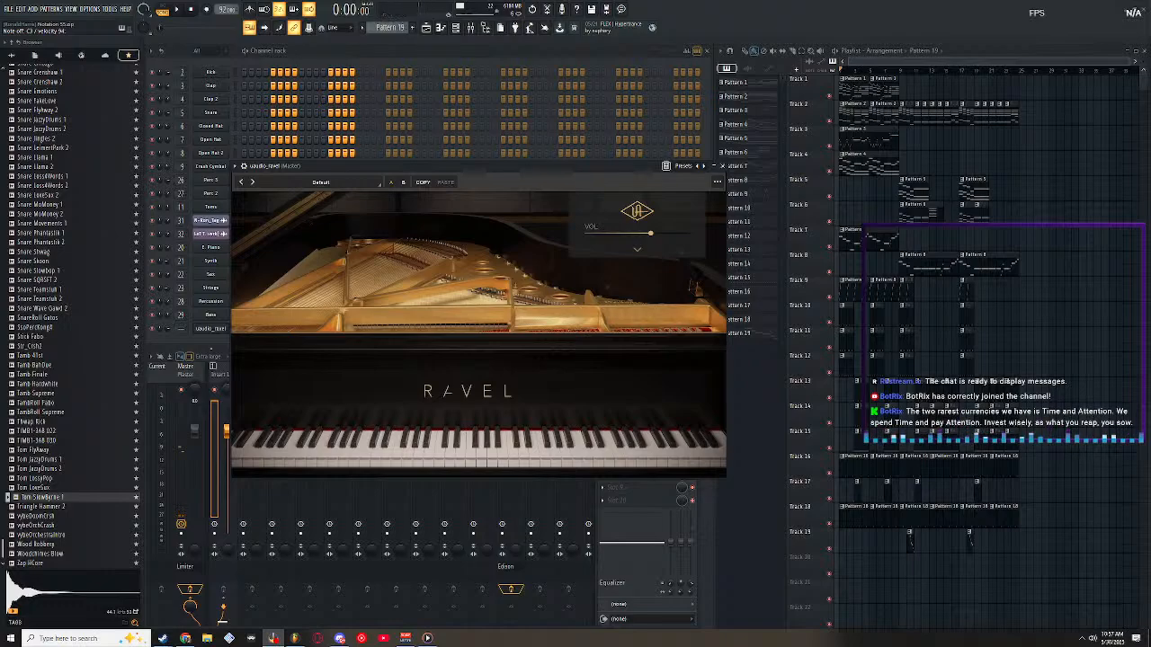
# Bring the channel rack to the front, listen to the song arrangement and return the sample list to its first entries.
pyautogui.click(497, 61)
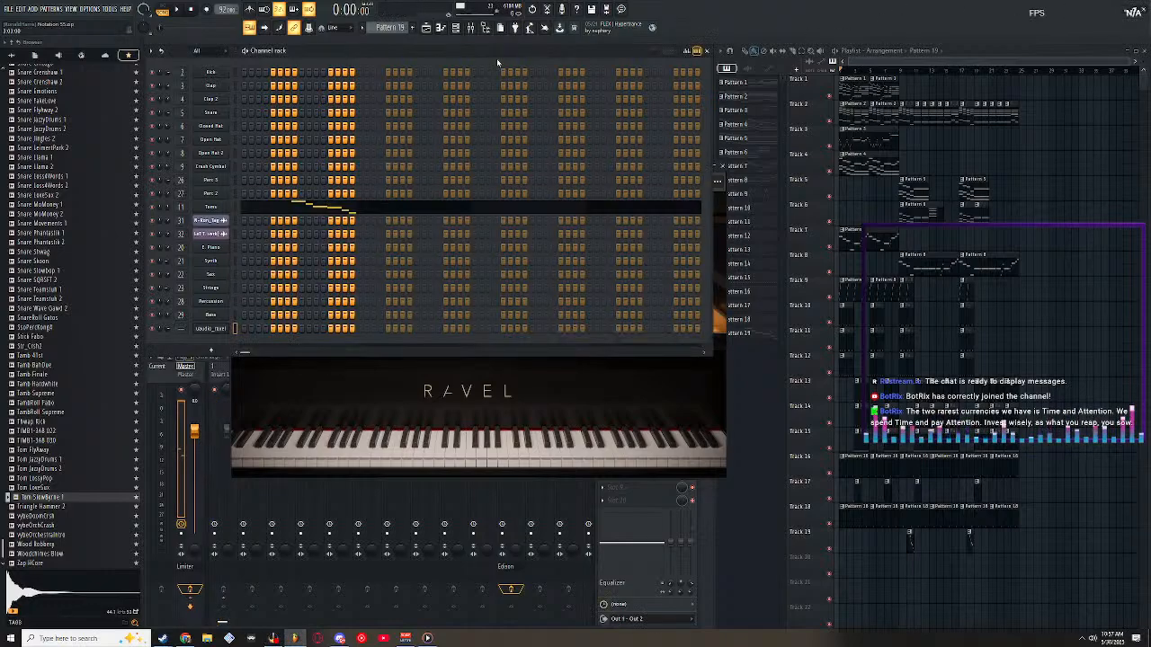
pyautogui.click(179, 10)
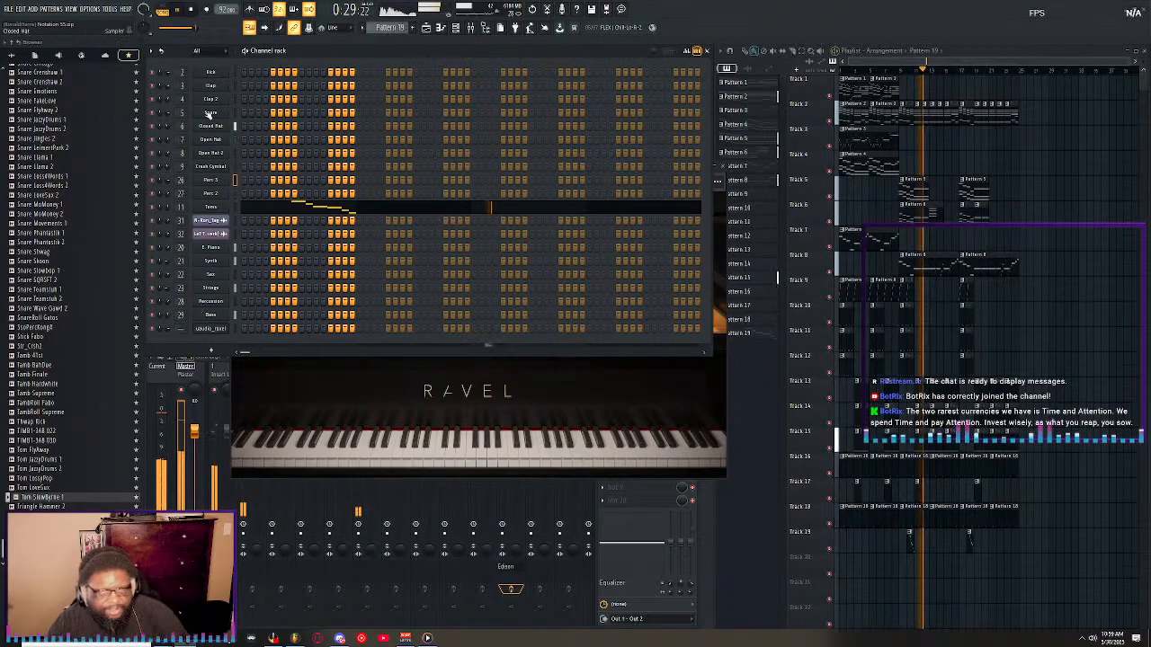
pyautogui.press('space')
pyautogui.scroll(20, 60, 186)
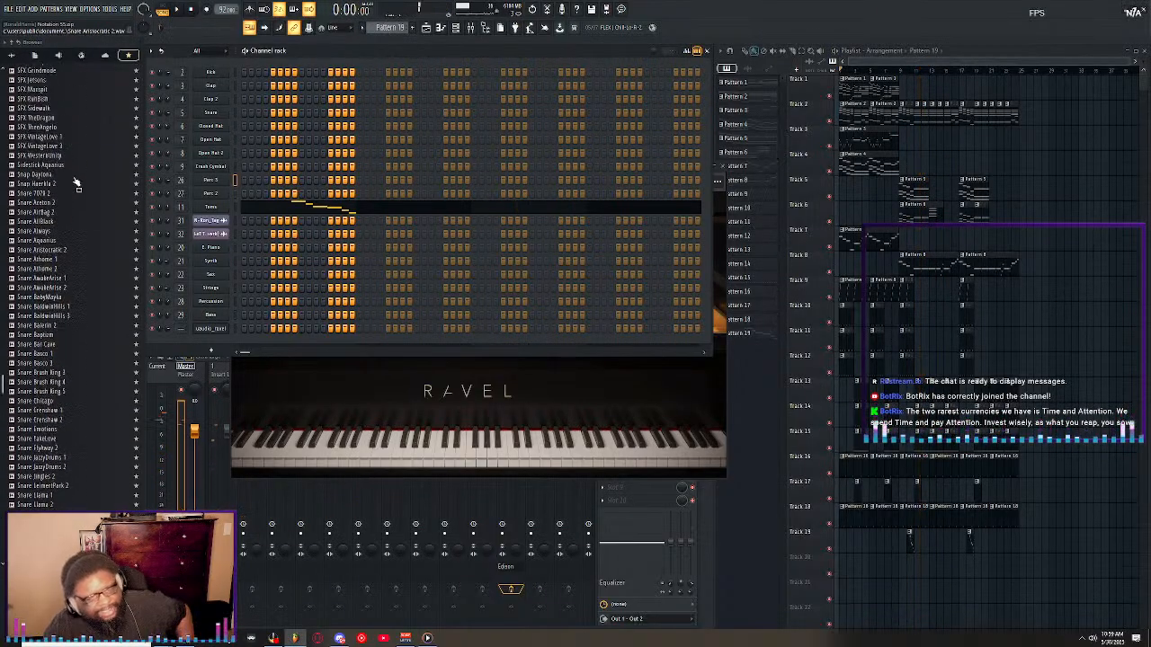
pyautogui.scroll(2, 60, 135)
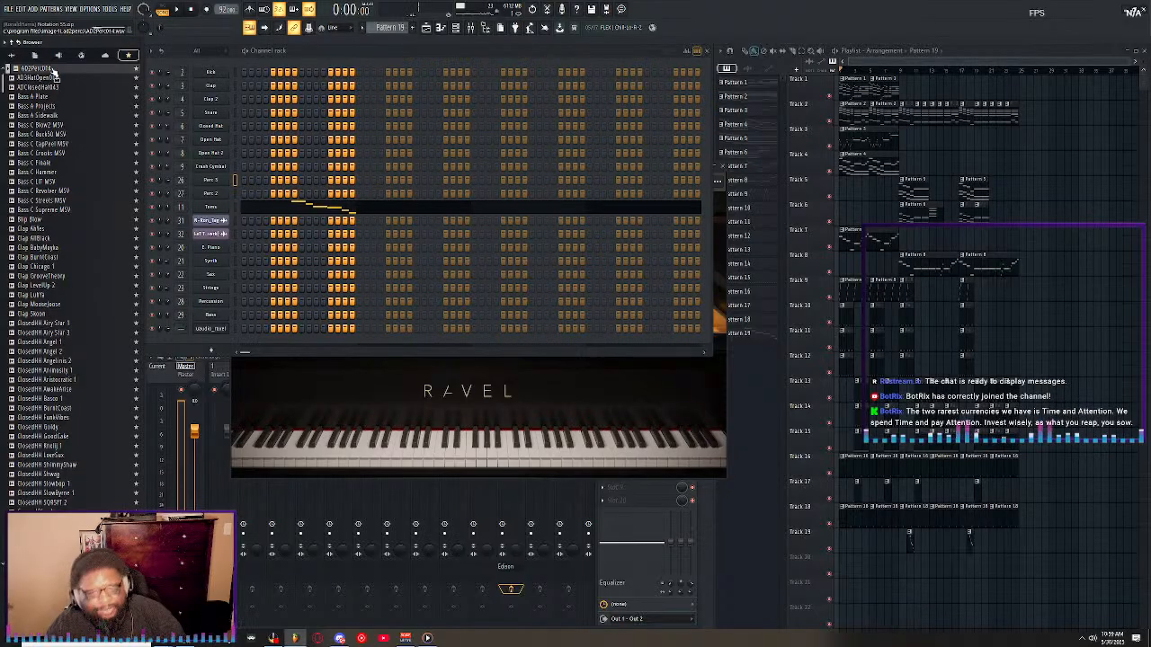
pyautogui.press('space')
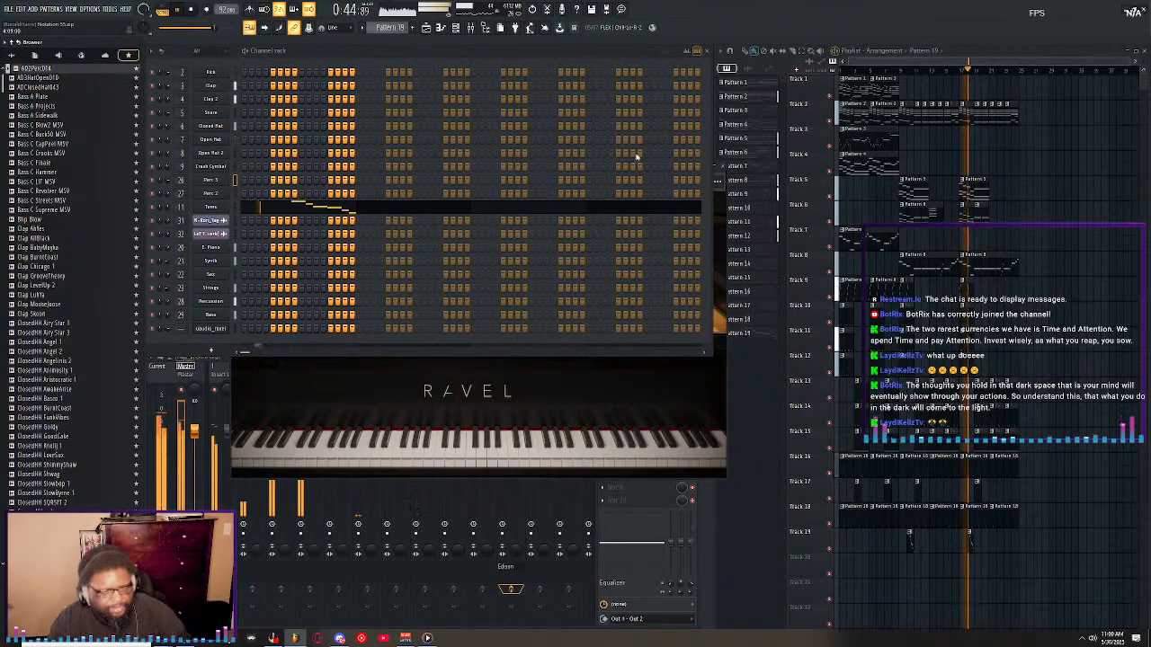
pyautogui.click(190, 11)
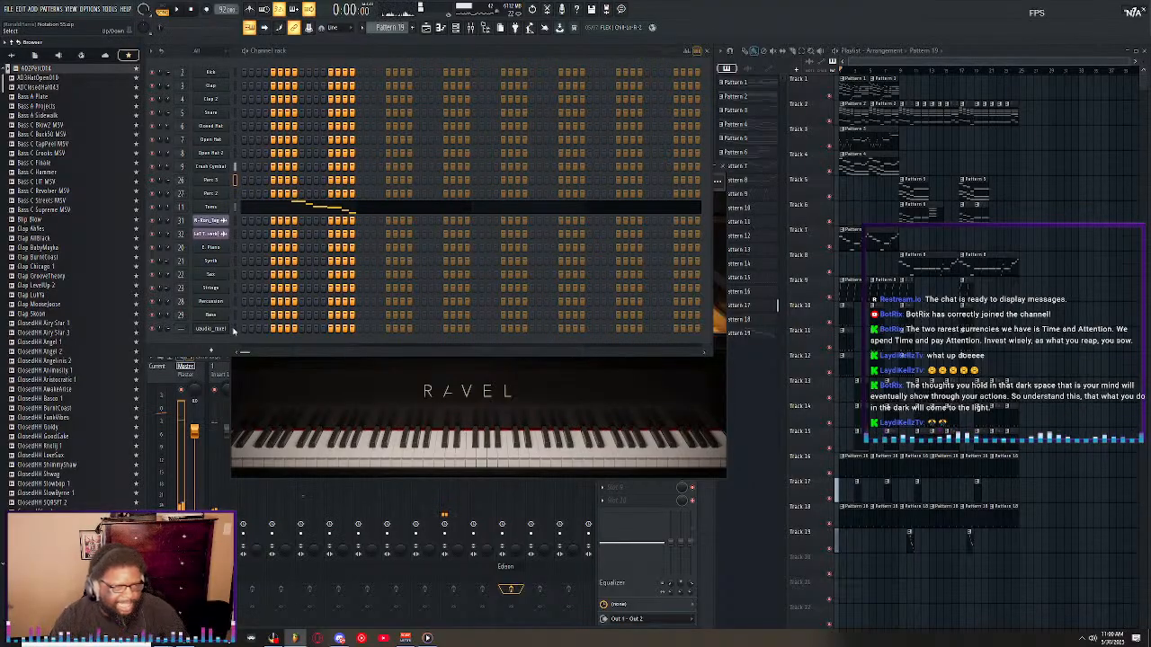
# Open the uaudio_ravel channel's piano roll and enlarge it to fill the workspace.
pyautogui.click(235, 330)
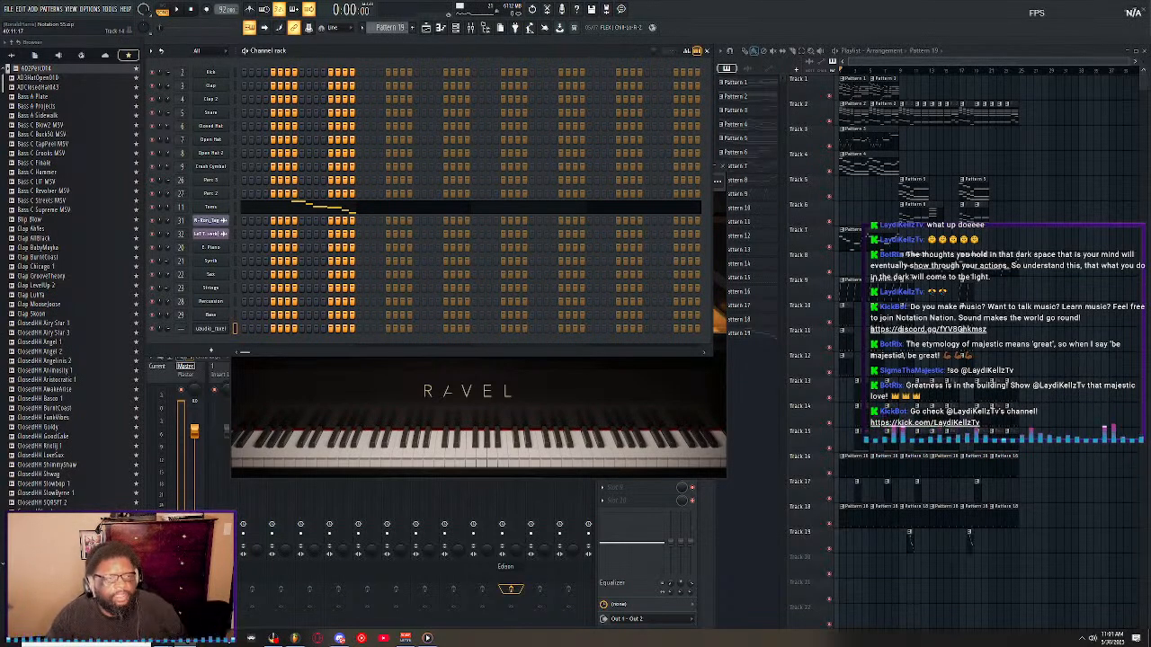
pyautogui.rightClick(232, 326)
pyautogui.click(250, 330)
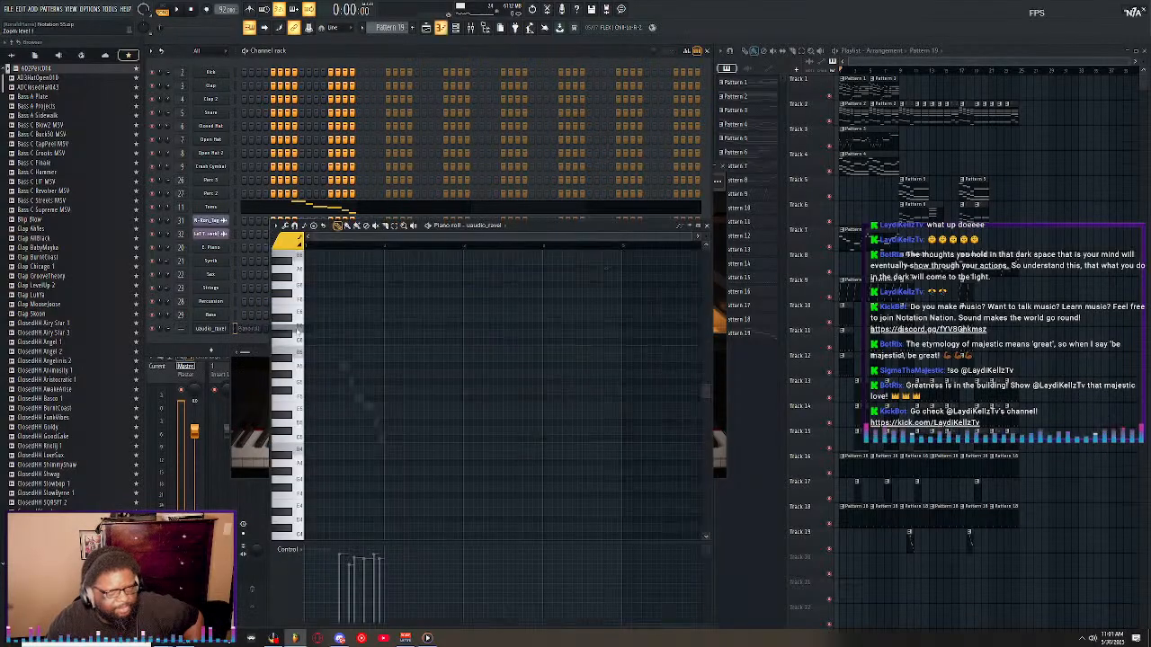
pyautogui.doubleClick(549, 226)
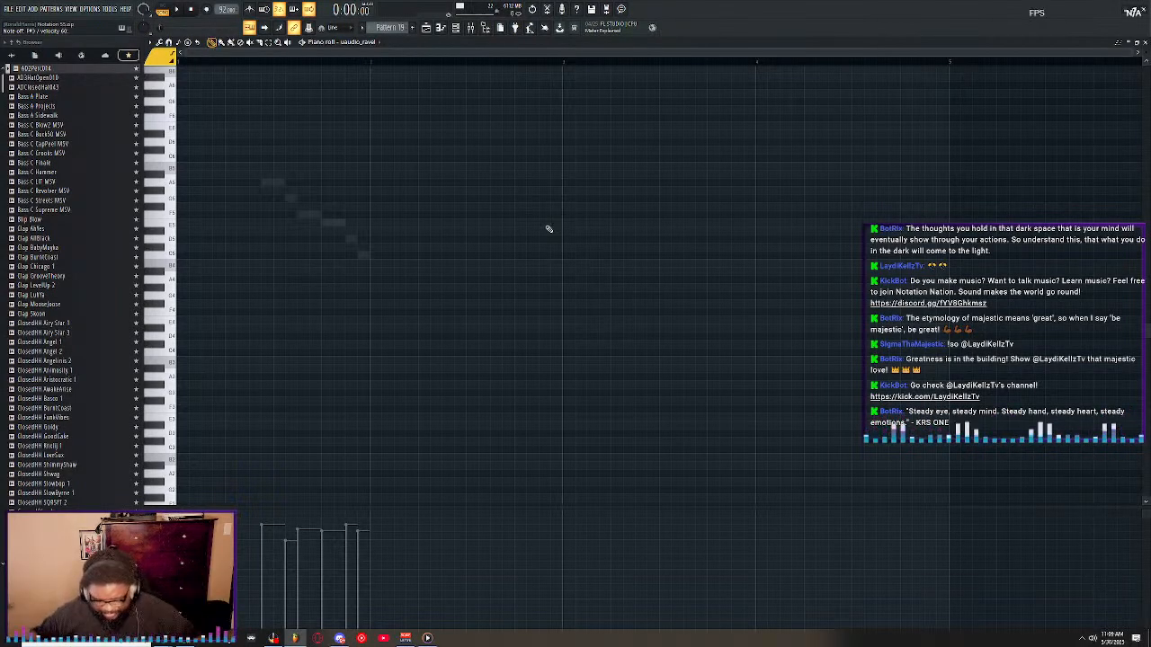
# View other octaves in the enlarged uaudio_ravel piano roll, restore its original window size and close it.
pyautogui.doubleClick(441, 39)
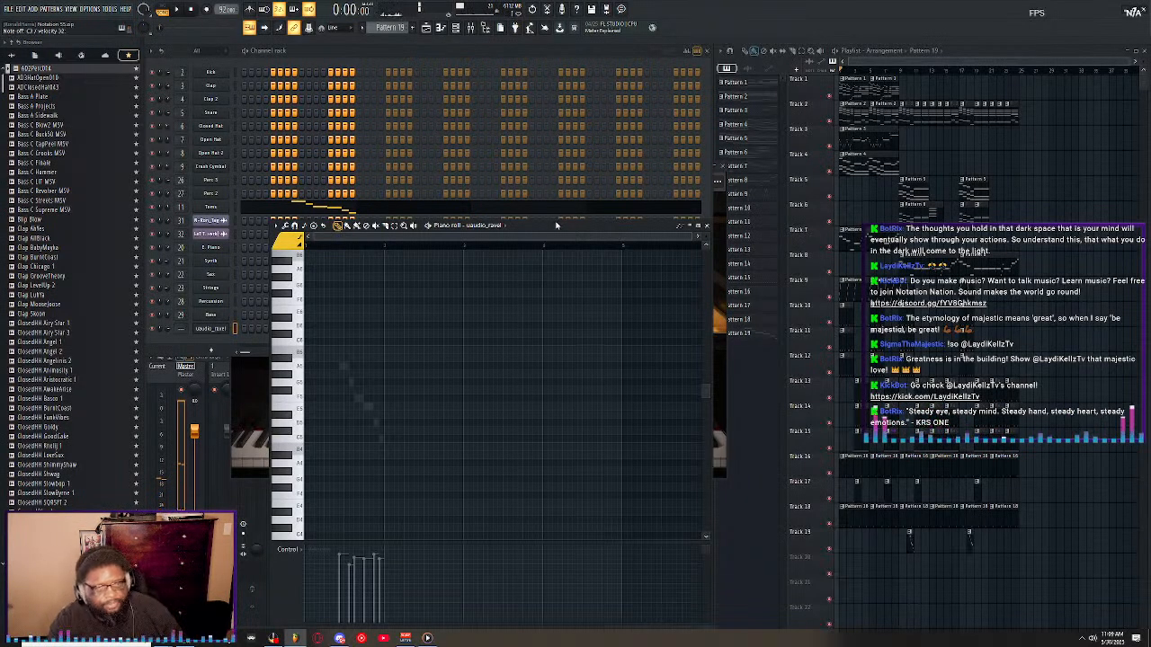
pyautogui.doubleClick(496, 225)
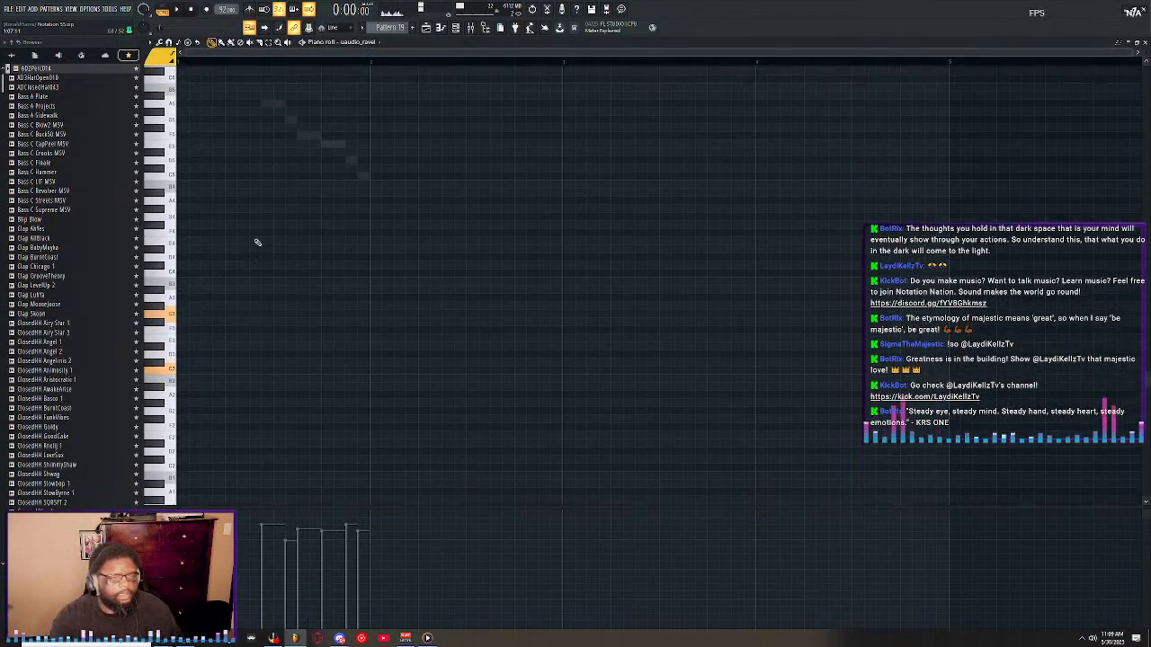
pyautogui.scroll(1, 248, 261)
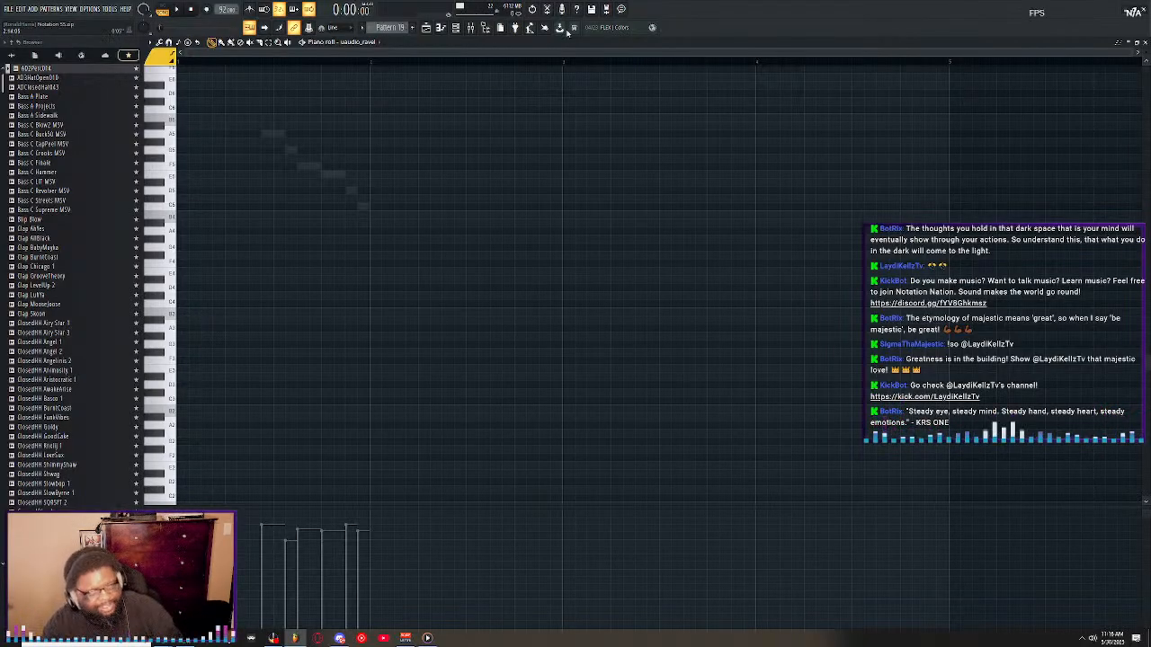
pyautogui.doubleClick(504, 40)
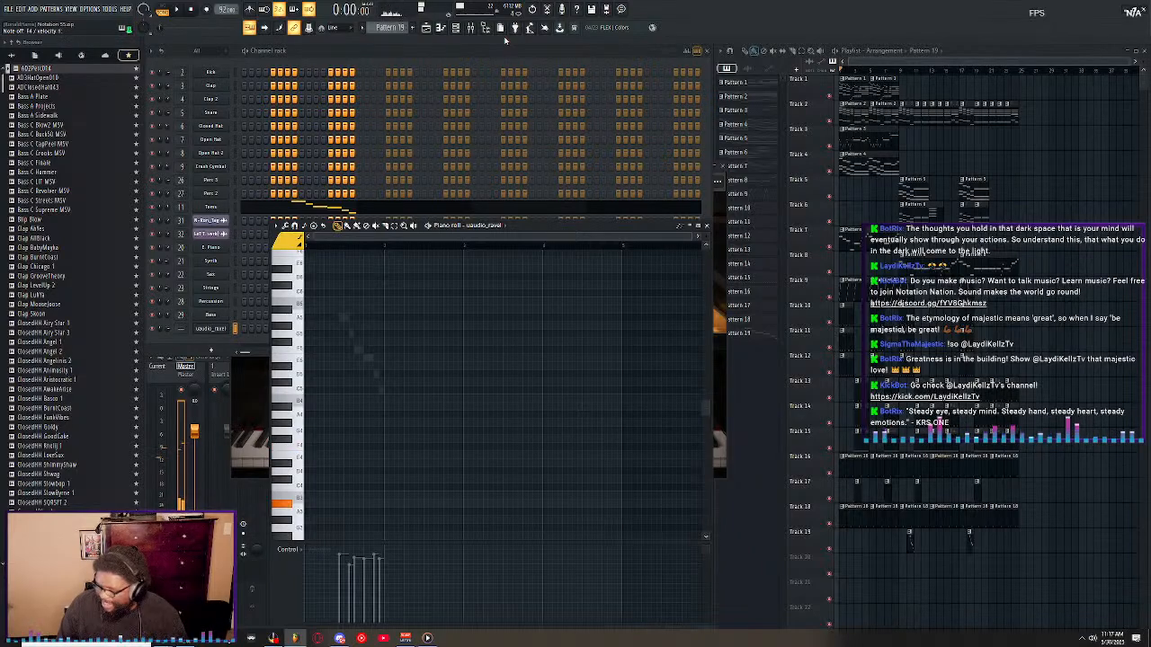
pyautogui.click(706, 225)
# Play the song and examine the mixer levels from Insert 1 through the Drum Bus and later inserts.
pyautogui.click(177, 9)
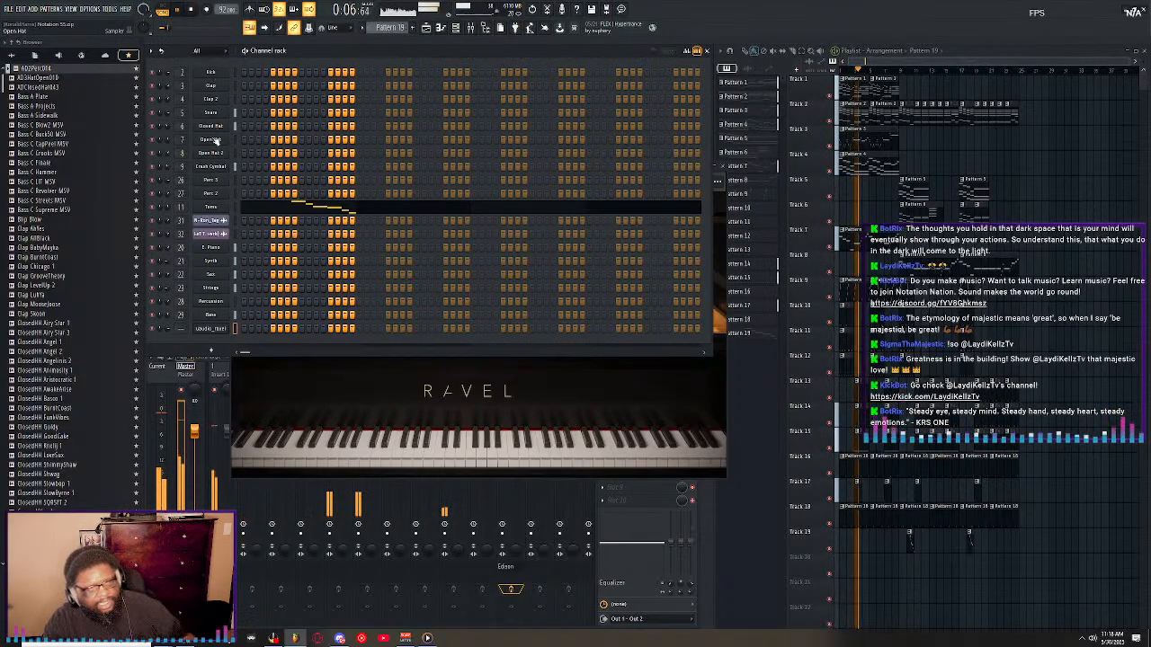
pyautogui.click(214, 366)
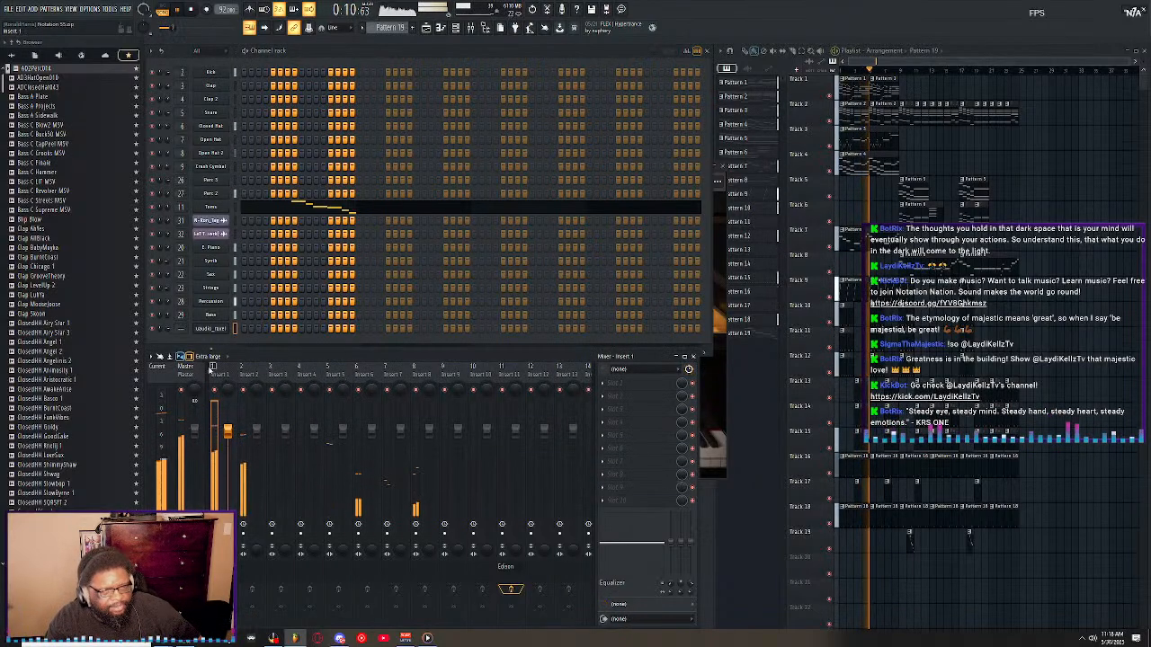
pyautogui.scroll(-7, 466, 370)
pyautogui.scroll(-8, 467, 370)
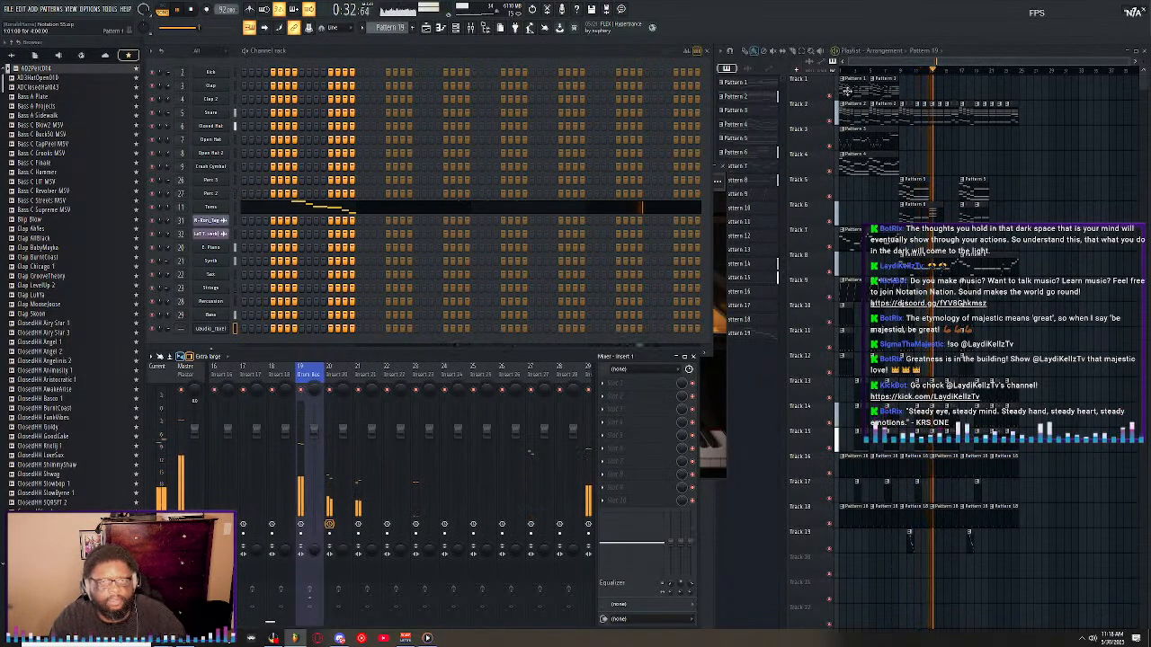
pyautogui.press('space')
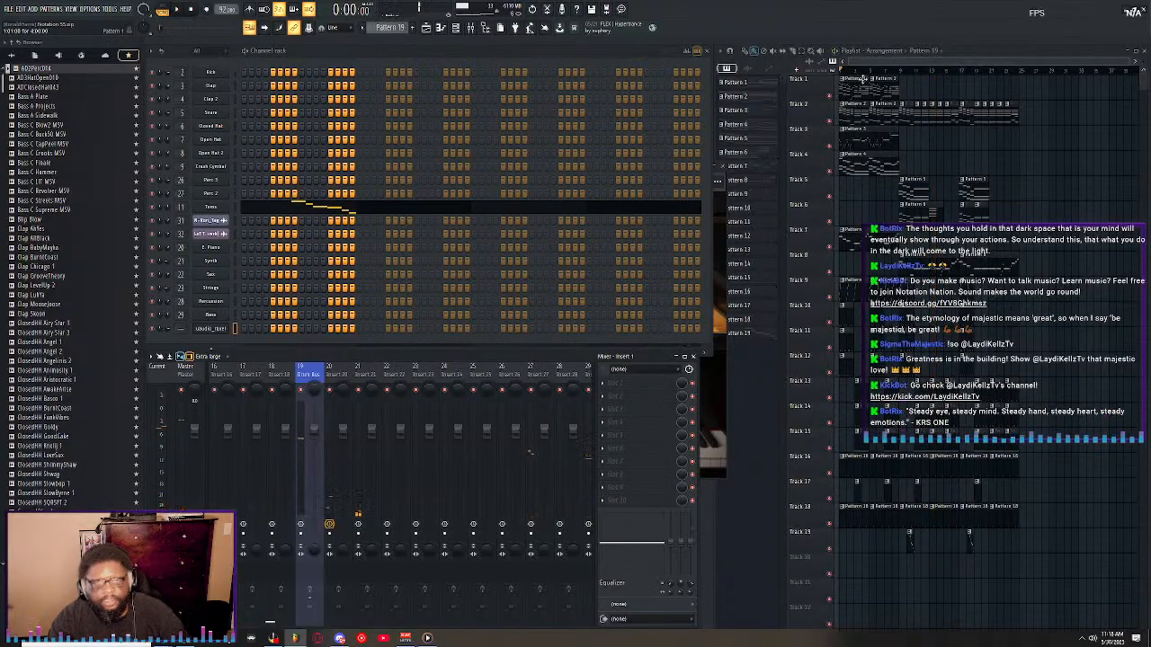
# Solo Track 1 in the playlist during playback, add Tracks 2 and 3 by unmuting them, and stop playback.
pyautogui.click(778, 79)
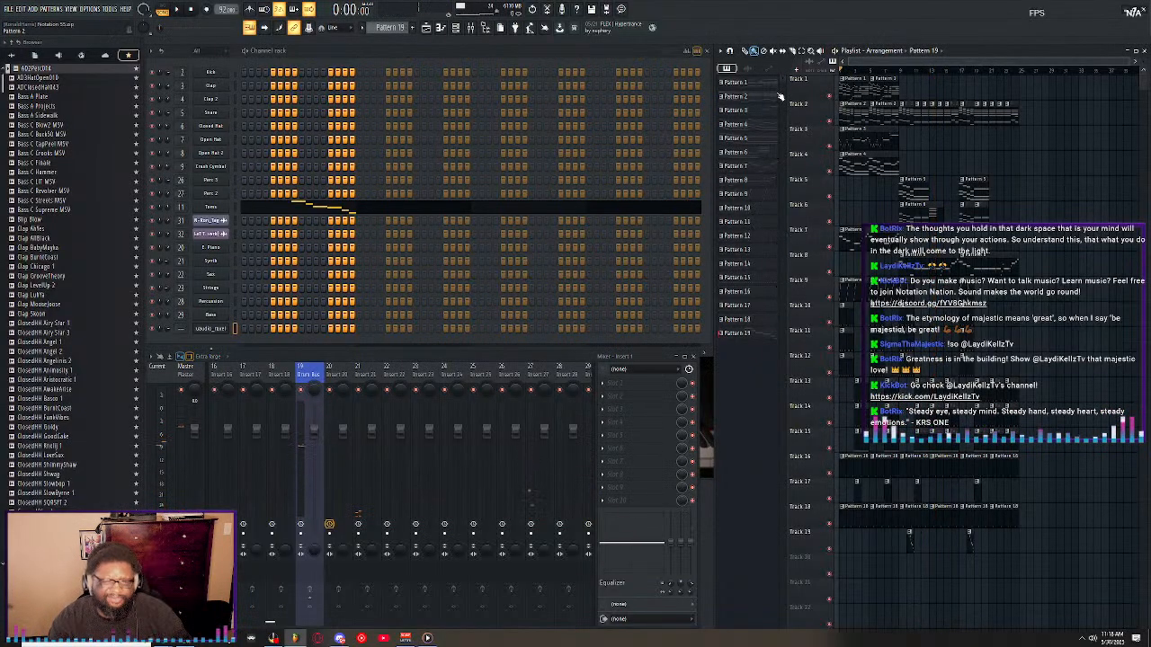
pyautogui.rightClick(830, 95)
pyautogui.press('space')
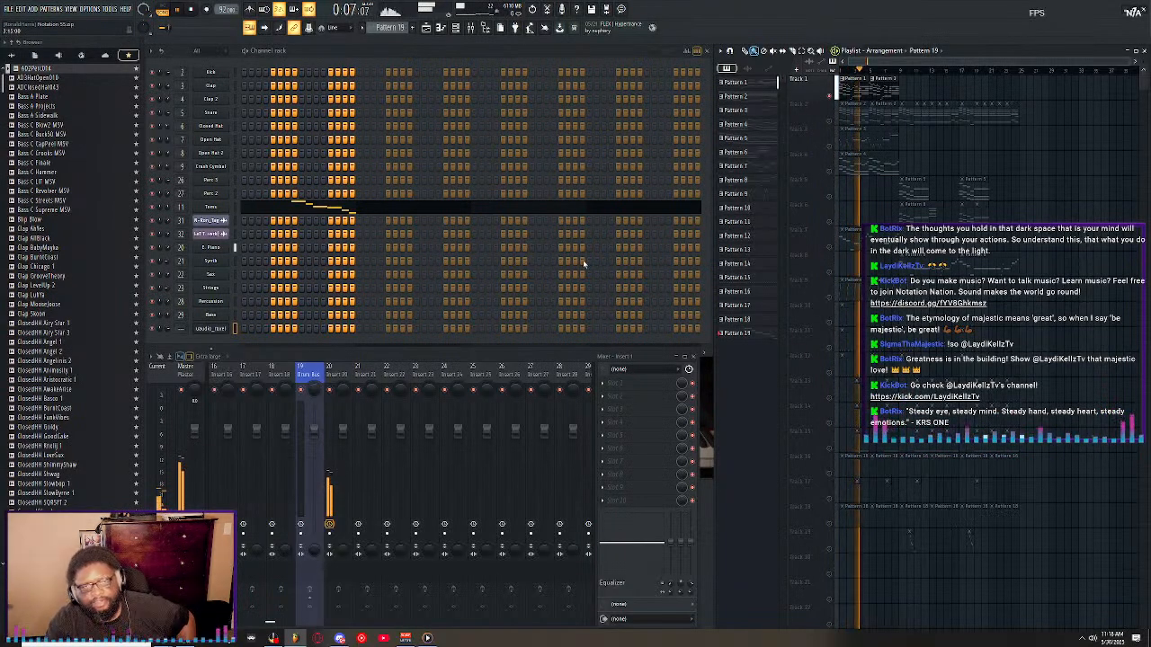
pyautogui.click(830, 126)
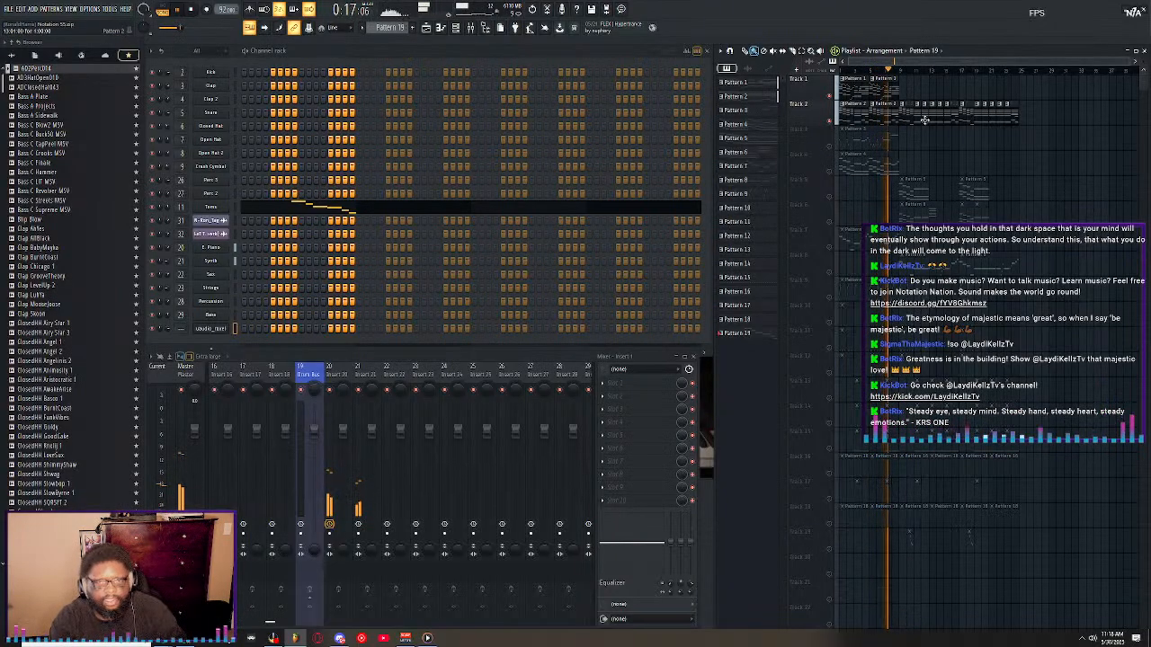
pyautogui.click(829, 147)
pyautogui.press('space')
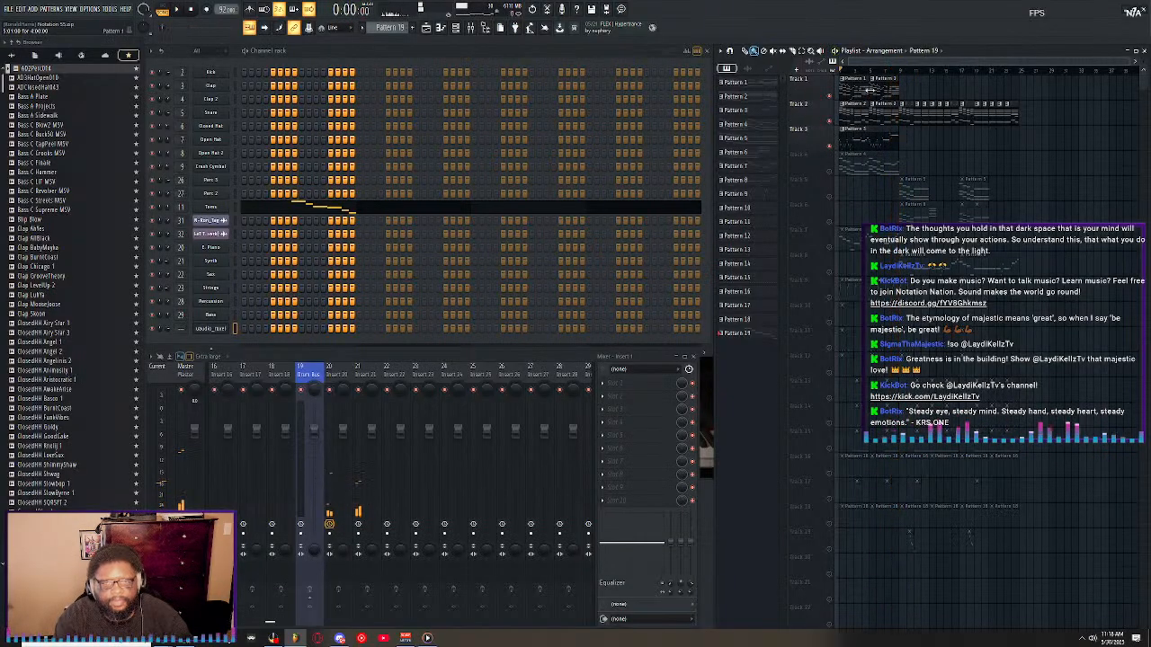
# Play the unmuted tracks while viewing the Sax channel's instrument, and close its plugin window.
pyautogui.press('space')
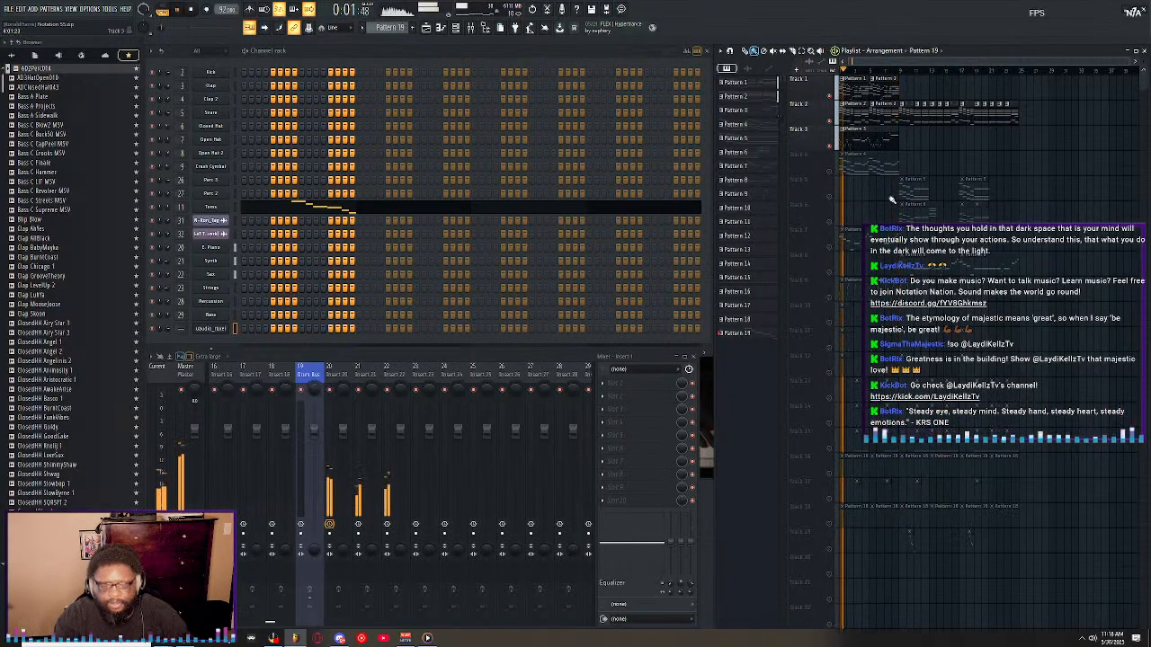
pyautogui.click(209, 277)
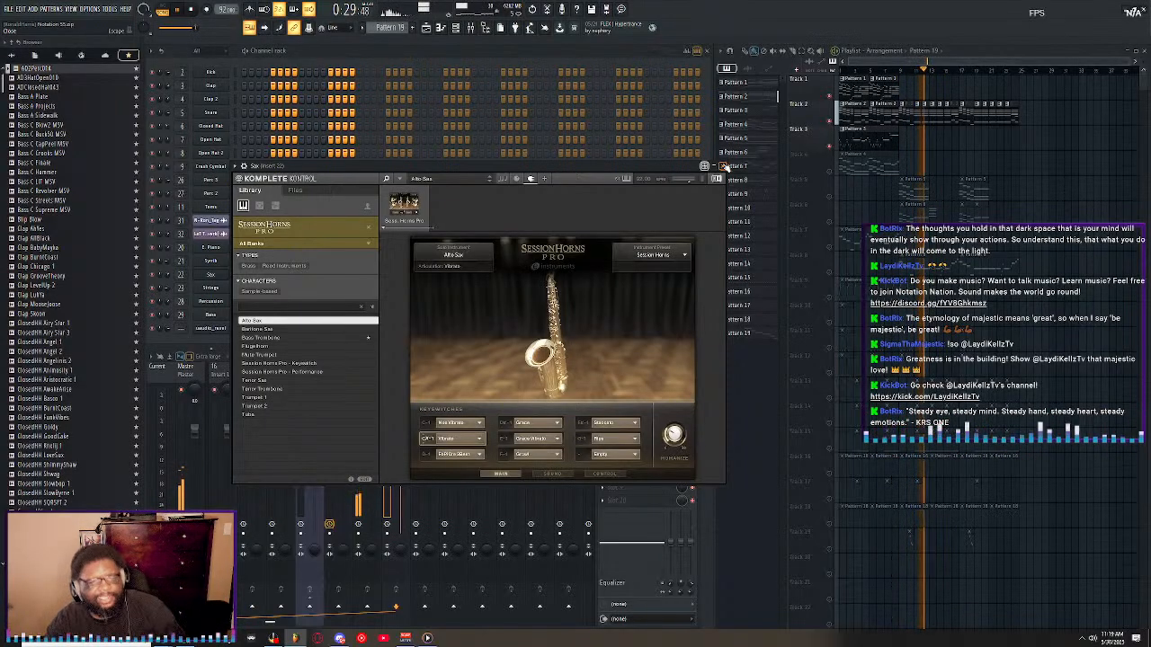
pyautogui.click(725, 167)
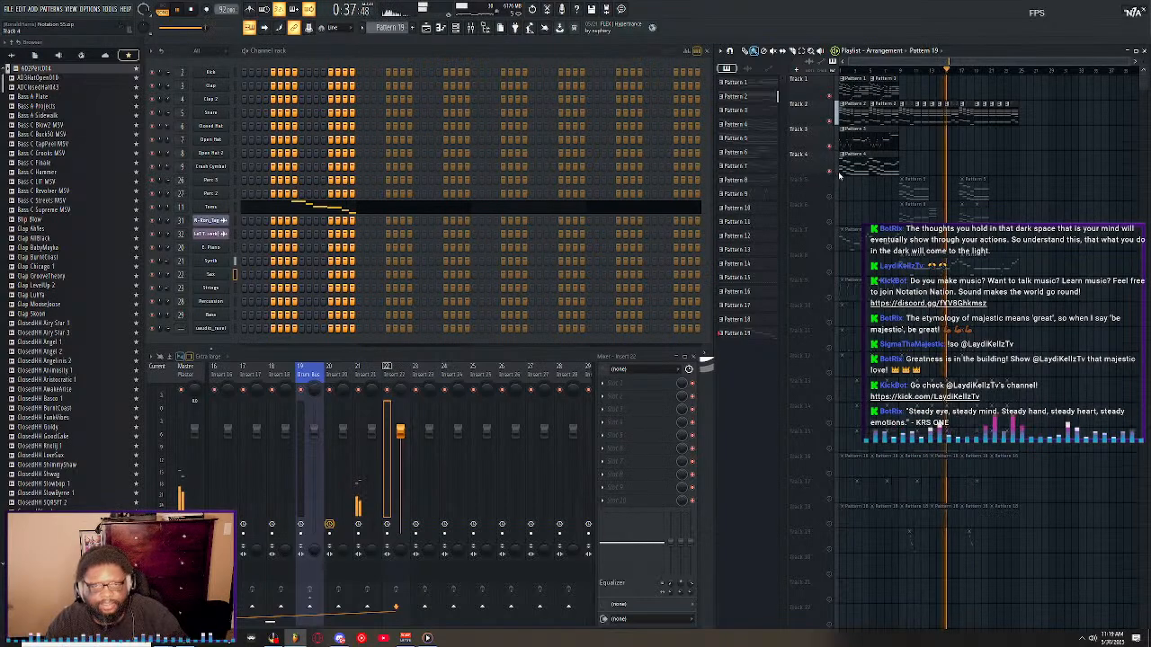
# Unmute Track 4, replay the song while viewing the Strings channel's instrument, and close its plugin window.
pyautogui.press('space')
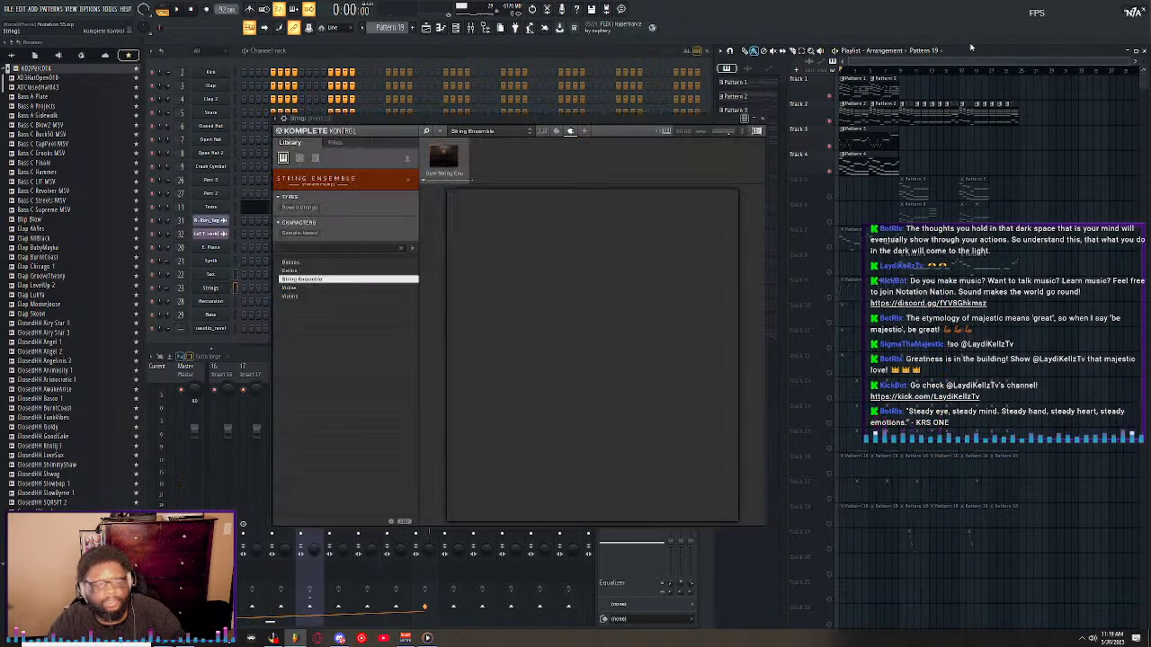
pyautogui.press('space')
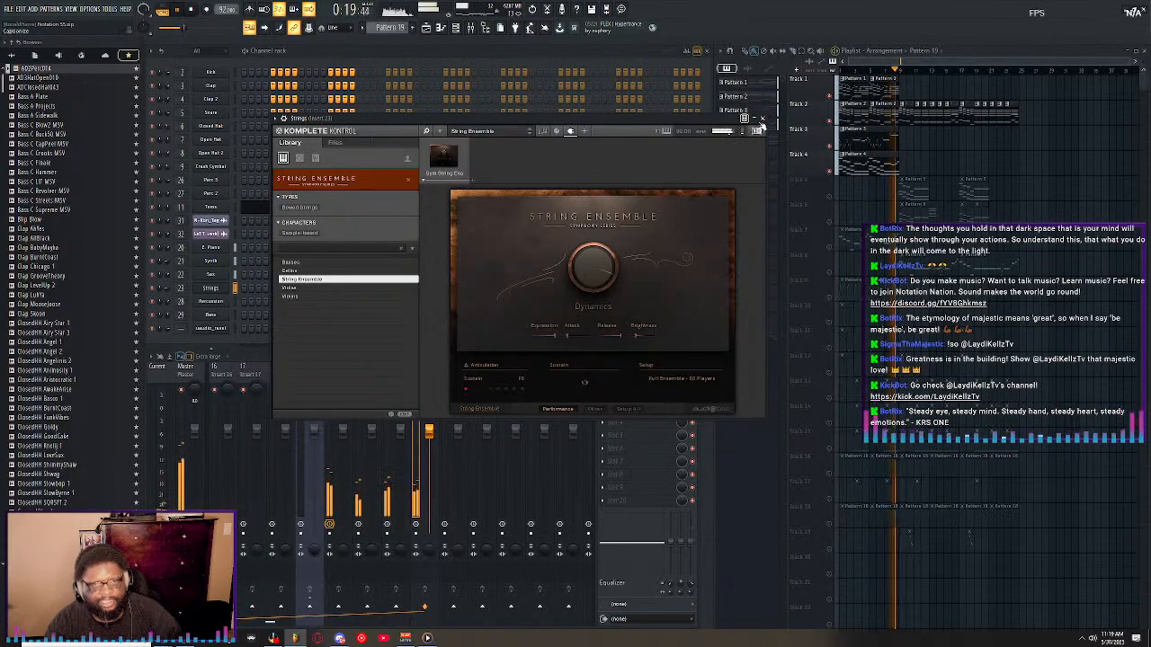
pyautogui.click(763, 119)
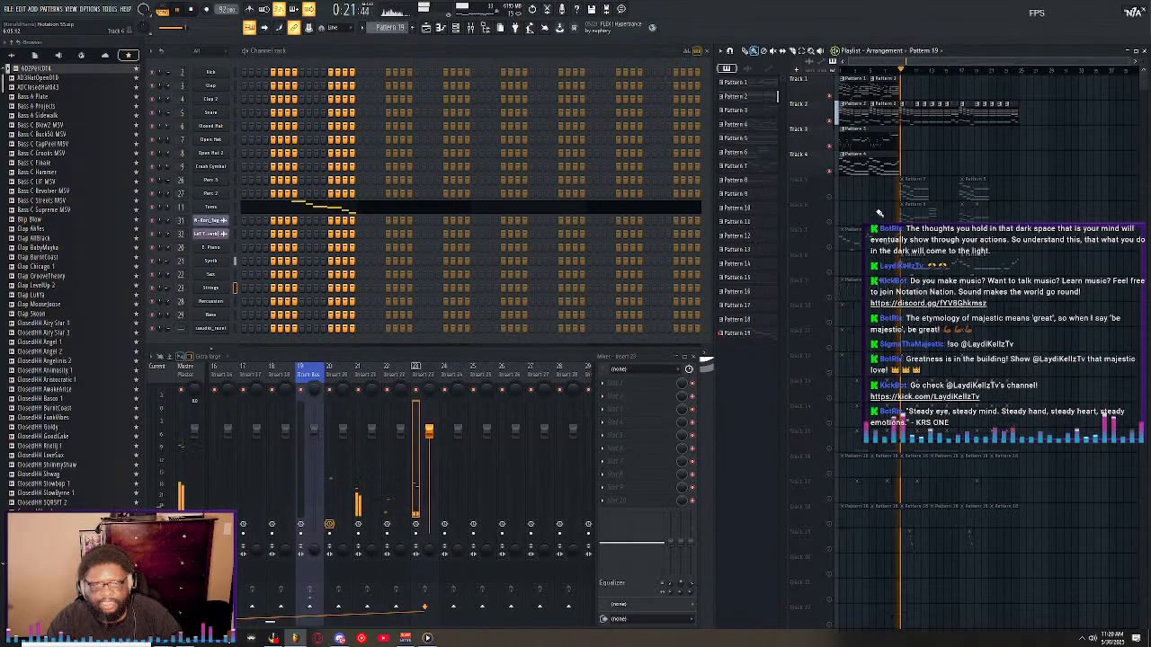
# Unmute playlist Tracks 5 to 8 during playback and display the Bass channel's instrument.
pyautogui.click(830, 198)
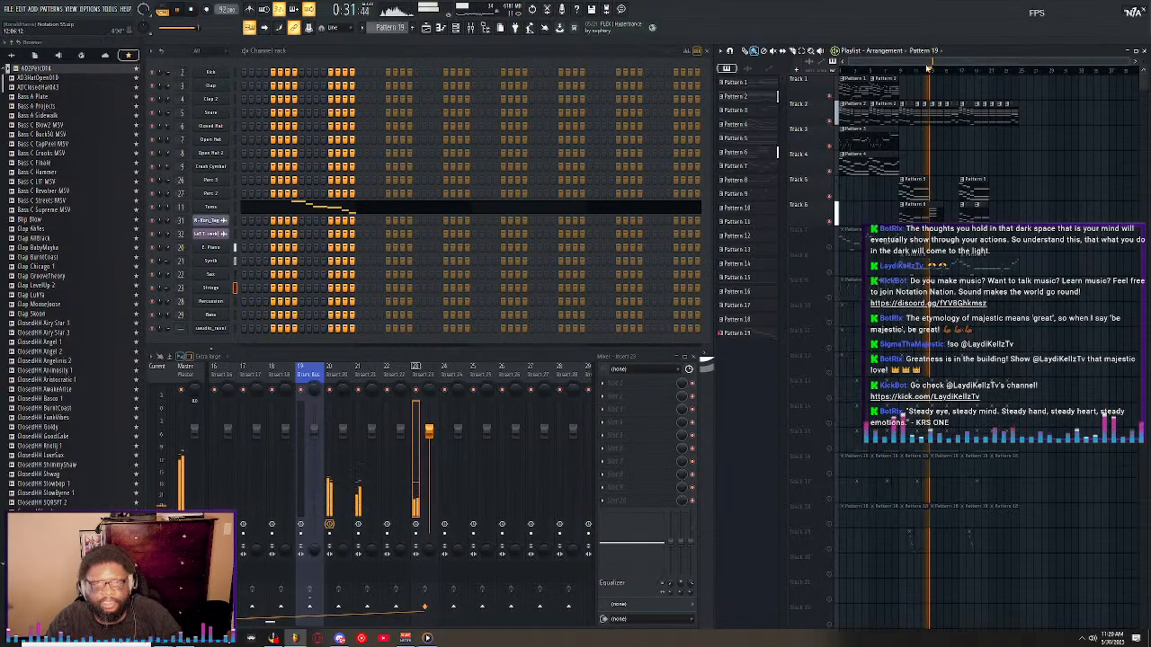
pyautogui.scroll(3, 931, 74)
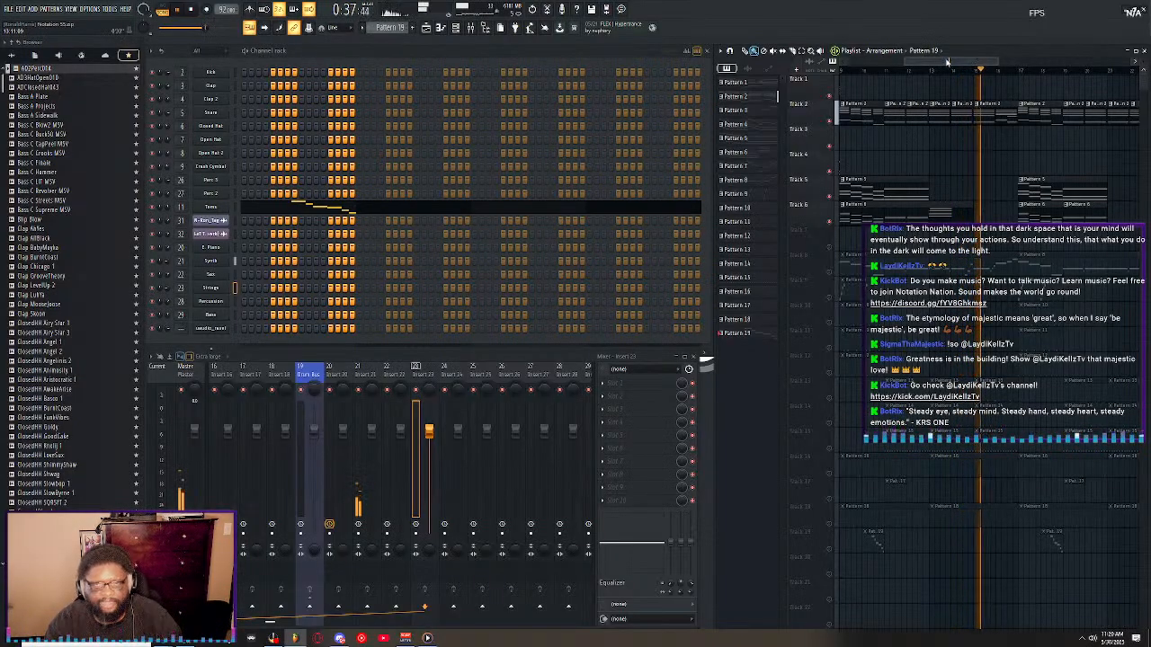
pyautogui.moveTo(946, 62); pyautogui.dragTo(894, 66)
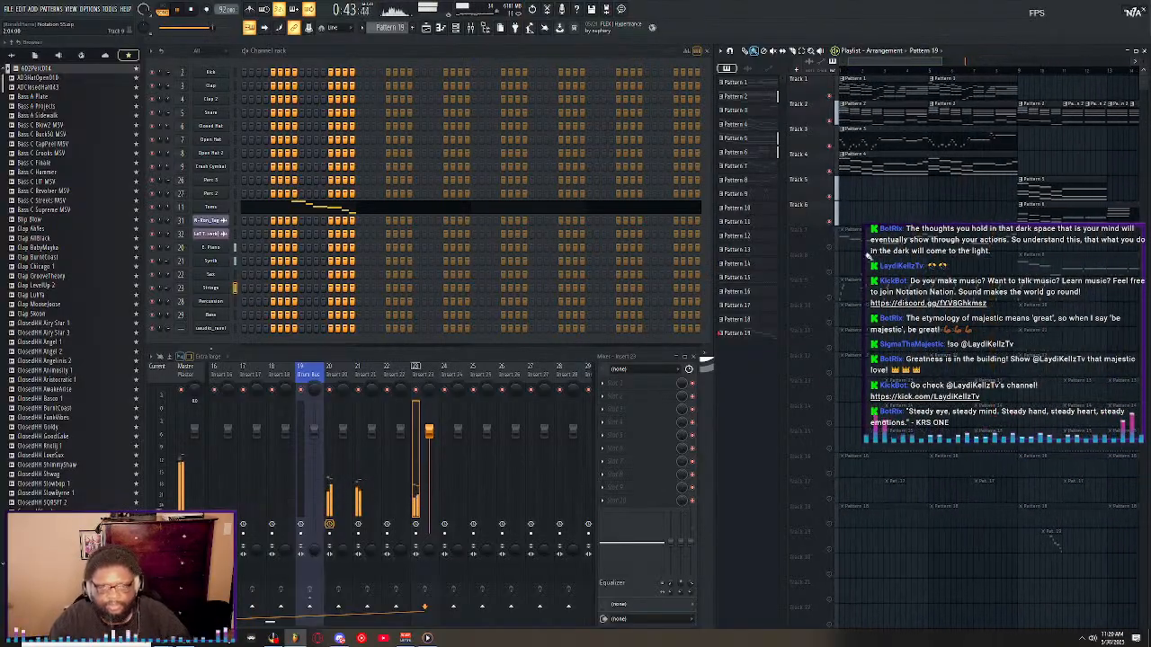
pyautogui.click(217, 319)
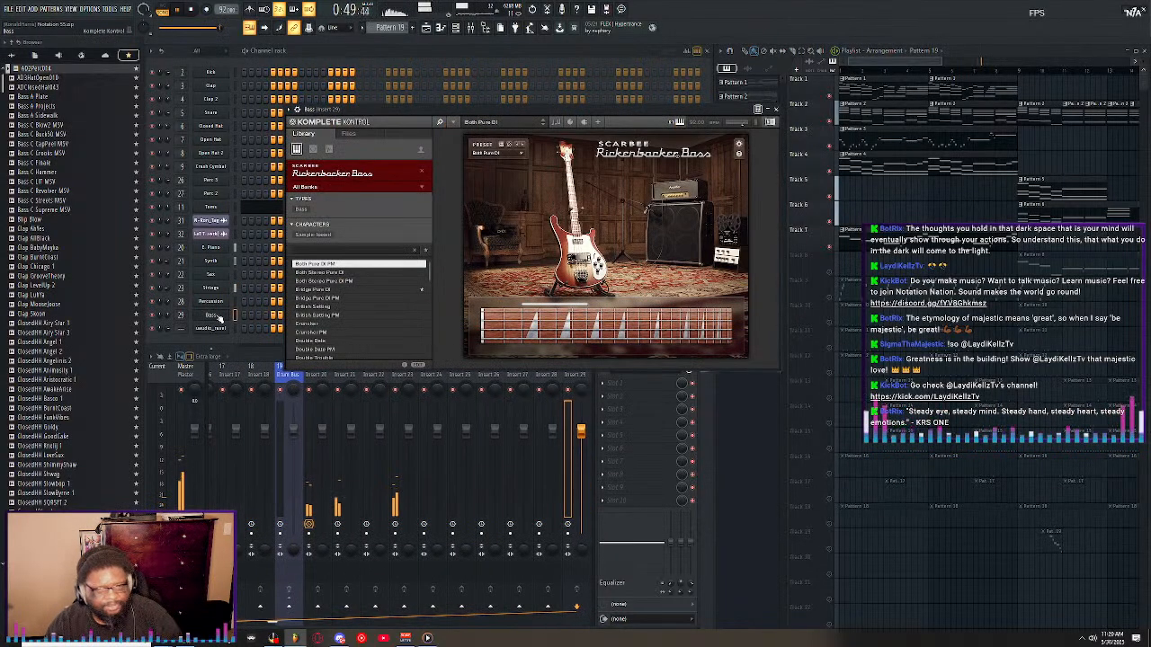
pyautogui.click(834, 277)
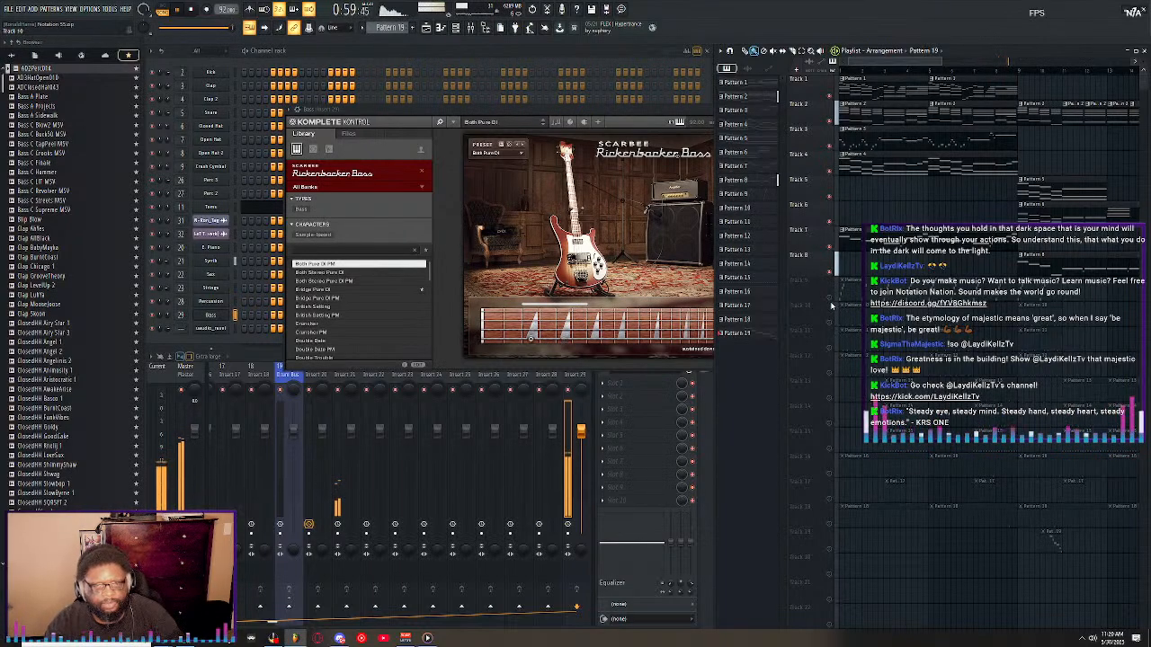
# Unmute Track 9, view the Percussion channel's instrument, close the plugin windows and stop playback.
pyautogui.click(831, 301)
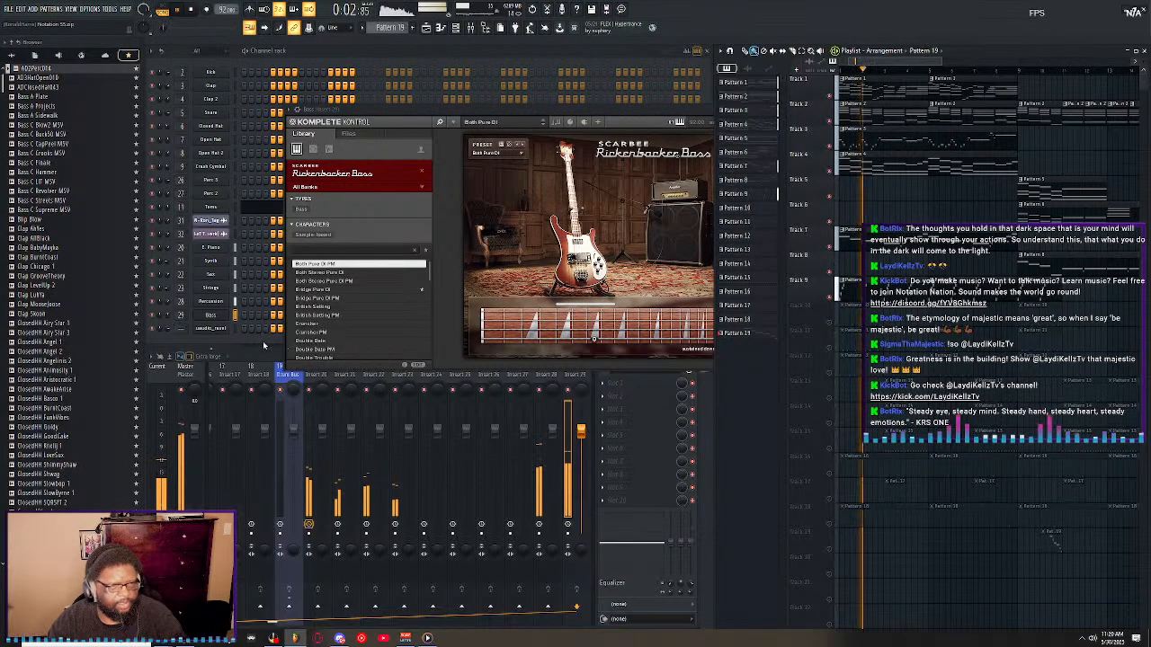
pyautogui.click(210, 301)
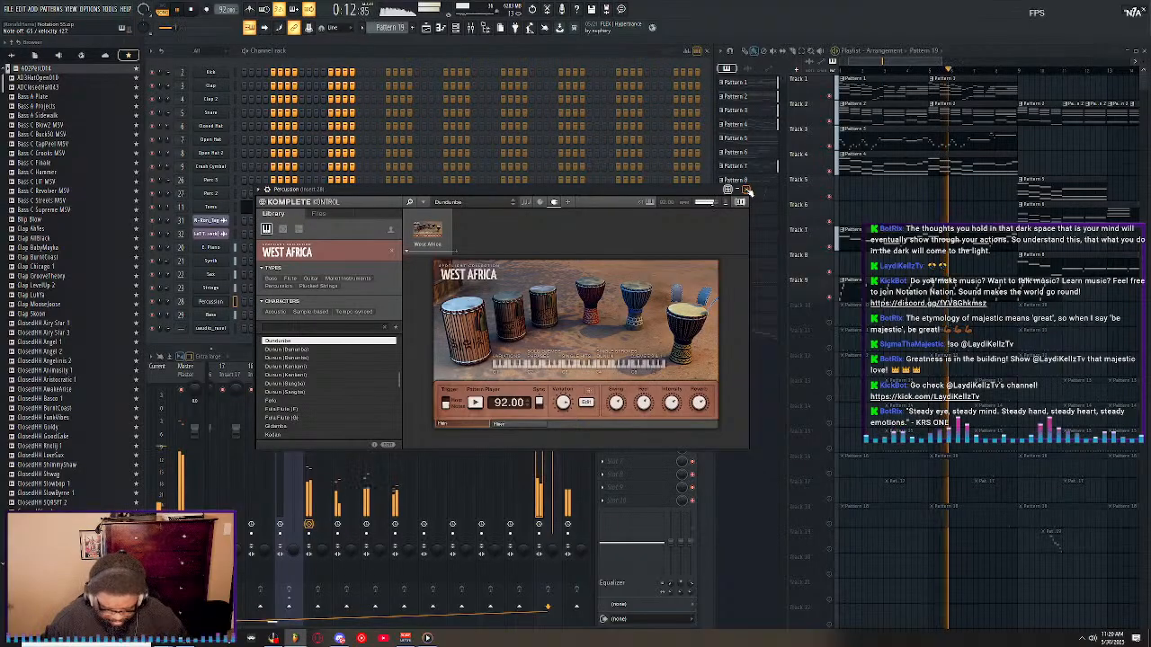
pyautogui.click(740, 201)
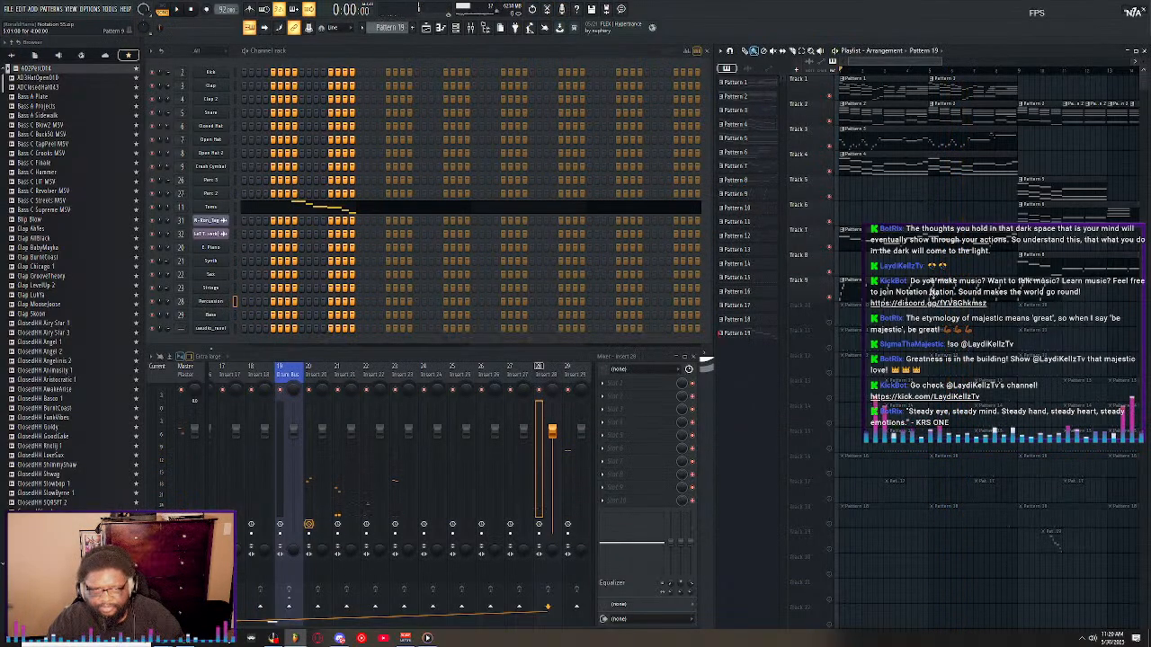
# Play the full arrangement and unmute all remaining playlist tracks from Track 10 onward during playback.
pyautogui.scroll(-3, 880, 77)
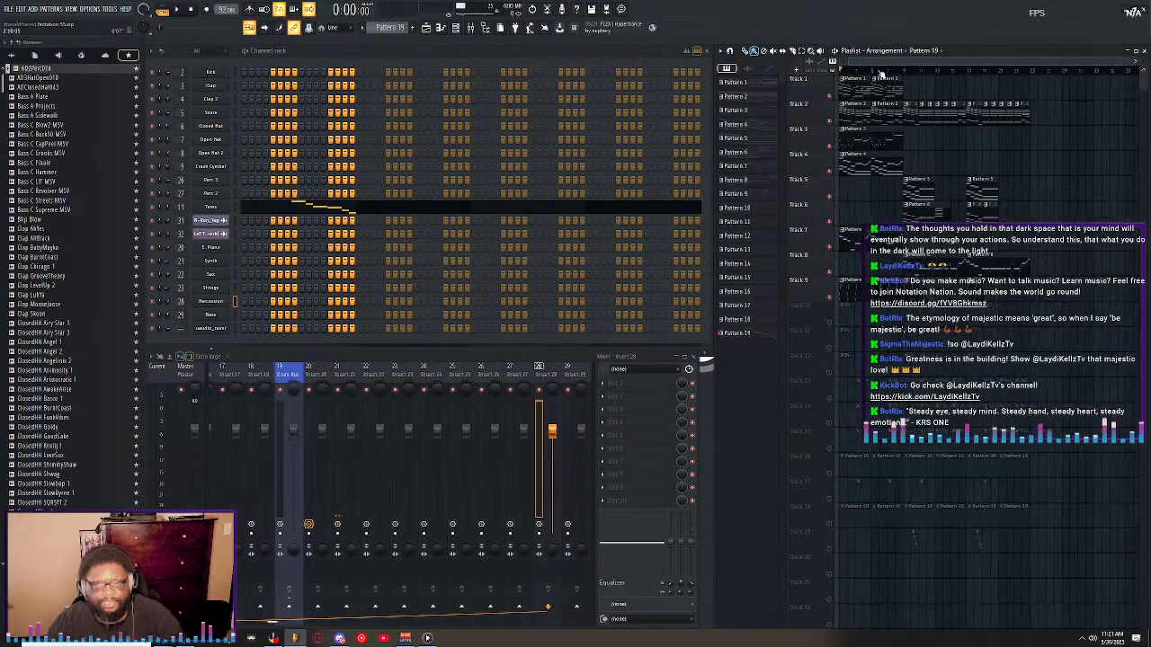
pyautogui.press('space')
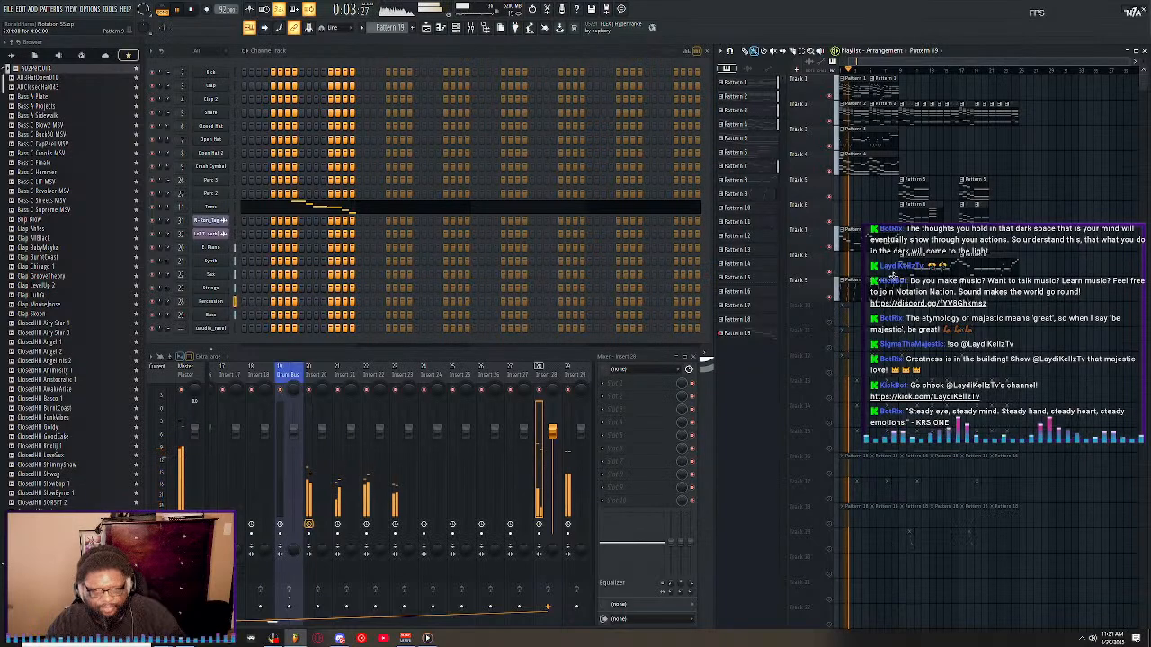
pyautogui.rightClick(831, 298)
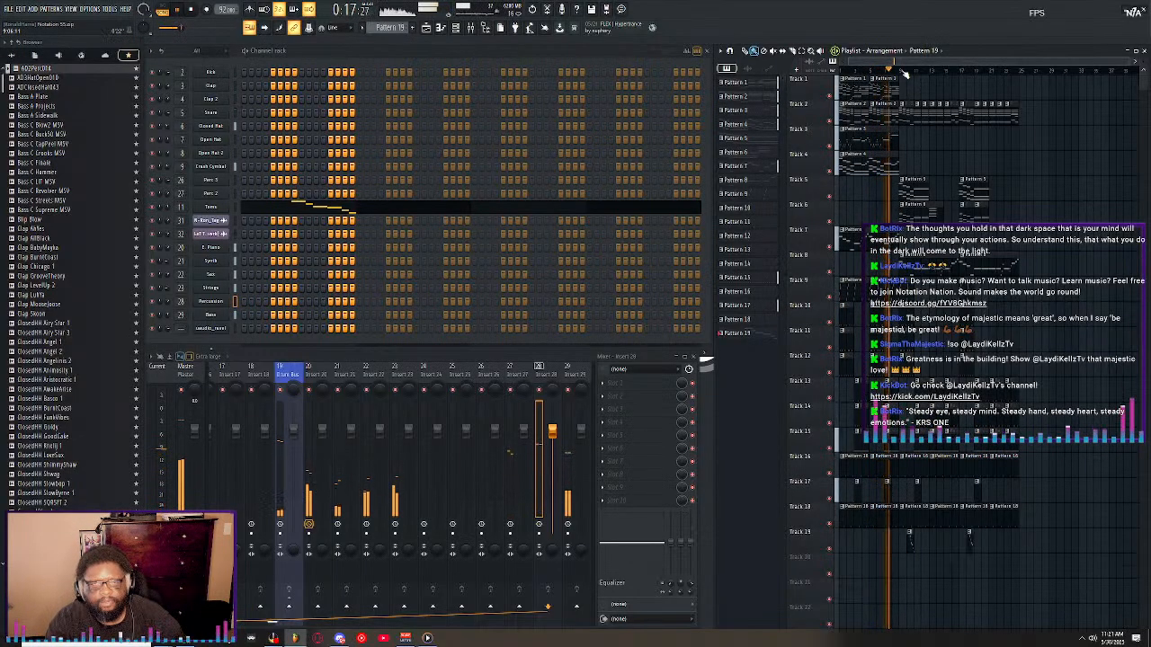
pyautogui.scroll(5, 905, 74)
pyautogui.moveTo(927, 63); pyautogui.dragTo(930, 63)
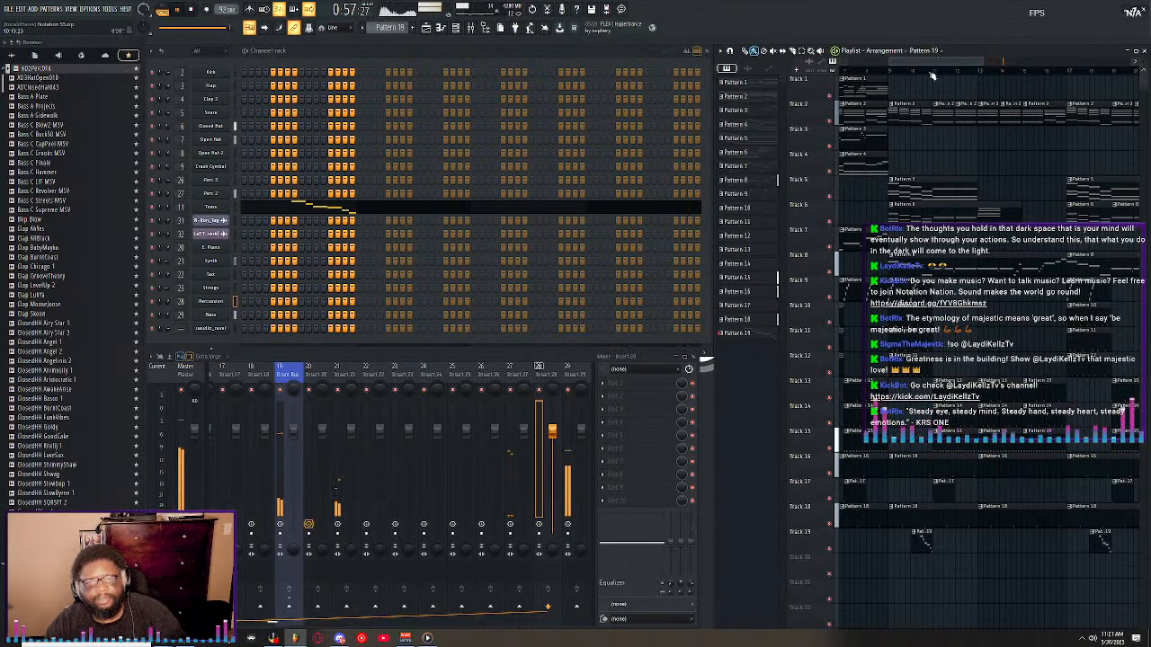
pyautogui.scroll(-3, 935, 77)
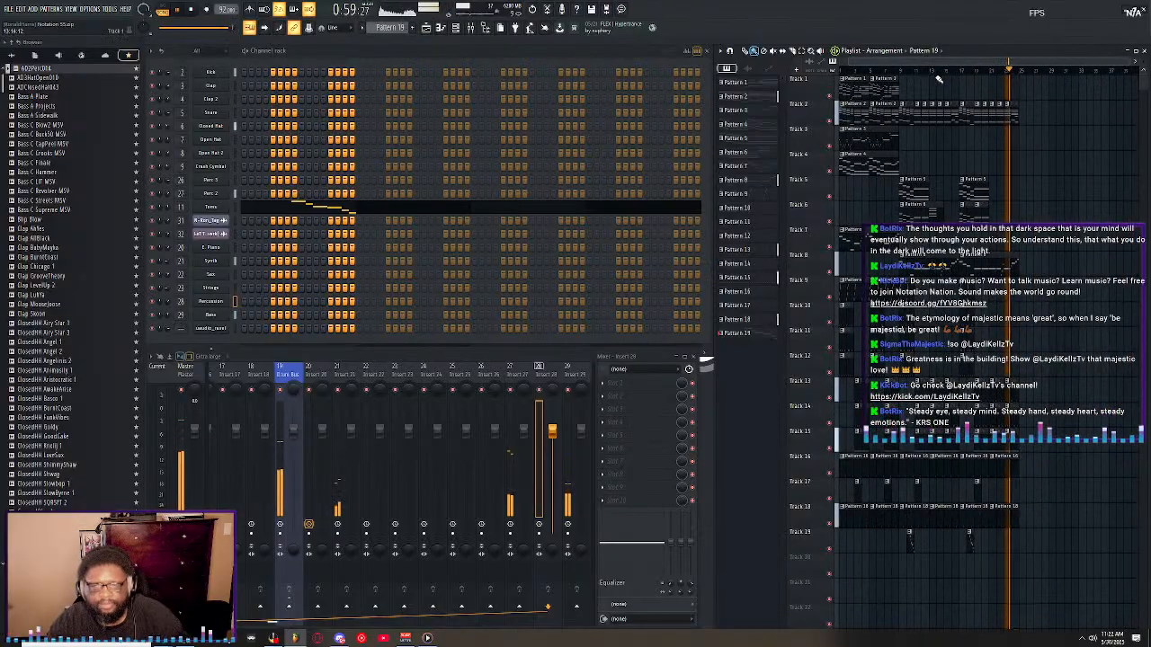
pyautogui.click(11, 11)
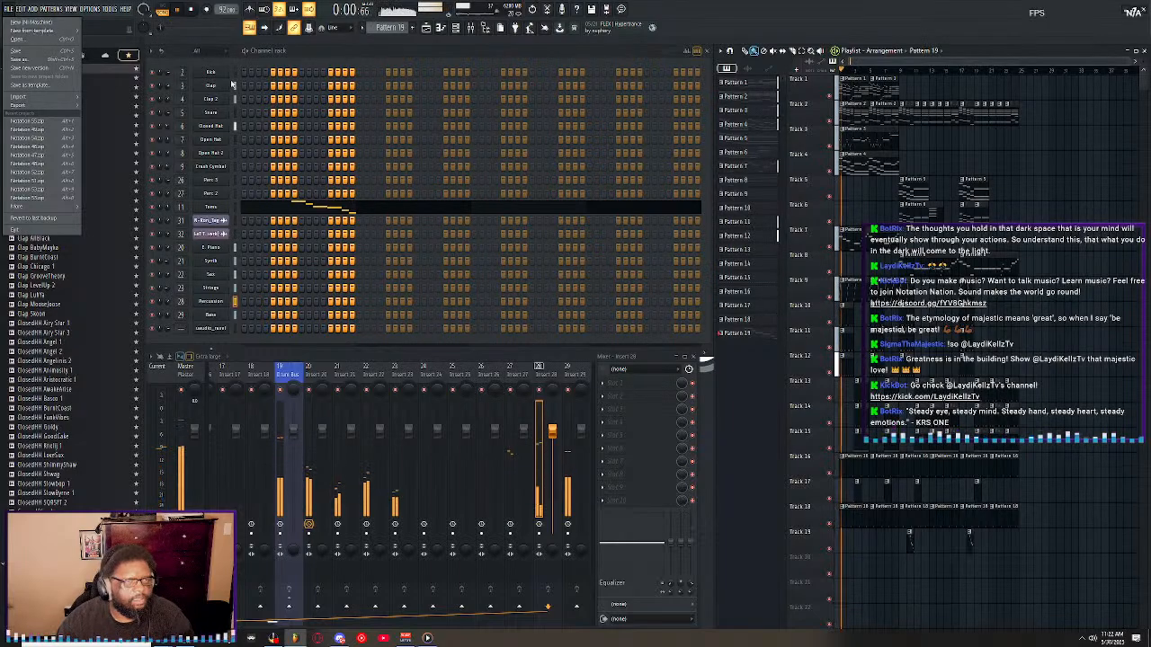
# Select the Kick through Crash Cymbal channels and route them to consecutive mixer tracks starting from Insert 2.
pyautogui.click(236, 76)
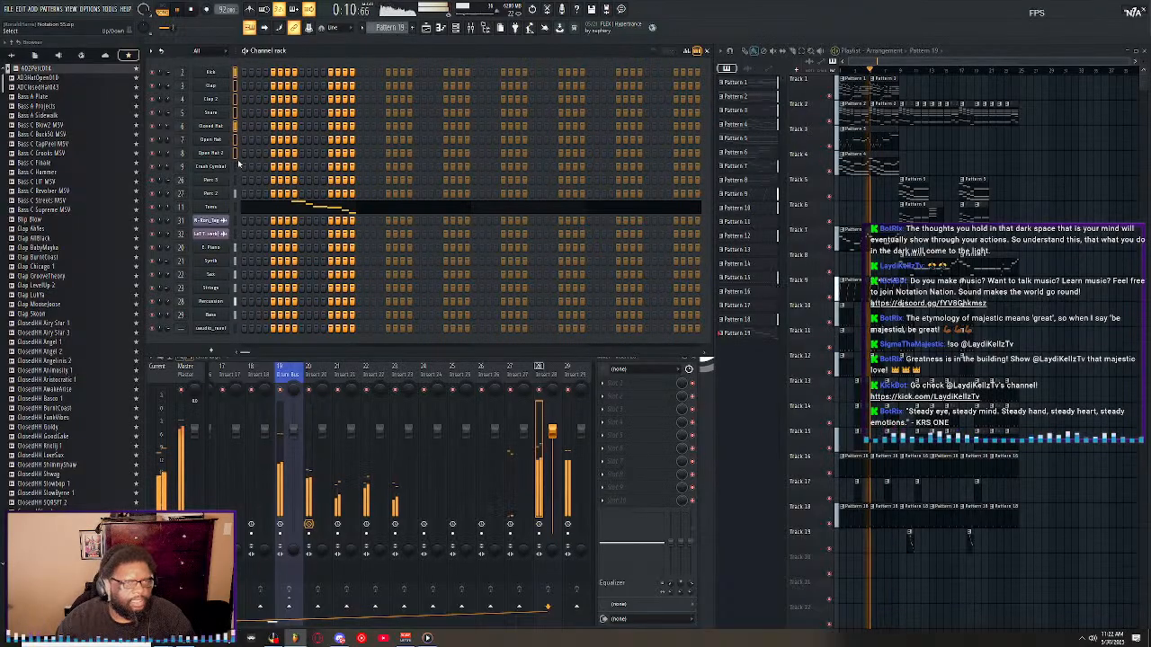
pyautogui.scroll(10, 238, 365)
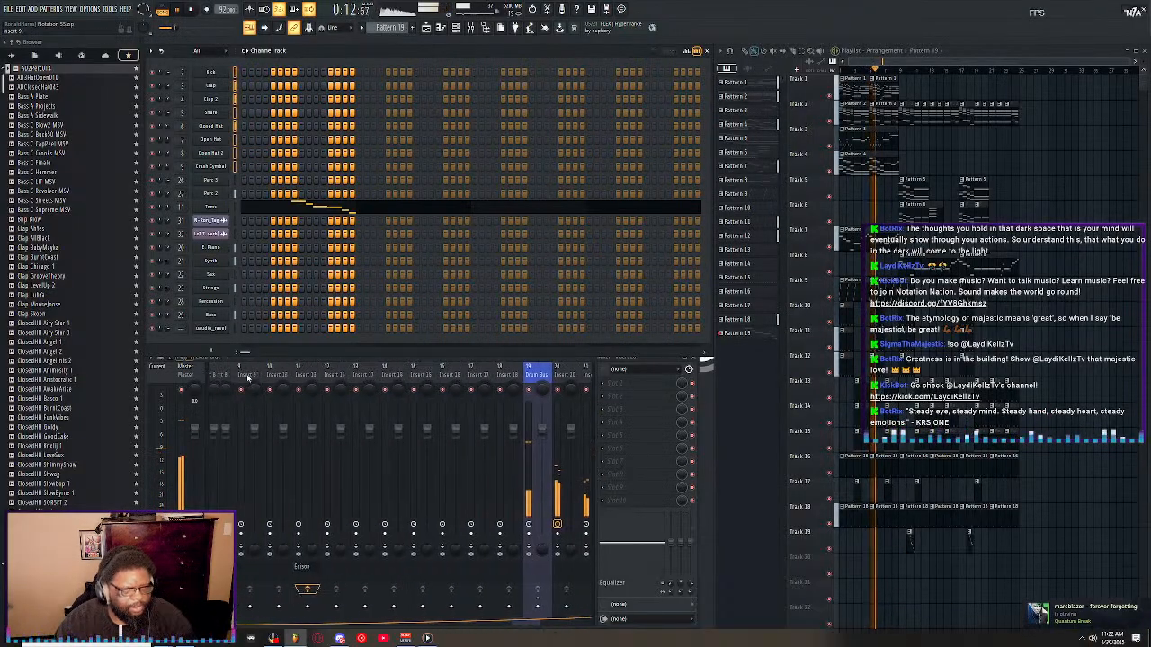
pyautogui.rightClick(266, 359)
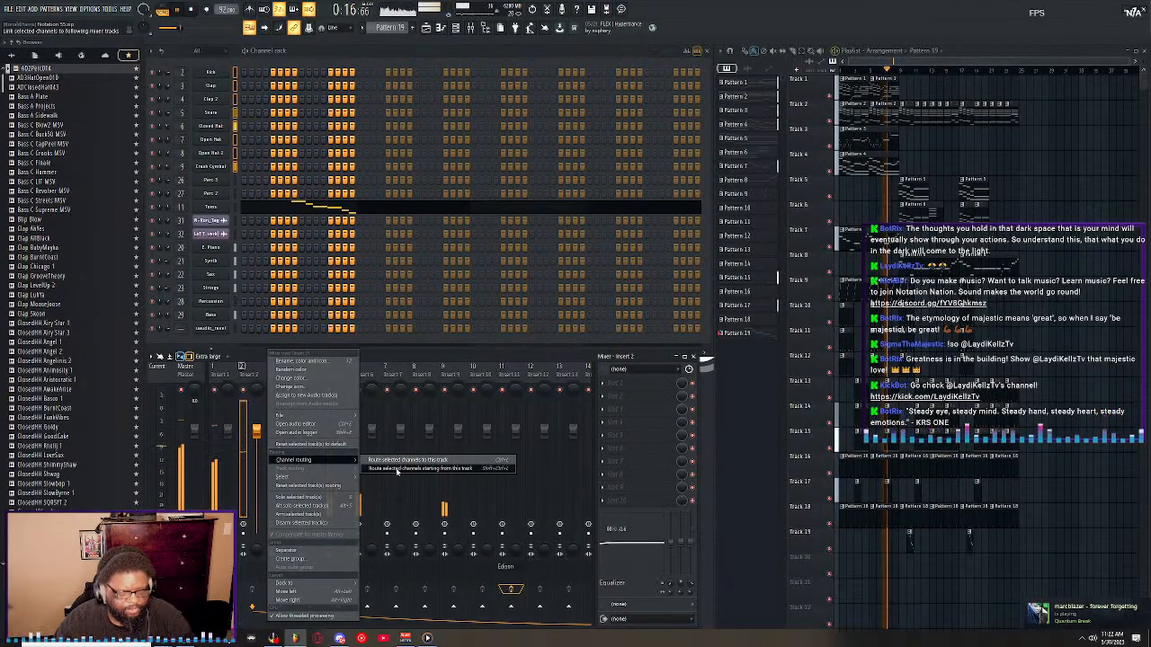
pyautogui.click(393, 468)
pyautogui.scroll(-5, 440, 367)
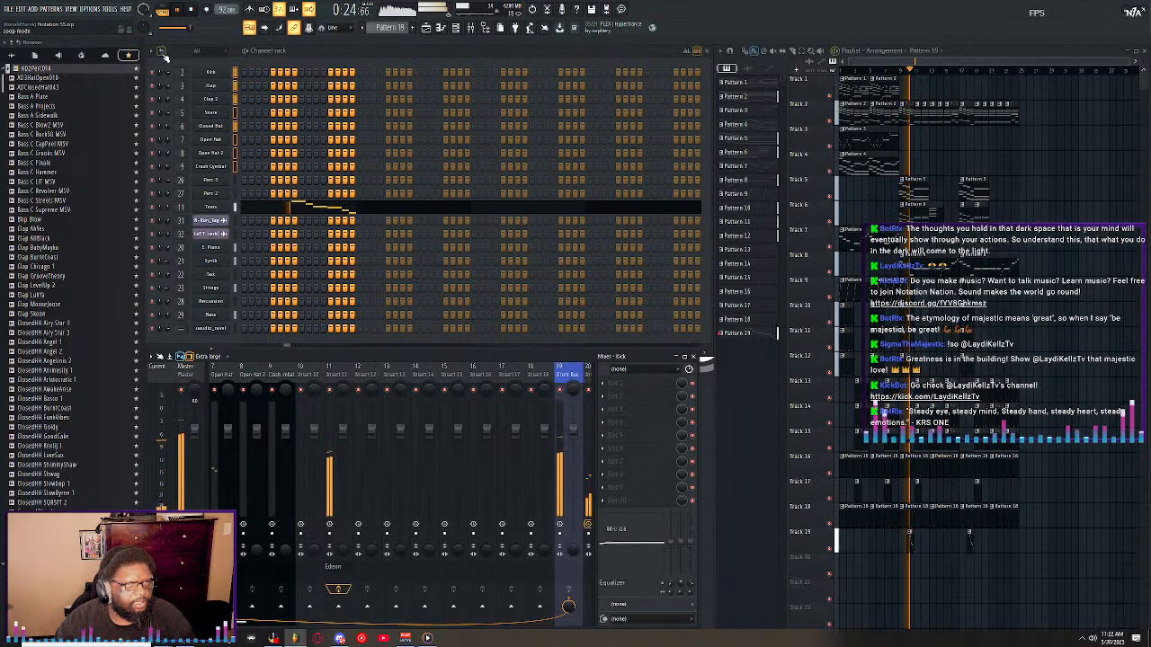
# Delete the channel below Bass in the channel rack and sort the remaining channels by mixer track number.
pyautogui.rightClick(216, 329)
pyautogui.click(270, 432)
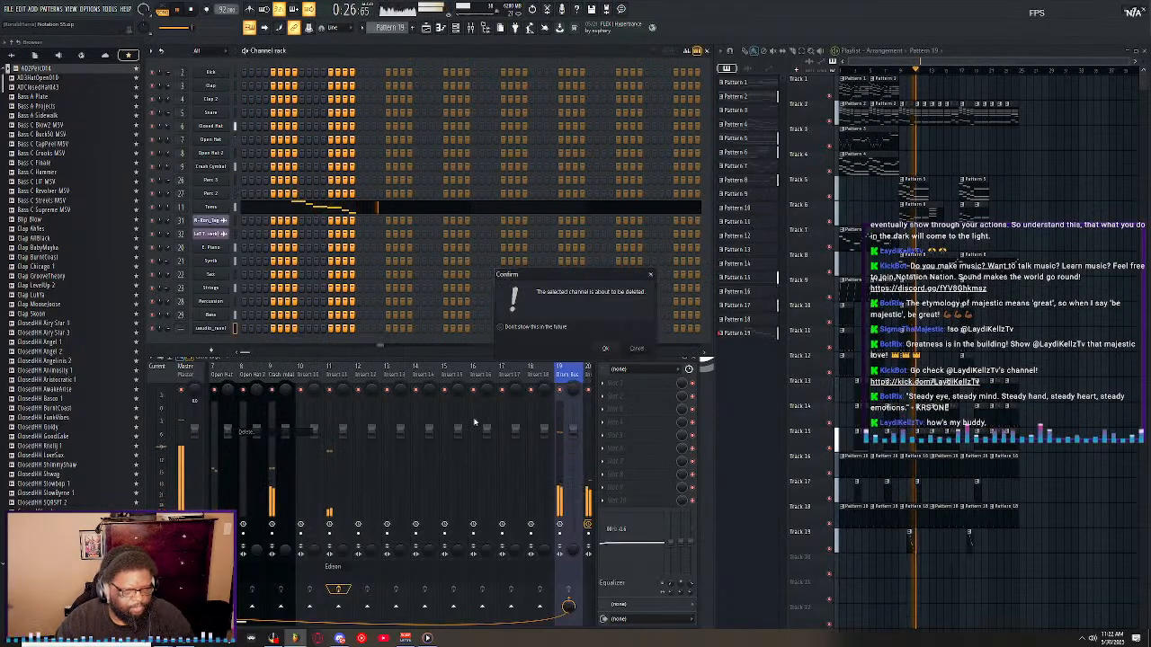
pyautogui.click(609, 350)
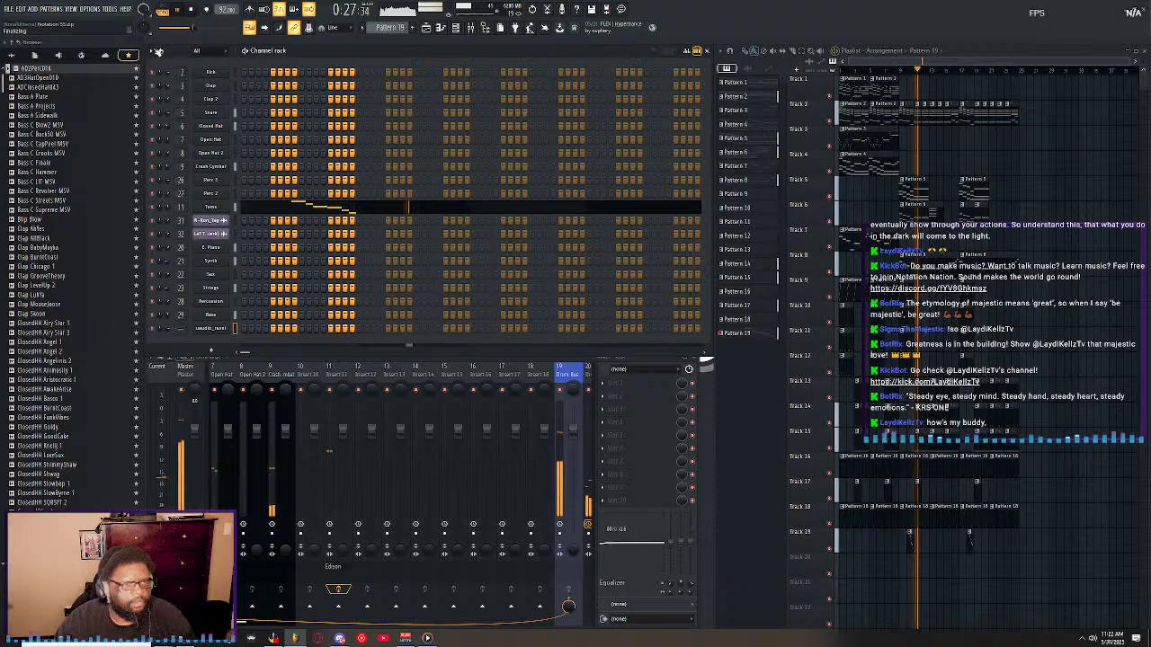
pyautogui.click(153, 51)
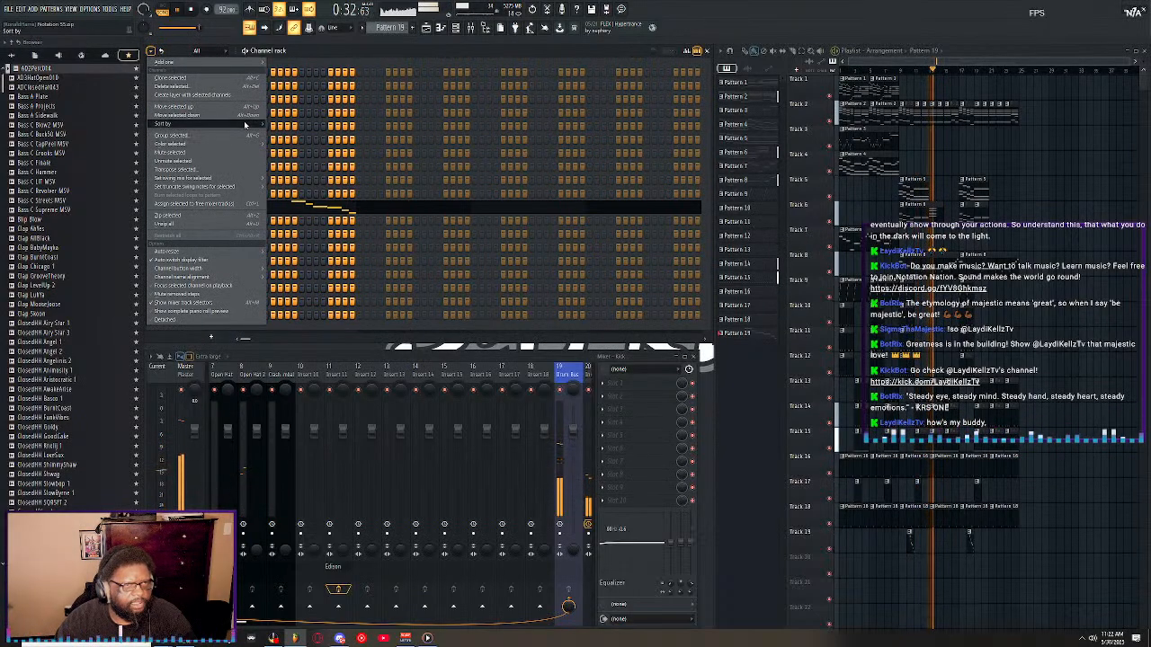
pyautogui.moveTo(244, 124)
pyautogui.click(289, 134)
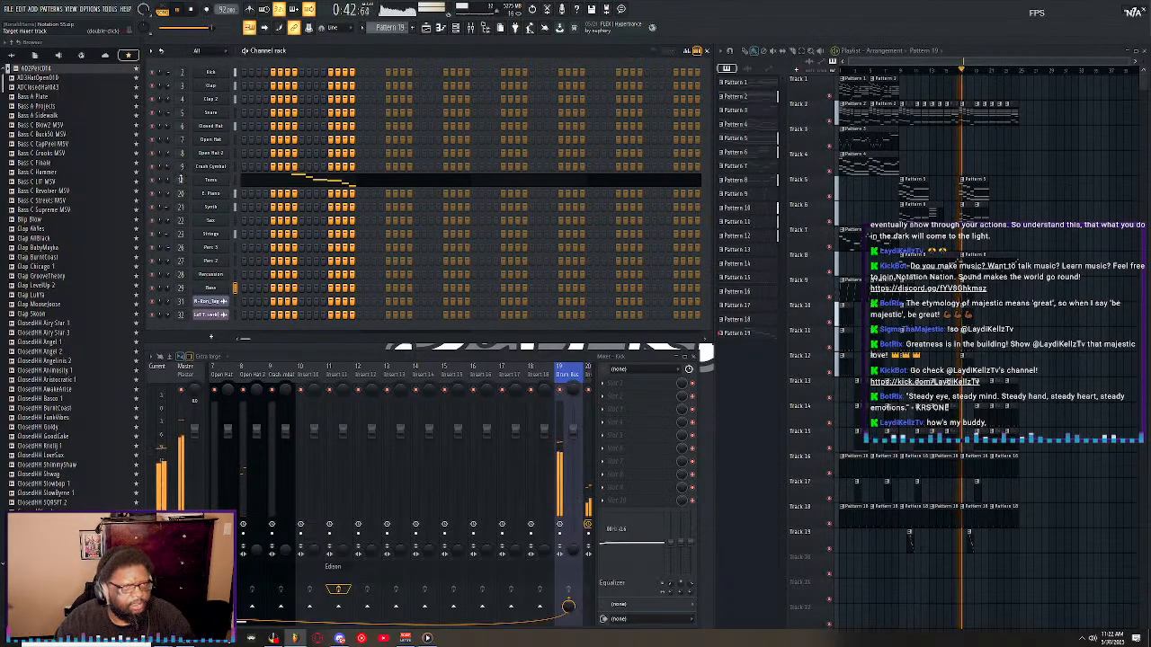
# Set the Toms channel's target mixer track to 10 and link the channel to that insert.
pyautogui.doubleClick(181, 181)
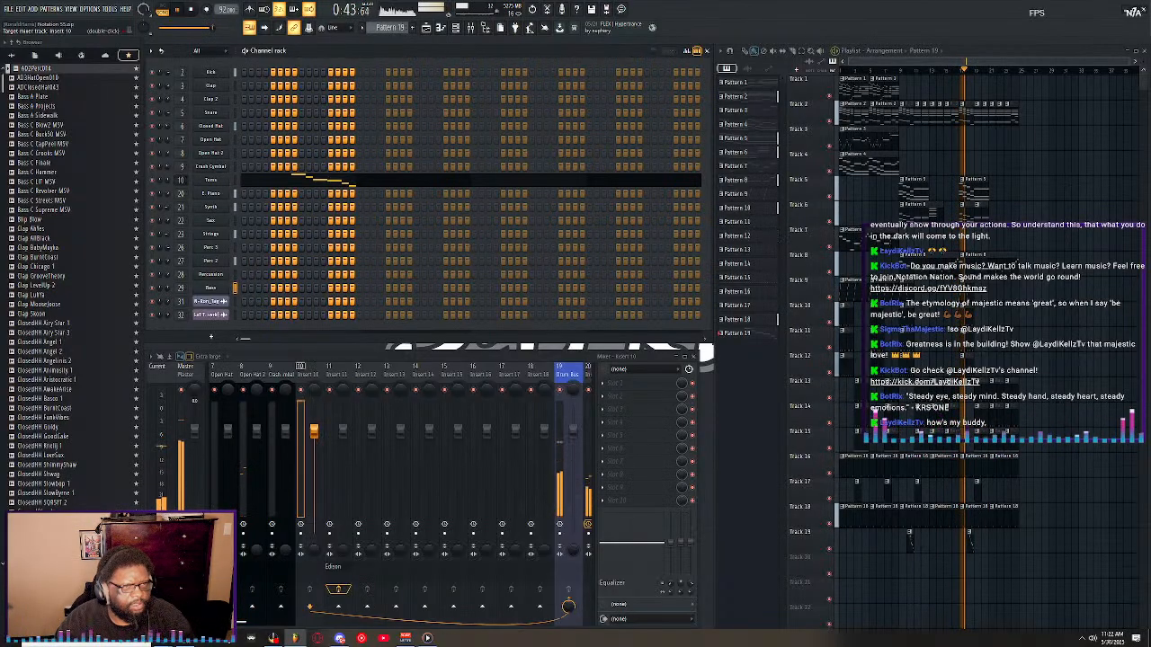
pyautogui.rightClick(324, 378)
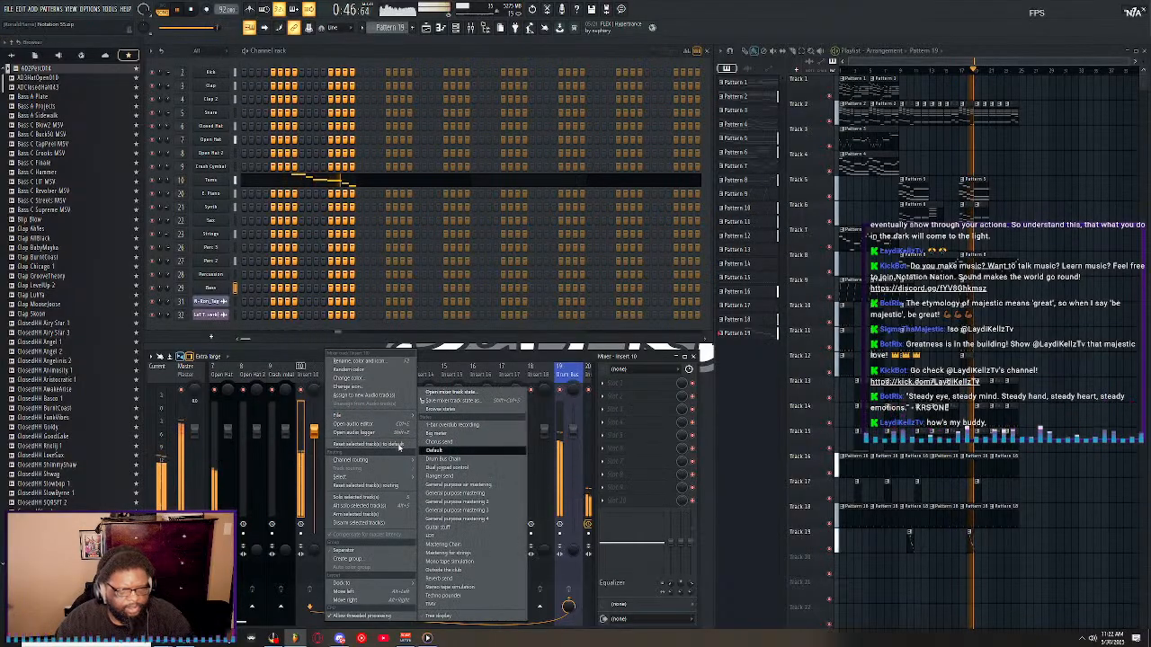
pyautogui.click(452, 460)
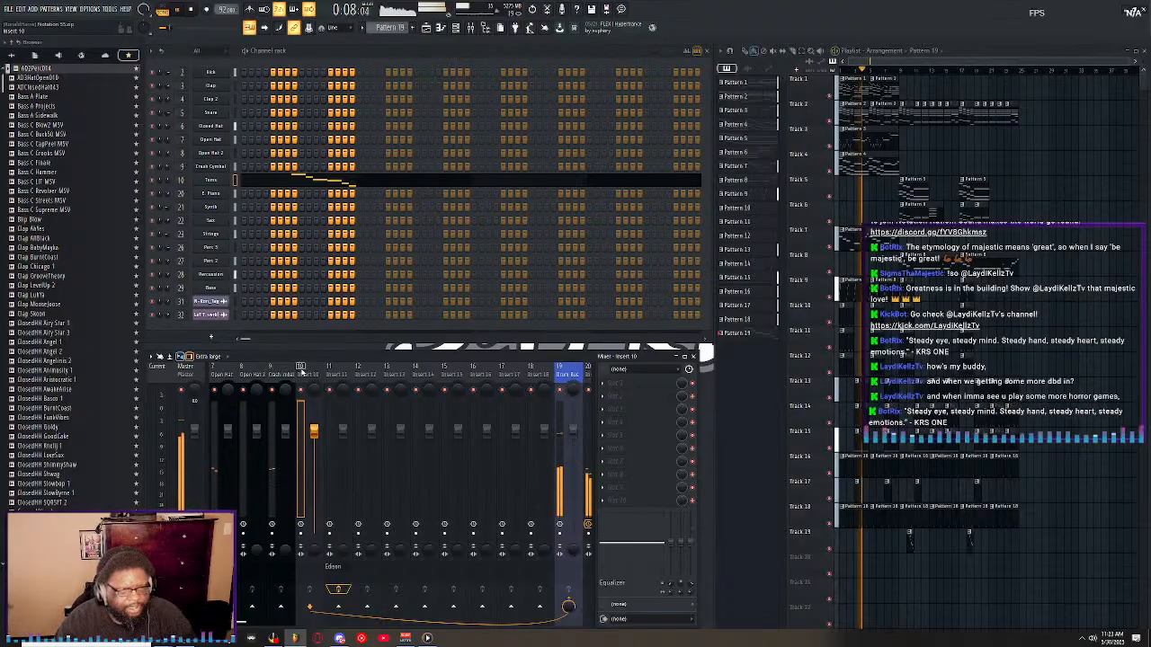
pyautogui.rightClick(329, 374)
pyautogui.moveTo(378, 459)
pyautogui.click(447, 461)
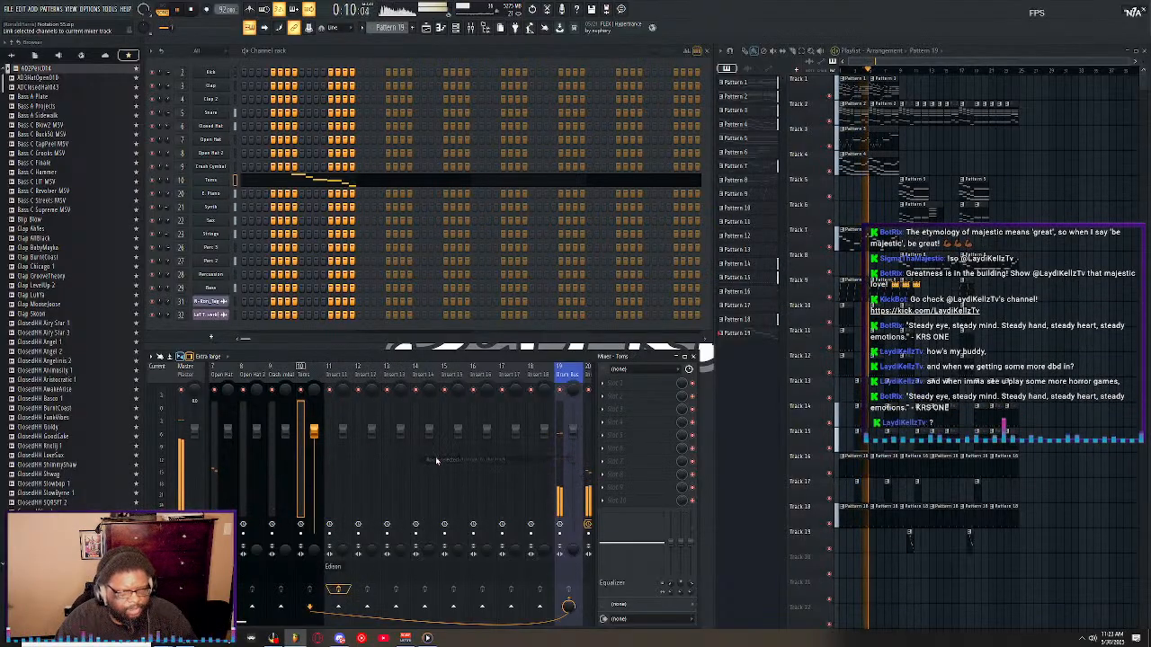
# Set the target mixer tracks of the two Perc channels, Percussion and Bass to 24, 25, 26 and 27.
pyautogui.click(340, 379)
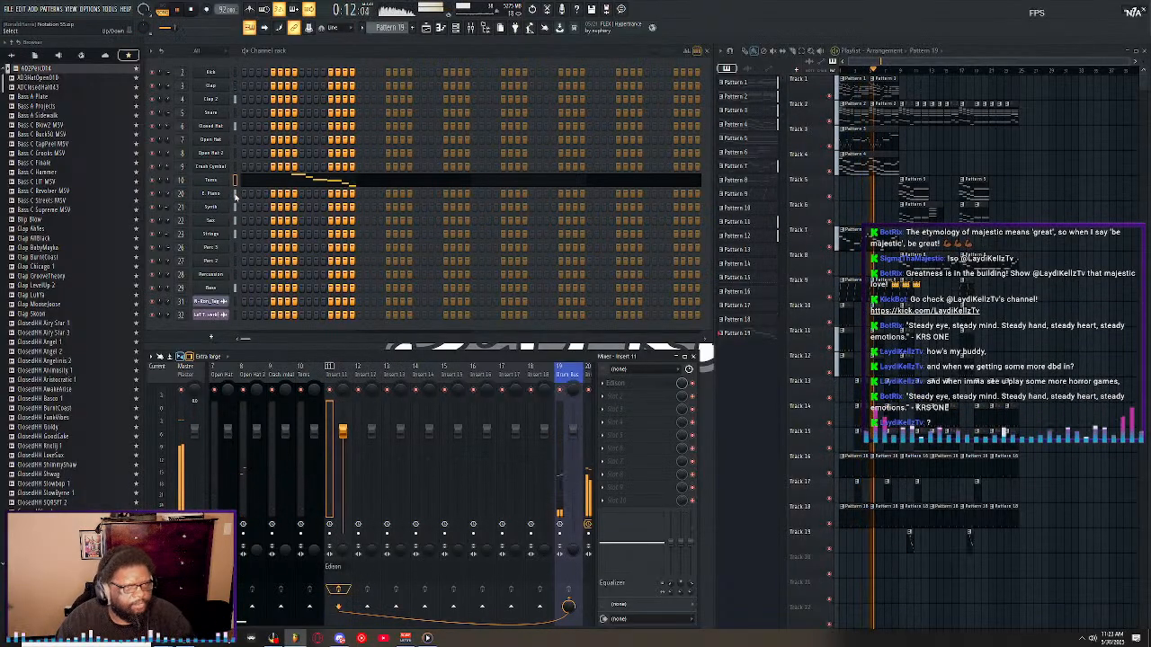
pyautogui.moveTo(235, 193); pyautogui.dragTo(235, 221)
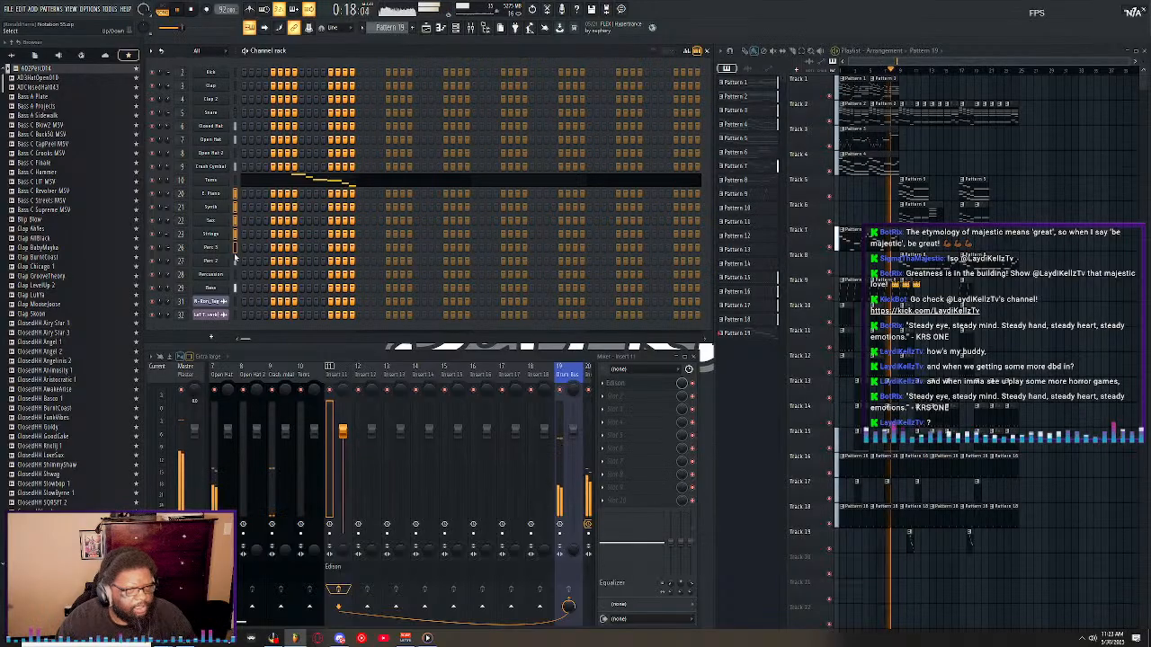
pyautogui.click(236, 249)
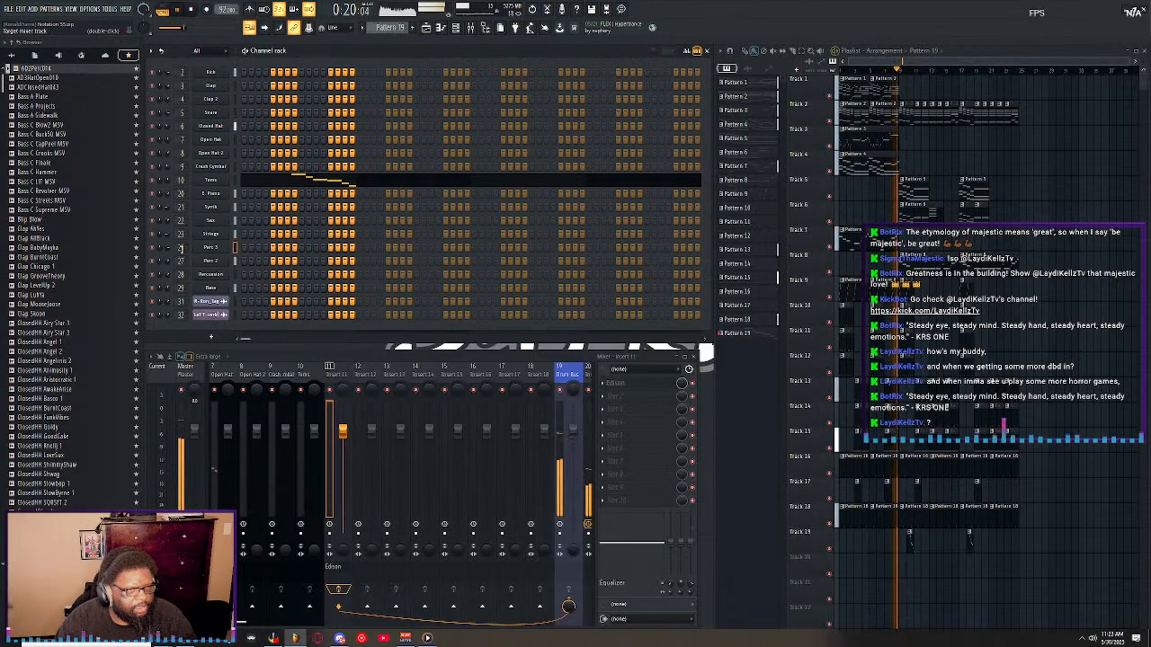
pyautogui.scroll(5, 181, 248)
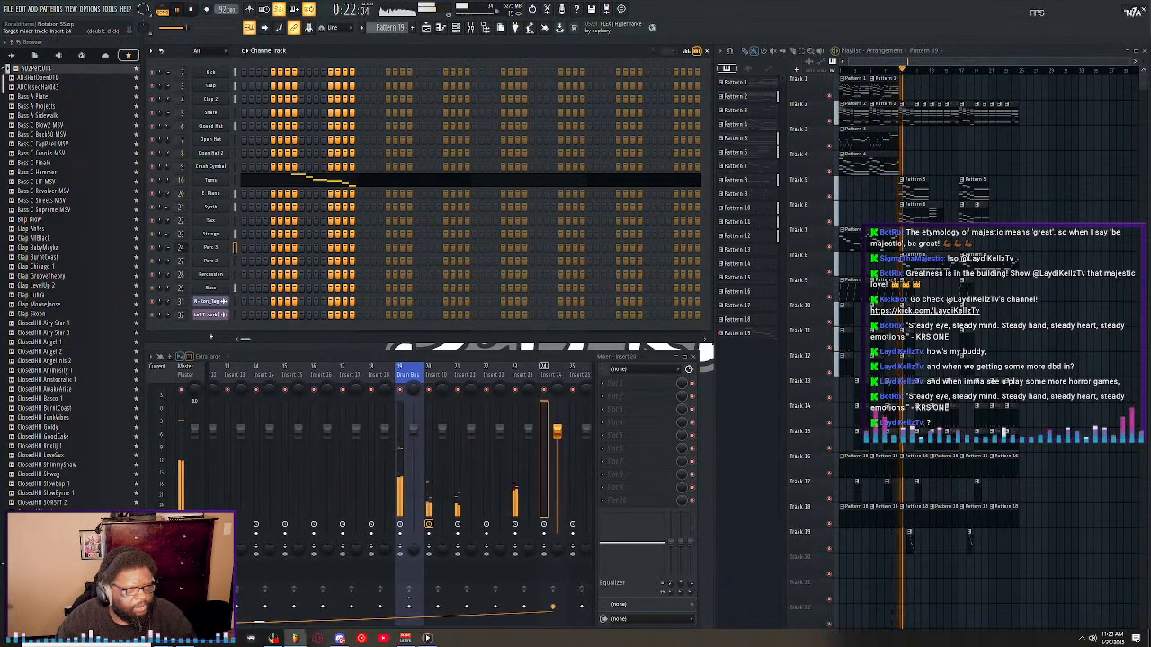
pyautogui.scroll(1, 180, 248)
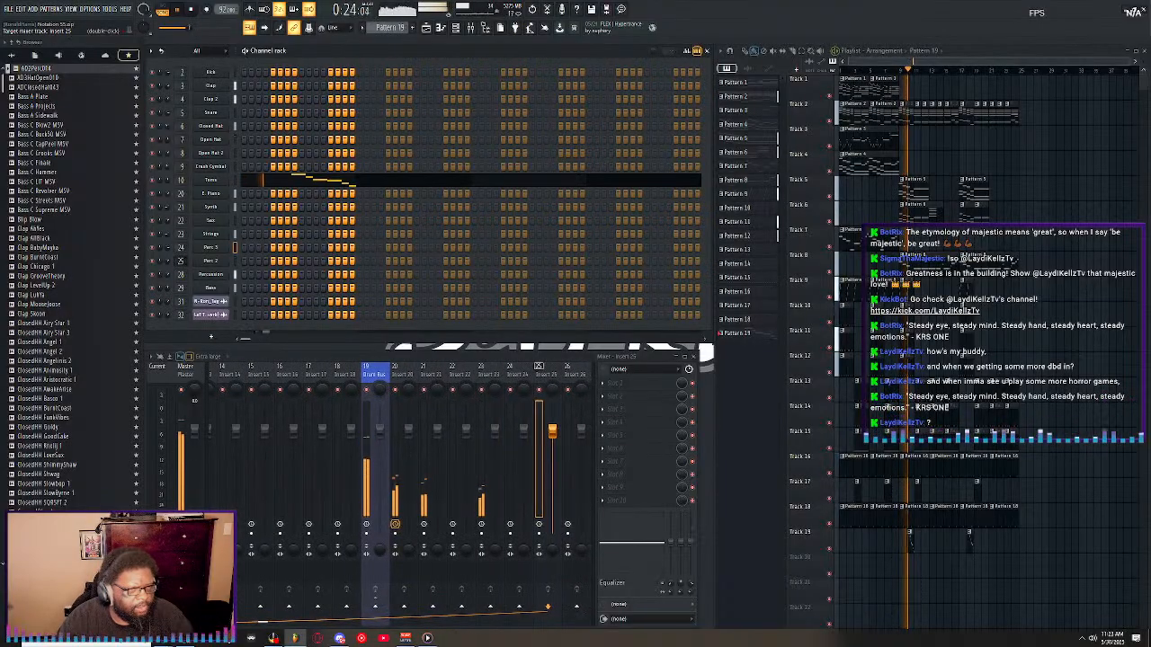
pyautogui.scroll(-2, 181, 275)
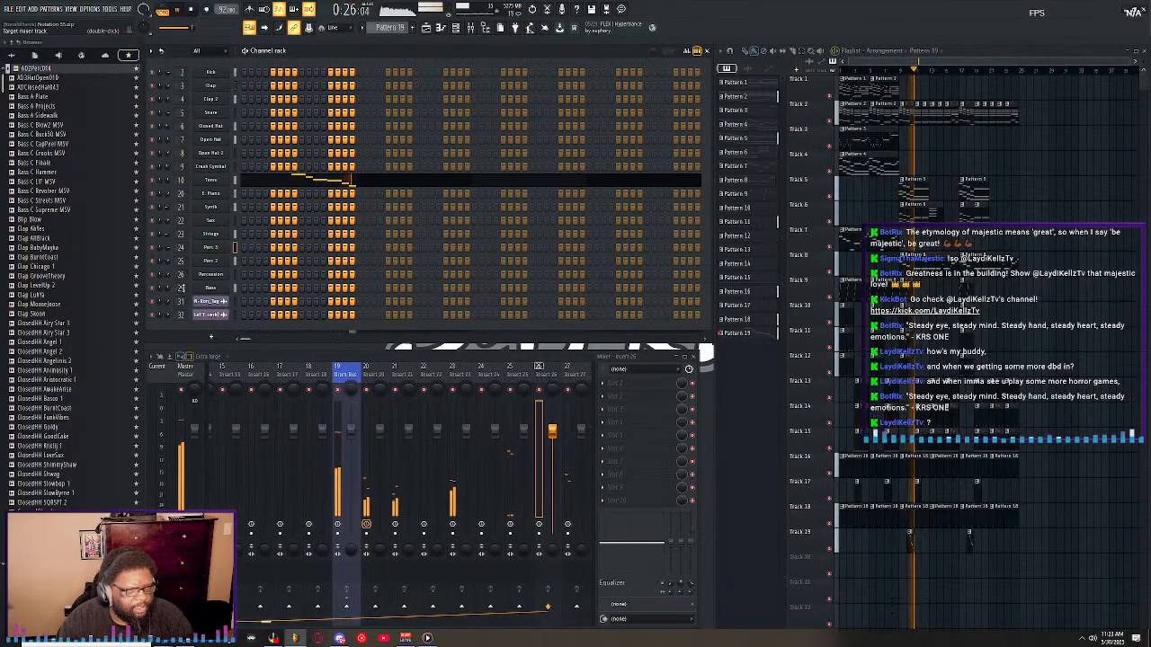
pyautogui.scroll(-1, 181, 287)
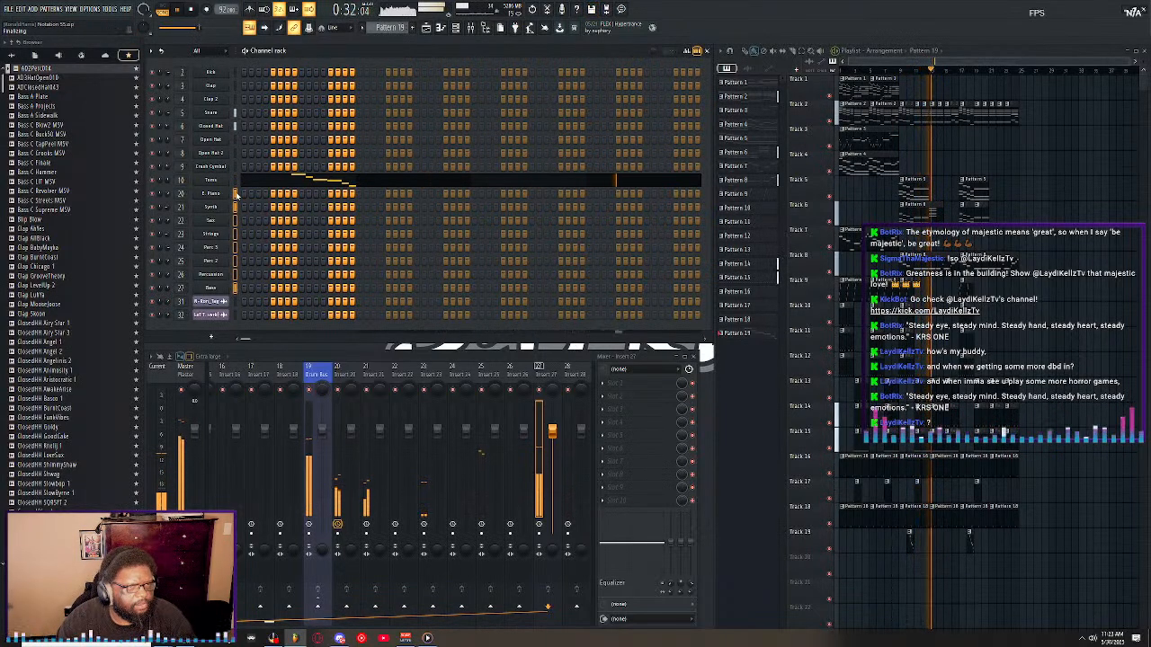
# Route the selected E. Piano through Bass channels to consecutive mixer tracks starting from Insert 20.
pyautogui.rightClick(341, 368)
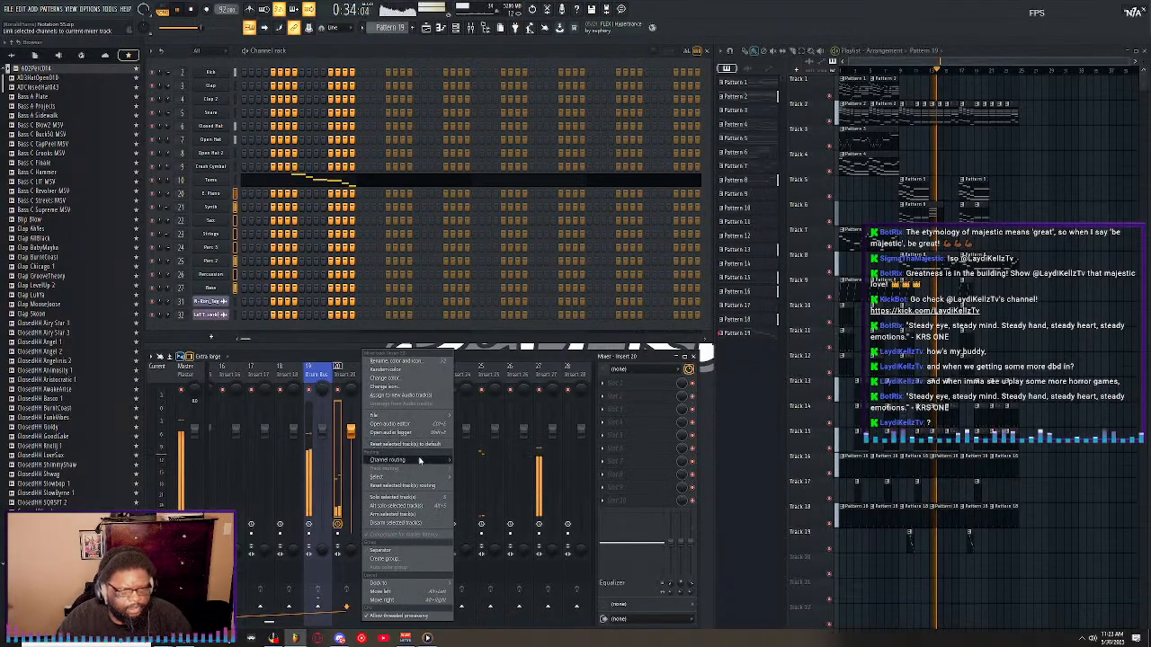
pyautogui.moveTo(404, 459)
pyautogui.click(494, 461)
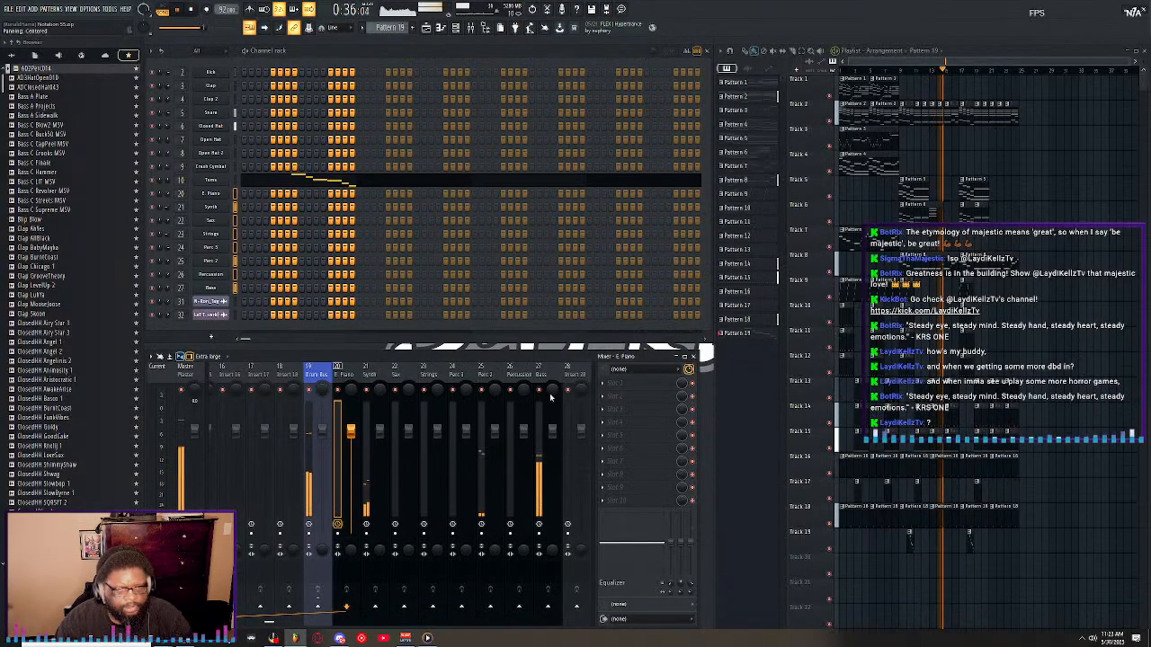
# Select the empty Inserts 28 and 29 and move them past the coloured bus tracks in the mixer.
pyautogui.hscroll(1, 544, 376)
pyautogui.hscroll(3, 544, 376)
pyautogui.click(404, 375)
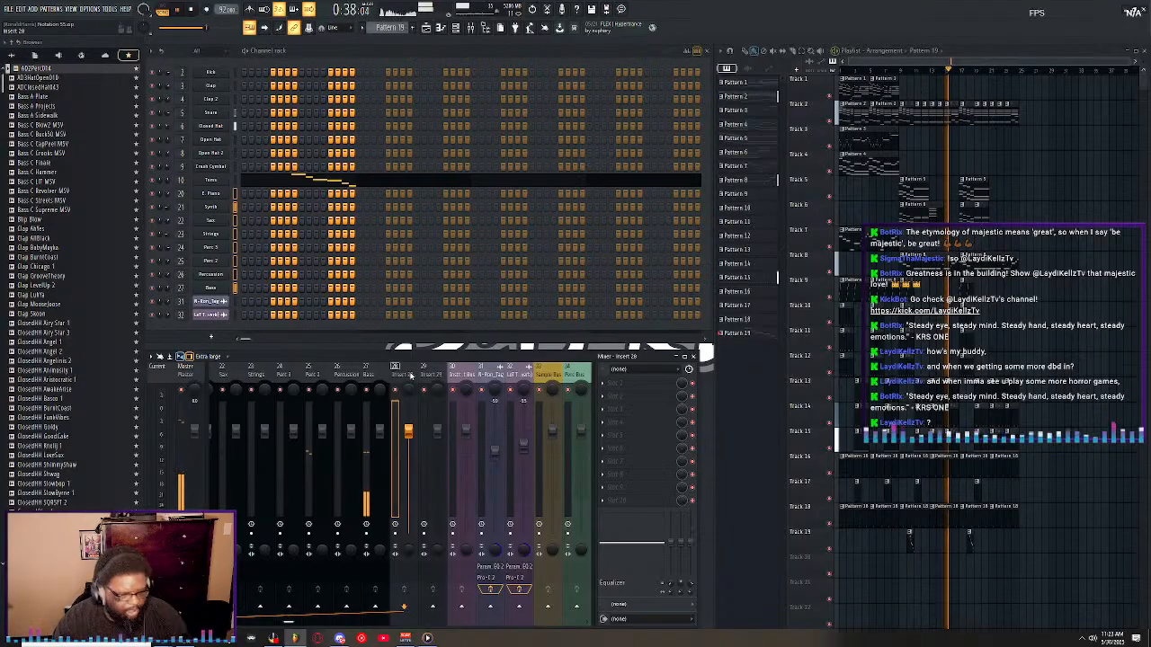
pyautogui.keyDown('ctrl'); pyautogui.click(430, 374); pyautogui.keyUp('ctrl')
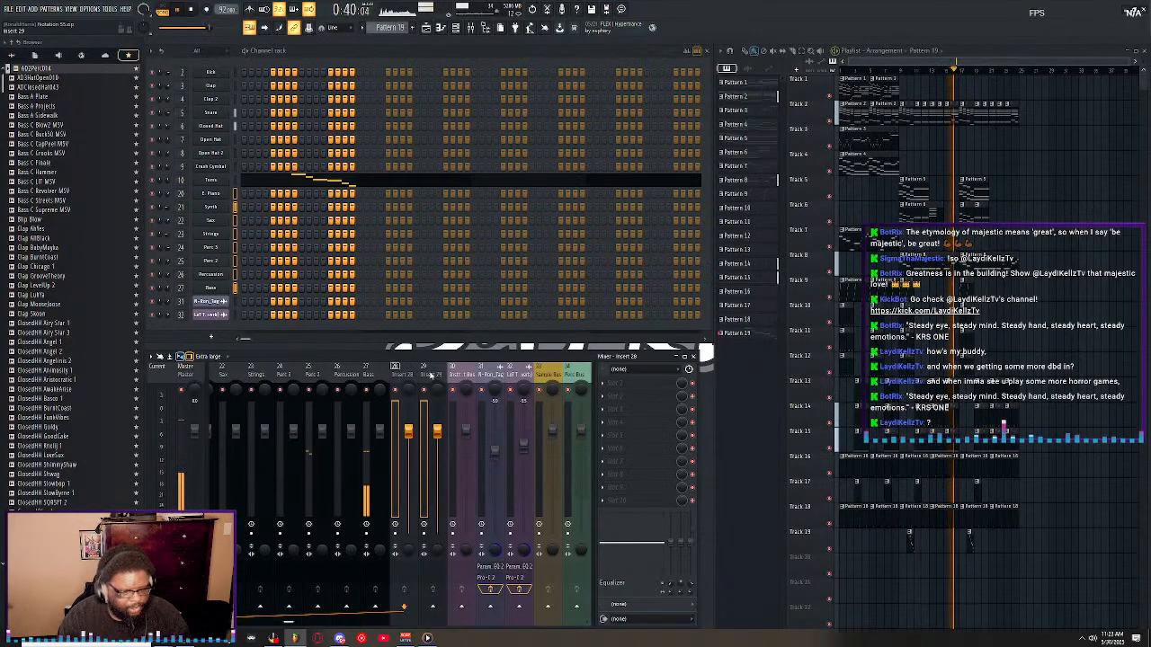
pyautogui.scroll(-11, 431, 375)
pyautogui.scroll(2, 430, 375)
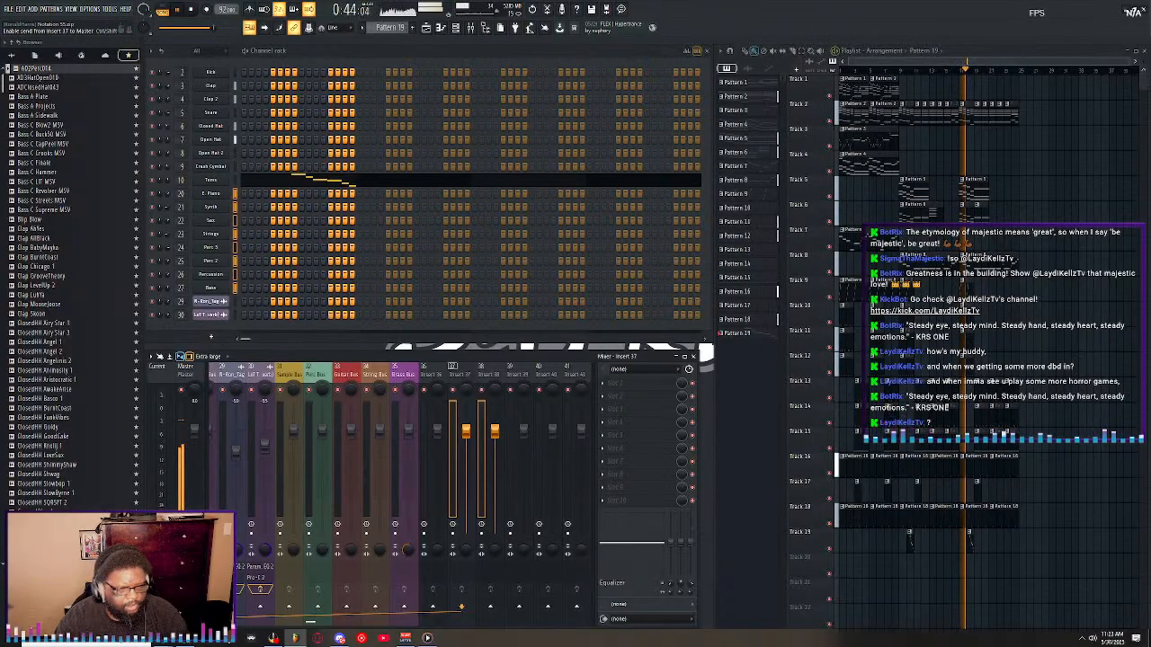
# Select the unused Inserts 11 to 18 and move them directly after the Brass Bus in the mixer.
pyautogui.scroll(7, 323, 382)
pyautogui.click(328, 375)
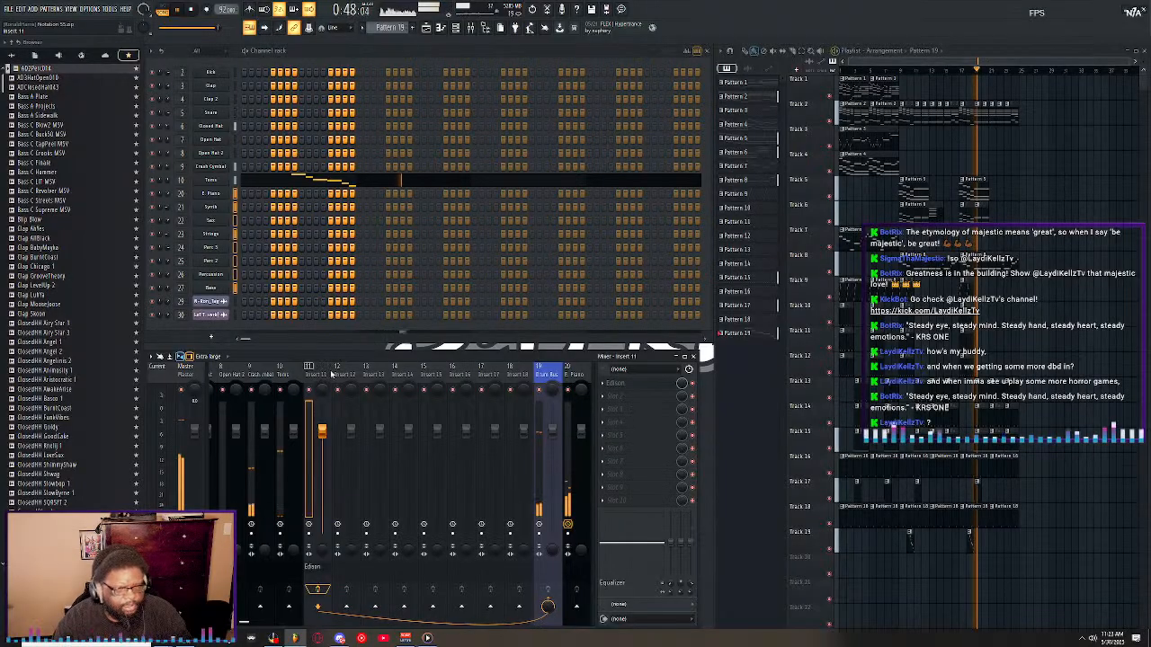
pyautogui.moveTo(332, 375); pyautogui.dragTo(509, 375)
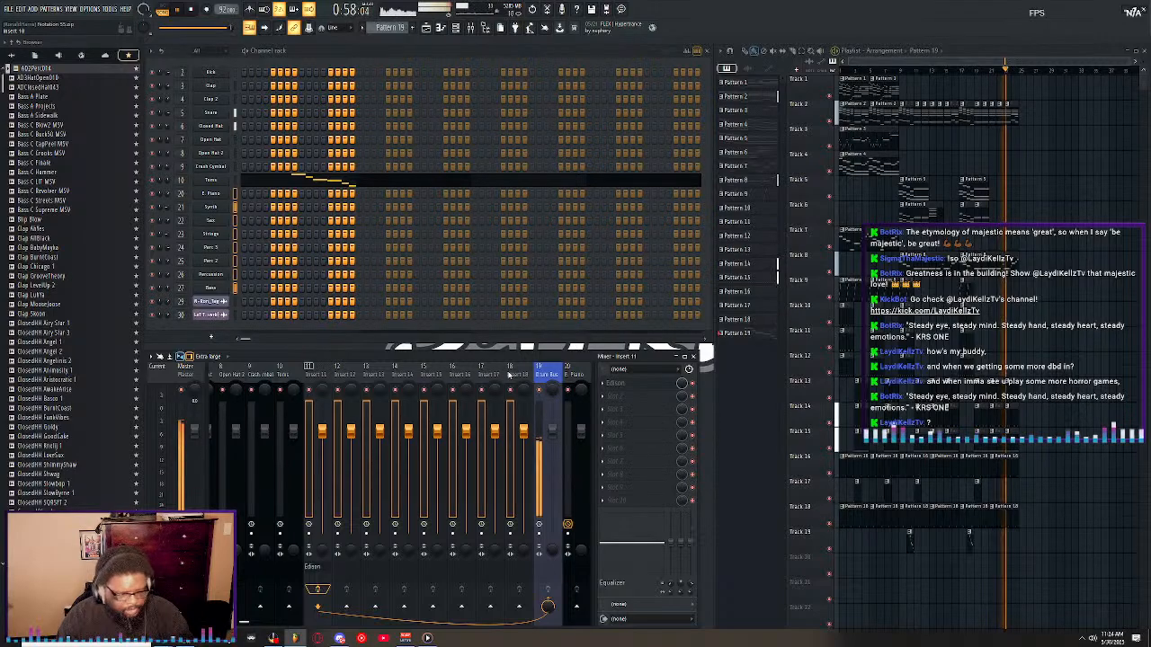
pyautogui.hotkey('alt', 'Right')
pyautogui.hotkey('alt', 'Right')
pyautogui.hotkey('alt', 'Right')
pyautogui.hotkey('alt', 'Right')
pyautogui.hotkey('alt', 'Right')
pyautogui.hotkey('alt', 'Right')
pyautogui.hotkey('alt', 'Right')
pyautogui.hotkey('alt', 'Right')
pyautogui.hotkey('alt', 'Right')
pyautogui.hotkey('alt', 'Right')
pyautogui.hotkey('alt', 'Right')
pyautogui.hotkey('alt', 'Right')
pyautogui.hotkey('alt', 'Right')
pyautogui.hotkey('alt', 'Right')
pyautogui.hotkey('alt', 'Right')
pyautogui.hotkey('alt', 'Right')
pyautogui.hotkey('alt', 'Right')
pyautogui.hotkey('alt', 'Right')
pyautogui.hotkey('alt', 'Right')
pyautogui.hotkey('alt', 'Right')
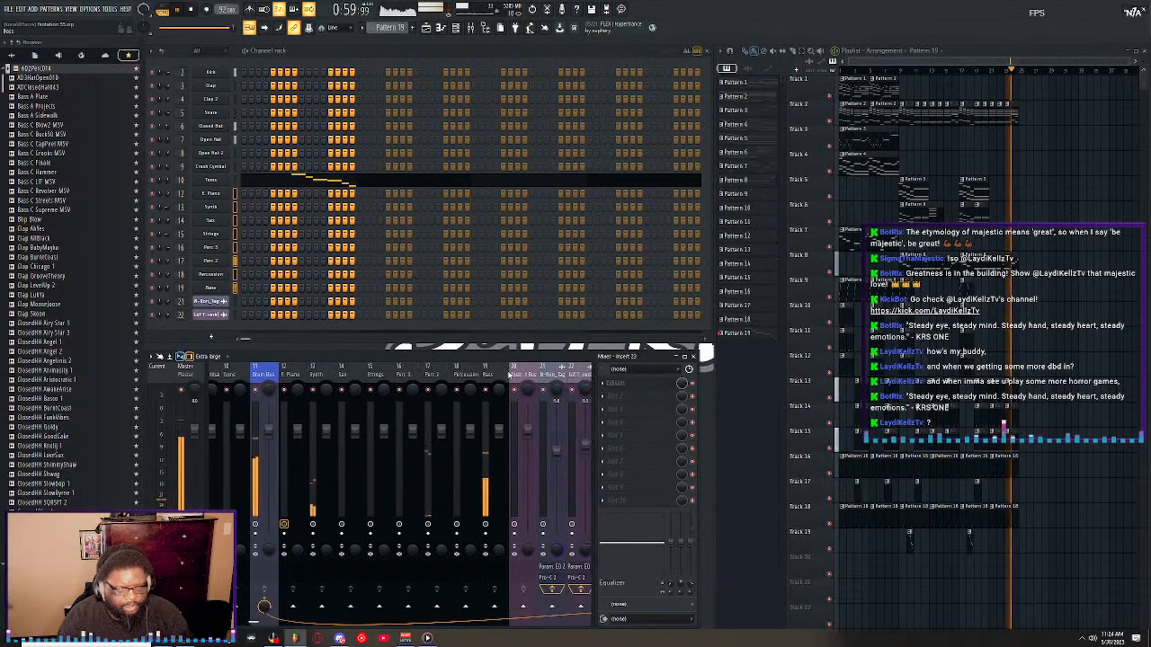
pyautogui.hotkey('alt', 'Left')
pyautogui.hotkey('alt', 'Left')
pyautogui.hotkey('alt', 'Left')
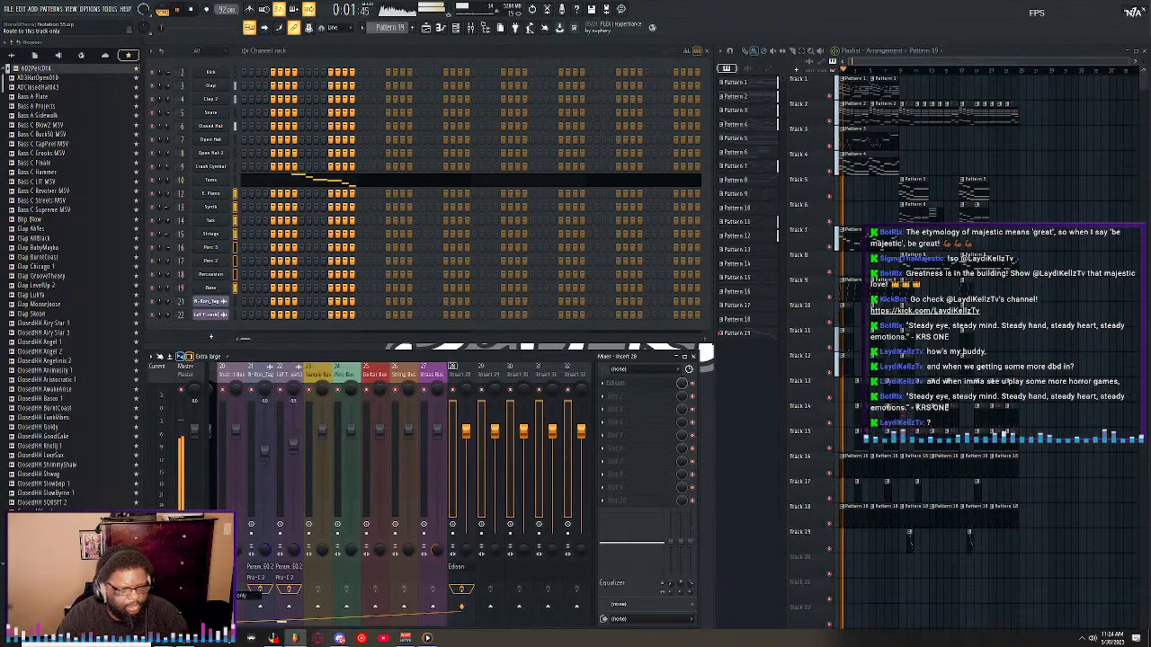
pyautogui.moveTo(488, 367); pyautogui.dragTo(284, 363)
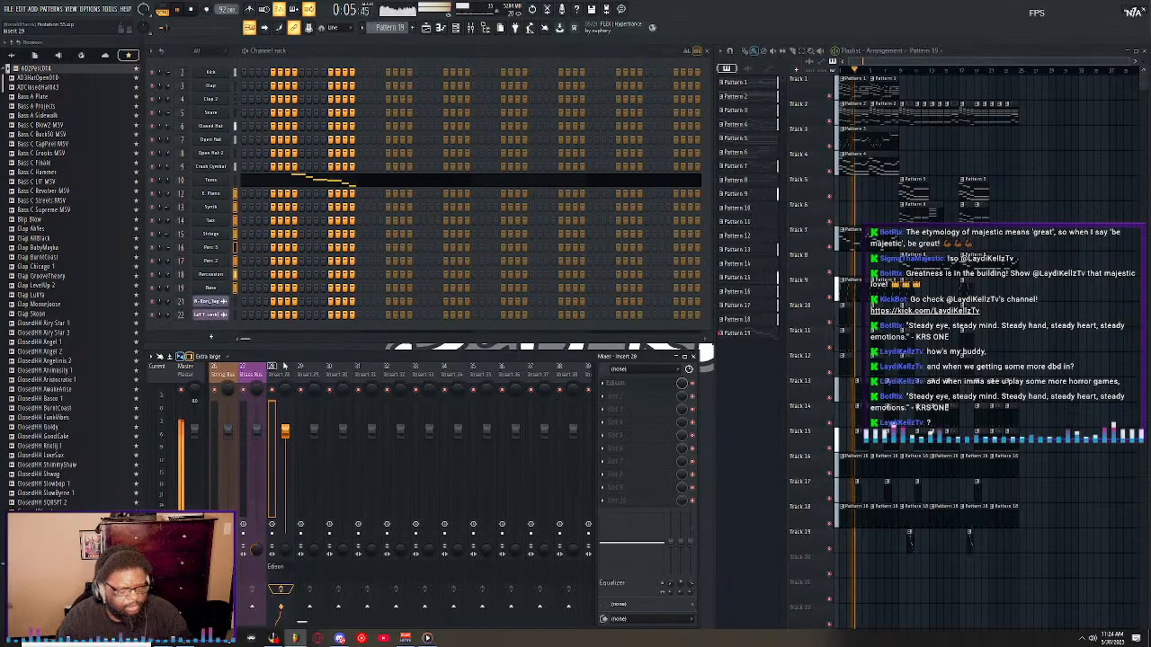
# Delete the Edison effect from the first slot of Insert 28.
pyautogui.click(603, 387)
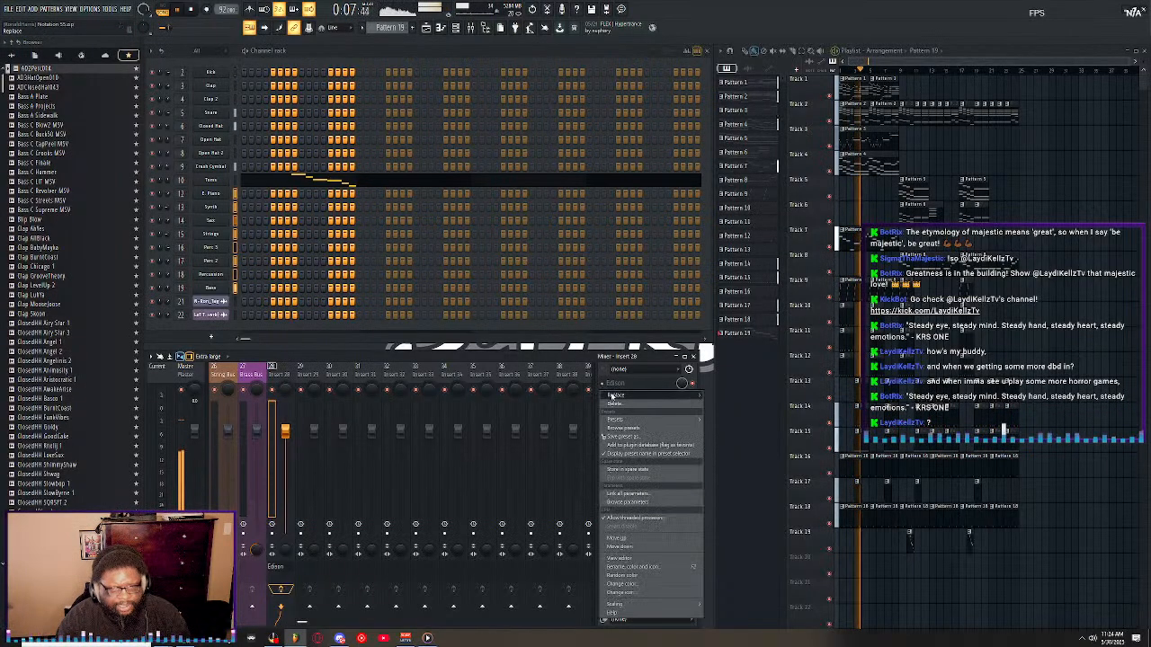
pyautogui.click(605, 384)
pyautogui.scroll(10, 322, 367)
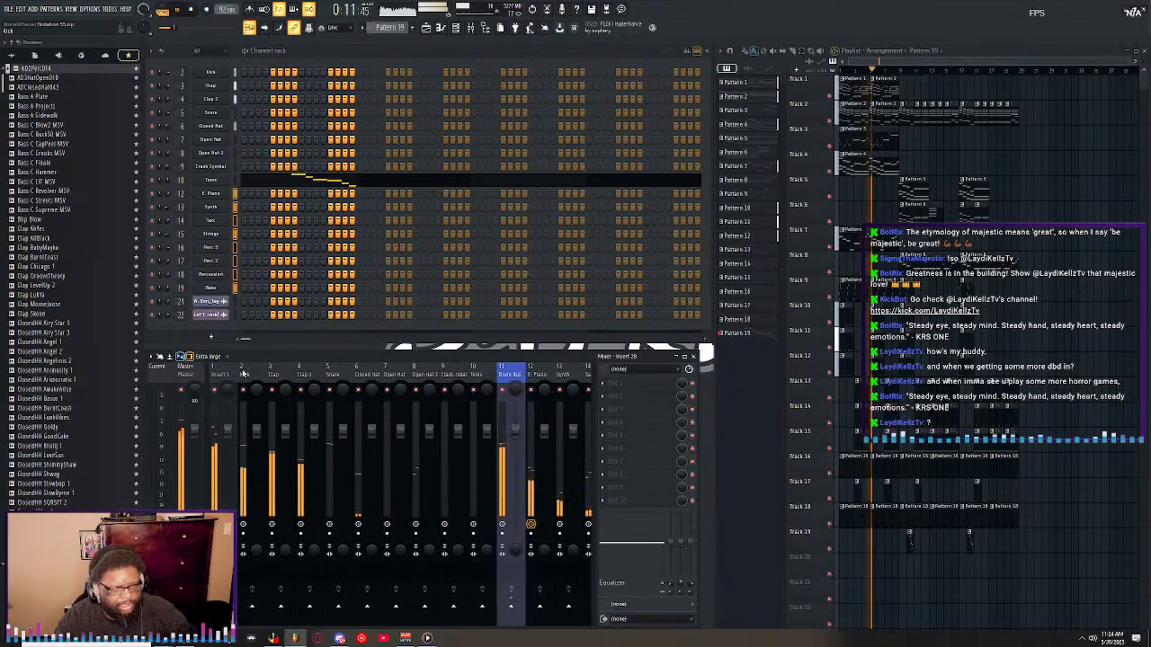
# Select the E. Piano through Strings mixer tracks and route them only to the Instrument Bus.
pyautogui.scroll(-4, 291, 370)
pyautogui.scroll(-1, 272, 371)
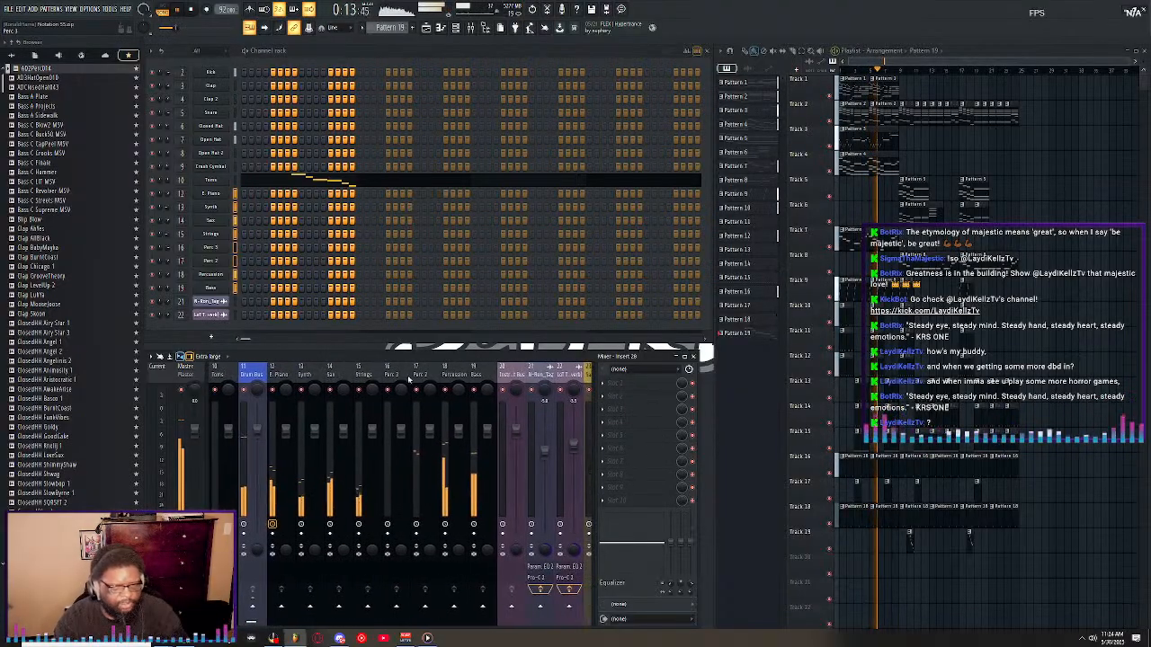
pyautogui.click(273, 372)
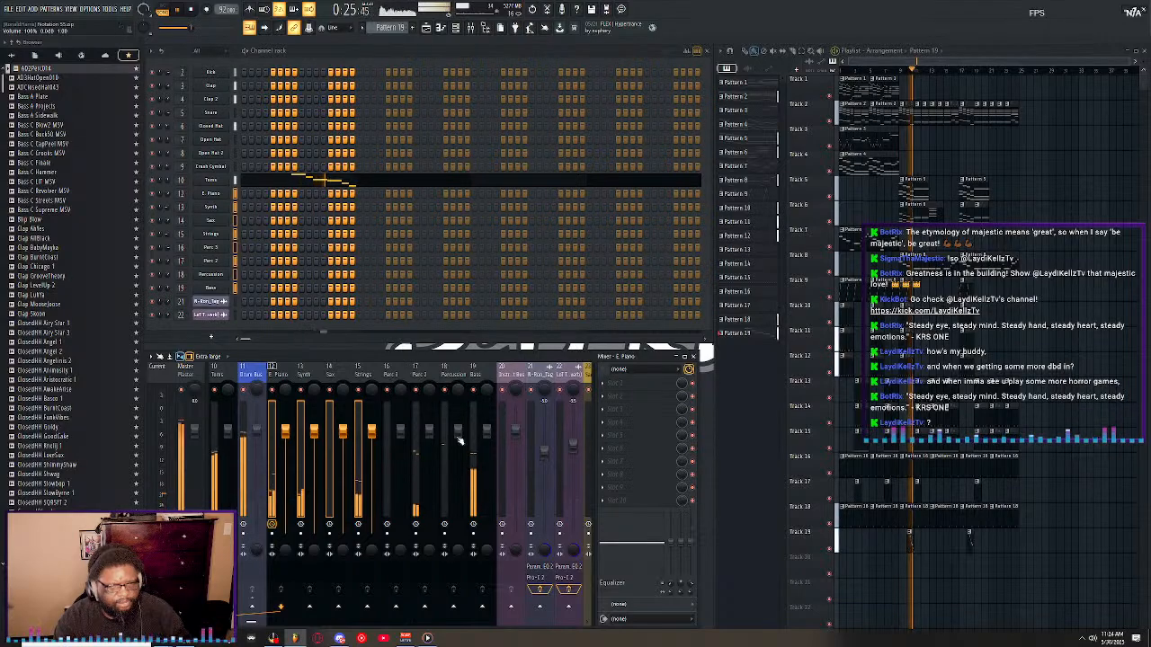
pyautogui.rightClick(512, 612)
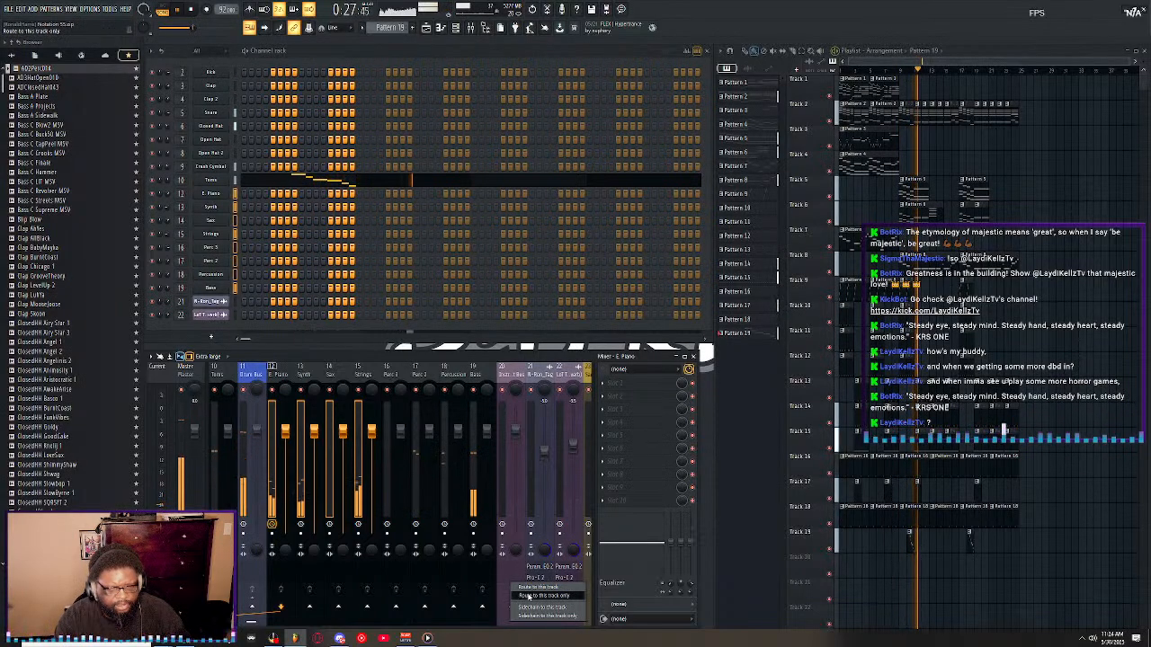
pyautogui.click(515, 597)
pyautogui.click(503, 369)
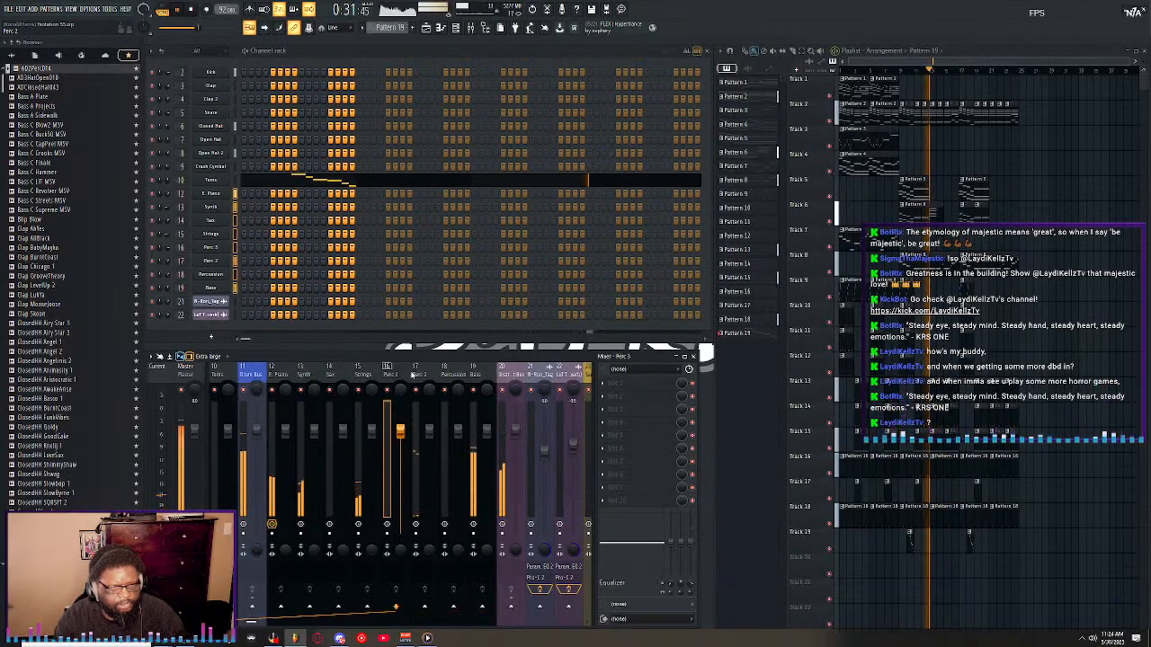
# Move the empty Insert 28 forward past the coloured buses until it sits between Percussion and Bass as track 19.
pyautogui.hscroll(7, 478, 374)
pyautogui.hscroll(1, 478, 374)
pyautogui.click(478, 370)
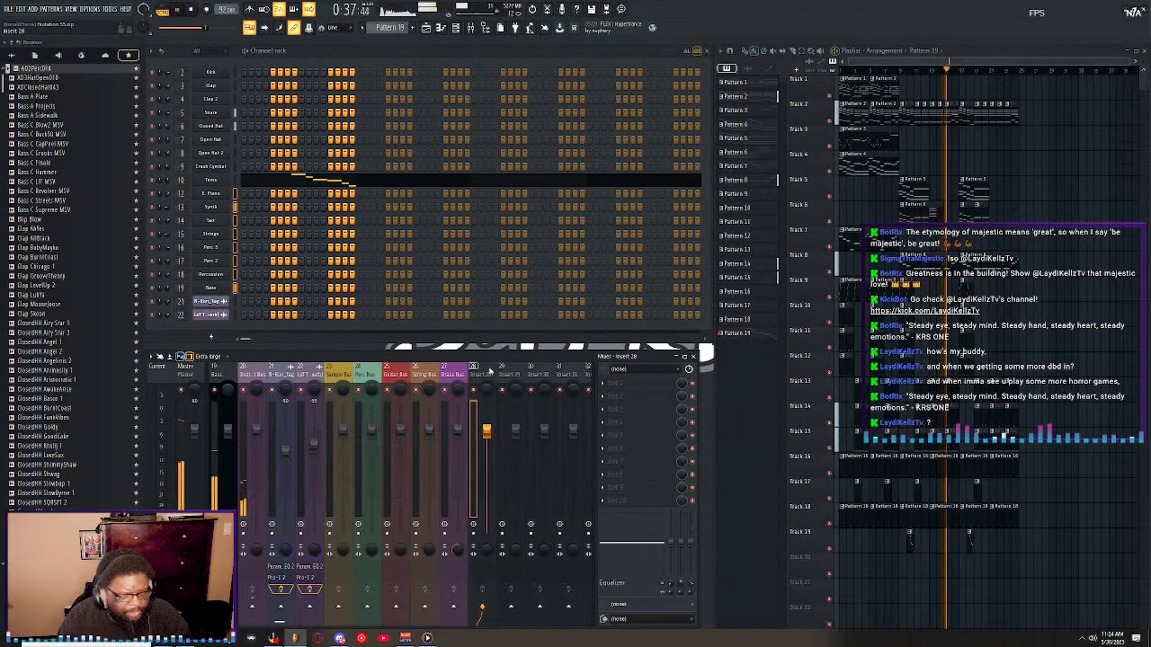
pyautogui.press('Left')
pyautogui.press('Left')
pyautogui.press('Left')
pyautogui.press('Left')
pyautogui.press('Left')
pyautogui.press('Left')
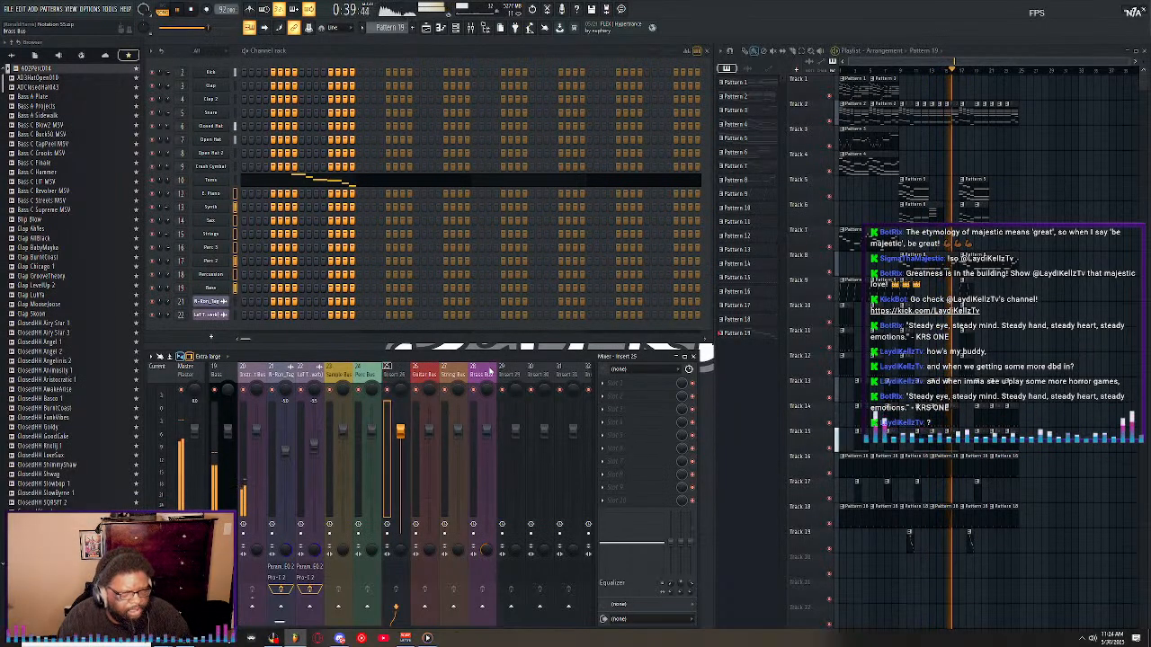
pyautogui.press('Left')
pyautogui.press('Left')
pyautogui.press('Left')
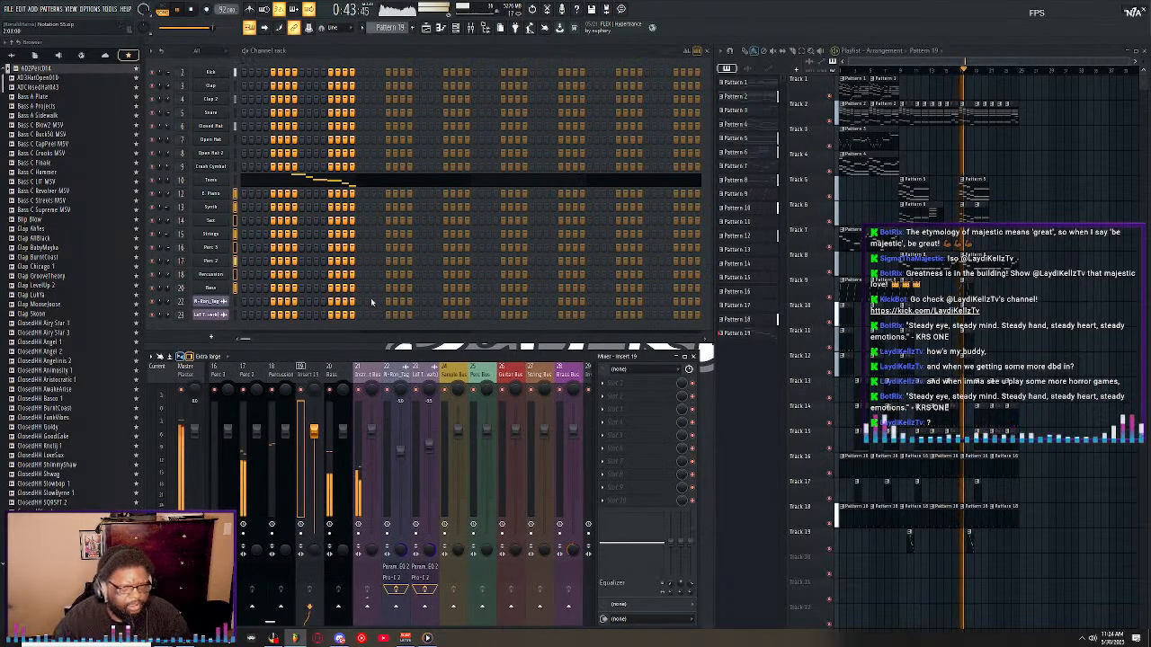
# Rename mixer track 19 as Perc Bus.
pyautogui.rightClick(321, 371)
pyautogui.click(370, 363)
pyautogui.write('Perc Bu')
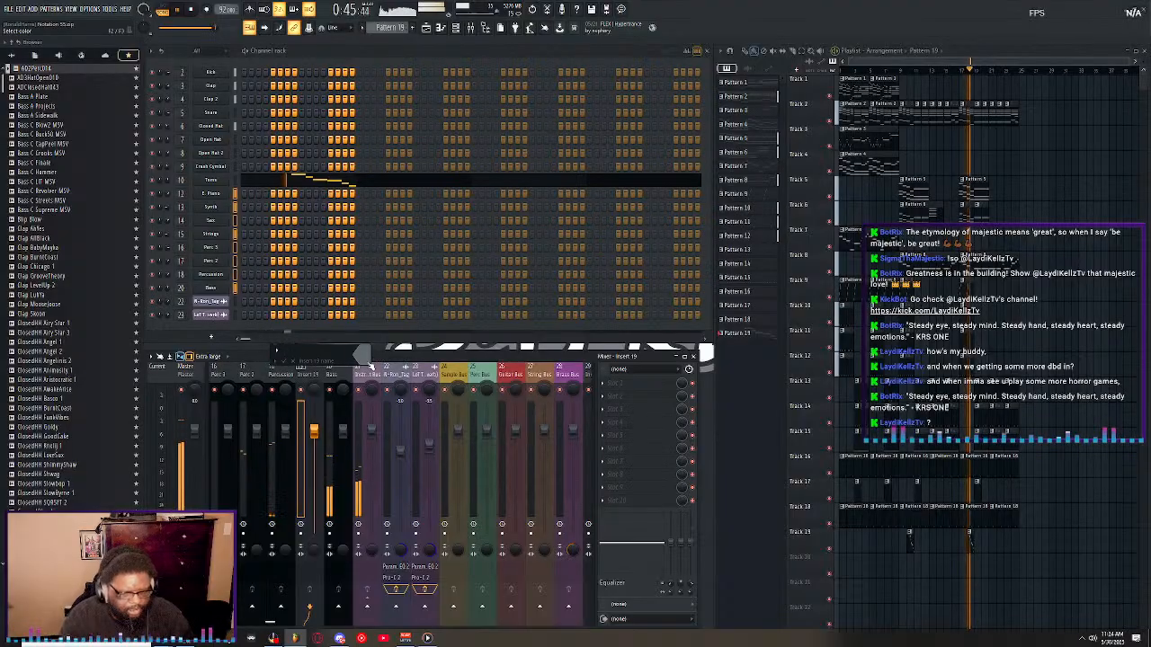
pyautogui.write('s')
pyautogui.press('Return')
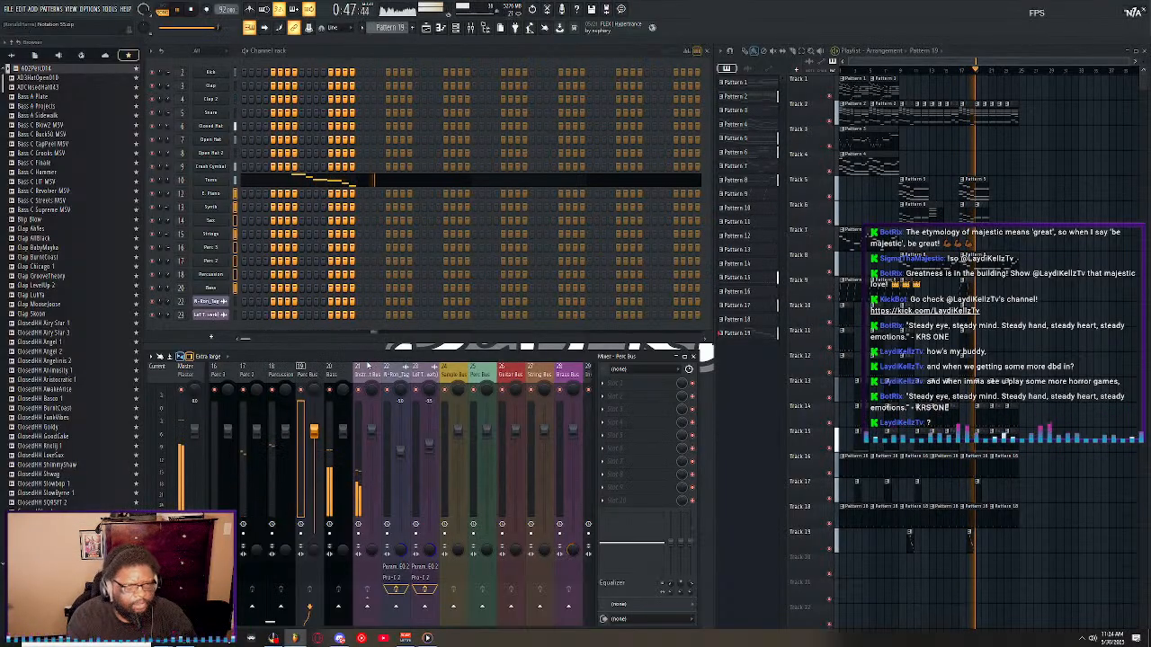
# Select the two Perc tracks and Percussion in the mixer and route them to the Perc Bus on track 19.
pyautogui.scroll(5, 310, 378)
pyautogui.click(310, 378)
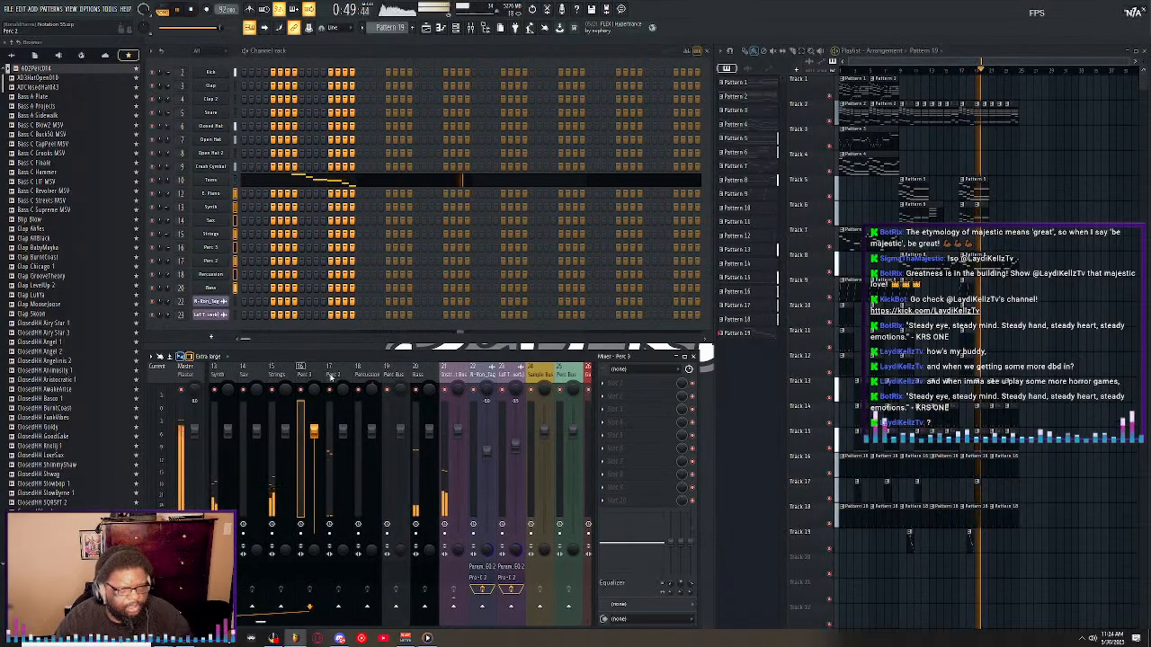
pyautogui.keyDown('ctrl'); pyautogui.keyDown('shift'); pyautogui.click(332, 377); pyautogui.keyUp('shift'); pyautogui.keyUp('ctrl')
pyautogui.keyDown('ctrl'); pyautogui.keyDown('shift'); pyautogui.click(358, 378); pyautogui.keyUp('shift'); pyautogui.keyUp('ctrl')
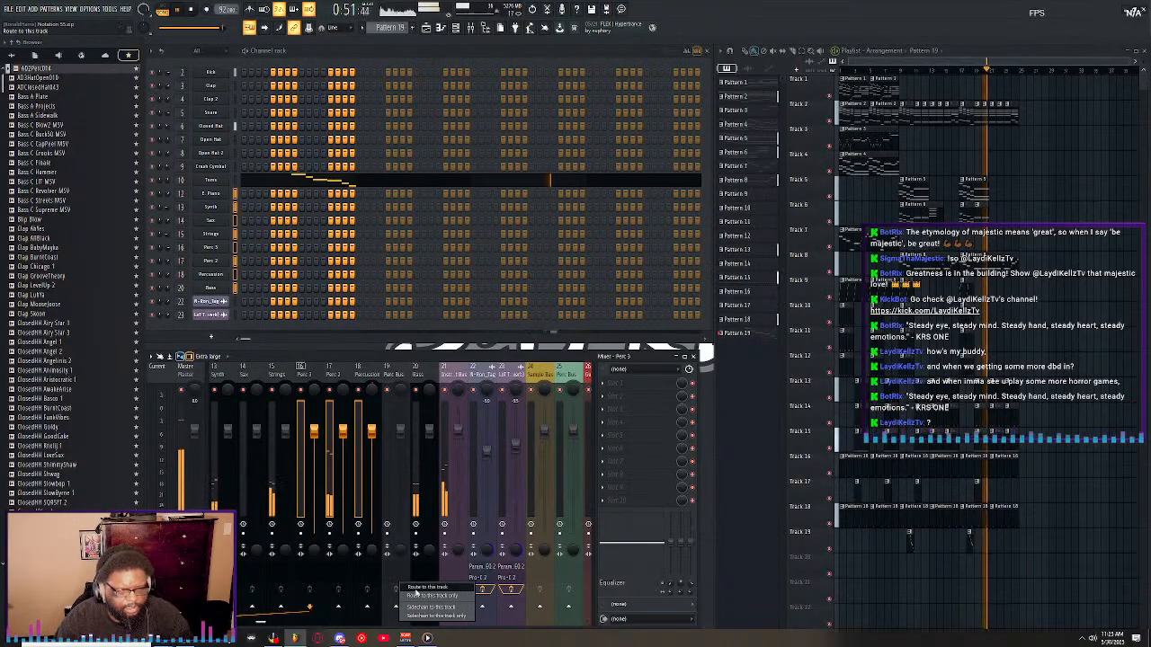
pyautogui.click(396, 606)
# Colour the Perc Bus on track 19 Royal Blue (#405CBF), matching the Drum Bus.
pyautogui.click(396, 376)
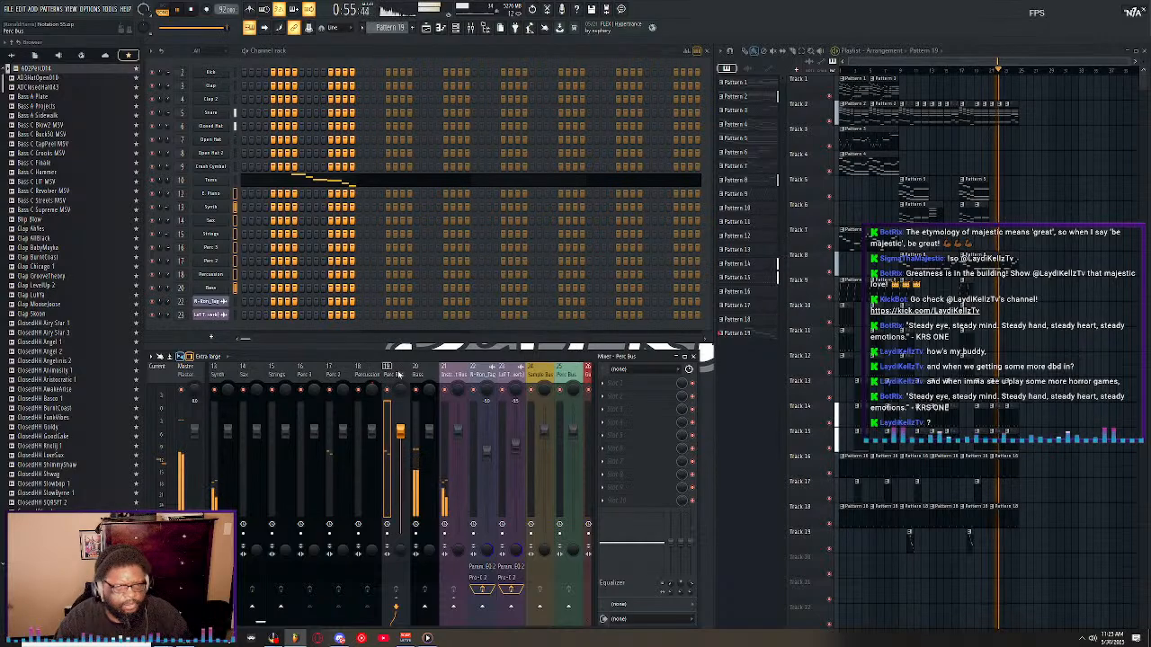
pyautogui.rightClick(398, 374)
pyautogui.click(396, 371)
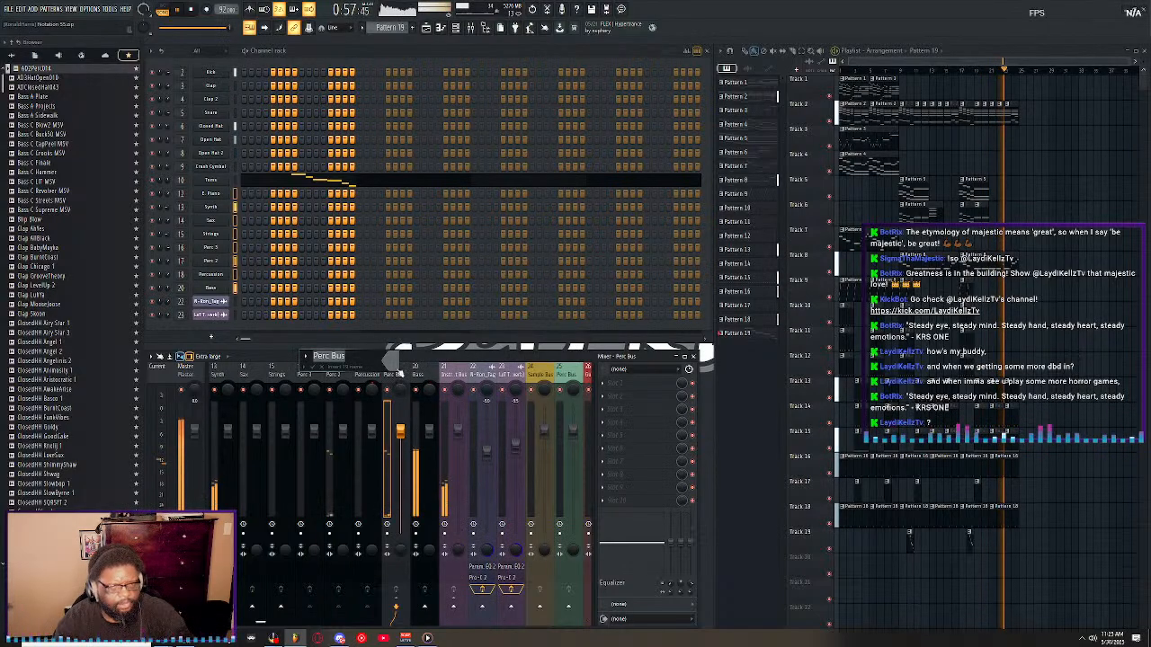
pyautogui.click(450, 505)
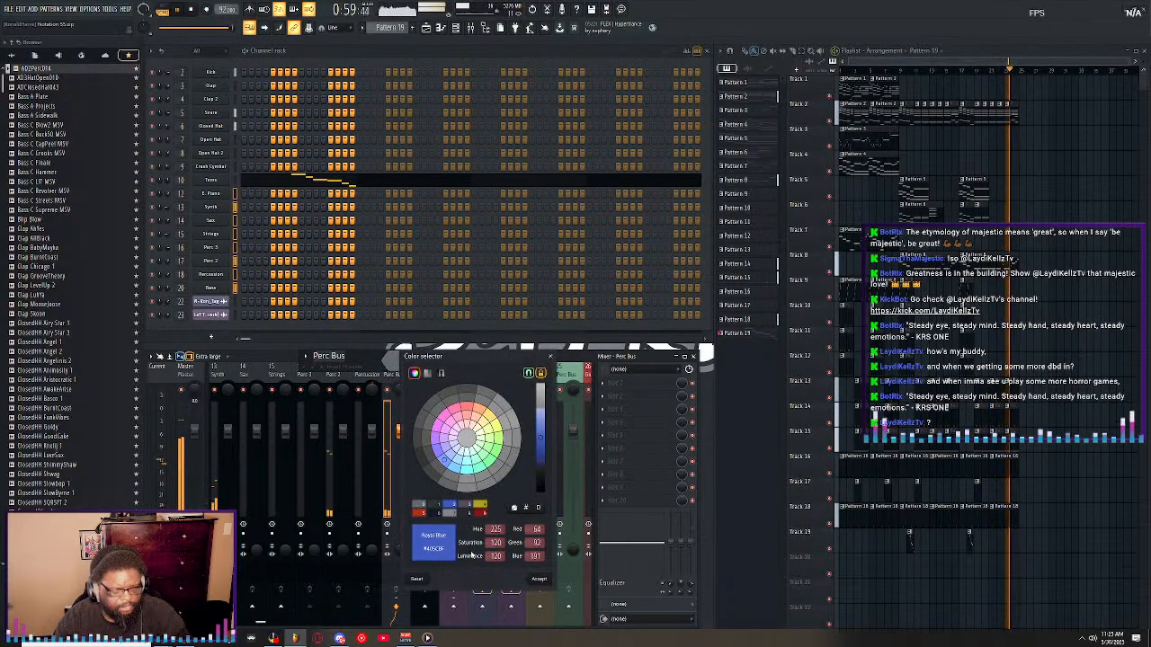
pyautogui.press('Return')
pyautogui.press('Return')
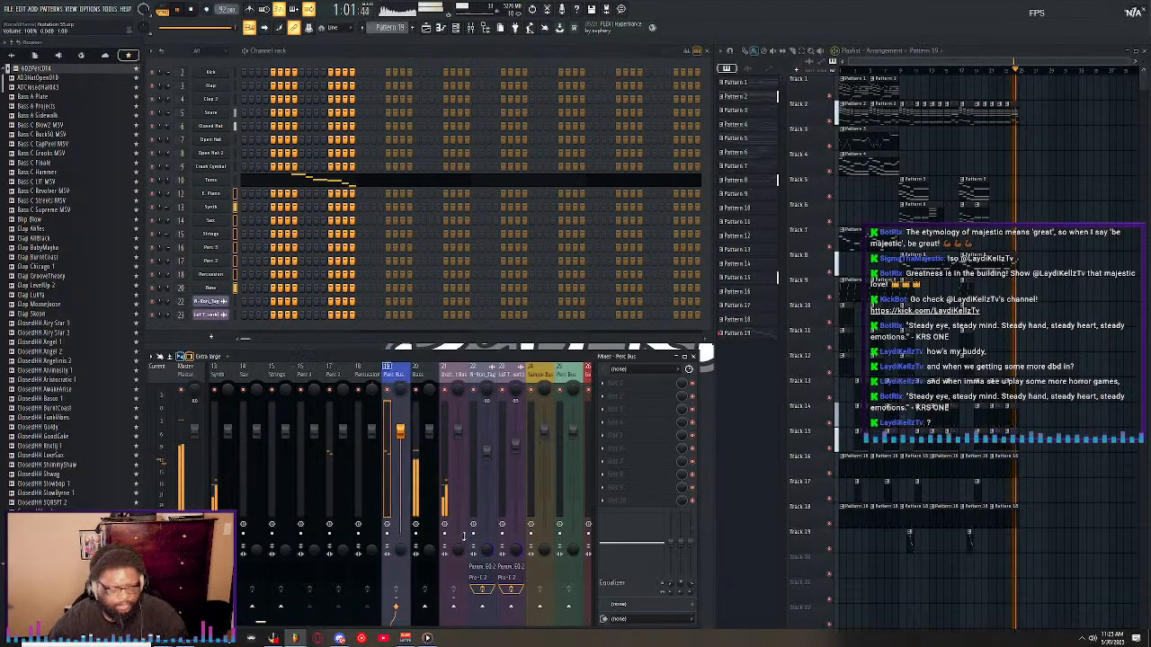
# Rename Insert 1 at the start of the mixer as Mix Bus.
pyautogui.scroll(3, 387, 373)
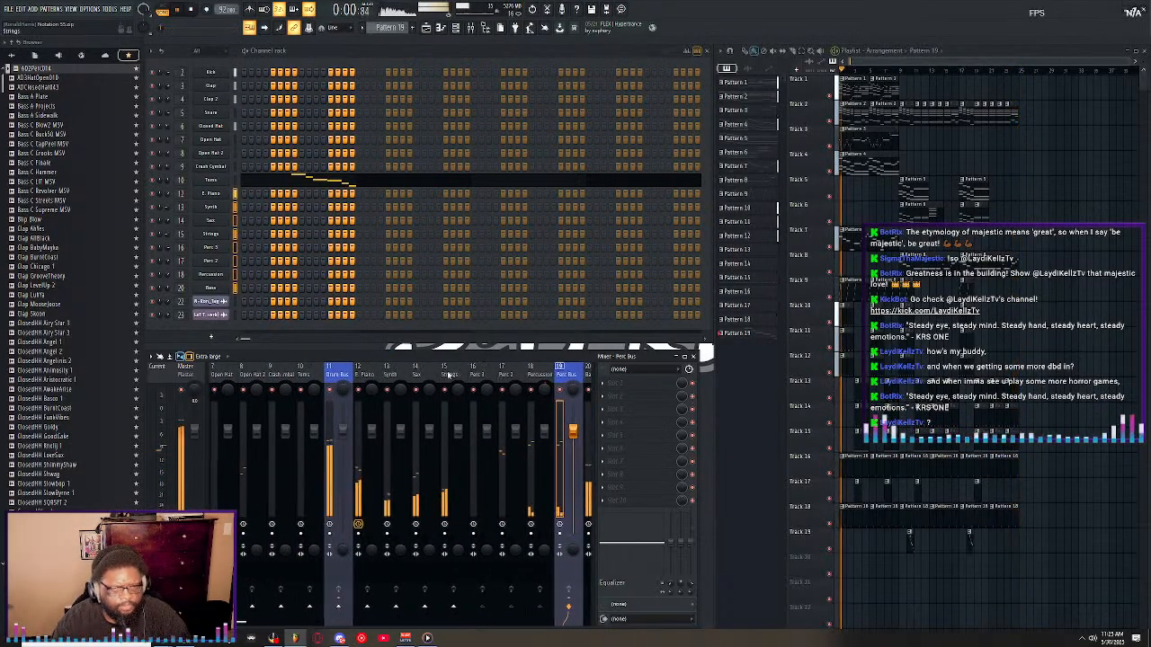
pyautogui.scroll(3, 454, 374)
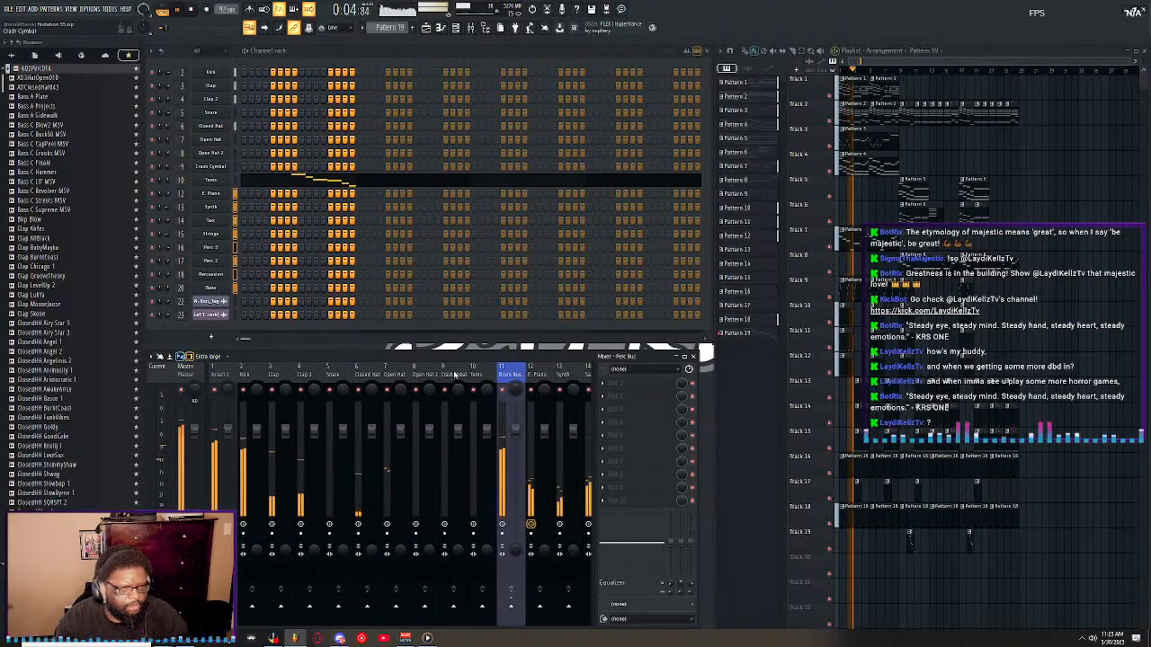
pyautogui.rightClick(243, 374)
pyautogui.click(292, 362)
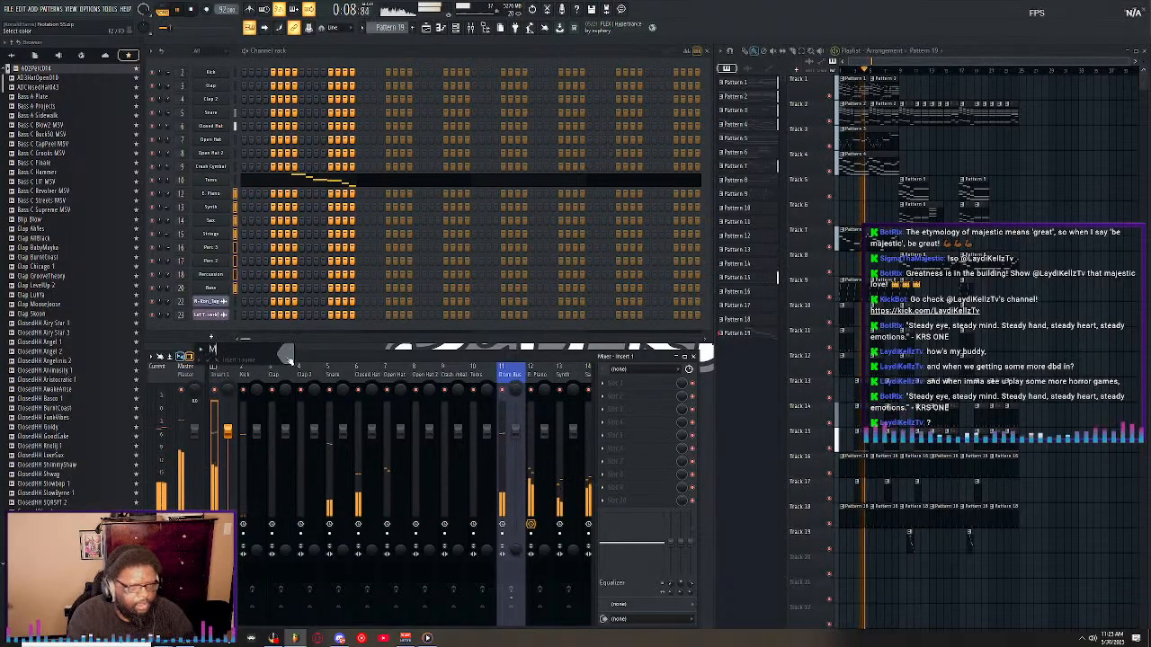
pyautogui.write('Mix Bus')
pyautogui.press('Return')
# Colour the Mix Bus track the same blue as the Drum Bus.
pyautogui.rightClick(227, 375)
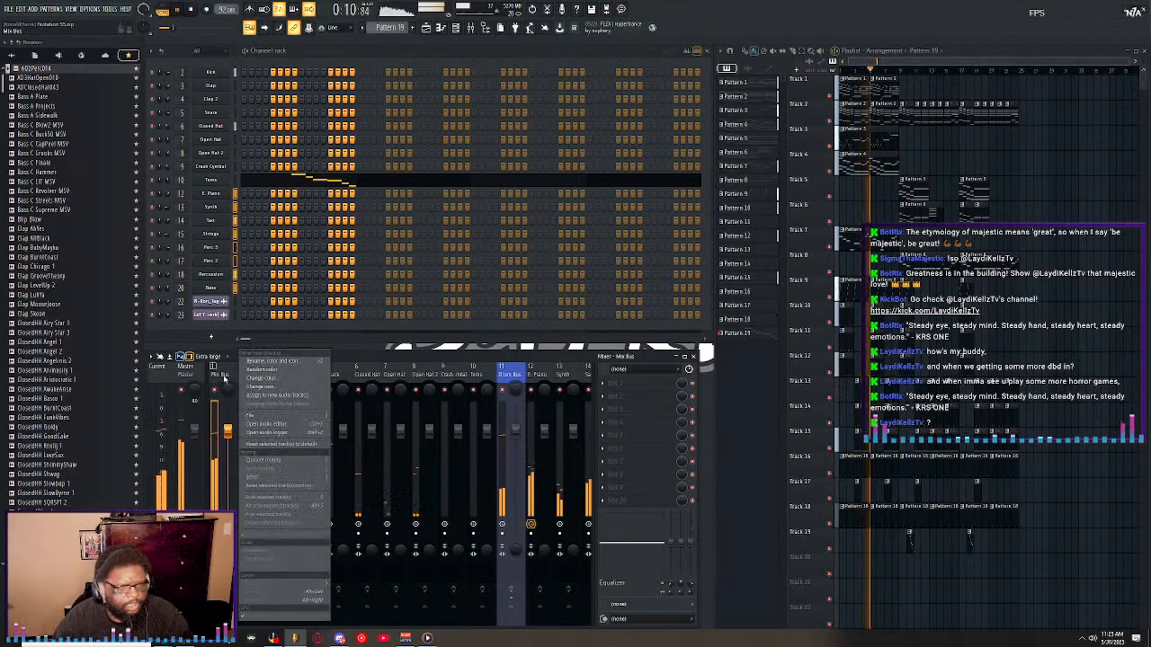
pyautogui.click(256, 363)
pyautogui.click(258, 362)
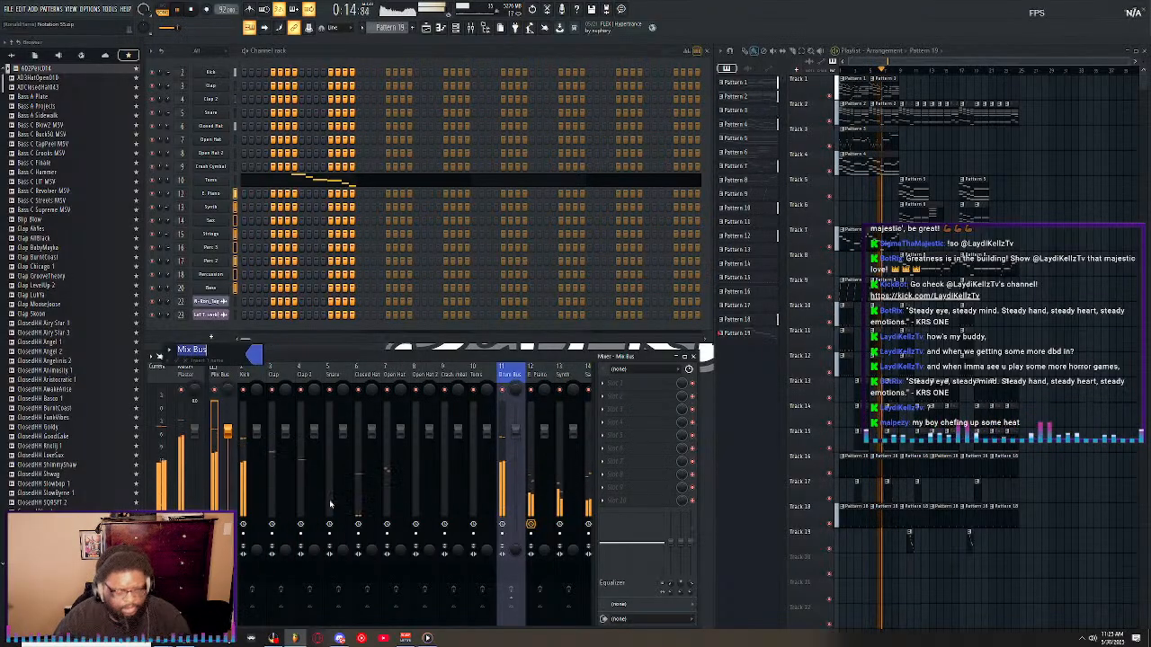
pyautogui.click(333, 503)
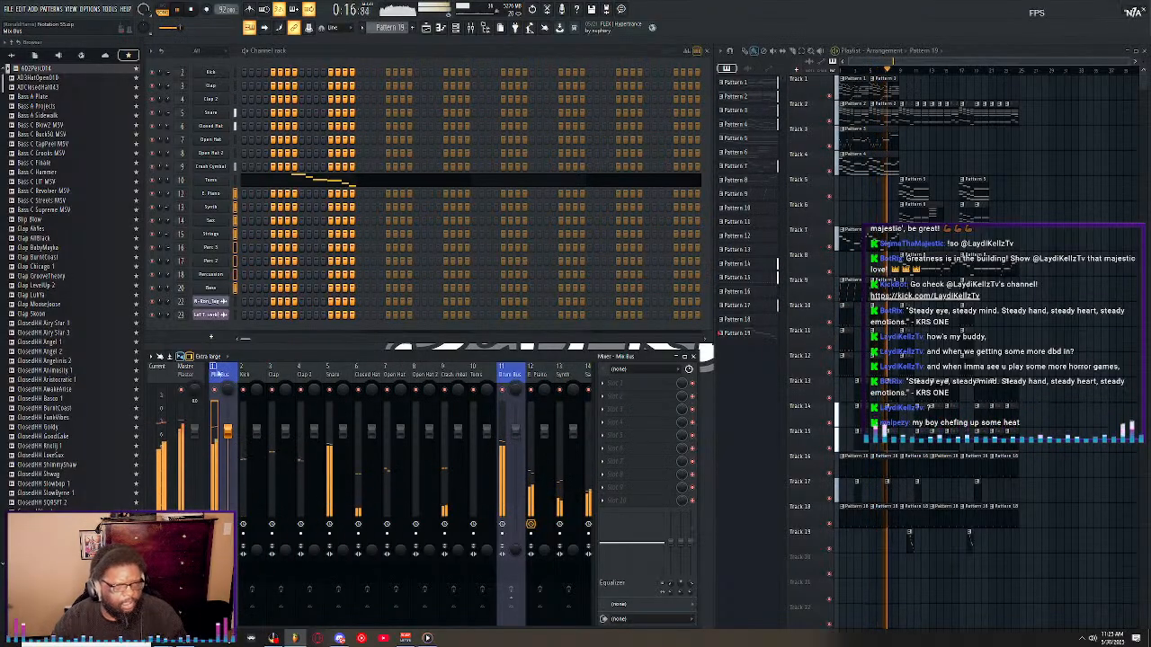
# Route the Drum Bus and the Instrument Bus to the Mix Bus.
pyautogui.moveTo(261, 375); pyautogui.dragTo(516, 377)
pyautogui.scroll(-3, 514, 377)
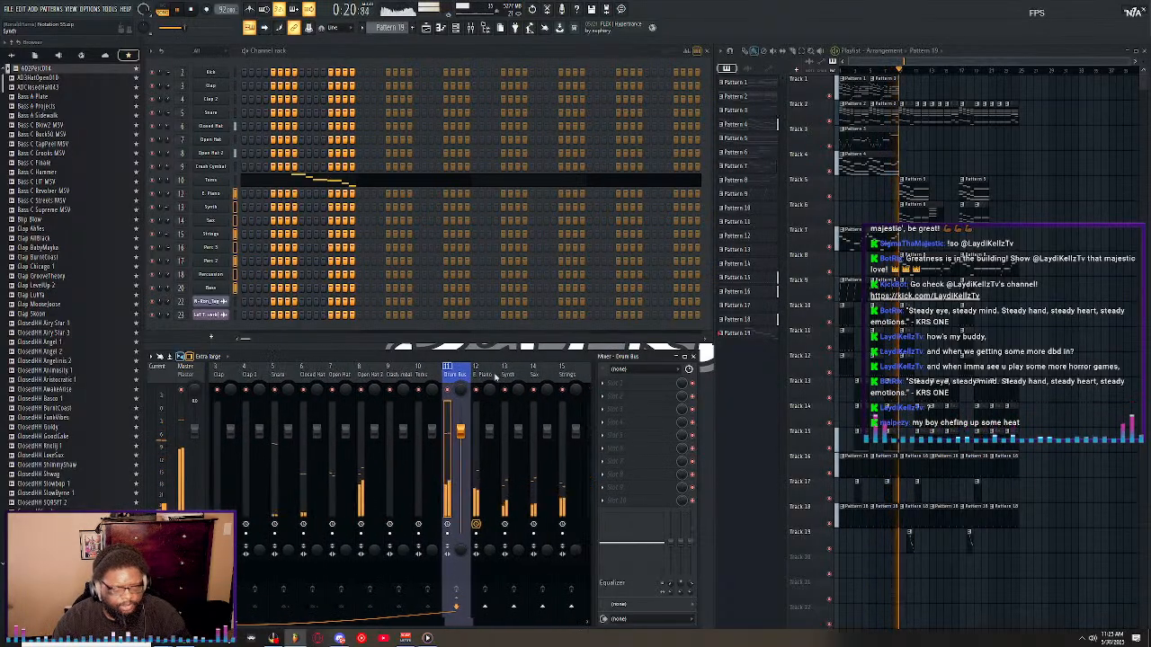
pyautogui.scroll(2, 417, 374)
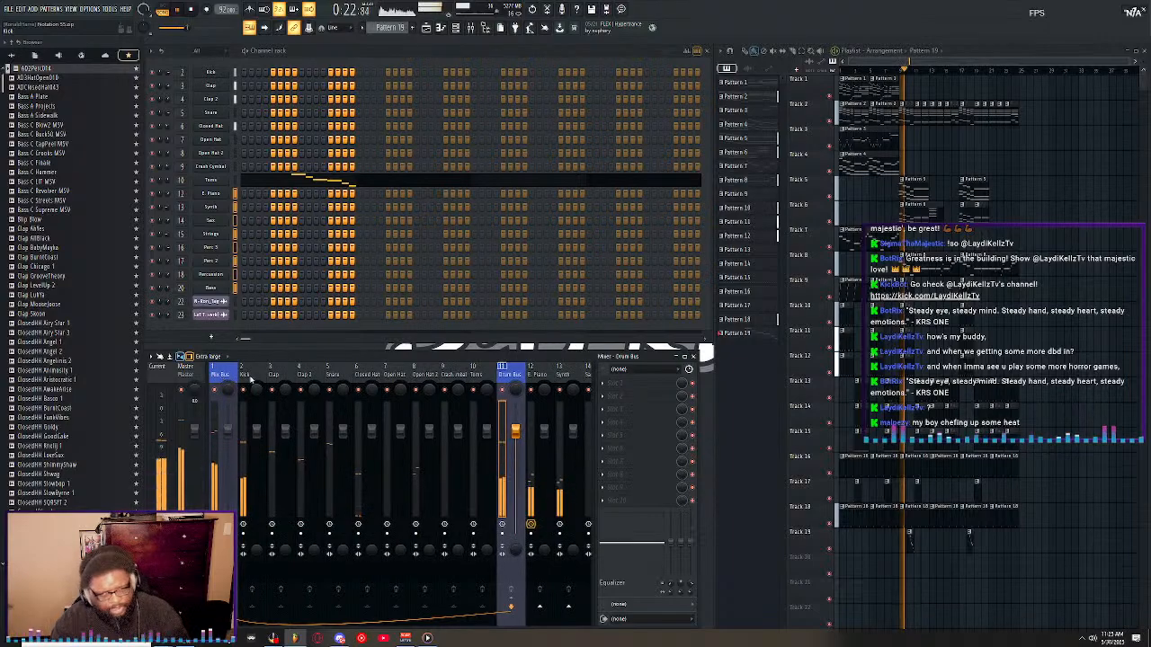
pyautogui.scroll(-2, 495, 374)
pyautogui.moveTo(463, 375); pyautogui.dragTo(565, 375)
pyautogui.scroll(-6, 550, 375)
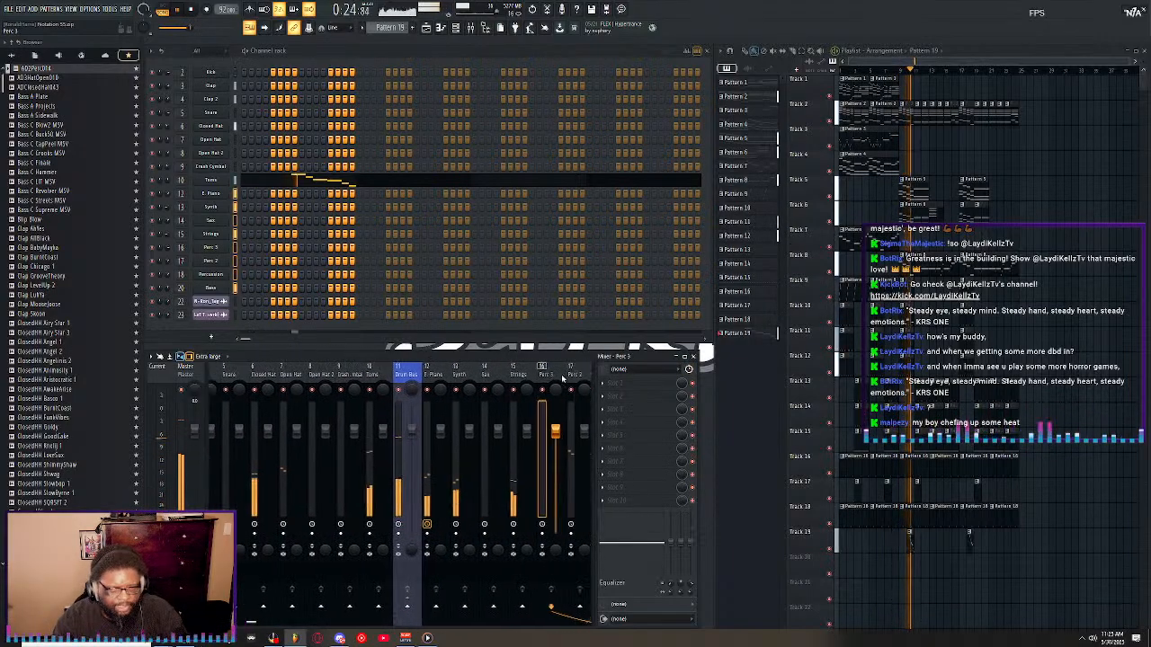
pyautogui.click(376, 375)
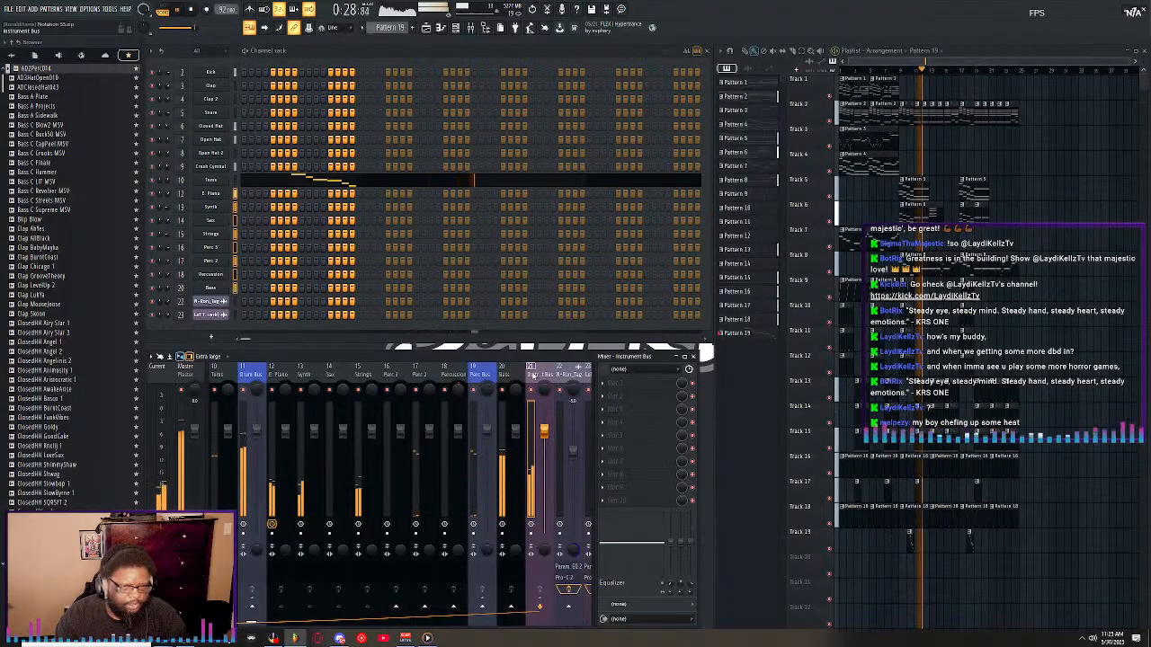
pyautogui.scroll(8, 540, 376)
pyautogui.scroll(-14, 539, 374)
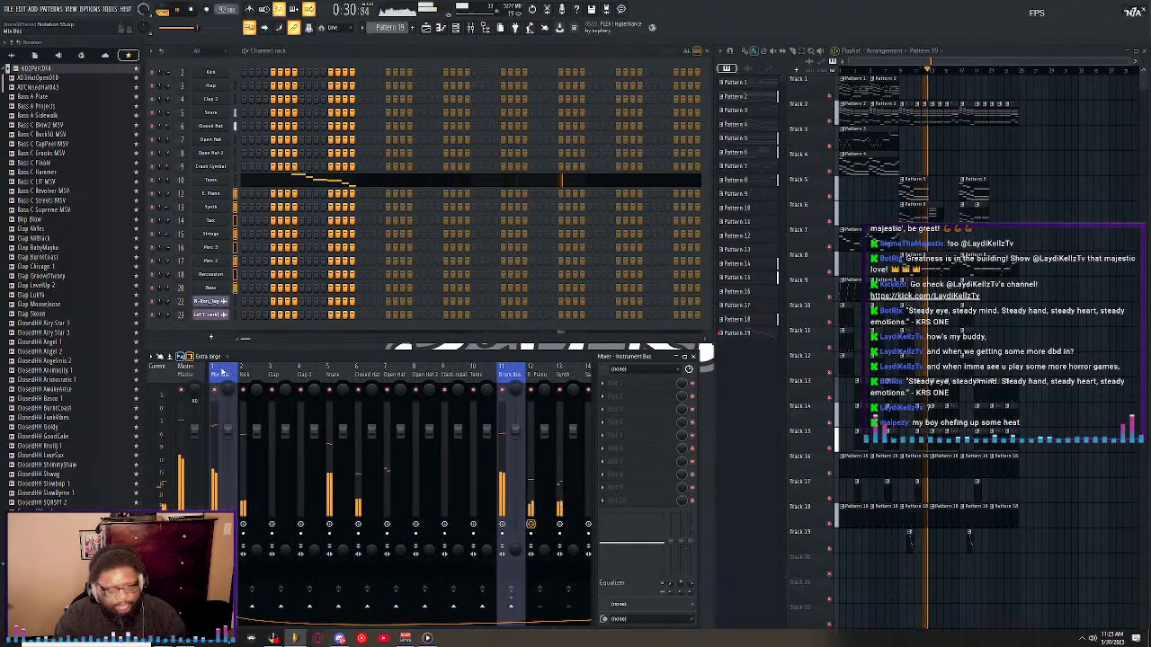
# Route the Perc Bus on track 19 to the Mix Bus instead of the Master.
pyautogui.click(241, 376)
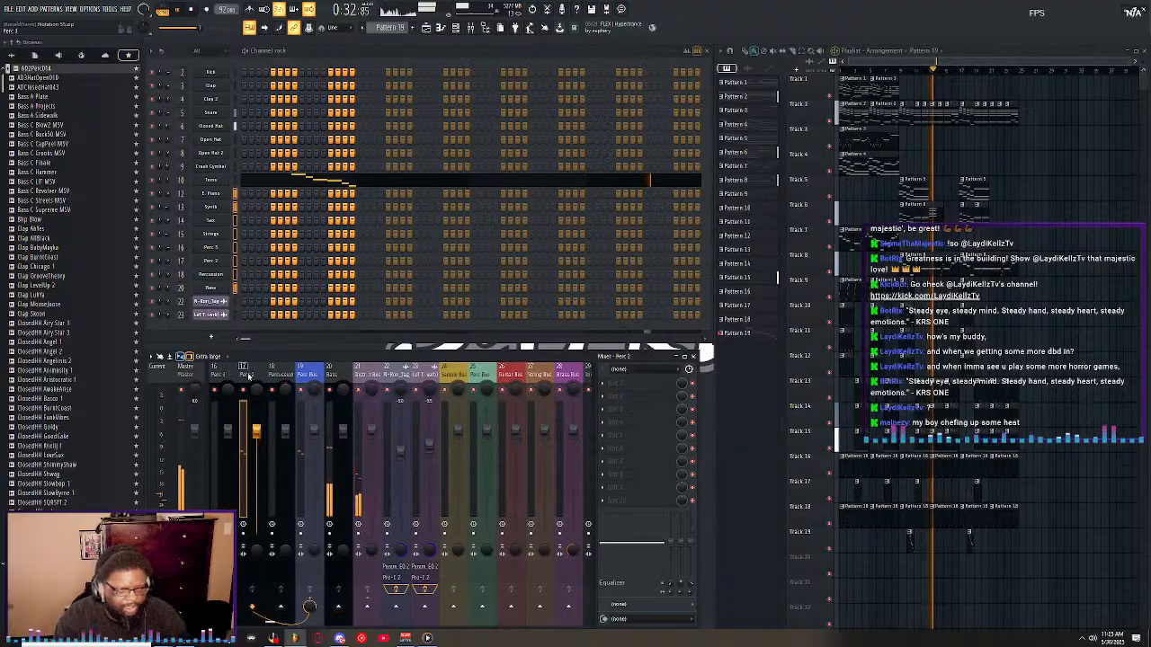
pyautogui.click(276, 380)
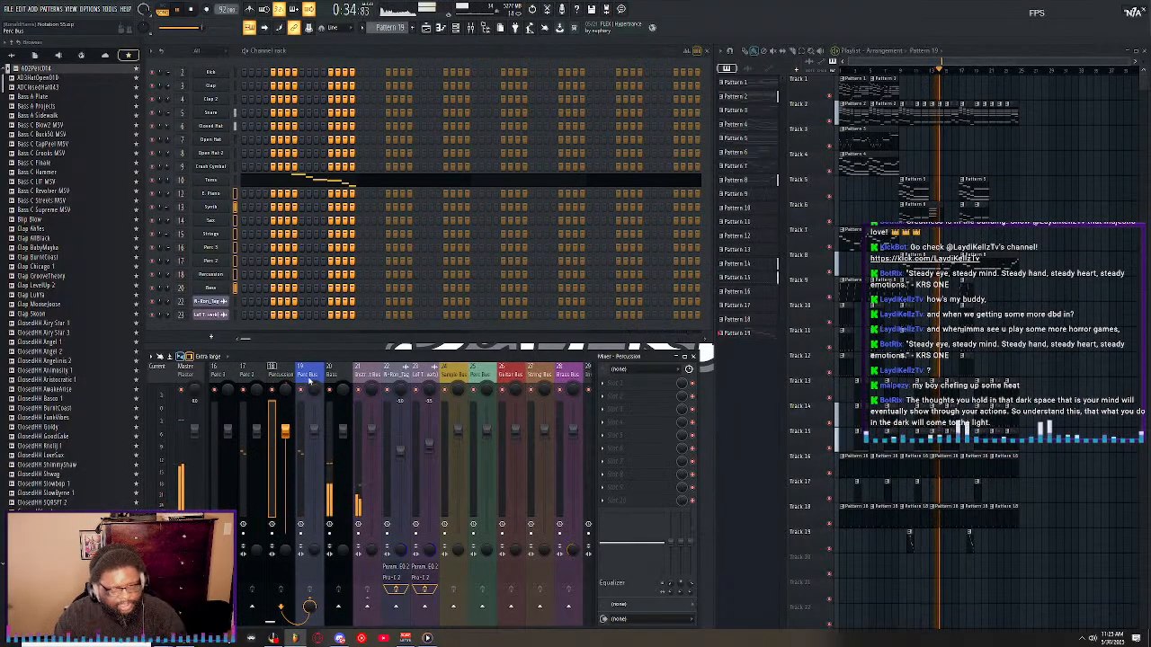
pyautogui.scroll(15, 310, 378)
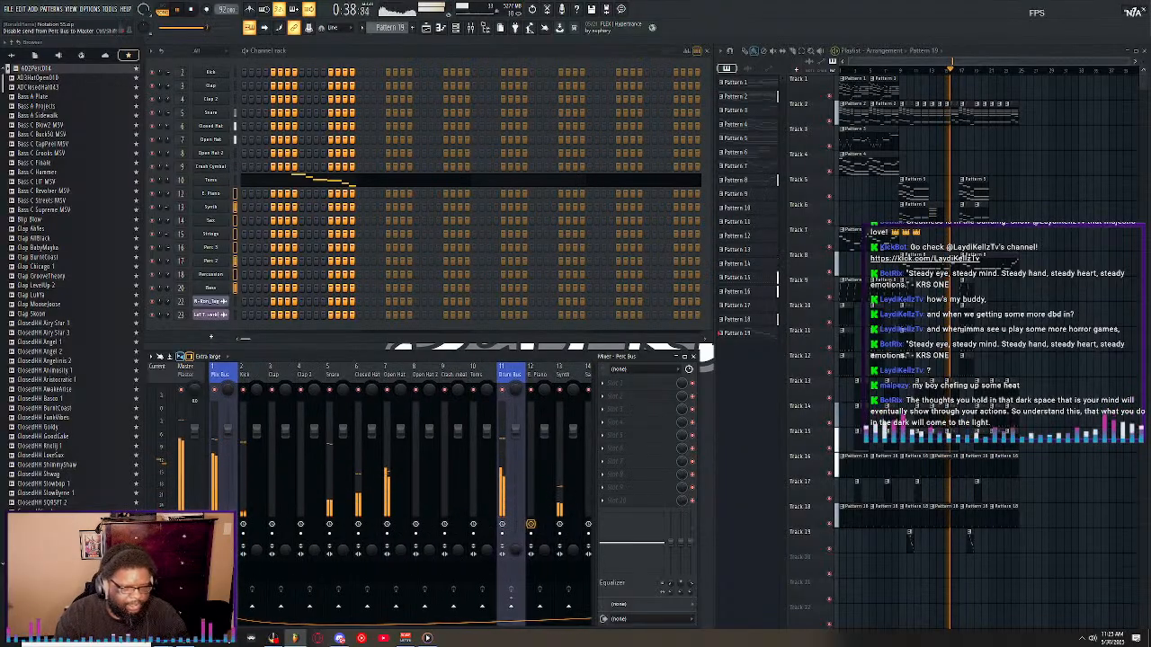
pyautogui.scroll(-12, 262, 368)
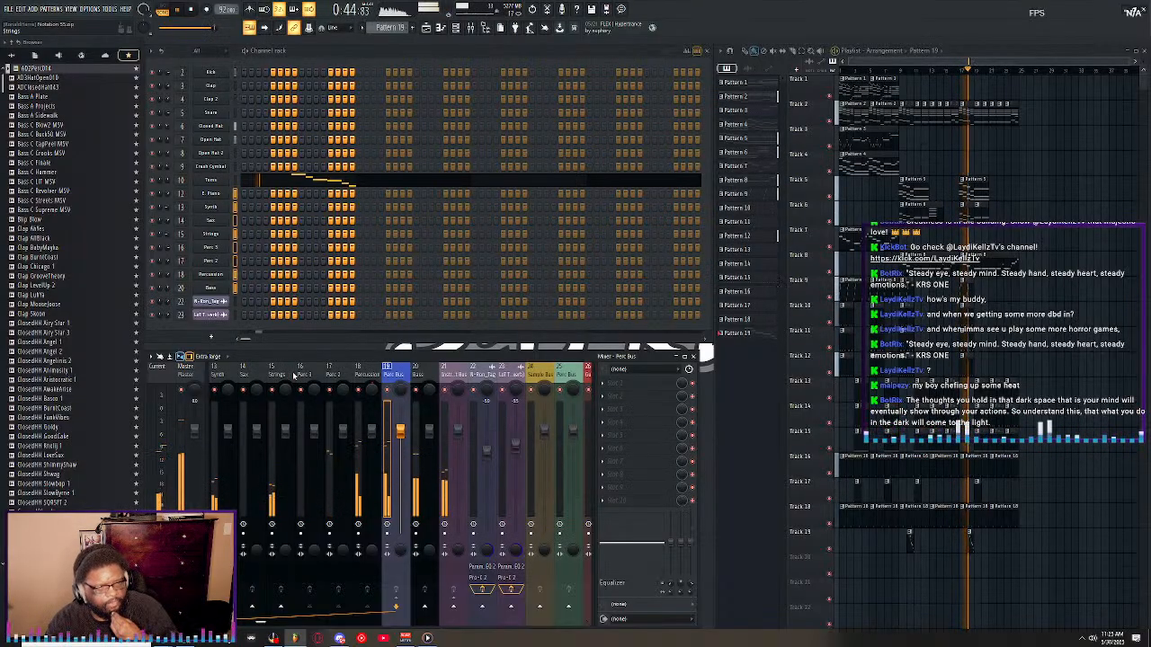
pyautogui.scroll(12, 293, 376)
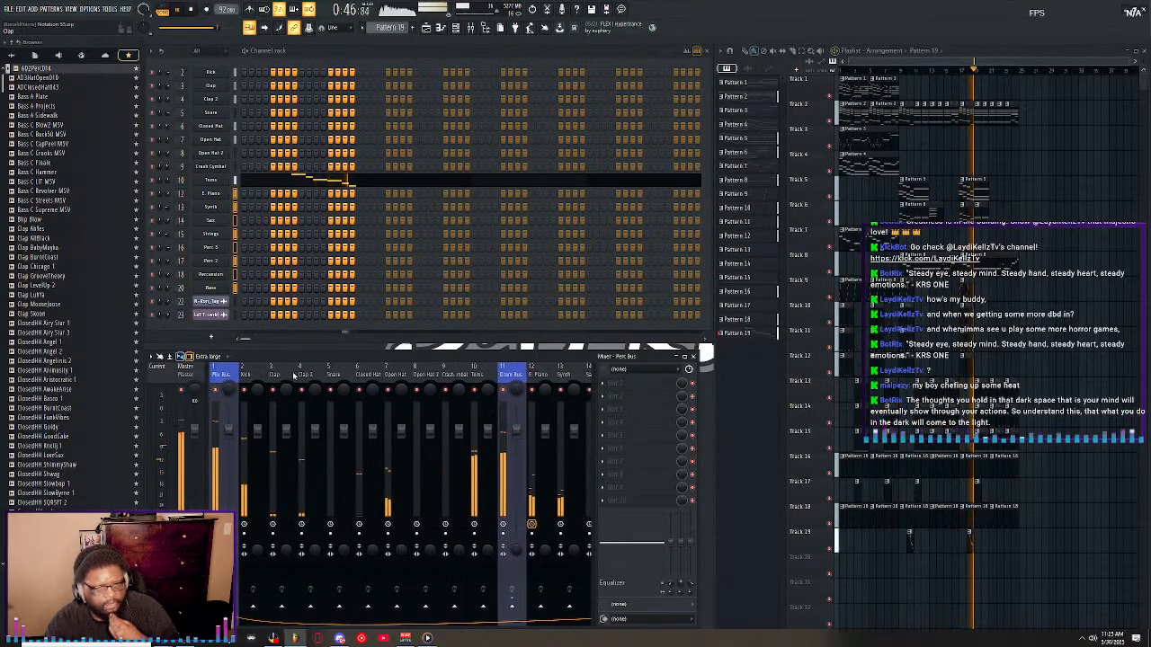
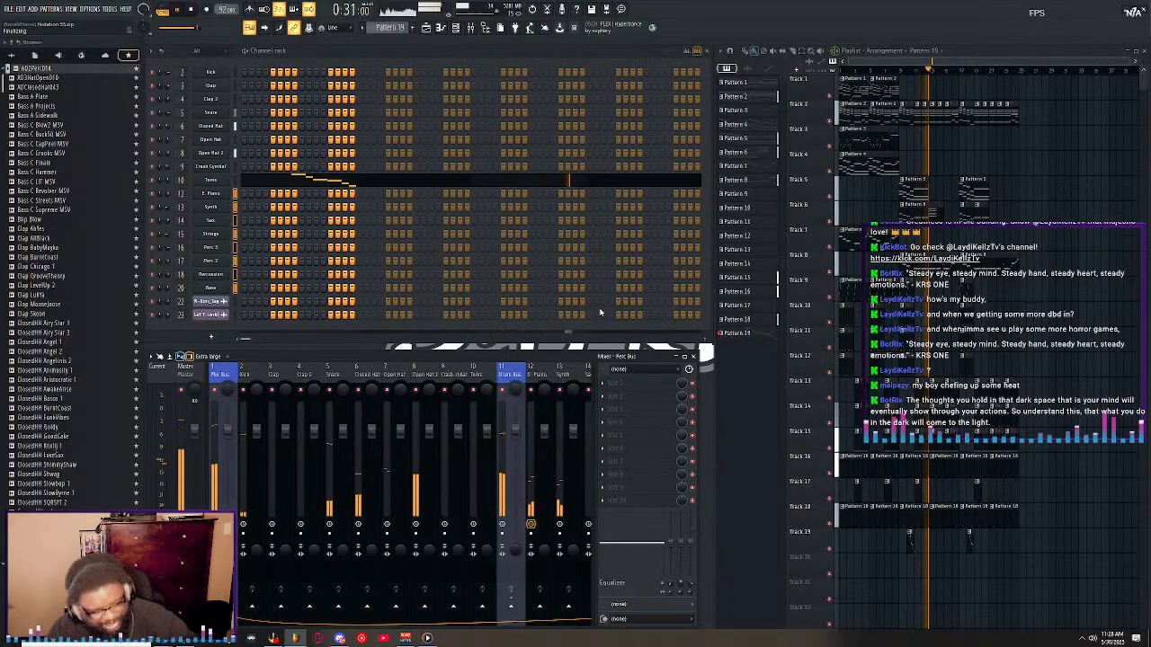
# Switch to File Explorer and review the tracks in the Beats folder on the Desktop and in Beatstars and its Mastered subfolder.
pyautogui.click(207, 643)
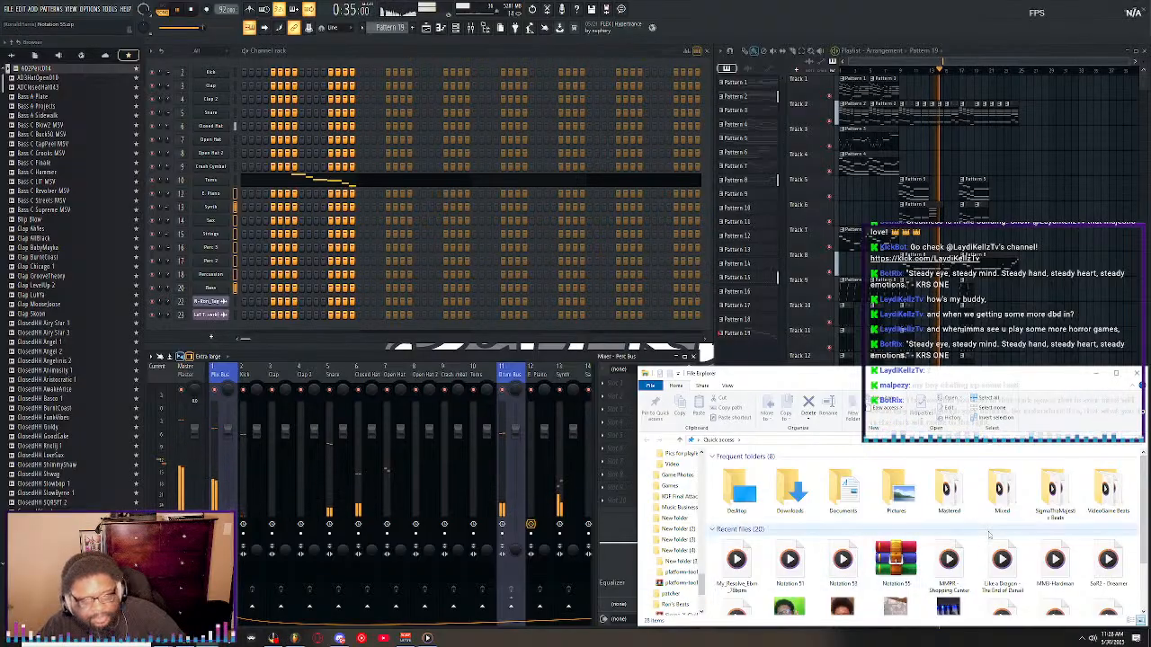
pyautogui.click(1059, 492)
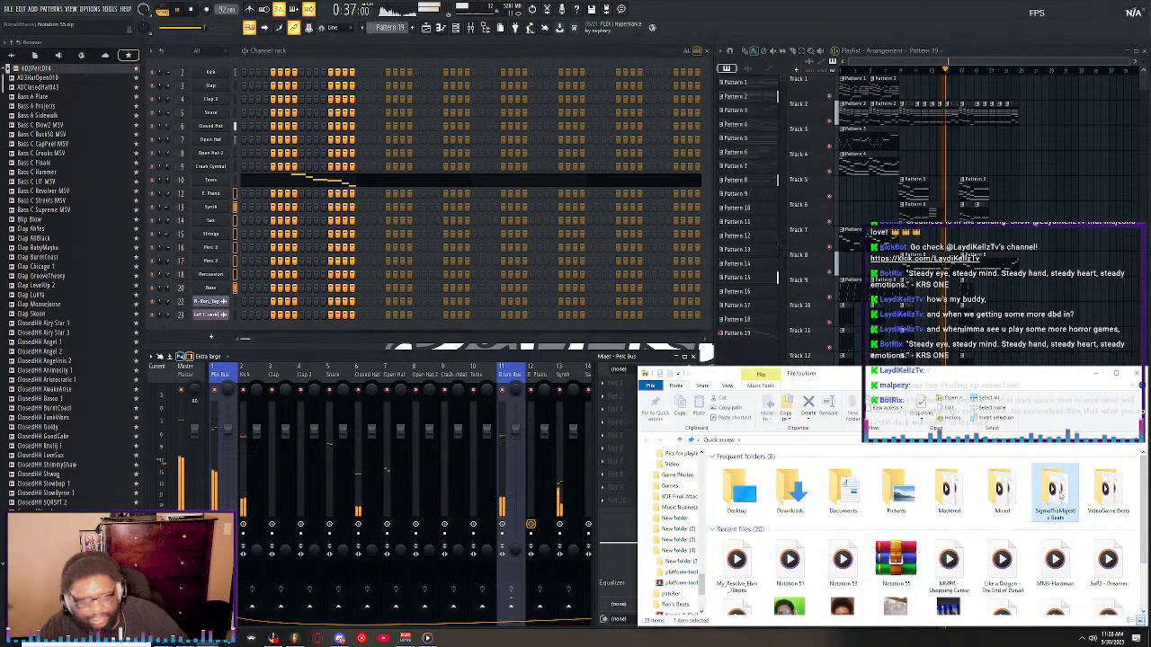
pyautogui.doubleClick(1059, 493)
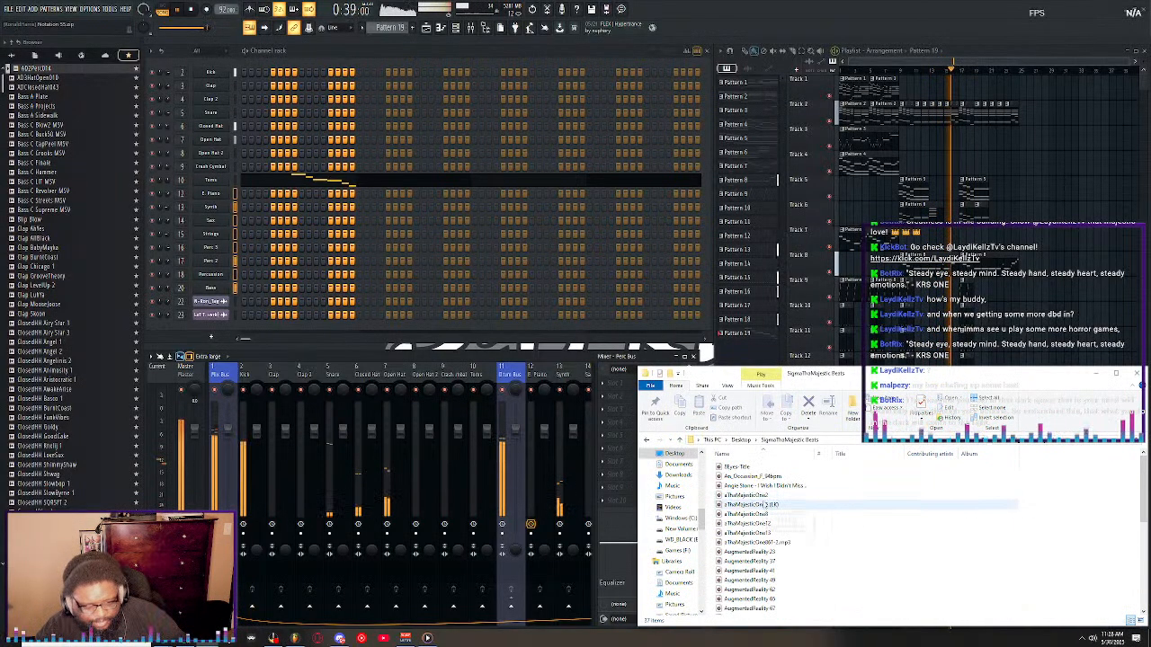
pyautogui.scroll(-5, 808, 524)
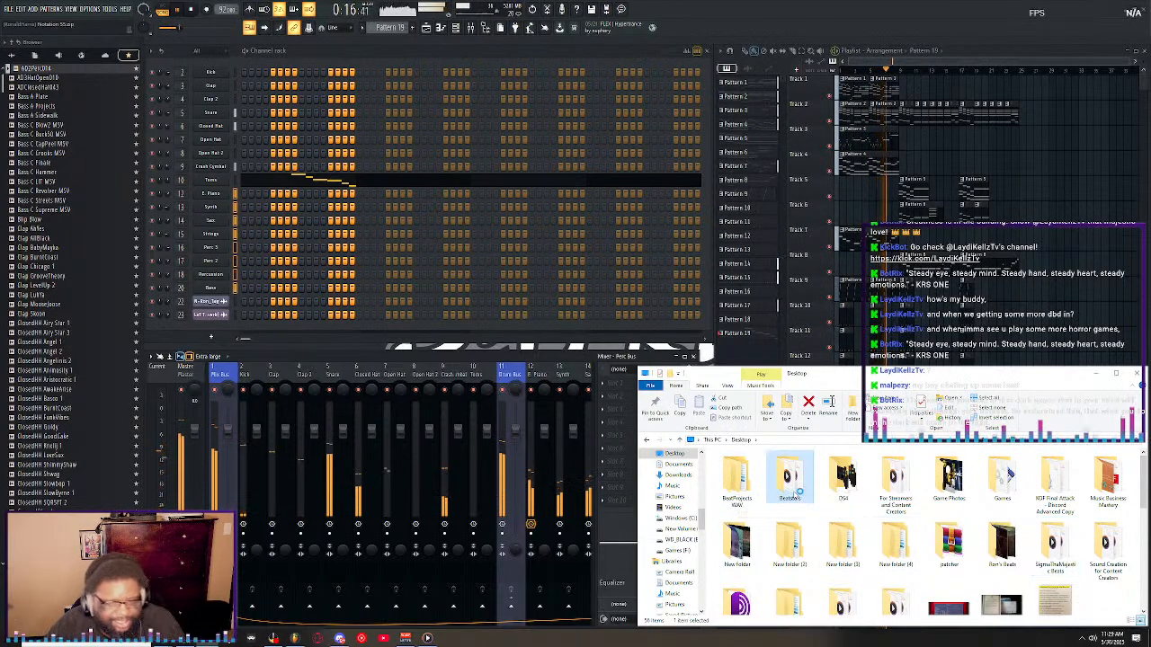
pyautogui.doubleClick(795, 485)
pyautogui.doubleClick(747, 471)
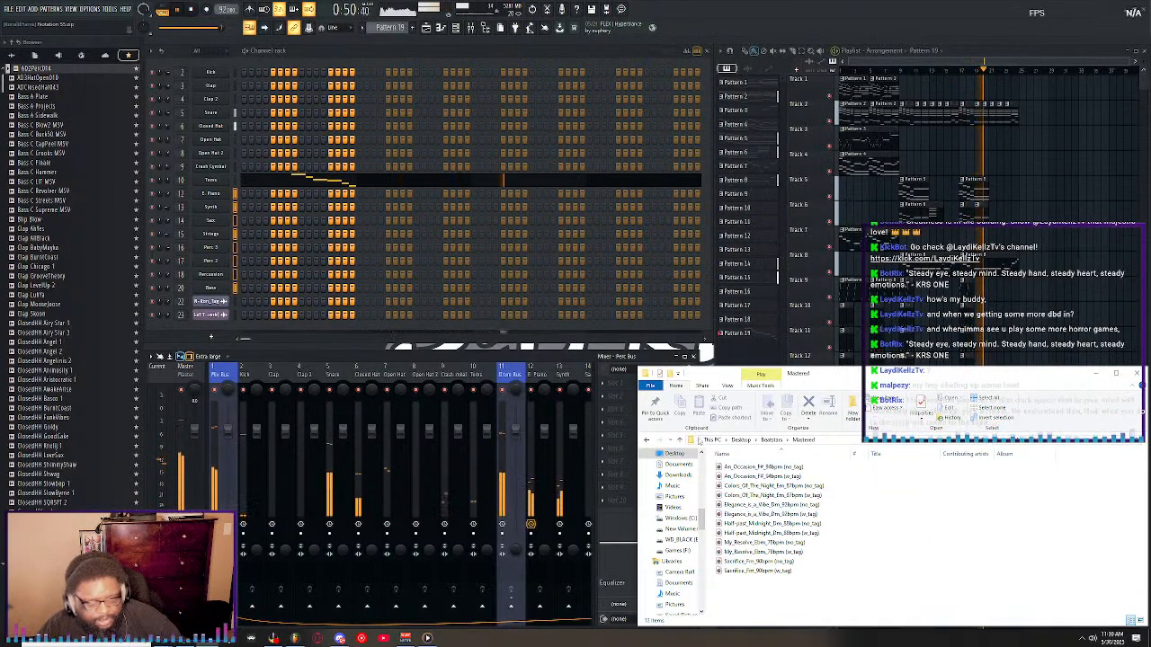
pyautogui.click(680, 440)
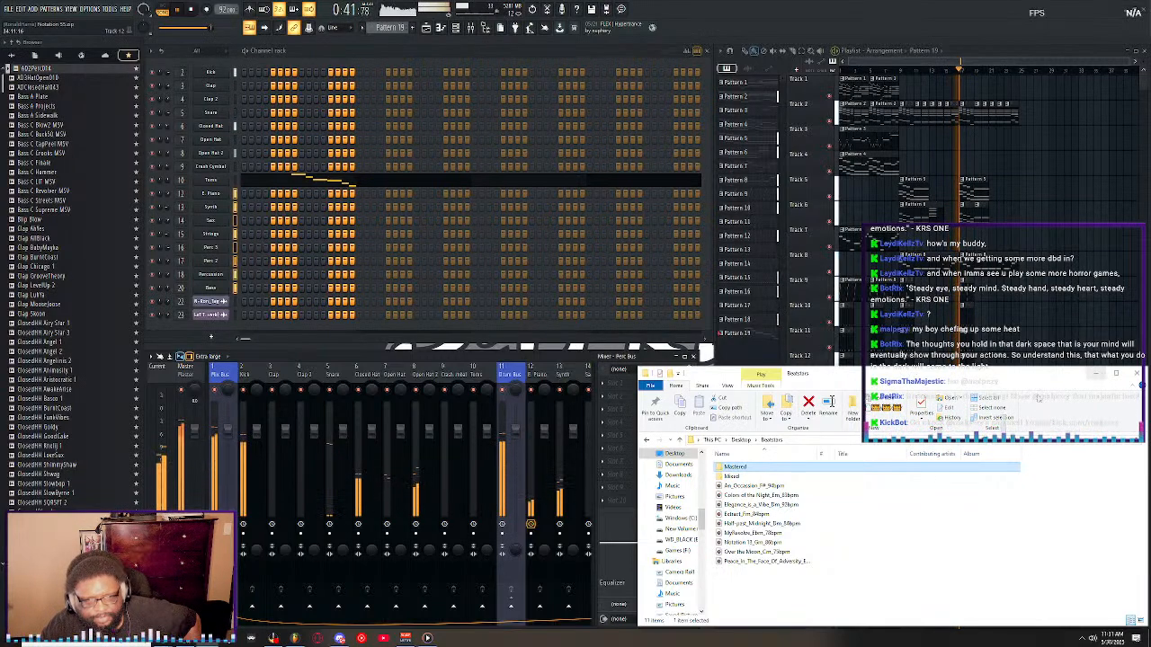
pyautogui.click(1136, 373)
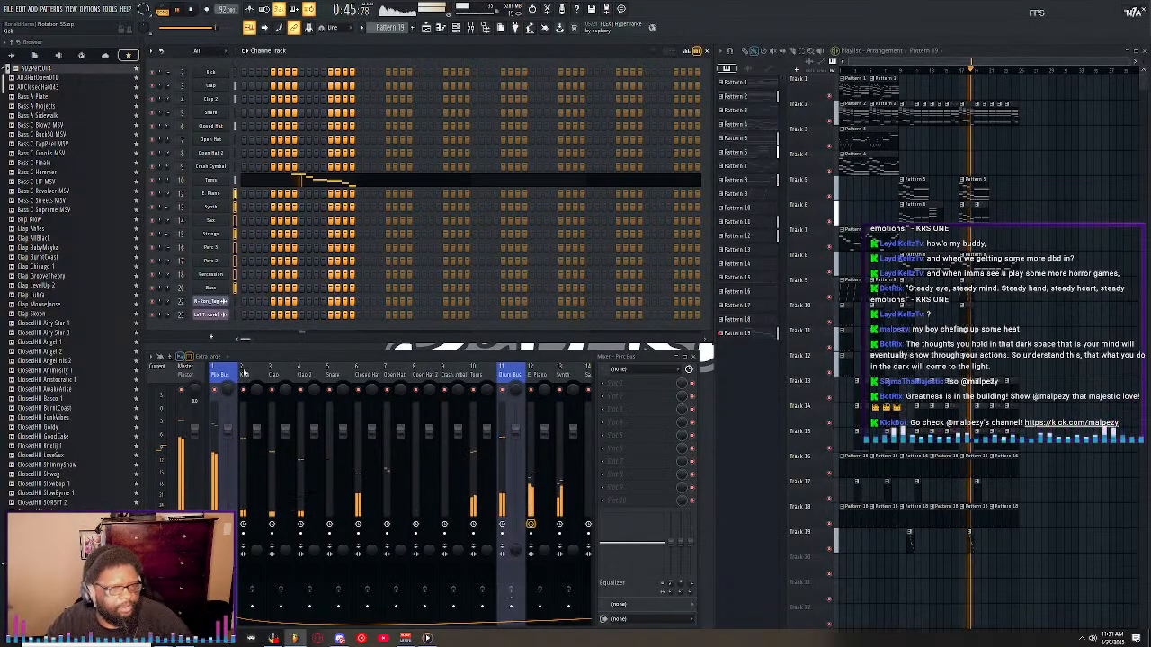
# Save the project and stop playback.
pyautogui.click(8, 8)
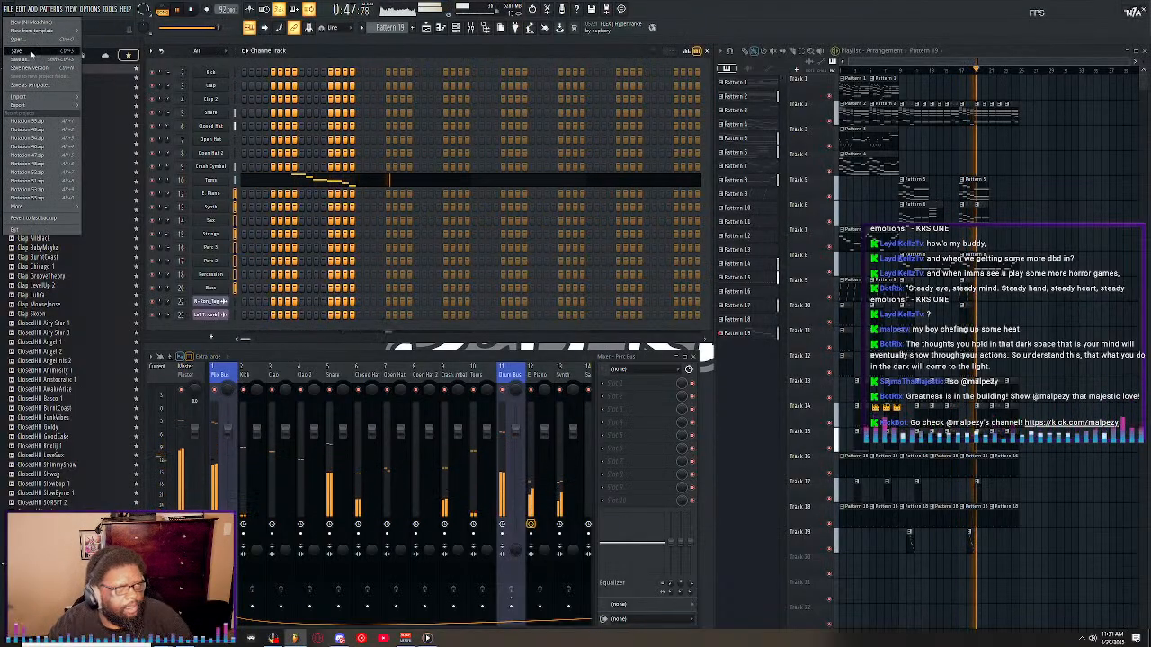
pyautogui.click(32, 50)
pyautogui.press('space')
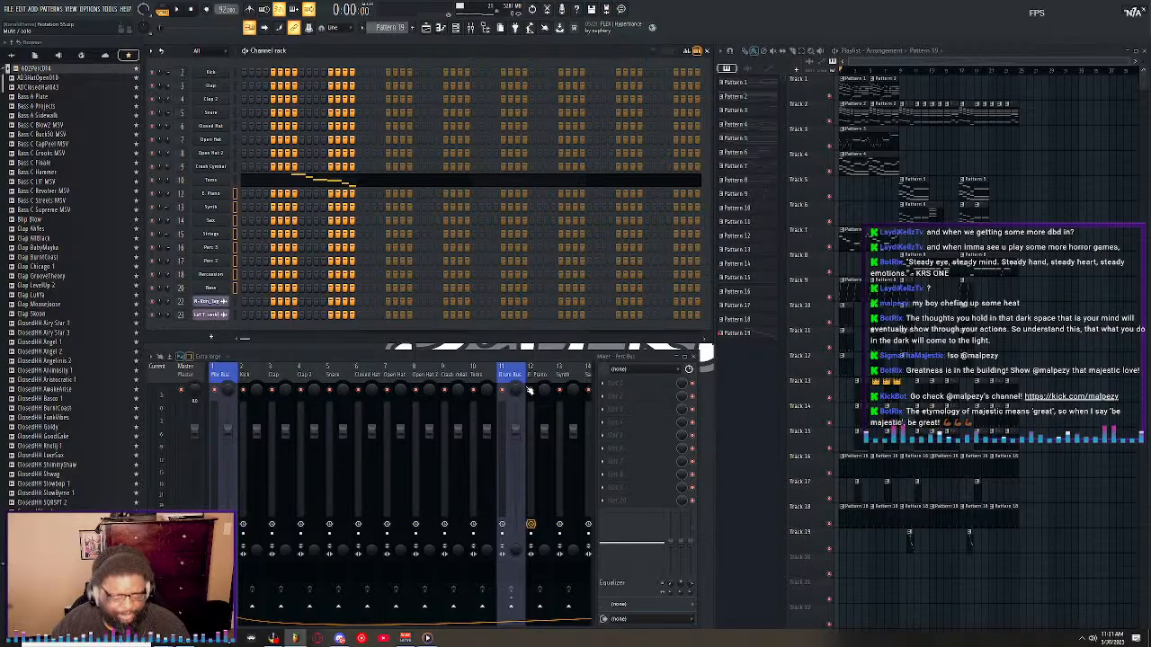
# Load the UADx SSL E Channel Strip into the first effect slot of the Kick mixer track and close its window.
pyautogui.click(638, 388)
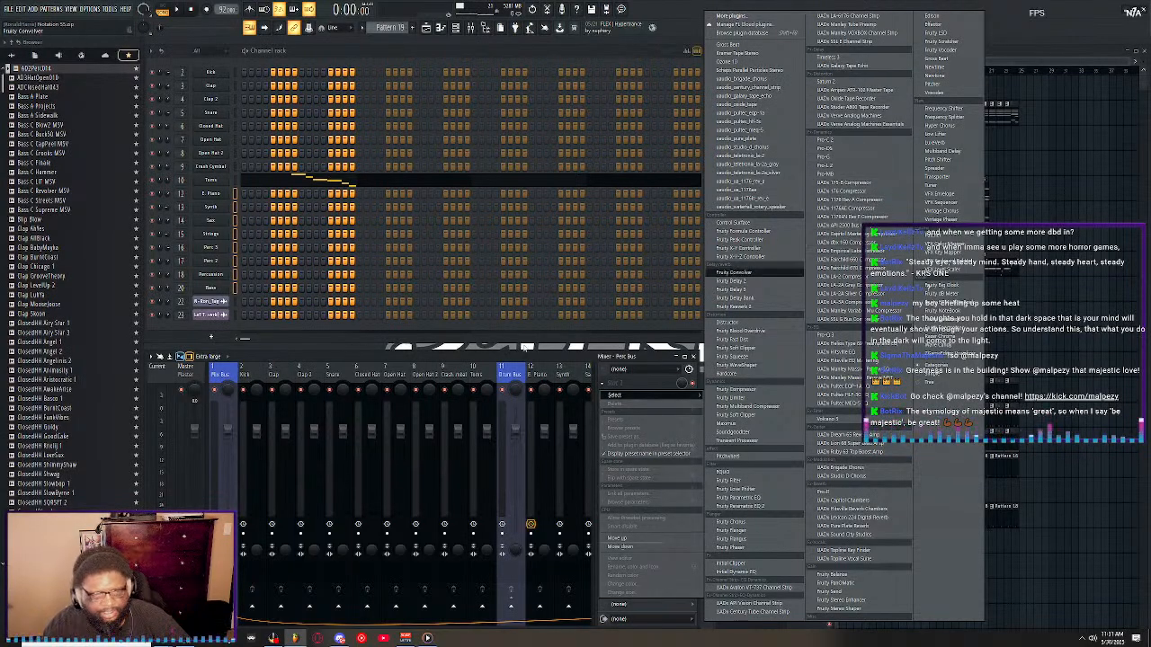
pyautogui.click(252, 373)
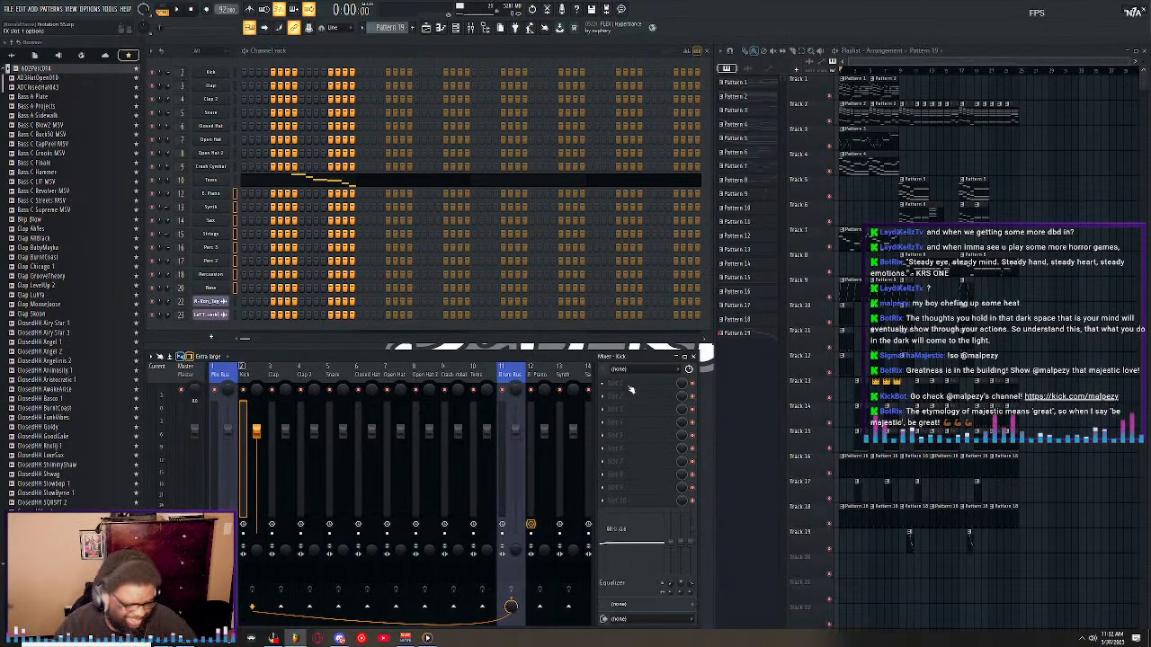
pyautogui.click(631, 388)
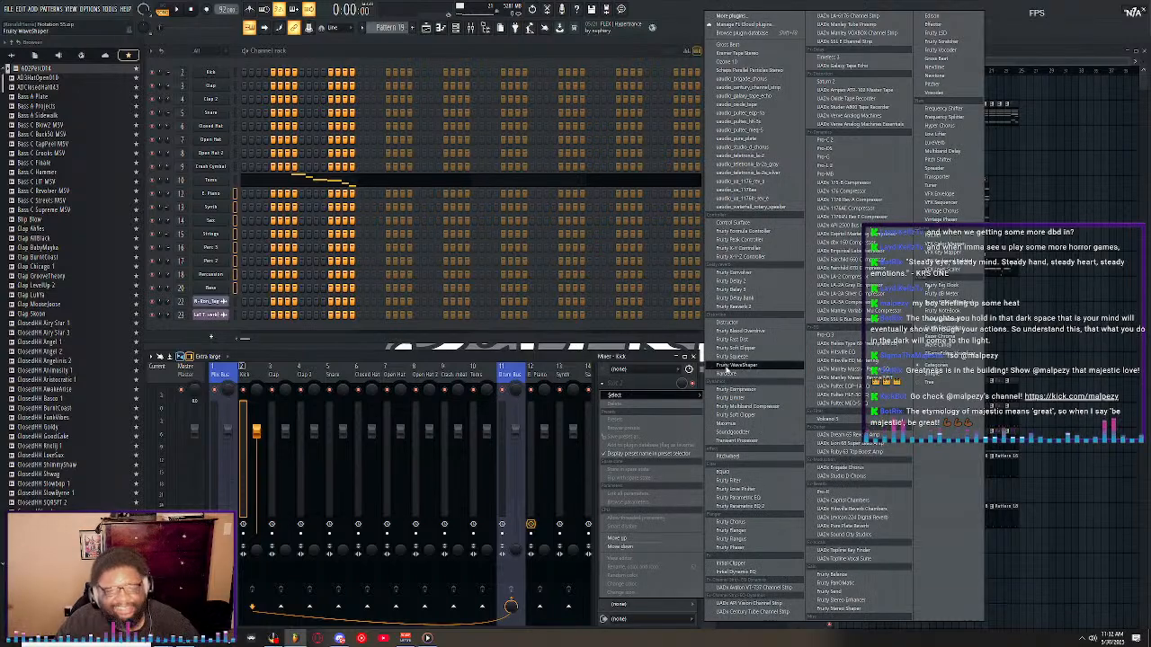
pyautogui.click(856, 42)
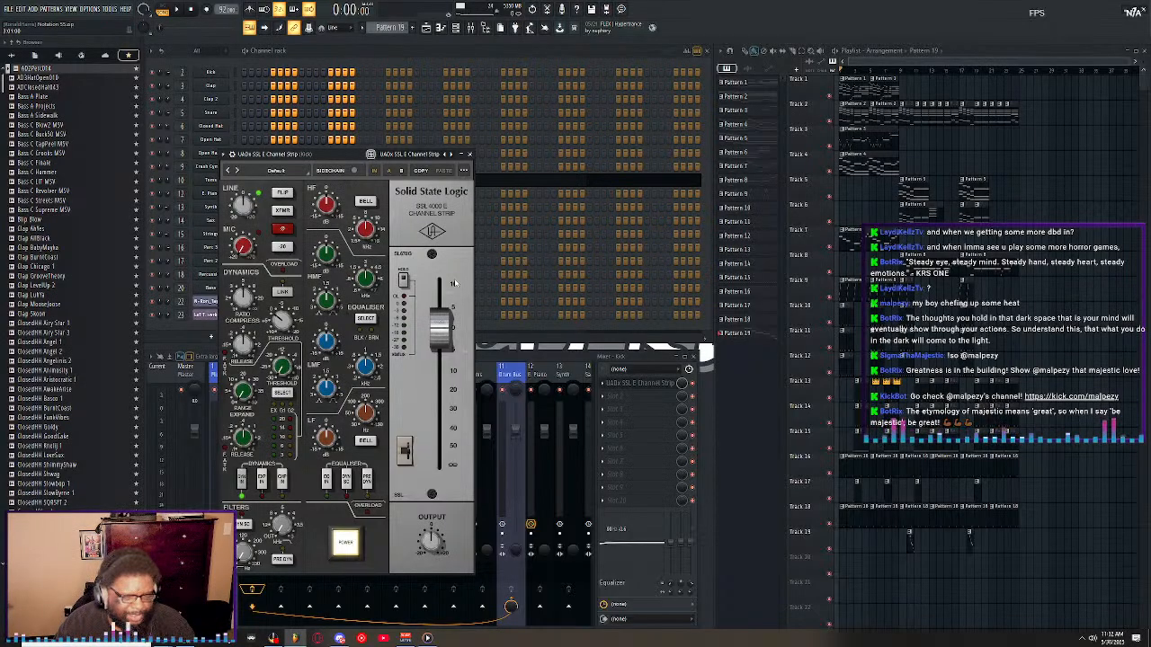
pyautogui.click(469, 155)
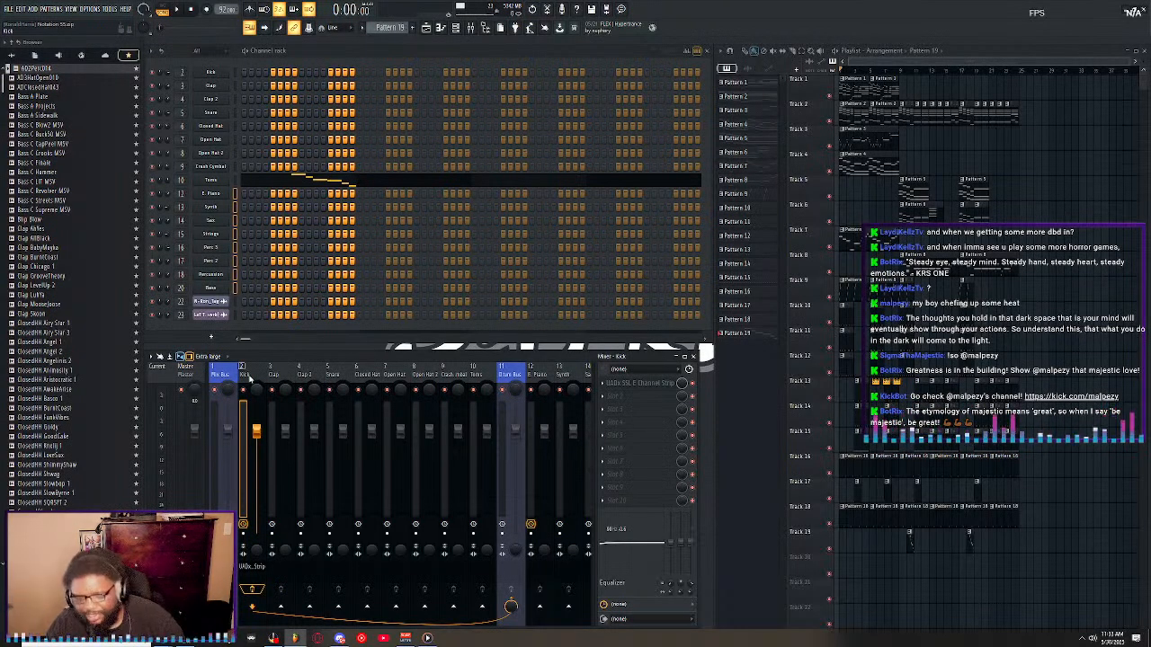
# Load the UADx Pultec MEQ-5 EQ into the first effect slot of the Clap mixer track and close its window.
pyautogui.click(279, 376)
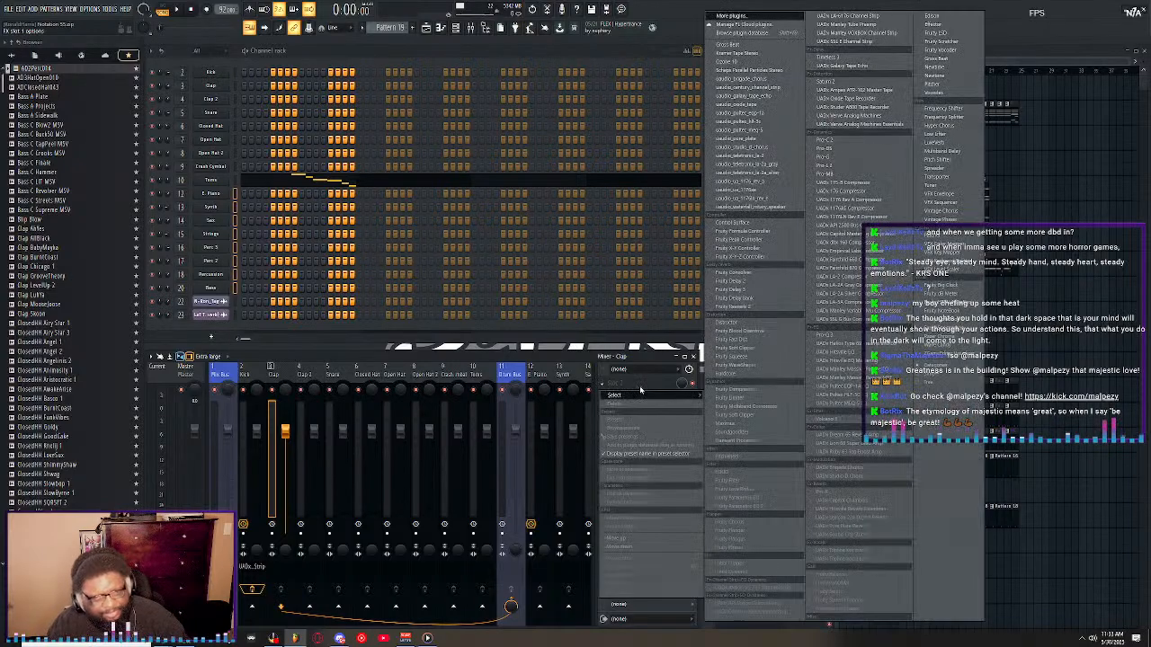
pyautogui.click(629, 383)
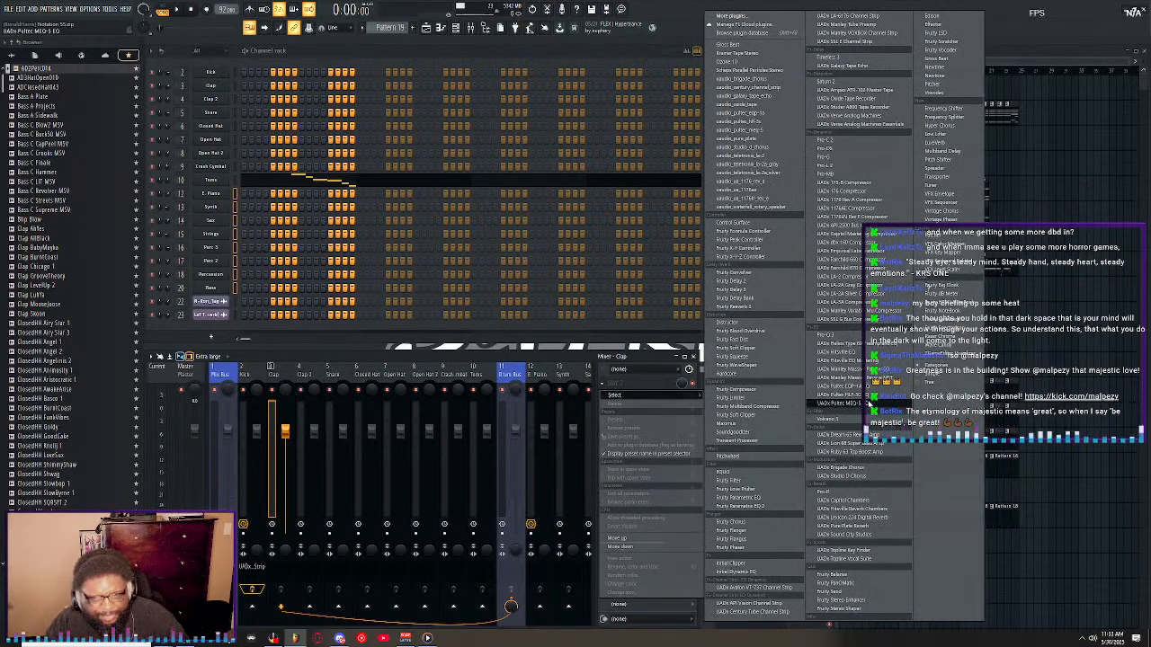
pyautogui.click(836, 404)
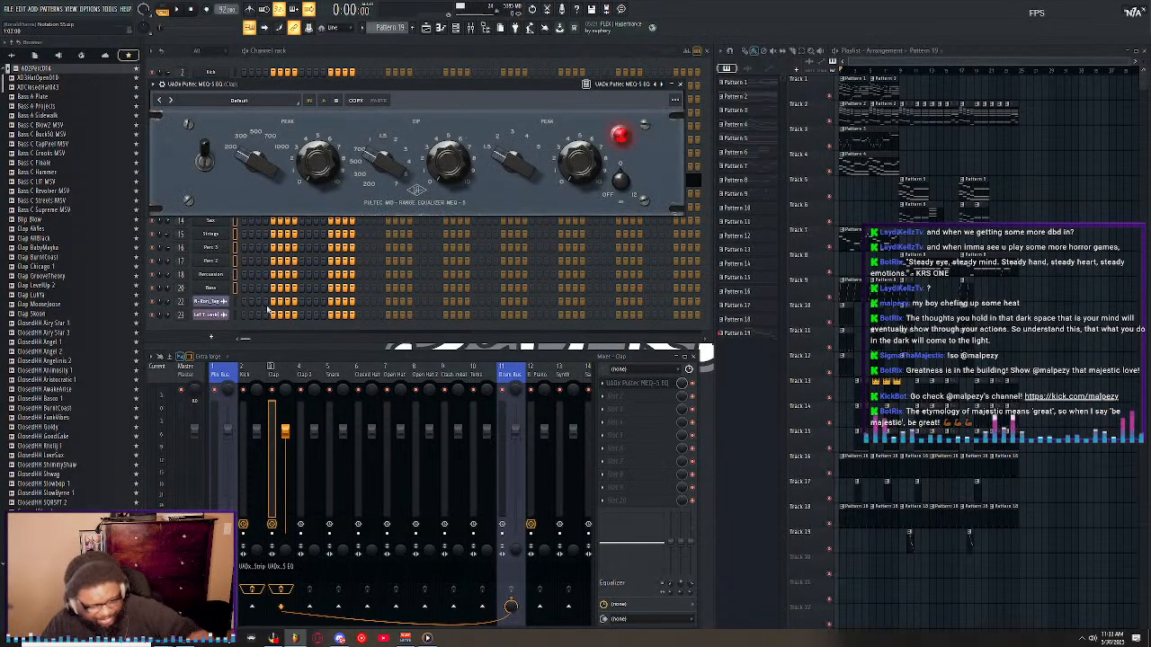
pyautogui.click(679, 84)
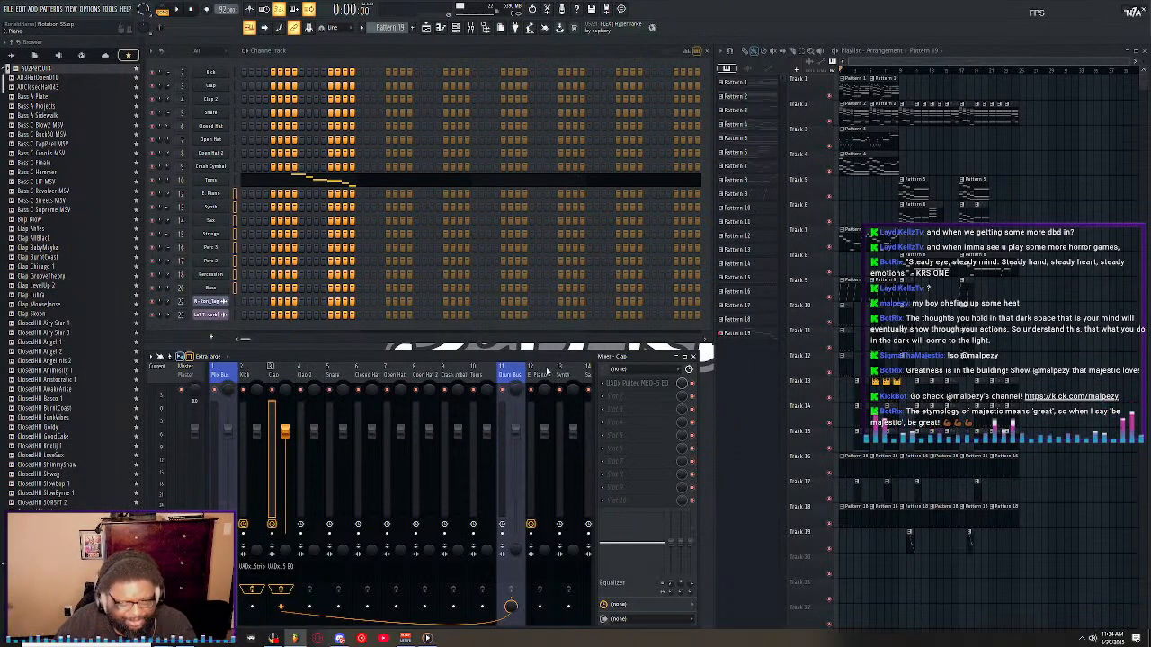
# Delete the Pultec MEQ-5 EQ from the Clap track and the SSL E Channel Strip from the Kick track.
pyautogui.click(603, 384)
pyautogui.click(609, 404)
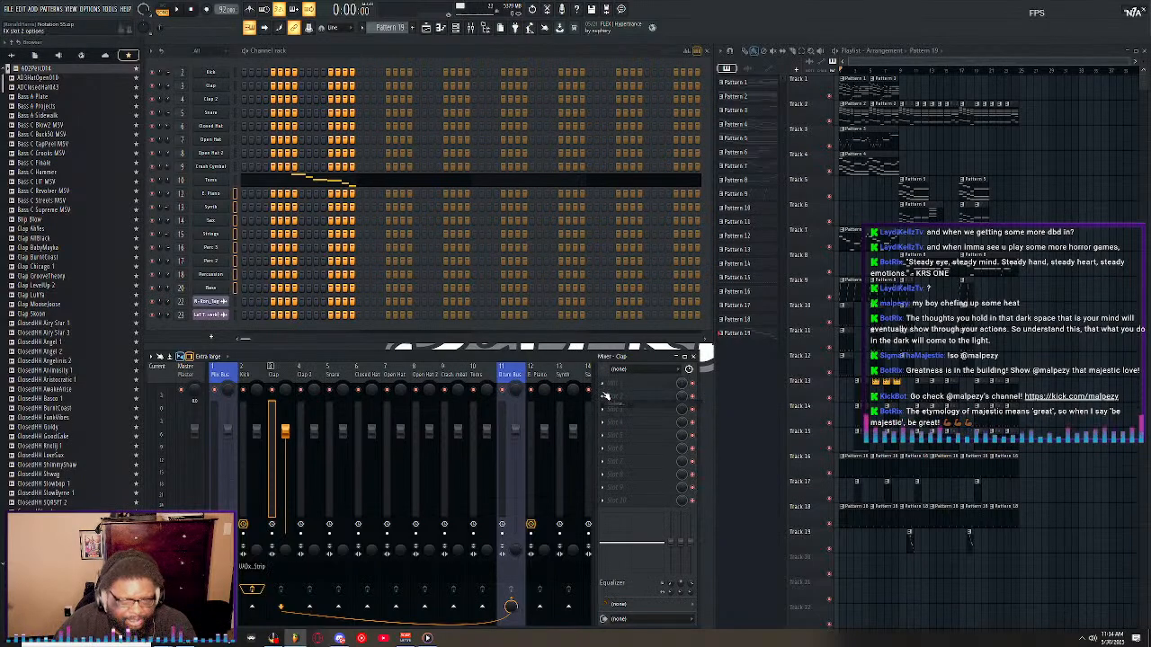
pyautogui.click(253, 373)
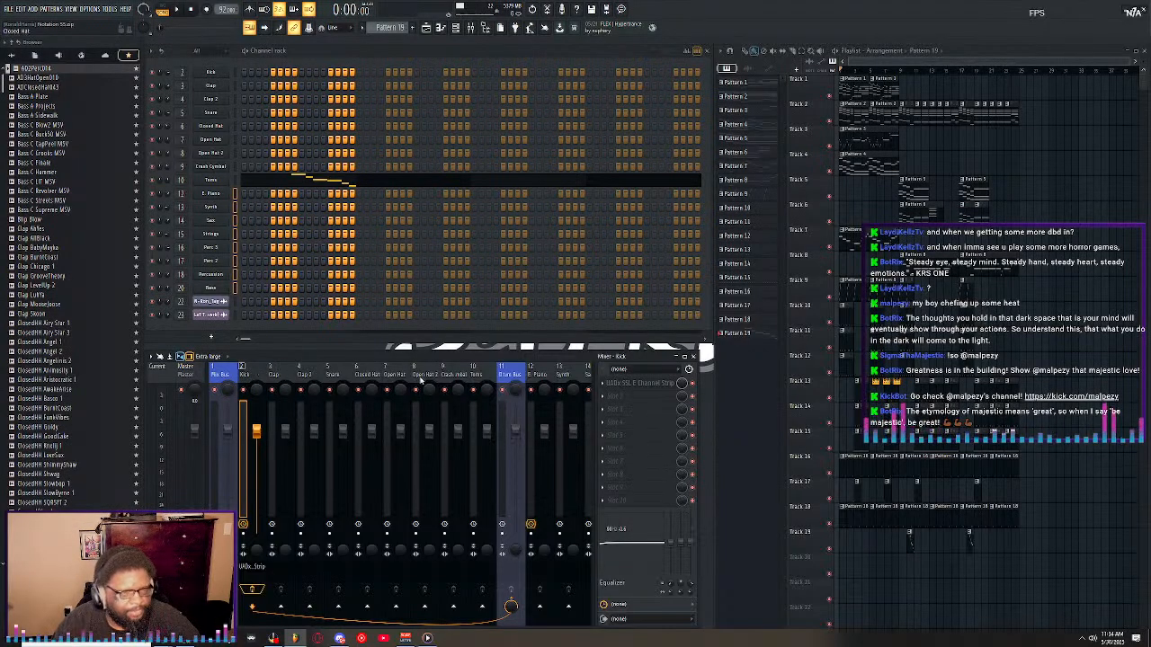
pyautogui.click(603, 383)
pyautogui.click(609, 404)
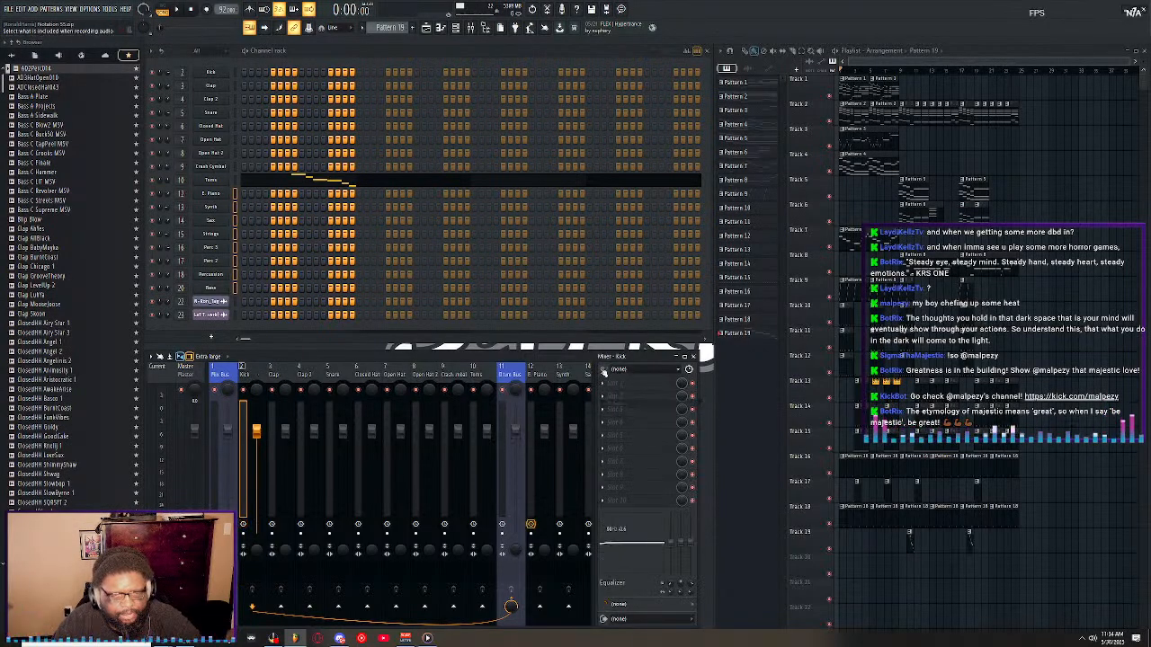
# Start song playback and save the project again.
pyautogui.press('space')
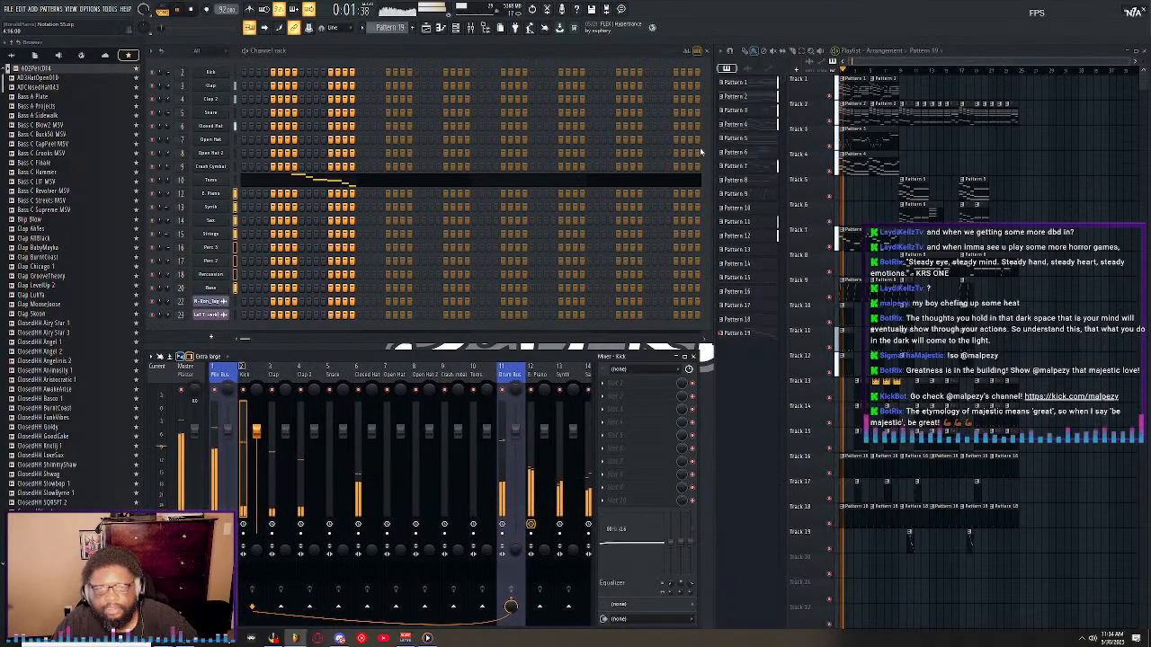
pyautogui.click(9, 9)
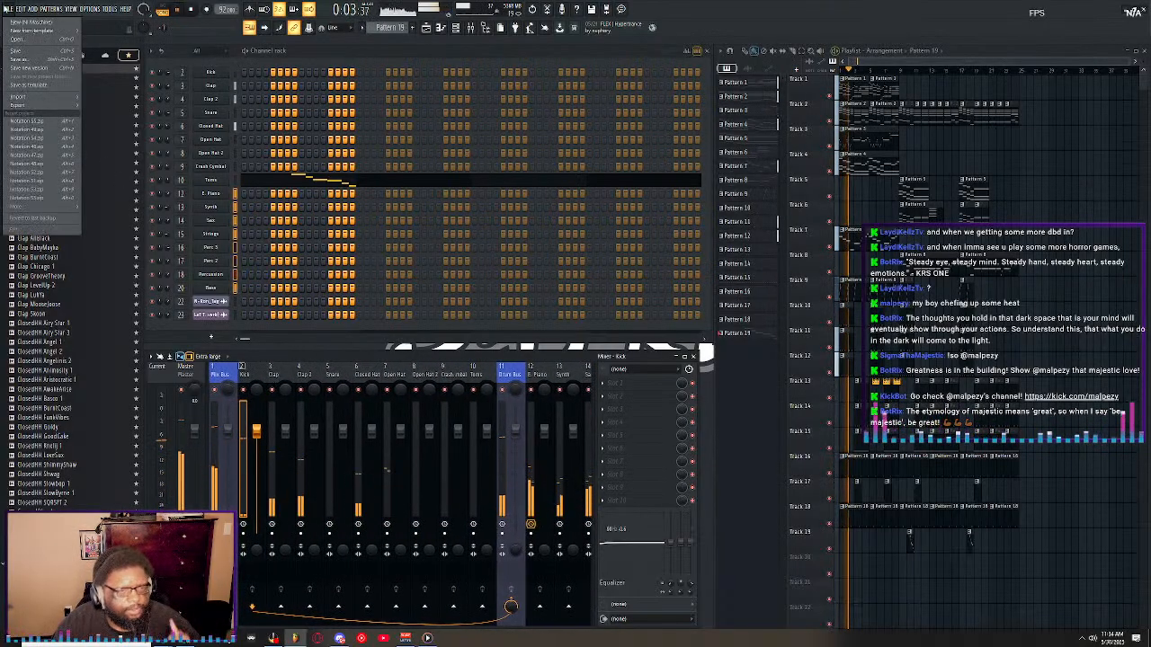
pyautogui.click(29, 52)
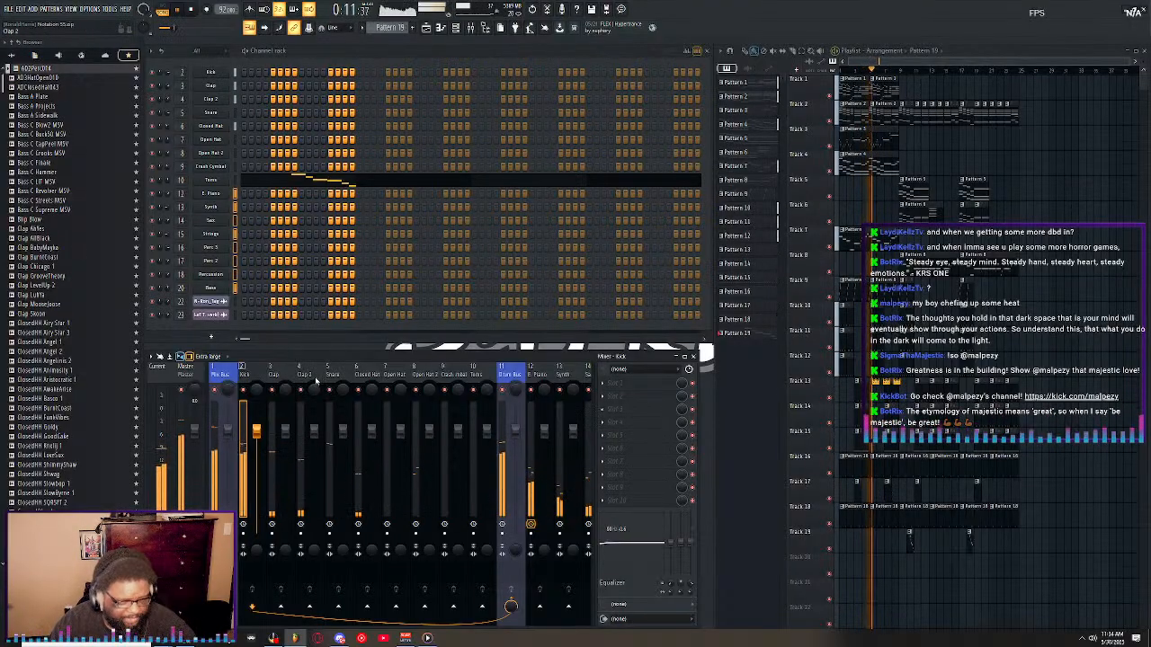
# Set the Clap channel's volume to 75% (-6.0 dB) in the channel rack while the song plays.
pyautogui.click(259, 378)
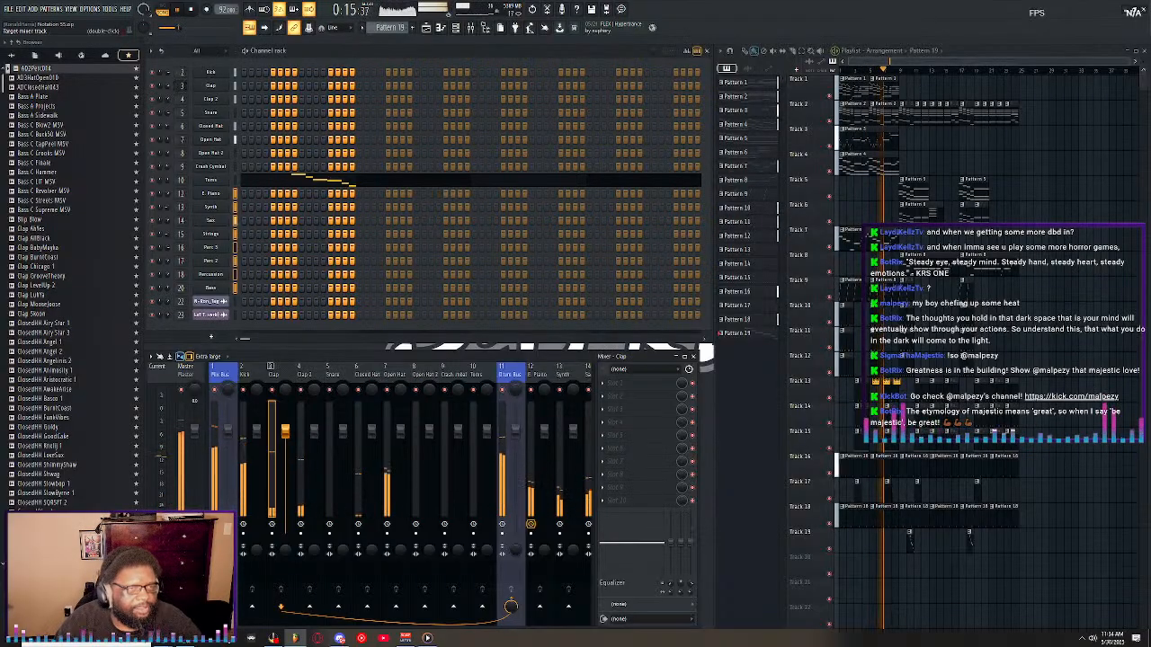
pyautogui.moveTo(167, 86); pyautogui.dragTo(166, 82)
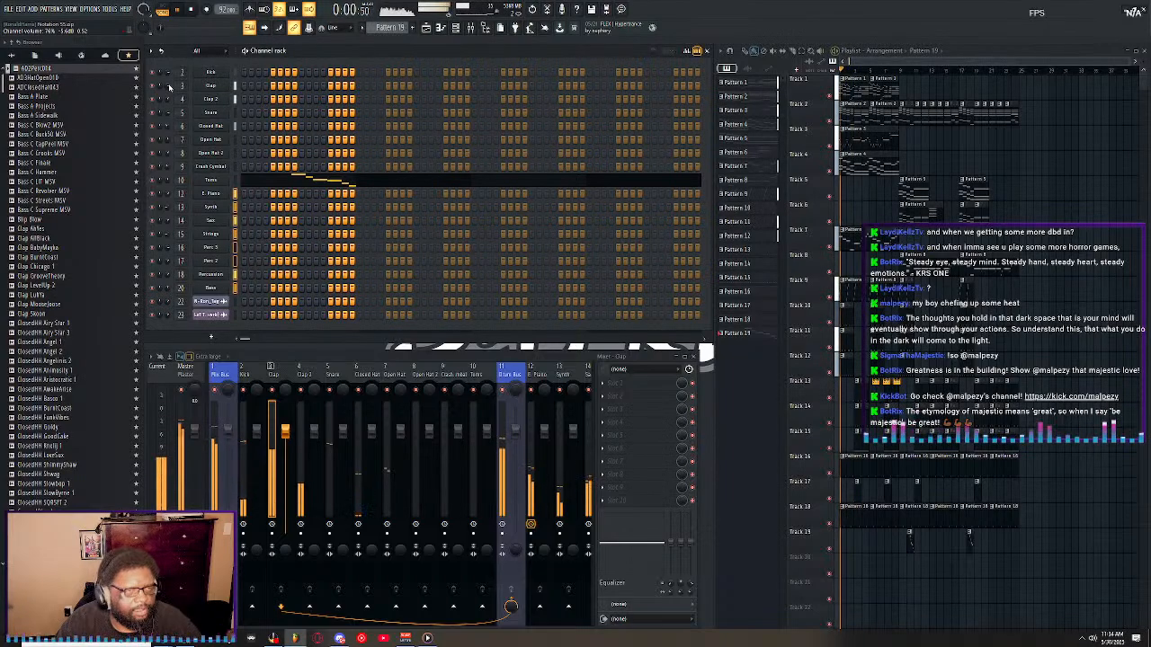
pyautogui.moveTo(169, 86); pyautogui.dragTo(169, 85)
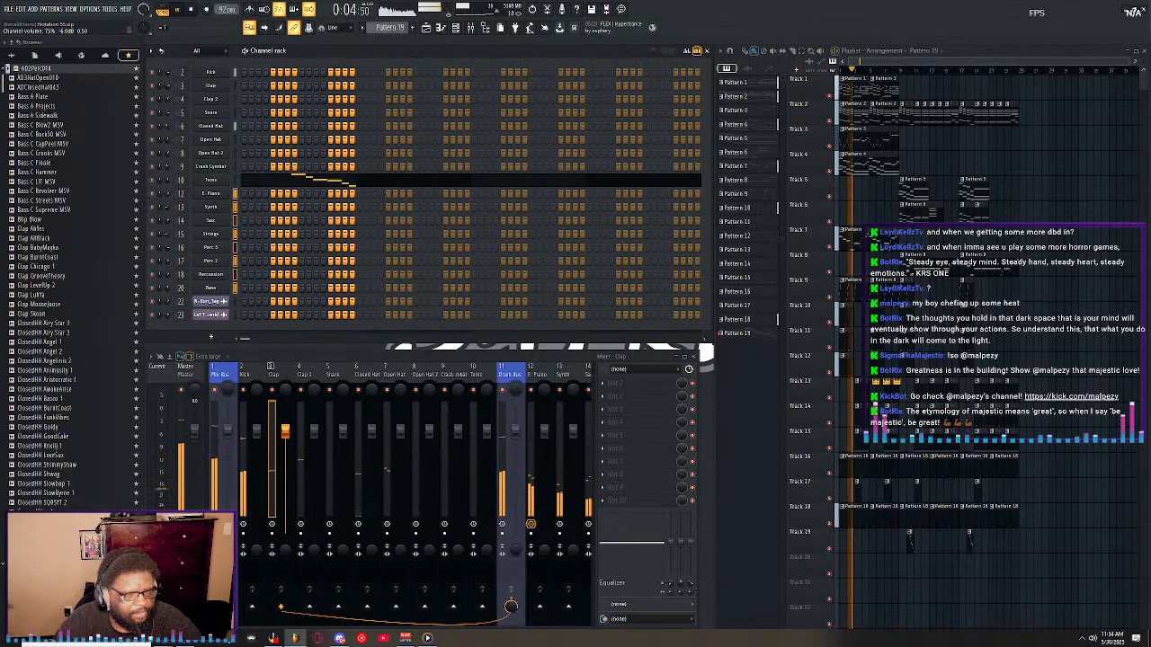
# Adjust the channel volumes of Clap 2 and the Kick in the channel rack against the playing song.
pyautogui.moveTo(168, 100); pyautogui.dragTo(168, 96)
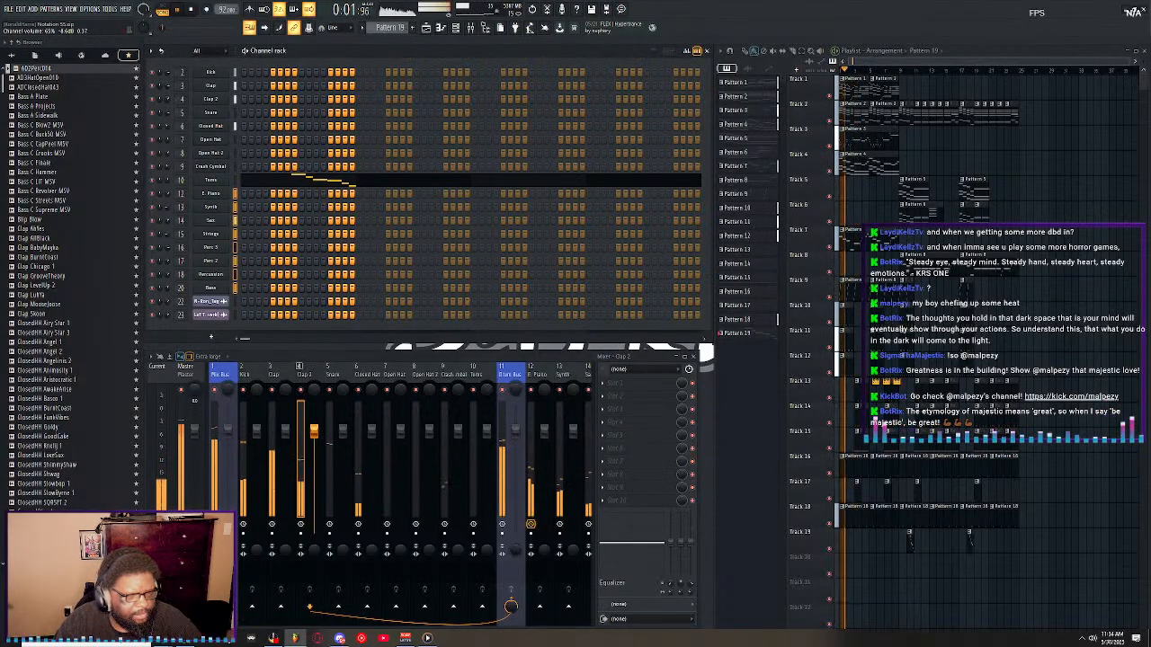
pyautogui.moveTo(168, 96); pyautogui.dragTo(168, 93)
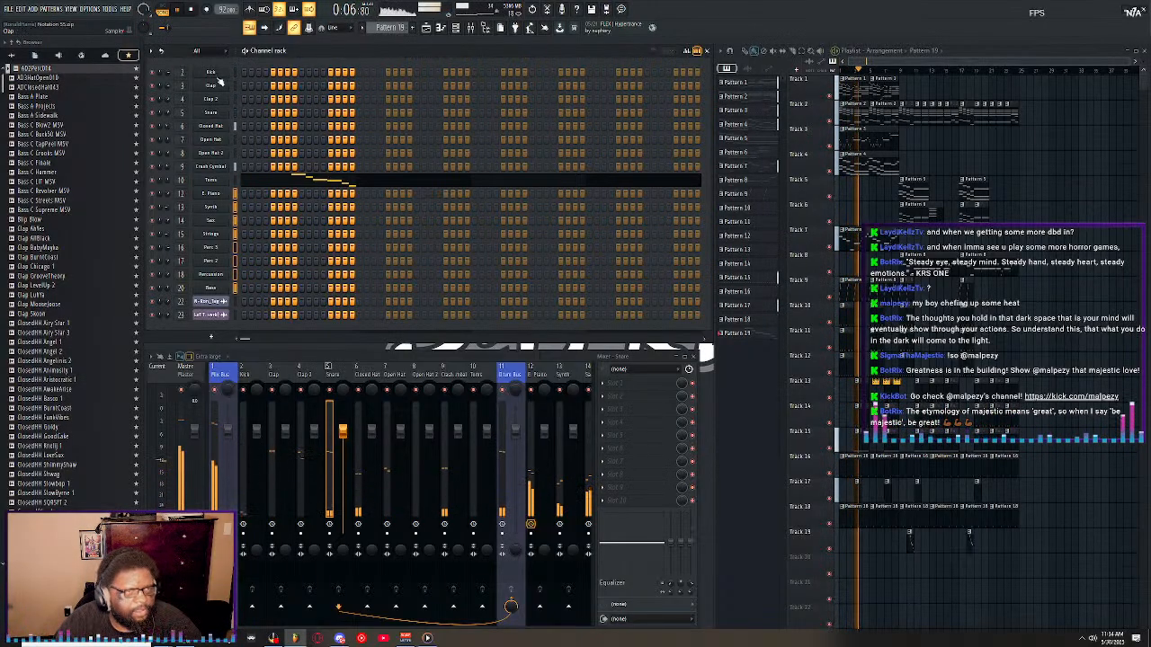
pyautogui.click(168, 73)
pyautogui.moveTo(168, 73); pyautogui.dragTo(168, 86)
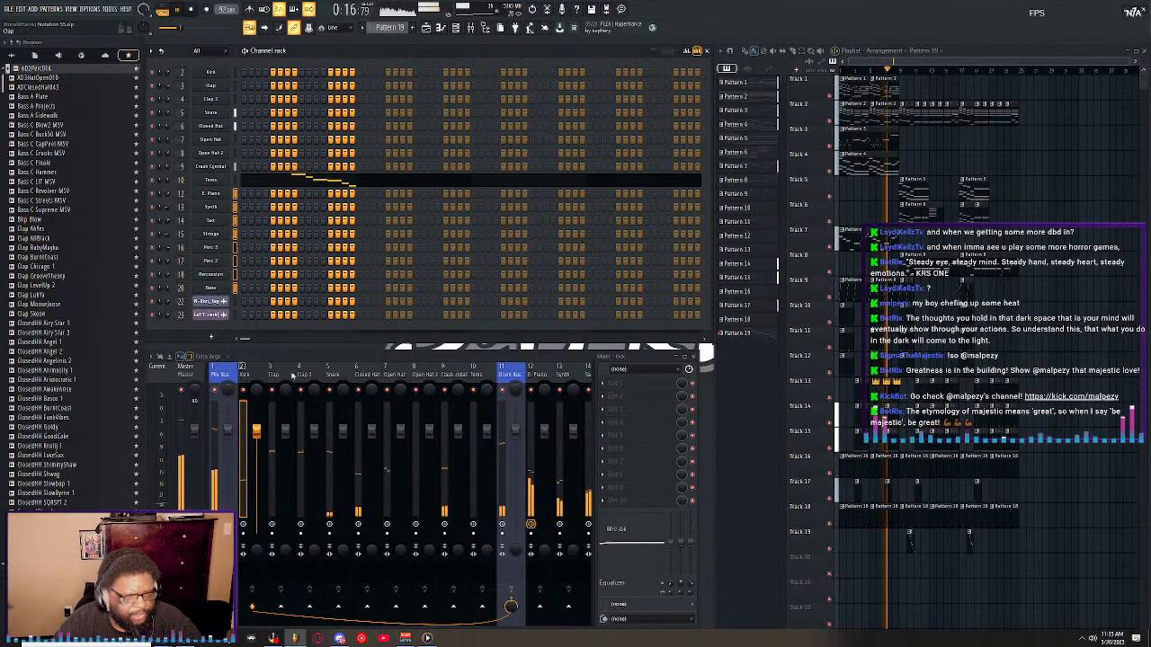
# Check the Snare, Closed Hat, Open Hat 2, Crash Cymbal, Toms and E. Piano mixer tracks one by one against the playing song.
pyautogui.click(340, 382)
pyautogui.click(368, 380)
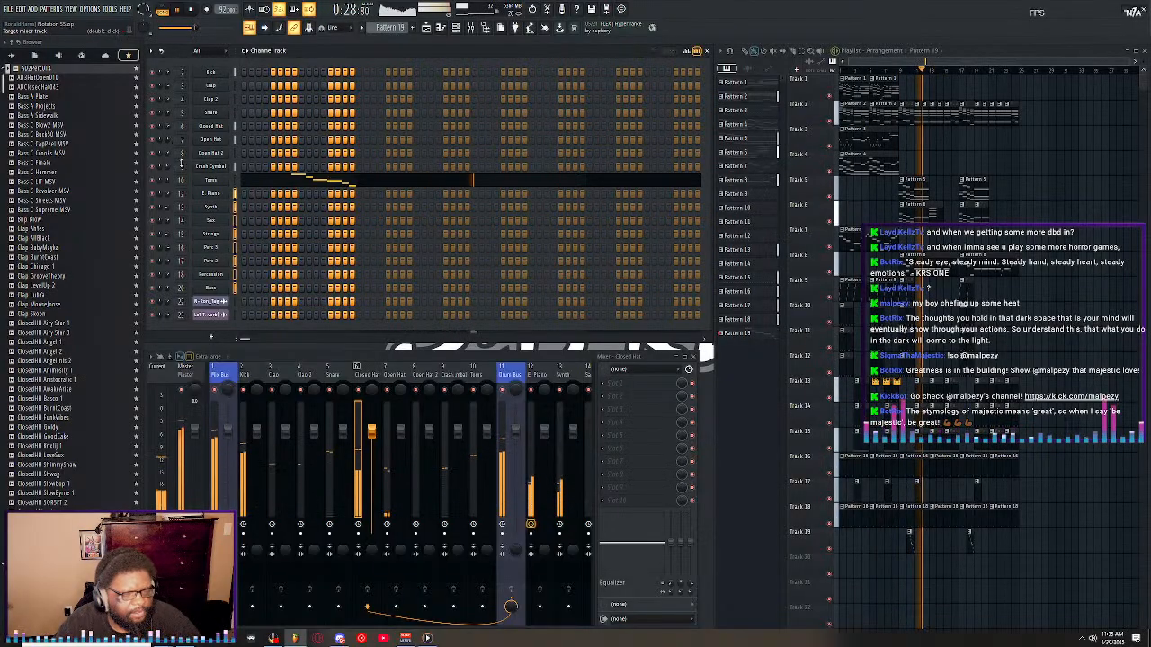
pyautogui.click(393, 381)
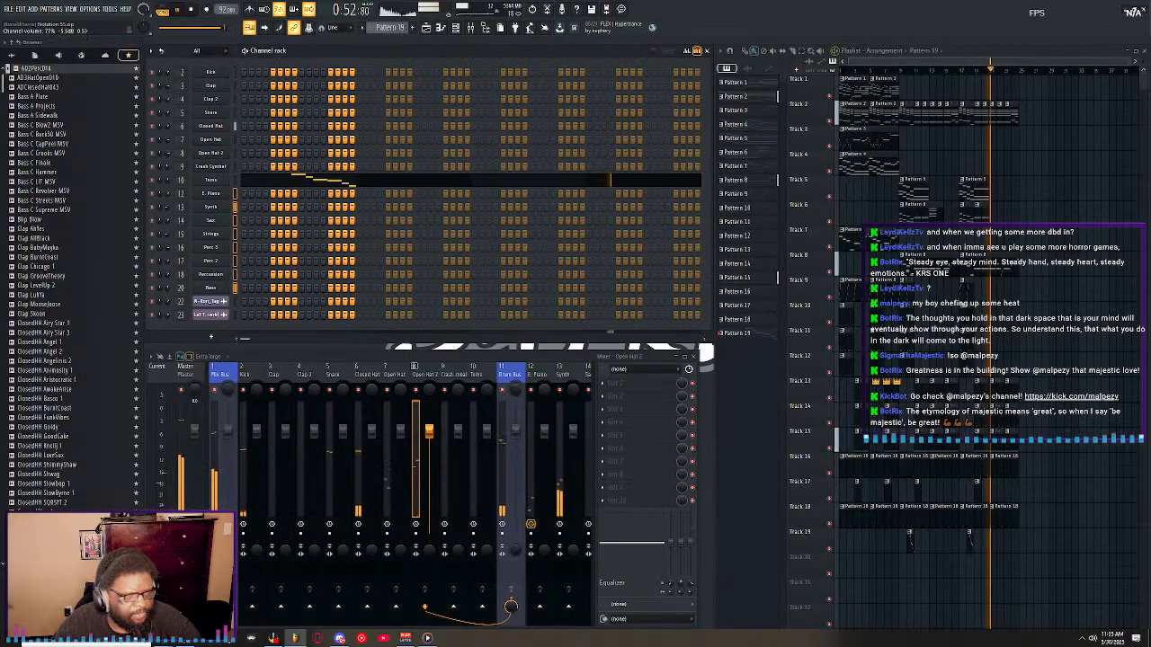
pyautogui.doubleClick(176, 167)
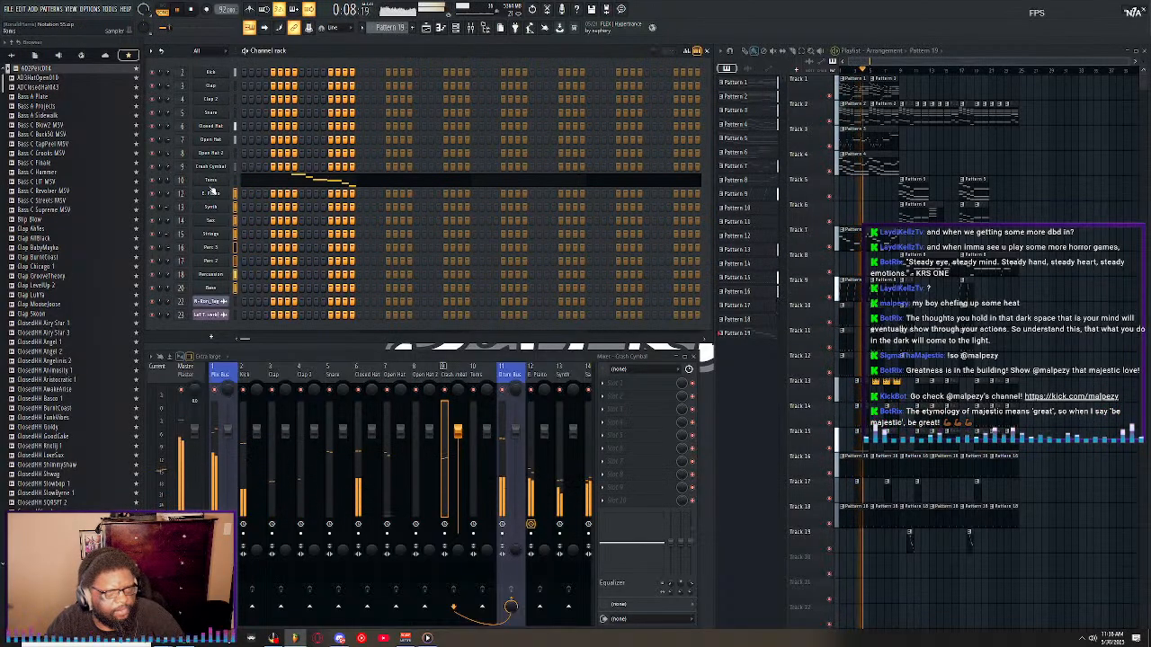
pyautogui.doubleClick(182, 180)
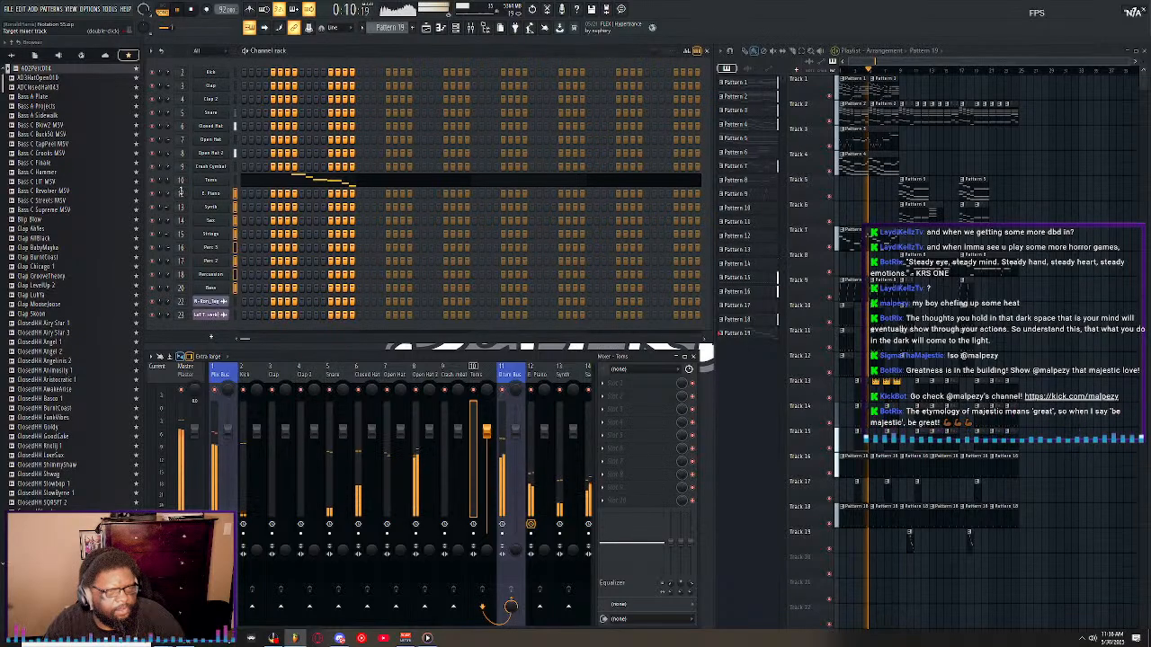
pyautogui.doubleClick(180, 194)
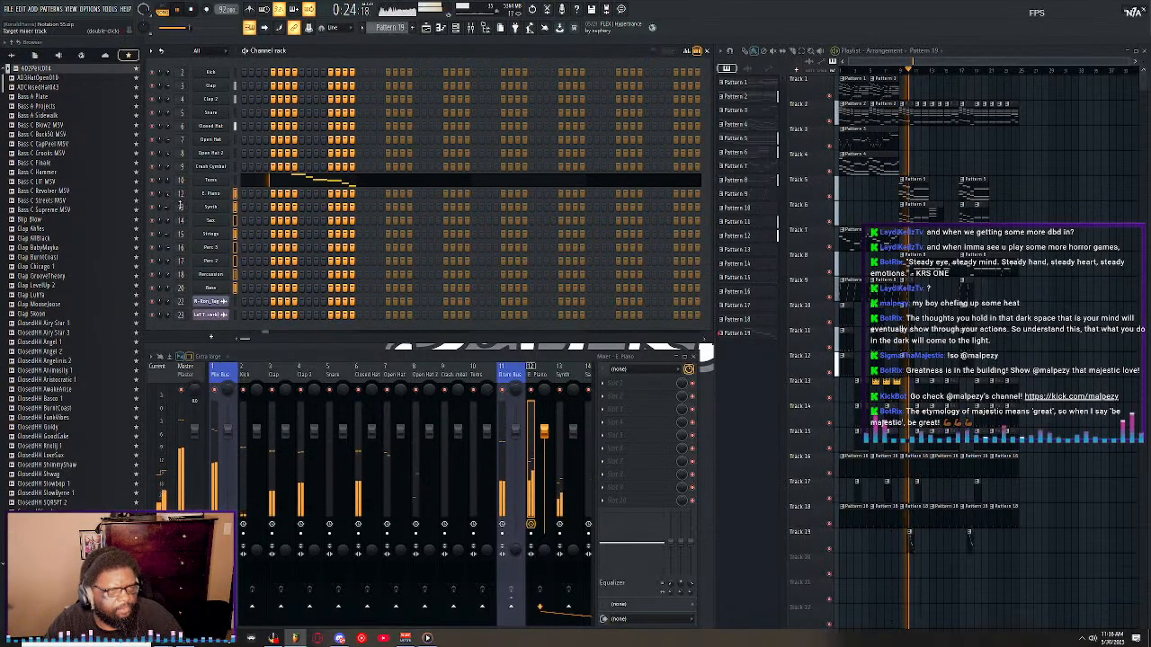
# Adjust the Synth, Sax and Strings channel volumes in the channel rack against the playing song, setting Sax to -8.5 dB.
pyautogui.moveTo(168, 207); pyautogui.dragTo(168, 199)
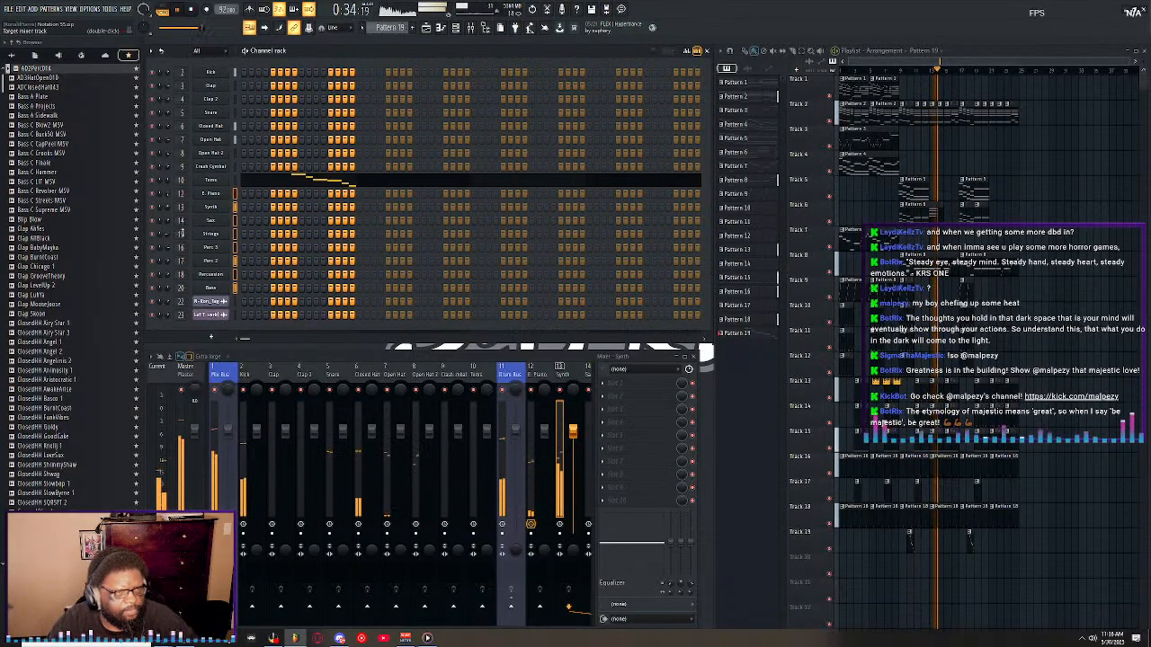
pyautogui.click(168, 221)
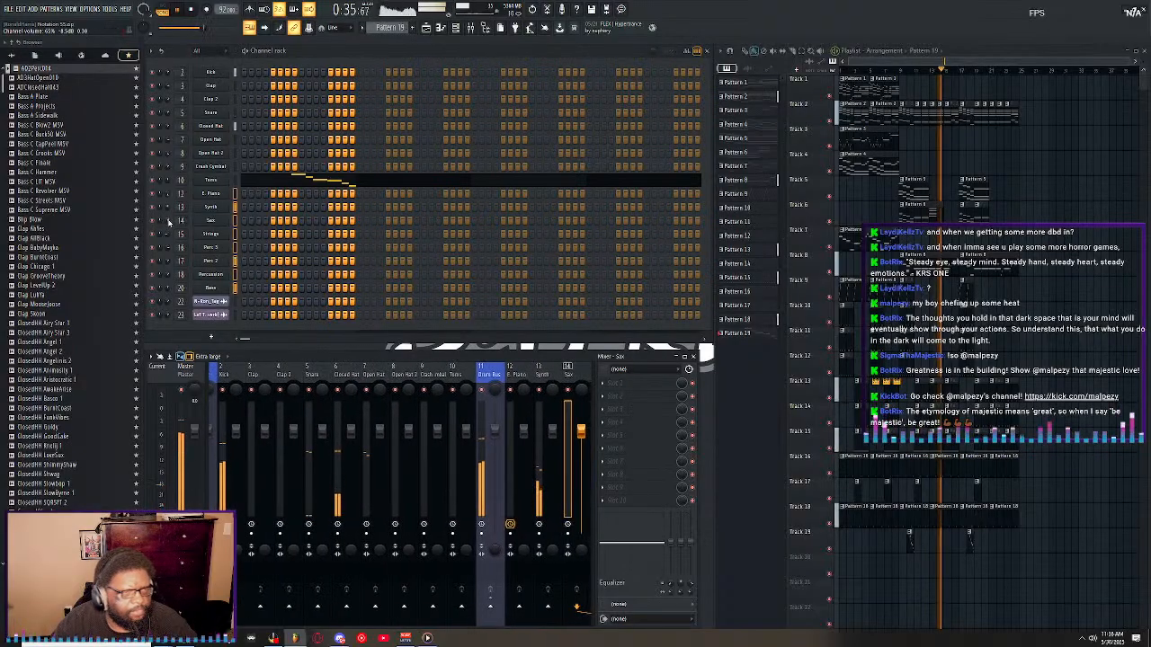
pyautogui.click(166, 235)
pyautogui.moveTo(166, 235); pyautogui.dragTo(167, 204)
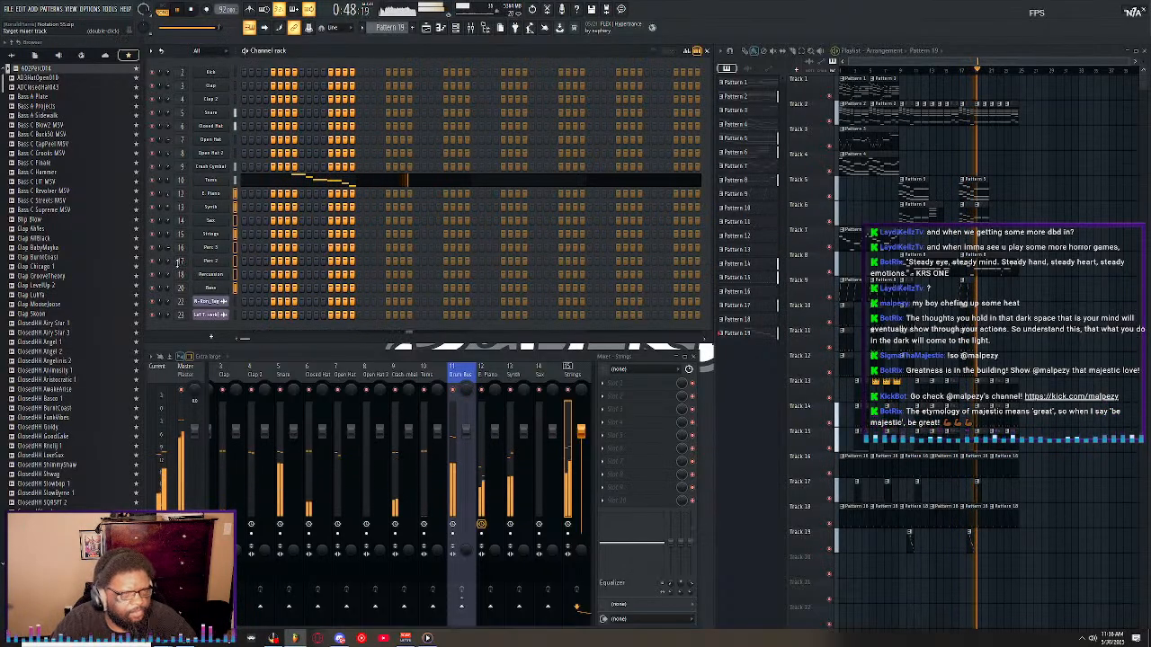
# Set the channel volumes of Perc 3 to -5.2 dB and Perc 2 to -7.6 dB, and balance Percussion and Bass.
pyautogui.doubleClick(181, 247)
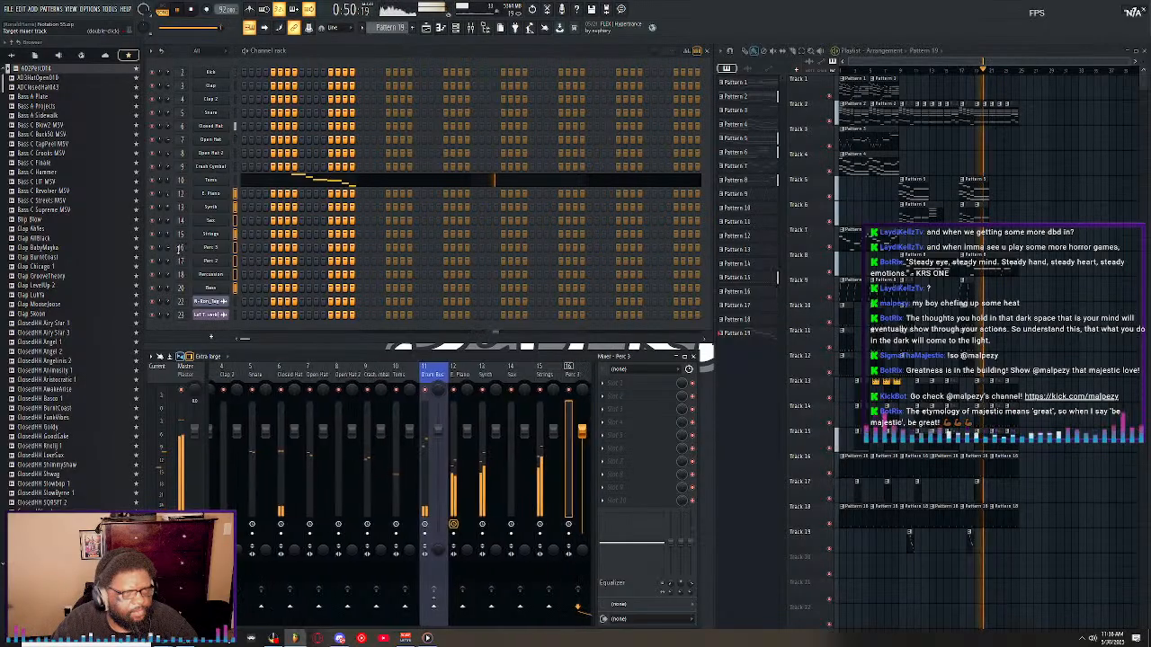
pyautogui.moveTo(167, 247); pyautogui.dragTo(167, 252)
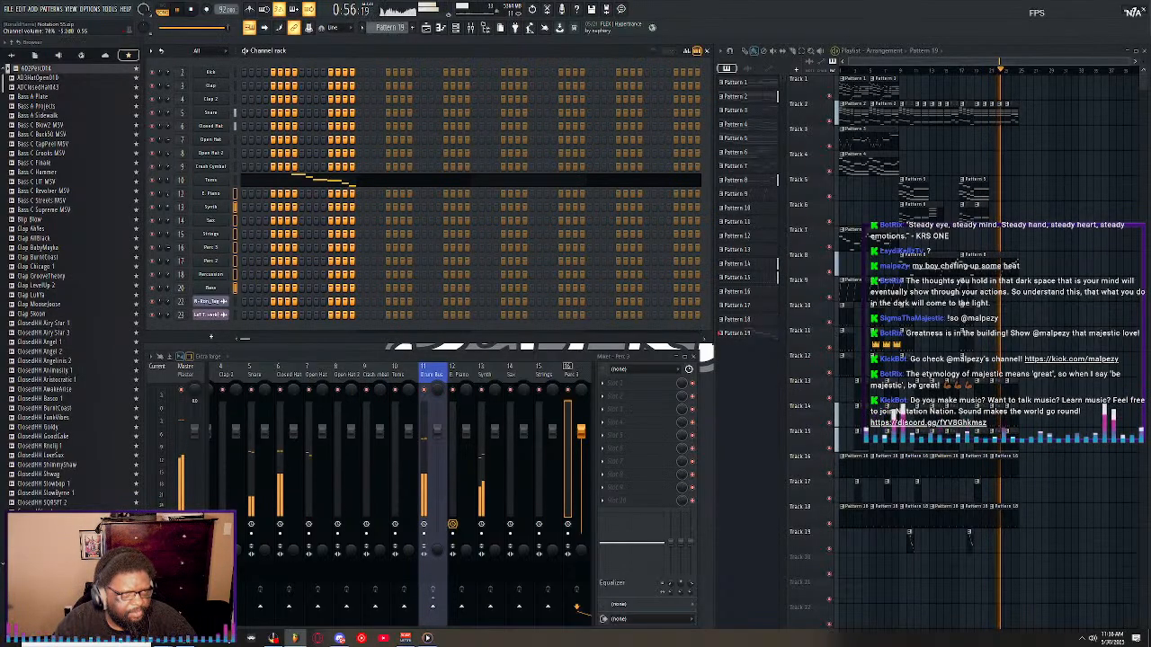
pyautogui.click(177, 261)
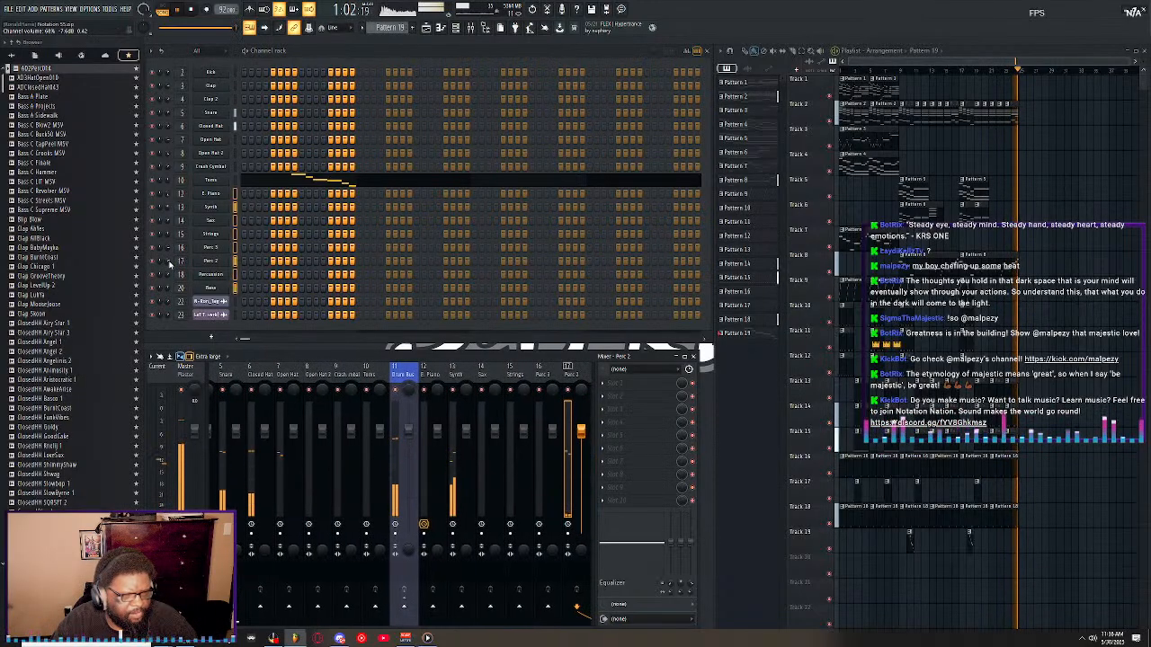
pyautogui.click(181, 275)
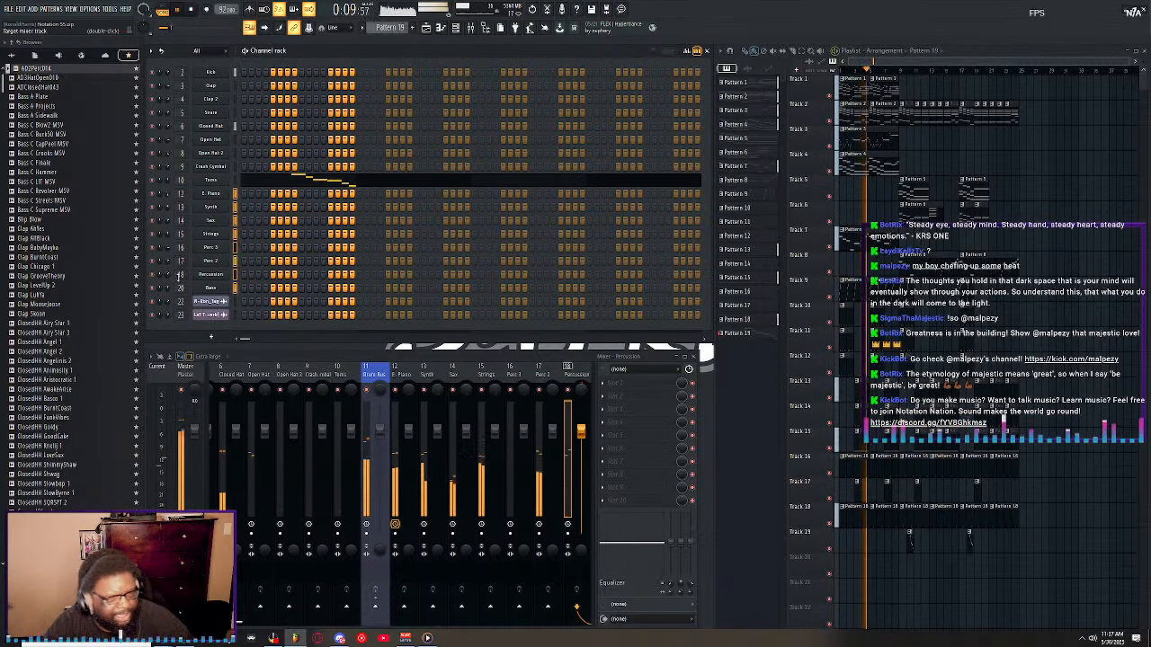
pyautogui.click(167, 290)
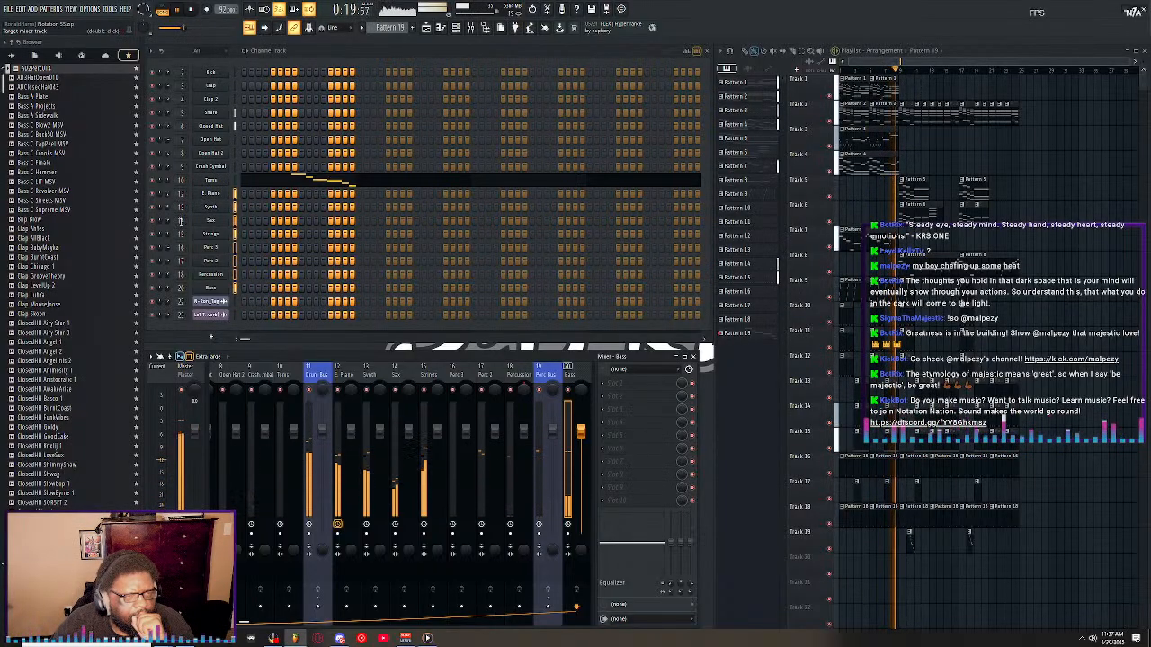
pyautogui.scroll(2, 181, 221)
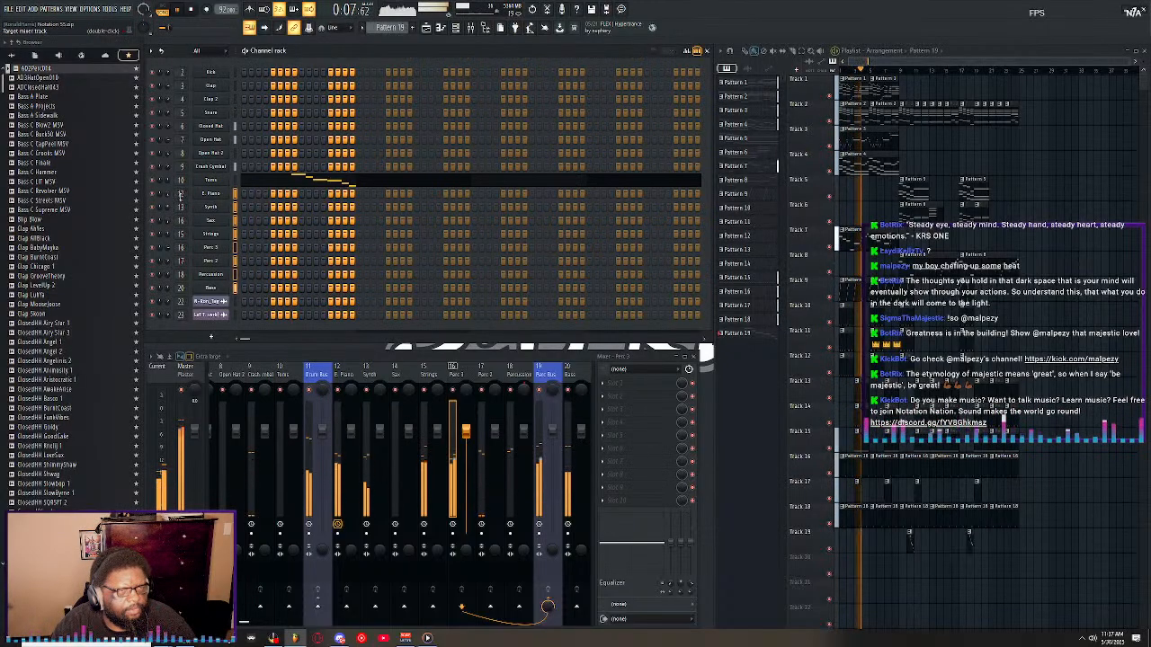
pyautogui.scroll(-6, 438, 374)
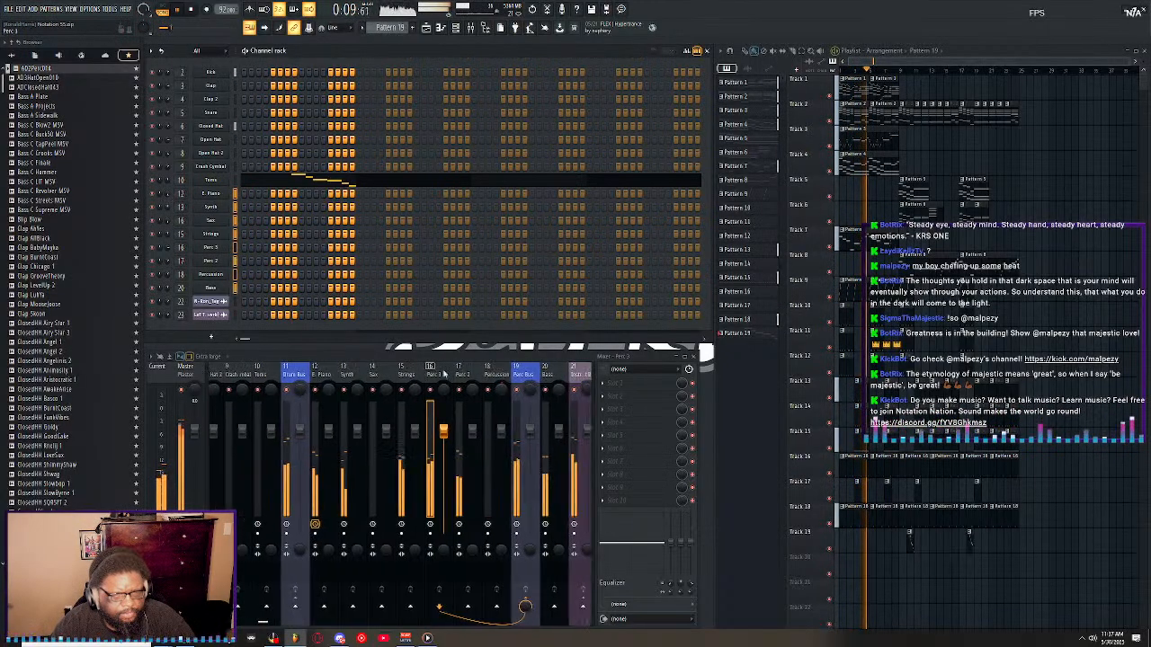
pyautogui.rightClick(378, 377)
pyautogui.click(382, 380)
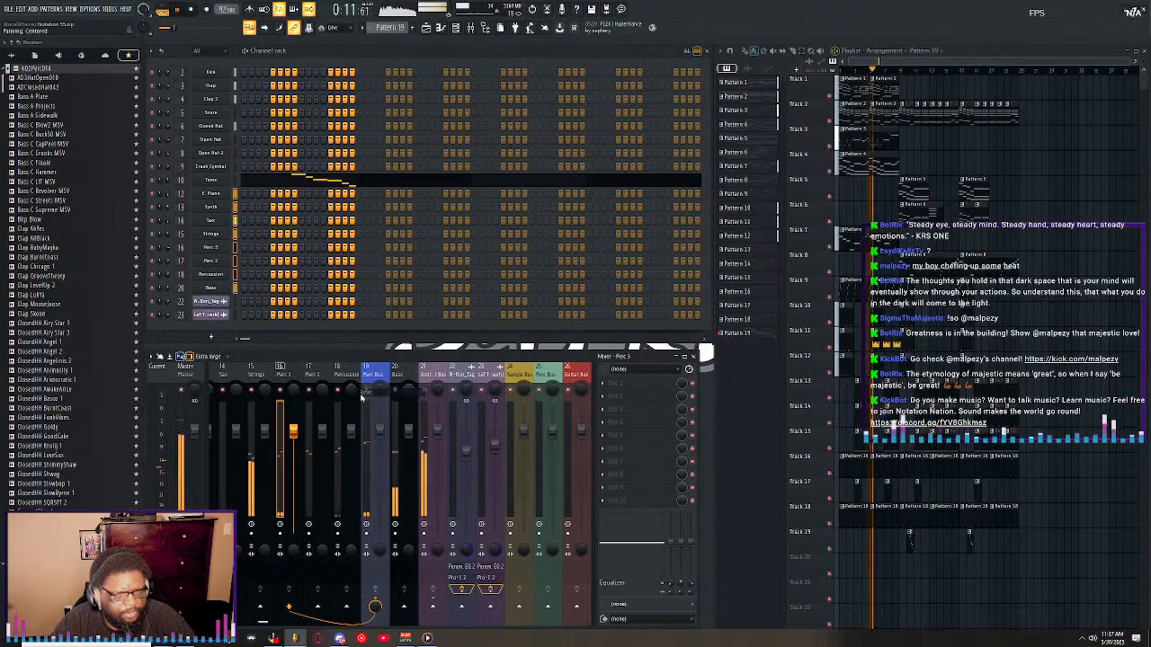
pyautogui.scroll(13, 382, 380)
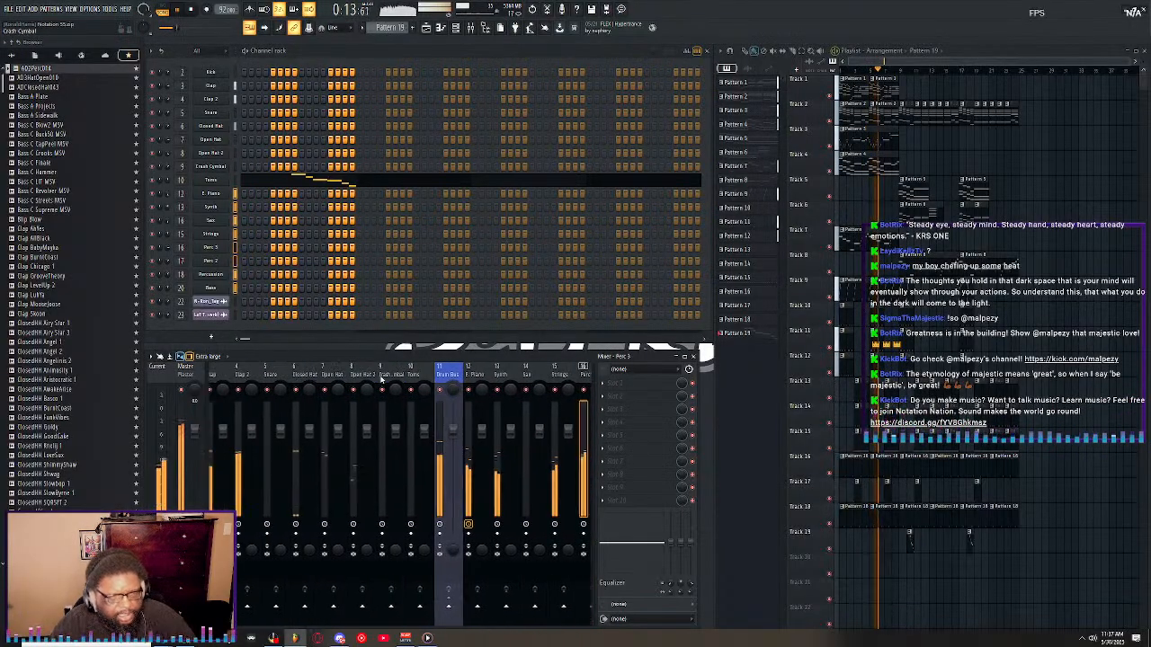
# Start exporting the song as a wave file and choose the BeatProjects WAV folder as the destination.
pyautogui.click(9, 8)
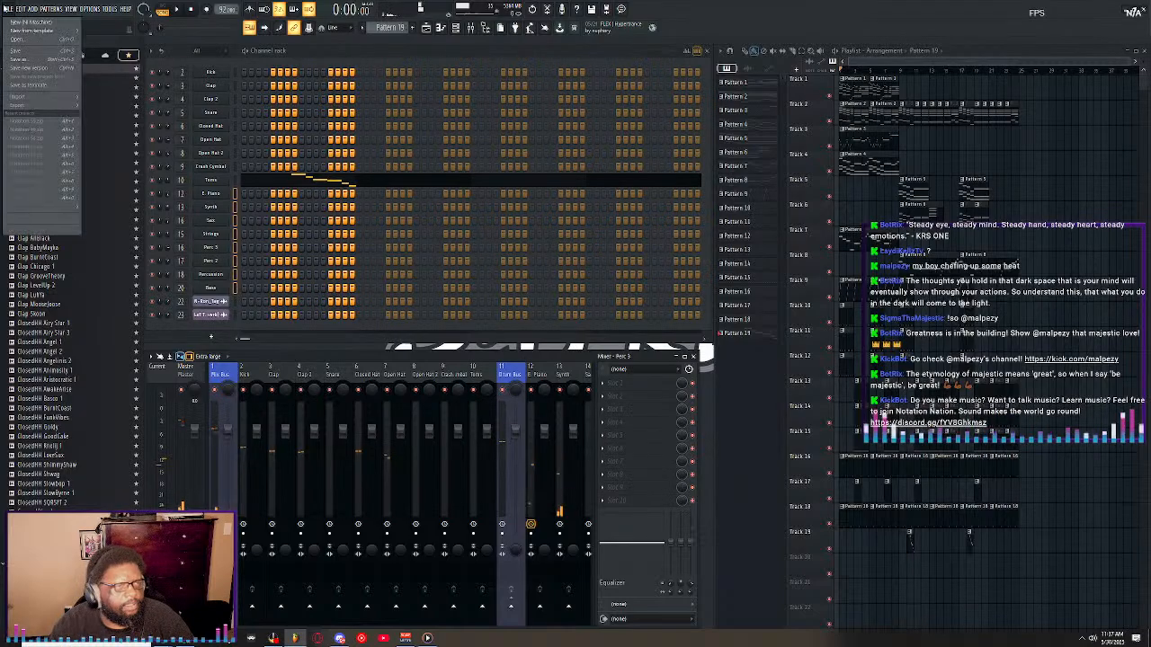
pyautogui.moveTo(73, 106)
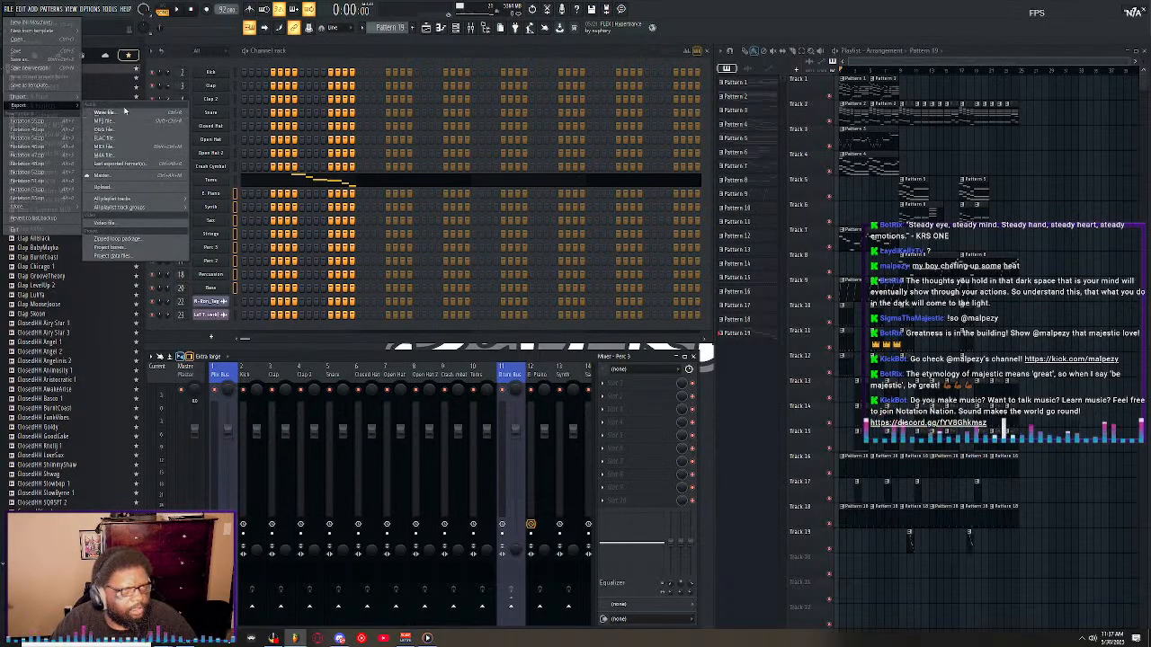
pyautogui.click(124, 114)
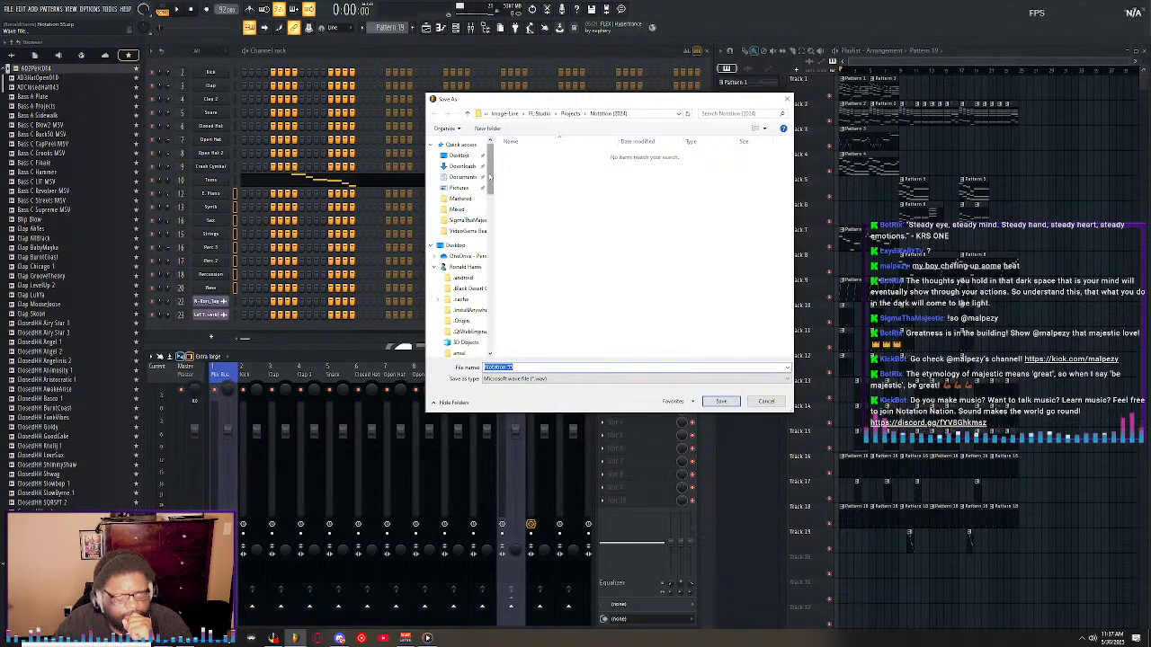
pyautogui.moveTo(489, 177); pyautogui.dragTo(490, 294)
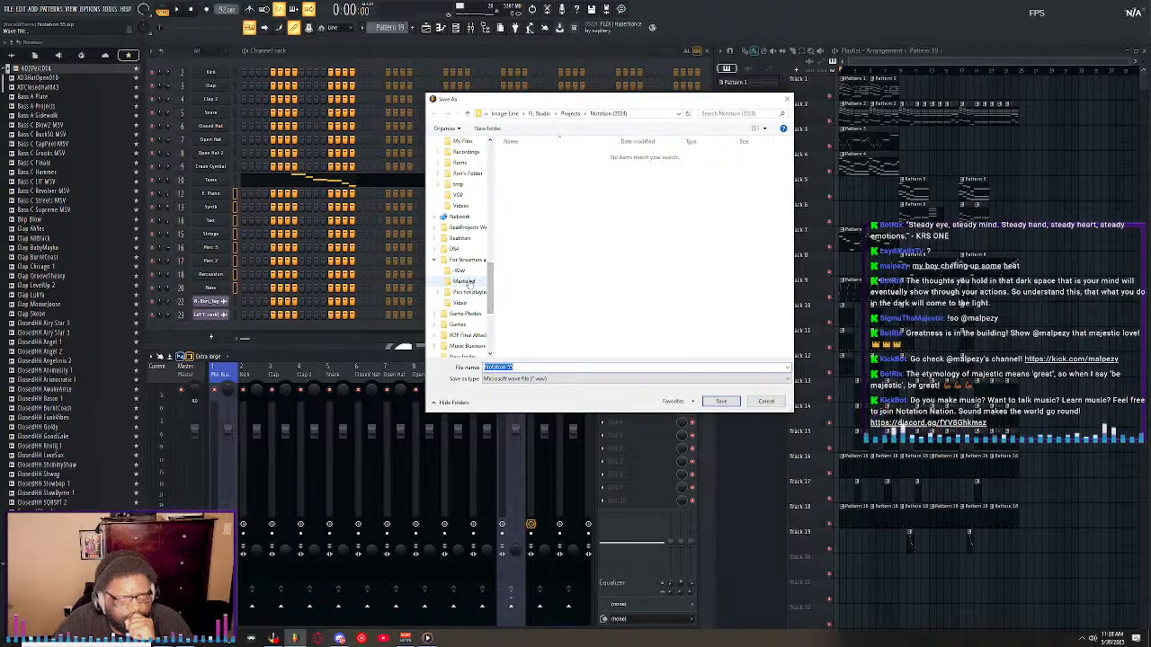
pyautogui.click(460, 227)
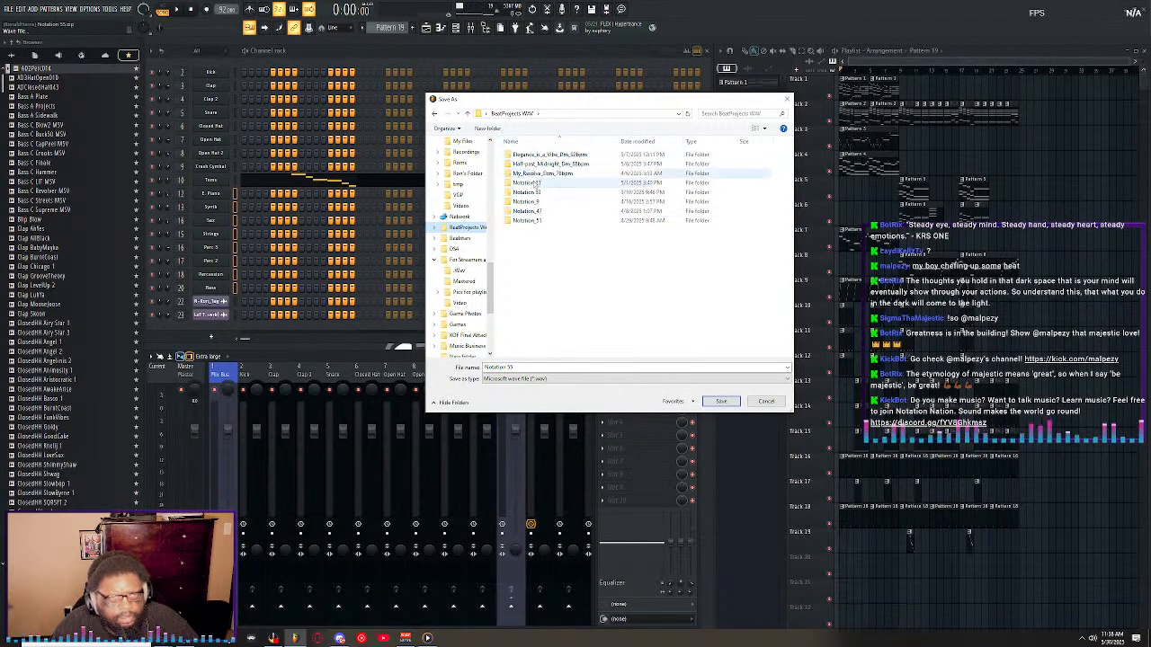
# Create a new folder named Notation_55_Am_92bpm inside BeatProjects WAV.
pyautogui.rightClick(537, 252)
pyautogui.moveTo(566, 346)
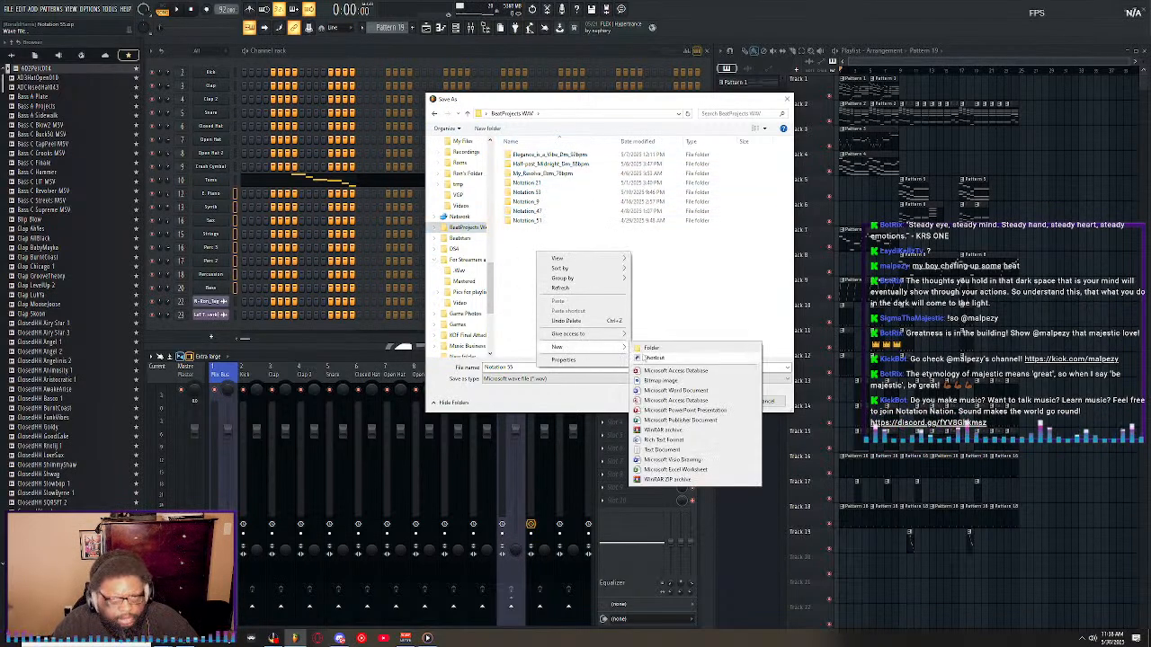
pyautogui.click(665, 350)
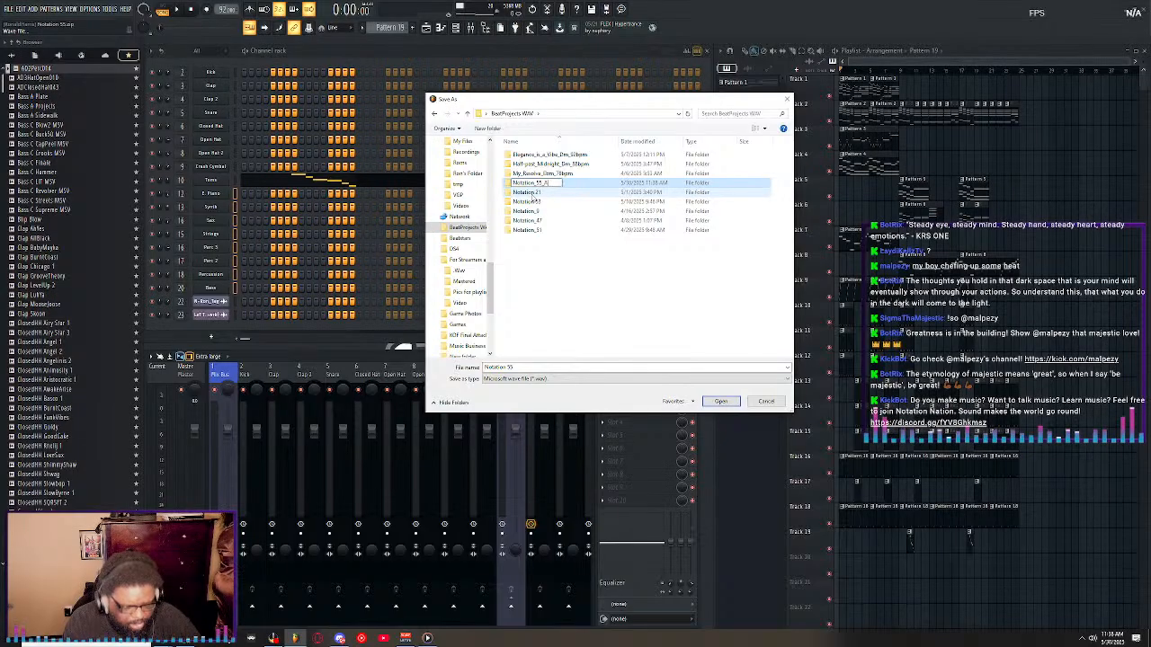
pyautogui.write('Am_')
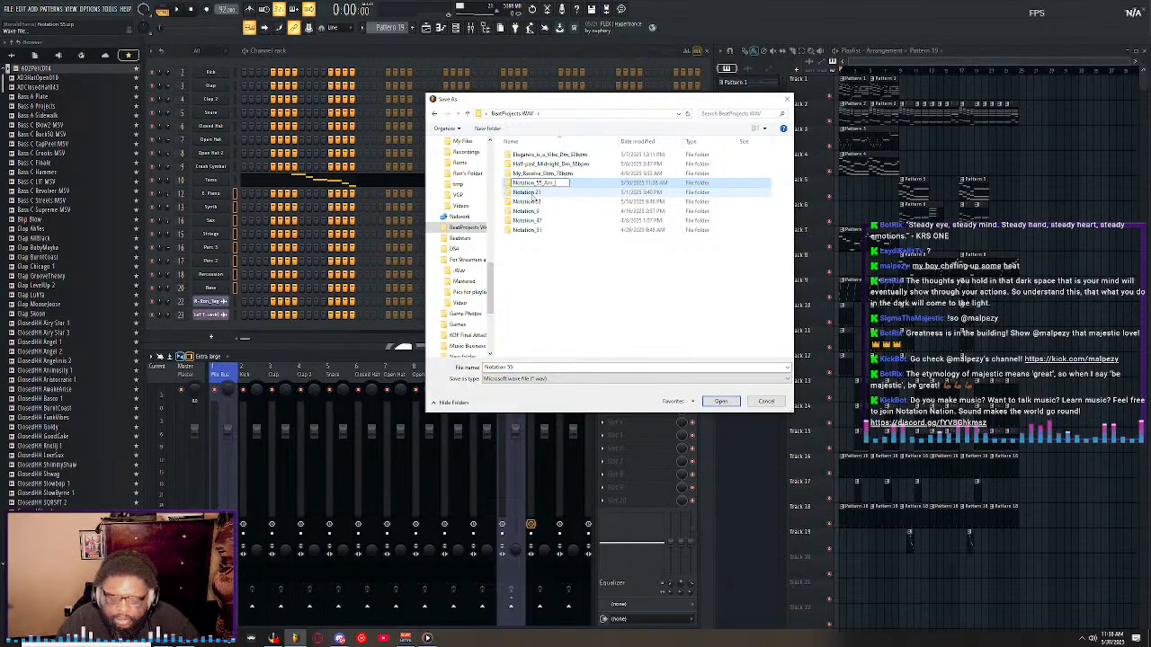
pyautogui.write('92bpm')
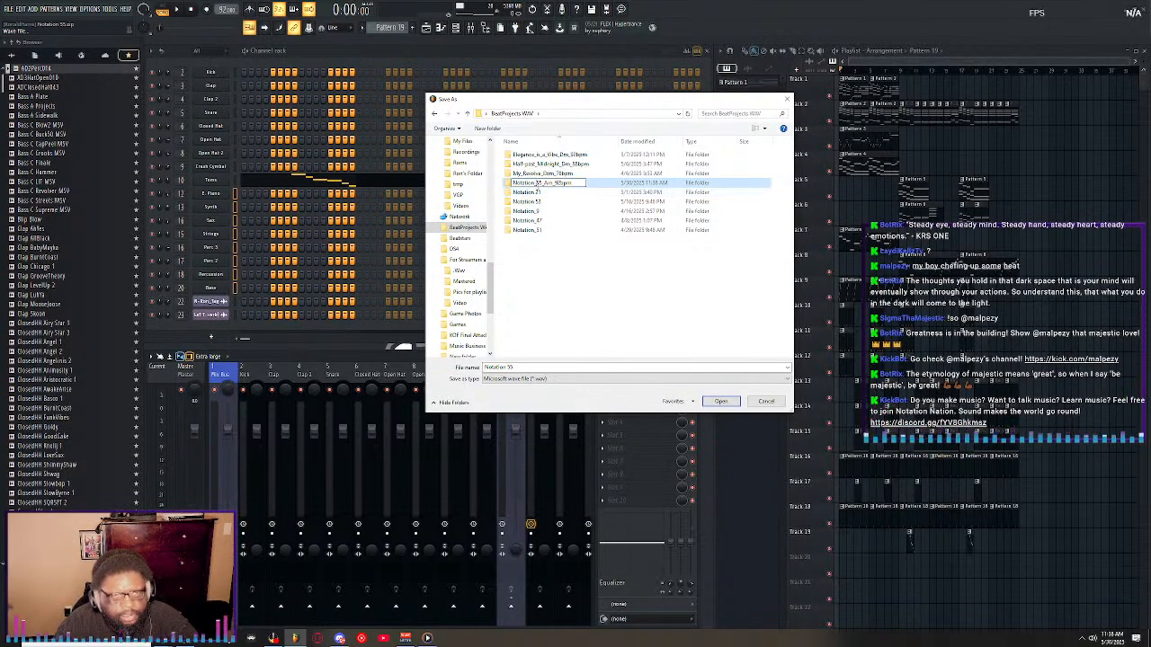
pyautogui.click(553, 285)
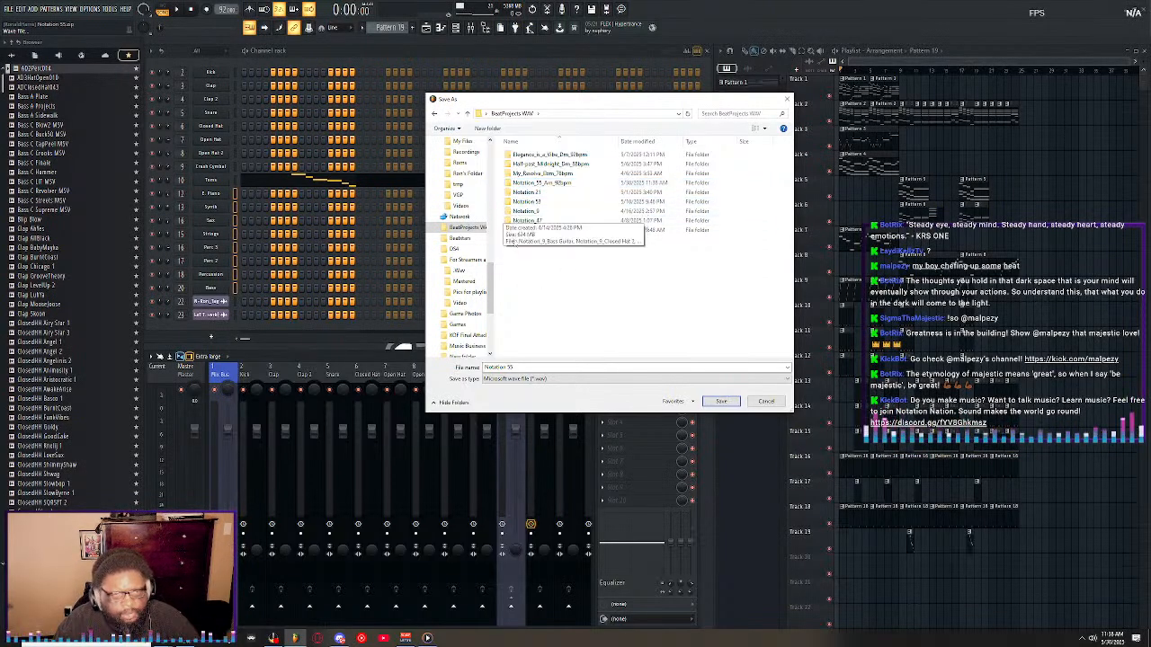
# Examine the exported files in the Notation 21 folder and look inside Notation_55_Am_92bpm, returning to BeatProjects WAV.
pyautogui.click(531, 192)
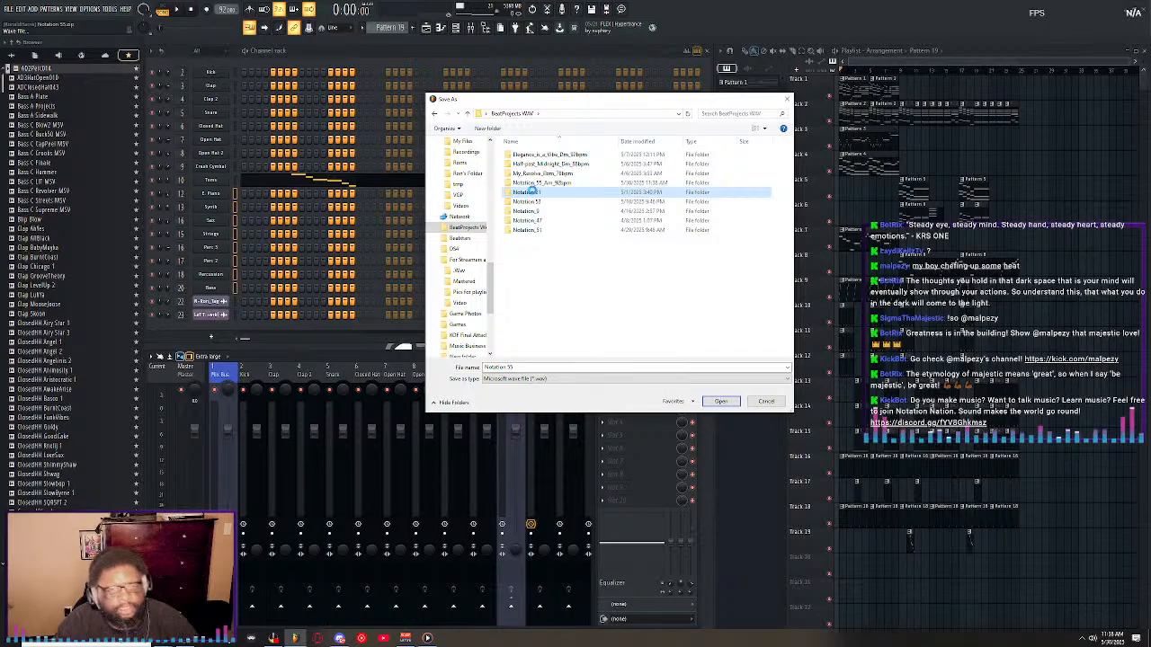
pyautogui.doubleClick(529, 191)
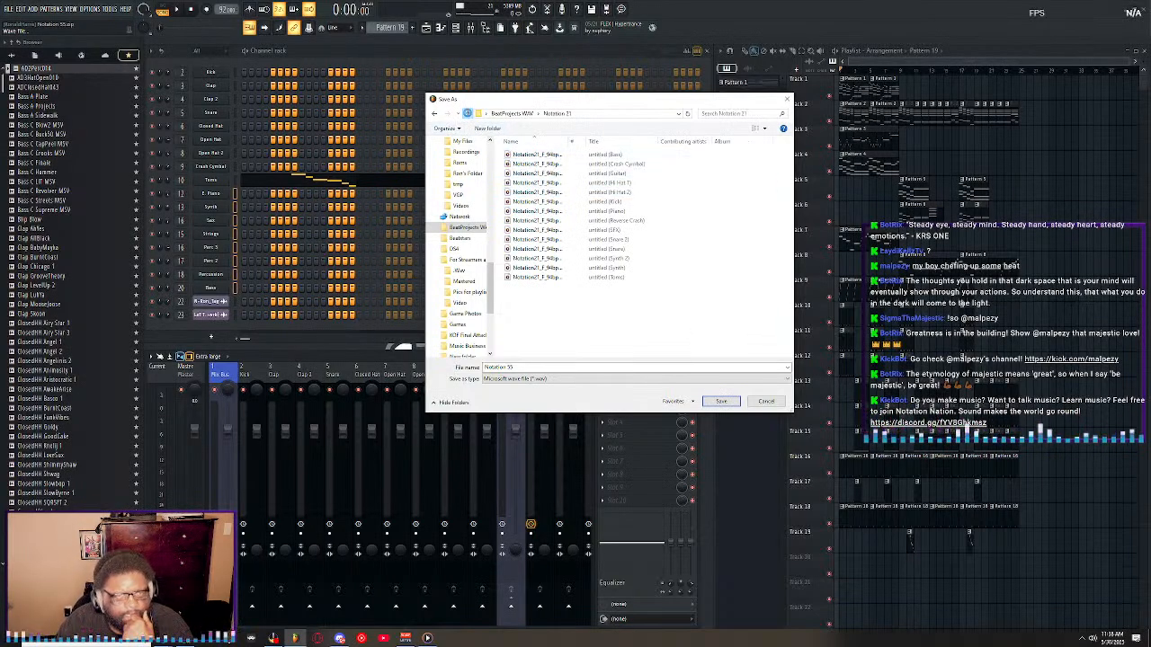
pyautogui.click(466, 113)
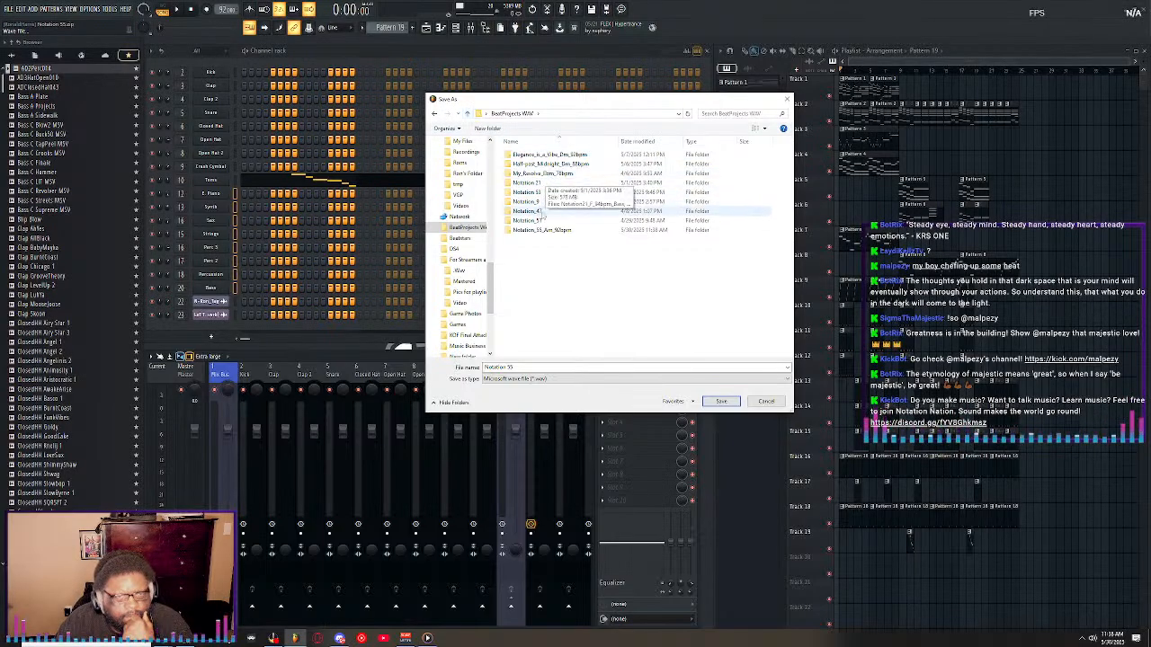
pyautogui.click(542, 230)
pyautogui.doubleClick(542, 231)
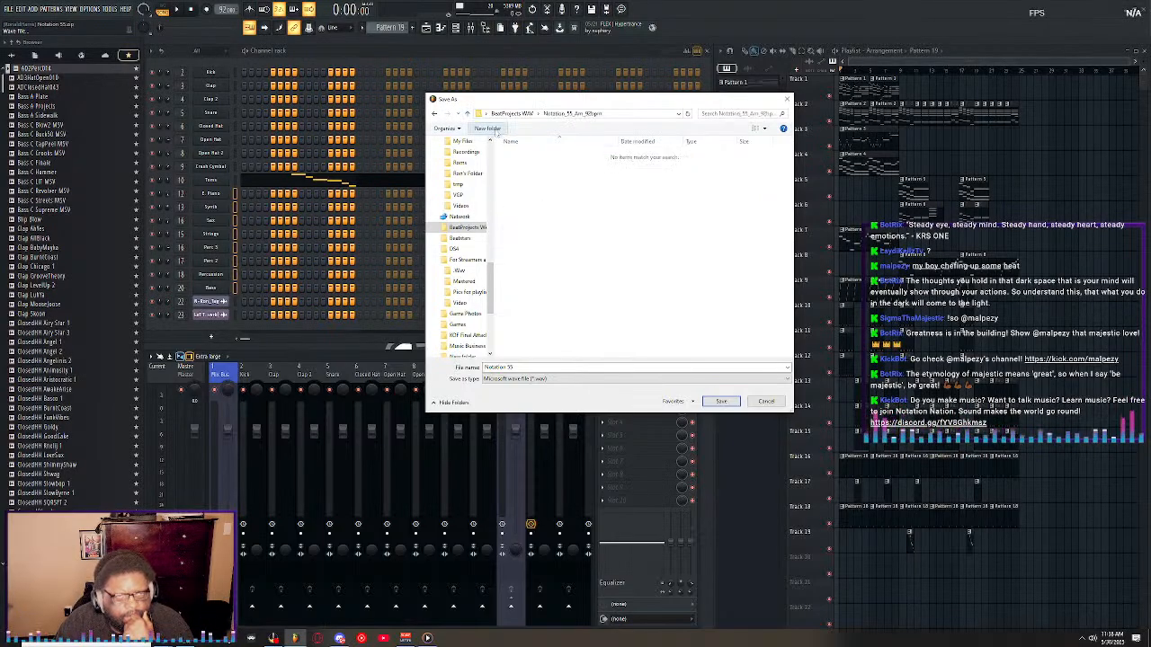
pyautogui.click(467, 114)
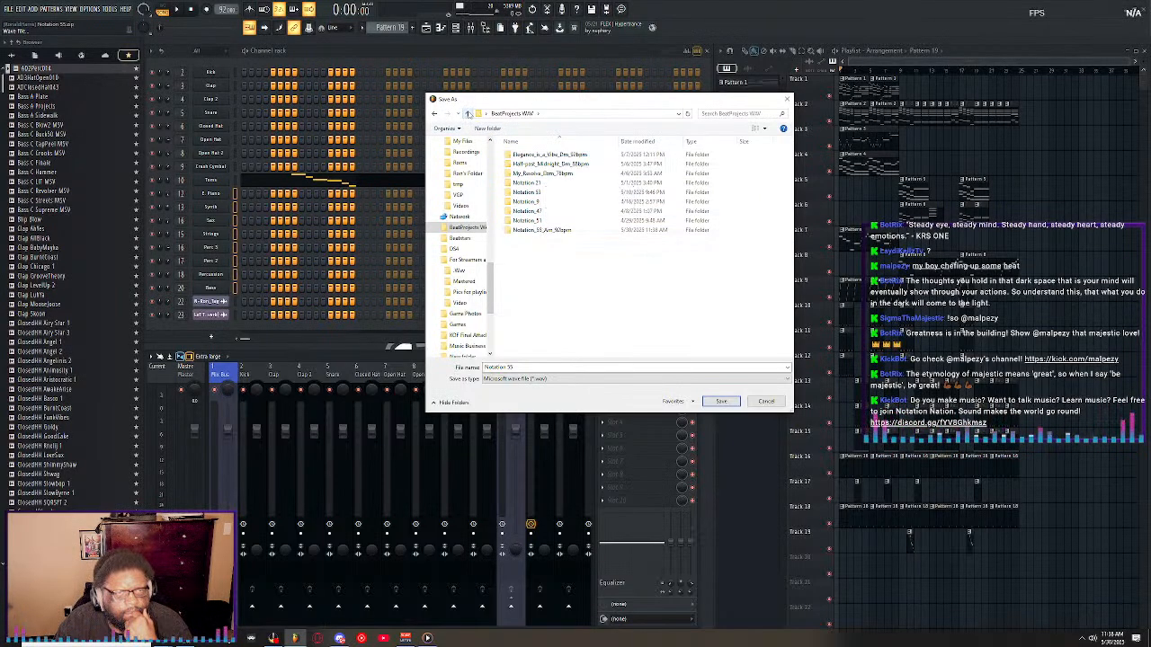
# Copy the new folder's name and use it as the wave file's name, Notation_55_Am_92bpm.
pyautogui.click(544, 230)
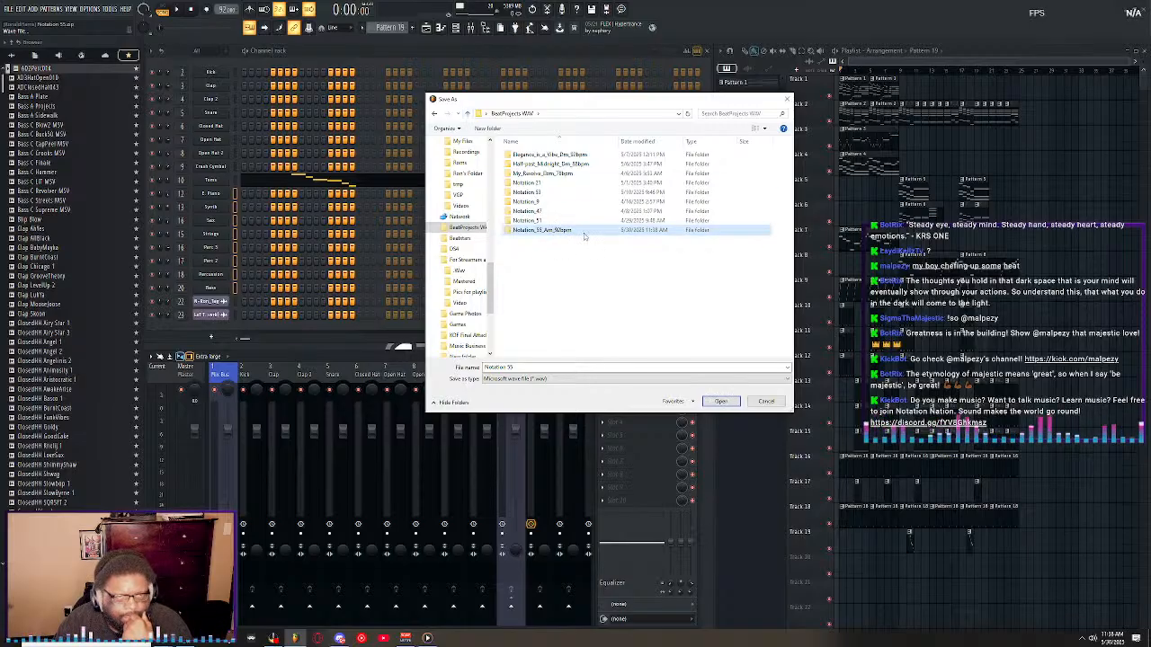
pyautogui.click(584, 230)
pyautogui.hotkey('ctrl', 'c')
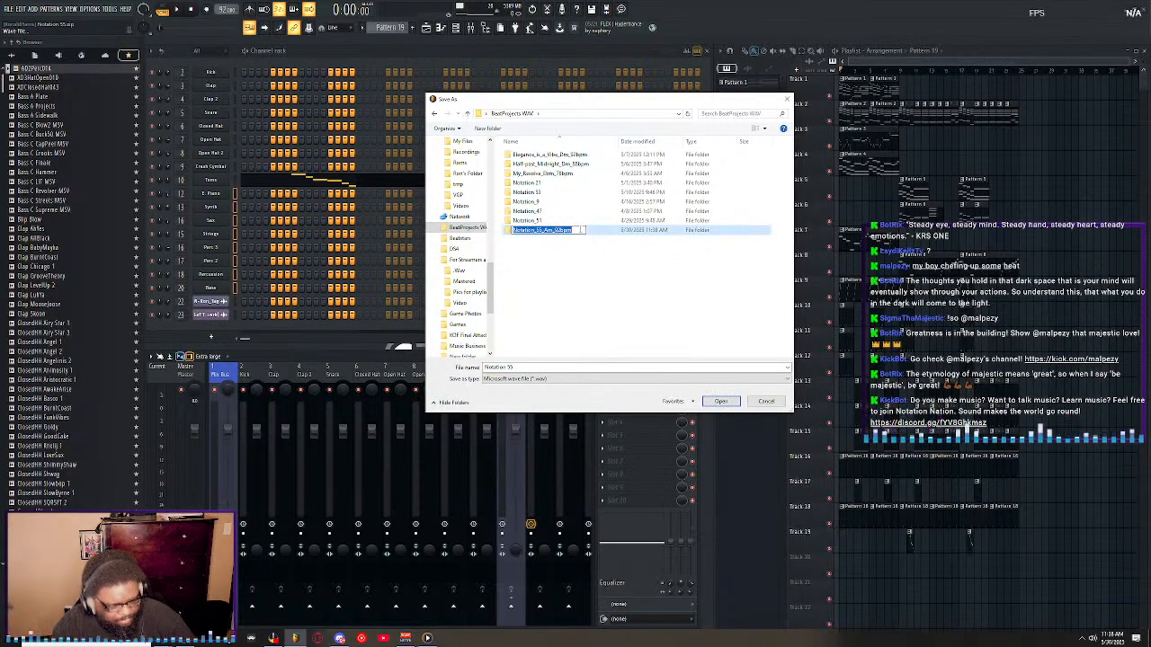
pyautogui.click(538, 367)
pyautogui.hotkey('ctrl', 'v')
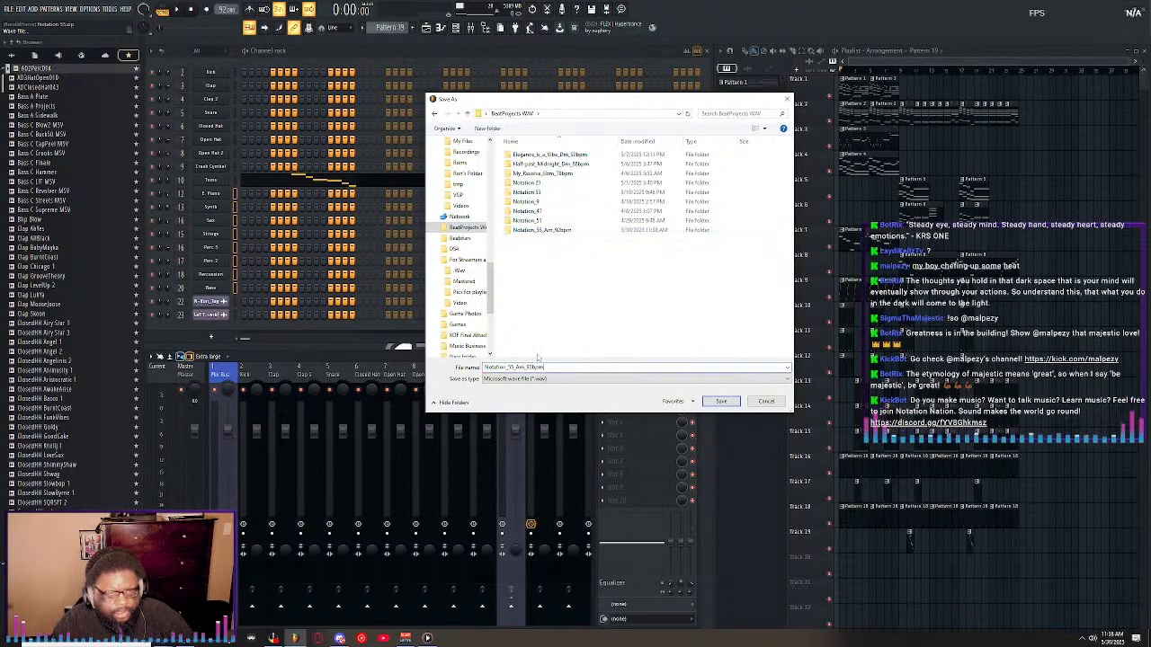
# Save the wave file inside the Notation_55_Am_92bpm folder and start rendering the full song.
pyautogui.doubleClick(539, 231)
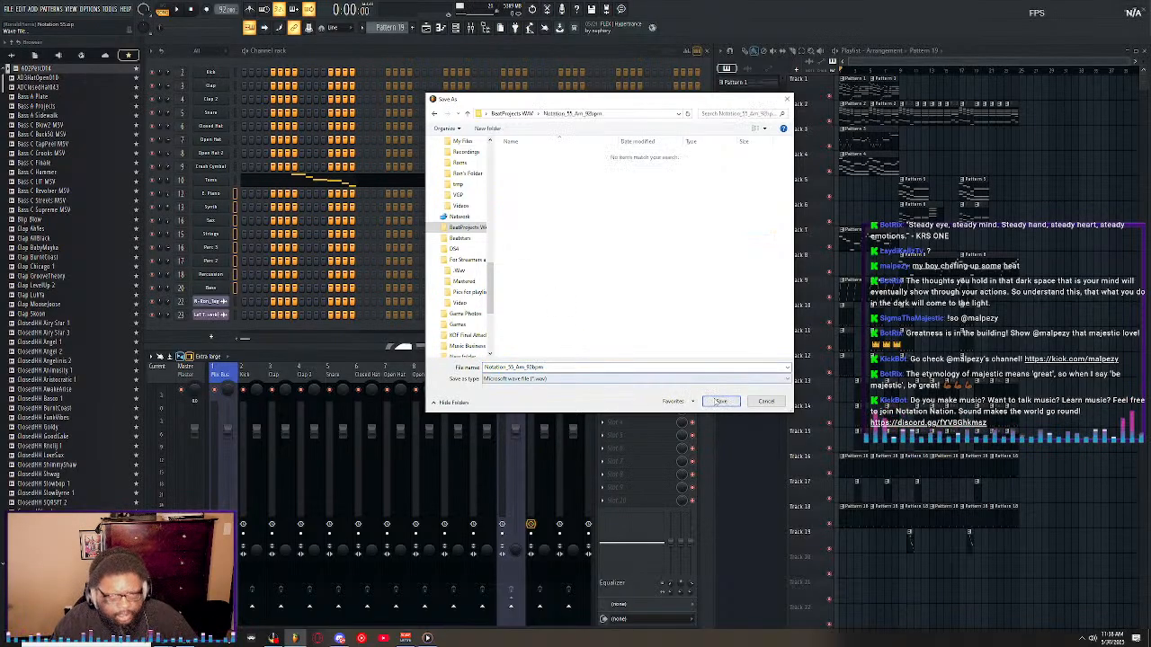
pyautogui.click(721, 402)
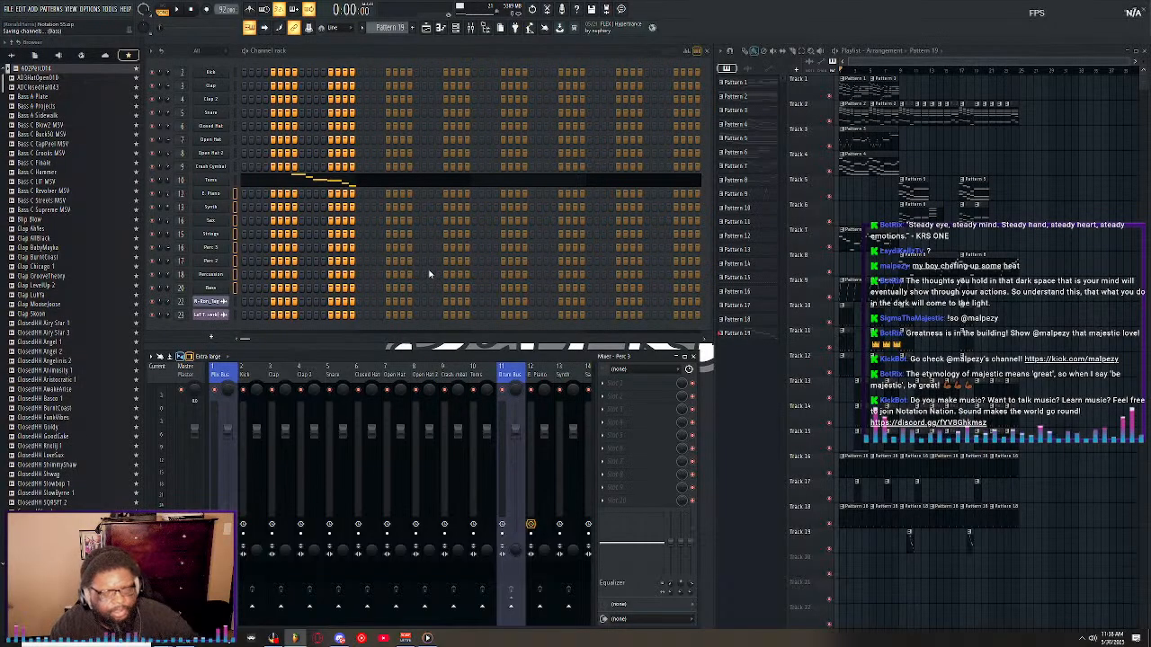
pyautogui.click(574, 367)
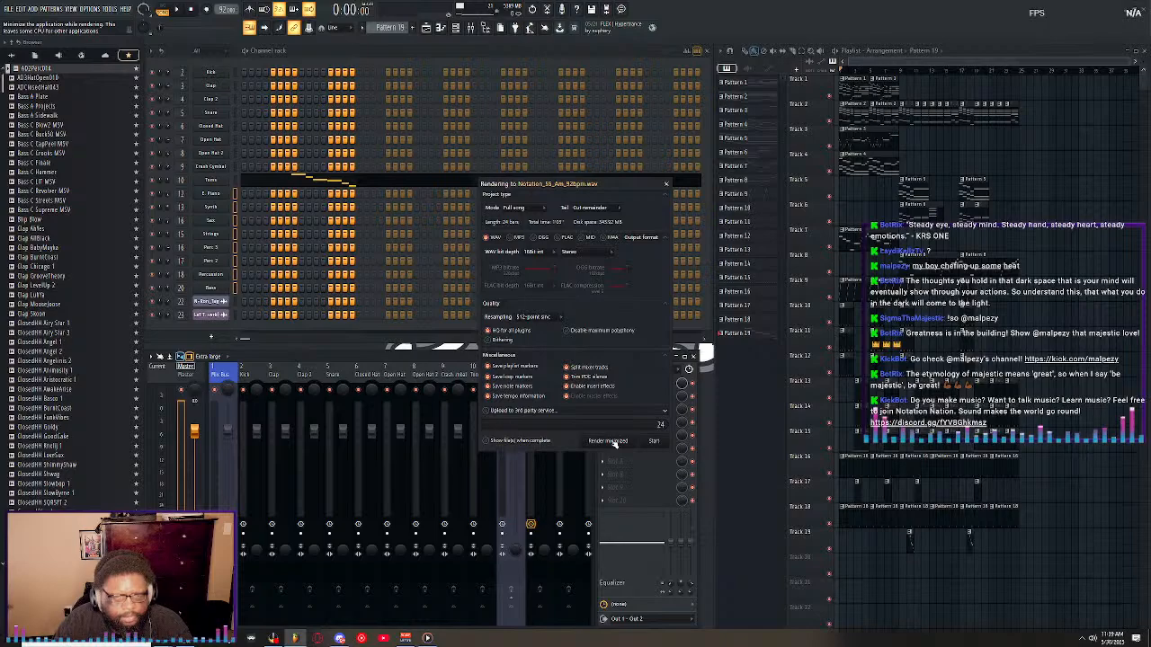
pyautogui.click(654, 442)
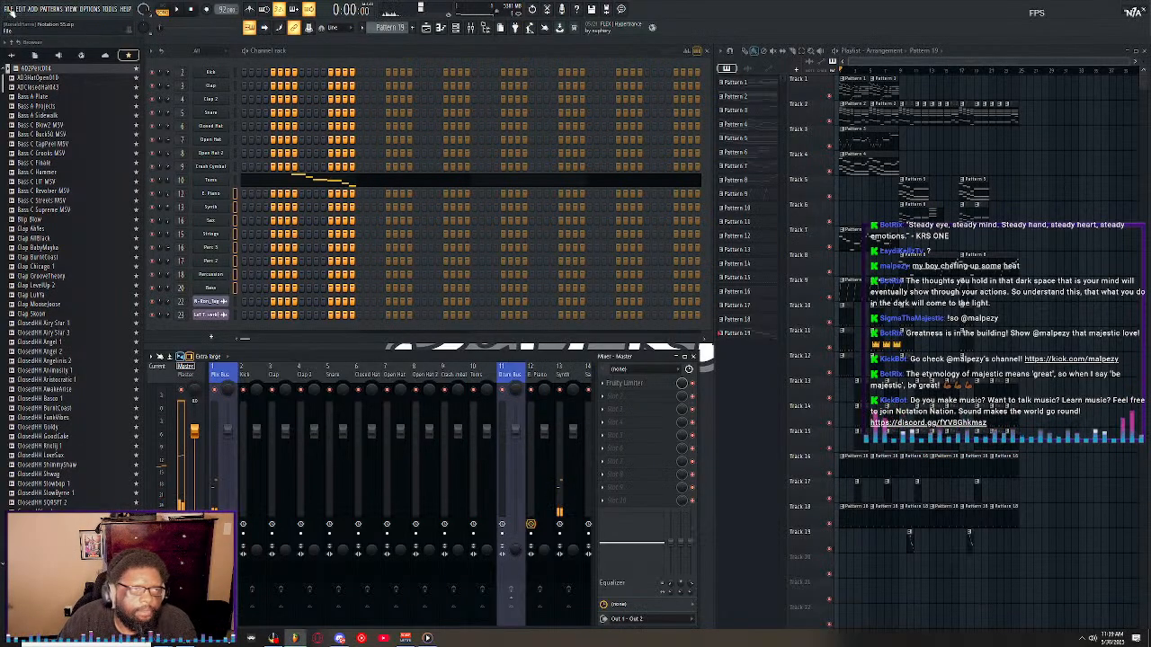
# Open the Notation 54 project and select the Master track in the mixer.
pyautogui.click(10, 9)
pyautogui.click(34, 42)
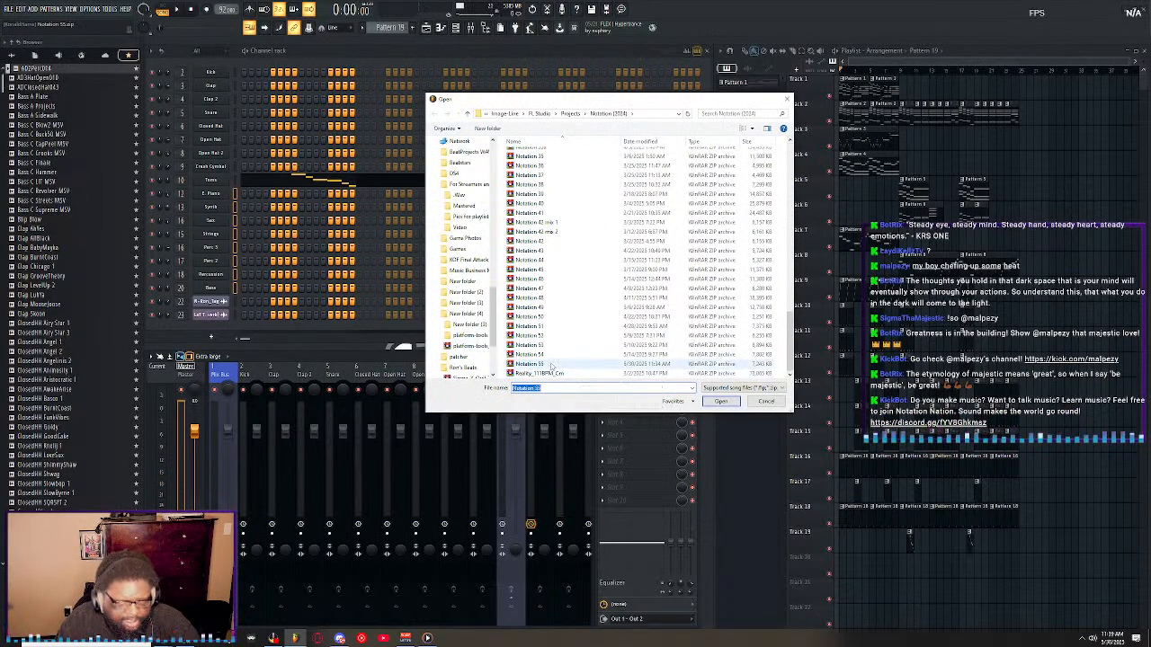
pyautogui.doubleClick(553, 362)
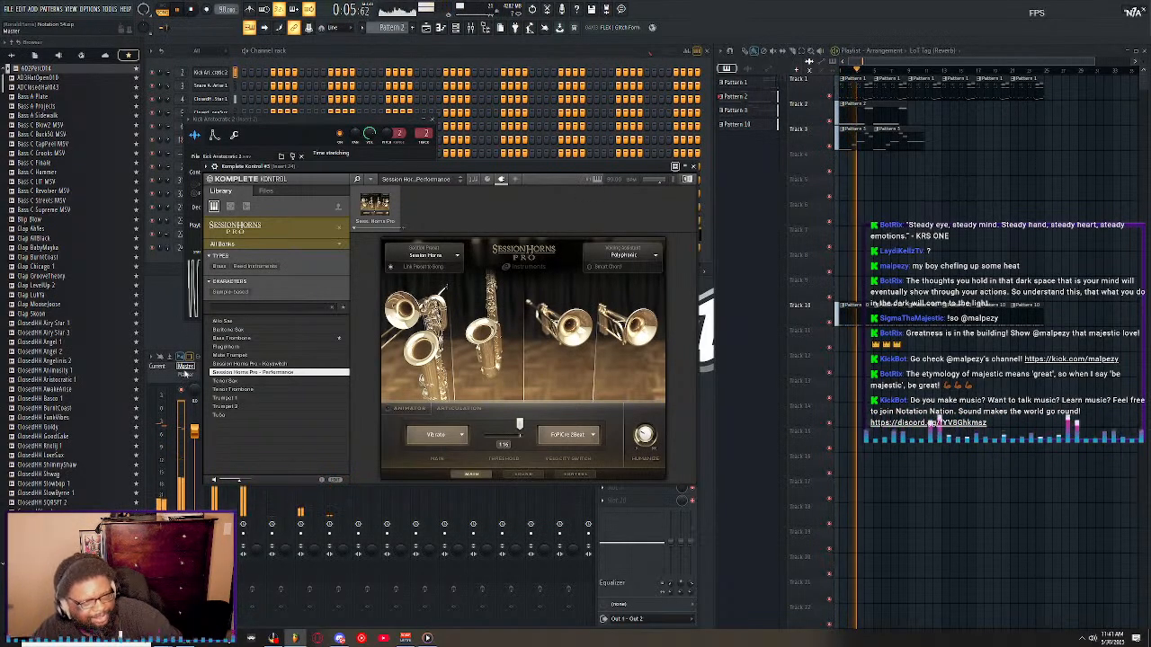
pyautogui.click(186, 370)
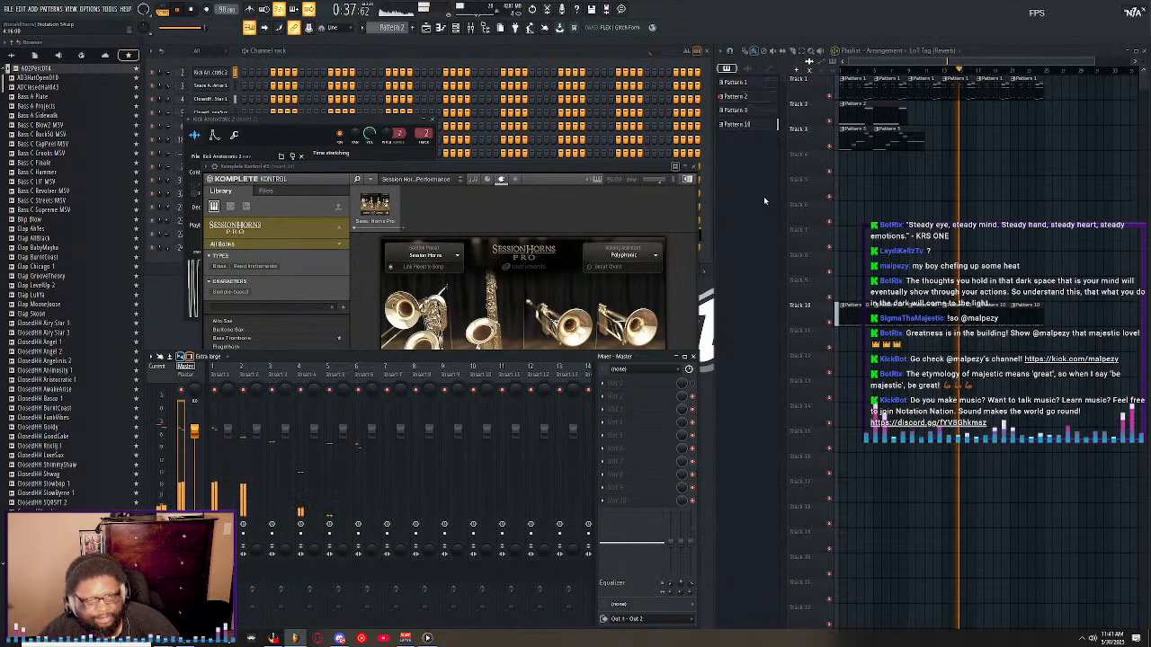
# Replay the song from the start and examine Pattern 2's notes and the Komplete Kontrol #2 instrument that plays them.
pyautogui.click(520, 50)
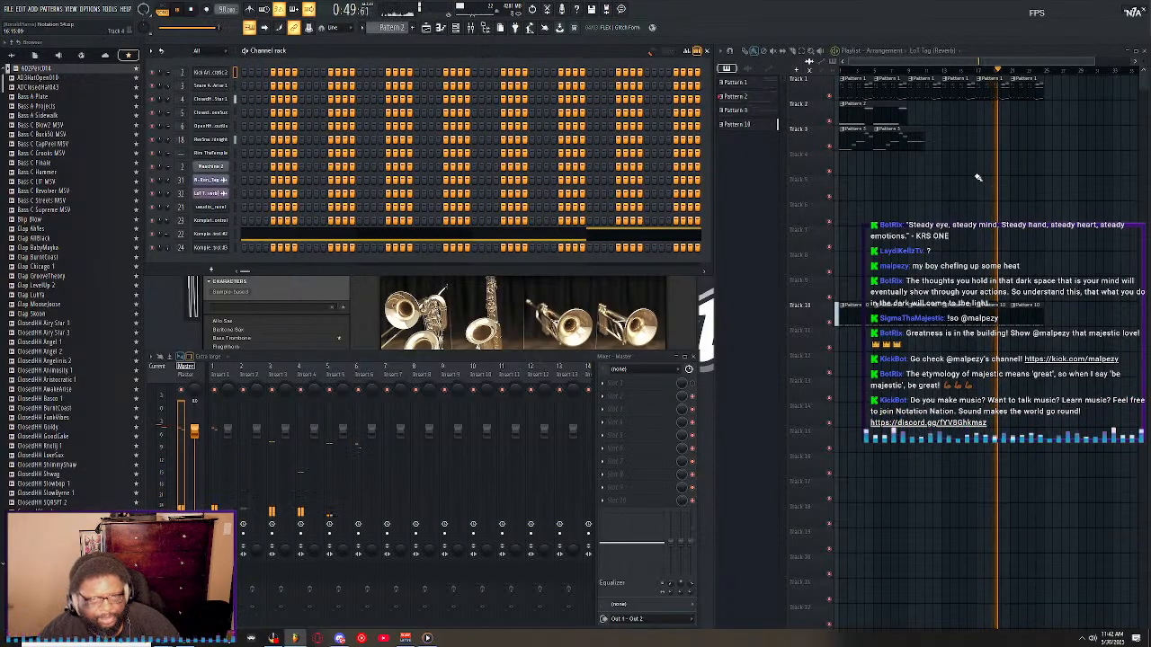
pyautogui.click(841, 70)
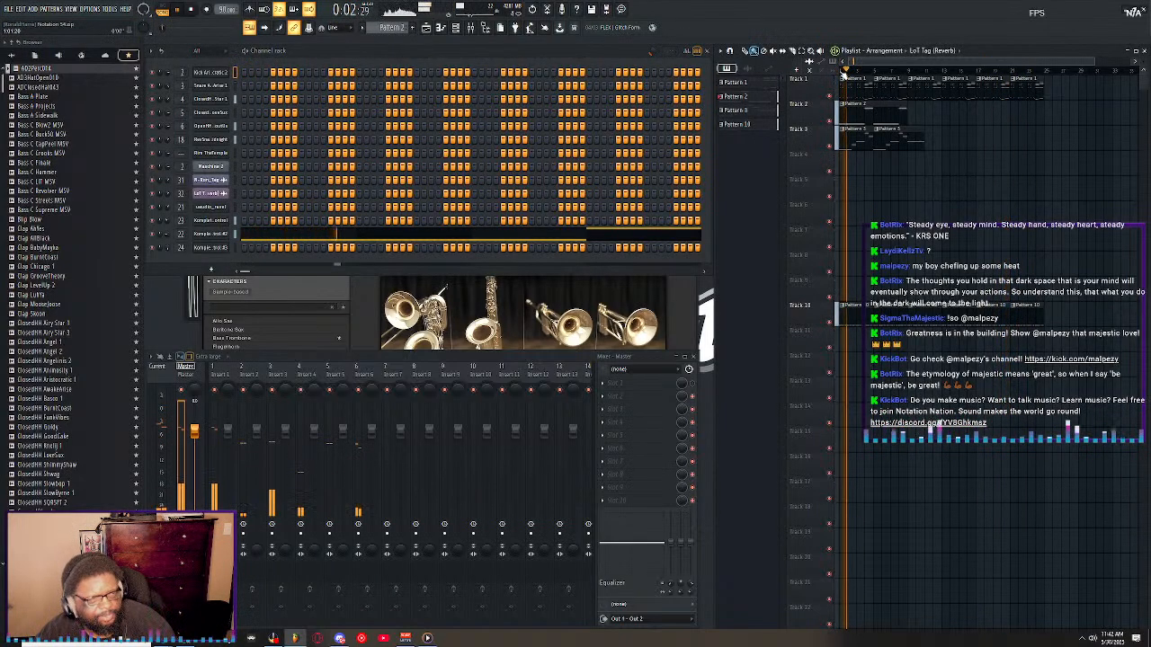
pyautogui.doubleClick(865, 119)
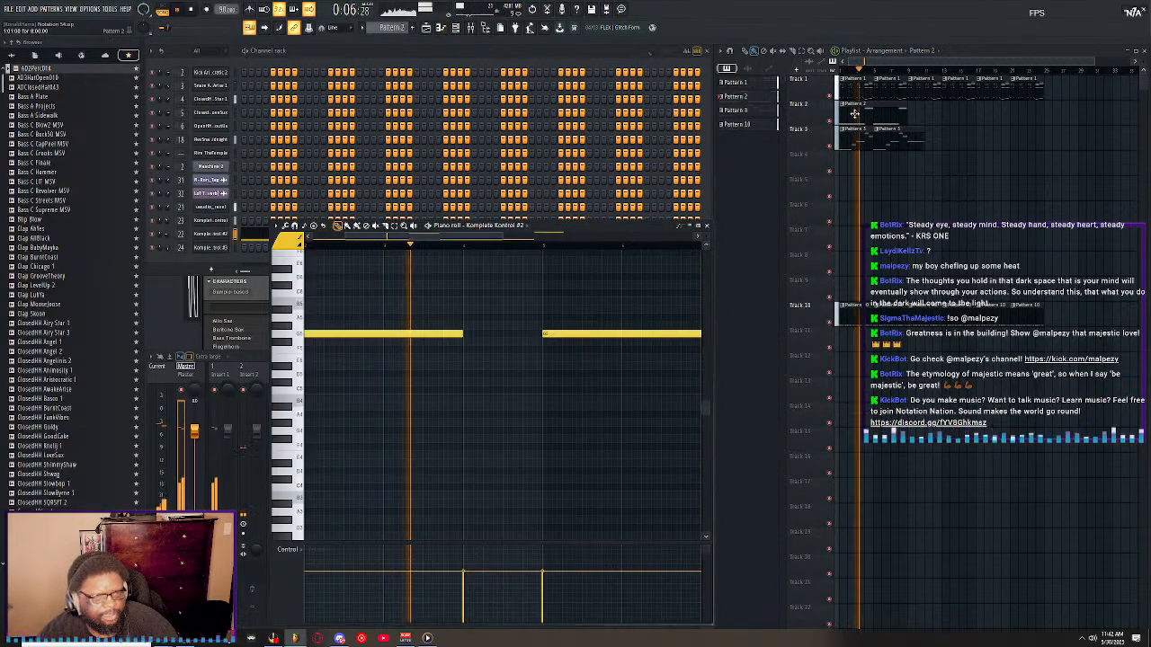
pyautogui.click(214, 237)
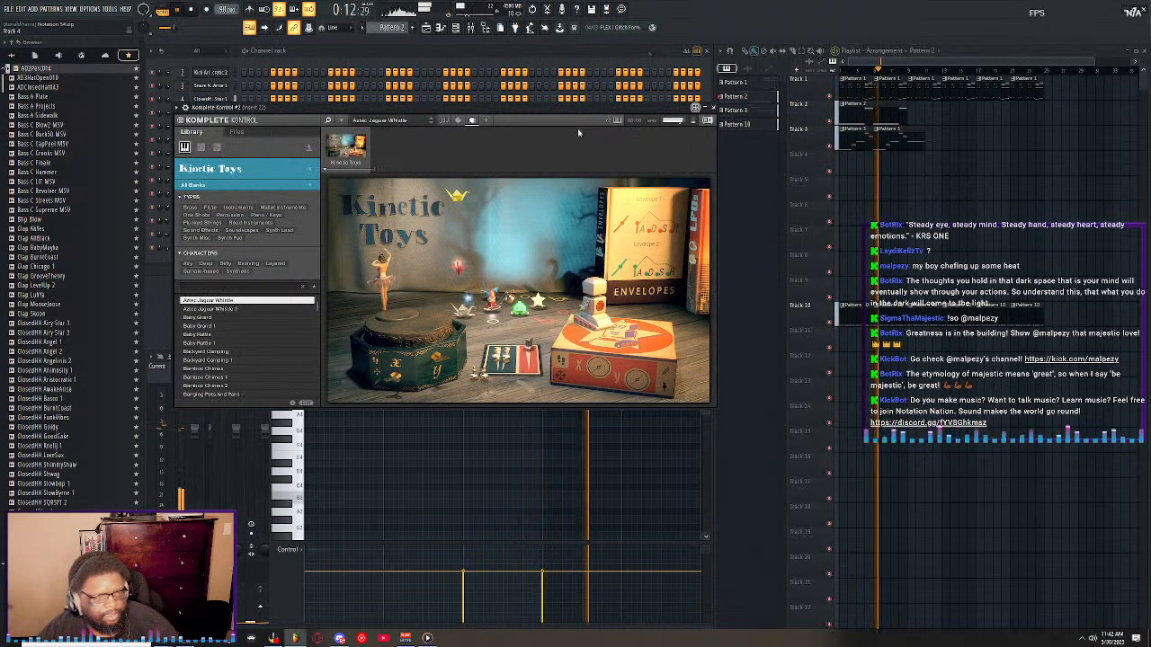
# Restart the song and examine Pattern 1's notes in the piano roll.
pyautogui.click(191, 9)
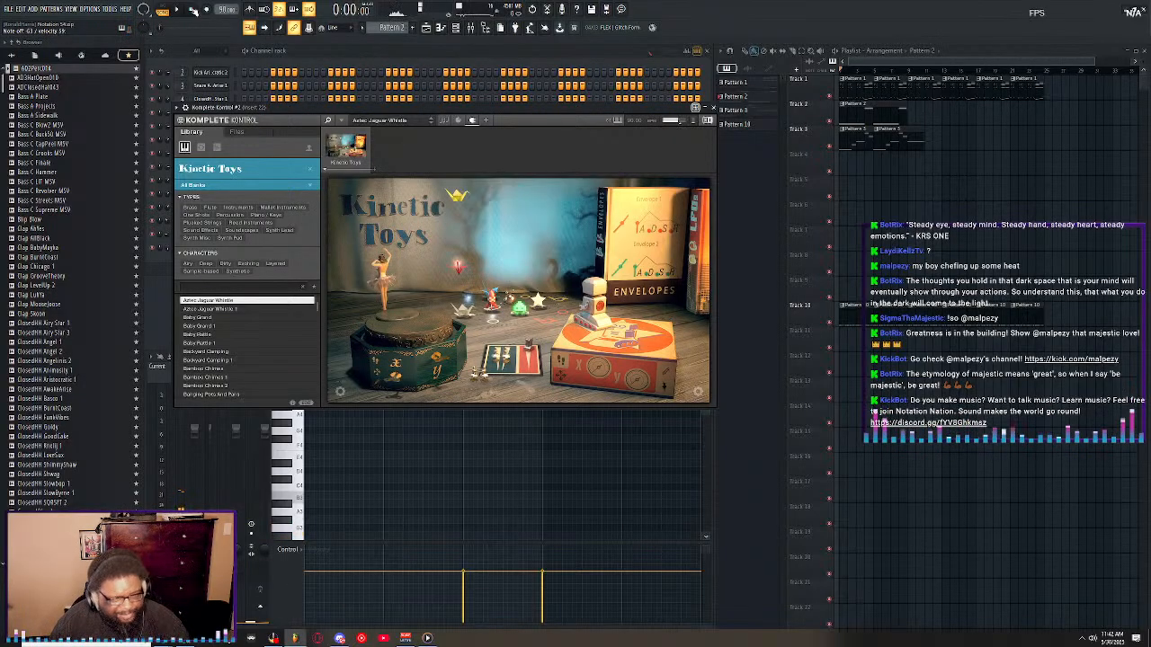
pyautogui.click(181, 10)
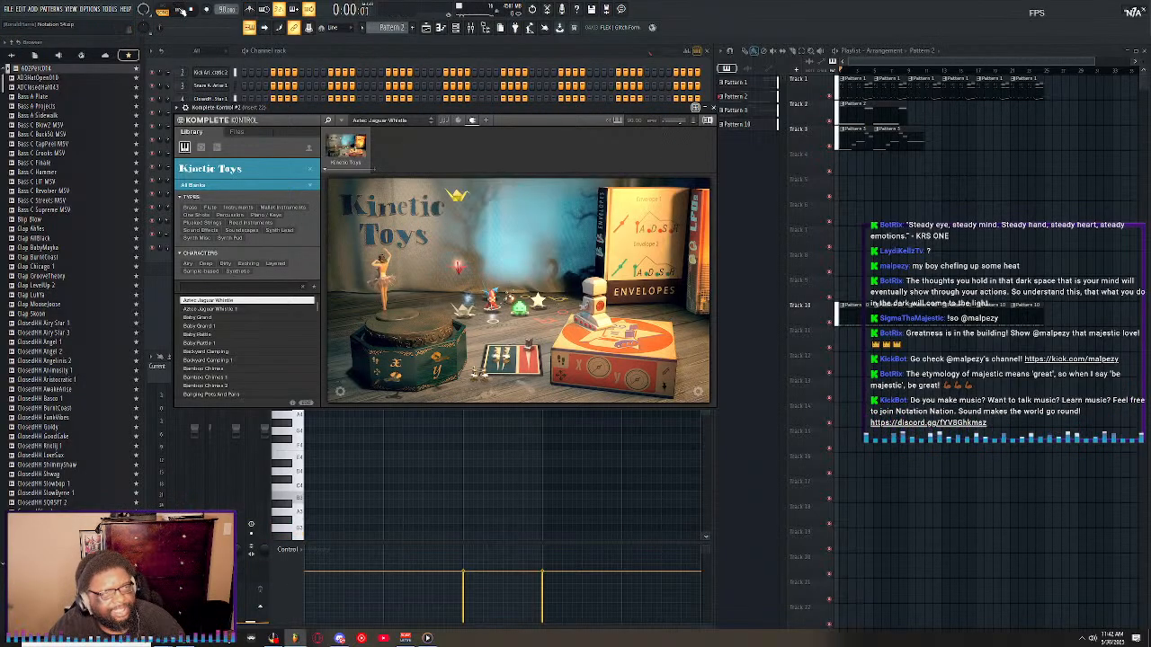
pyautogui.click(314, 56)
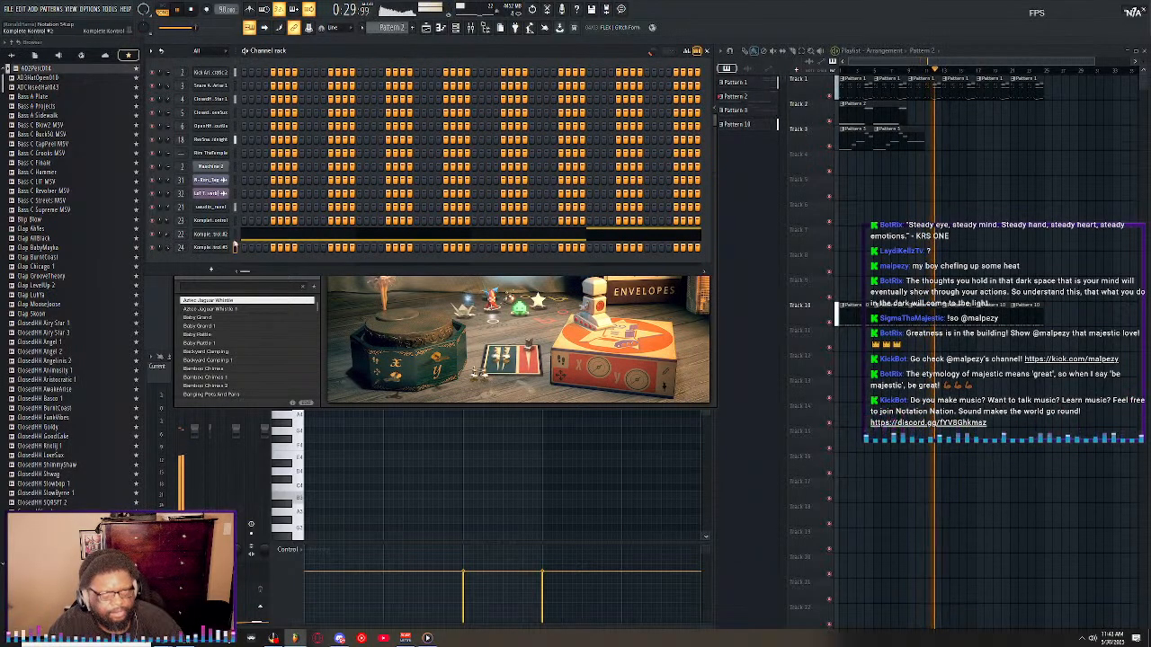
pyautogui.doubleClick(847, 87)
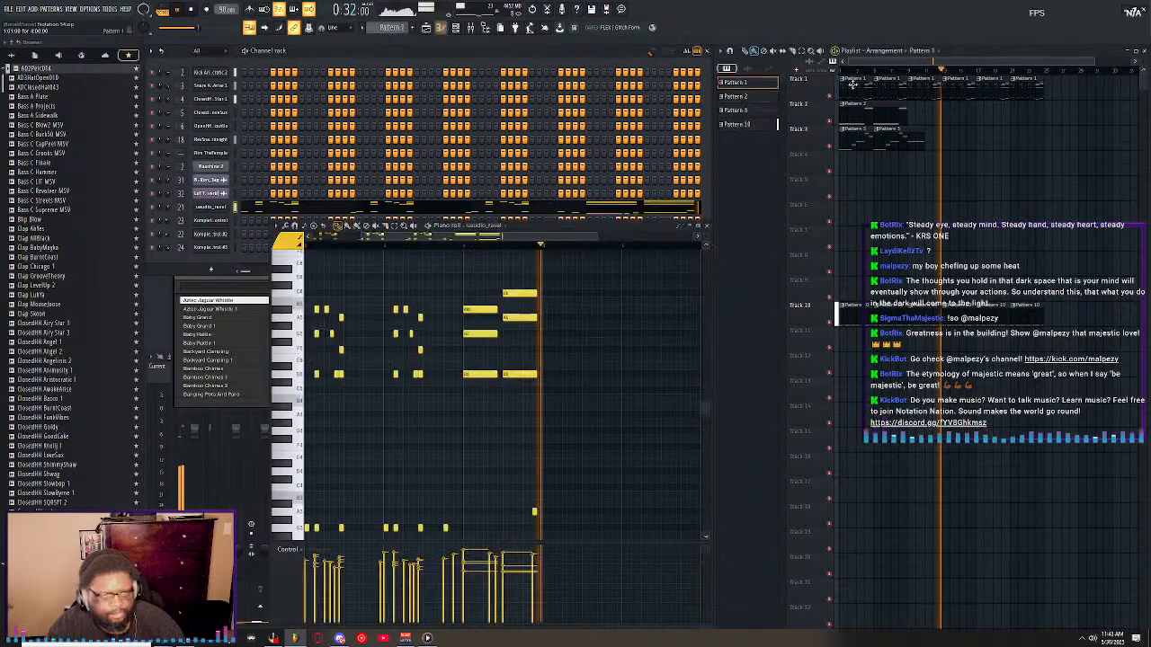
pyautogui.moveTo(593, 240); pyautogui.dragTo(493, 236)
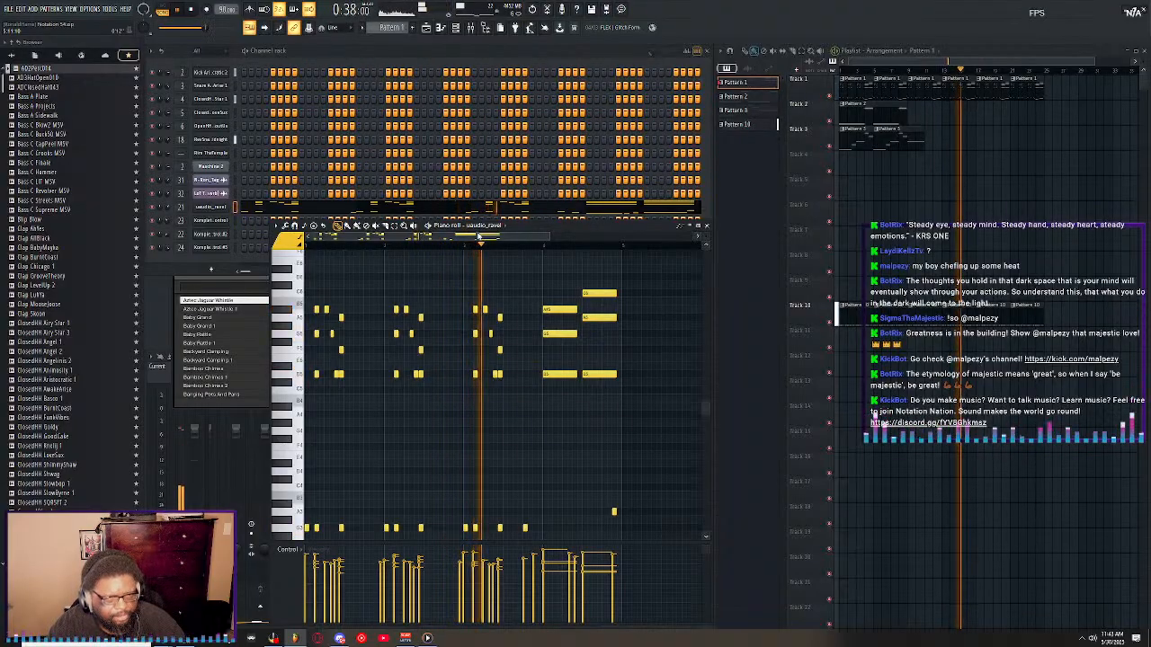
pyautogui.click(706, 226)
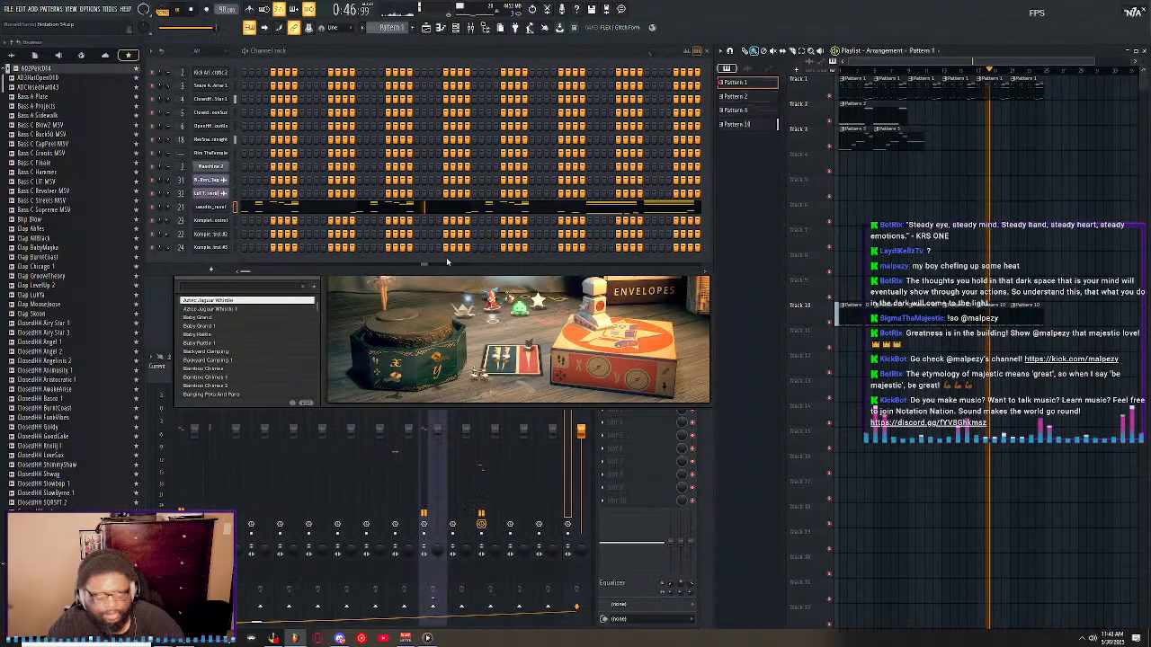
# Open the Session Horns Pro instrument and examine Pattern 1's notes down to the lowest octaves.
pyautogui.click(231, 249)
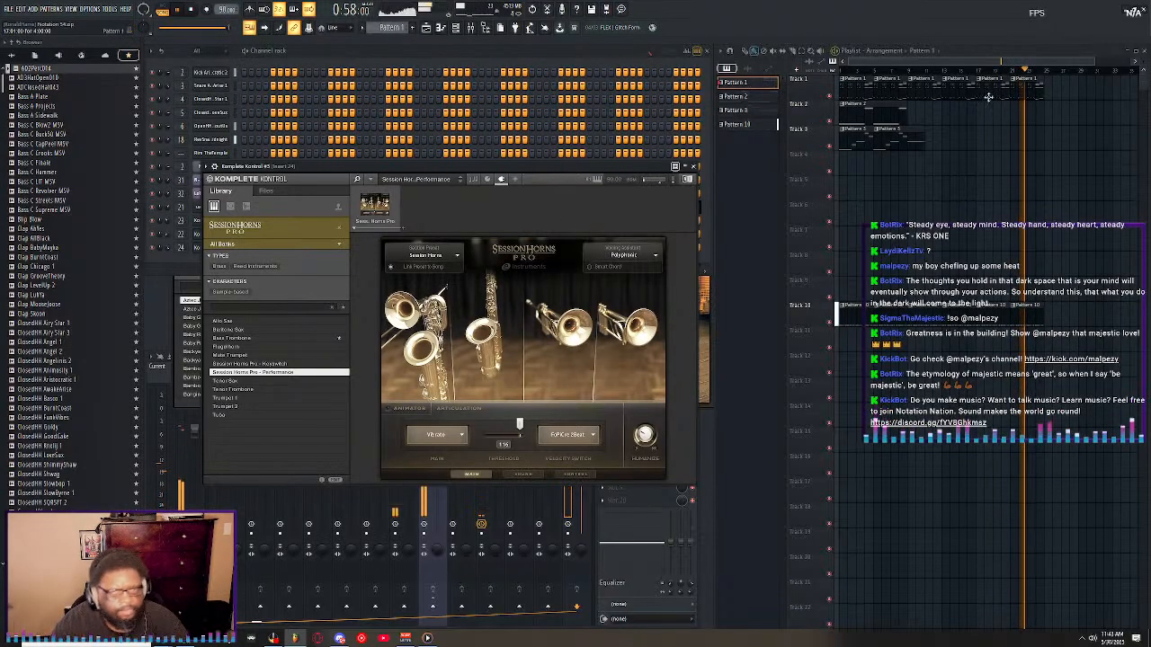
pyautogui.doubleClick(849, 88)
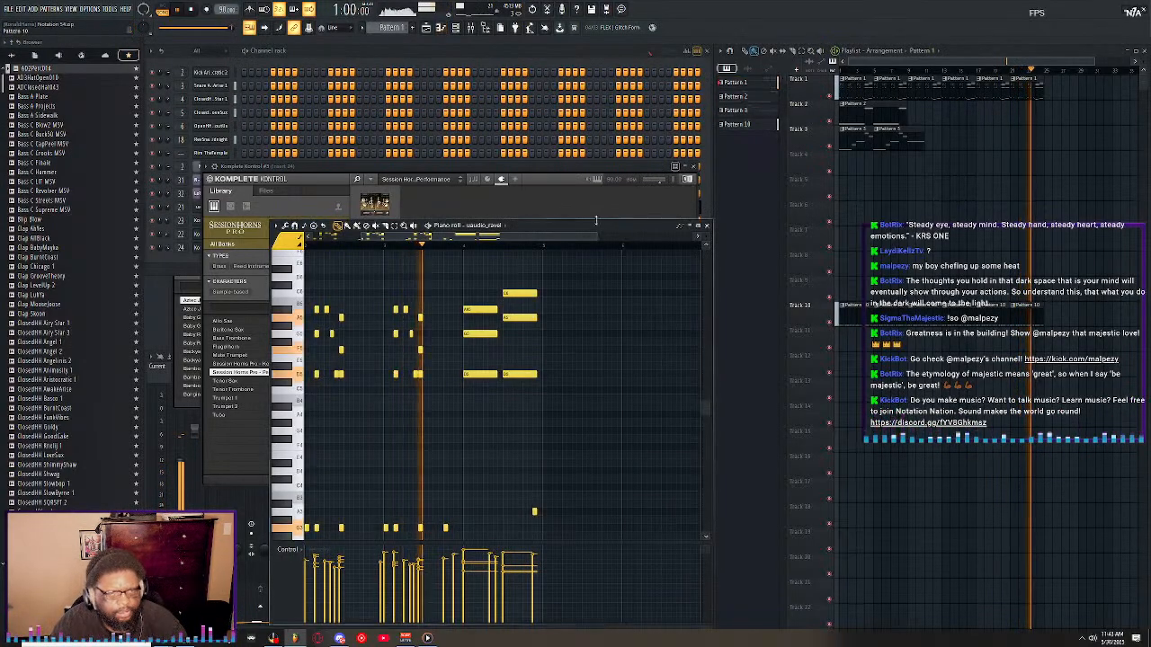
pyautogui.moveTo(503, 237); pyautogui.dragTo(454, 237)
pyautogui.scroll(-3, 488, 323)
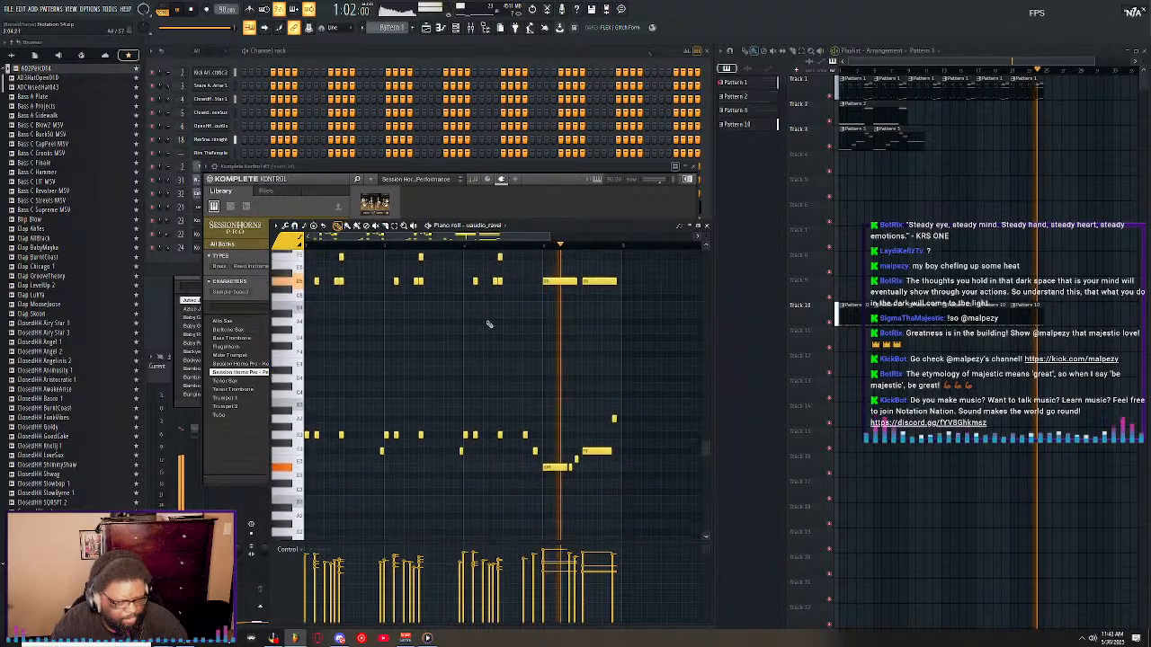
pyautogui.scroll(-5, 680, 341)
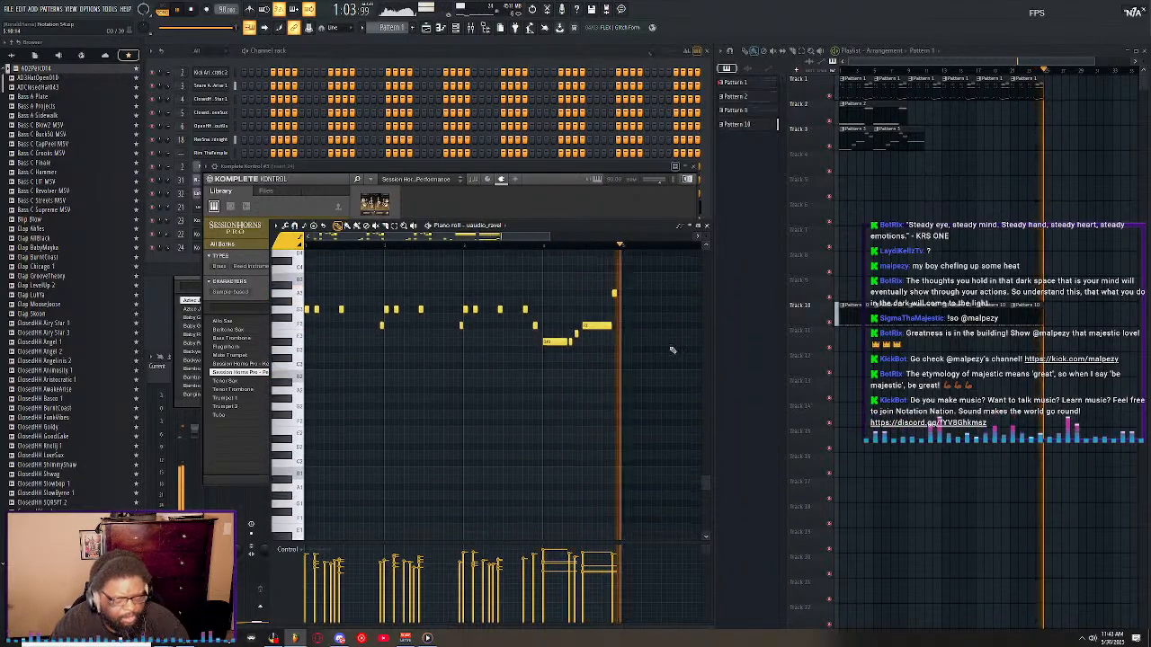
pyautogui.scroll(5, 683, 356)
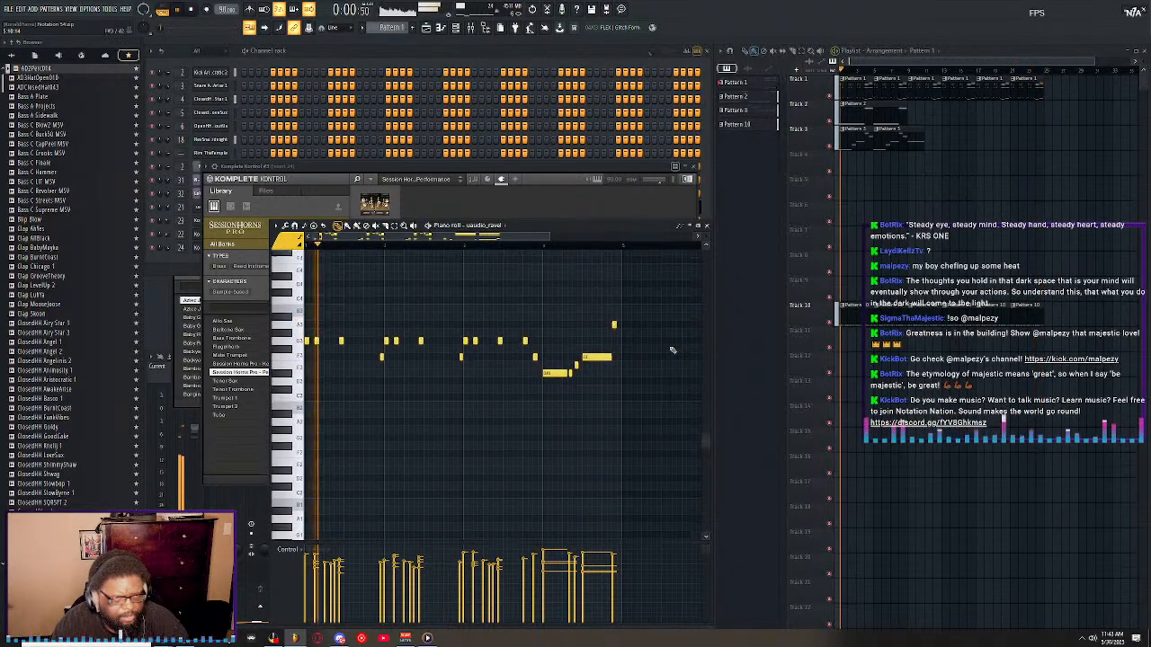
pyautogui.click(707, 225)
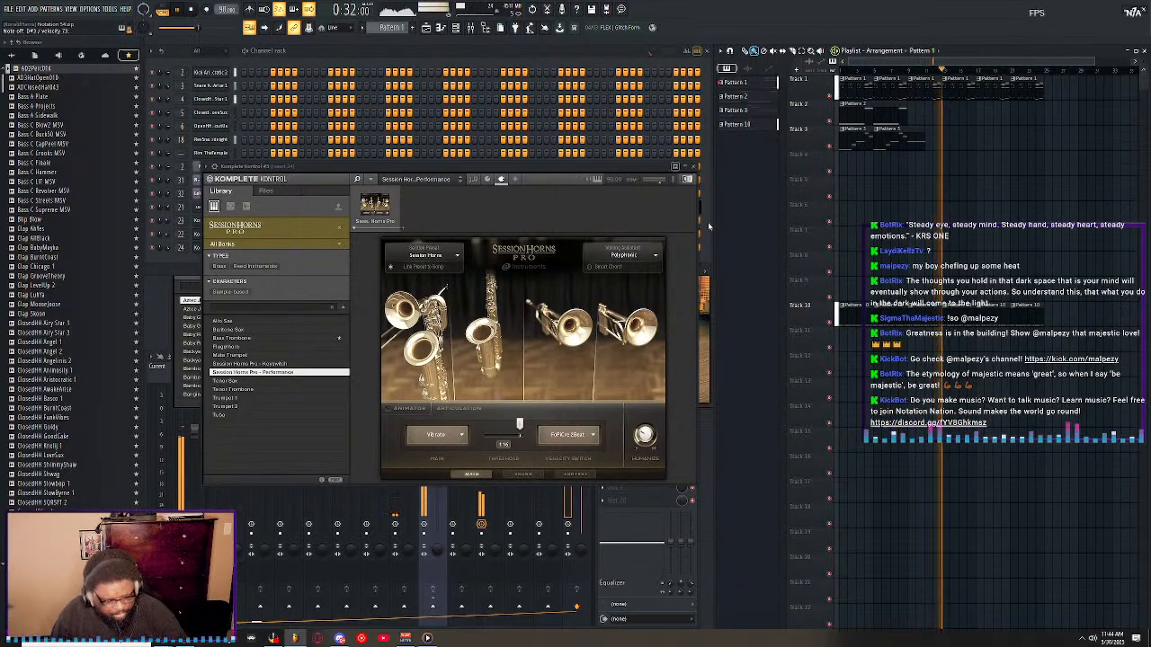
# Restart the song from the beginning and return to the Channel rack at the Session Horns Pro channel.
pyautogui.press('space')
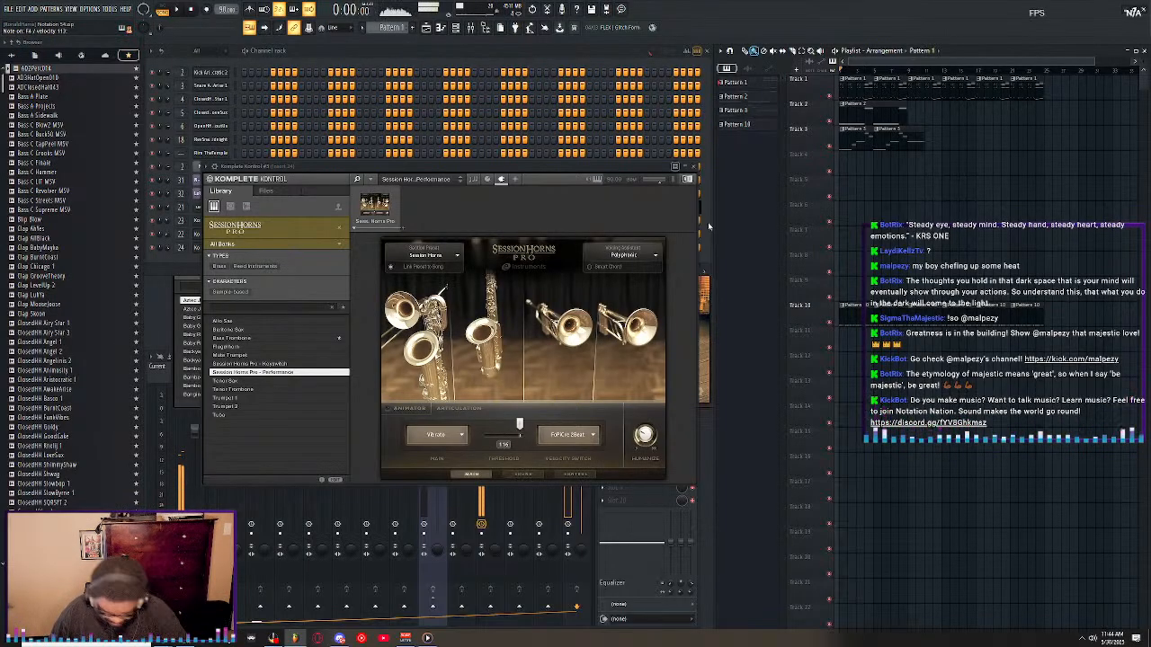
pyautogui.press('space')
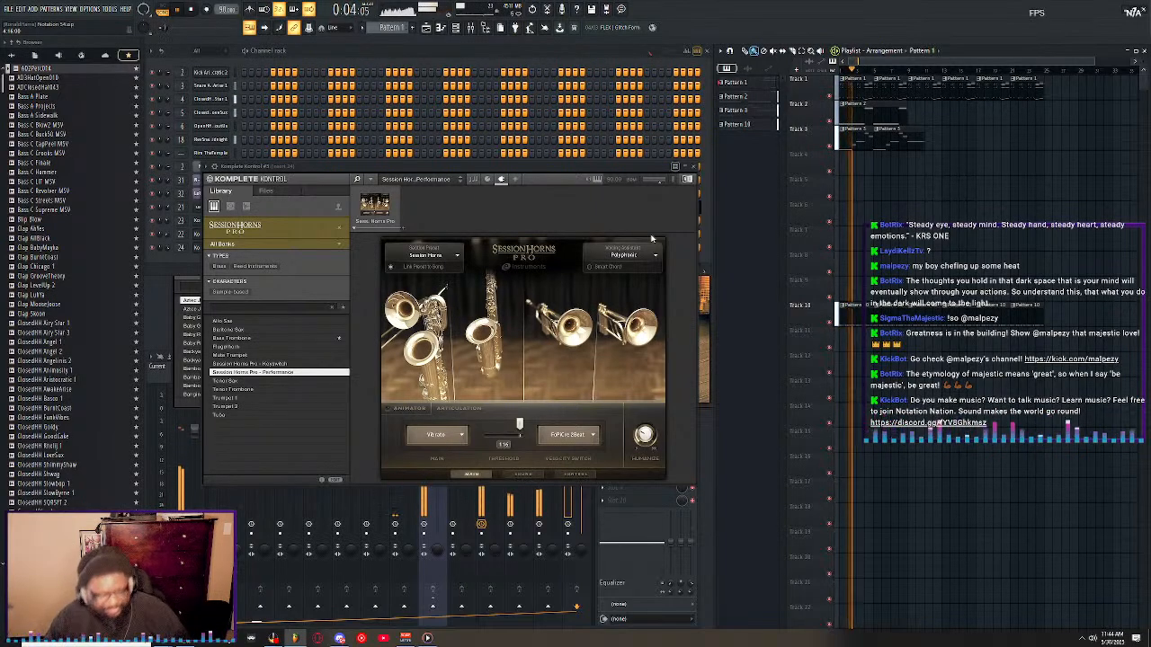
pyautogui.click(232, 251)
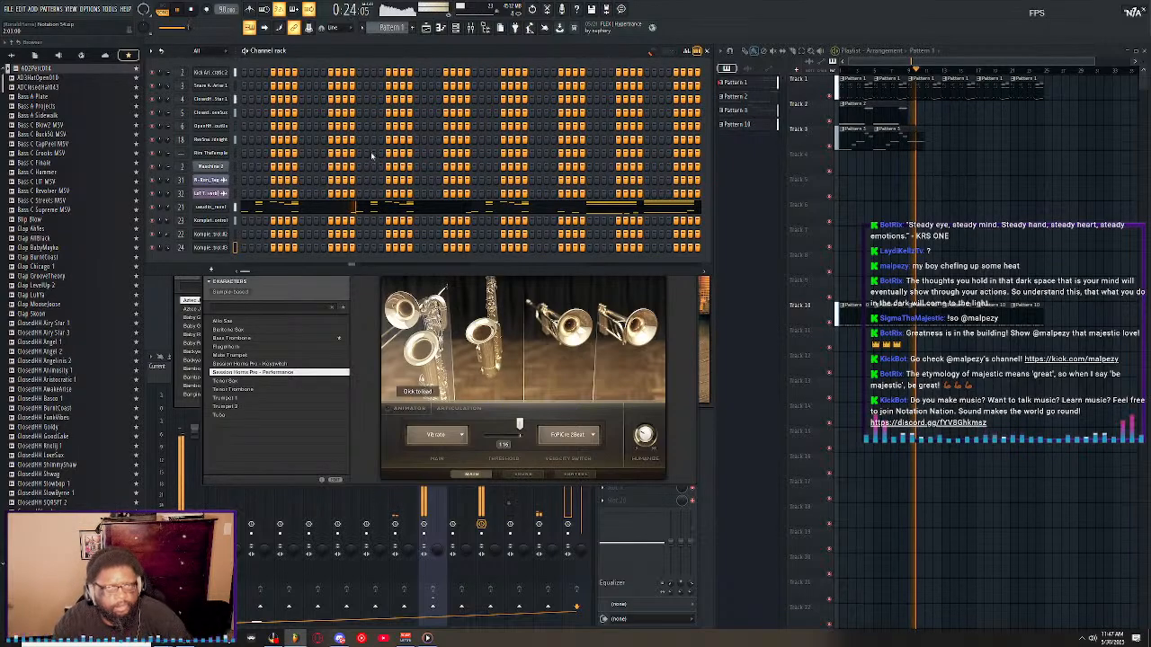
pyautogui.click(8, 10)
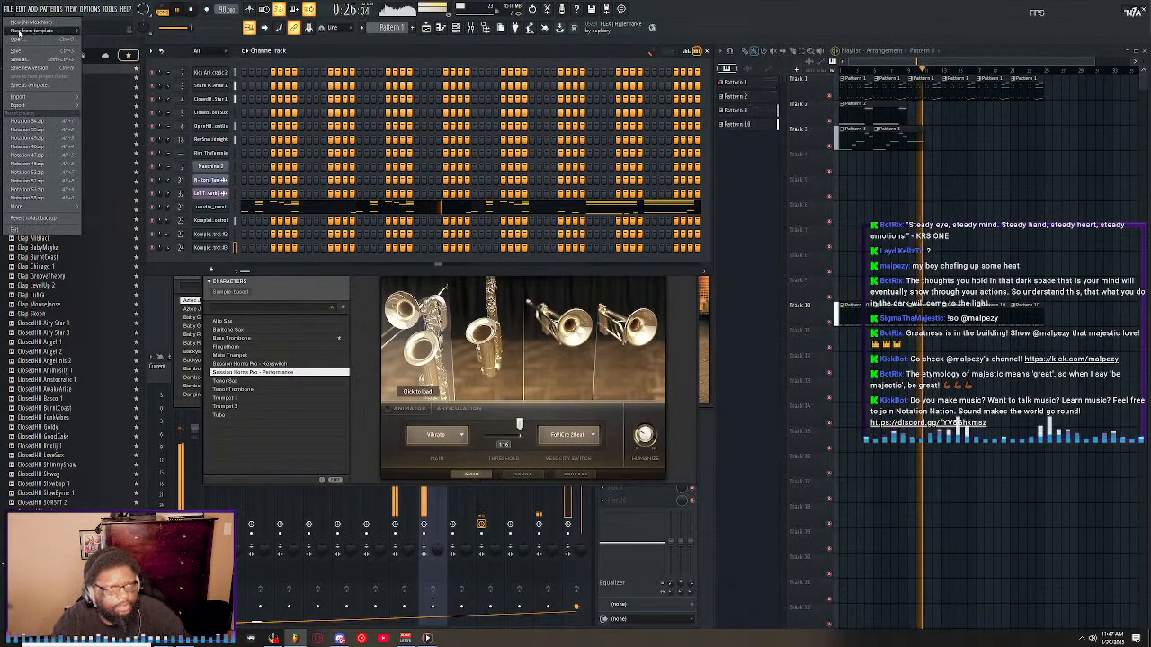
pyautogui.click(30, 42)
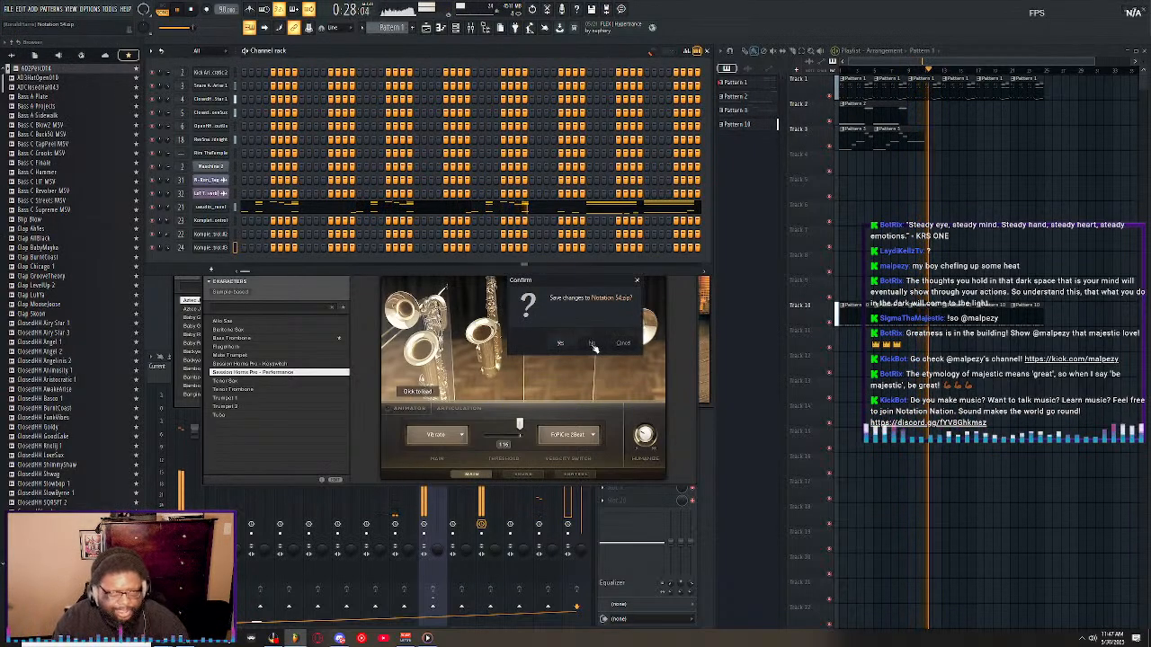
pyautogui.press('Escape')
# Clone the Session Horns Pro channel and switch the clone's library to All Instruments.
pyautogui.rightClick(217, 249)
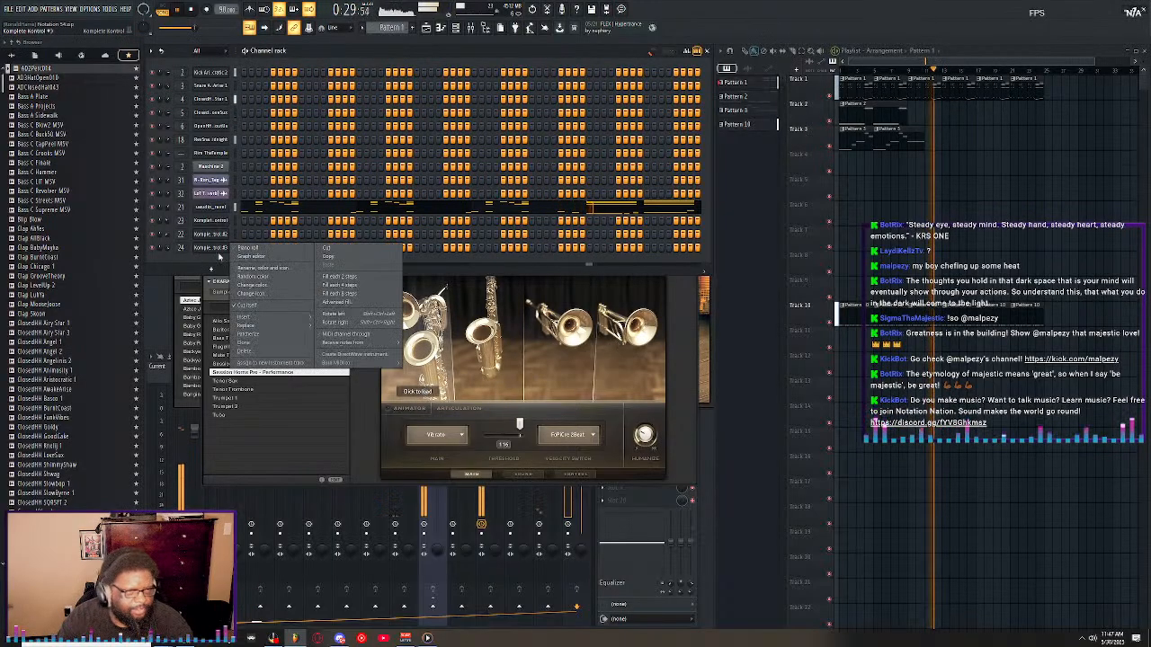
pyautogui.click(254, 344)
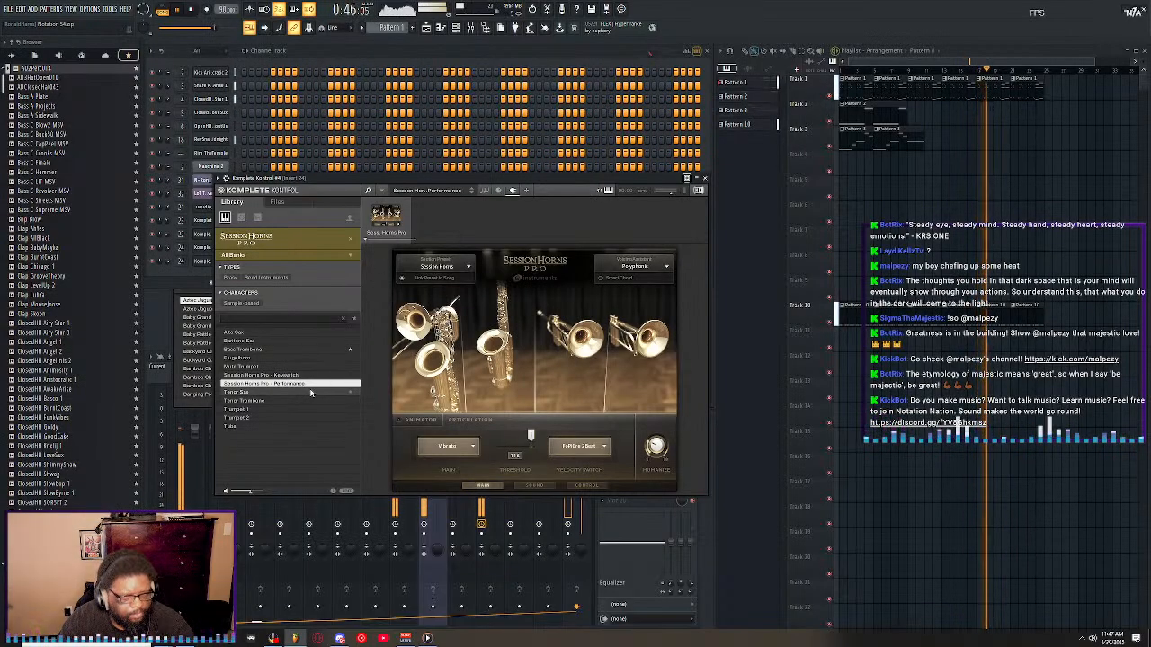
pyautogui.click(351, 258)
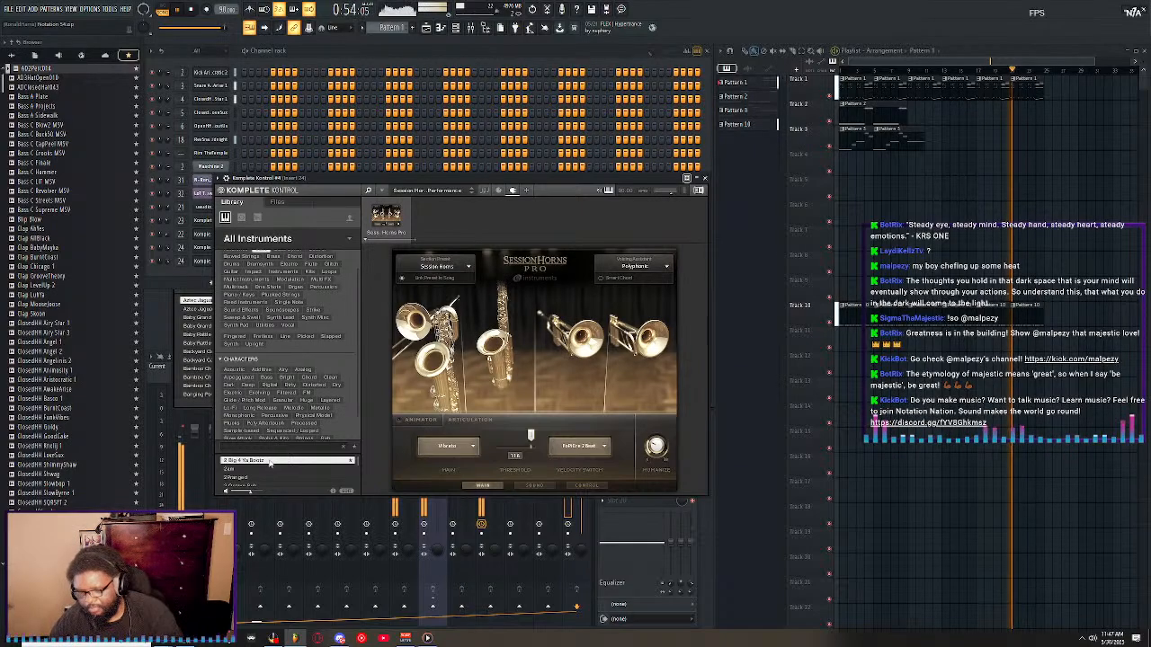
# Browse the All Instruments preset list, going through the bass and 808 sounds as far as A Beautiful Place.
pyautogui.press('Down')
pyautogui.press('Down')
pyautogui.press('Down')
pyautogui.press('Down')
pyautogui.press('Down')
pyautogui.press('Down')
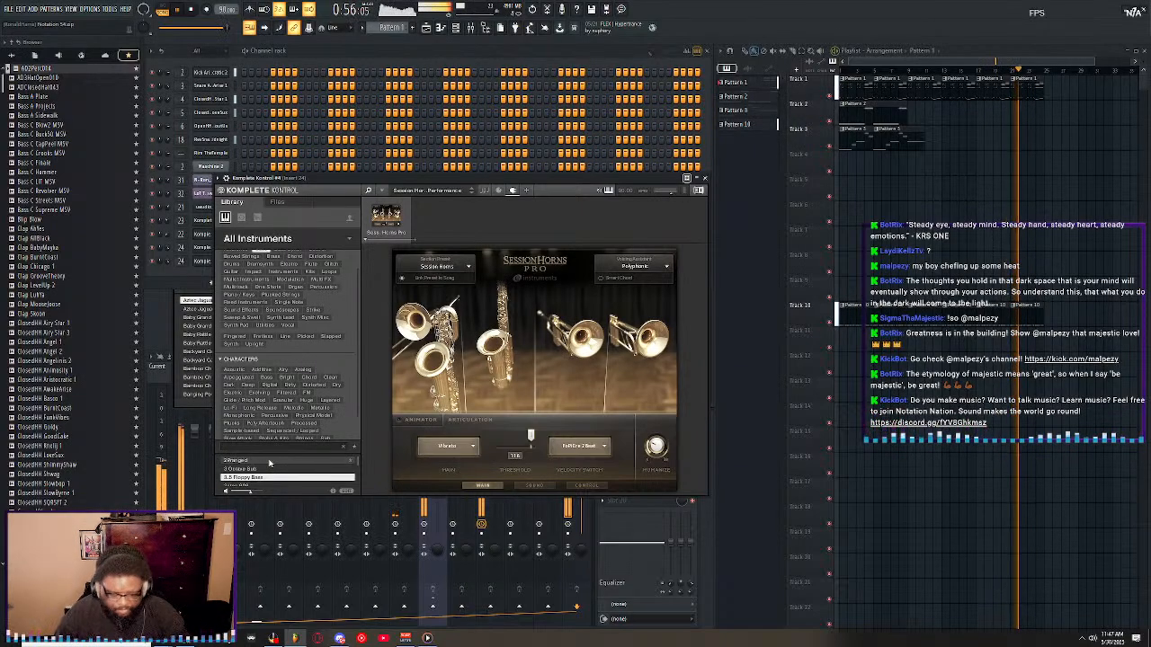
pyautogui.press('Down')
pyautogui.press('Down')
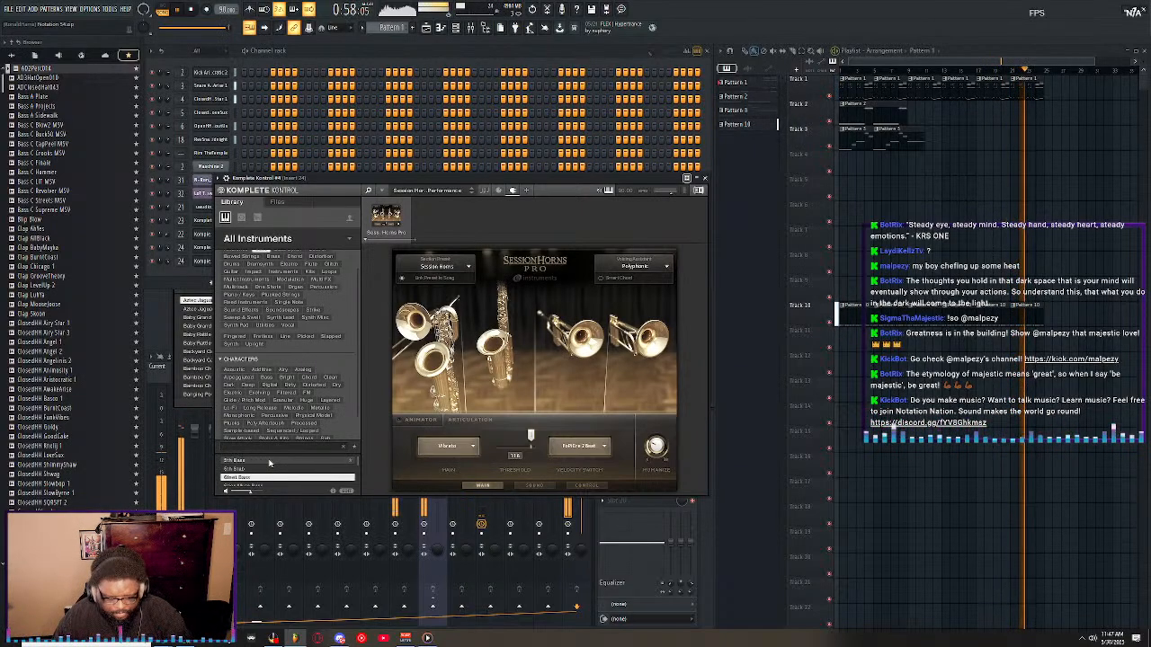
pyautogui.press('Down')
pyautogui.press('Down')
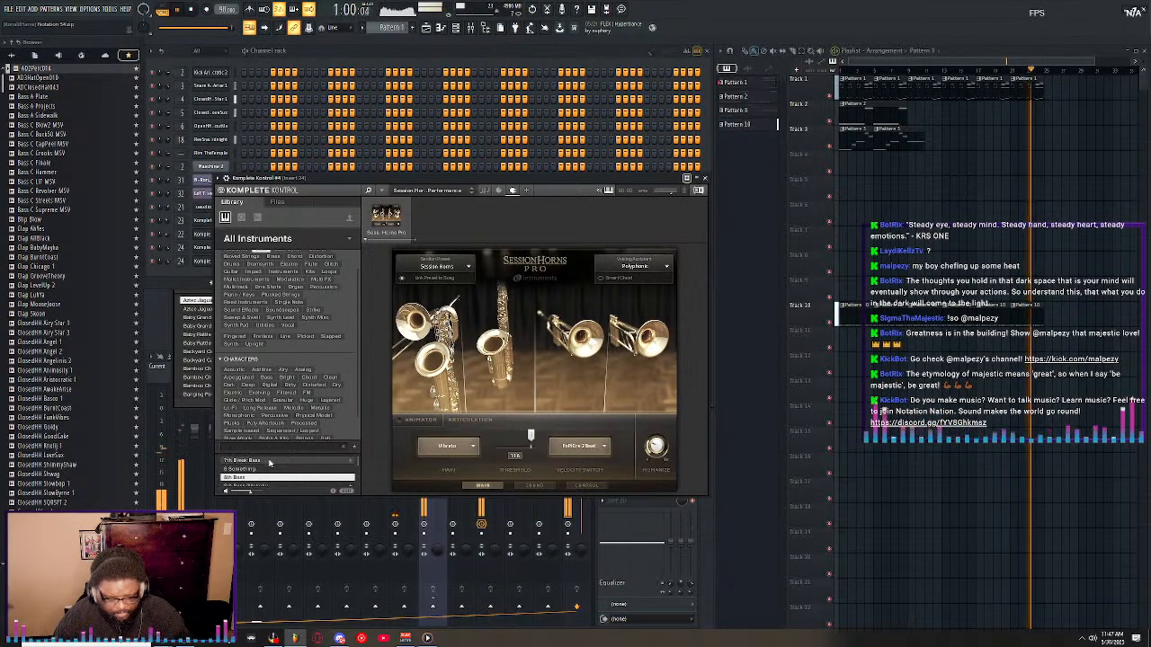
pyautogui.press('Down')
pyautogui.press('Down')
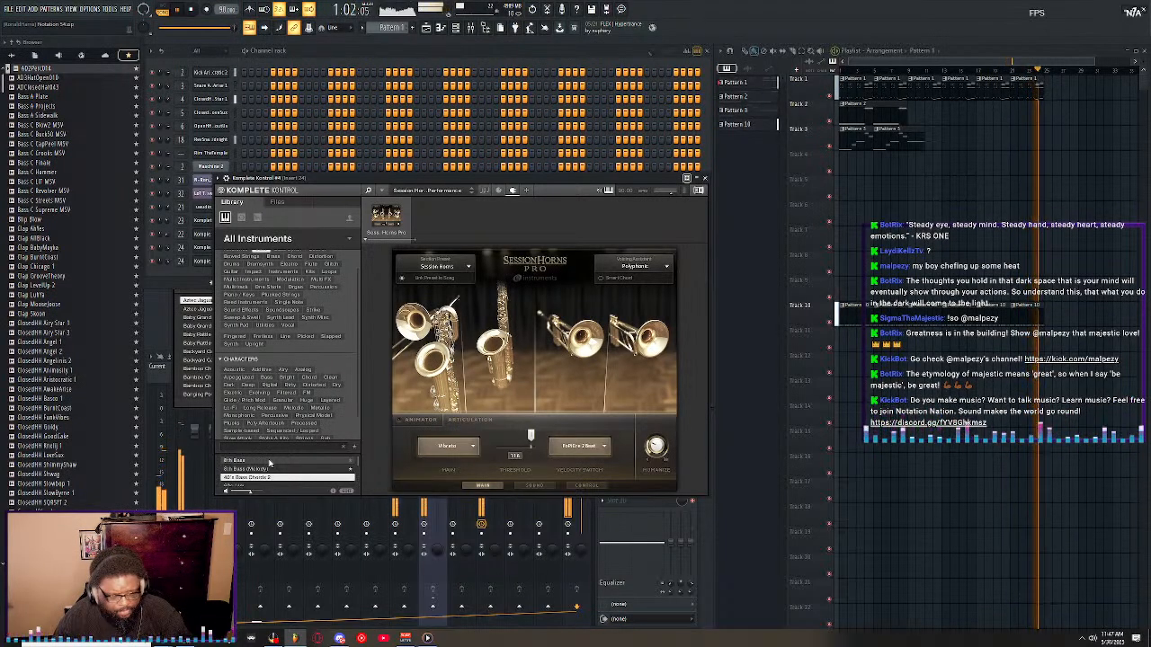
pyautogui.press('Down')
pyautogui.press('Down')
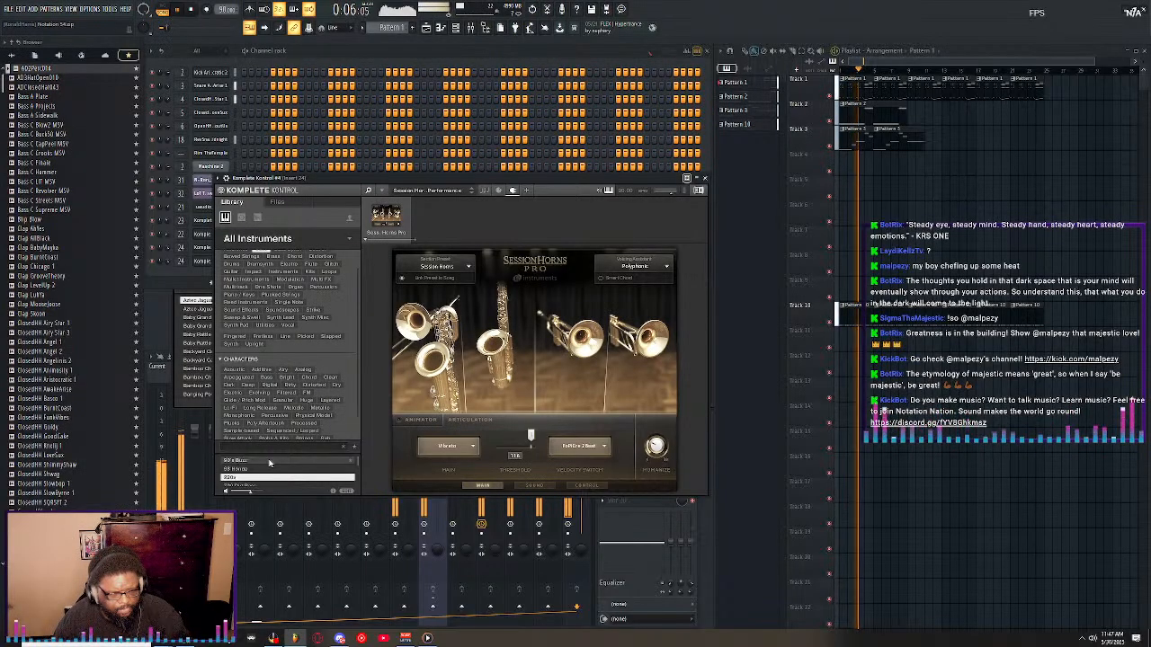
pyautogui.press('Down')
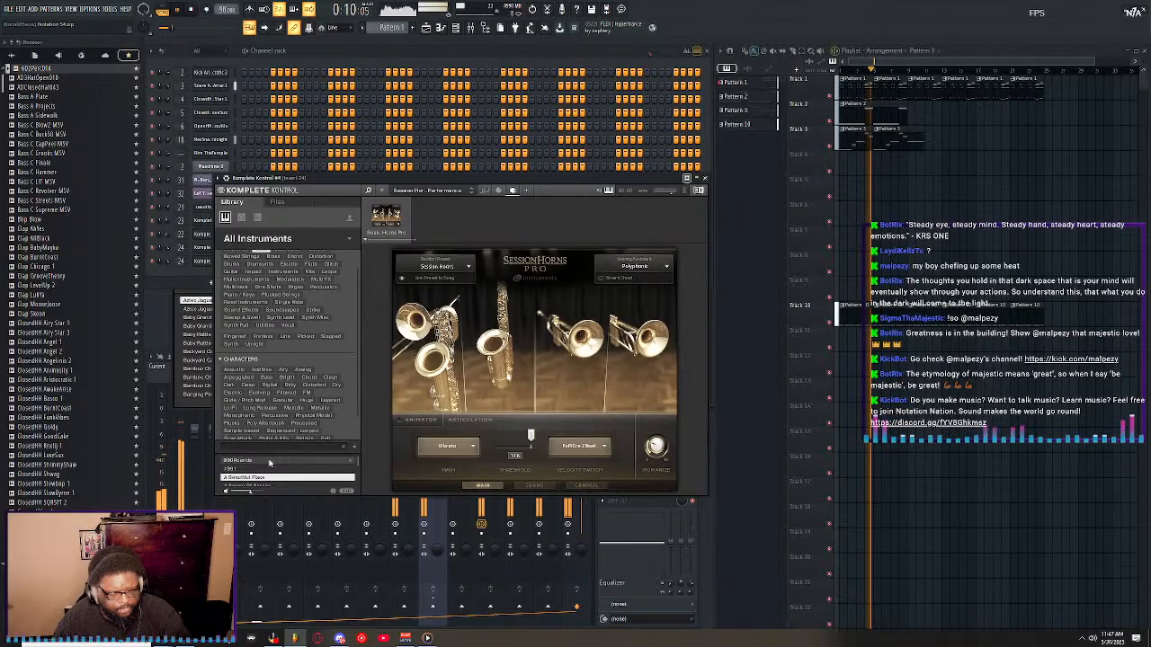
pyautogui.scroll(-1, 269, 462)
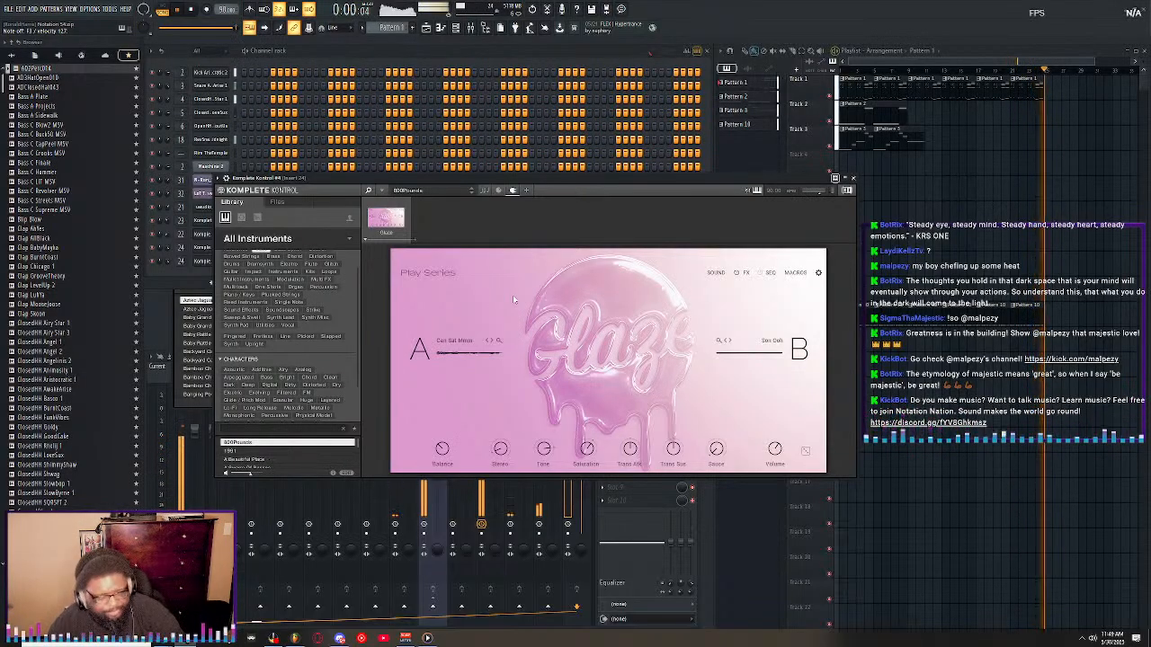
# Load the A Train preset into the cloned Komplete Kontrol instrument.
pyautogui.press('Down')
pyautogui.press('Down')
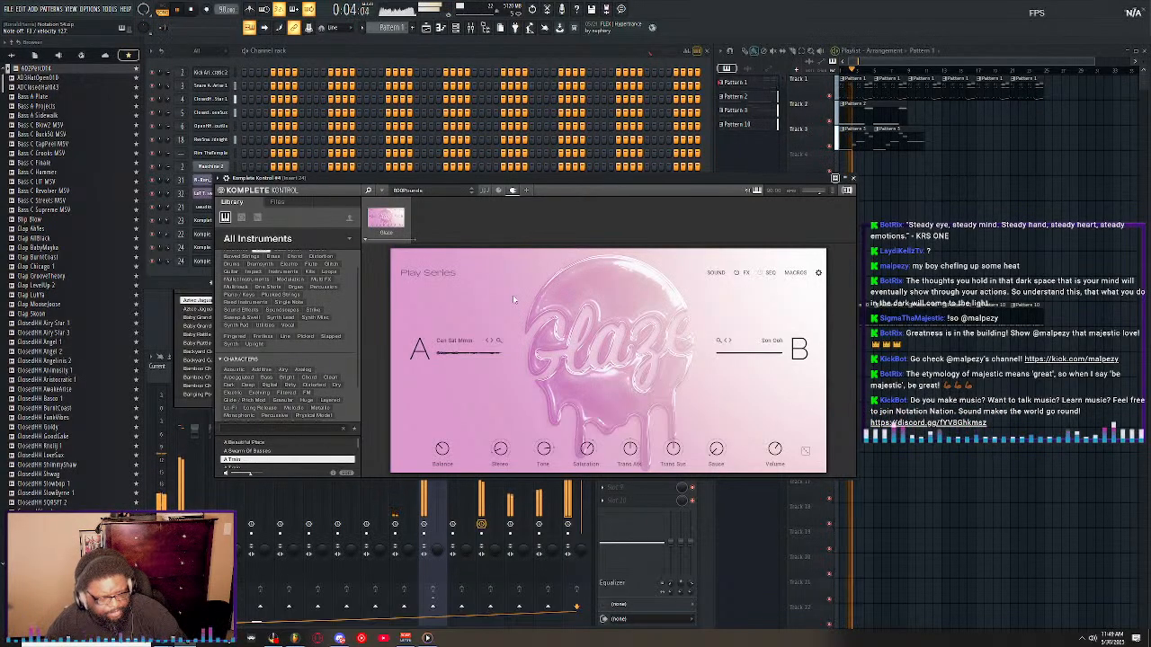
pyautogui.press('Return')
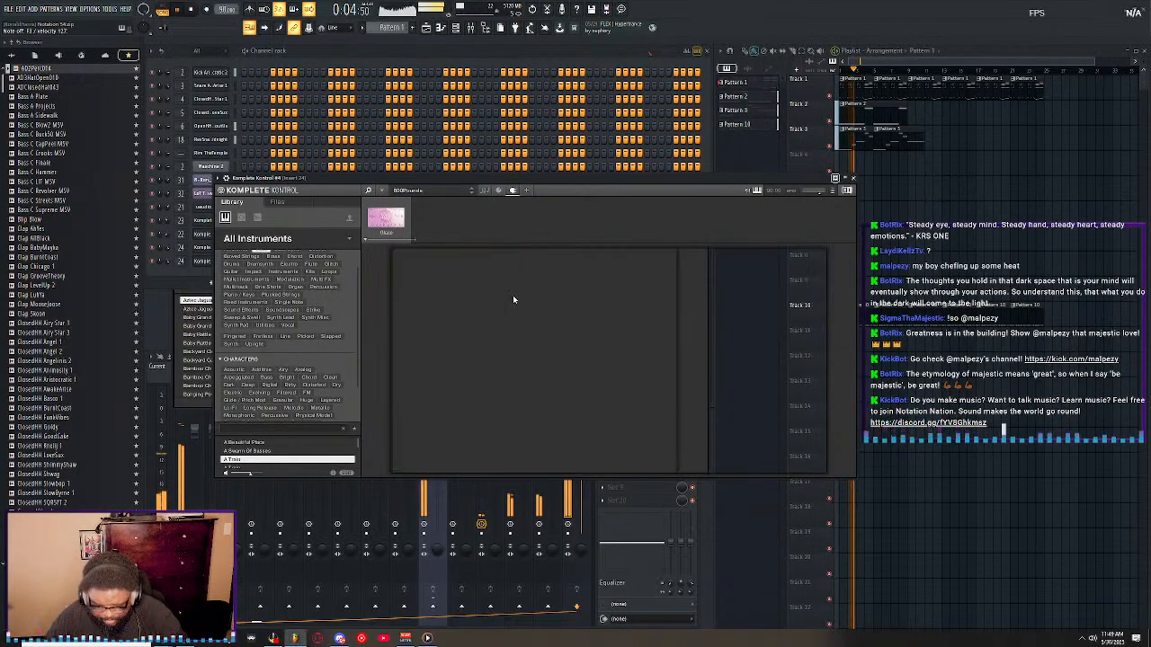
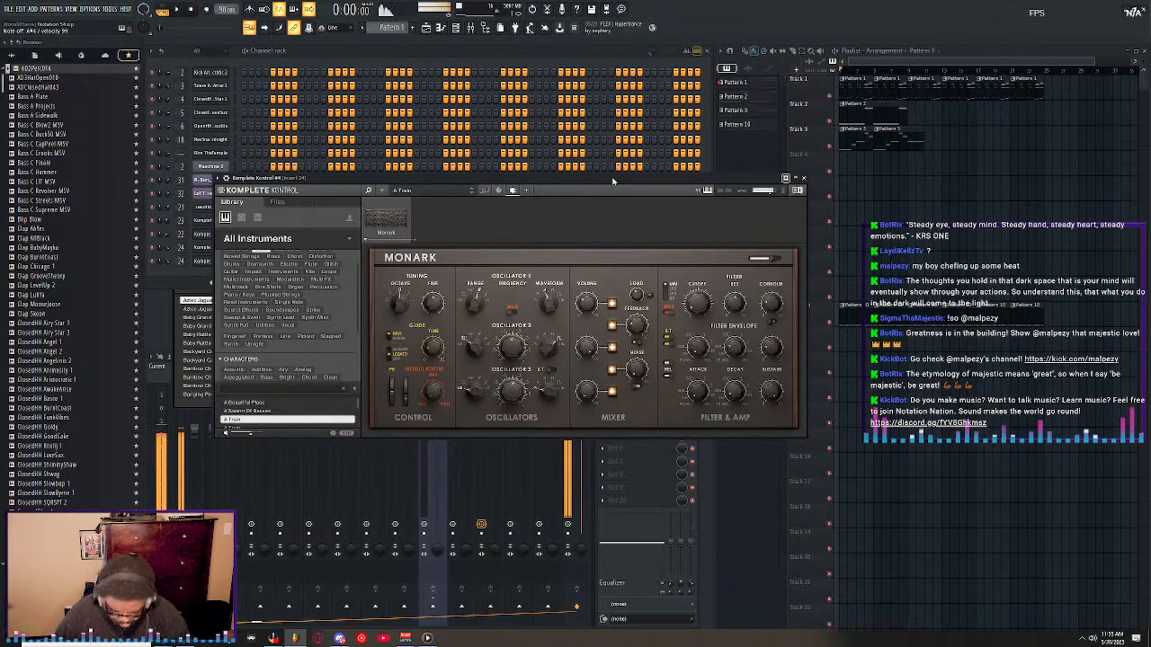
# Play the song to try out the A Train sound against the other patterns, and stop at the Channel rack.
pyautogui.press('space')
pyautogui.click(550, 63)
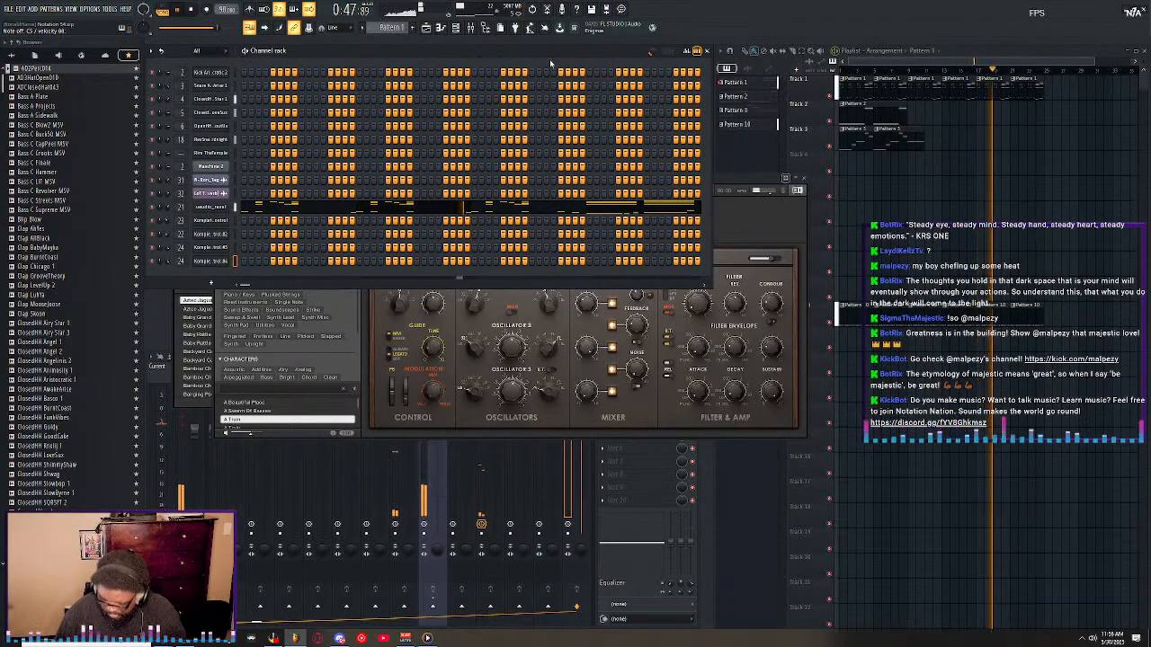
pyautogui.press('space')
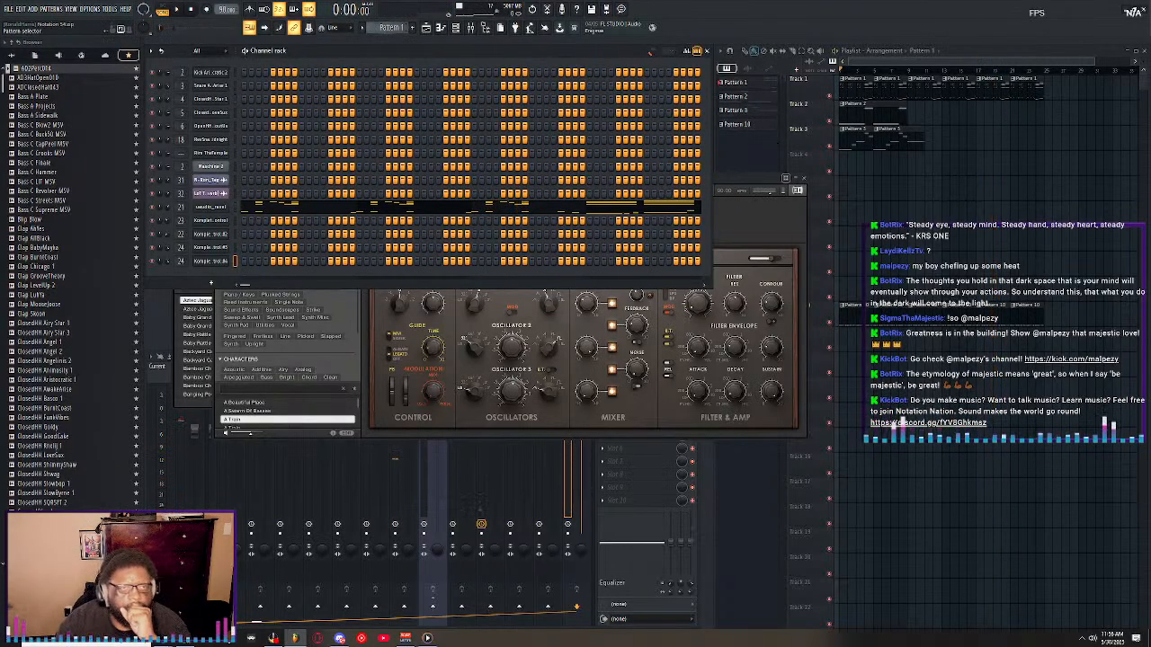
# Record notes and automation for the cloned instrument into Pattern 4, placing its clip at the start of Track 4.
pyautogui.scroll(-3, 393, 28)
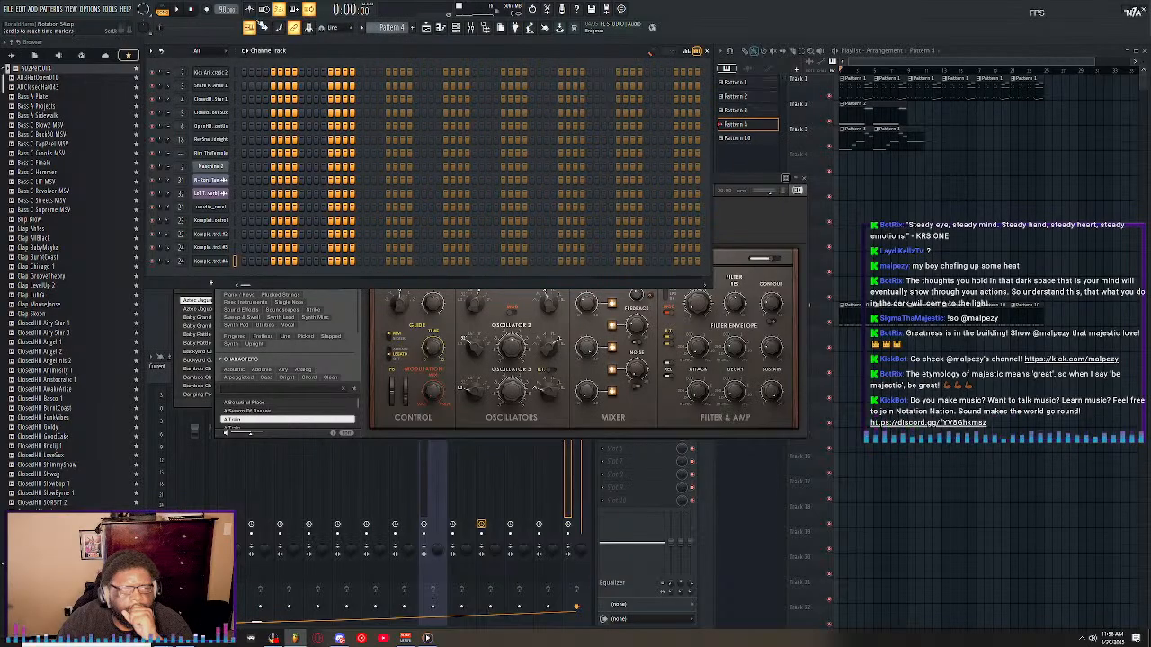
pyautogui.click(206, 9)
pyautogui.click(561, 366)
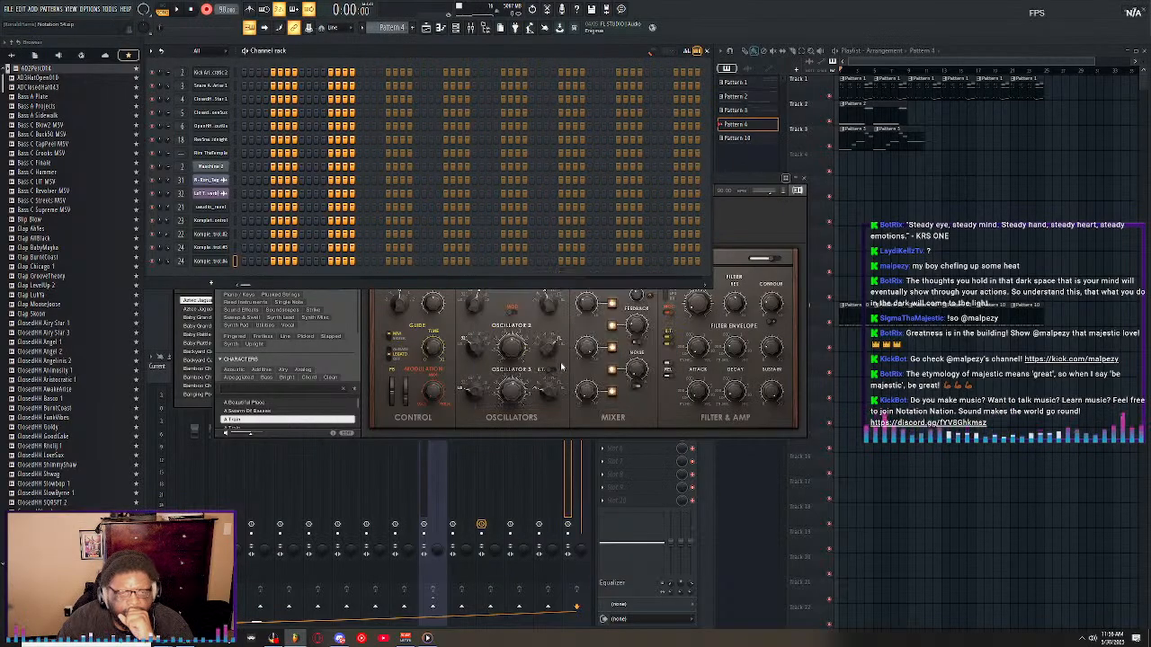
pyautogui.click(848, 163)
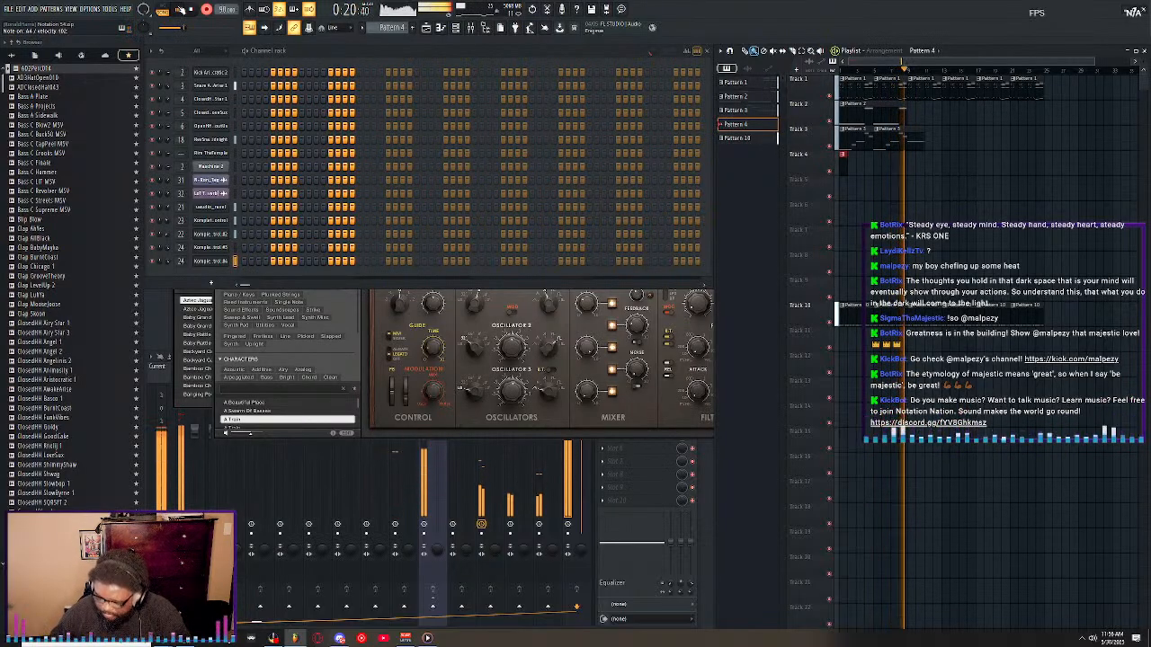
pyautogui.click(180, 9)
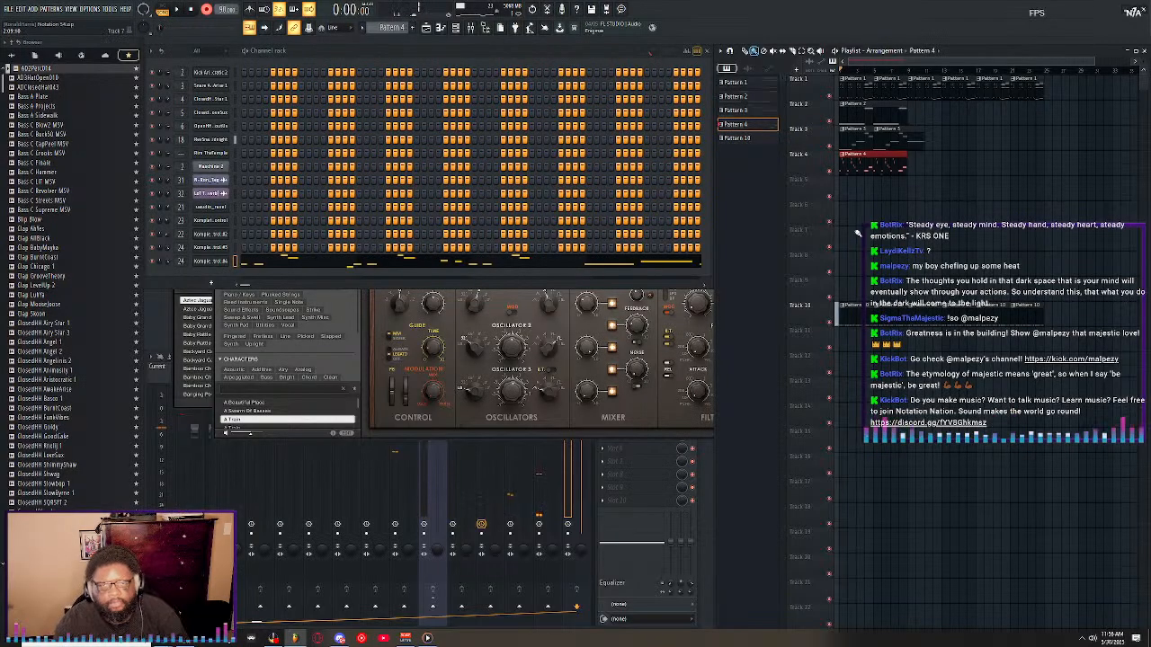
# Open Pattern 4's recorded melody in the piano roll, select all its notes and play the song.
pyautogui.doubleClick(852, 160)
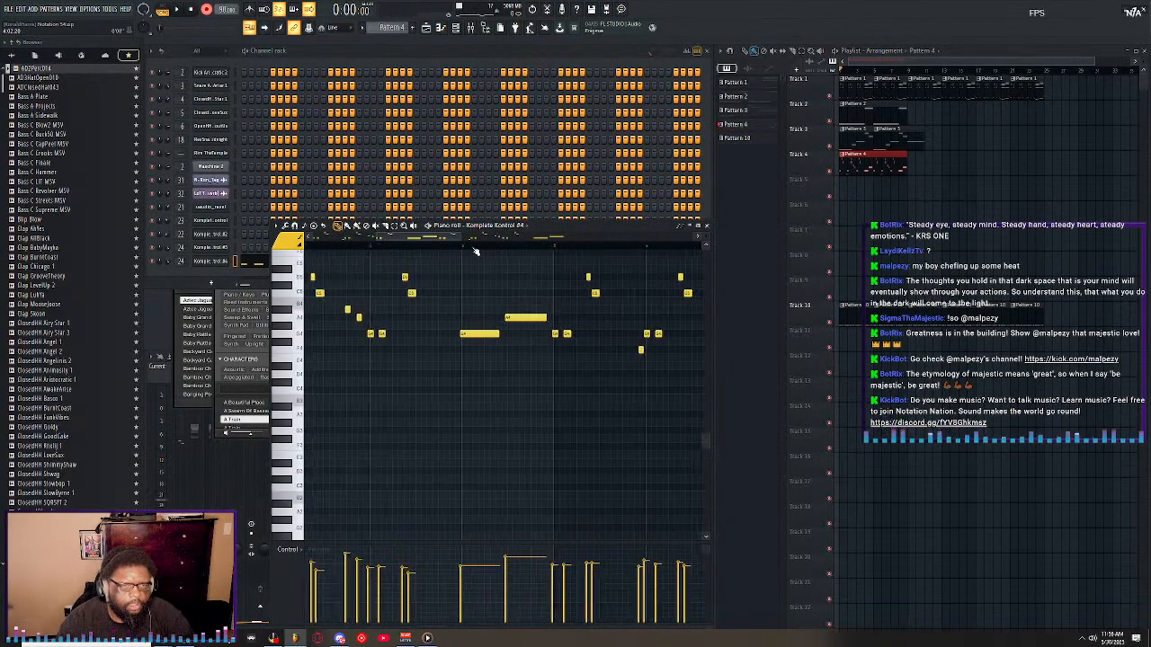
pyautogui.hotkey('ctrl', 'a')
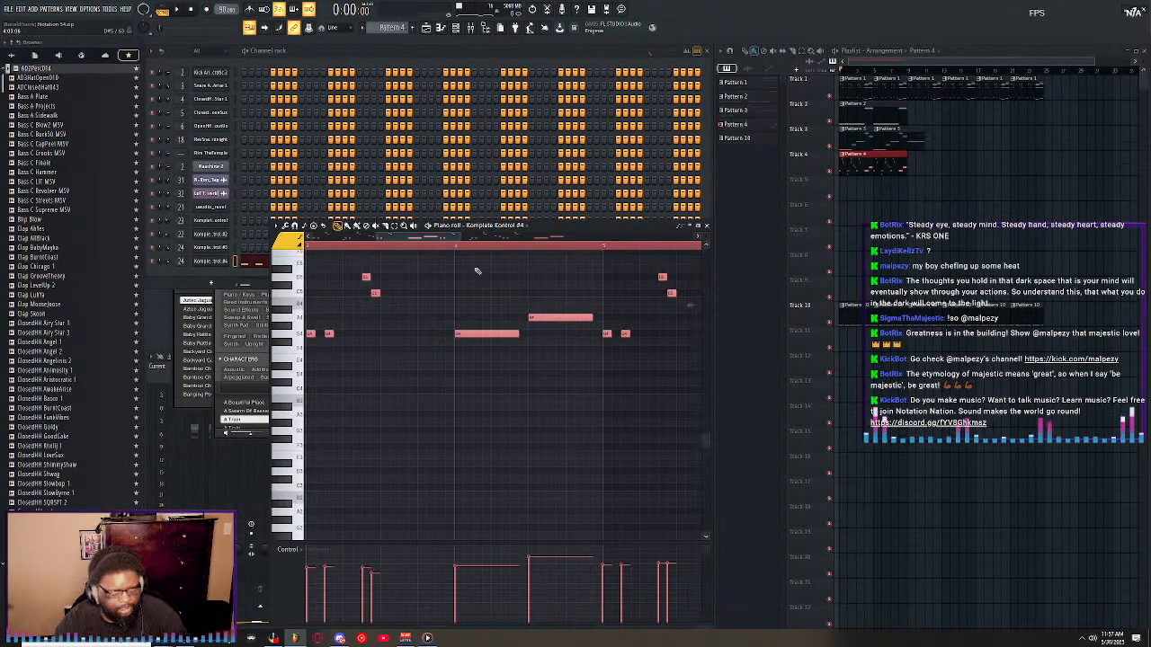
pyautogui.press('space')
pyautogui.moveTo(411, 237); pyautogui.dragTo(345, 237)
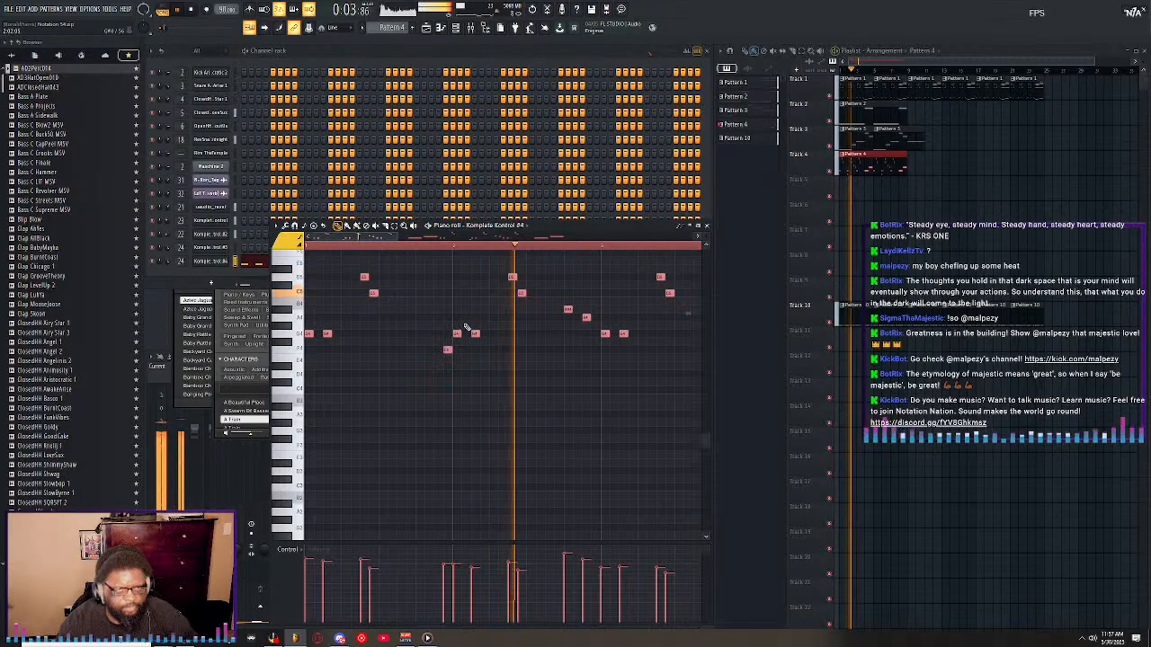
# Lengthen the short C5 notes and the second G4 note of each pair in the Pattern 4 melody.
pyautogui.keyDown('ctrl'); pyautogui.click(563, 284); pyautogui.keyUp('ctrl')
pyautogui.moveTo(524, 294); pyautogui.dragTo(528, 300)
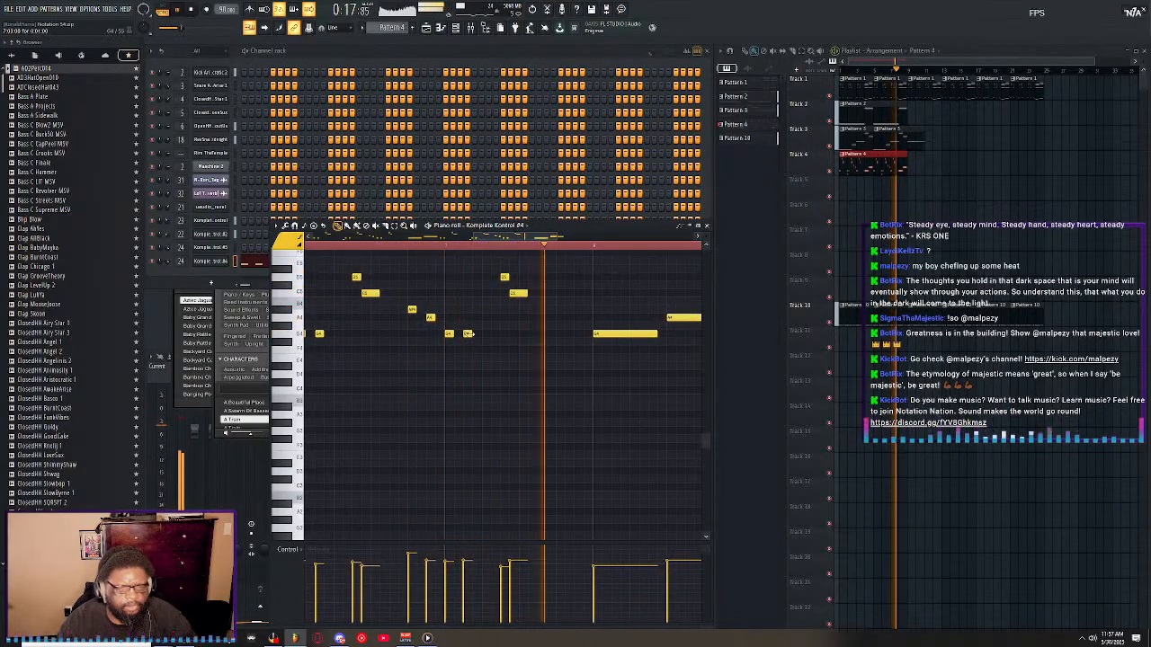
pyautogui.moveTo(469, 334); pyautogui.dragTo(479, 334)
pyautogui.moveTo(322, 333); pyautogui.dragTo(332, 334)
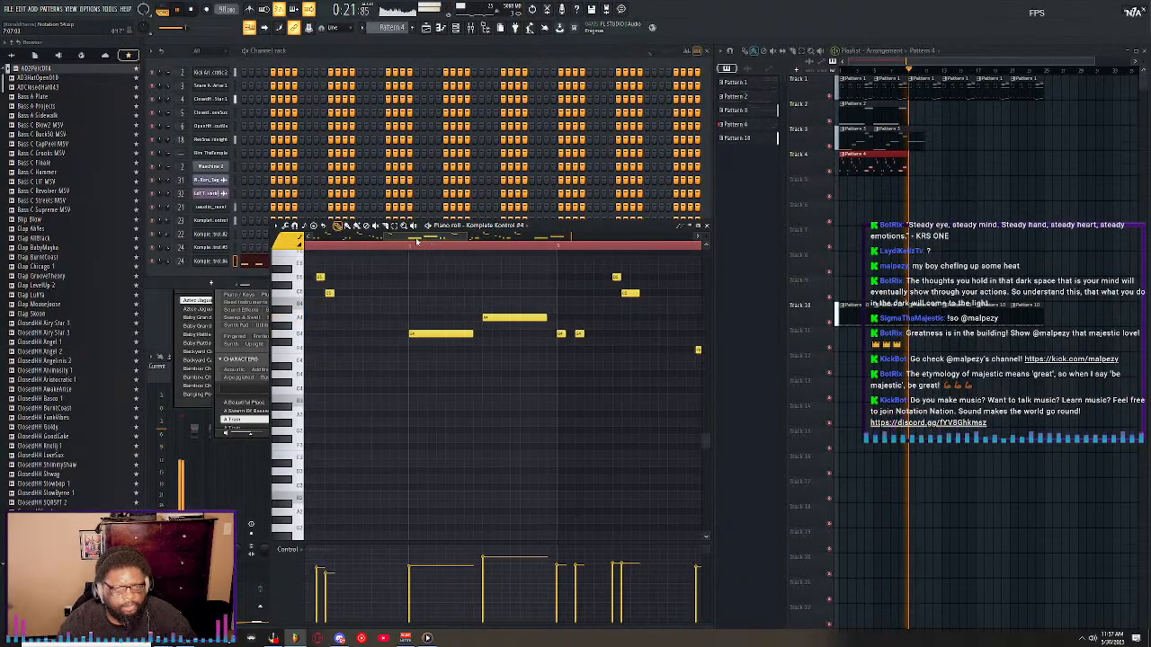
pyautogui.moveTo(416, 241); pyautogui.dragTo(413, 241)
pyautogui.moveTo(596, 334); pyautogui.dragTo(607, 333)
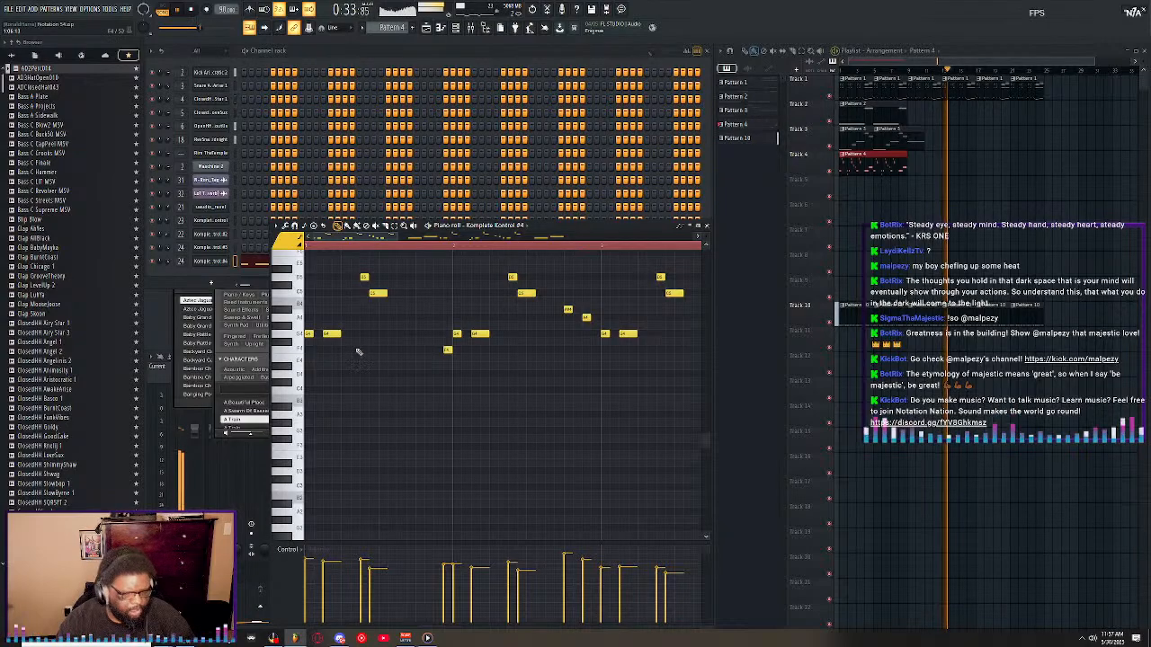
# Select the lengthened C5 and G4 notes across the melody and shorten them together slightly, using a 1/4 step snap.
pyautogui.moveTo(335, 315); pyautogui.dragTo(351, 349)
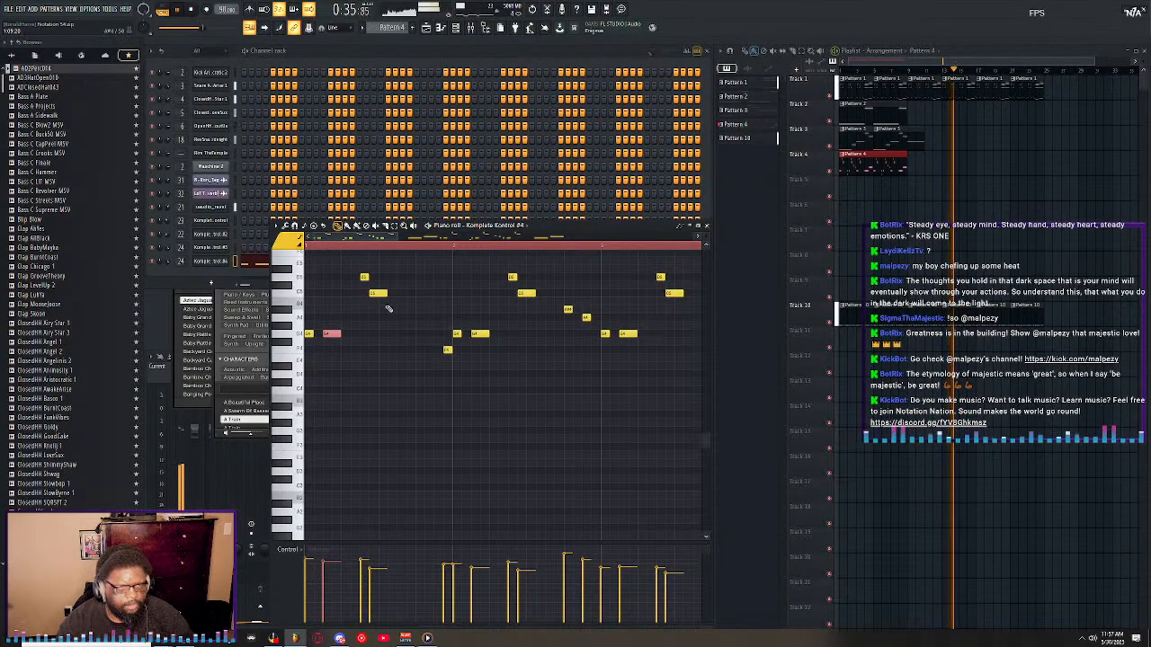
pyautogui.moveTo(380, 282); pyautogui.dragTo(400, 313)
pyautogui.keyDown('ctrl'); pyautogui.click(480, 333); pyautogui.keyUp('ctrl')
pyautogui.keyDown('ctrl'); pyautogui.click(526, 293); pyautogui.keyUp('ctrl')
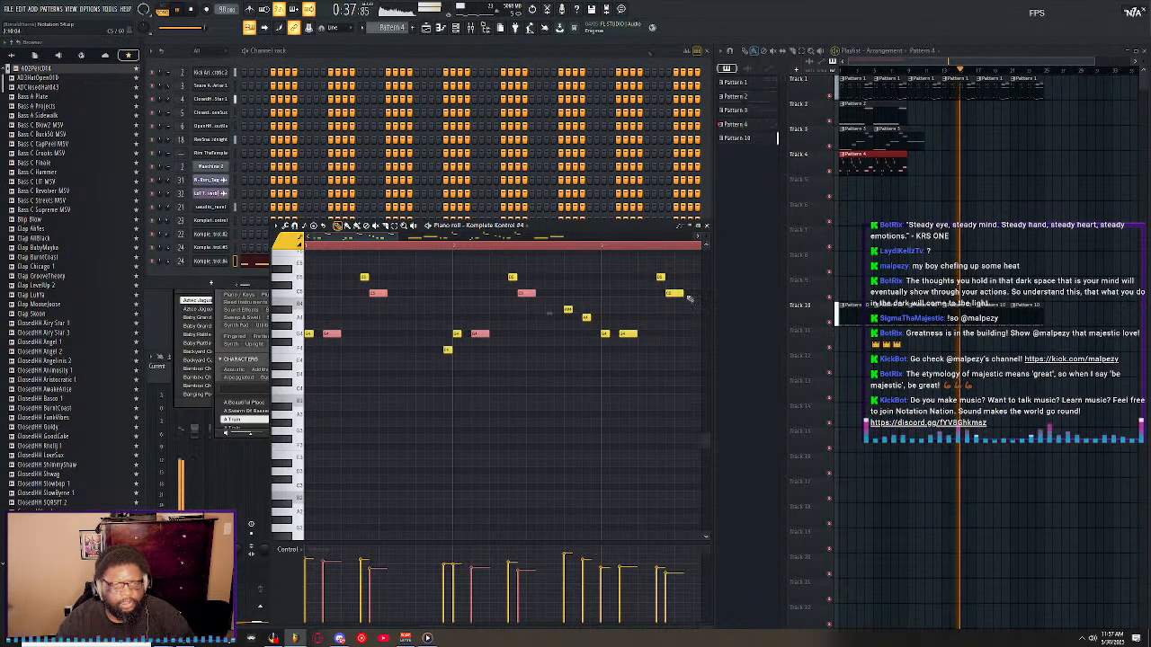
pyautogui.keyDown('ctrl'); pyautogui.click(673, 293); pyautogui.keyUp('ctrl')
pyautogui.moveTo(374, 237); pyautogui.dragTo(479, 239)
pyautogui.keyDown('ctrl'); pyautogui.click(470, 333); pyautogui.keyUp('ctrl')
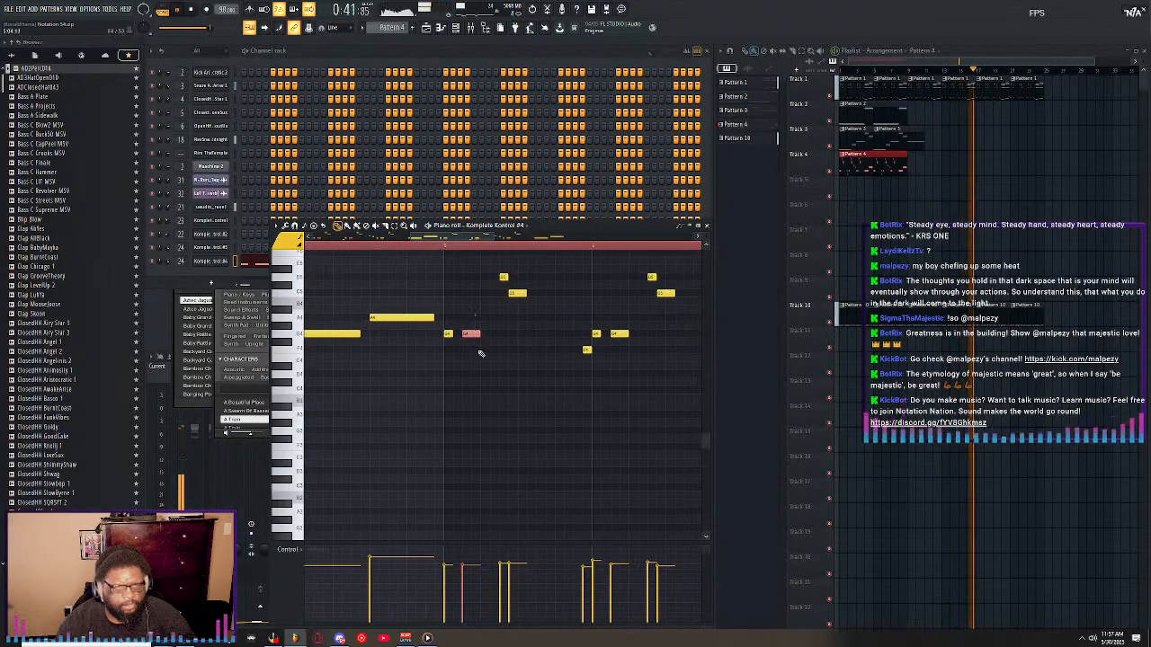
pyautogui.keyDown('ctrl'); pyautogui.click(517, 293); pyautogui.keyUp('ctrl')
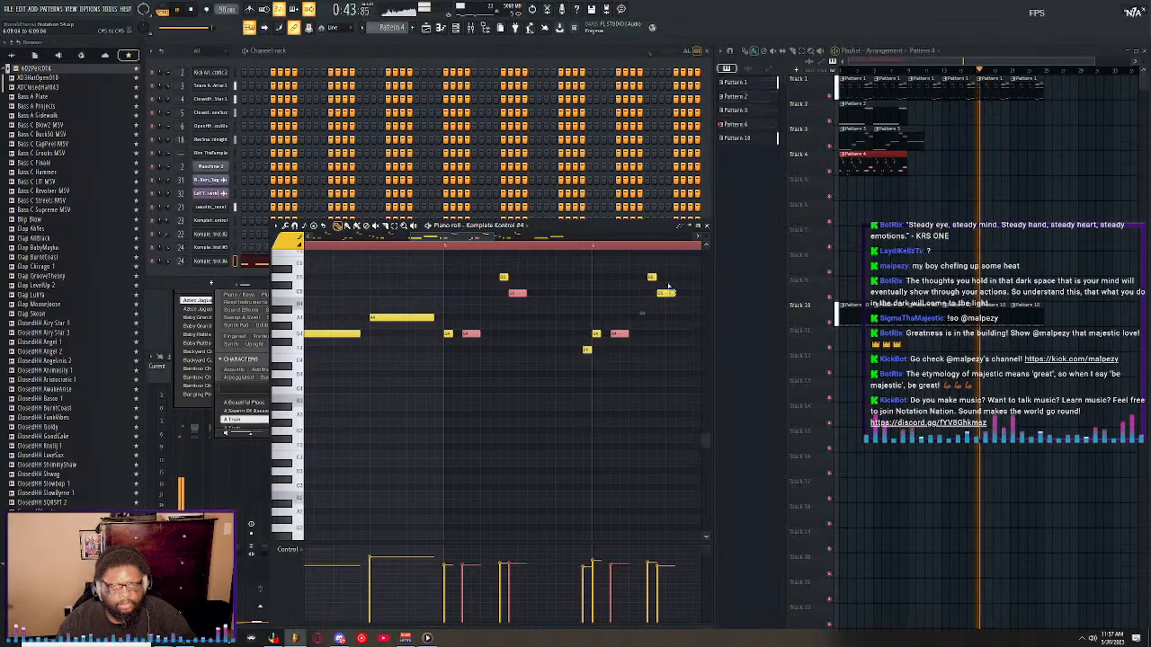
pyautogui.keyDown('ctrl'); pyautogui.click(667, 292); pyautogui.keyUp('ctrl')
pyautogui.moveTo(426, 238); pyautogui.dragTo(348, 249)
pyautogui.keyDown('ctrl'); pyautogui.click(441, 334); pyautogui.keyUp('ctrl')
pyautogui.keyDown('ctrl'); pyautogui.click(487, 293); pyautogui.keyUp('ctrl')
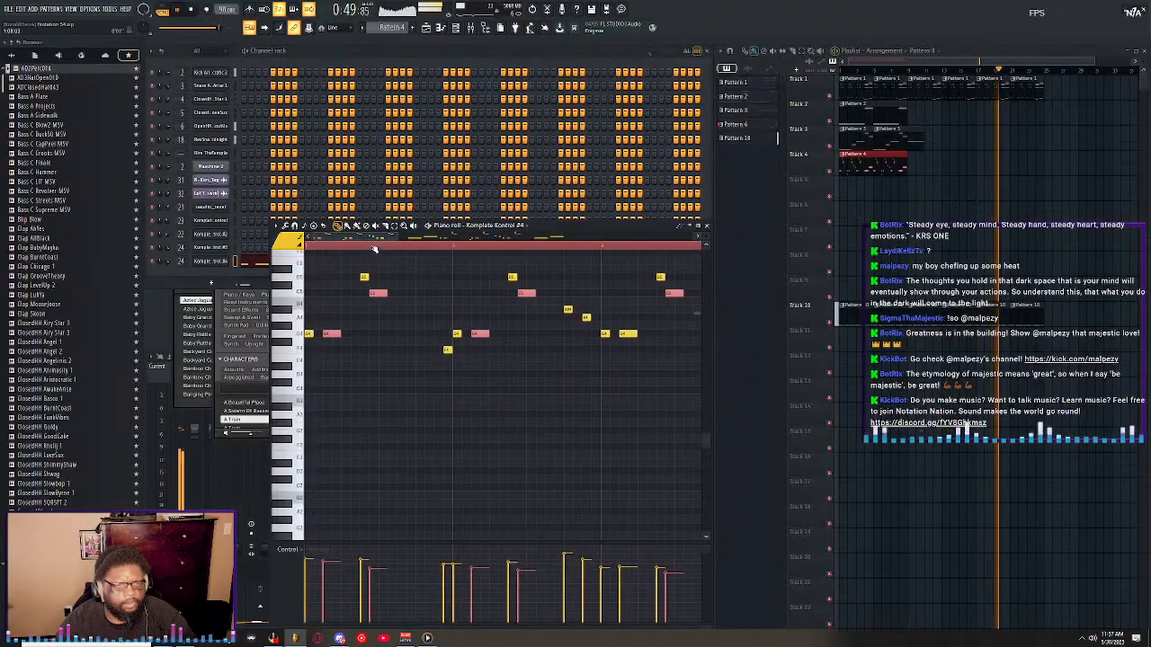
pyautogui.scroll(3, 341, 247)
pyautogui.click(332, 27)
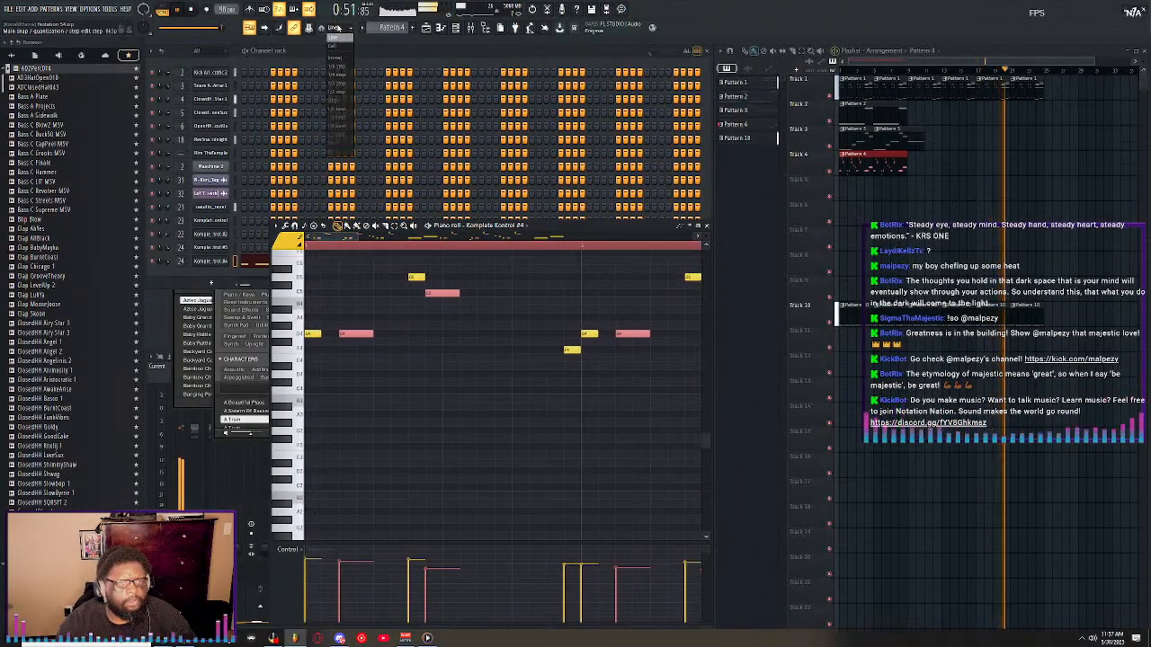
pyautogui.click(338, 75)
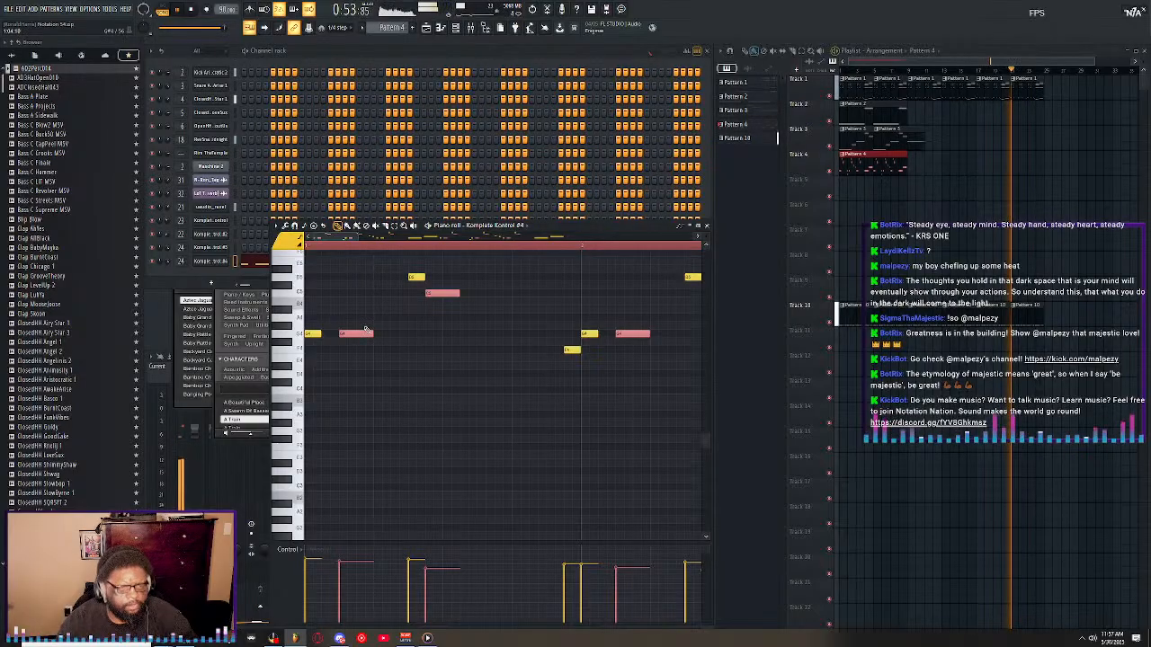
pyautogui.moveTo(372, 333); pyautogui.dragTo(367, 333)
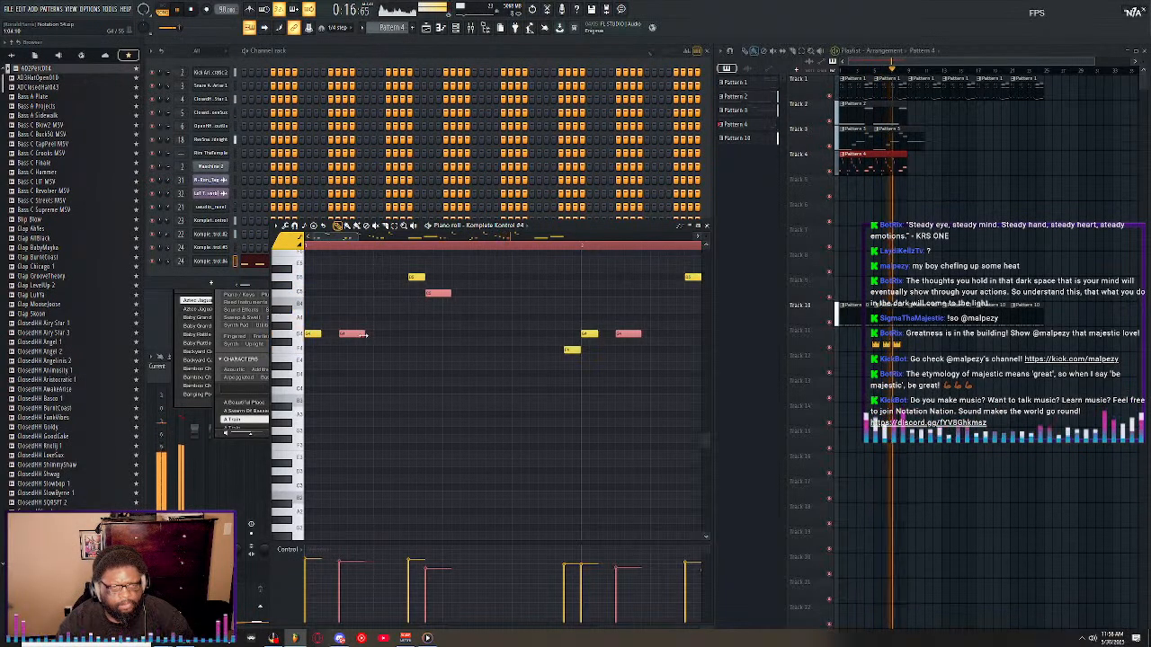
# Close the piano roll and check the channels and mixer tracks of Patterns 1, 2 and 3 while the song plays.
pyautogui.click(708, 226)
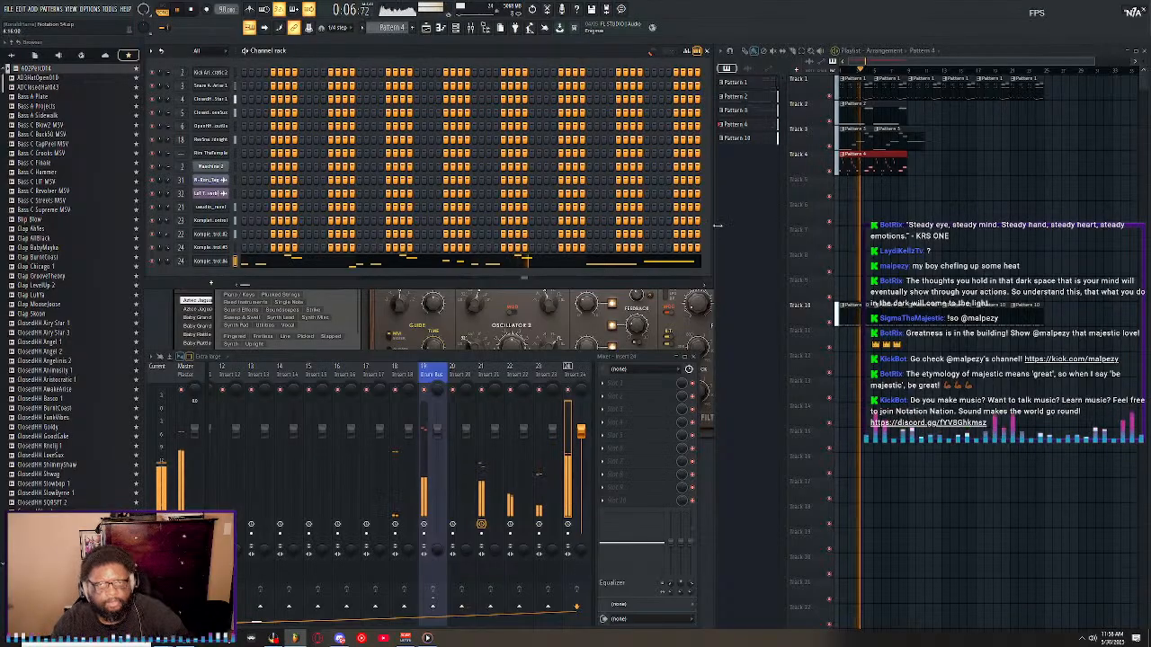
pyautogui.click(853, 115)
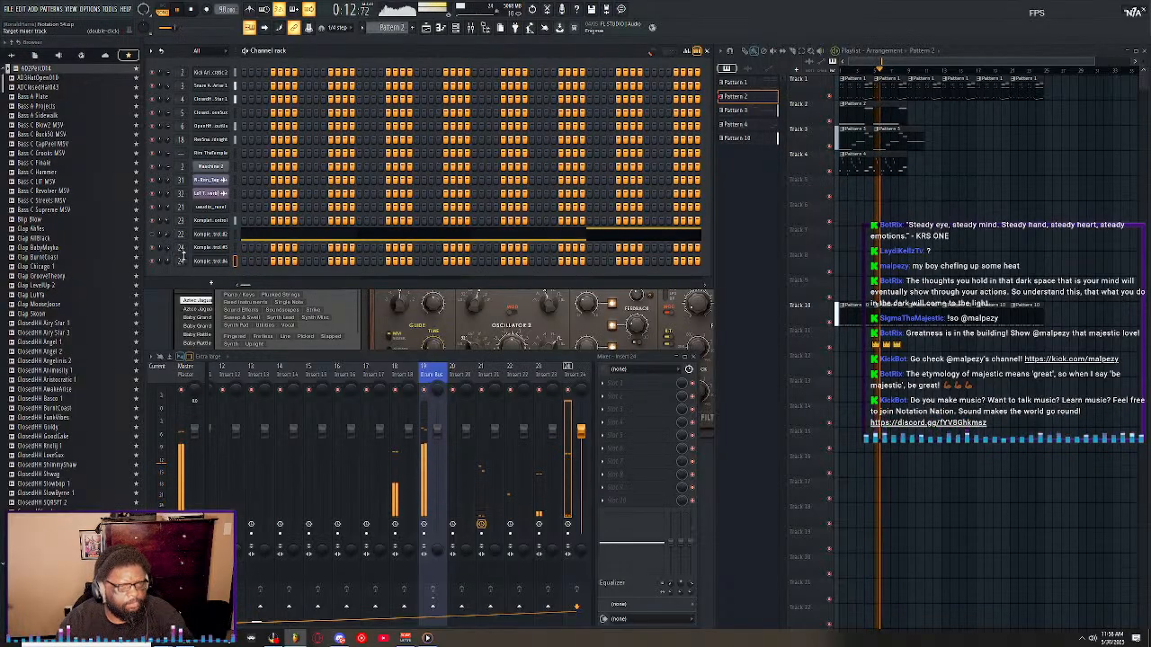
pyautogui.click(168, 221)
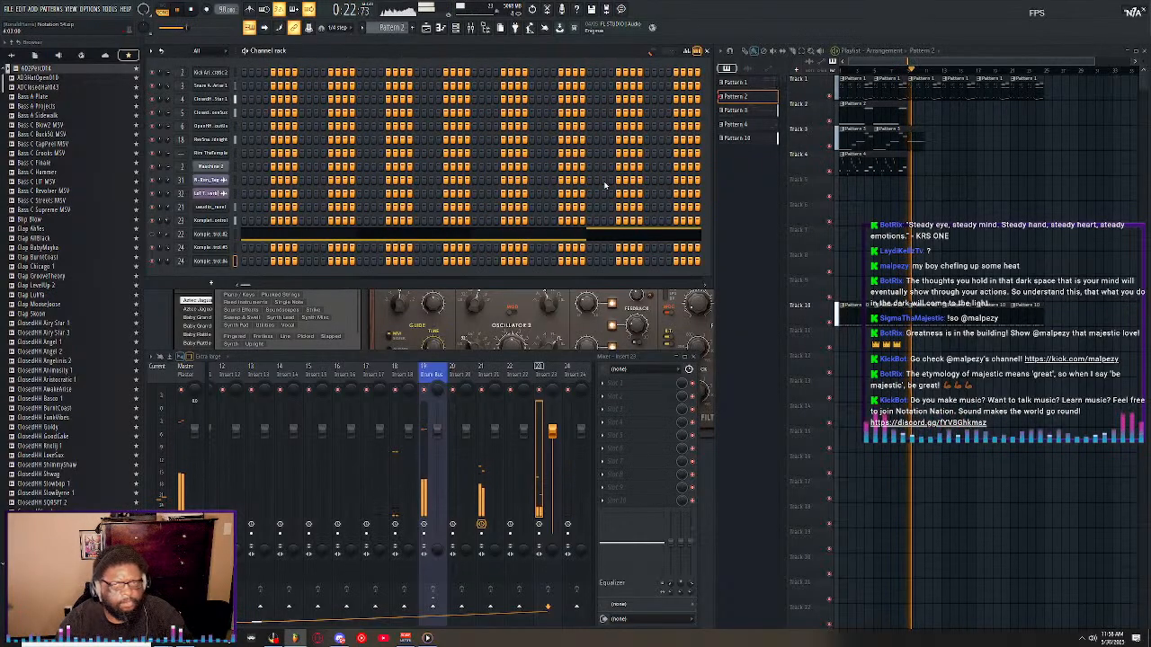
pyautogui.click(848, 85)
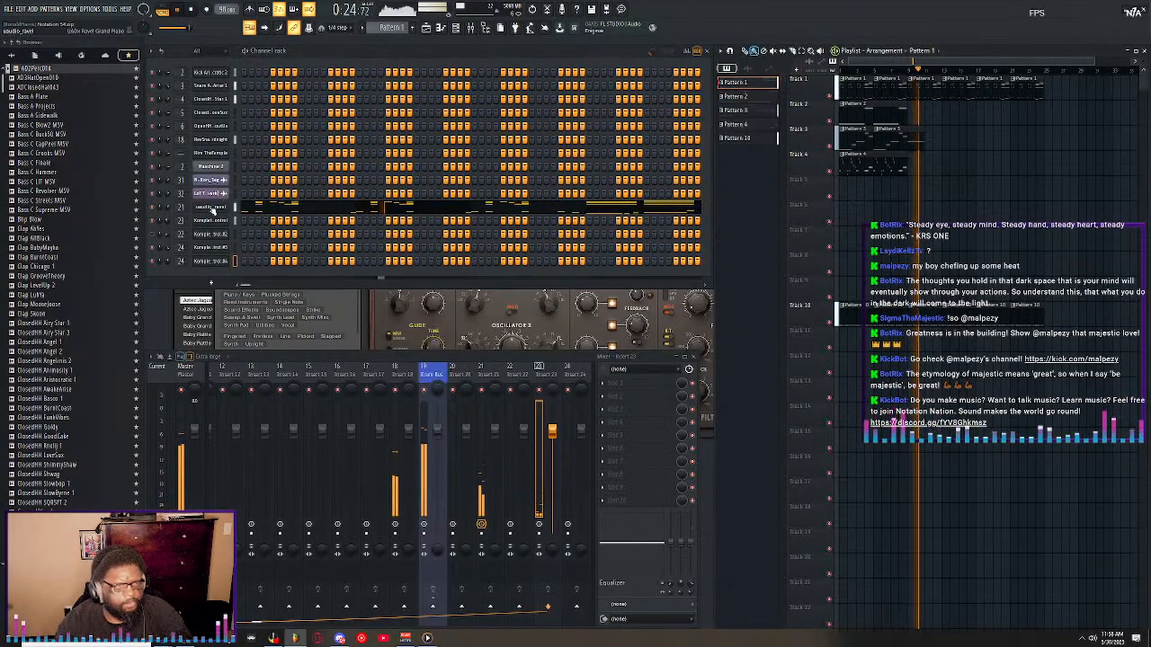
pyautogui.doubleClick(180, 207)
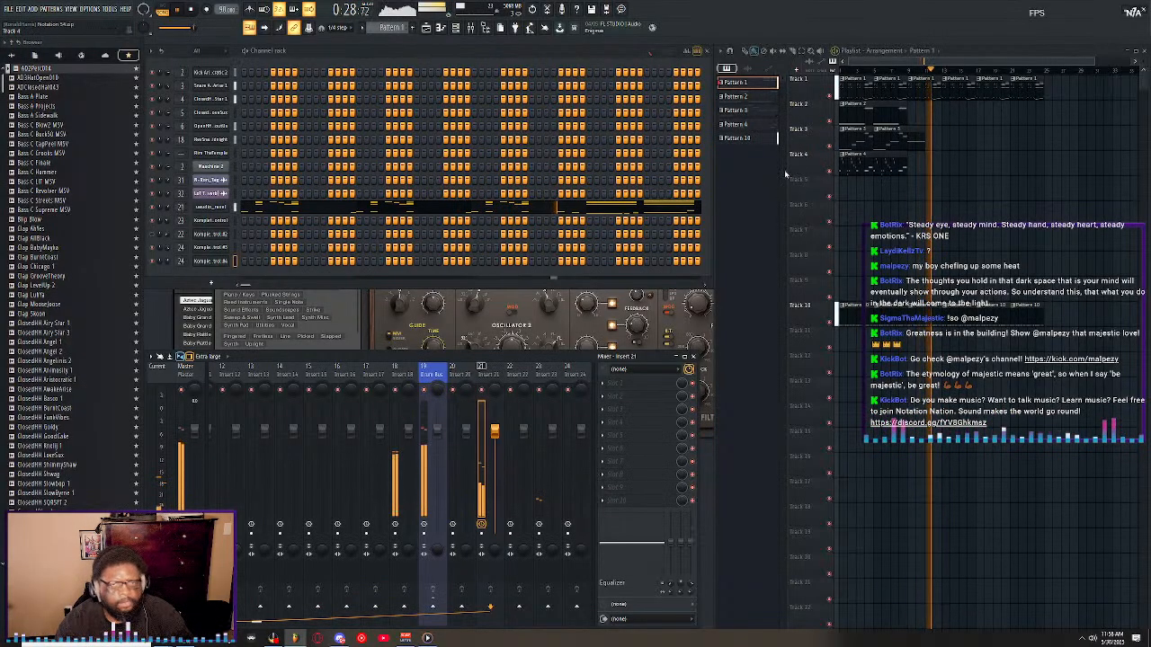
pyautogui.click(860, 143)
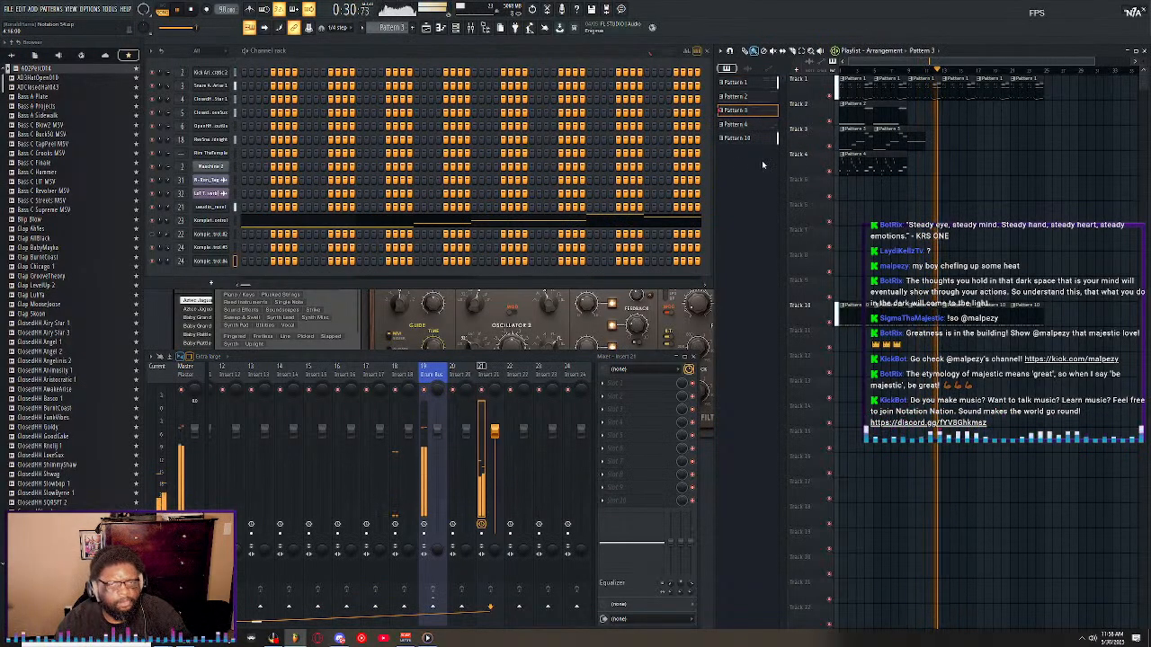
pyautogui.click(849, 113)
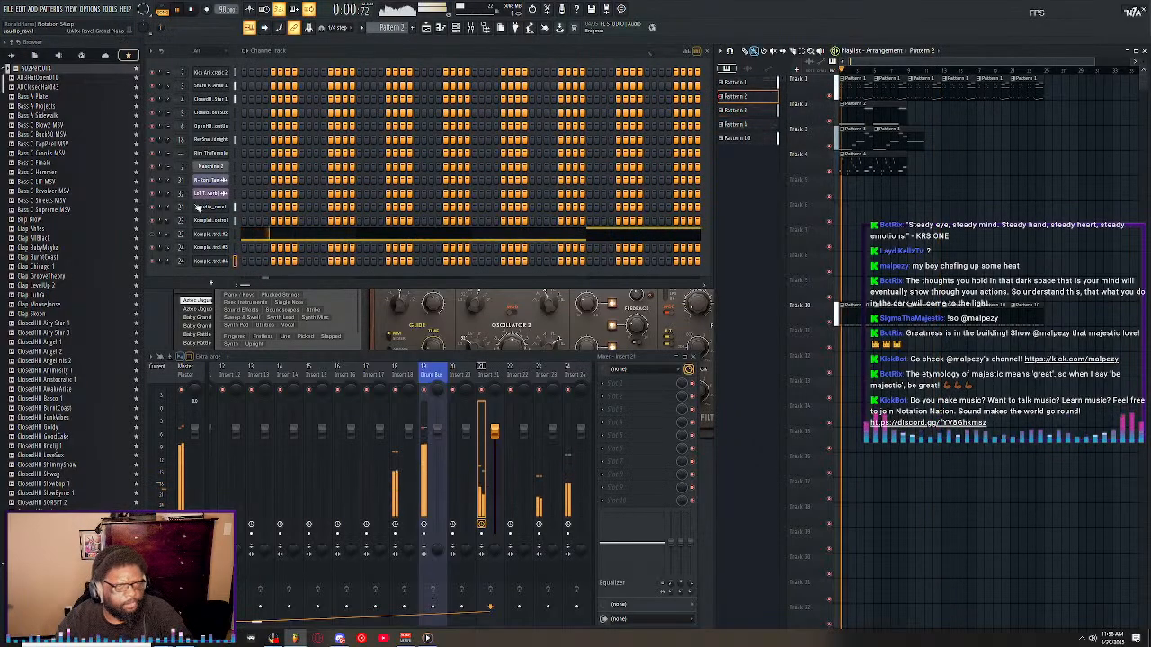
pyautogui.click(181, 234)
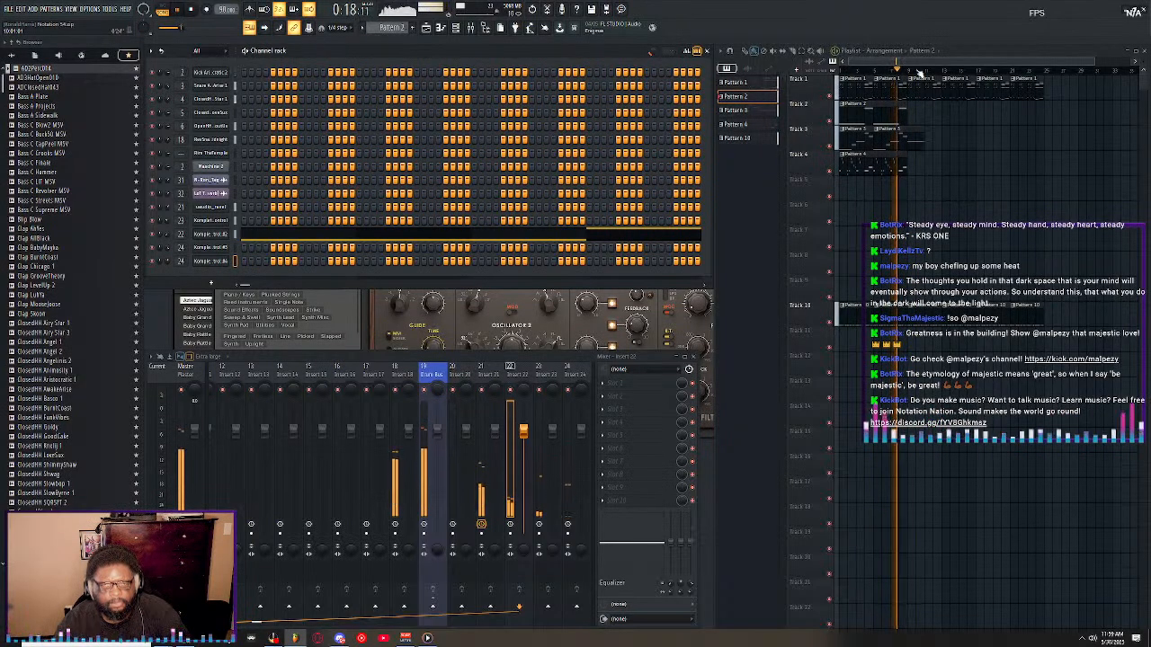
# Reopen Pattern 4 in the piano roll and record another pass of notes and automation with the snap back on Line.
pyautogui.press('space')
pyautogui.doubleClick(891, 166)
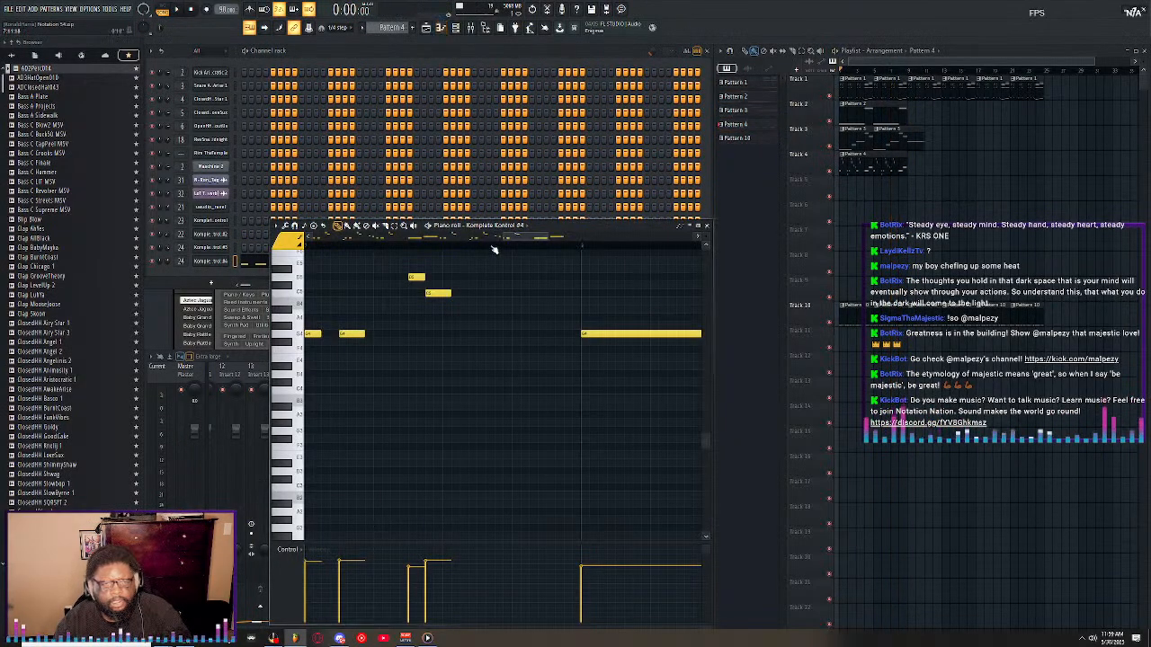
pyautogui.click(206, 10)
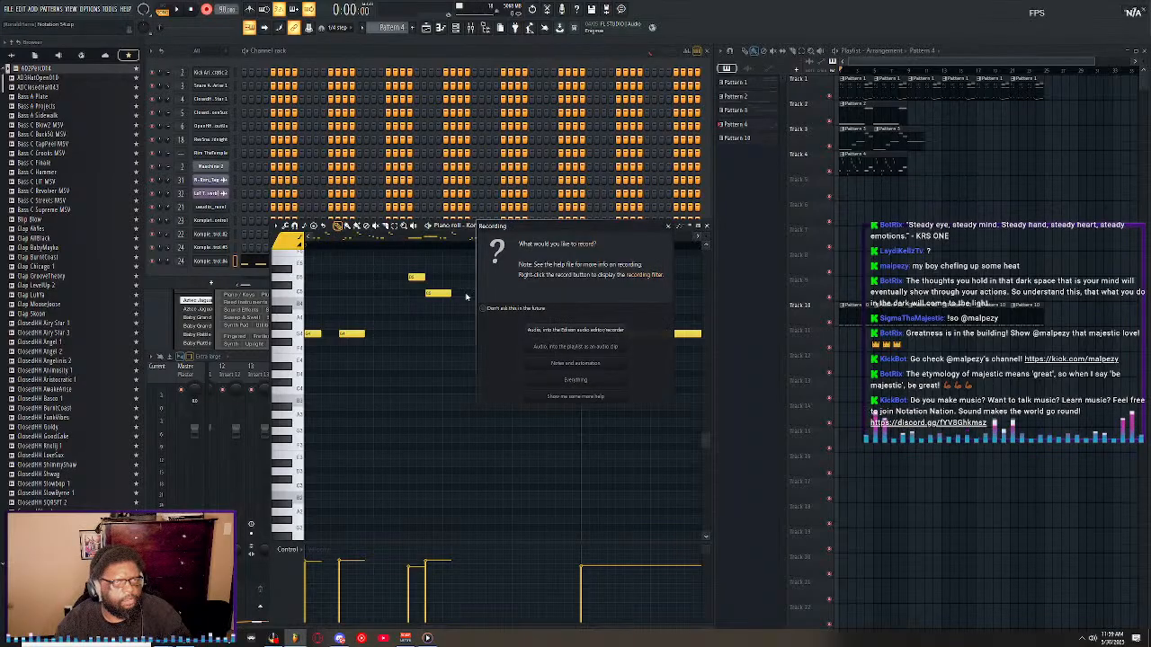
pyautogui.click(560, 365)
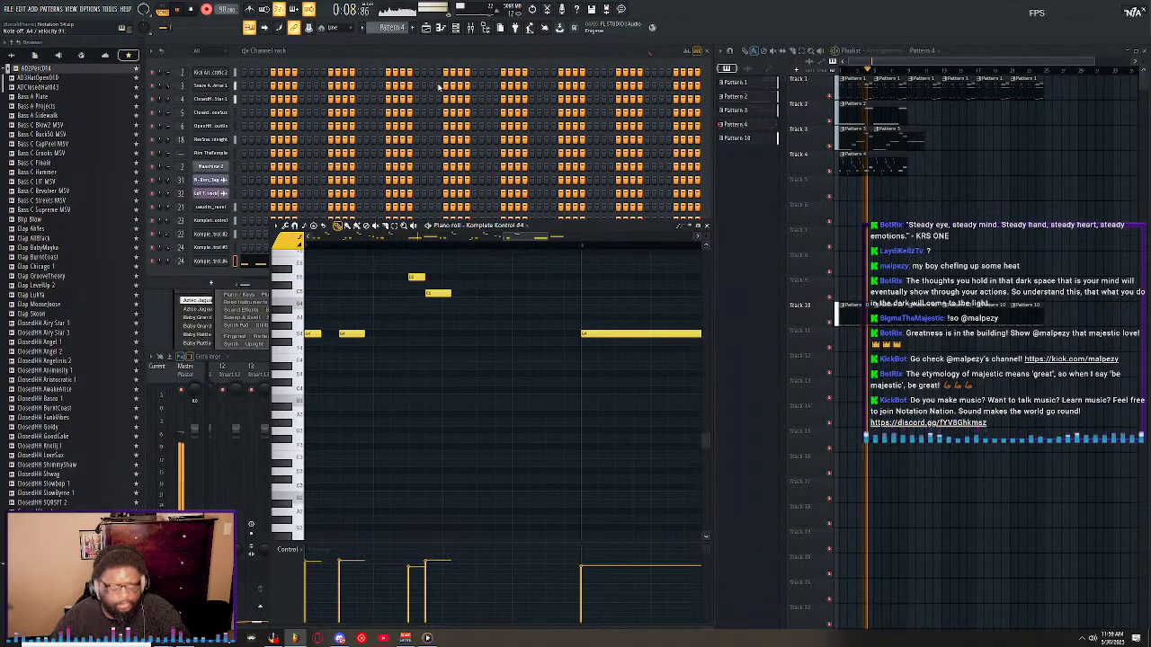
pyautogui.press('space')
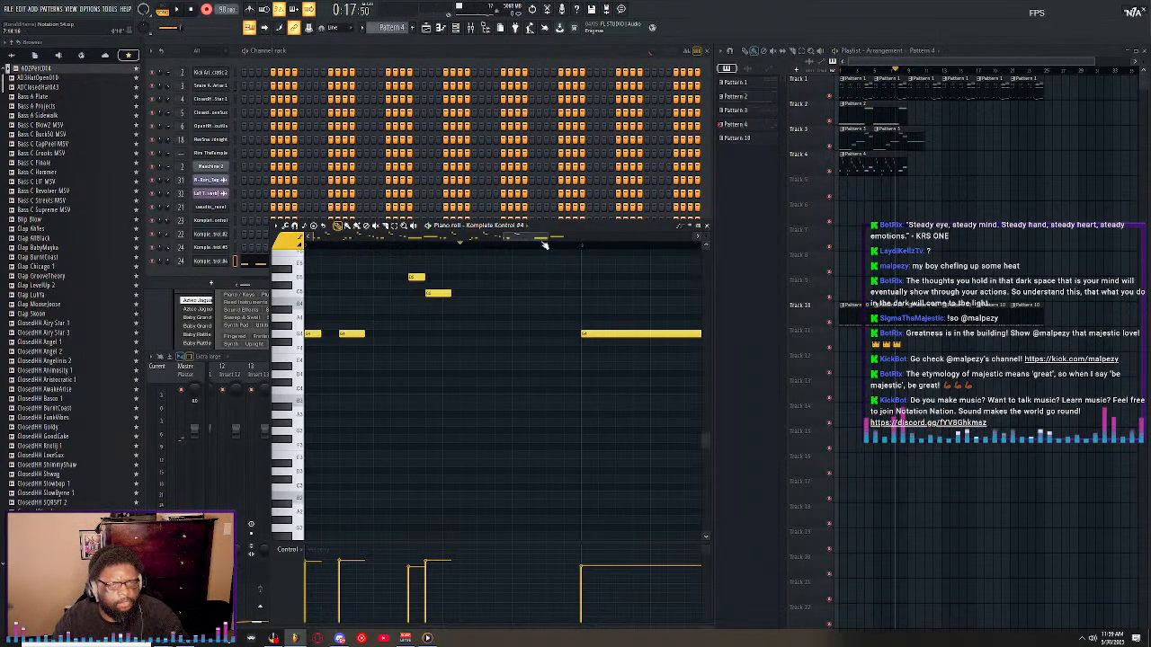
# Play the melody around its first phrase's ending and nudge the A#4 and A4 notes before the long G4 slightly later.
pyautogui.moveTo(543, 245); pyautogui.dragTo(530, 233)
pyautogui.scroll(2, 486, 280)
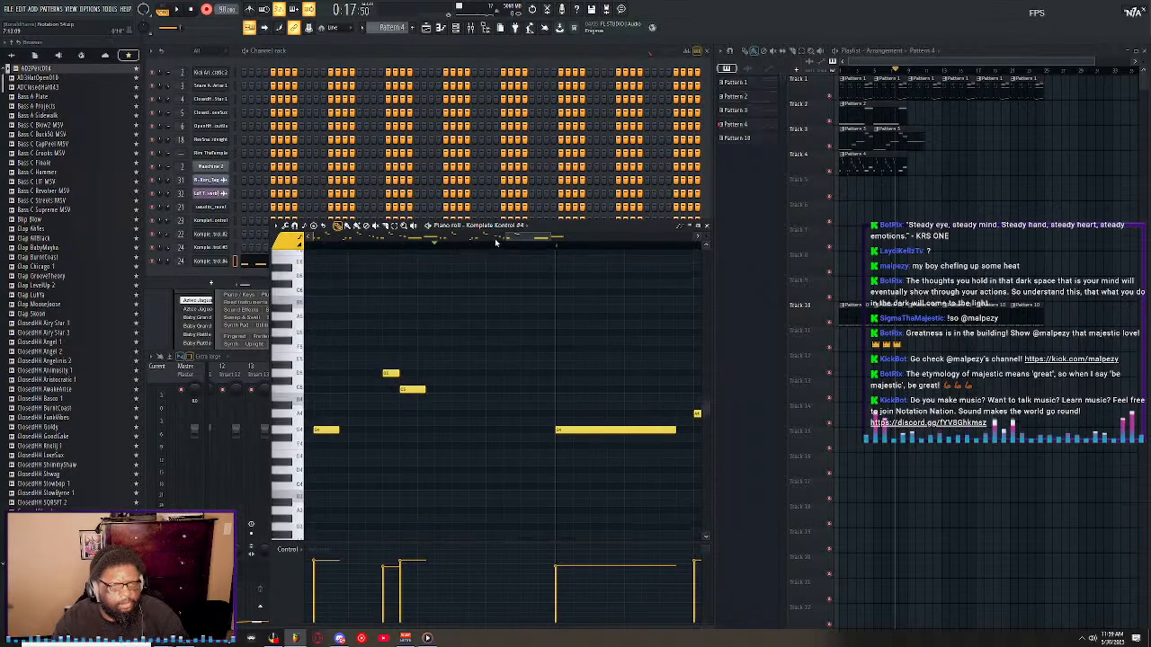
pyautogui.moveTo(506, 238); pyautogui.dragTo(336, 241)
pyautogui.scroll(-10, 338, 250)
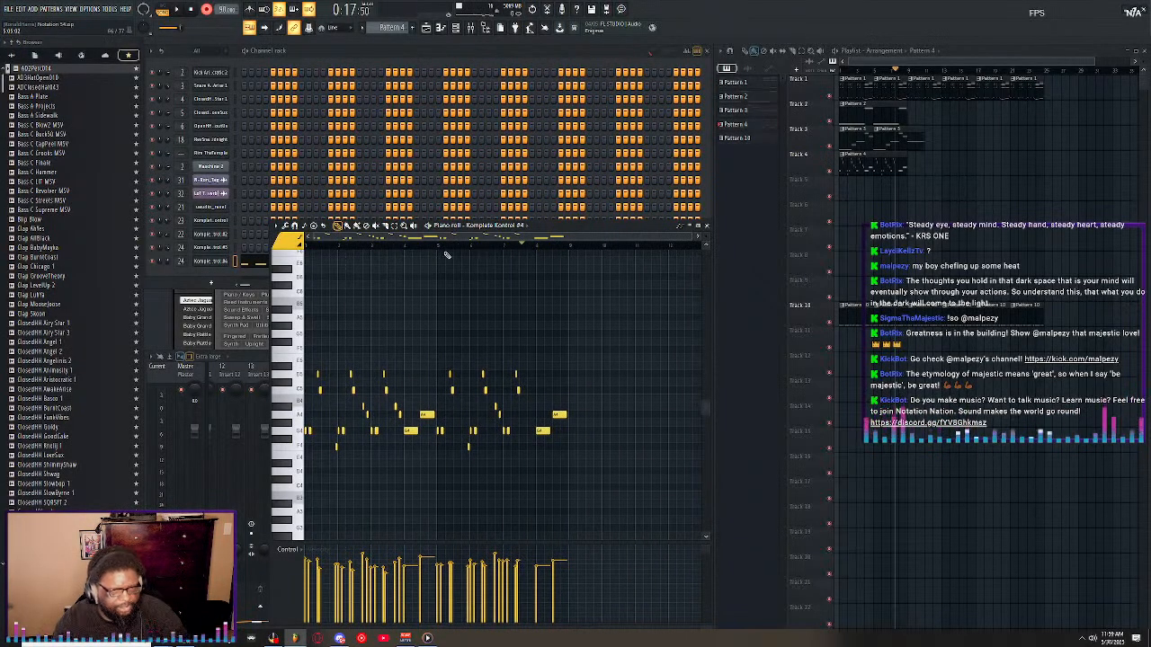
pyautogui.scroll(6, 404, 252)
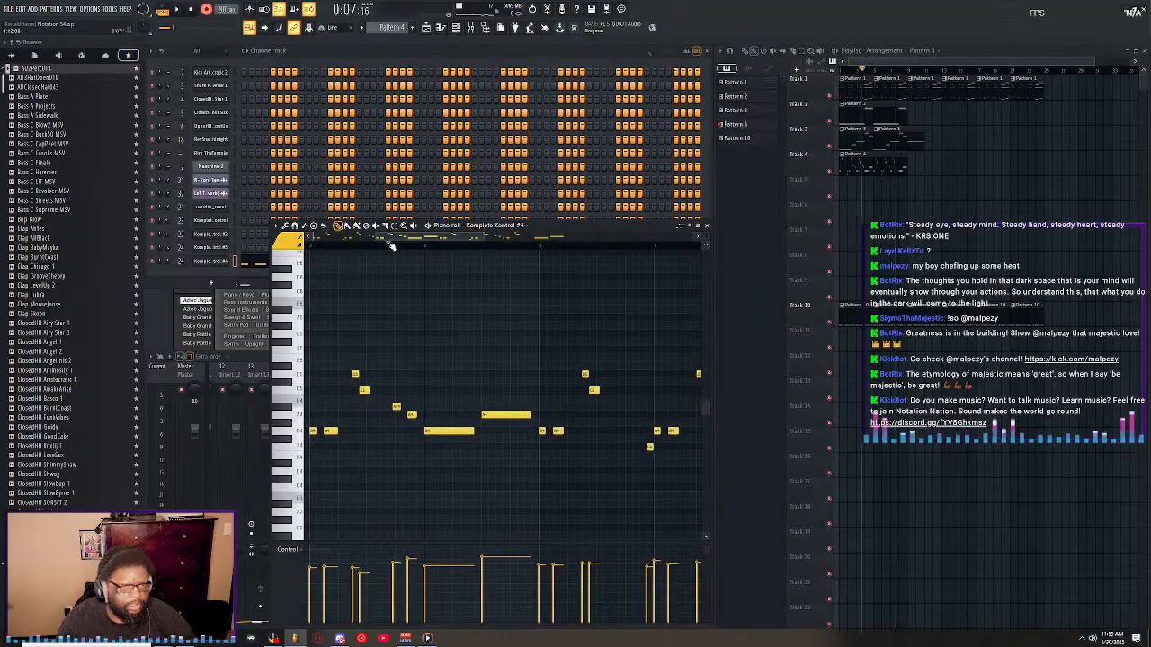
pyautogui.press('space')
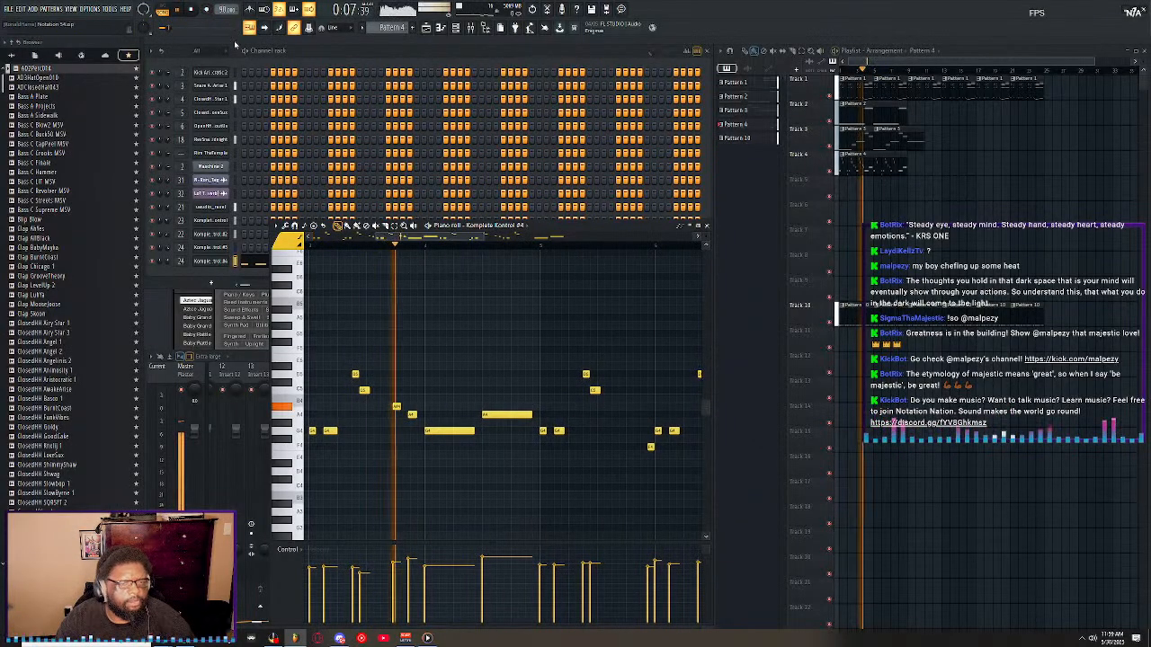
pyautogui.click(345, 243)
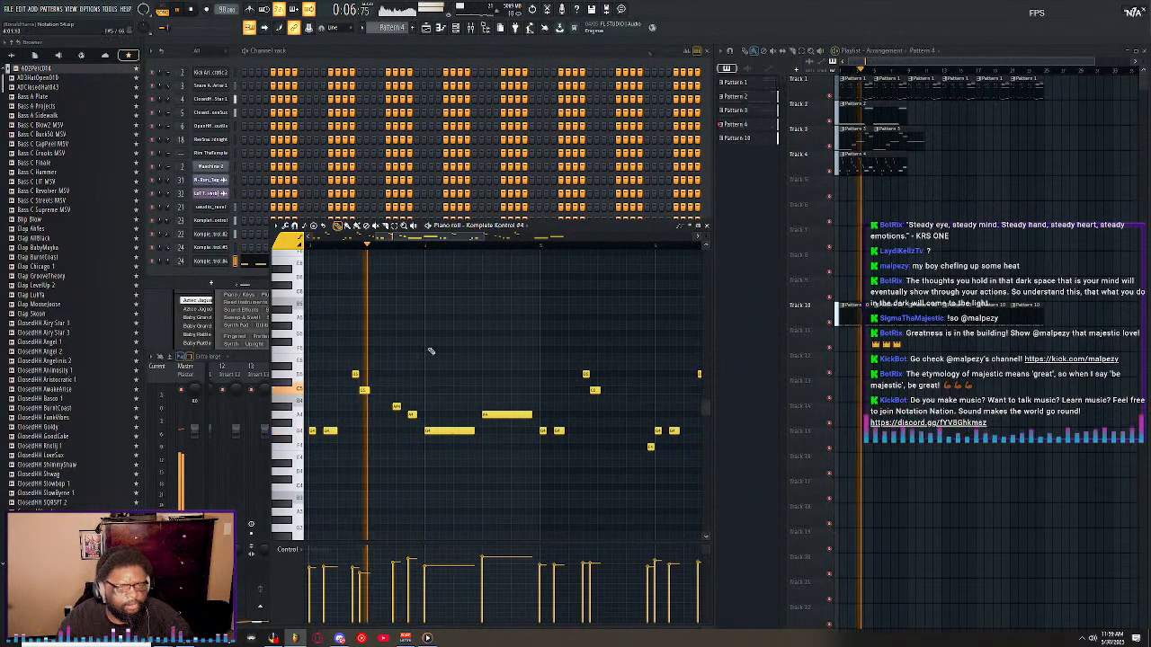
pyautogui.moveTo(389, 395); pyautogui.dragTo(418, 434)
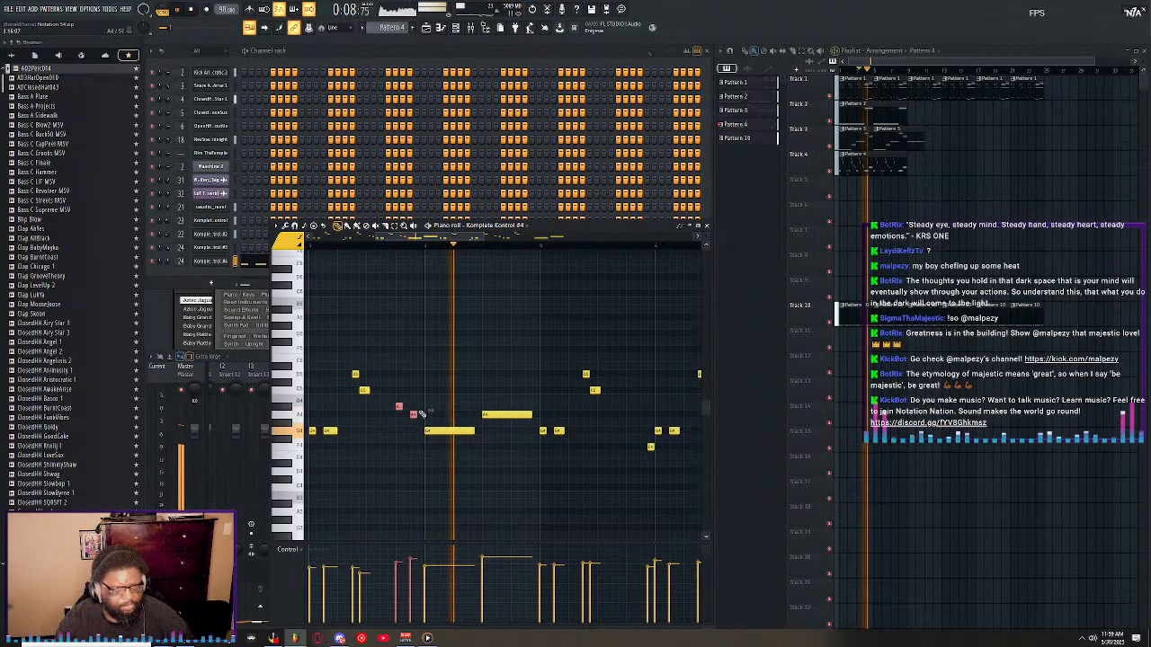
pyautogui.scroll(5, 419, 249)
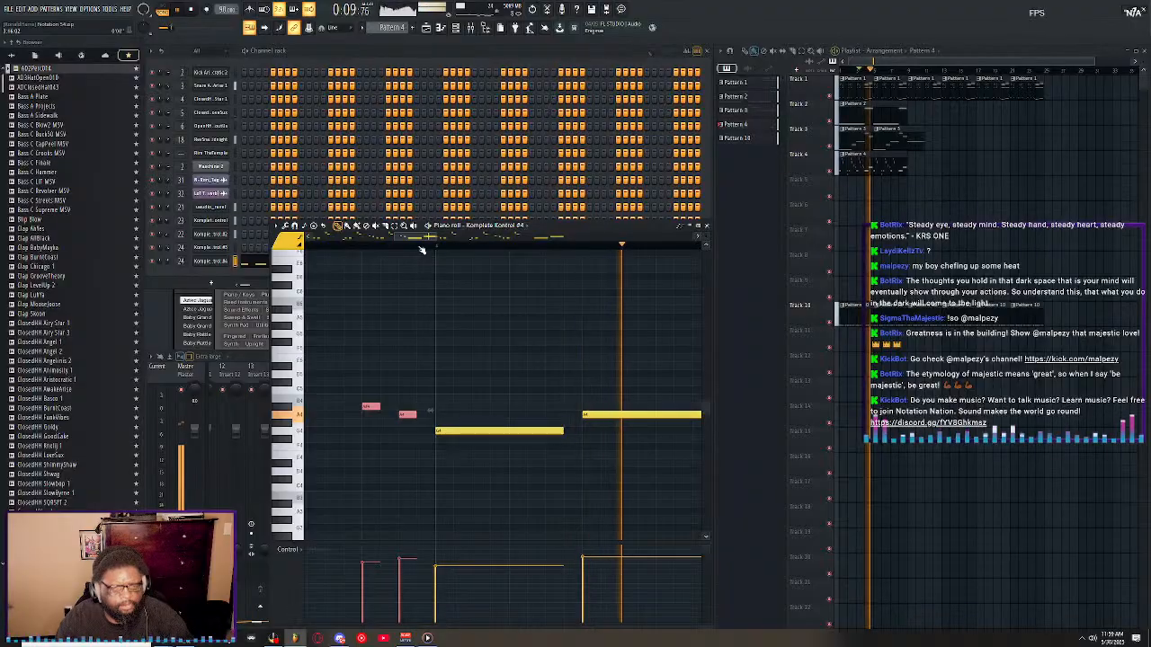
pyautogui.scroll(-4, 421, 250)
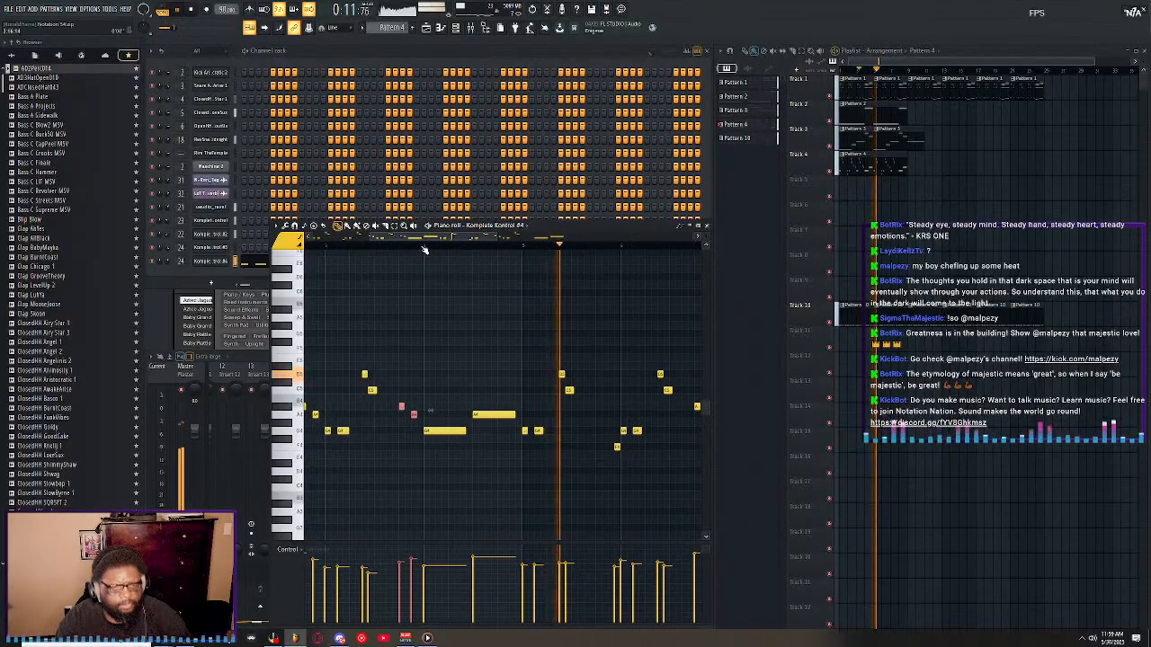
pyautogui.press('space')
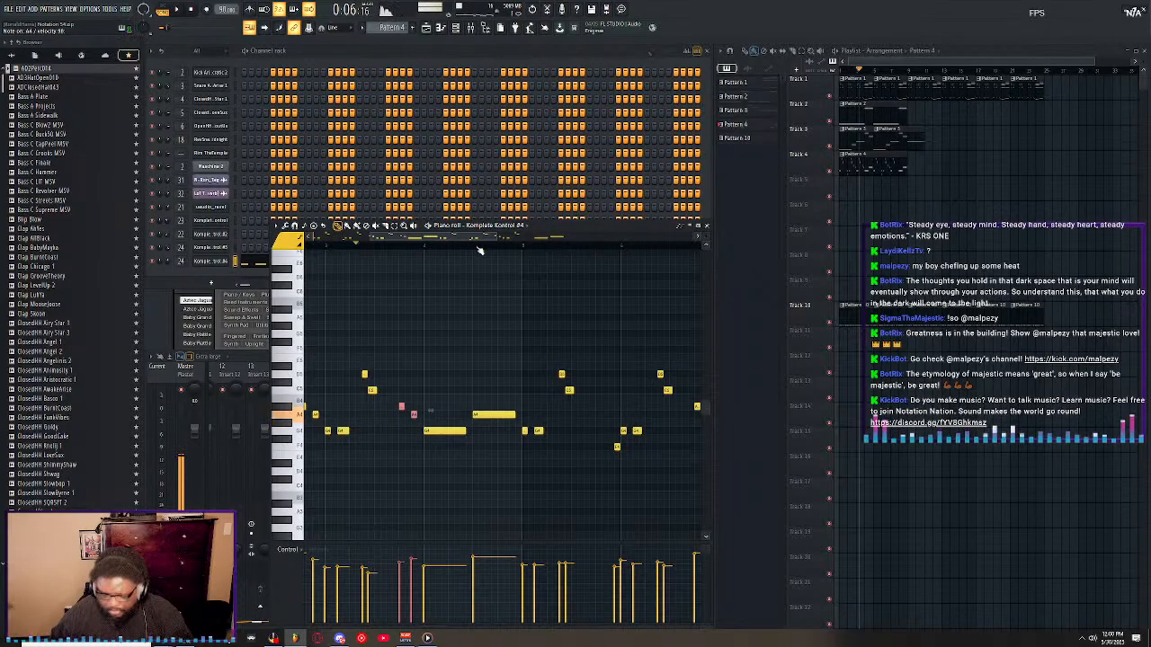
# Copy the nudged A#4 and A4 pair in front of the long G4 at the end of the melody.
pyautogui.press('space')
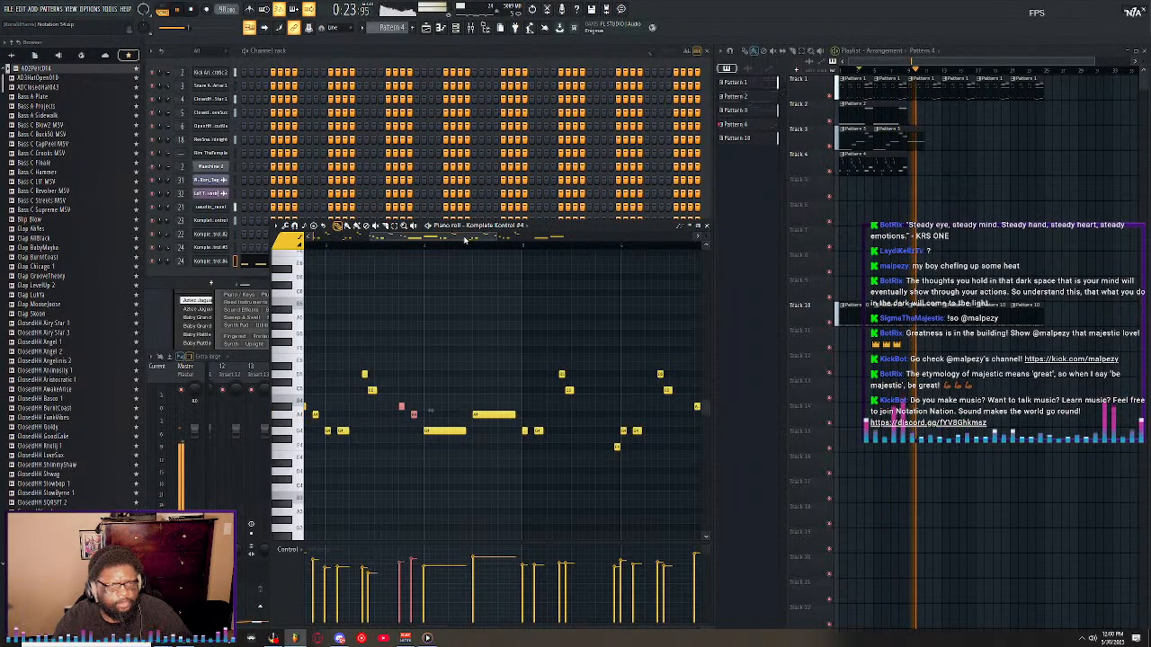
pyautogui.moveTo(465, 238); pyautogui.dragTo(612, 235)
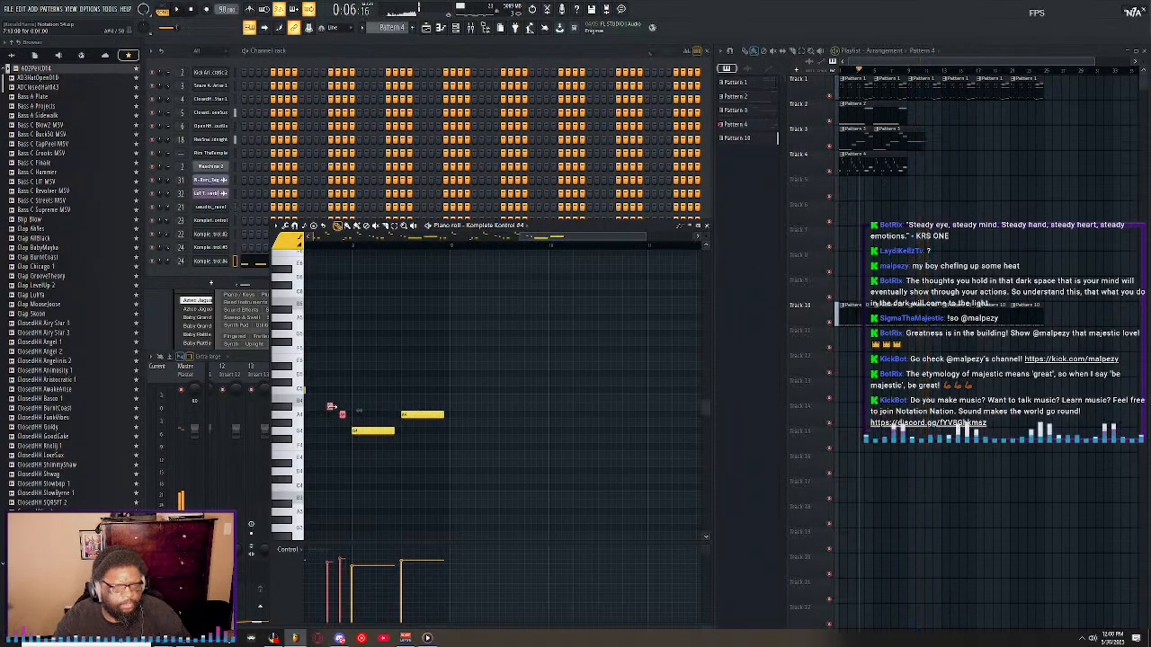
pyautogui.moveTo(544, 239); pyautogui.dragTo(455, 242)
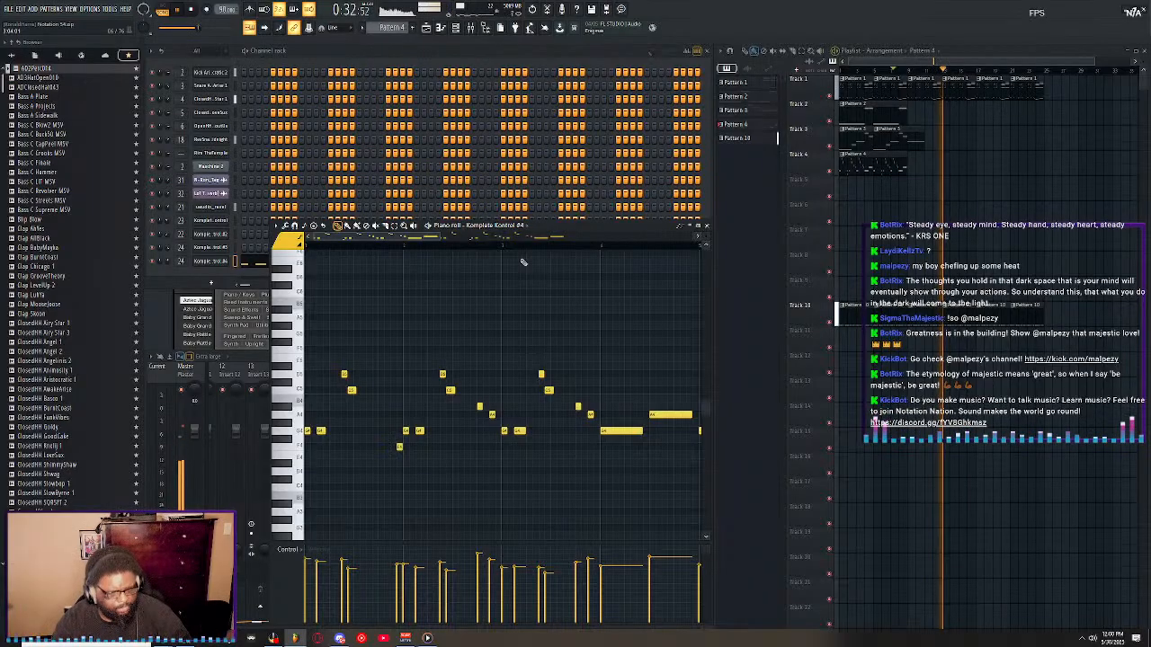
# Copy all Pattern 4 melody notes into a new Pattern 5 on the Komplete Kontrol #4 channel and place Pattern 5 twice on Track 5.
pyautogui.hotkey('ctrl', 'a')
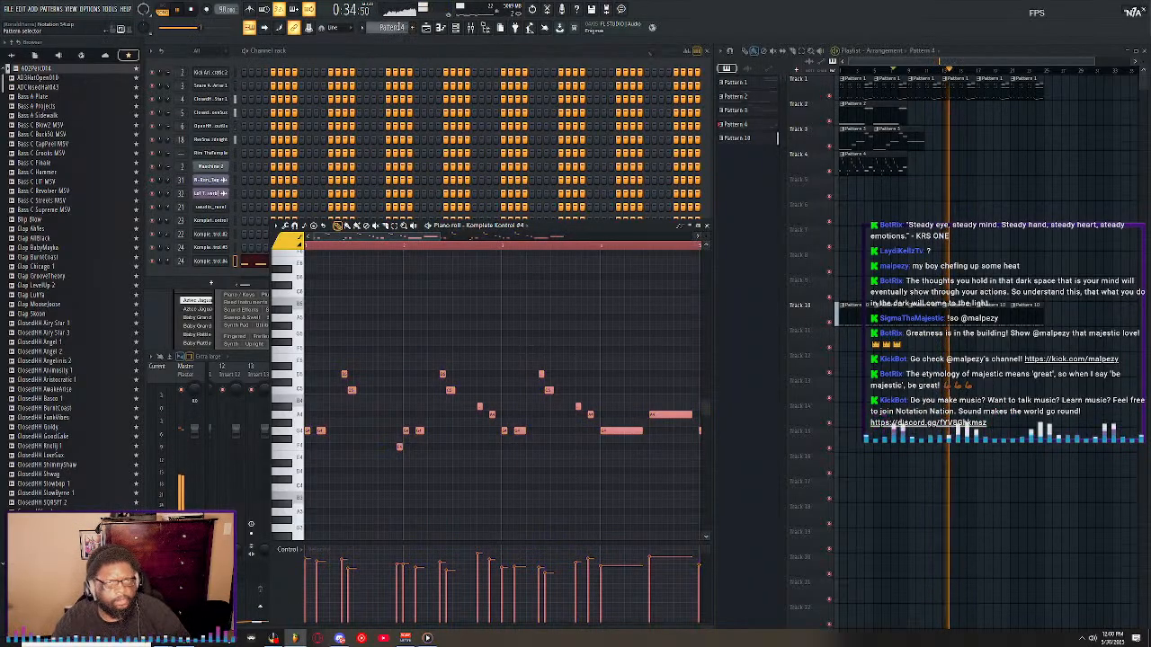
pyautogui.press('F4')
pyautogui.click(214, 262)
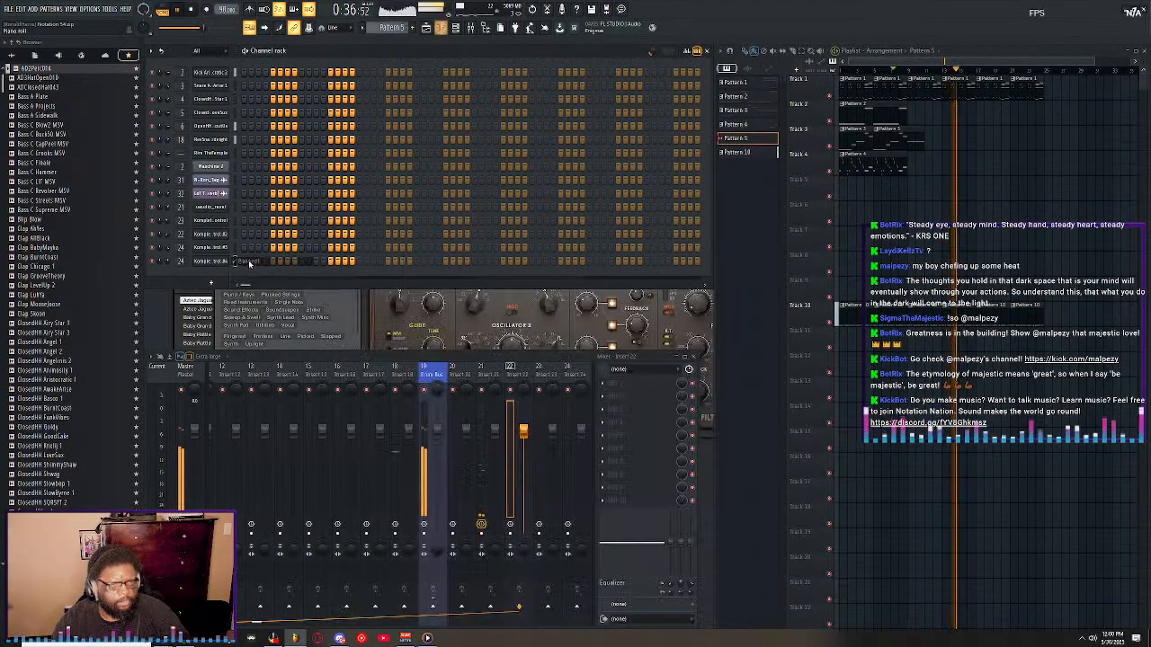
pyautogui.rightClick(227, 266)
pyautogui.click(266, 263)
pyautogui.hotkey('ctrl', 'v')
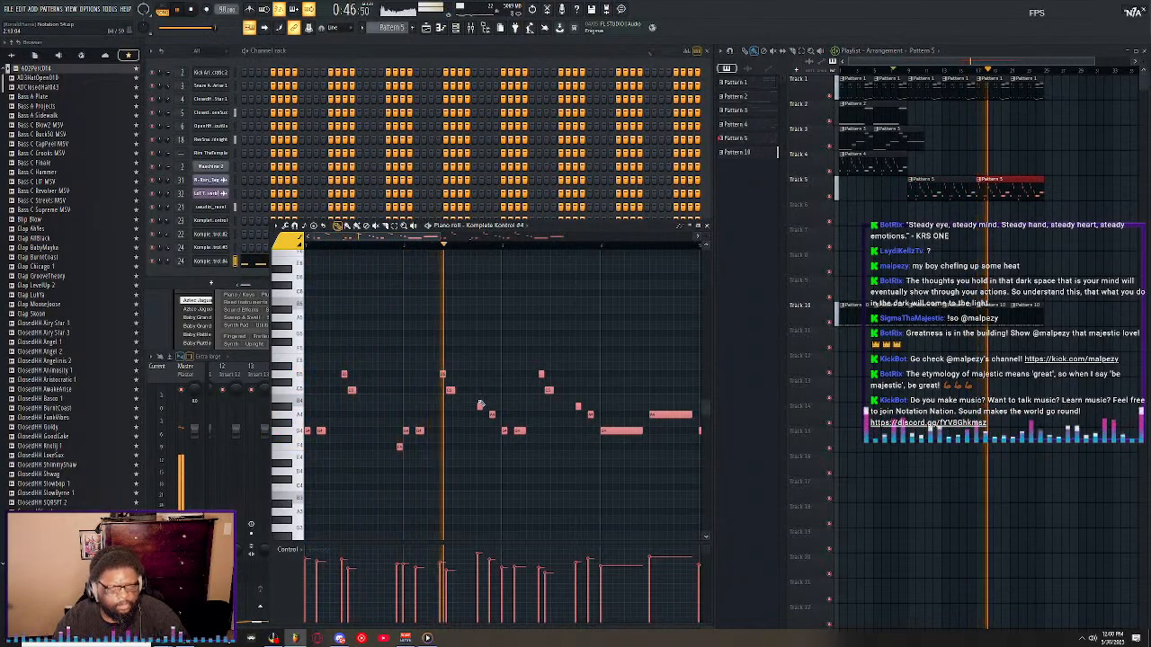
# Delete both A#4 and A4 note pairs from the first phrase of the Pattern 5 melody.
pyautogui.rightClick(480, 406)
pyautogui.rightClick(492, 414)
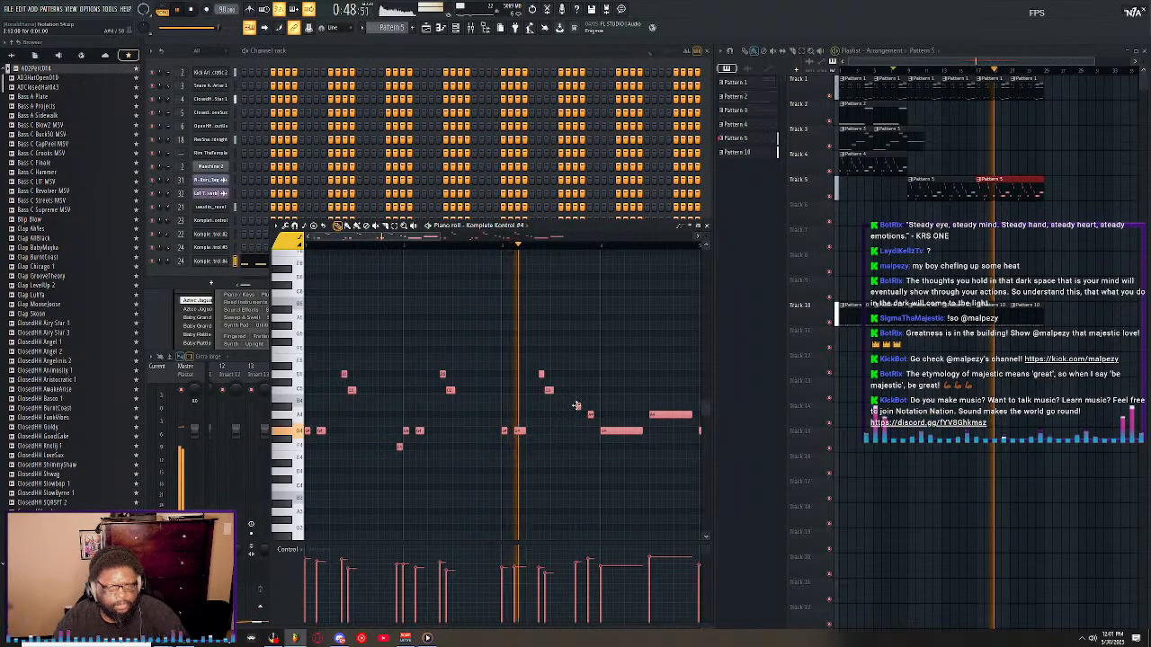
pyautogui.rightClick(577, 407)
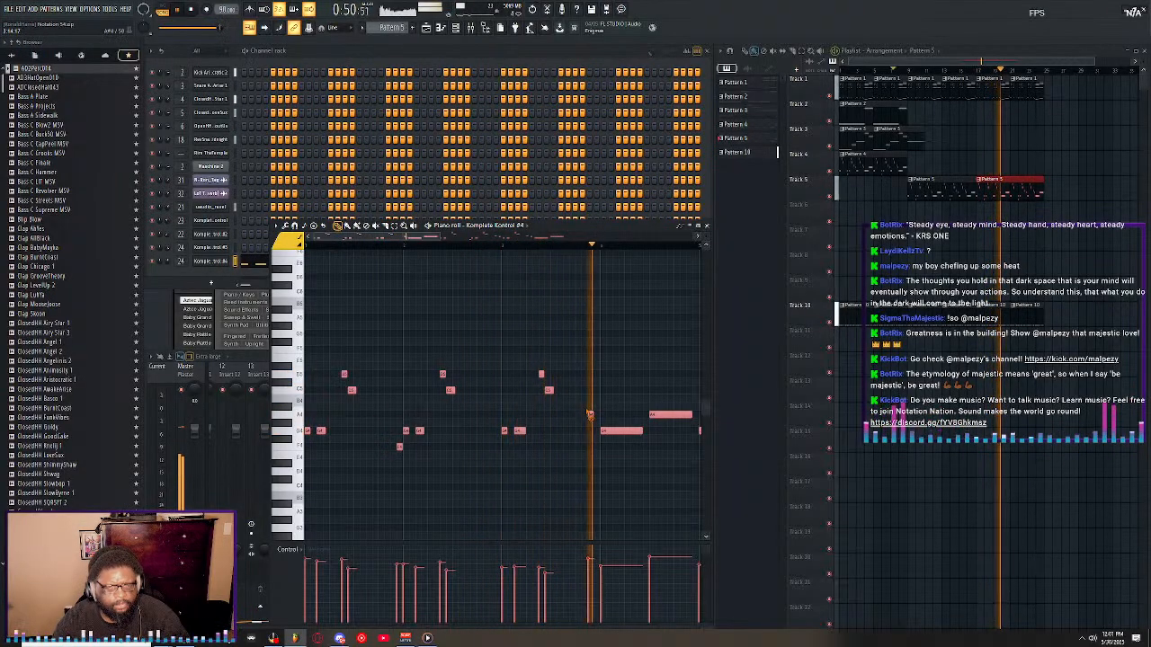
pyautogui.rightClick(590, 415)
# Delete the earlier A#4 and A4 pair from the second phrase of Pattern 5, remove the stray high note and play the result.
pyautogui.moveTo(426, 239); pyautogui.dragTo(517, 237)
pyautogui.rightClick(525, 406)
pyautogui.rightClick(539, 414)
pyautogui.click(452, 270)
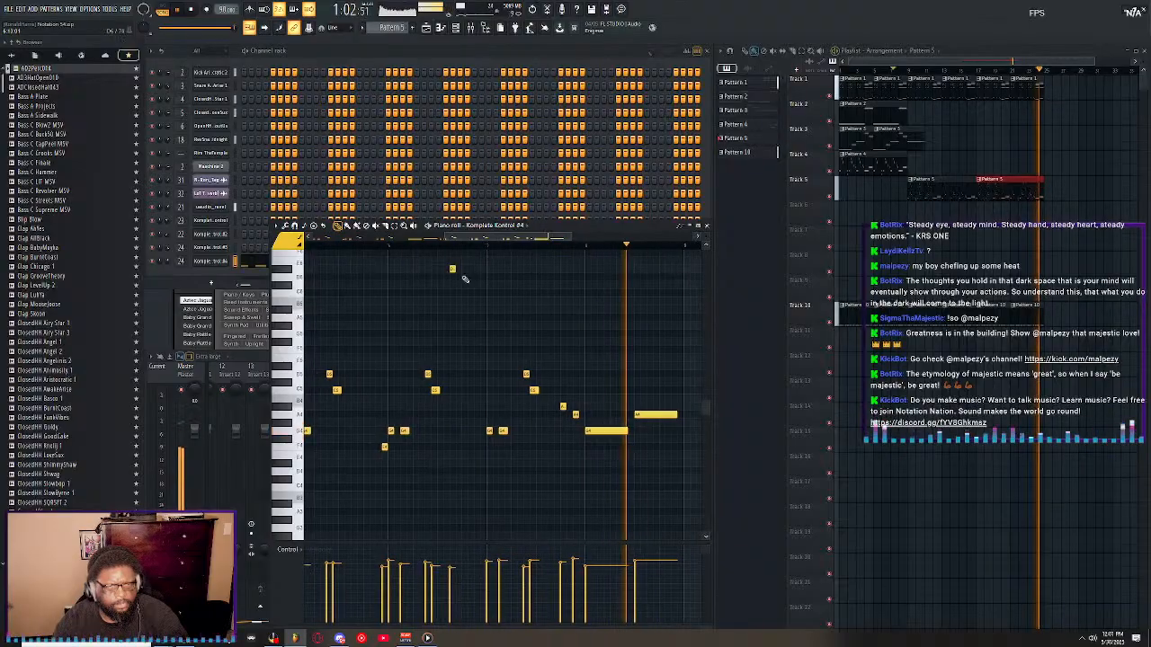
pyautogui.rightClick(452, 269)
pyautogui.press('space')
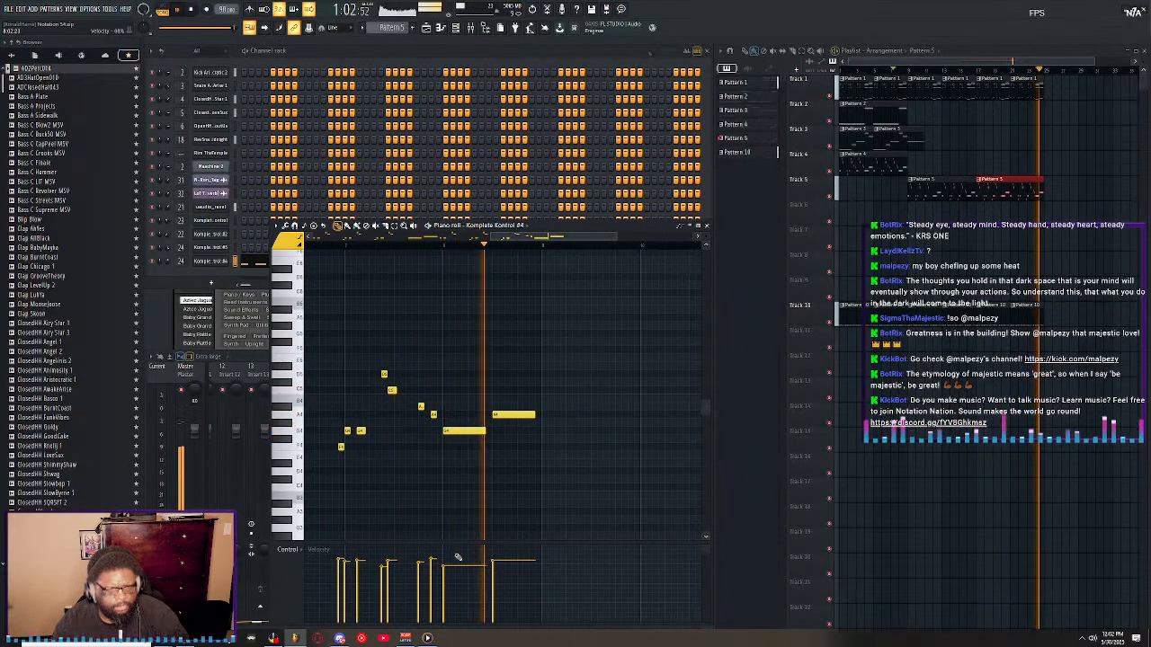
# Close the piano roll and switch the library in Komplete Kontrol #5 from Session Horns Pro to Mallet Flux.
pyautogui.click(707, 226)
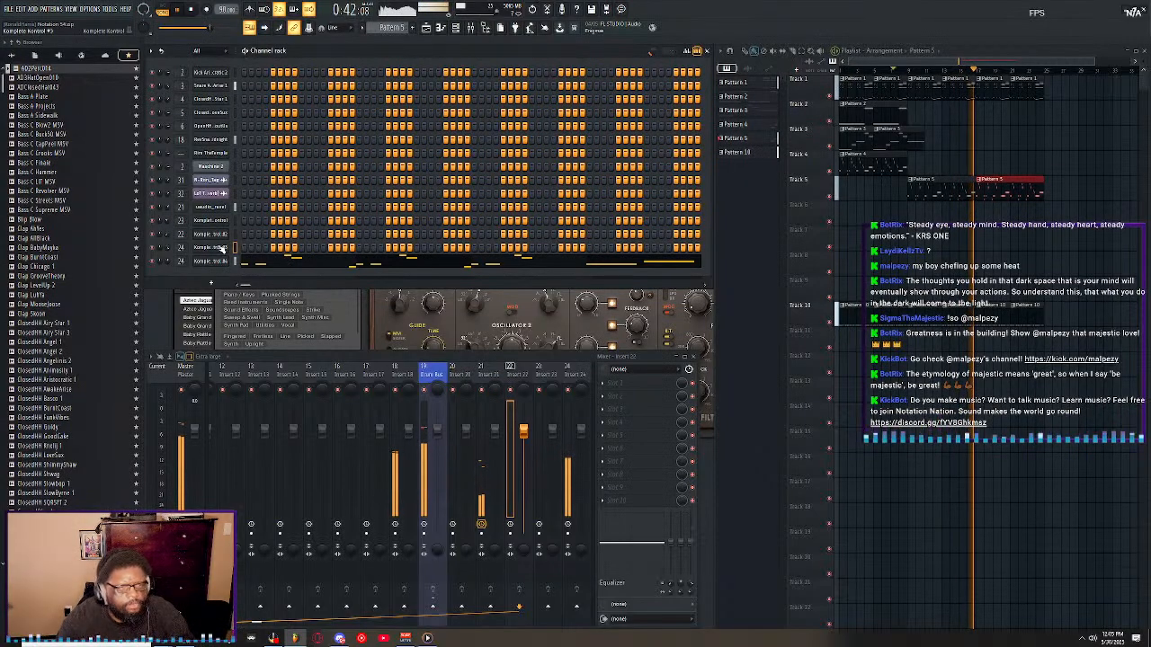
pyautogui.click(221, 249)
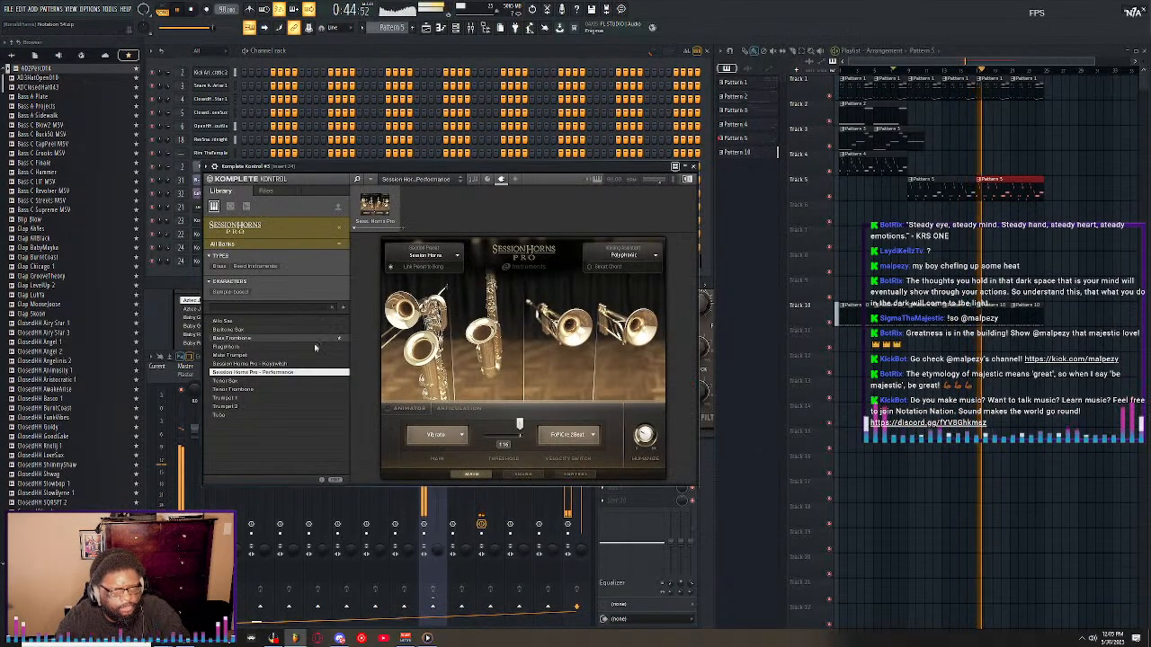
pyautogui.click(339, 229)
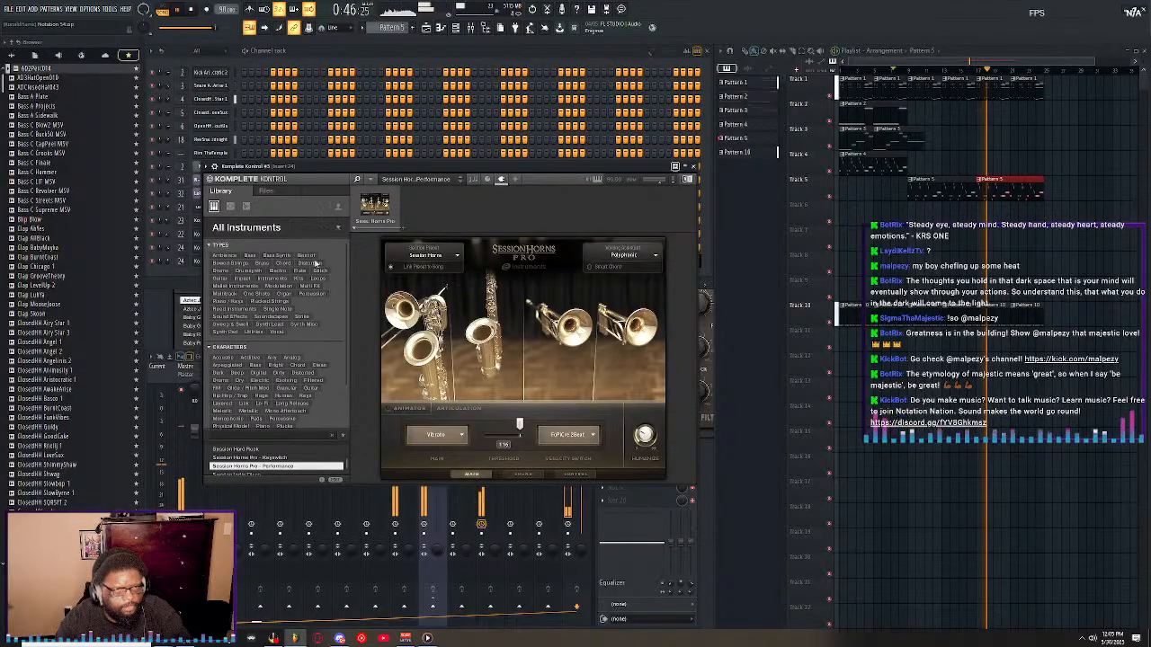
pyautogui.scroll(-3, 299, 367)
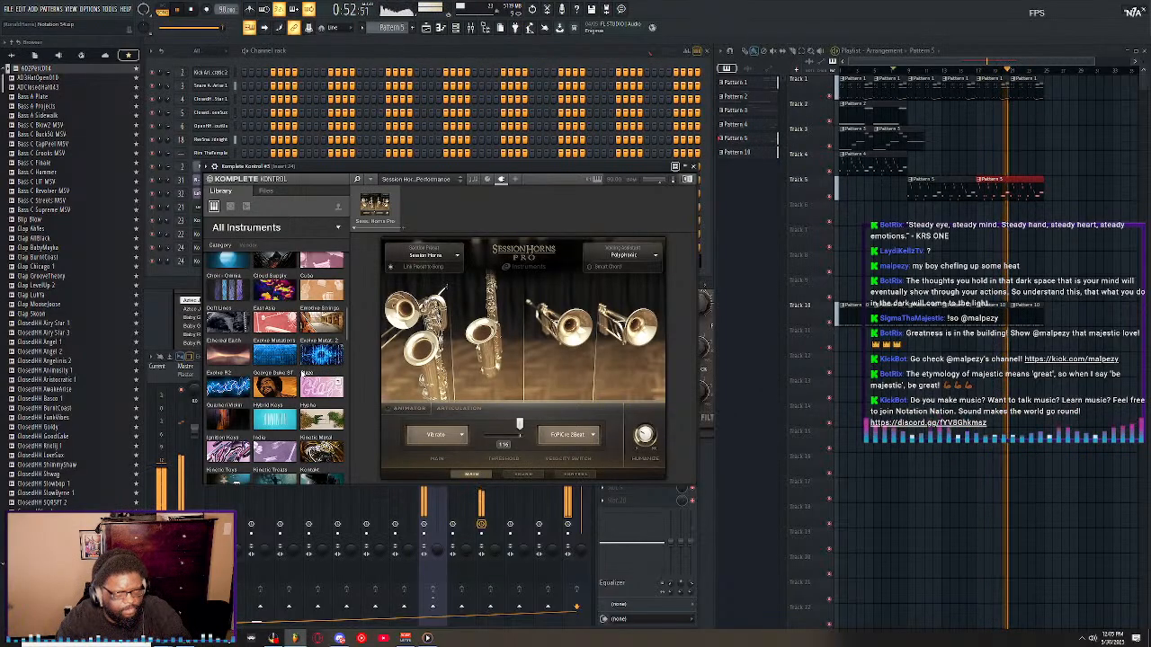
pyautogui.scroll(-3, 301, 372)
pyautogui.scroll(-1, 302, 377)
pyautogui.click(306, 383)
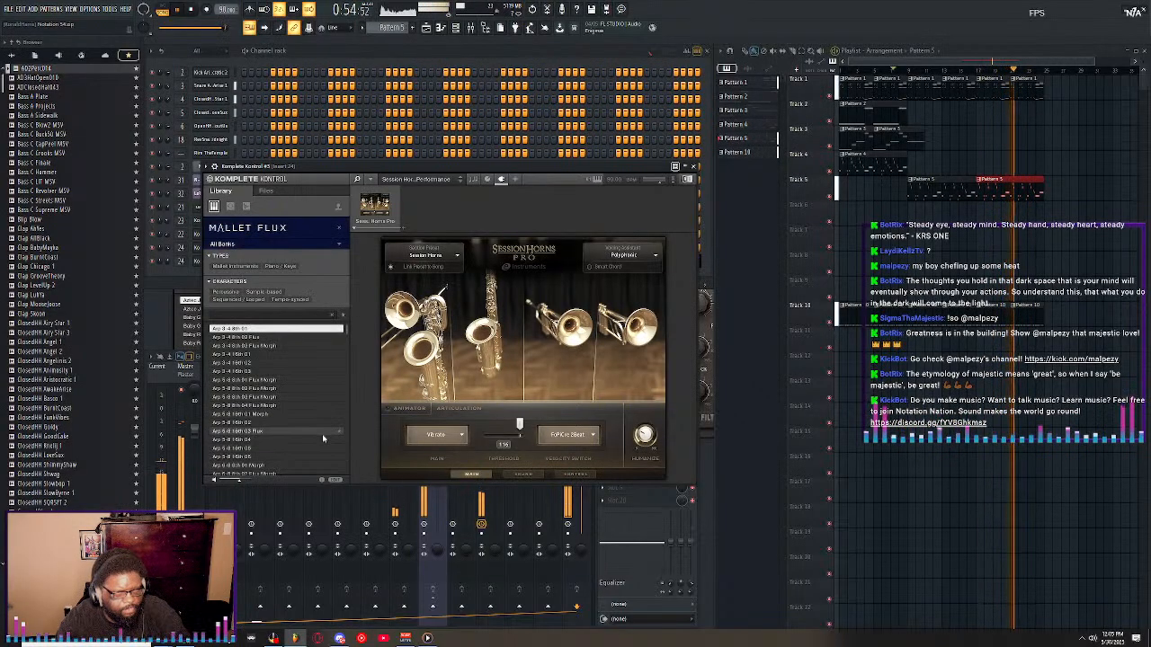
# Load the Mallet Flux preset Arp 8th 10 into Komplete Kontrol #5.
pyautogui.scroll(-5, 259, 388)
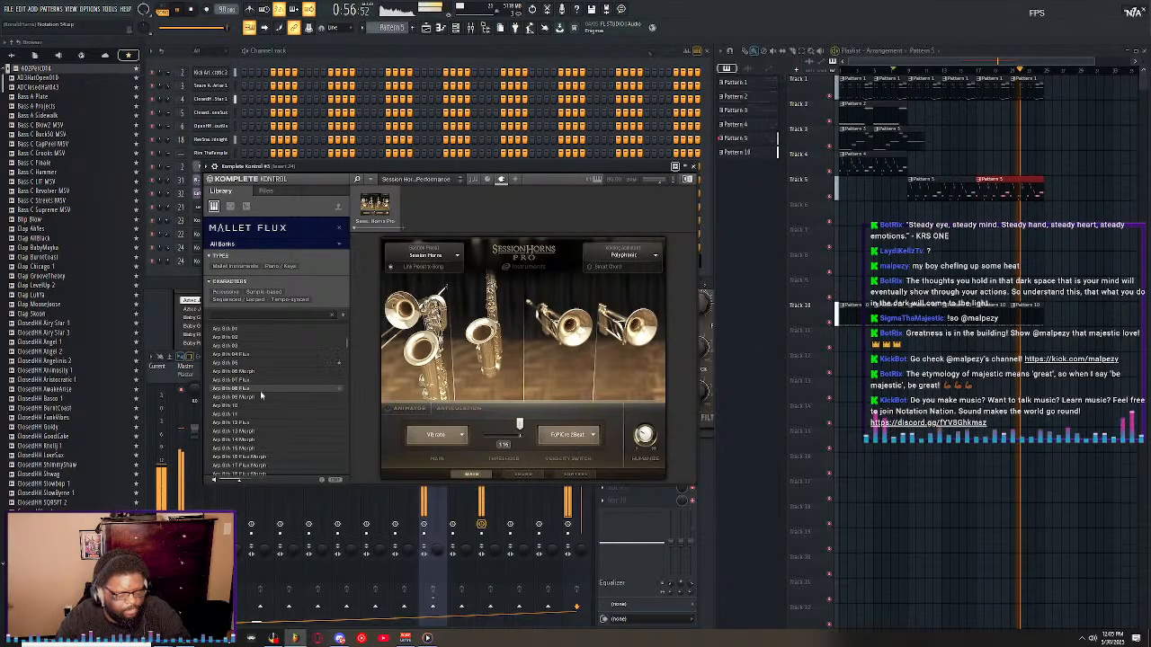
pyautogui.click(266, 387)
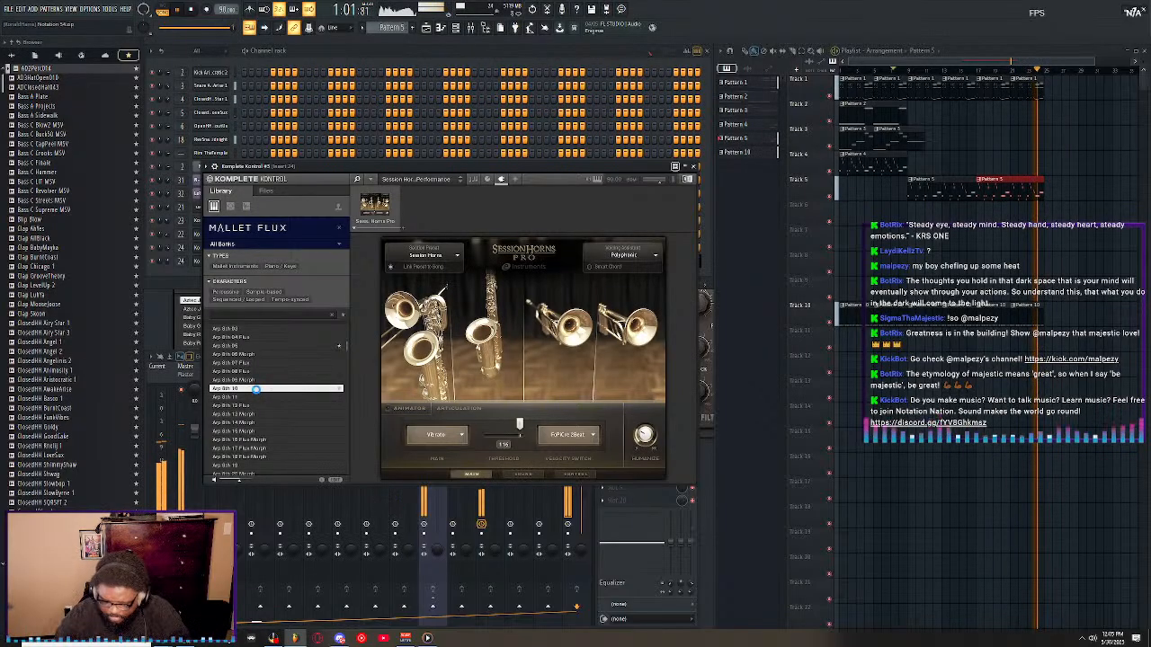
pyautogui.doubleClick(257, 389)
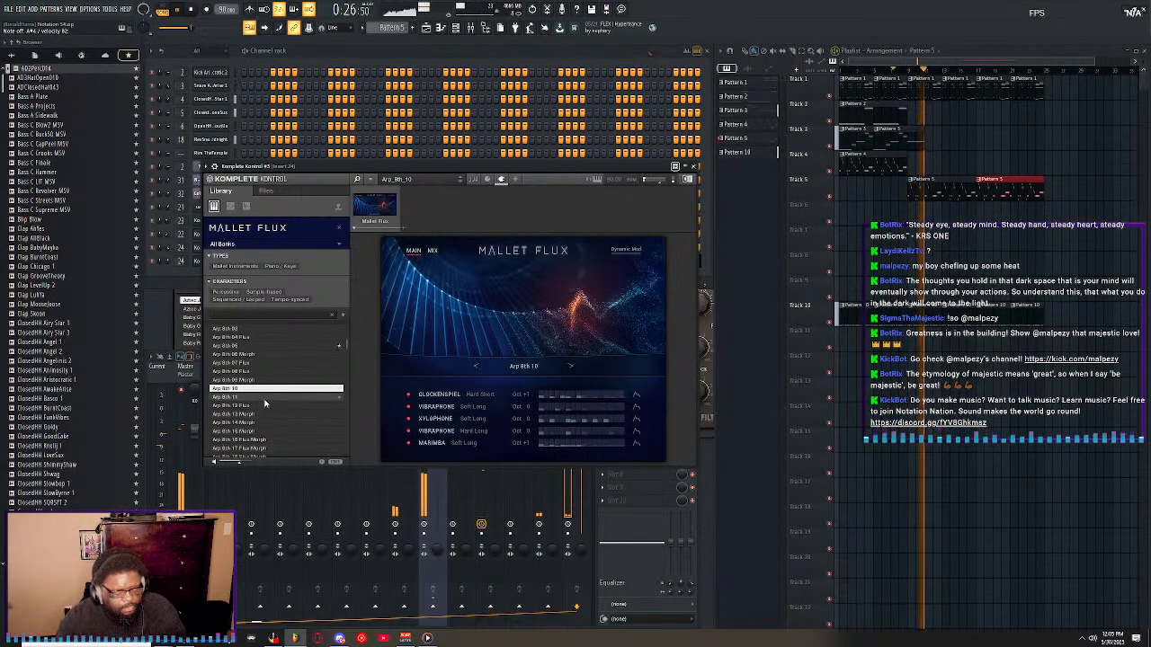
# Audition the Mallet Flux presets from Arp 8th 11 through Arp 8th 15 Morph over the playing arrangement.
pyautogui.click(265, 397)
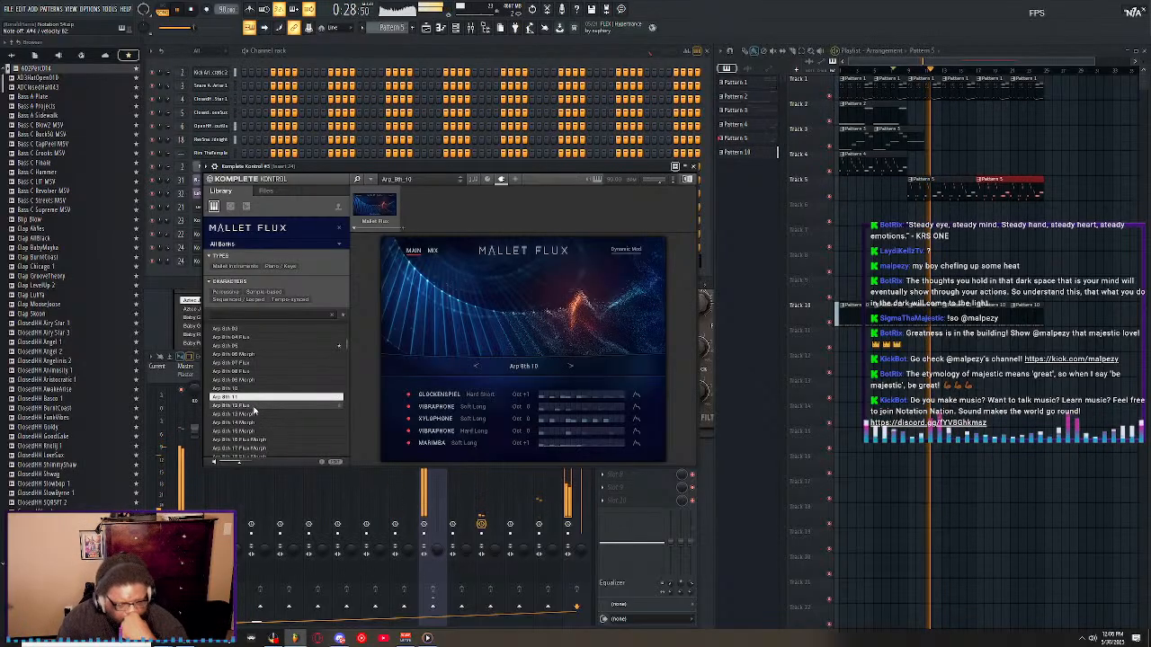
pyautogui.click(253, 407)
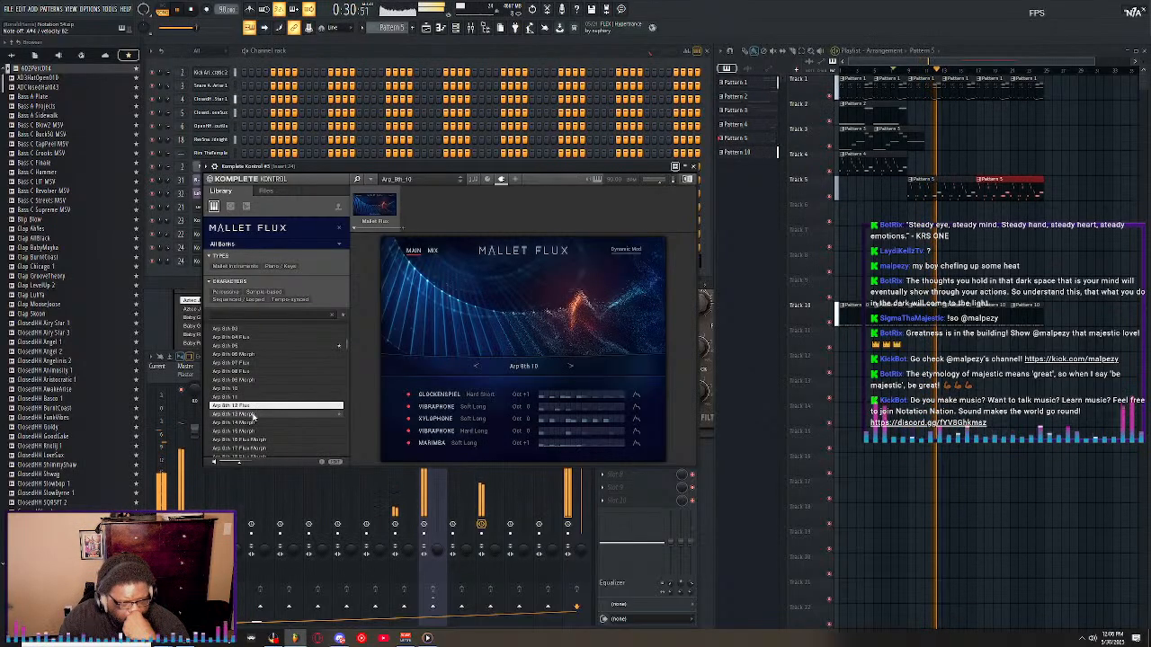
pyautogui.click(252, 414)
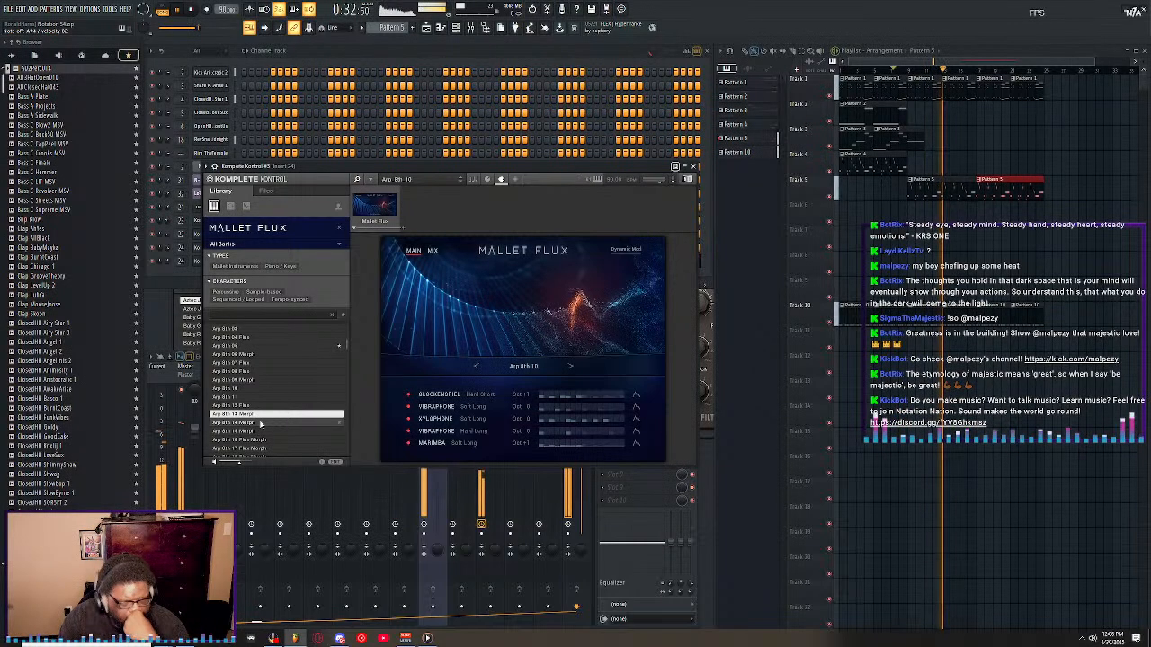
pyautogui.click(260, 423)
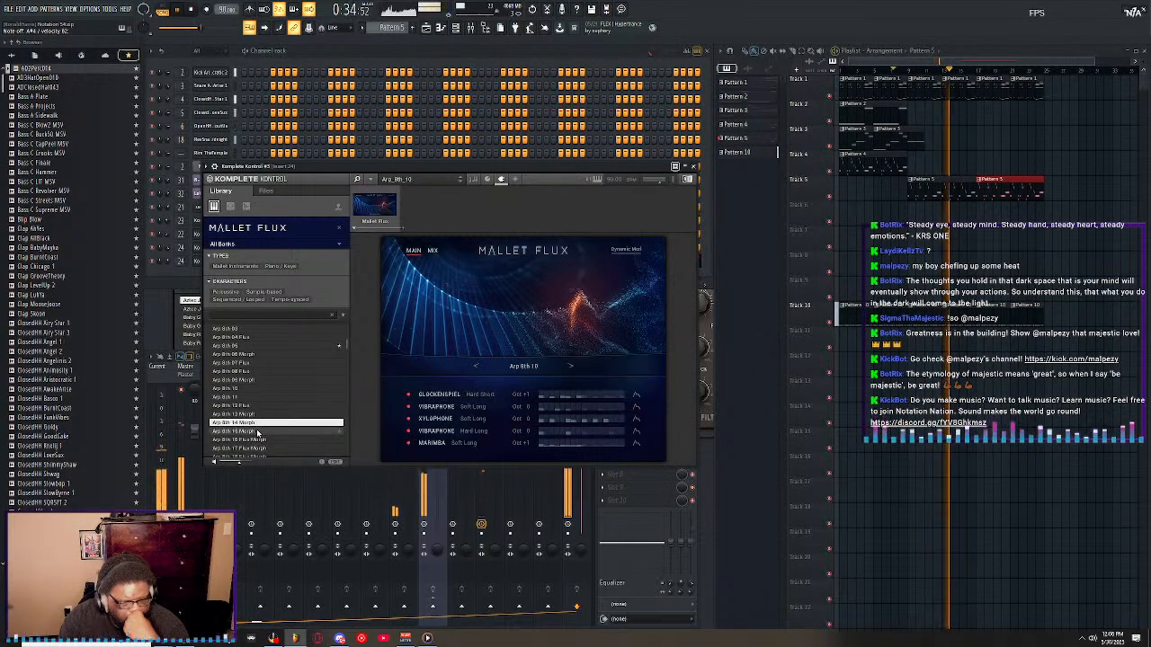
pyautogui.click(257, 431)
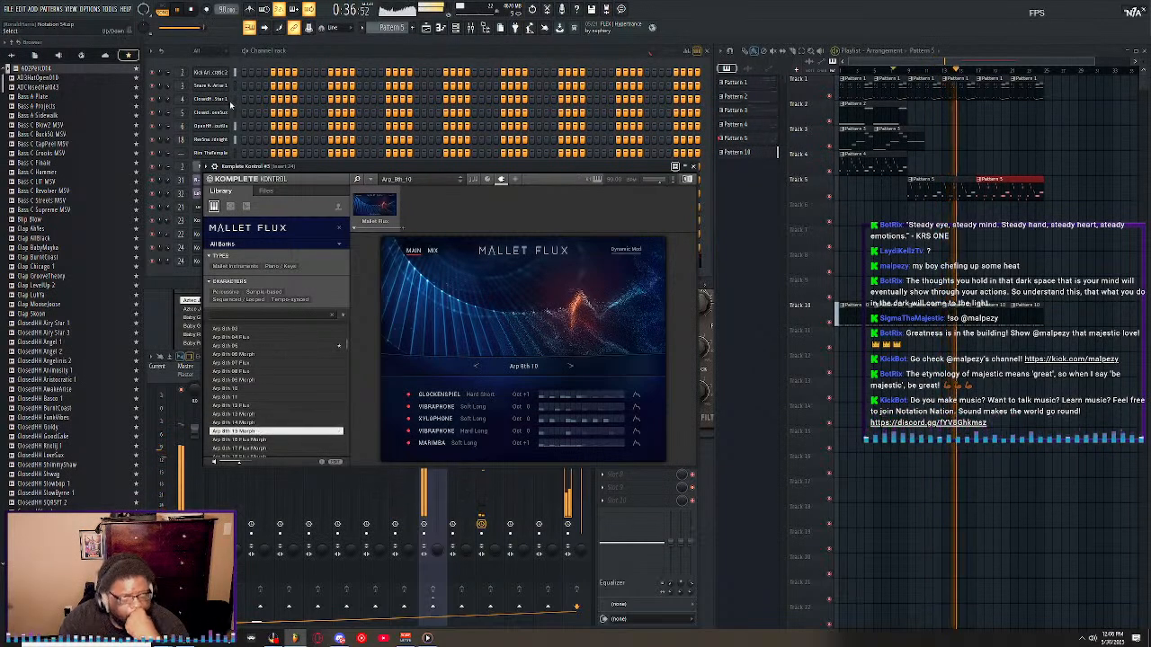
pyautogui.scroll(-2, 261, 415)
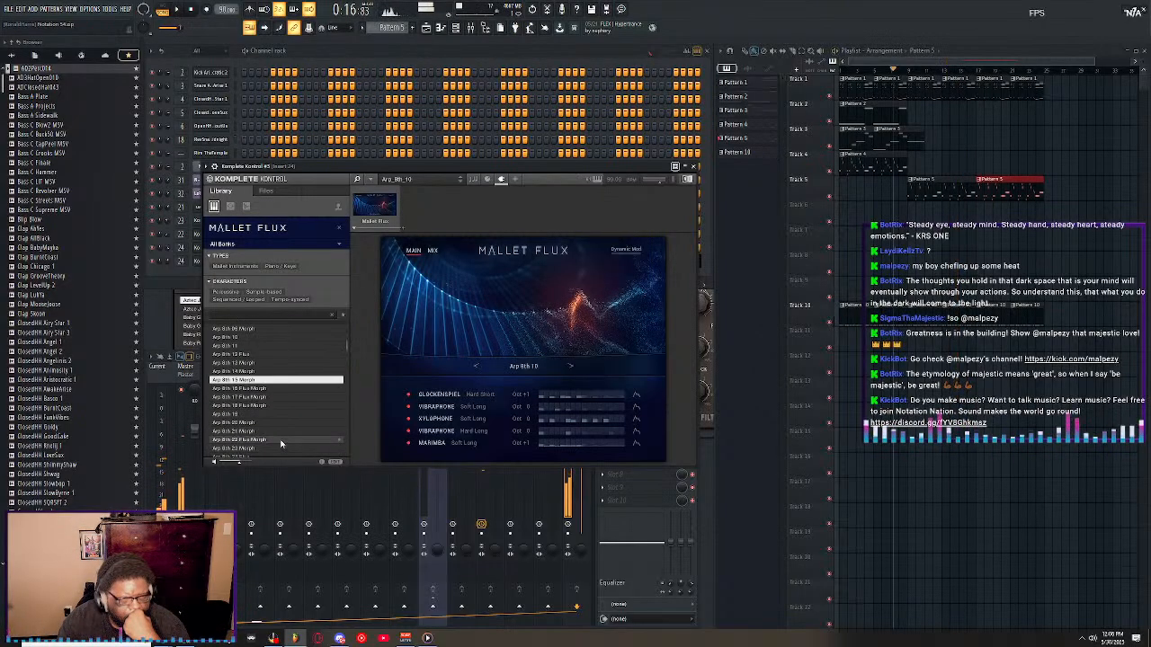
# Audition further Mallet Flux presets from Arp 8th 19 onward and load Arp 8th 26 Flux.
pyautogui.click(259, 415)
pyautogui.scroll(-1, 259, 413)
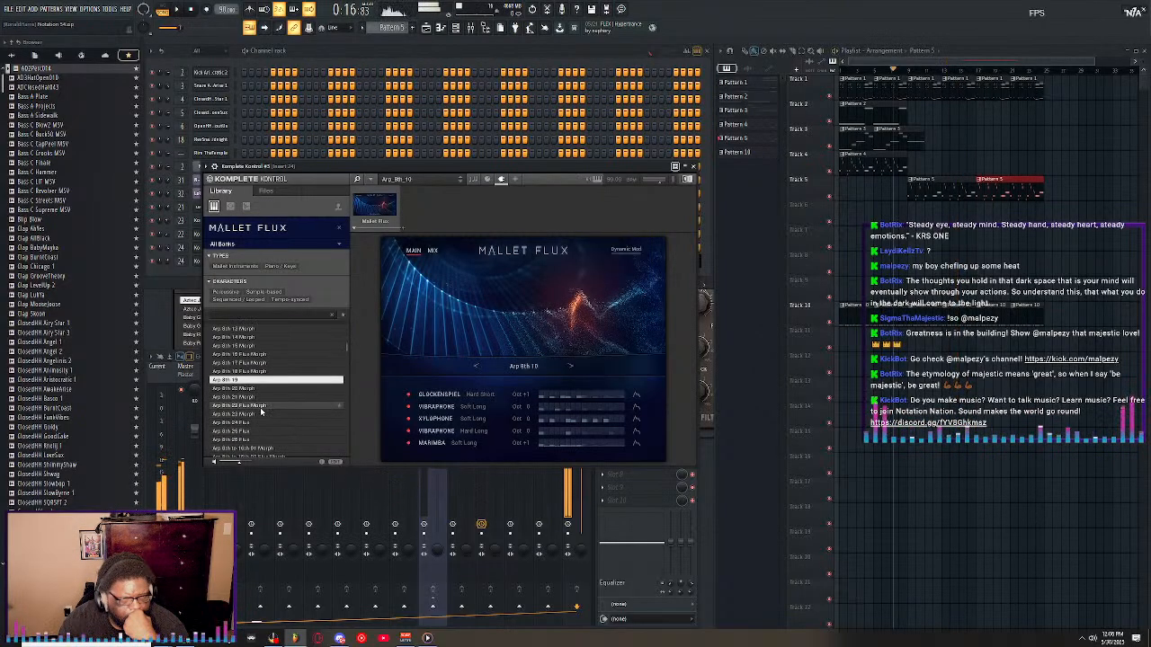
pyautogui.click(261, 415)
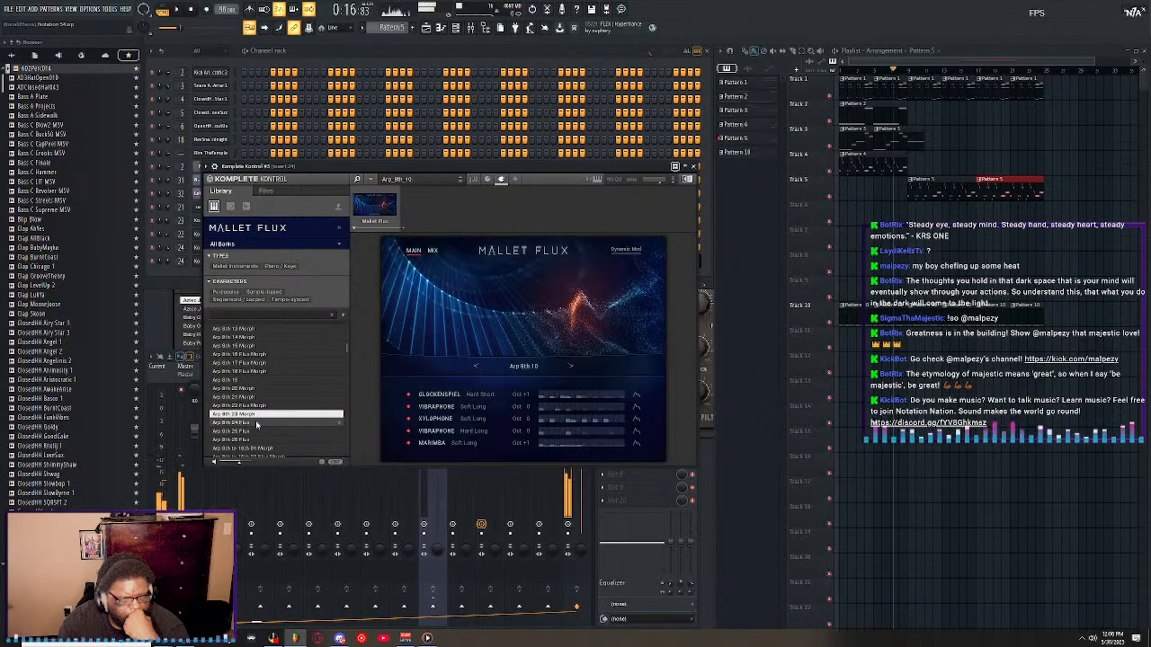
pyautogui.click(258, 423)
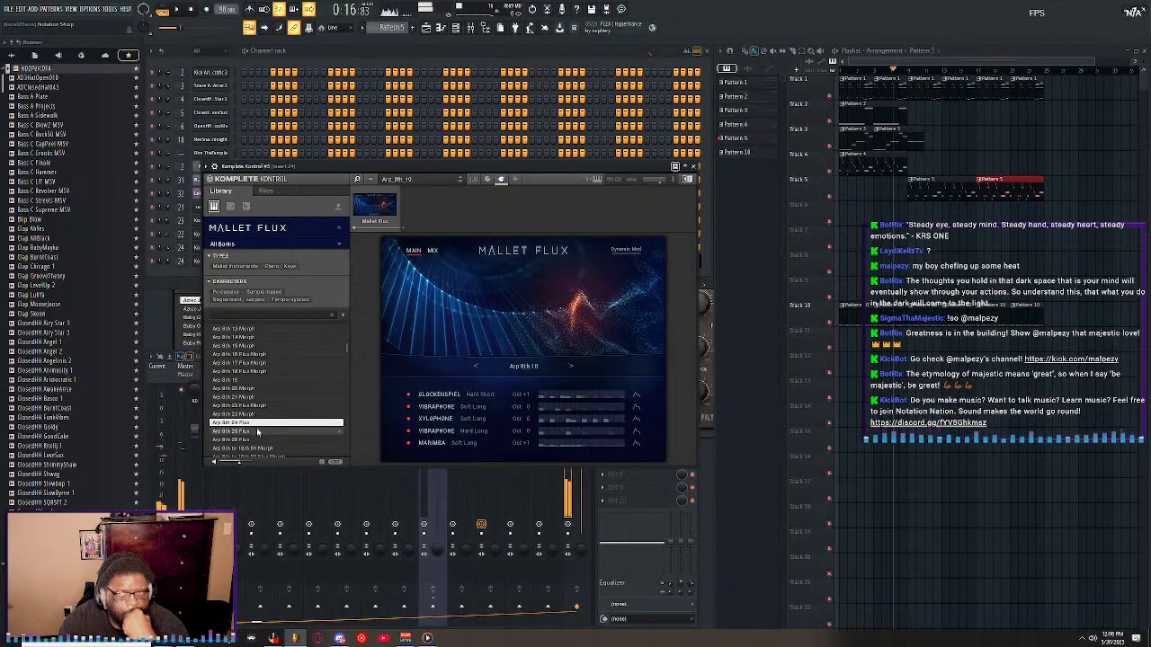
pyautogui.click(258, 431)
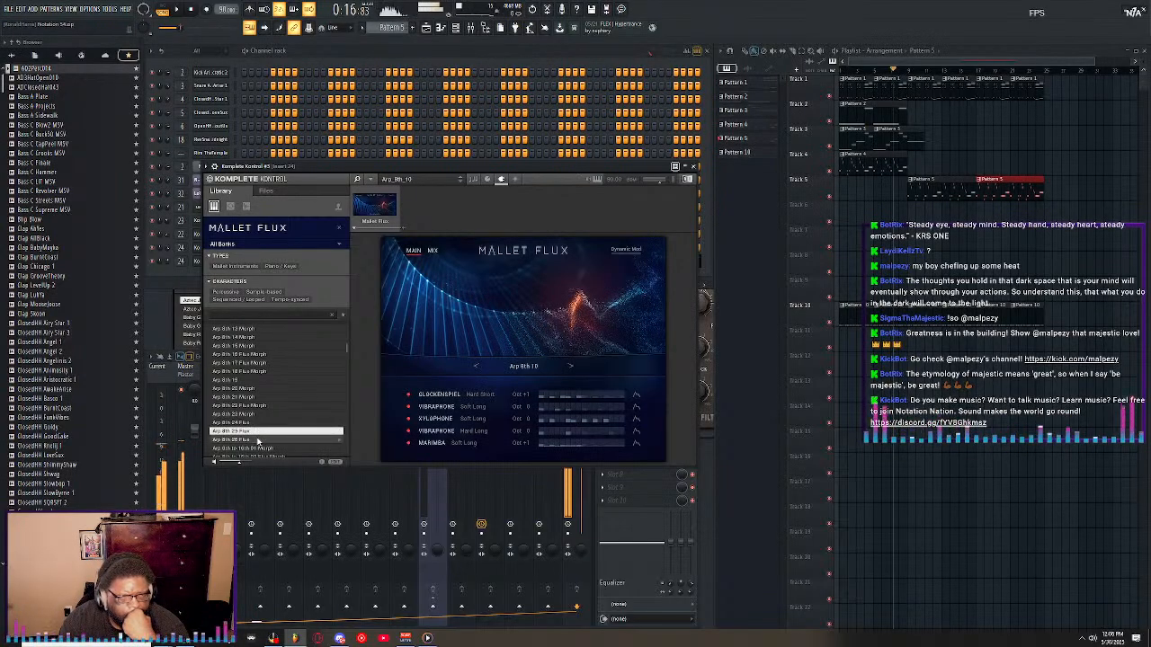
pyautogui.click(258, 440)
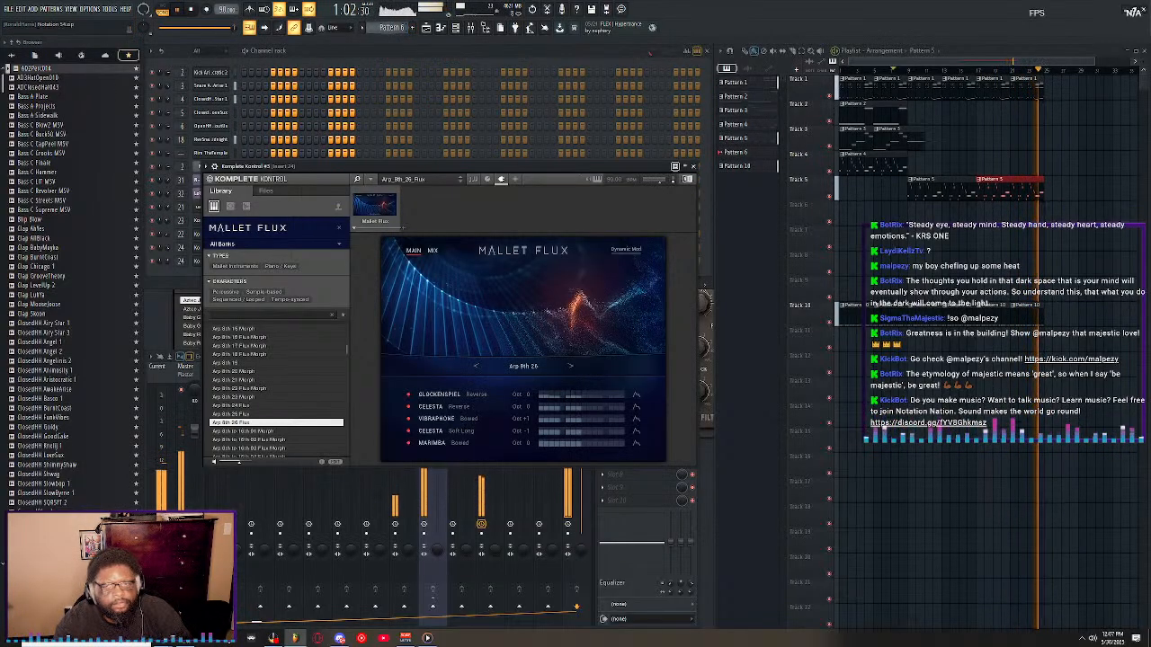
# Select Pattern 6 and place a clip of it on playlist Track 6, below the start of the second Pattern 5 clip.
pyautogui.click(390, 28)
pyautogui.click(462, 49)
pyautogui.click(978, 215)
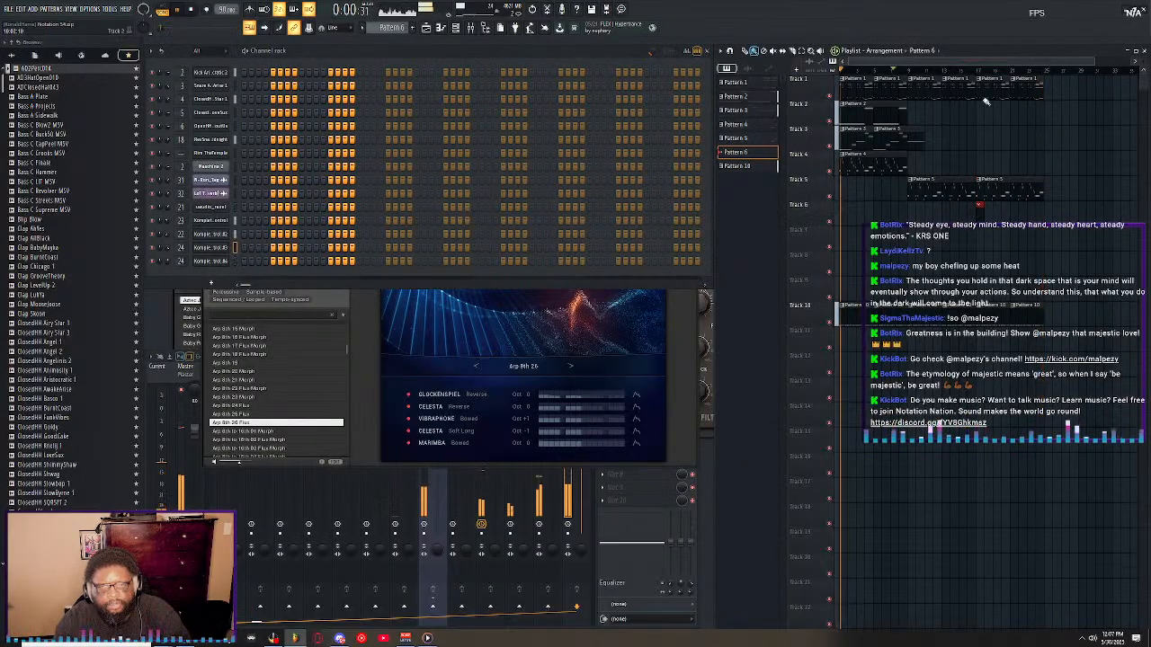
# Set the song position to the start of the Pattern 6 clip and record a chord part with the Mallet Flux sound.
pyautogui.click(977, 71)
pyautogui.click(193, 12)
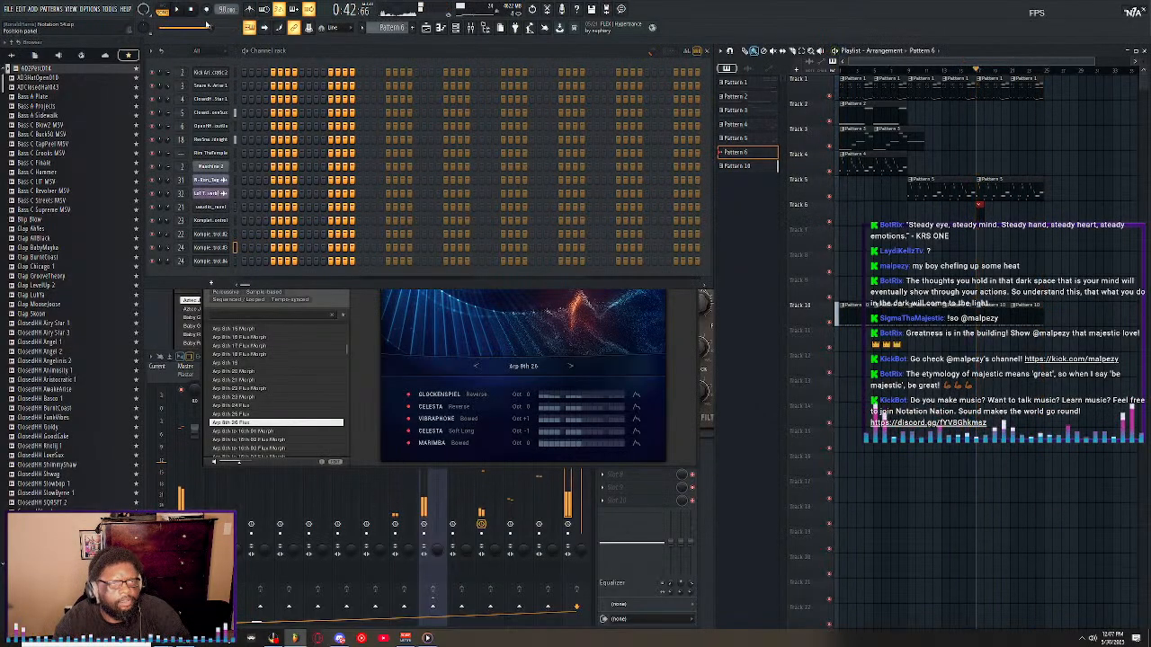
pyautogui.click(207, 10)
pyautogui.click(583, 364)
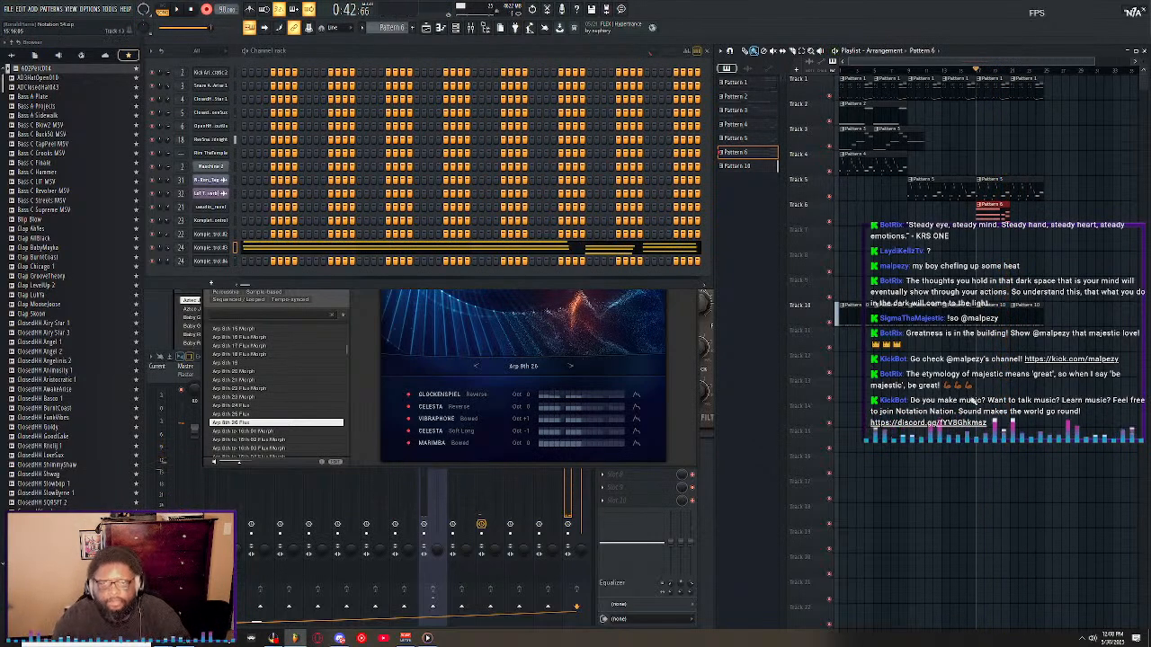
# Open the recorded Pattern 6 chords in the piano roll, select all notes and apply quick legato.
pyautogui.doubleClick(996, 204)
pyautogui.hotkey('ctrl', 'a')
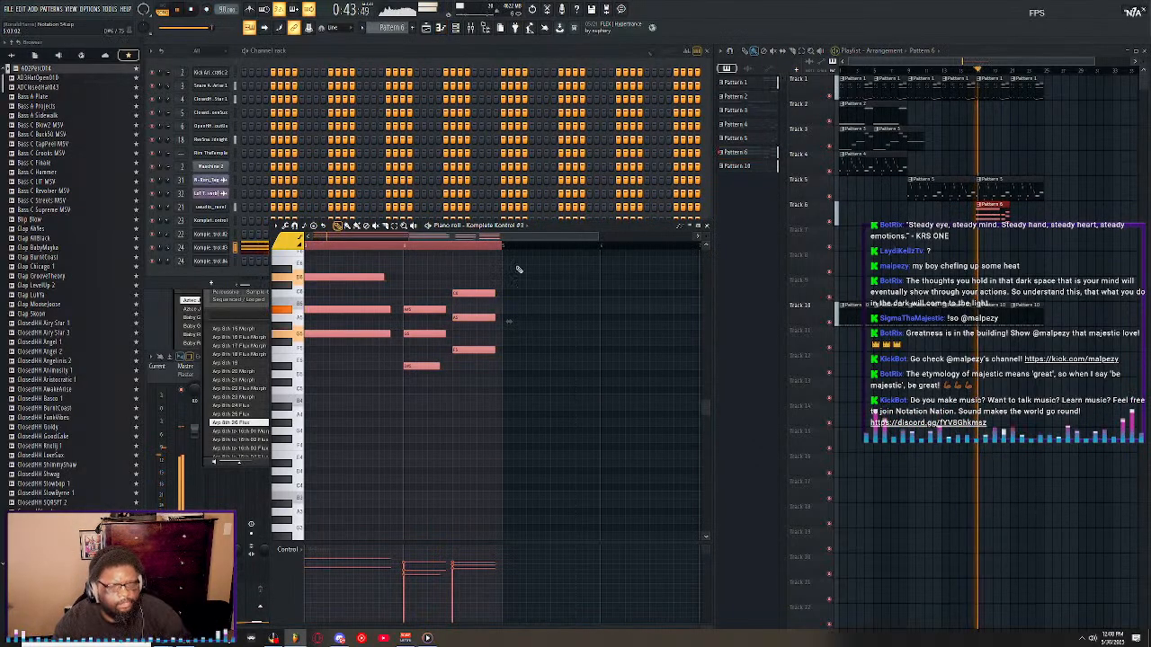
pyautogui.scroll(3, 561, 236)
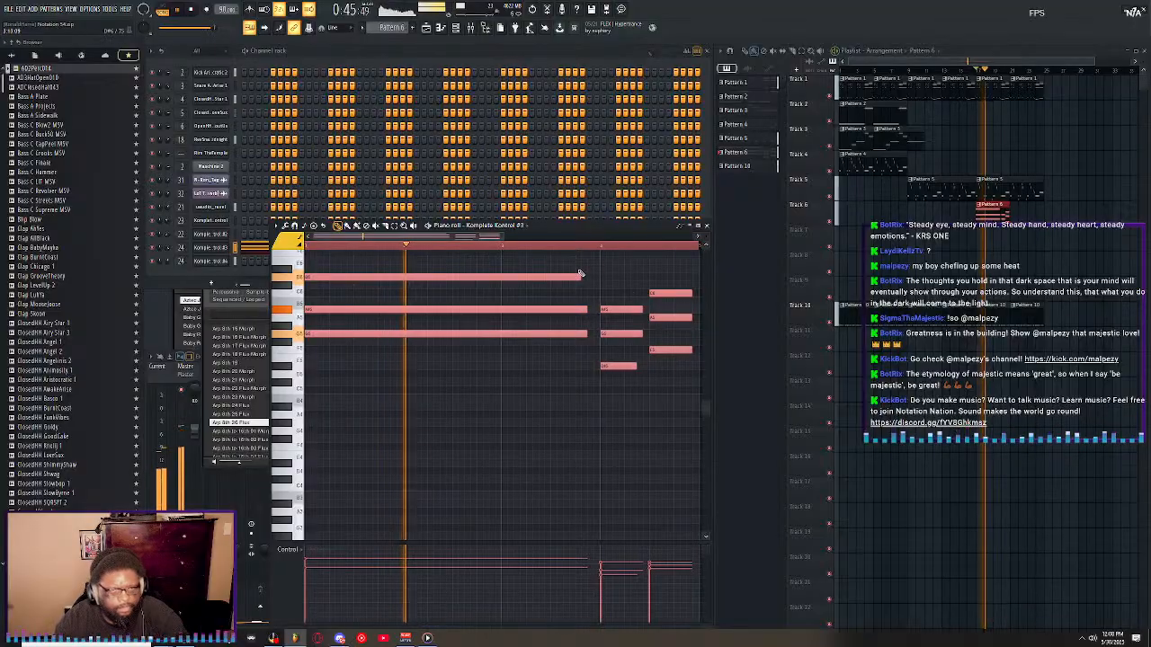
pyautogui.hotkey('ctrl', 'l')
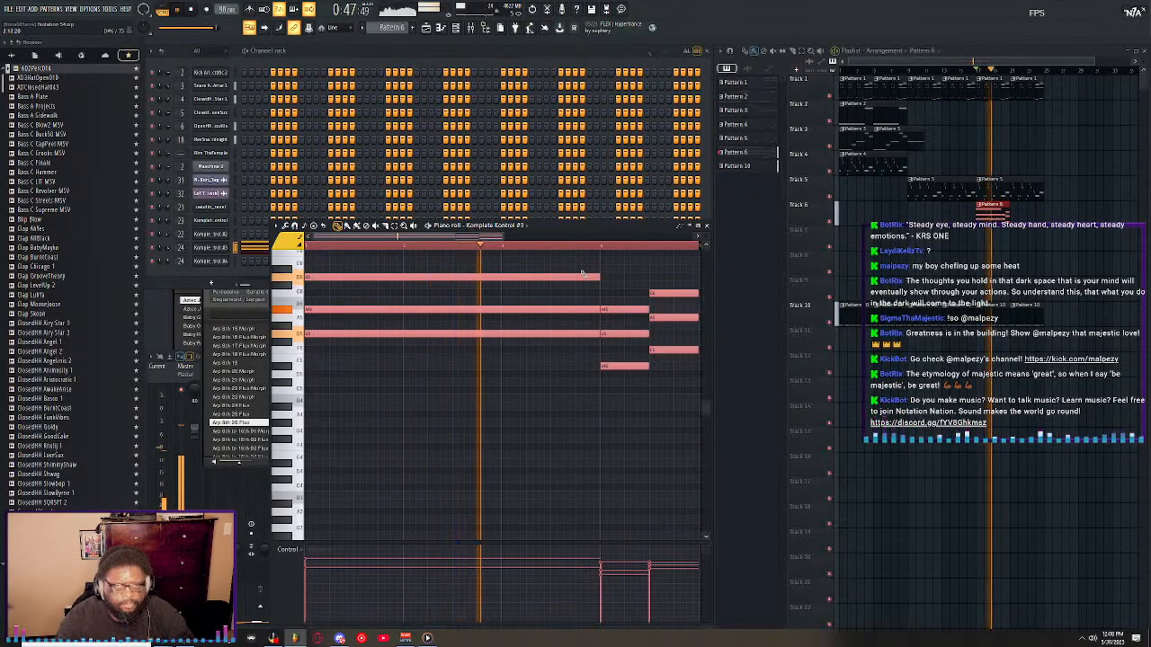
# Route the Mallet Flux Komplete Kontrol channel to mixer insert 25 and show that insert in the mixer.
pyautogui.scroll(-3, 519, 249)
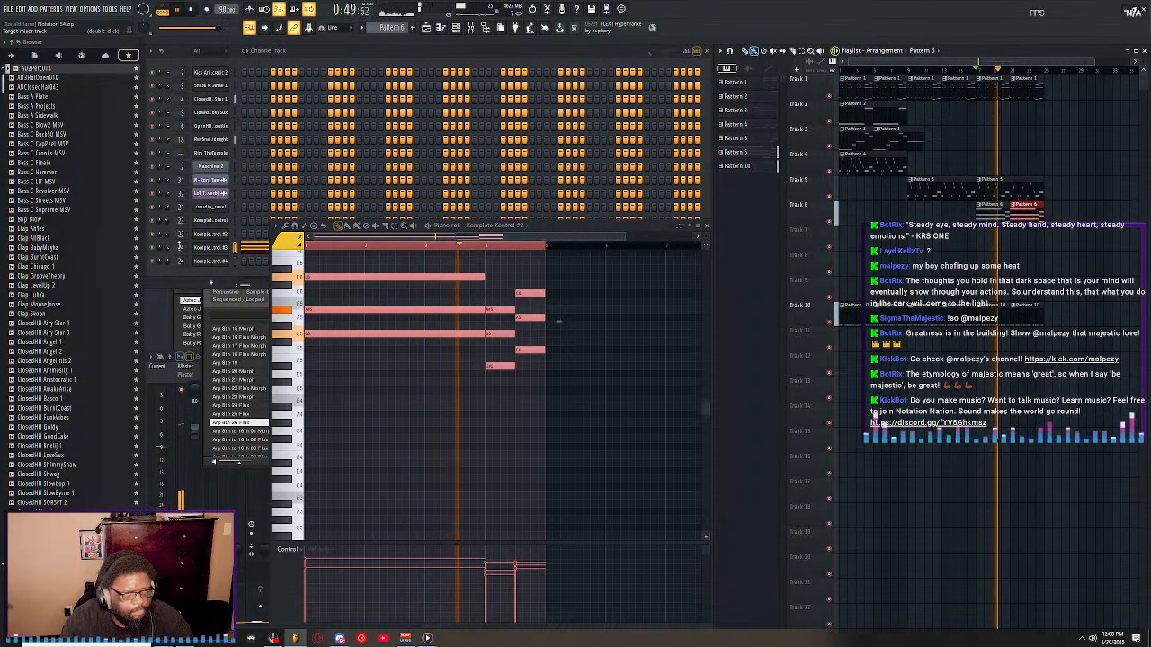
pyautogui.click(179, 248)
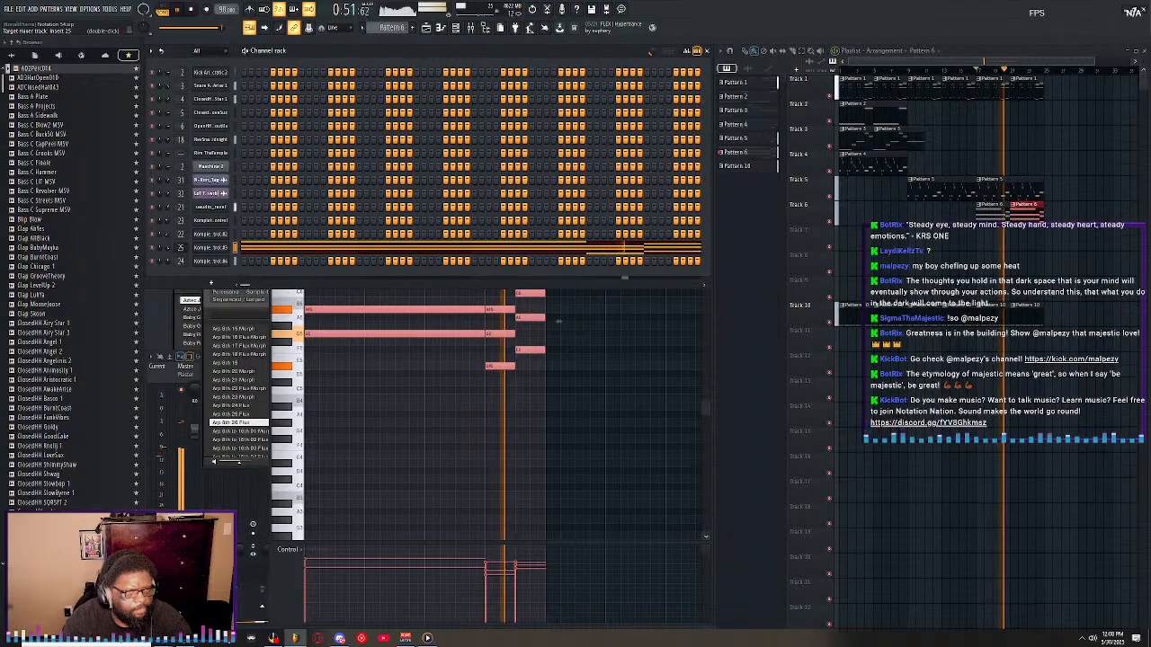
pyautogui.doubleClick(180, 248)
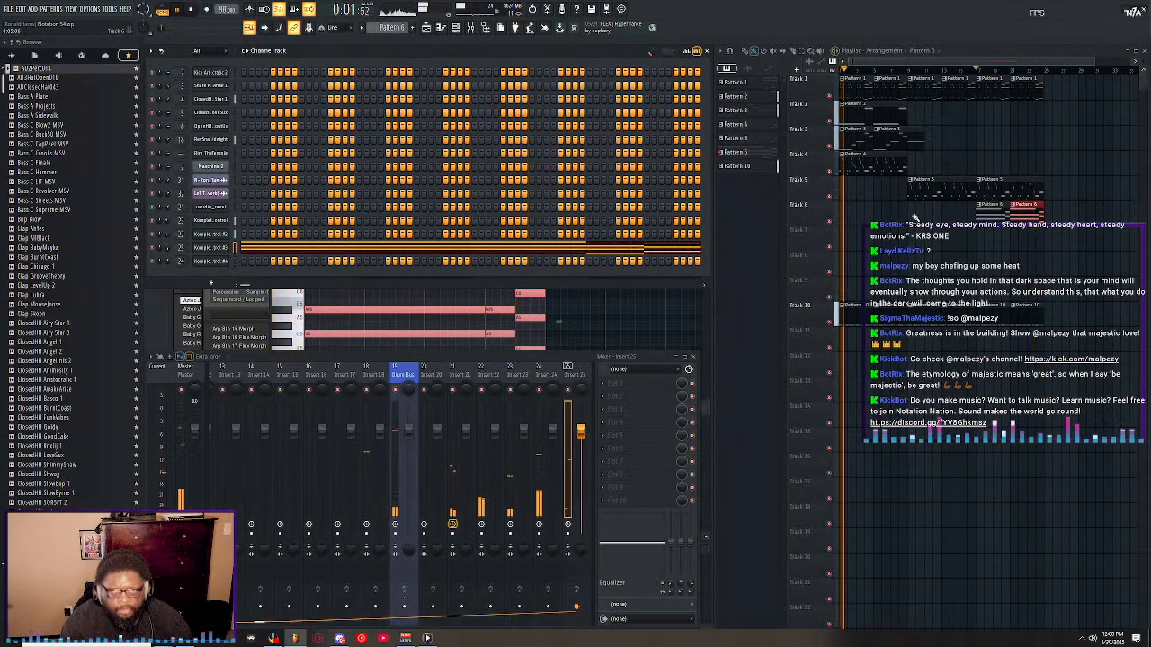
# Try copies of the two Pattern 6 clips at the start of playlist Track 6 and listen to the arrangement.
pyautogui.moveTo(890, 217); pyautogui.dragTo(854, 217)
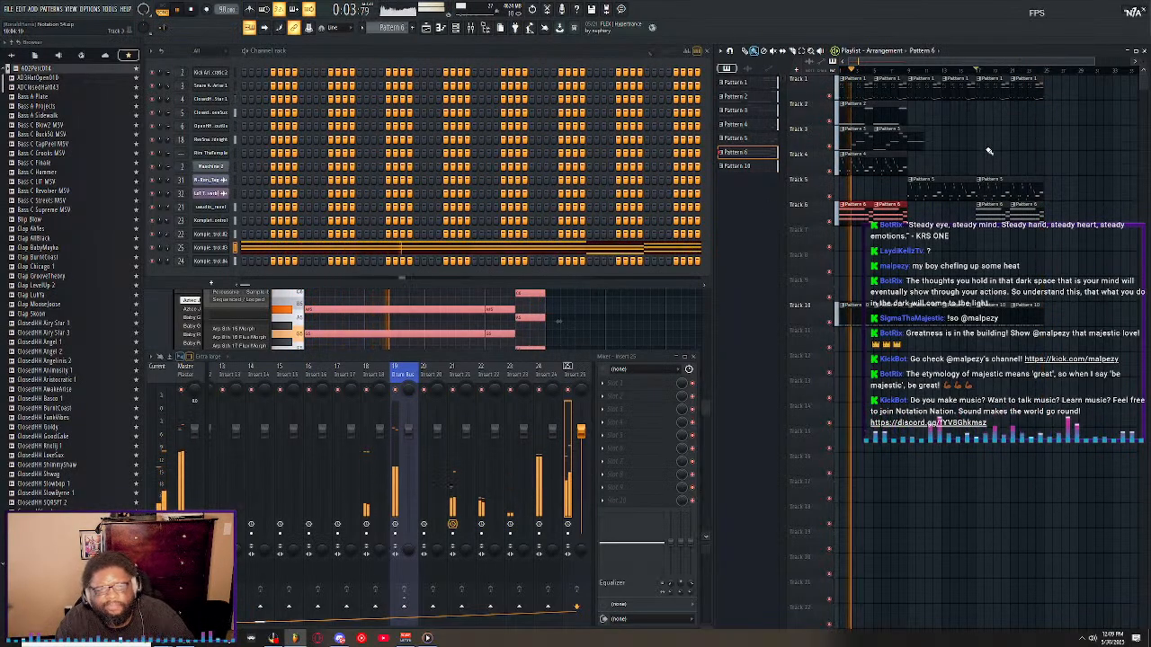
pyautogui.click(1009, 59)
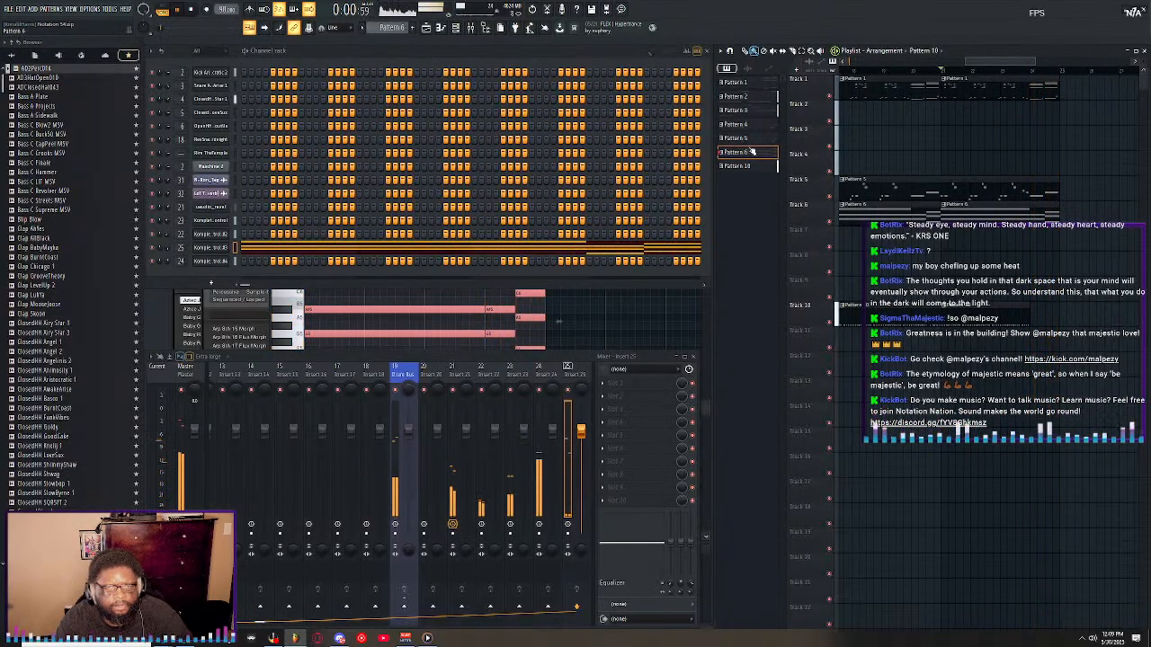
pyautogui.scroll(-2, 961, 73)
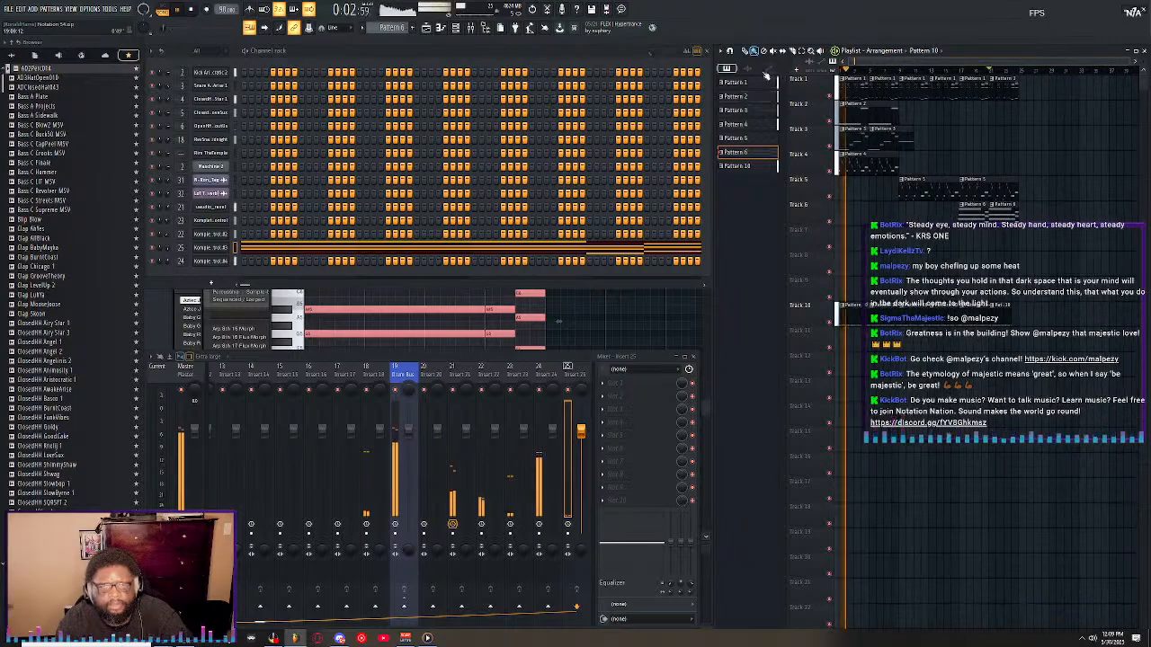
# Clone the Mallet Flux Komplete Kontrol channel and switch the clone's library from Mallet Flux to Deft Lines.
pyautogui.rightClick(214, 249)
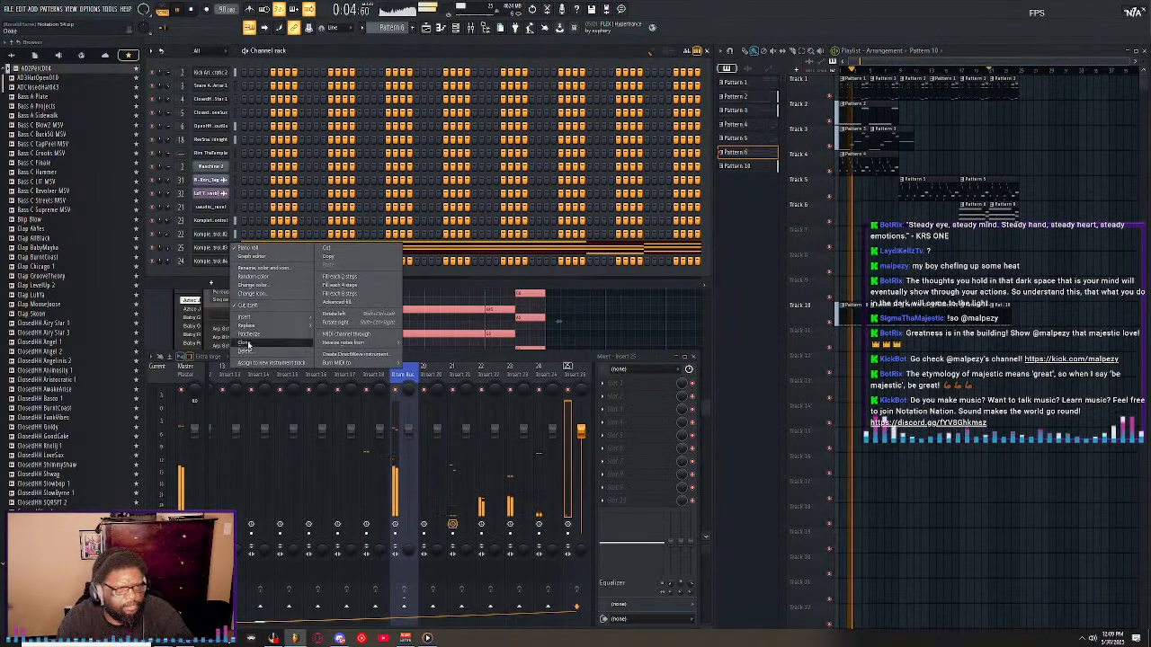
pyautogui.click(248, 344)
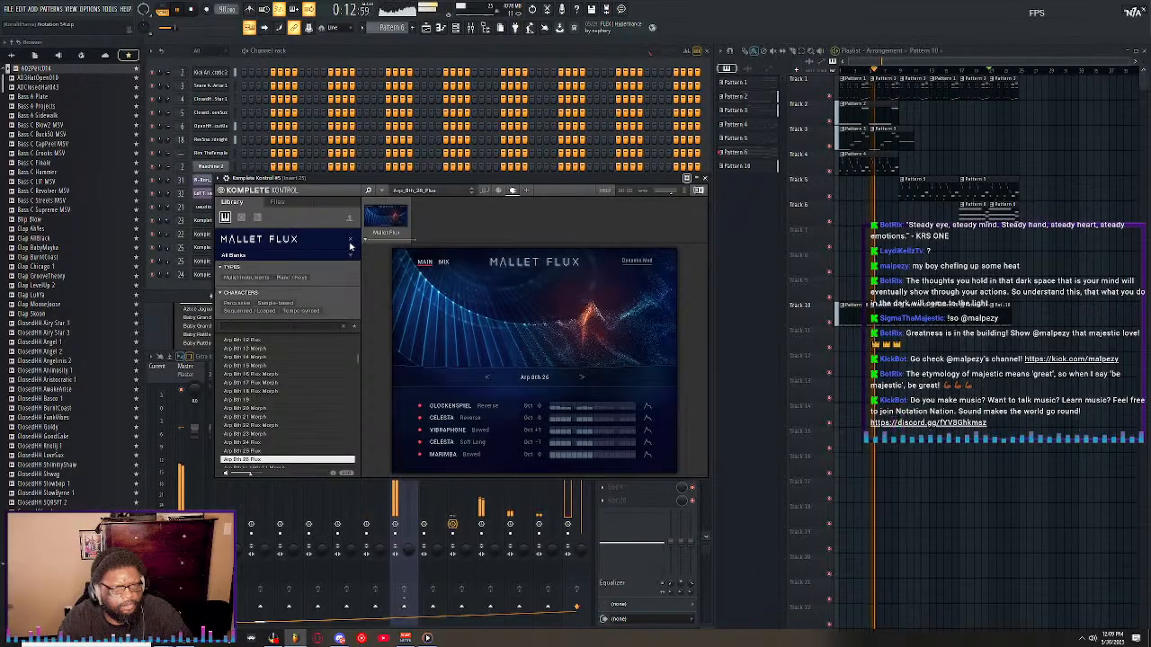
pyautogui.click(350, 241)
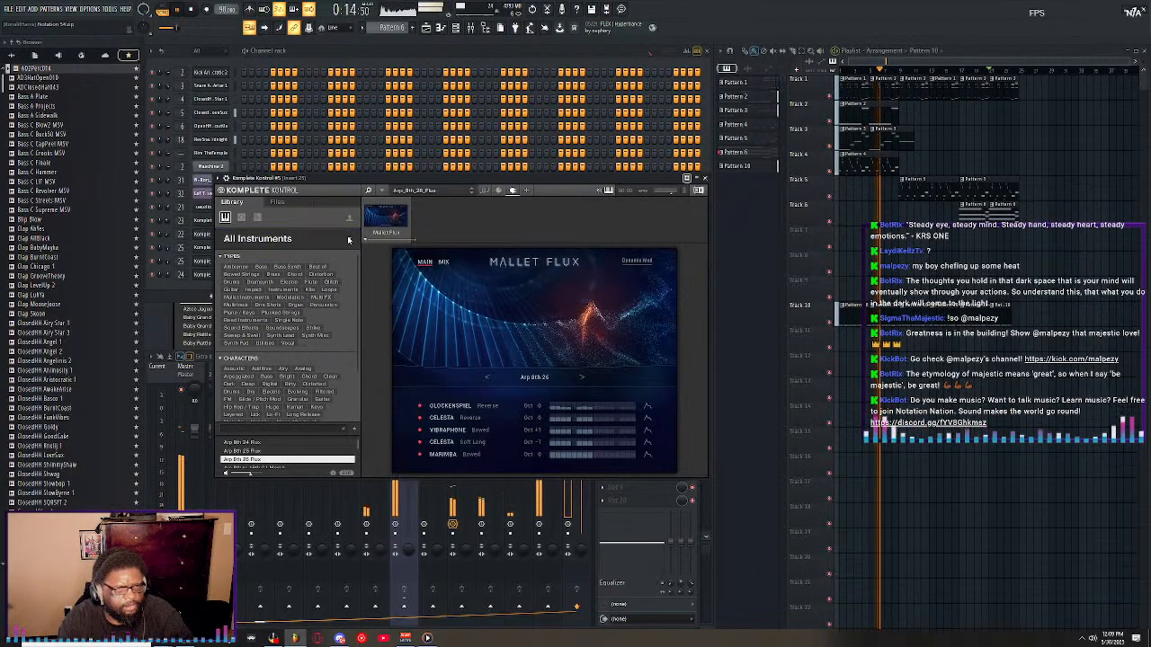
pyautogui.scroll(-6, 318, 308)
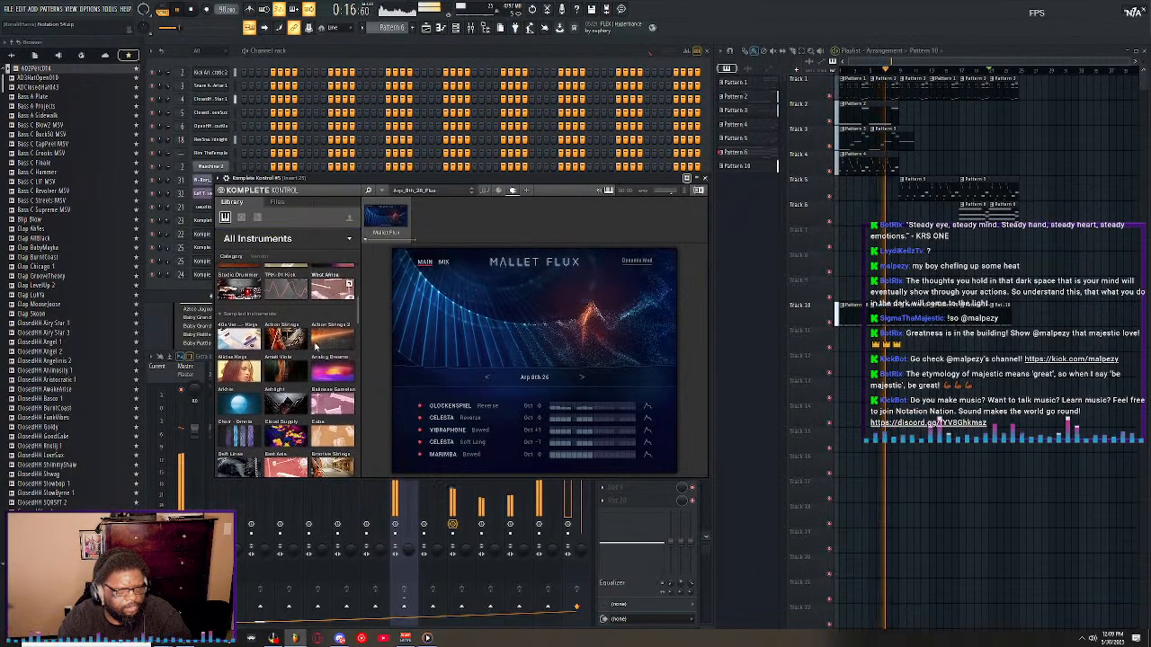
pyautogui.scroll(-3, 317, 346)
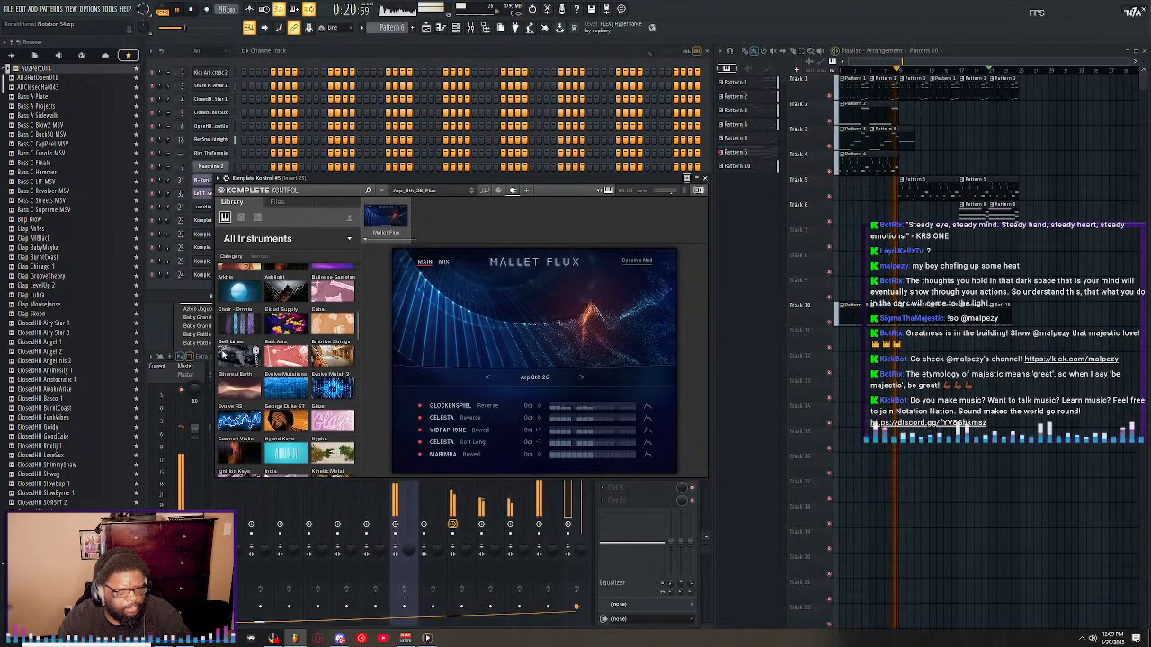
pyautogui.click(241, 356)
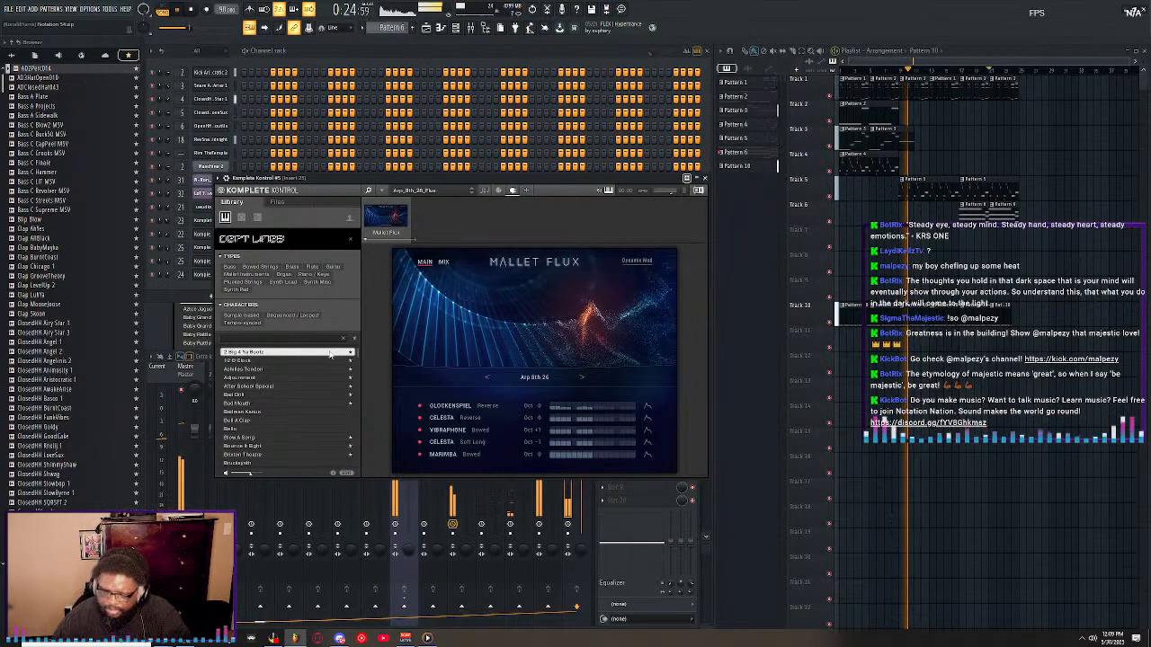
# Step down through the Deft Lines presets and audition the Brixton Theatre sound.
pyautogui.press('Down')
pyautogui.press('Down')
pyautogui.press('Down')
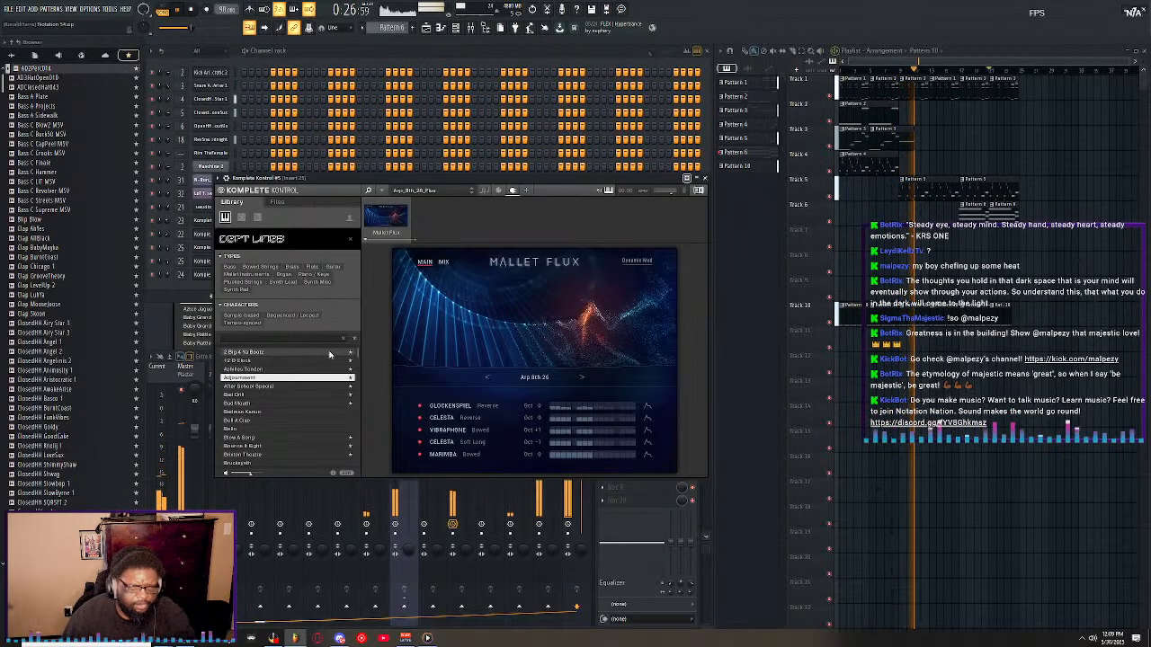
pyautogui.press('Down')
pyautogui.press('Down')
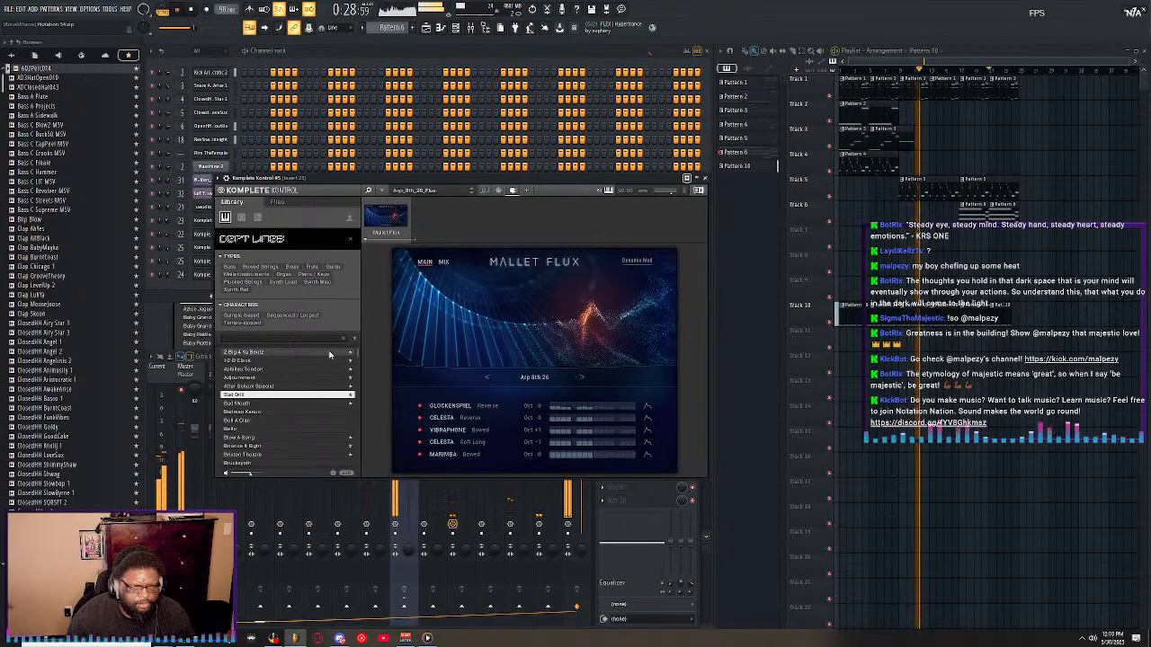
pyautogui.press('Down')
pyautogui.press('Down')
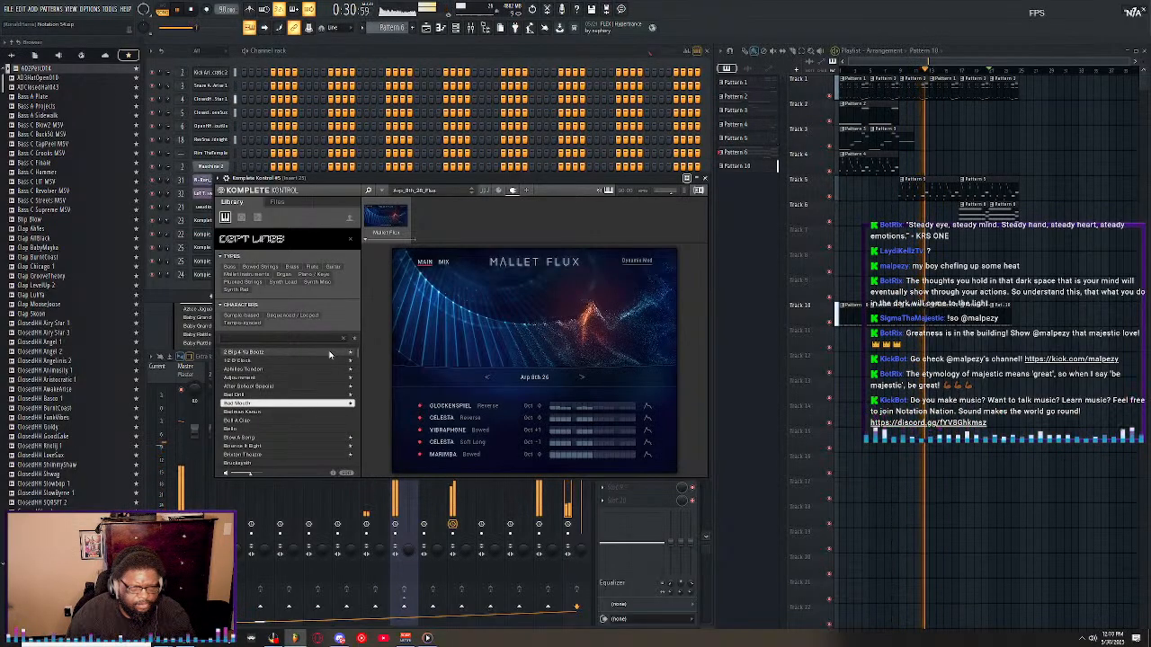
pyautogui.press('Down')
pyautogui.press('Down')
pyautogui.press('Down')
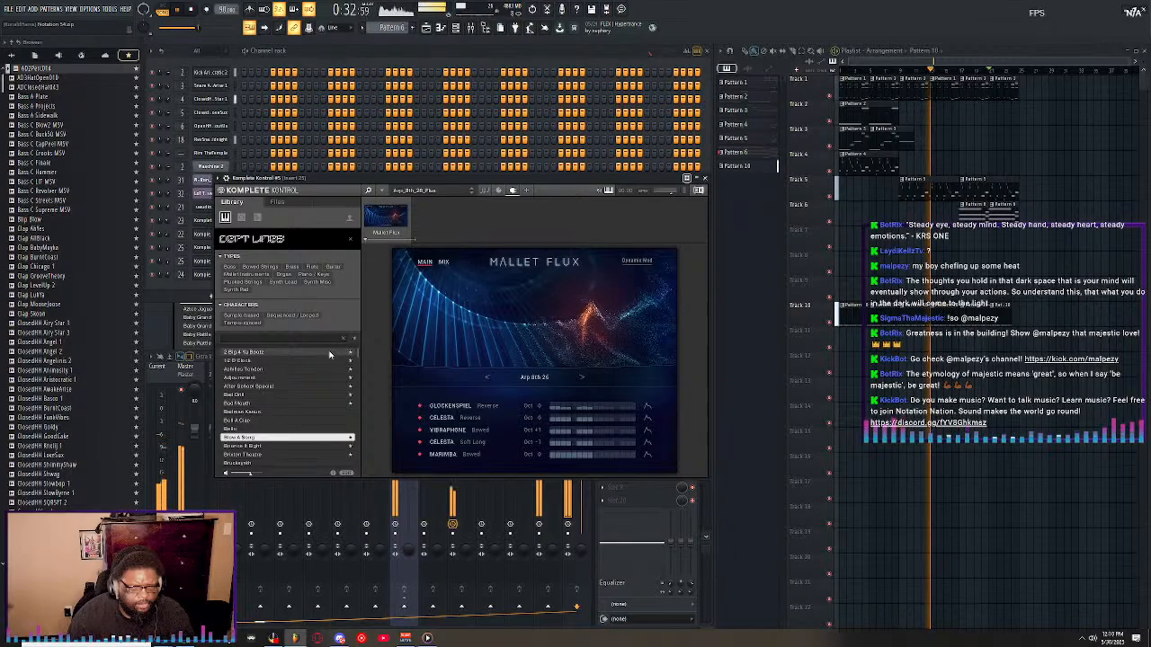
pyautogui.press('Down')
pyautogui.press('Down')
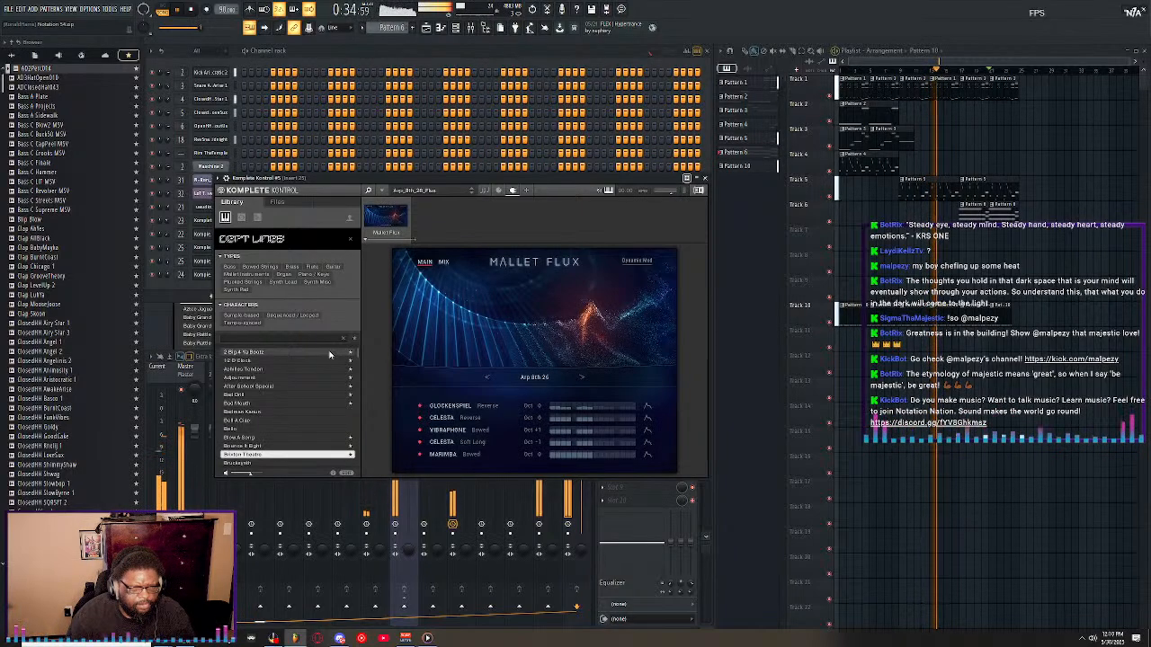
pyautogui.press('Down')
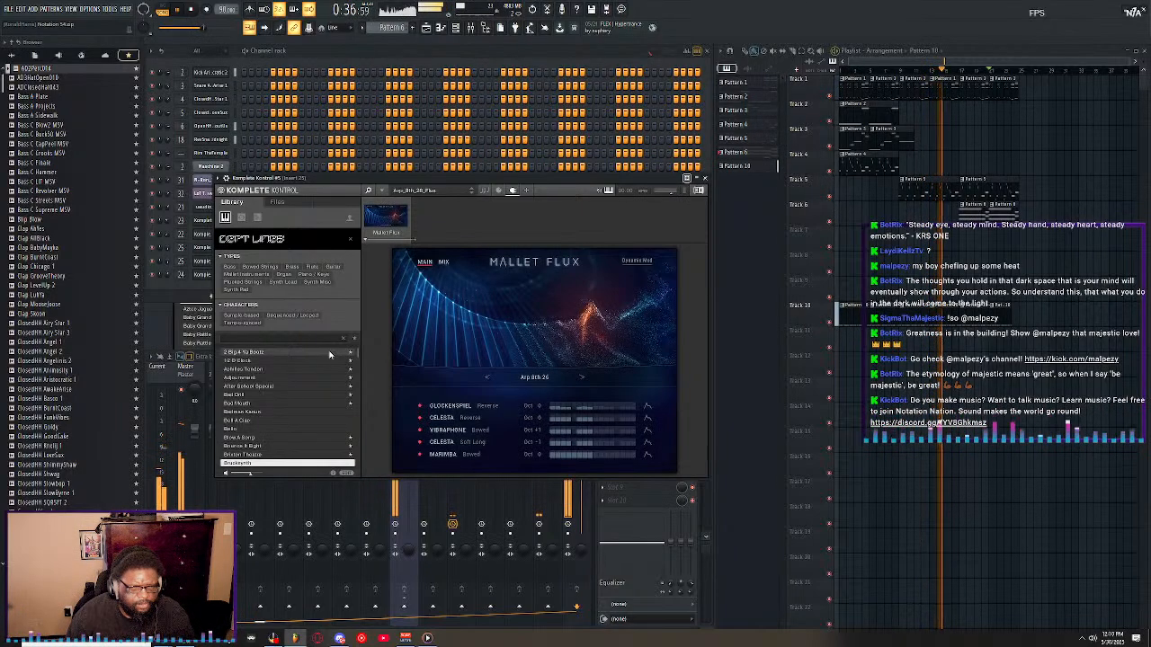
pyautogui.press('Up')
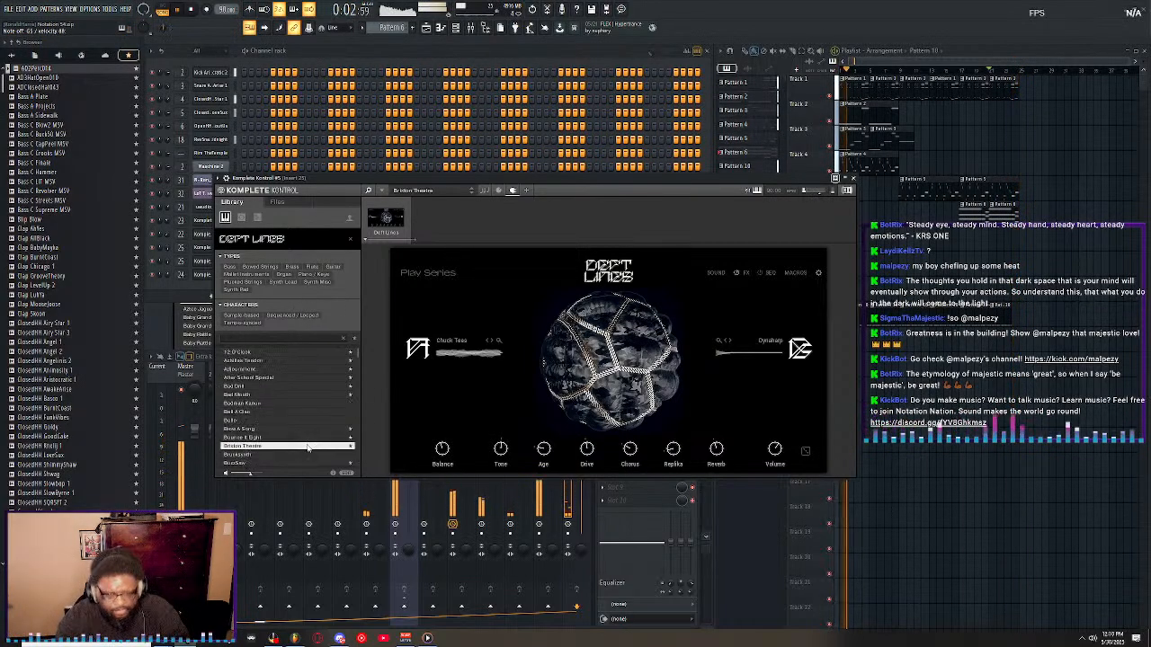
# Load the CellPhone History preset from the Deft Lines library.
pyautogui.scroll(-2, 311, 447)
pyautogui.click(318, 422)
pyautogui.click(296, 429)
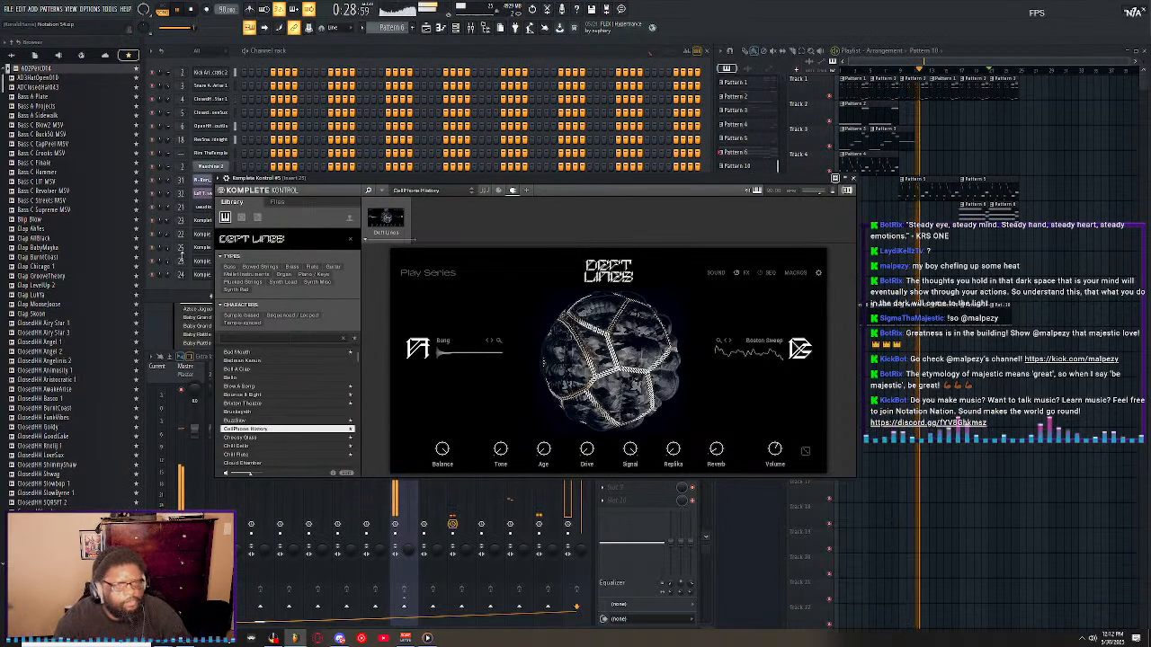
# Route the cloned Deft Lines Komplete Kontrol channel to mixer insert 26 and reopen its plugin window.
pyautogui.click(167, 285)
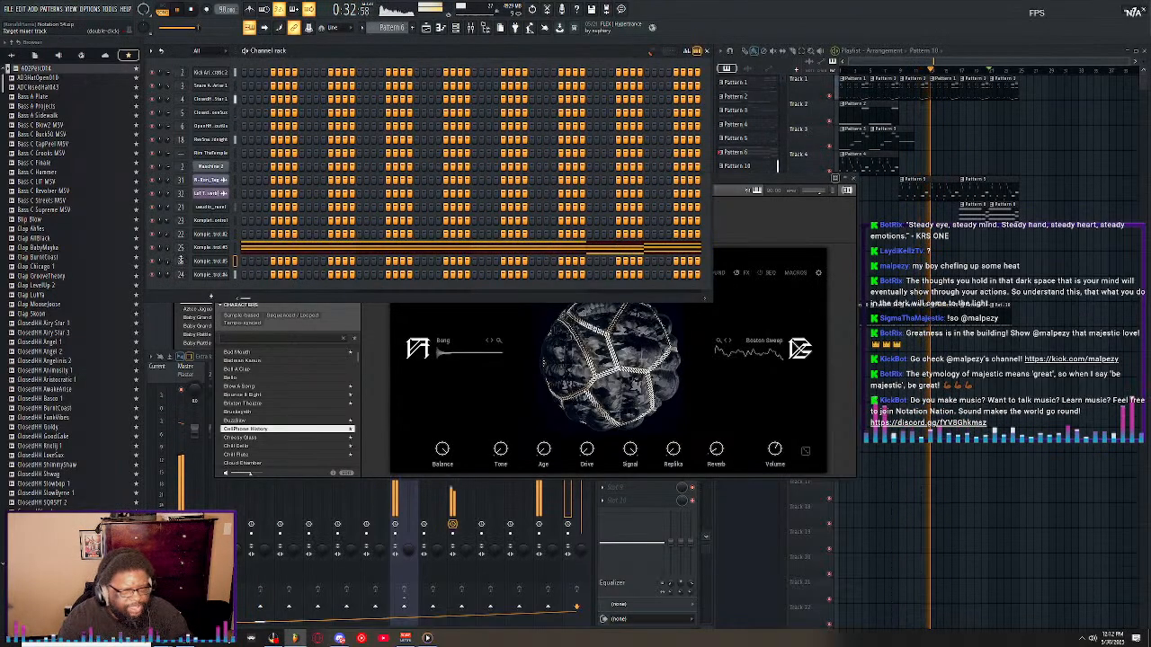
pyautogui.click(180, 261)
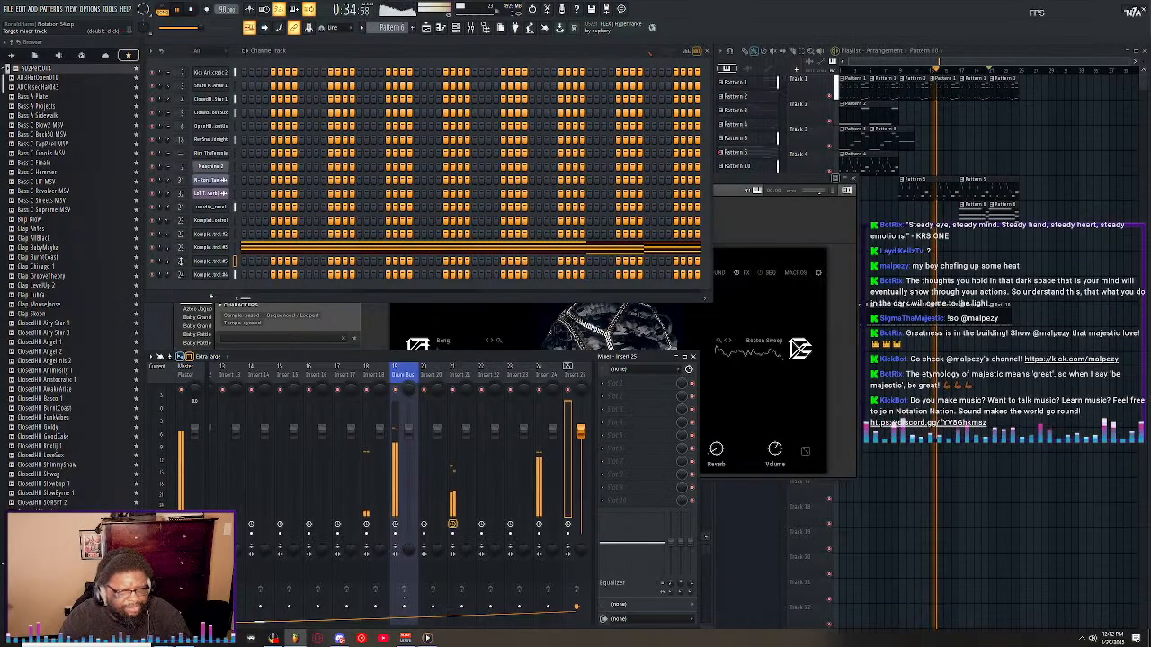
pyautogui.scroll(1, 181, 261)
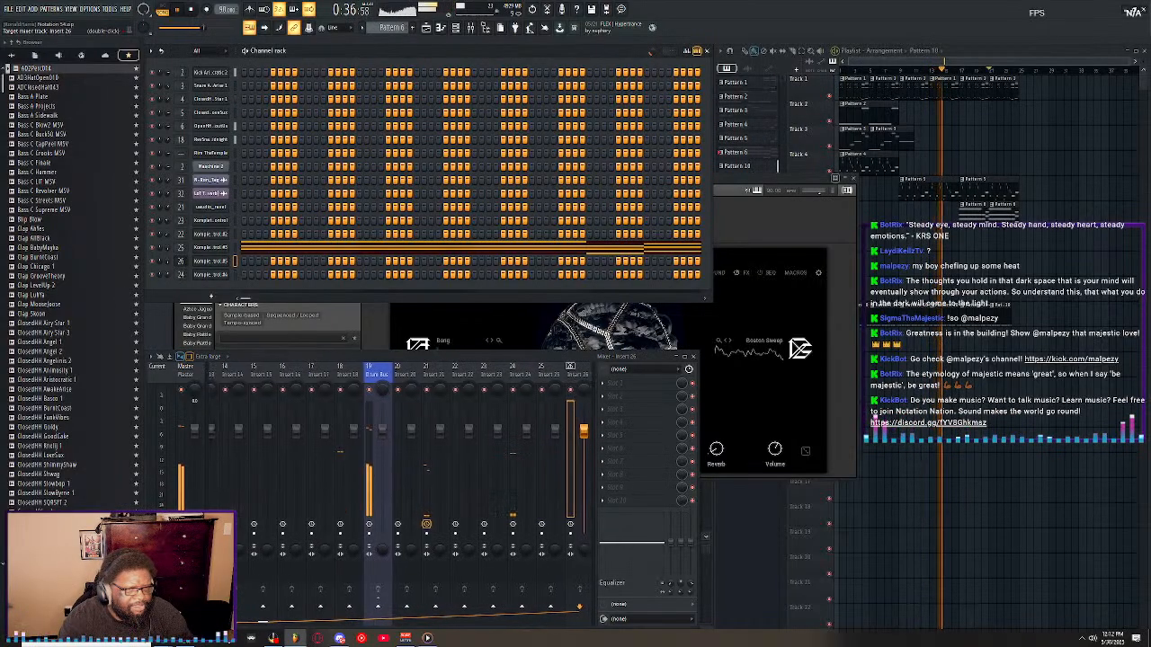
pyautogui.click(220, 263)
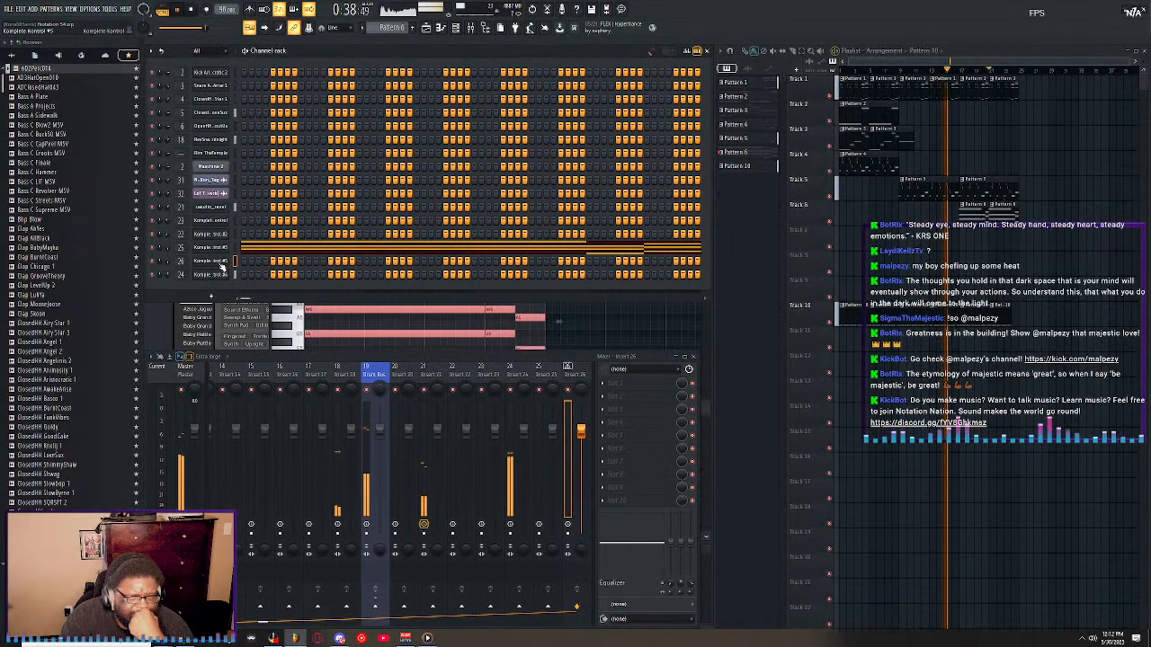
pyautogui.click(222, 266)
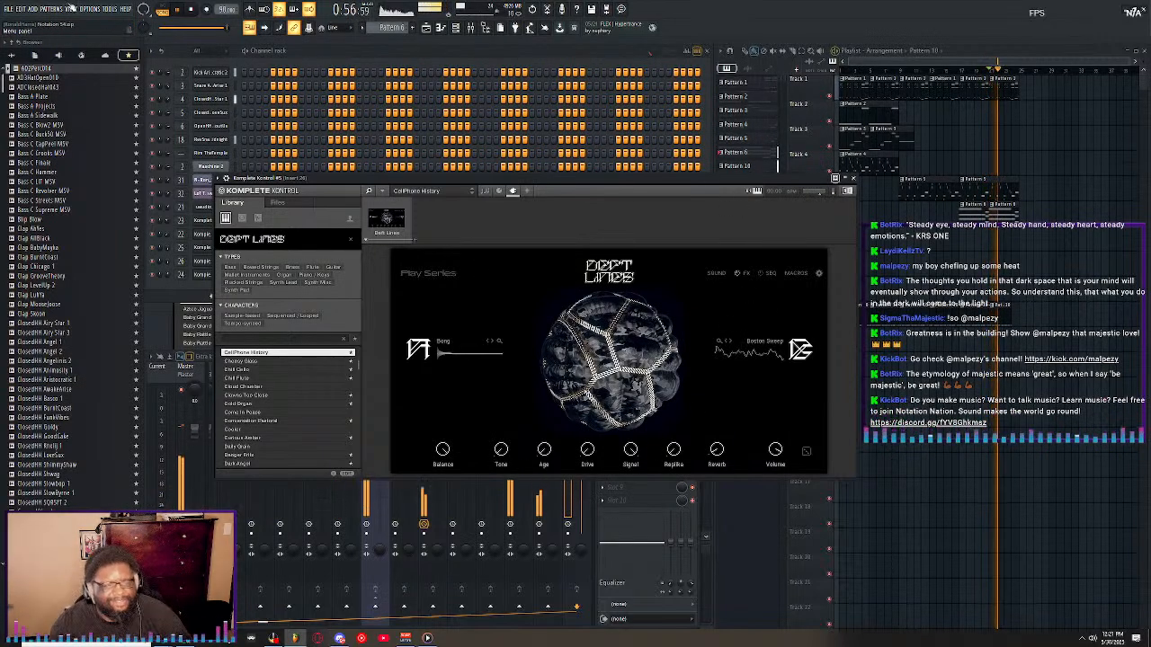
# Save the project and switch to a new, empty Pattern 7 with playback stopped.
pyautogui.click(20, 9)
pyautogui.click(31, 54)
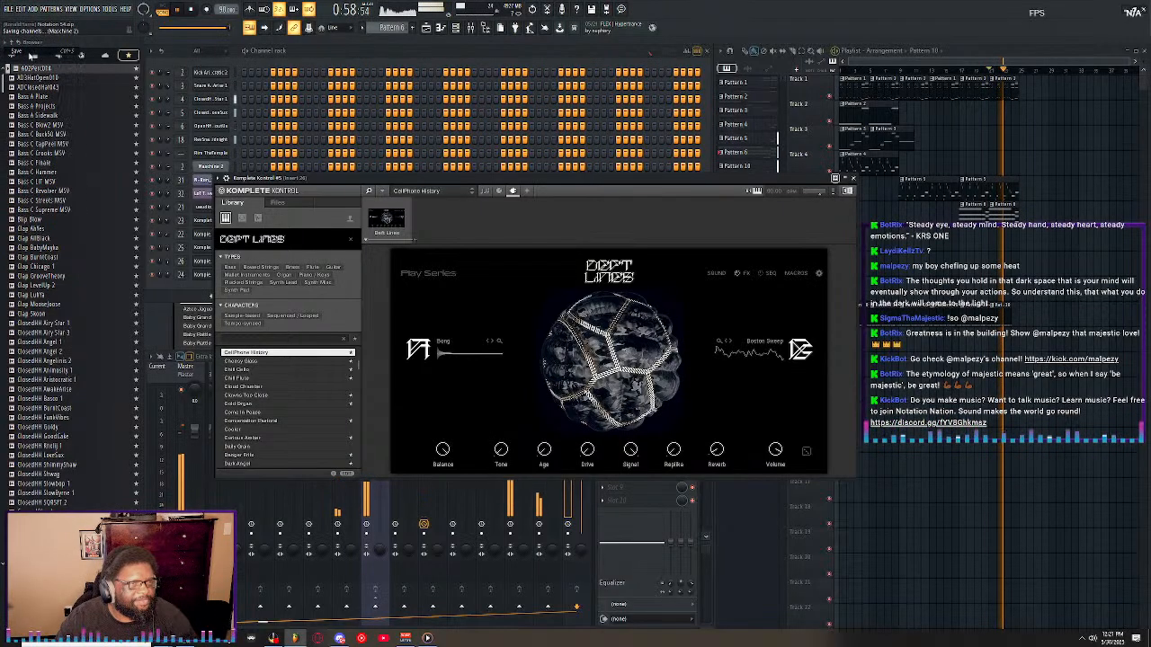
pyautogui.click(979, 58)
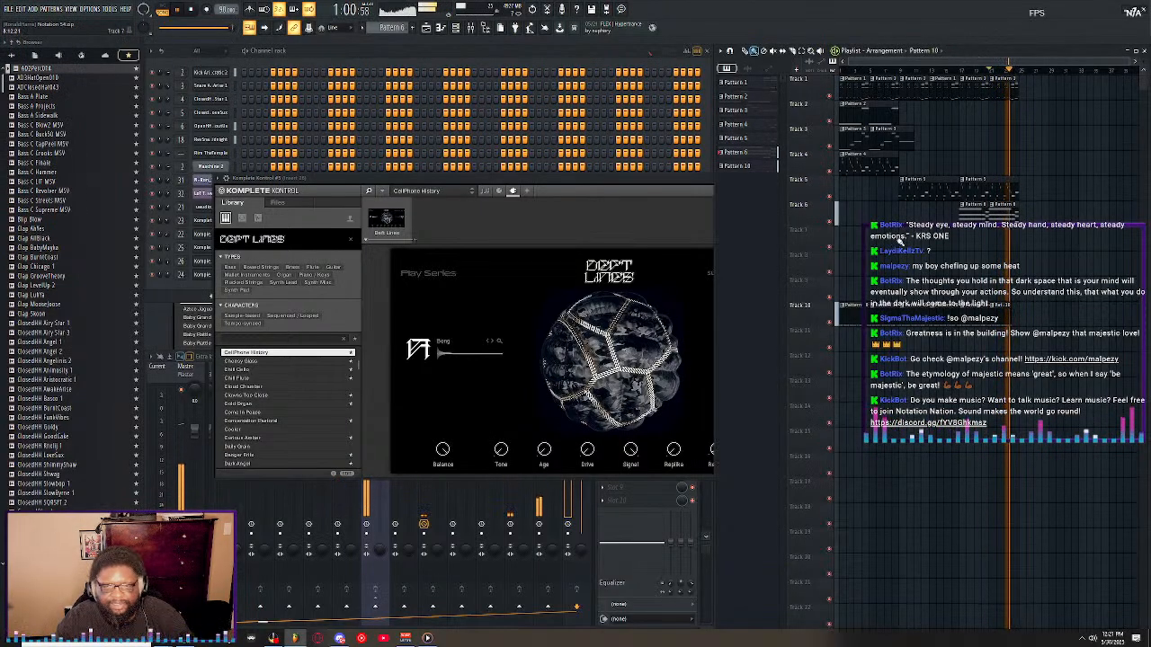
pyautogui.click(412, 28)
pyautogui.press('space')
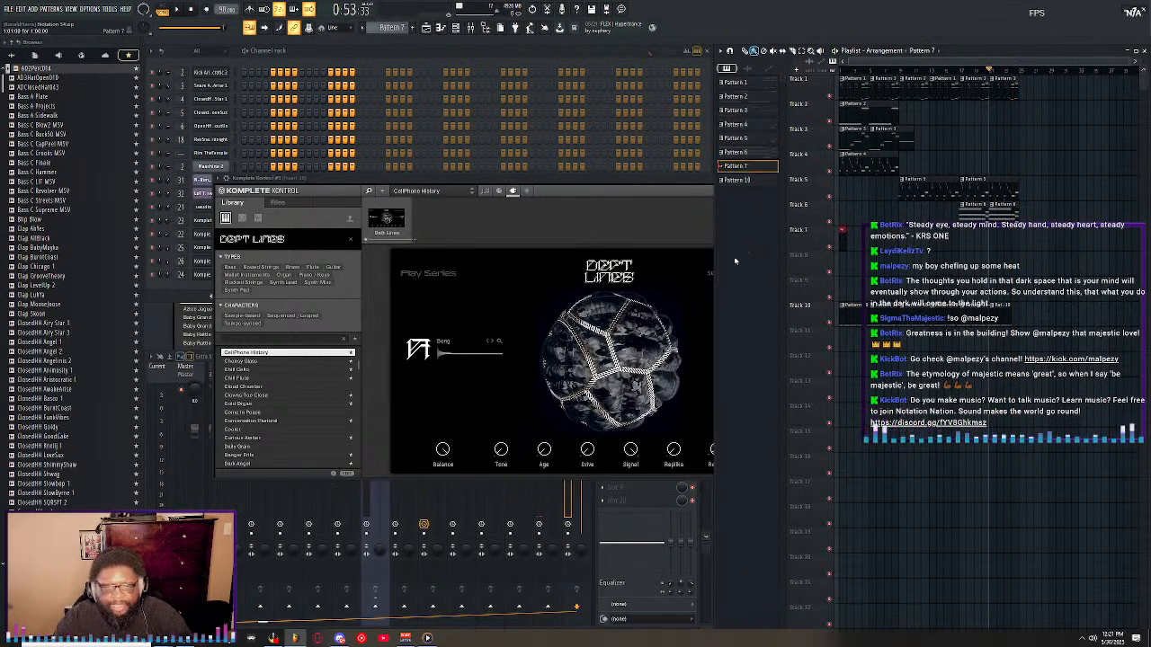
# Record a Deft Lines chord part into Pattern 7 as notes and automation, ending the take after the chords are played.
pyautogui.click(205, 9)
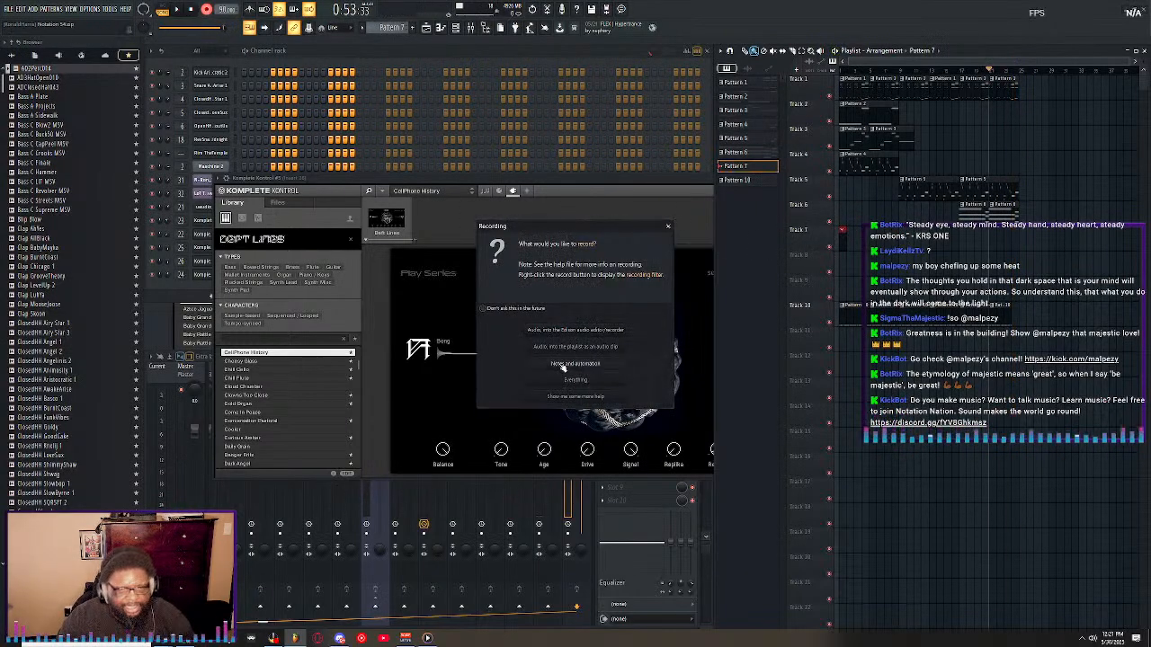
pyautogui.click(560, 362)
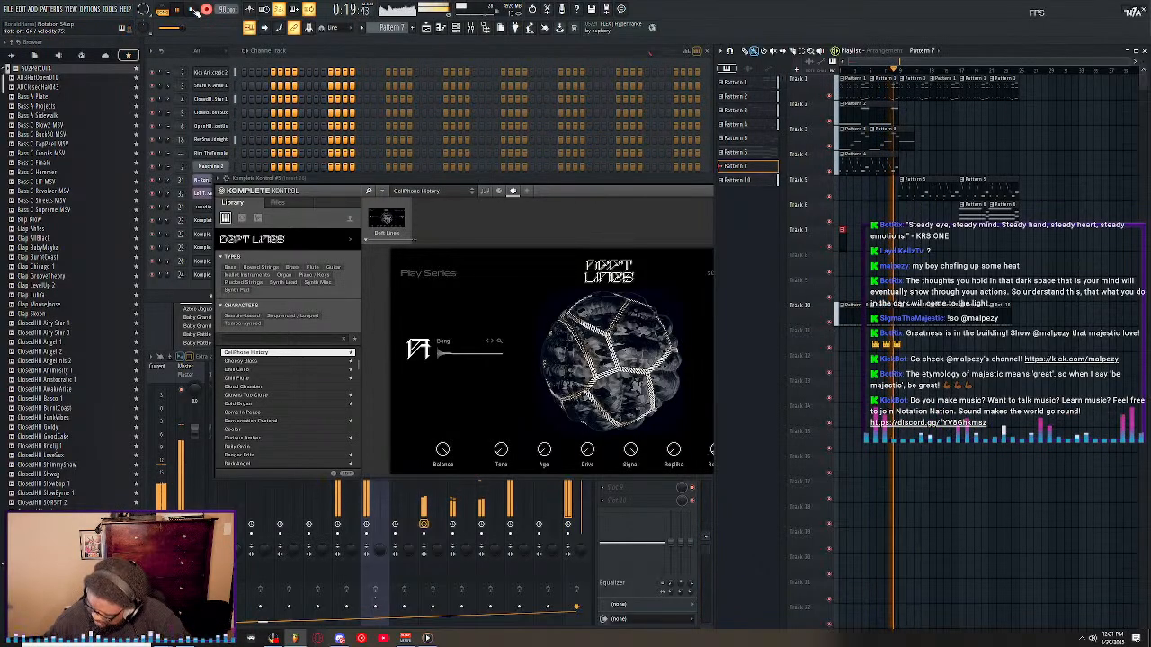
pyautogui.click(193, 10)
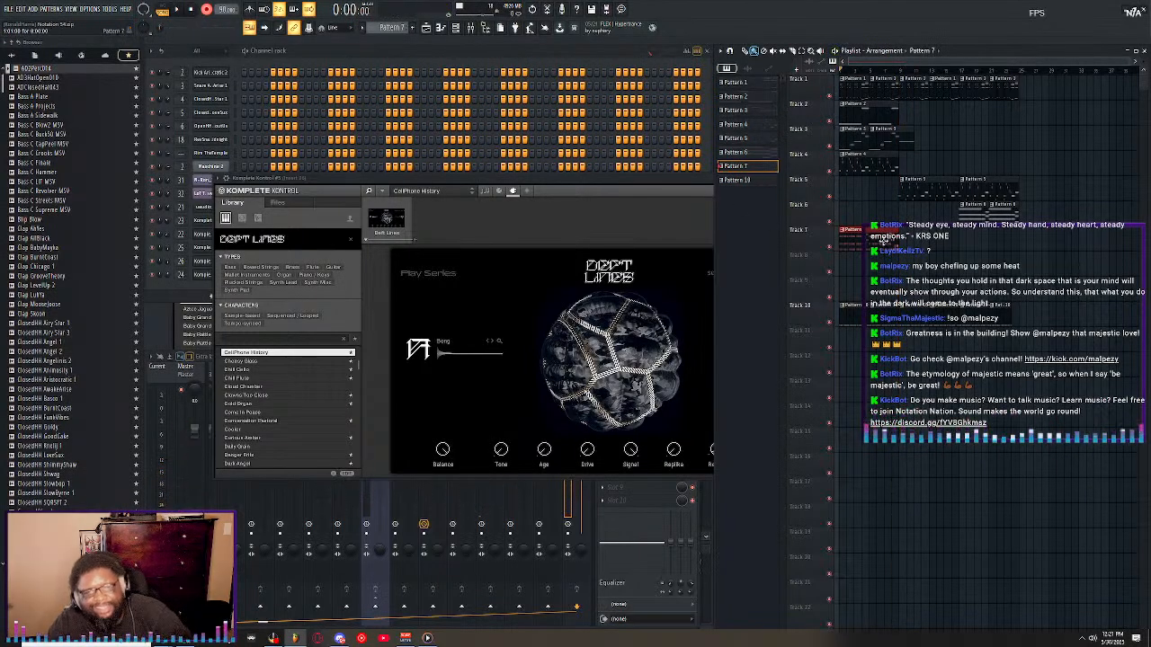
# Open the recorded Pattern 7 chords in the piano roll and quantize all the notes.
pyautogui.press('F7')
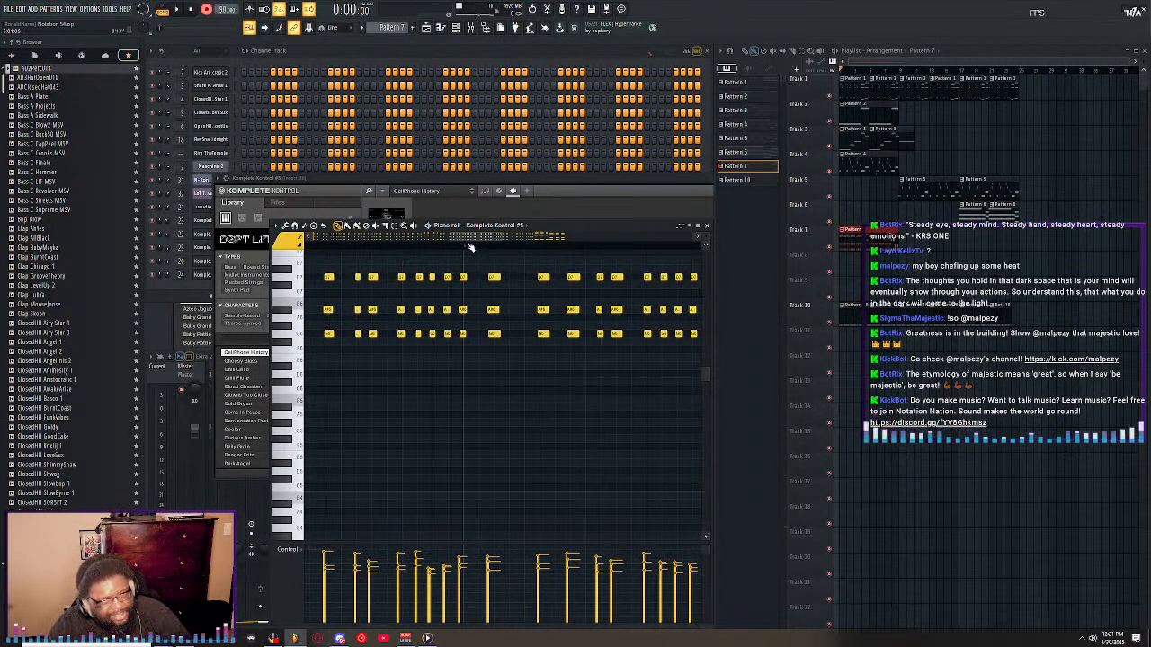
pyautogui.hotkey('ctrl', 'a')
pyautogui.hotkey('ctrl', 'l')
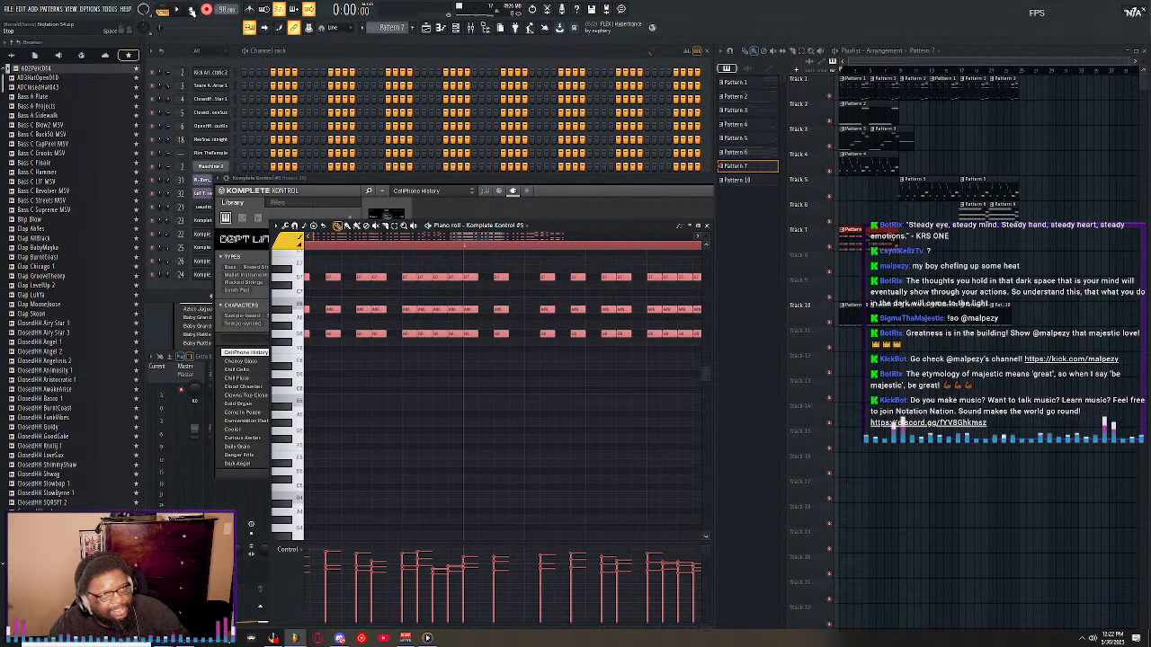
# Play back the quantized chords and maximize the piano roll to show more bars of the part.
pyautogui.press('space')
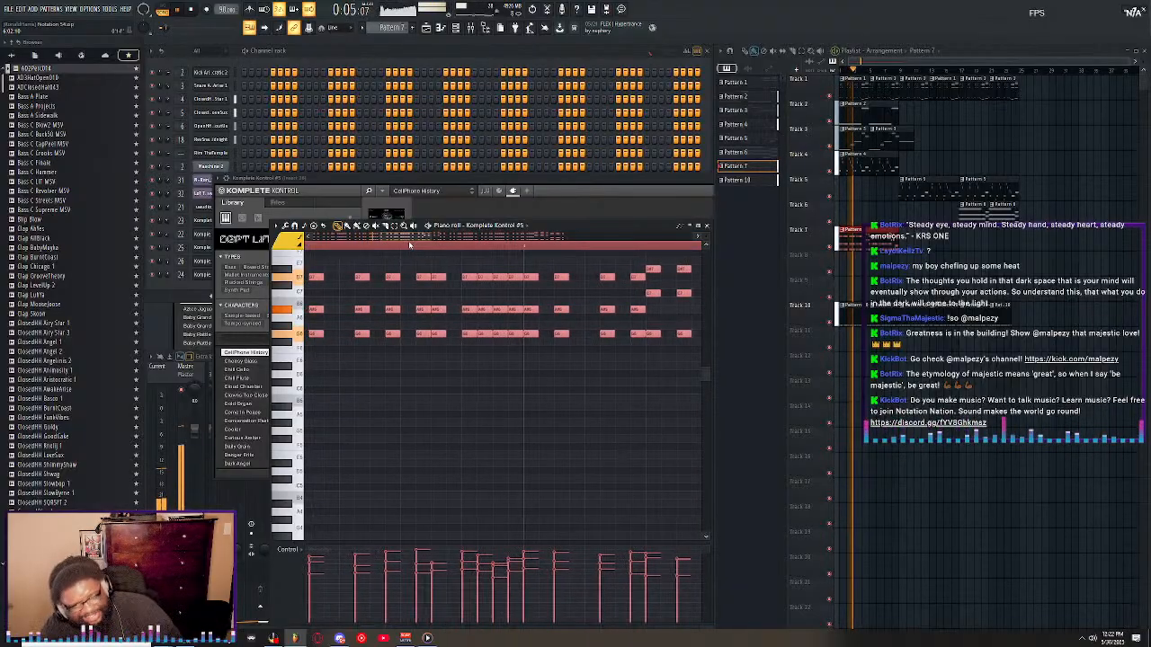
pyautogui.doubleClick(559, 226)
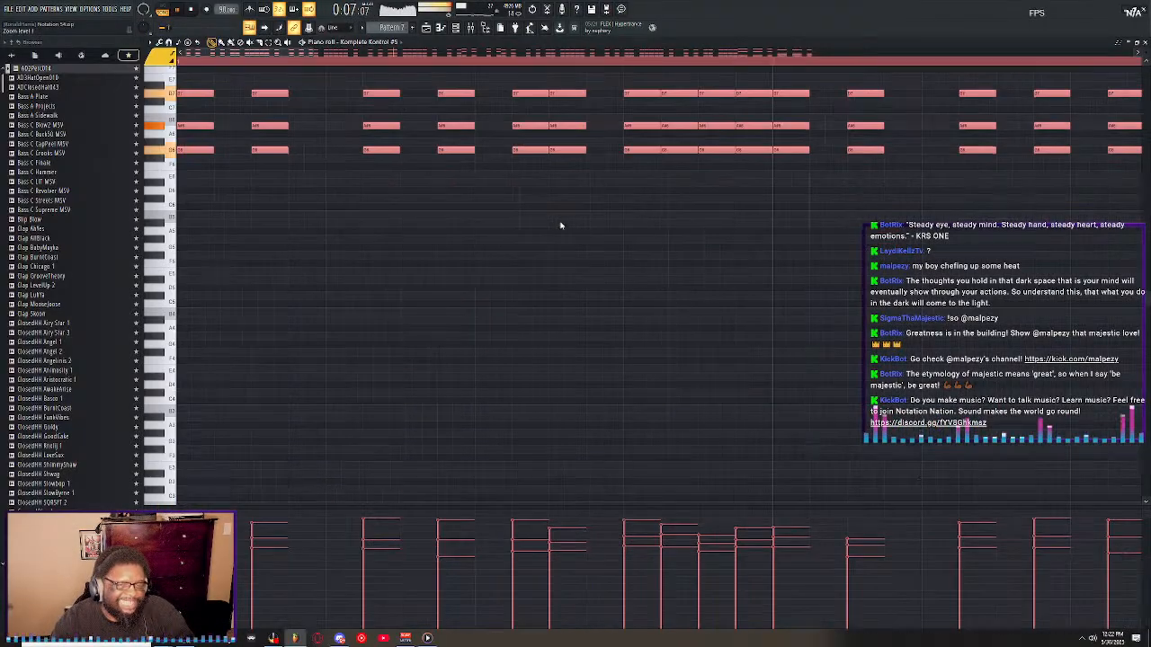
pyautogui.press('space')
pyautogui.scroll(-4, 437, 67)
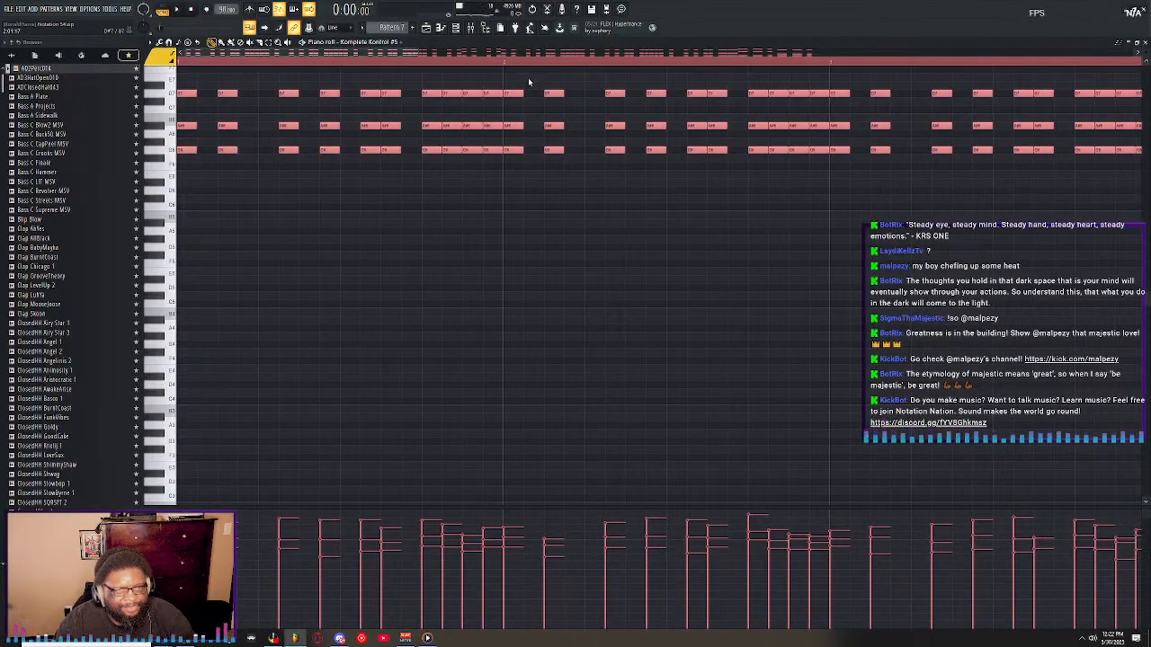
# Deselect all the chord notes and listen to the opening bars from the start to check the timing.
pyautogui.click(528, 261)
pyautogui.rightClick(530, 261)
pyautogui.press('space')
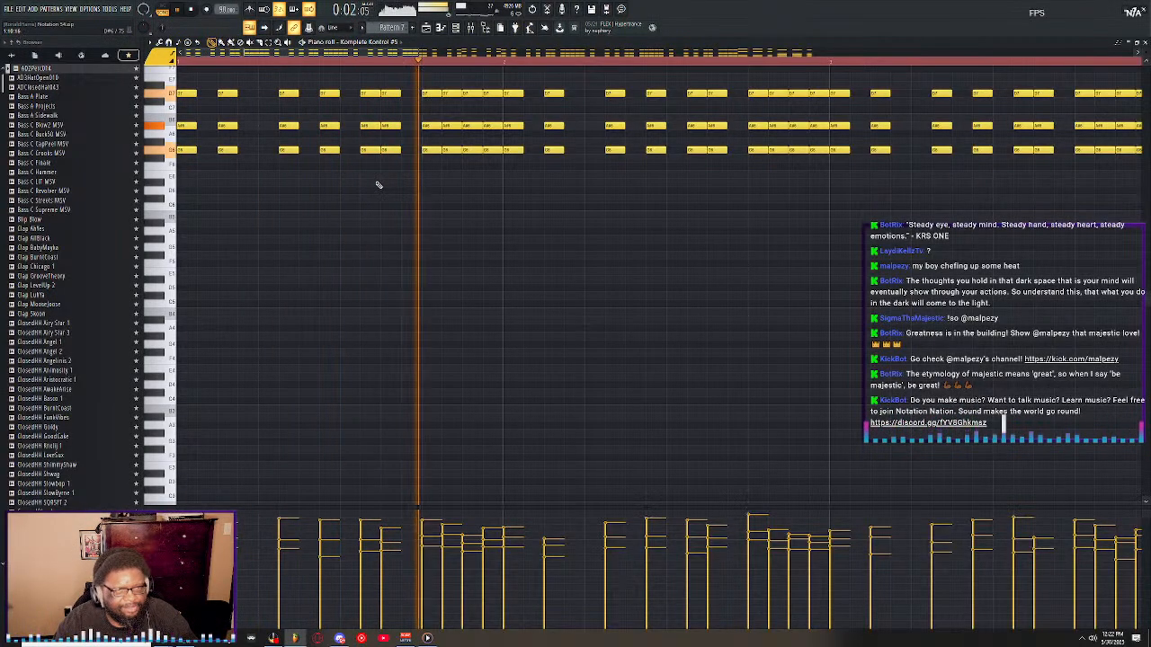
pyautogui.press('space')
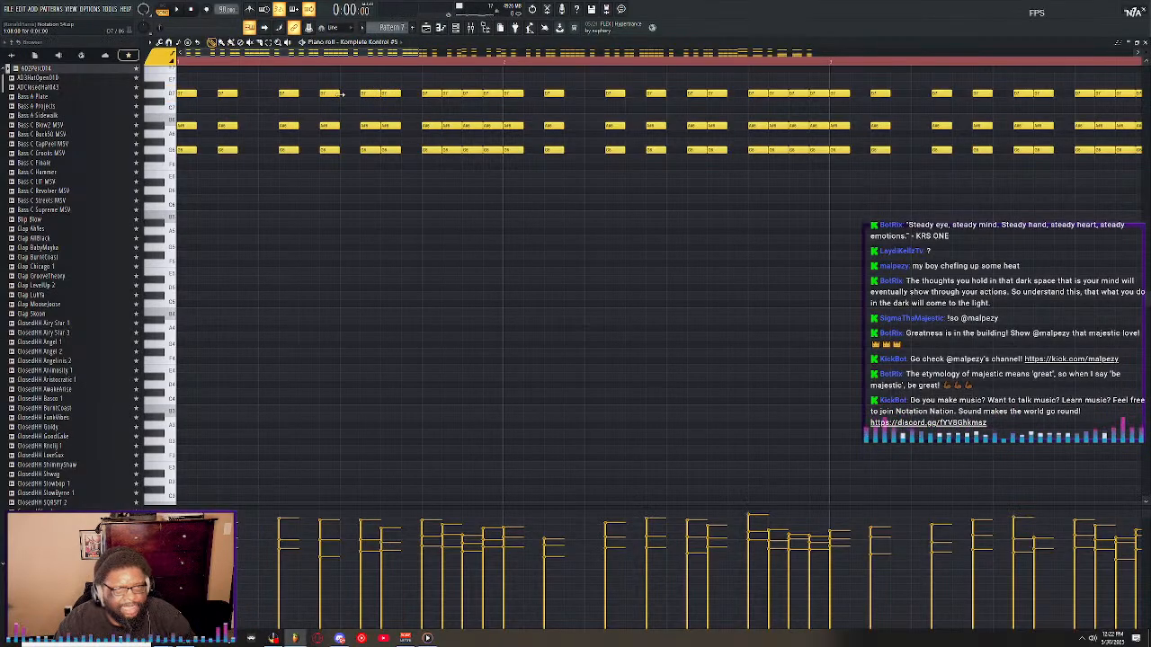
pyautogui.press('space')
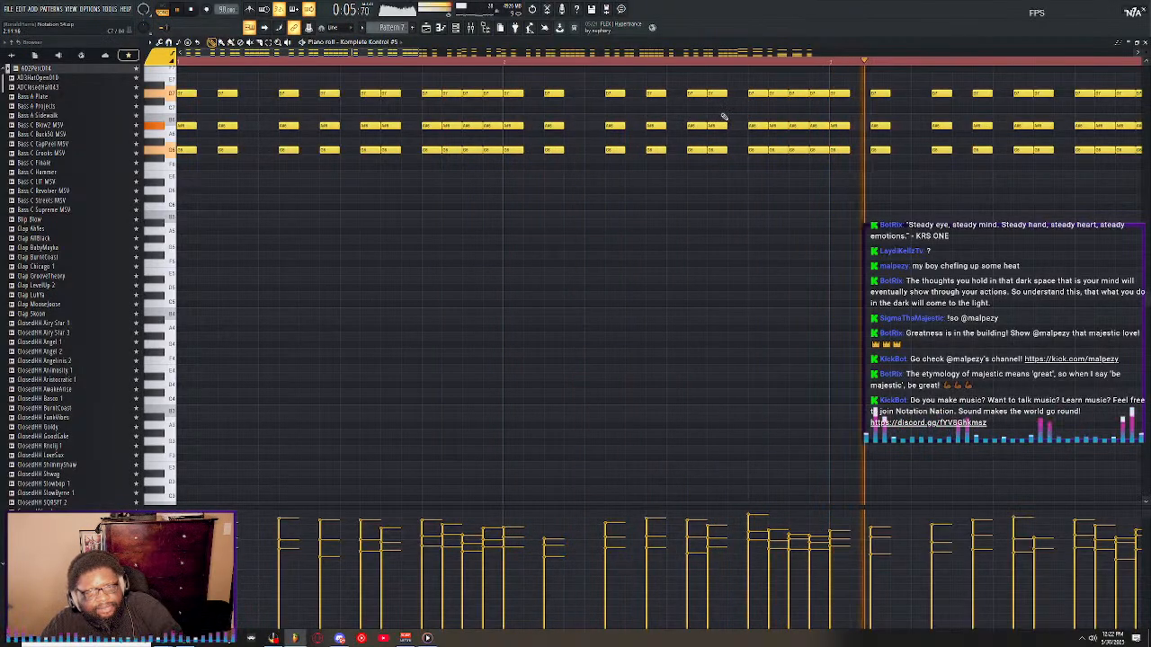
pyautogui.press('space')
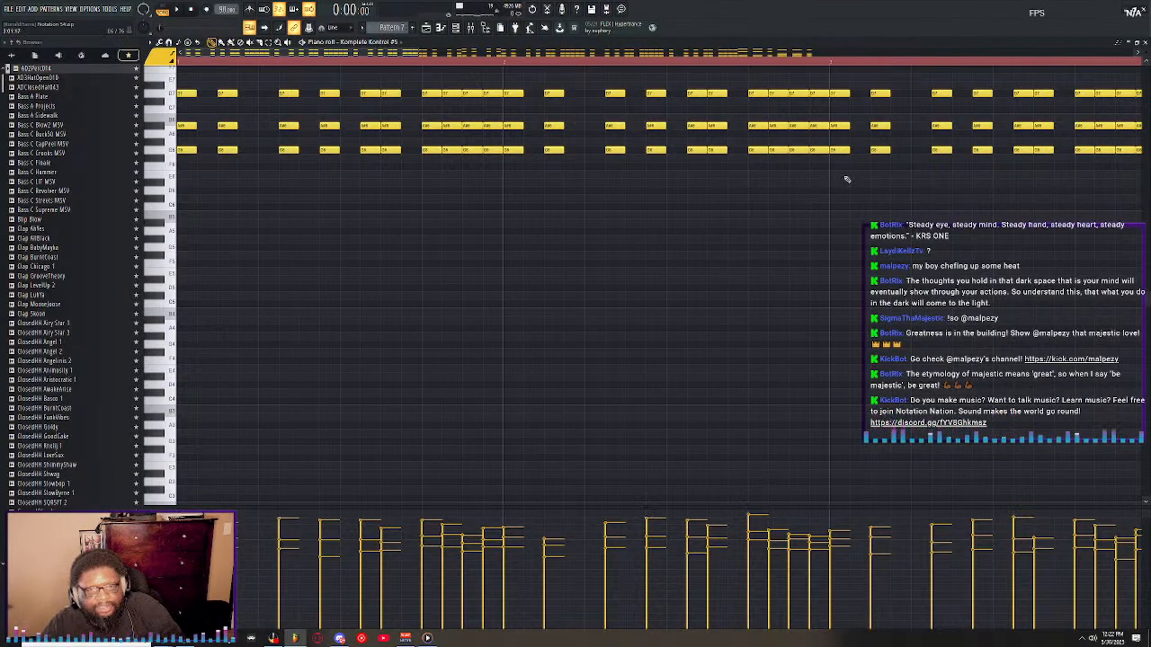
pyautogui.moveTo(842, 142); pyautogui.dragTo(775, 81)
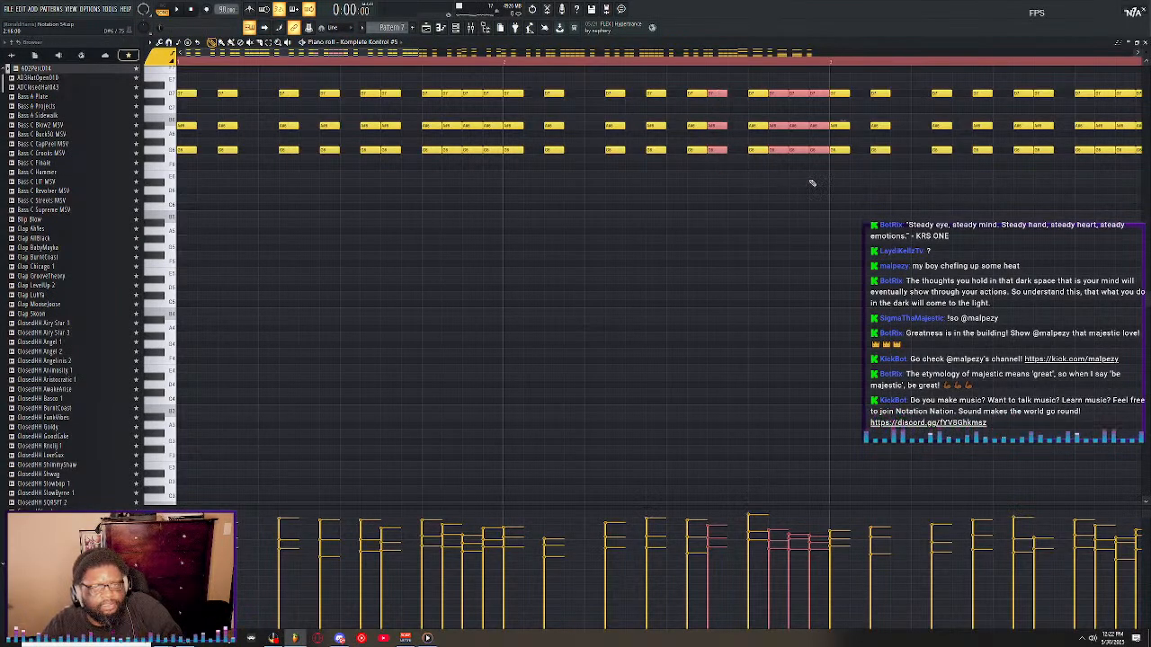
pyautogui.click(811, 182)
pyautogui.rightClick(813, 182)
pyautogui.moveTo(821, 169); pyautogui.dragTo(781, 86)
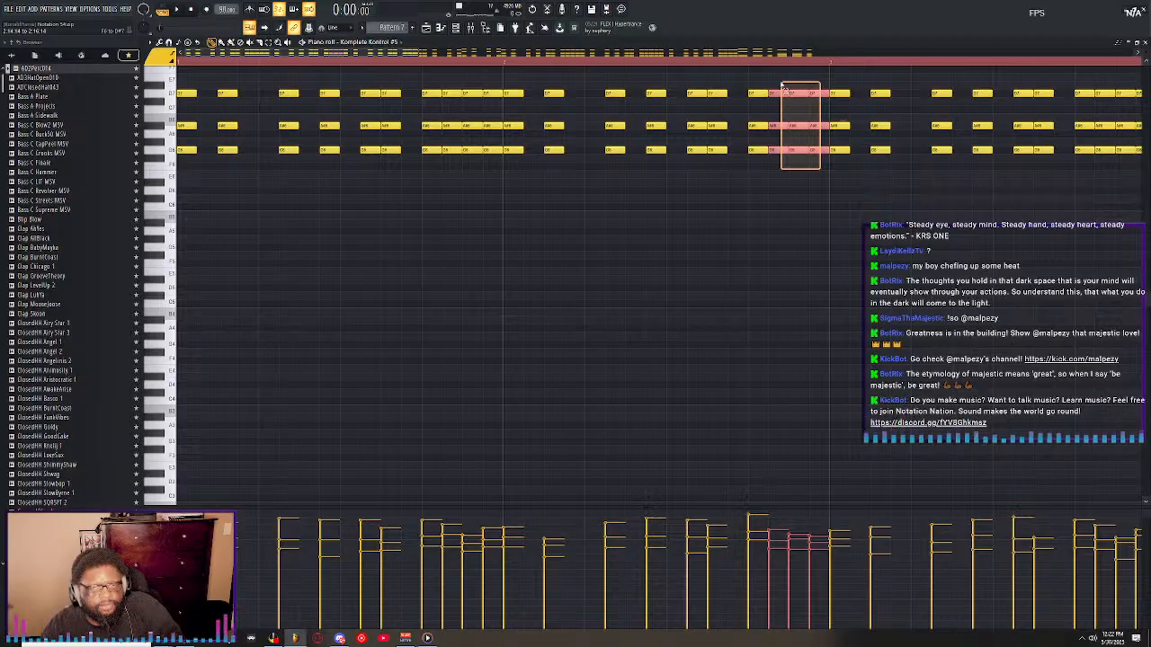
pyautogui.moveTo(788, 91); pyautogui.dragTo(799, 176)
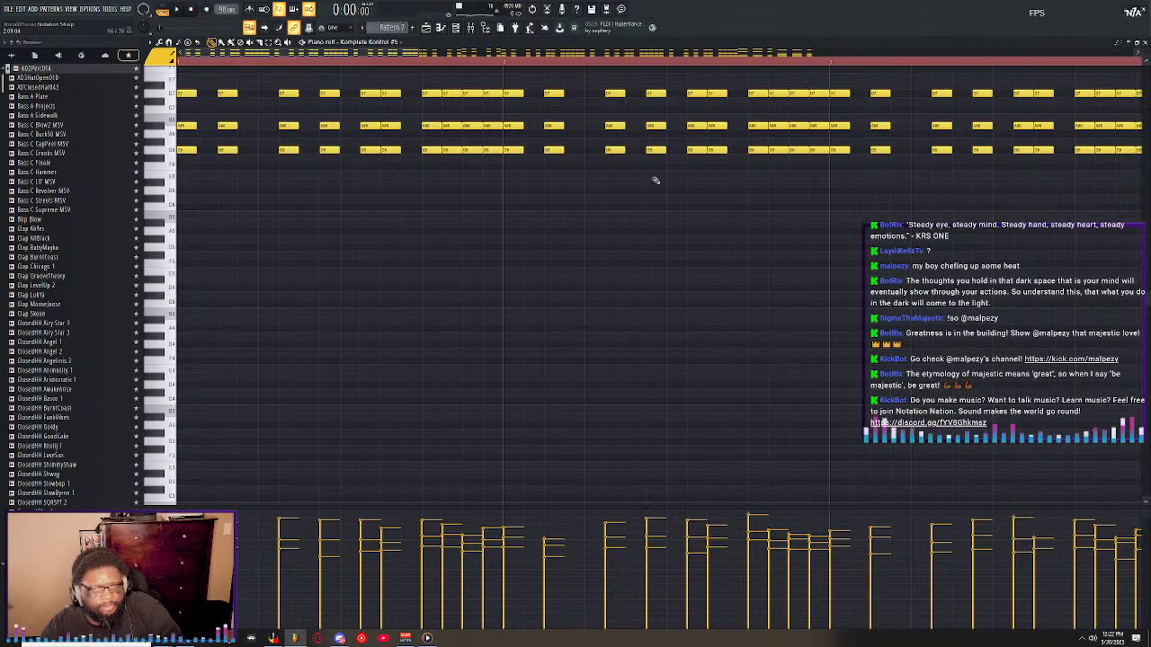
# Set the snap to 1/4 step, shorten the fifth chord of the first bar slightly, and play it back.
pyautogui.press('space')
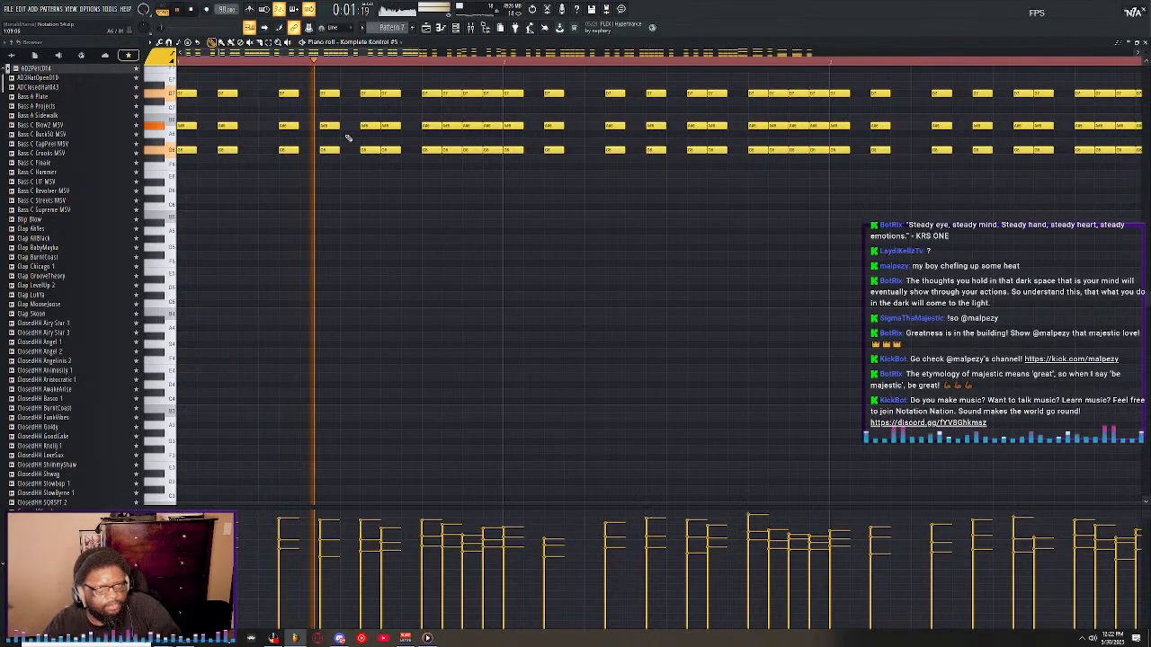
pyautogui.press('space')
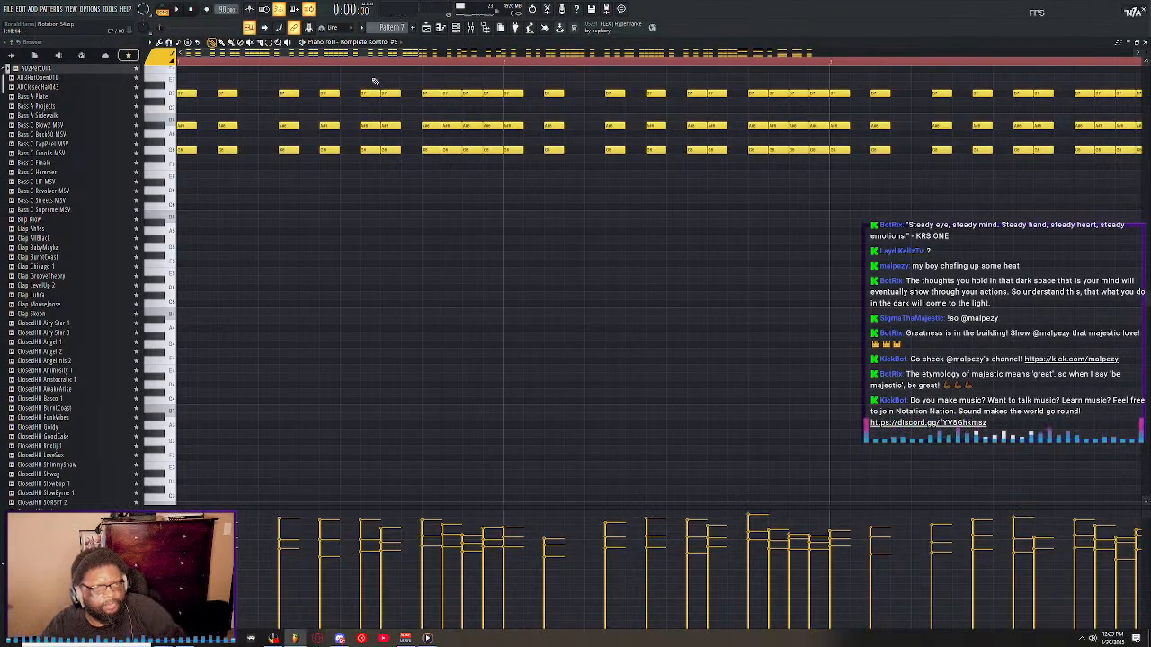
pyautogui.moveTo(360, 74); pyautogui.dragTo(377, 162)
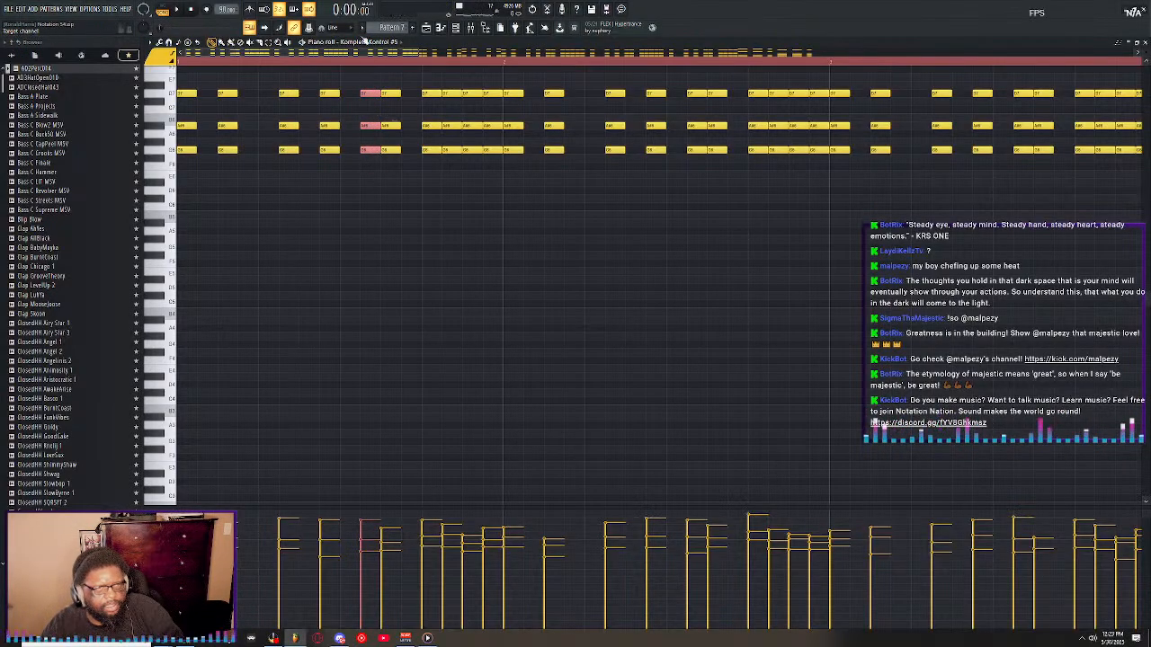
pyautogui.click(333, 27)
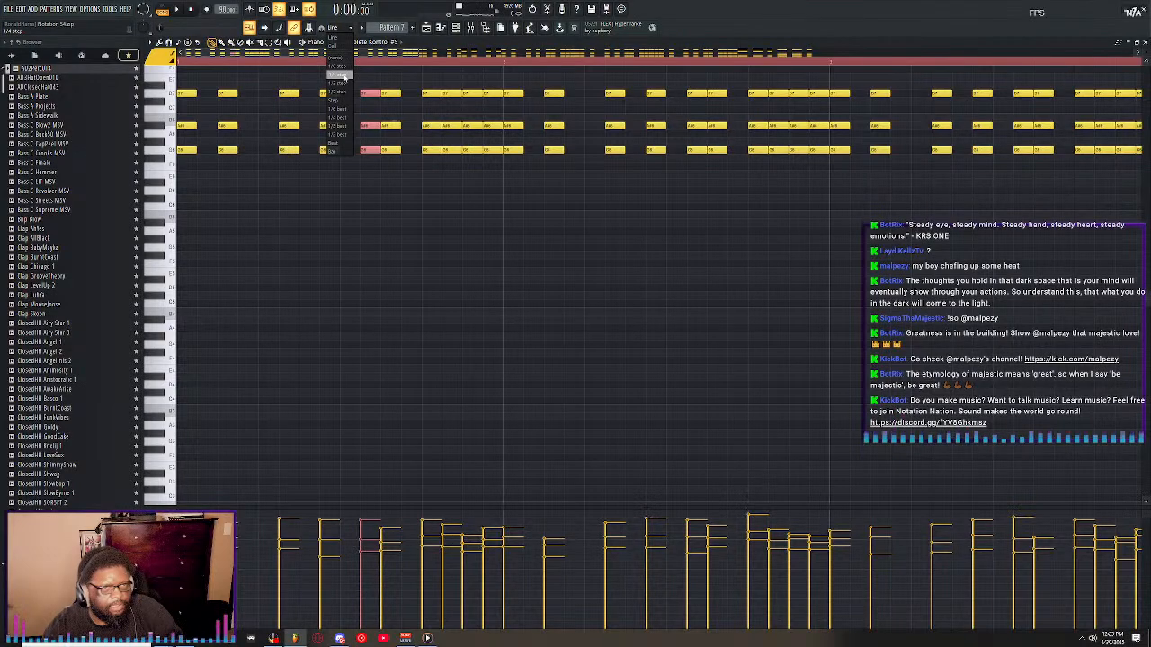
pyautogui.click(340, 74)
pyautogui.moveTo(379, 94); pyautogui.dragTo(374, 94)
pyautogui.press('space')
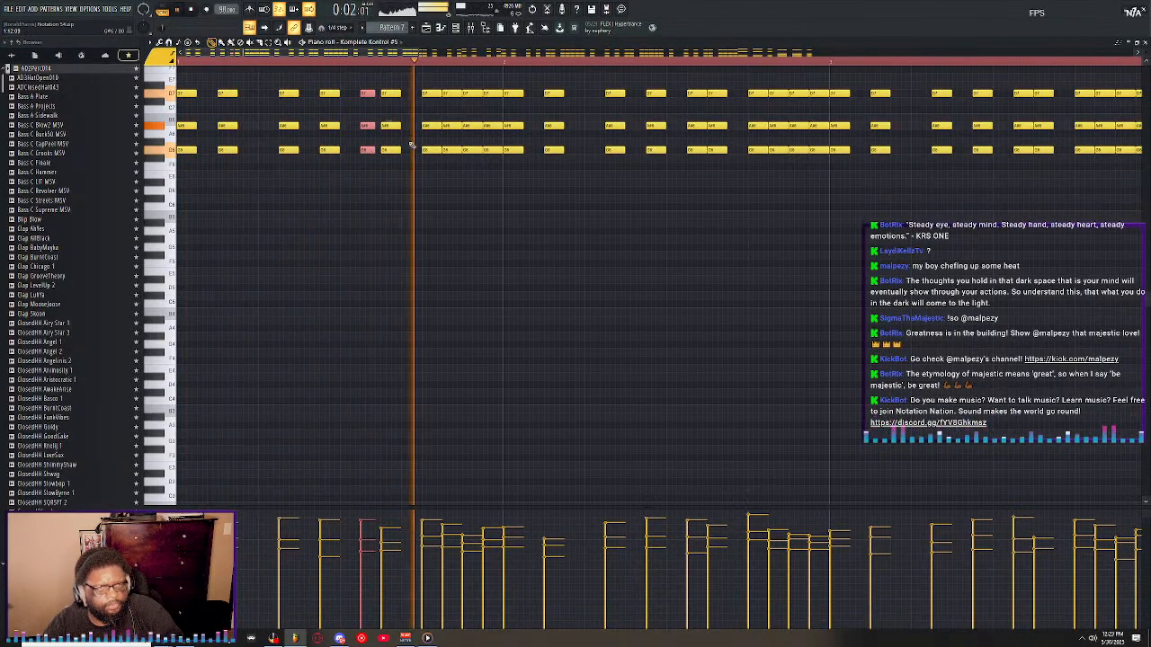
pyautogui.press('space')
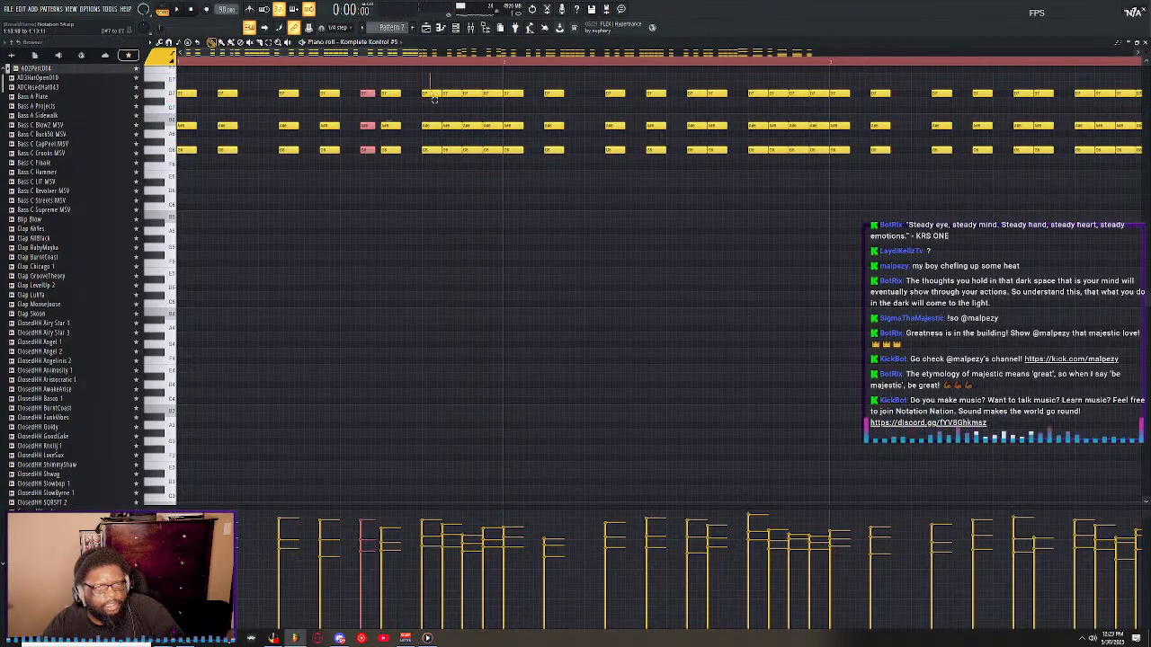
# Shorten the first and third chords of the first bar's closing four-chord run together with the fifth chord, and listen.
pyautogui.moveTo(431, 95); pyautogui.dragTo(438, 182)
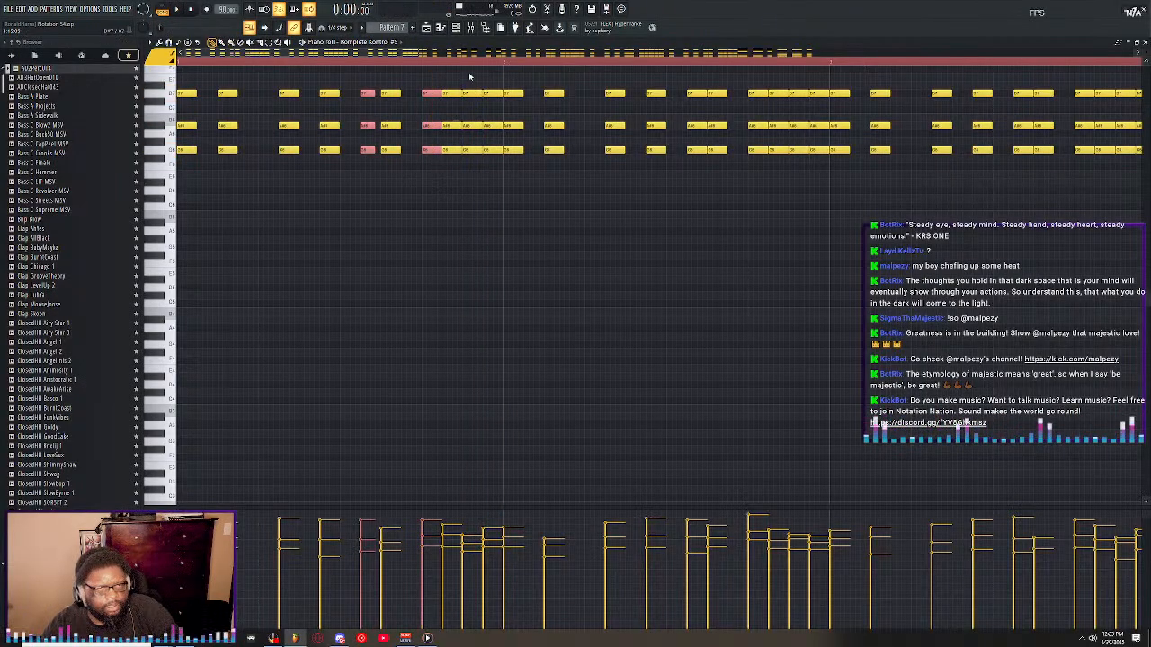
pyautogui.moveTo(479, 168); pyautogui.dragTo(462, 74)
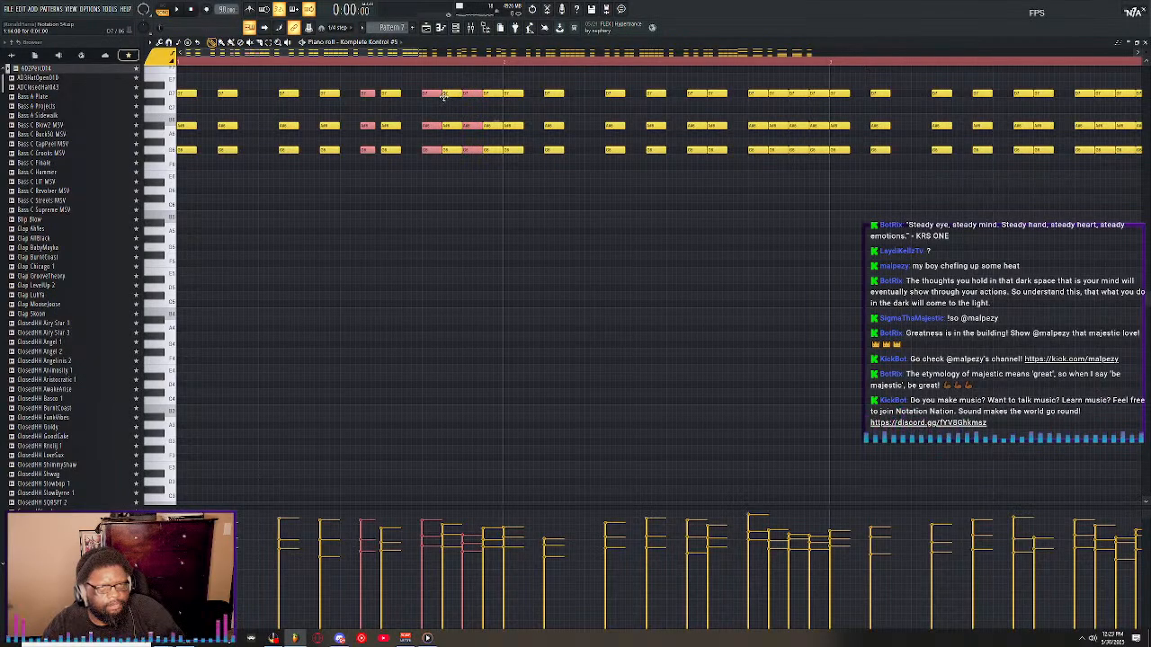
pyautogui.press('space')
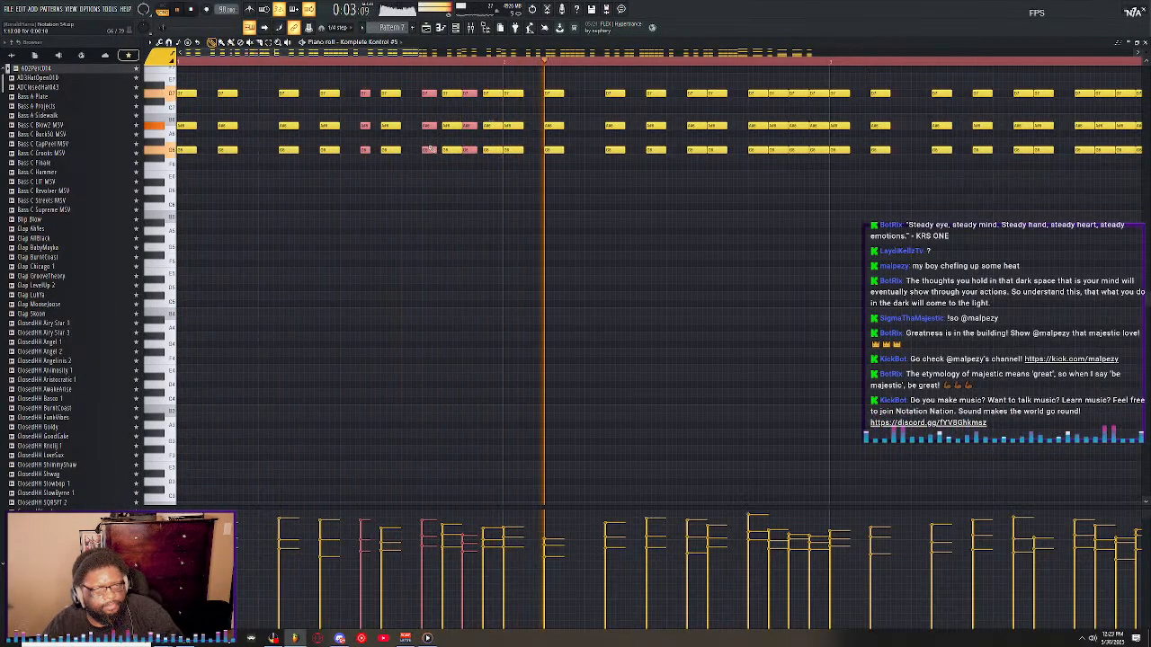
pyautogui.press('space')
# Shorten the second and fourth chords of the first bar's four-chord run, checking the timing by playback.
pyautogui.moveTo(452, 154); pyautogui.dragTo(455, 93)
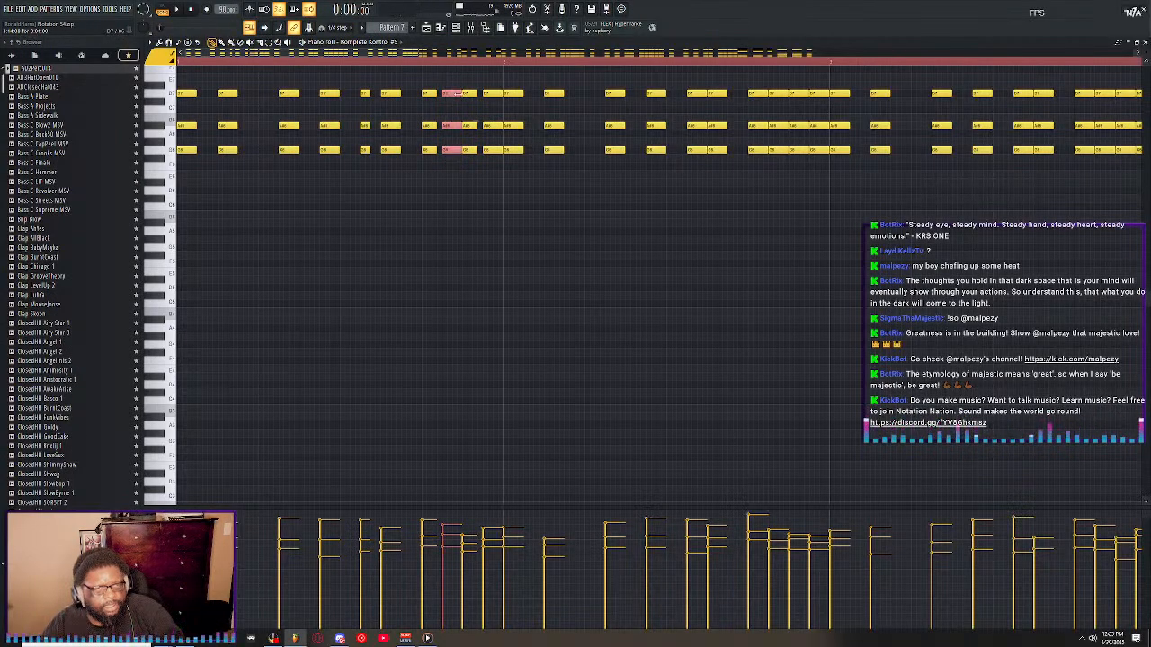
pyautogui.press('space')
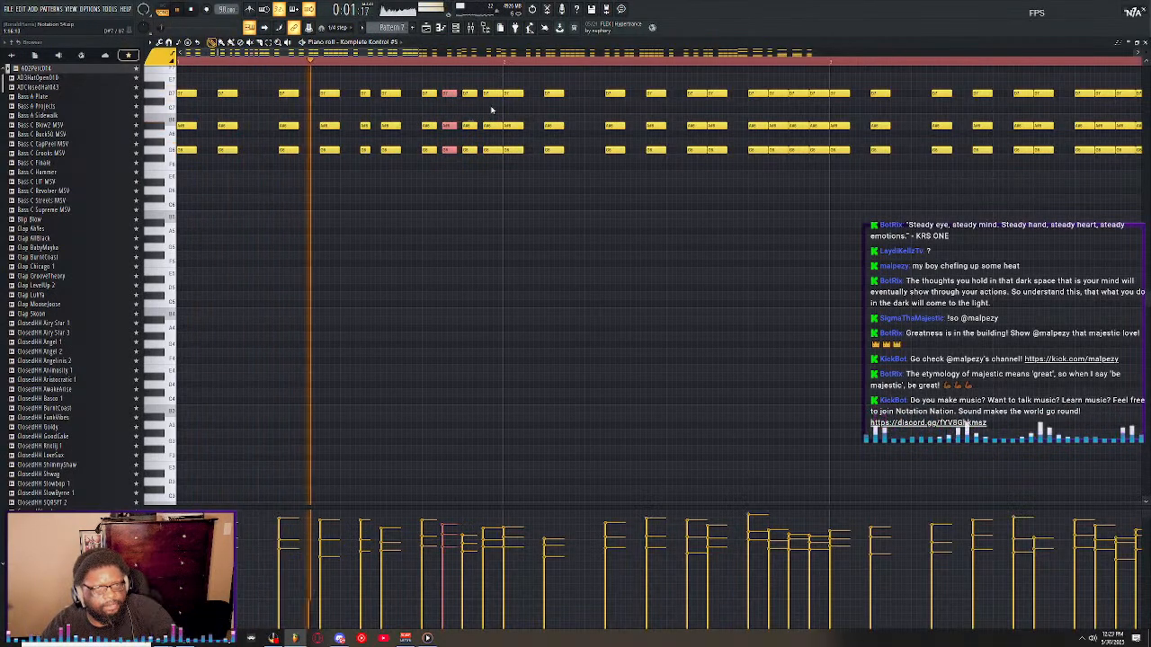
pyautogui.press('space')
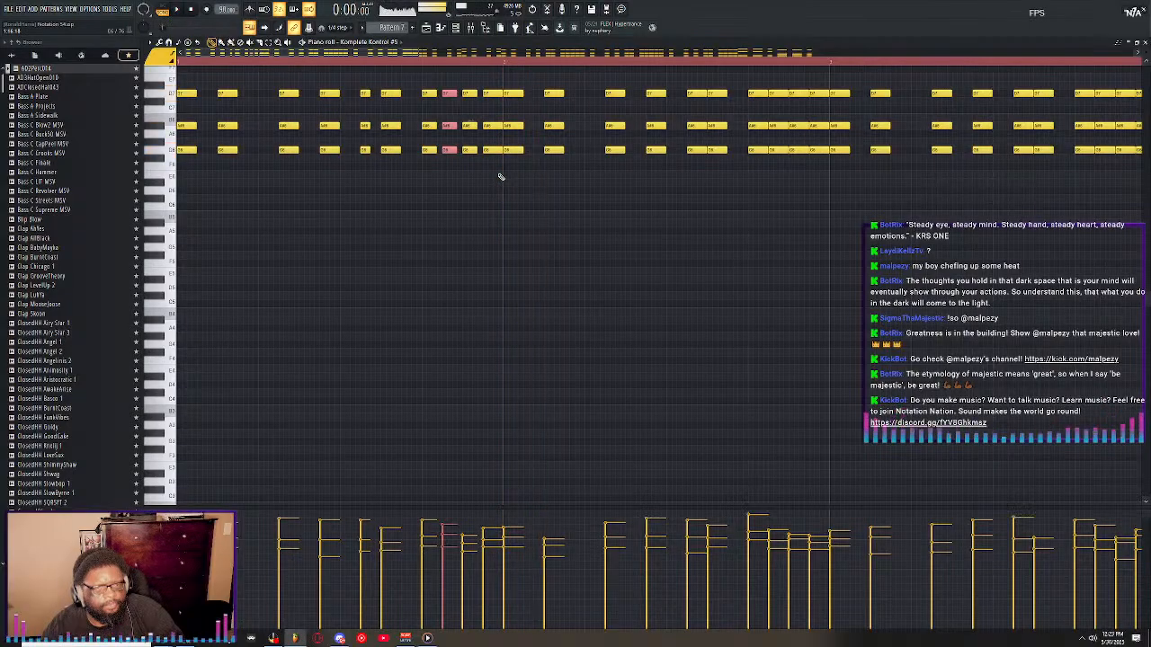
pyautogui.moveTo(497, 171); pyautogui.dragTo(490, 91)
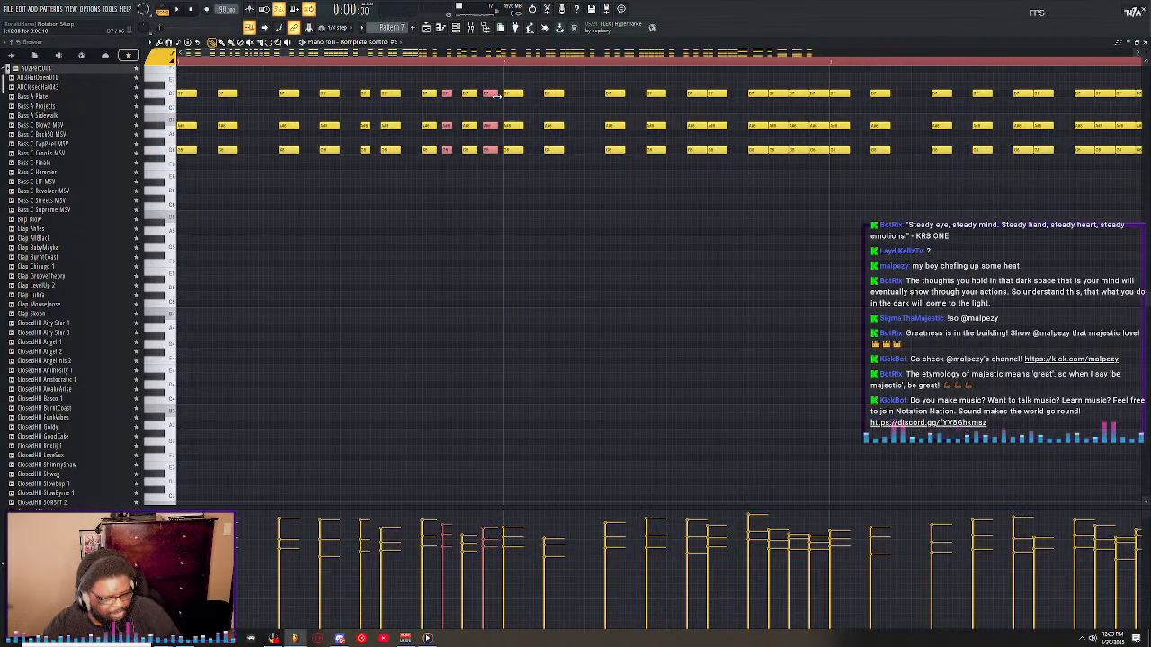
pyautogui.moveTo(496, 173); pyautogui.dragTo(492, 91)
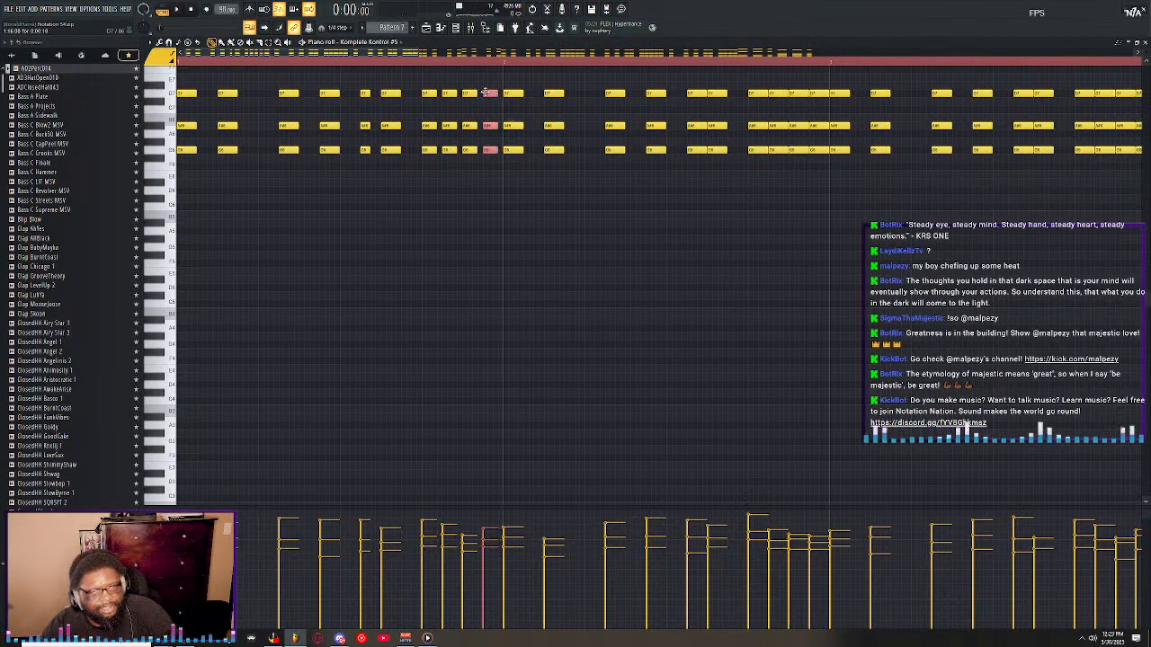
# Shorten the second bar's fifth chord and its closing four-chord run, and delete the stray note above them.
pyautogui.moveTo(353, 56); pyautogui.dragTo(445, 149)
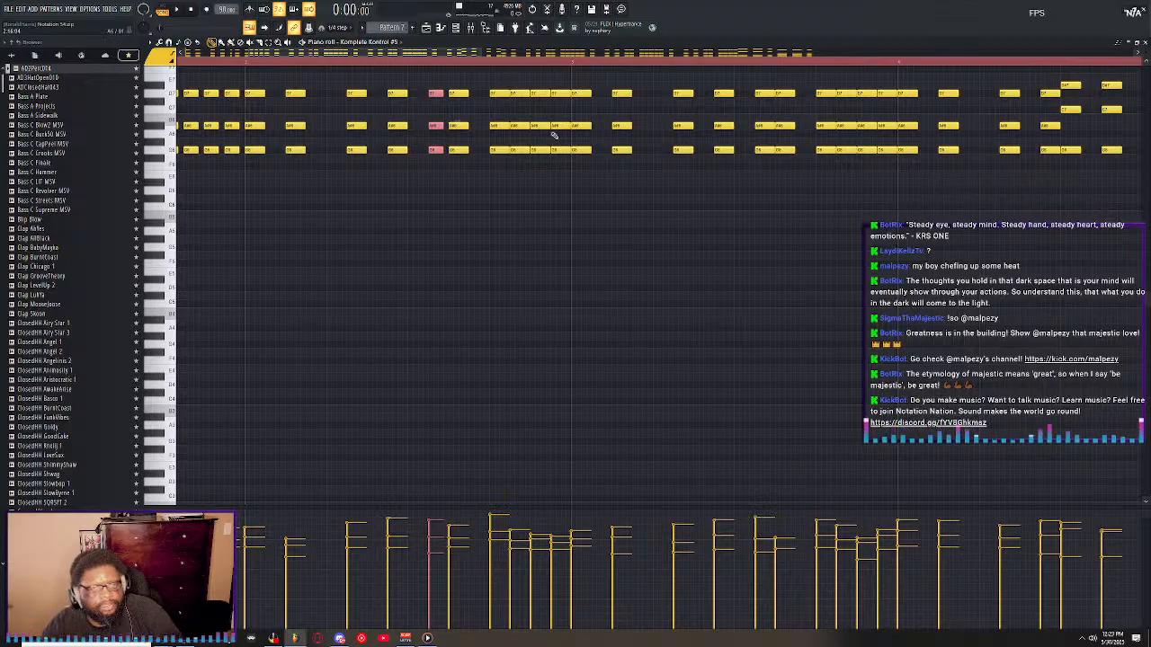
pyautogui.moveTo(566, 178); pyautogui.dragTo(503, 94)
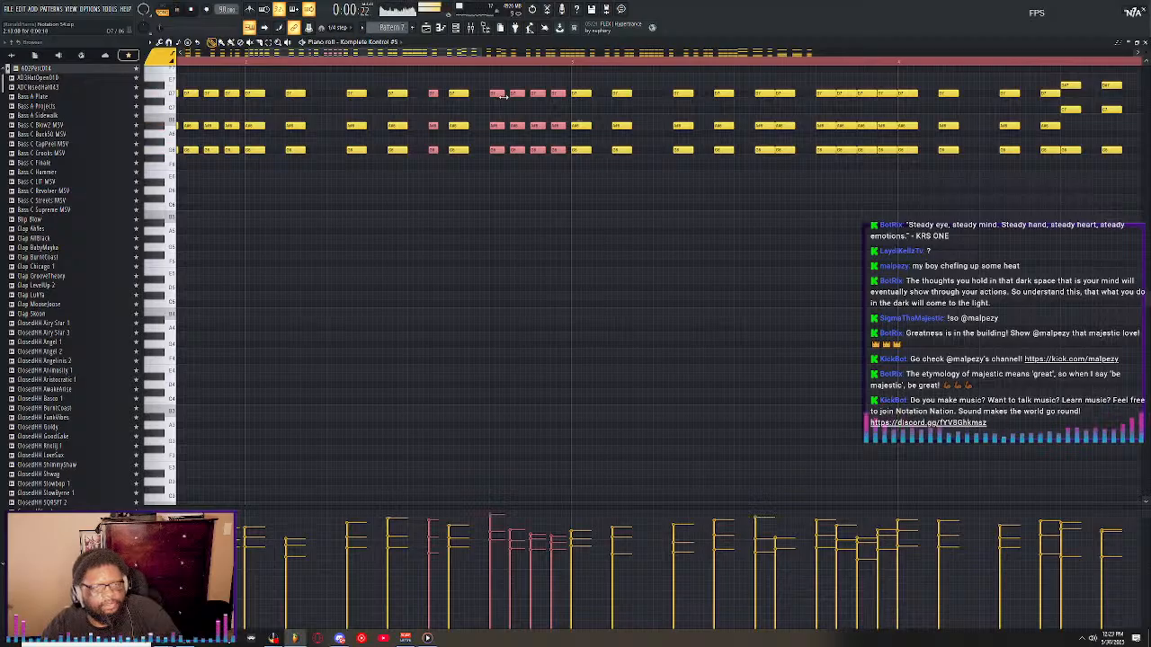
pyautogui.click(429, 78)
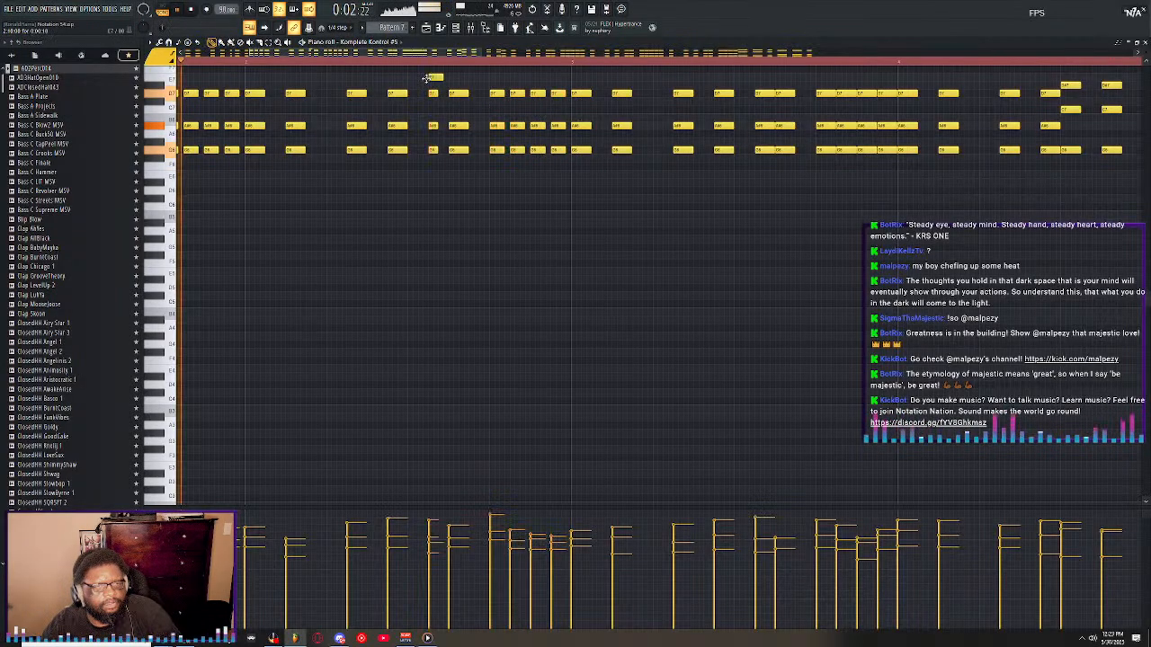
pyautogui.rightClick(434, 77)
# Shorten all four chords of the second bar's closing run further while the pattern plays, then stop playback.
pyautogui.moveTo(430, 76); pyautogui.dragTo(445, 164)
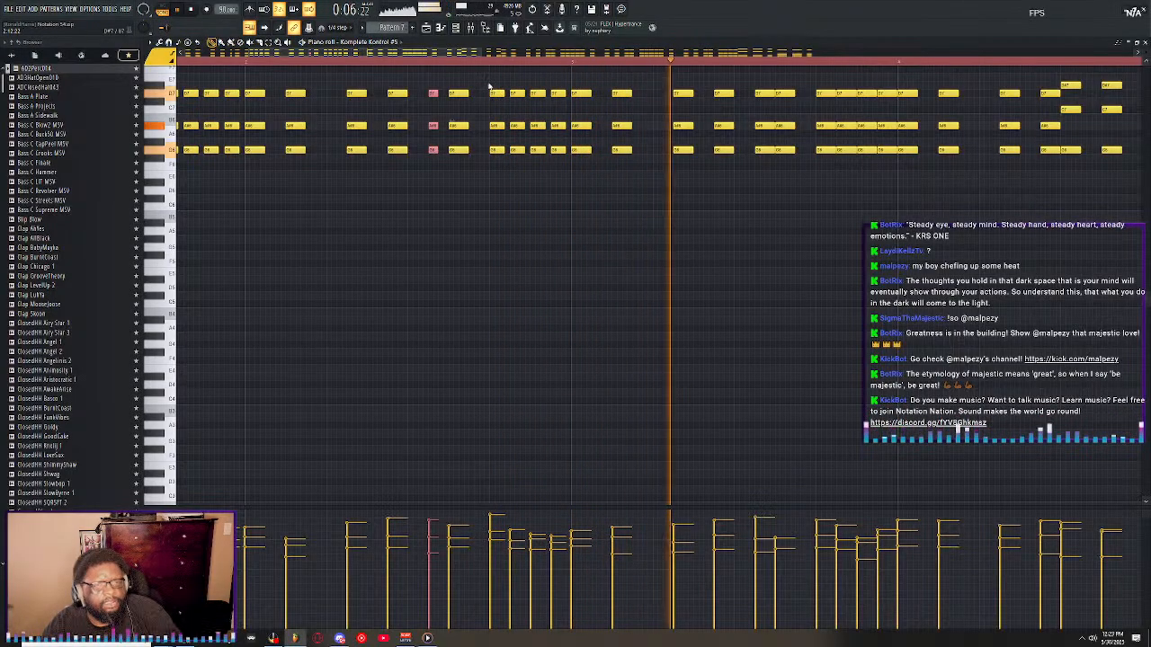
pyautogui.moveTo(566, 169); pyautogui.dragTo(502, 77)
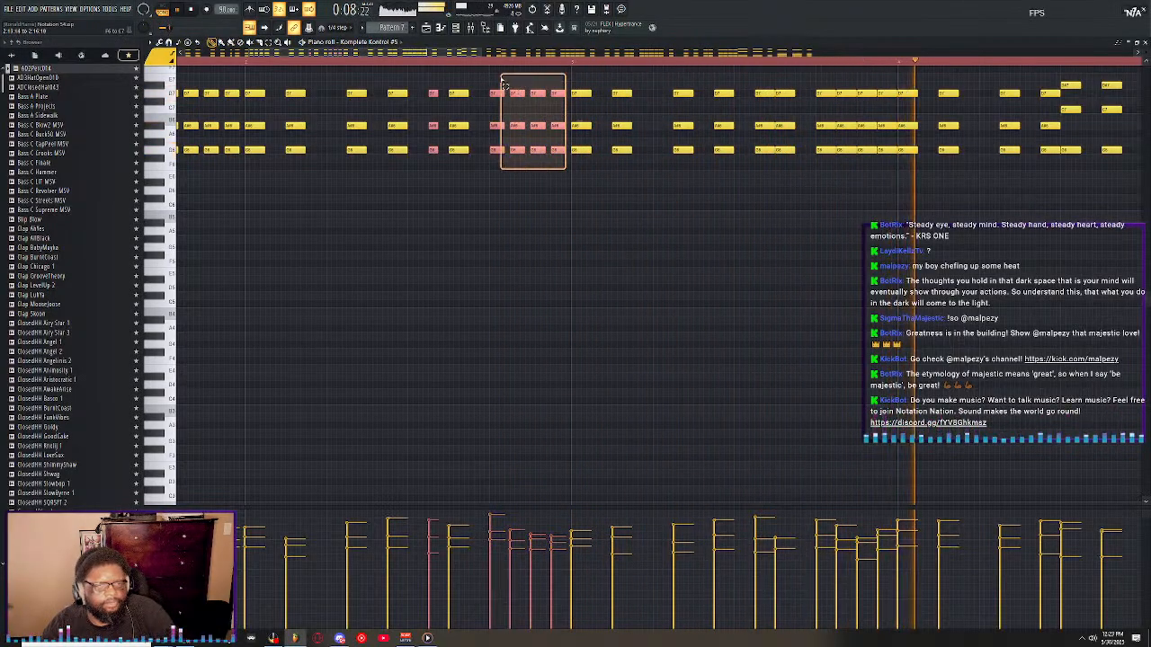
pyautogui.moveTo(564, 170); pyautogui.dragTo(496, 94)
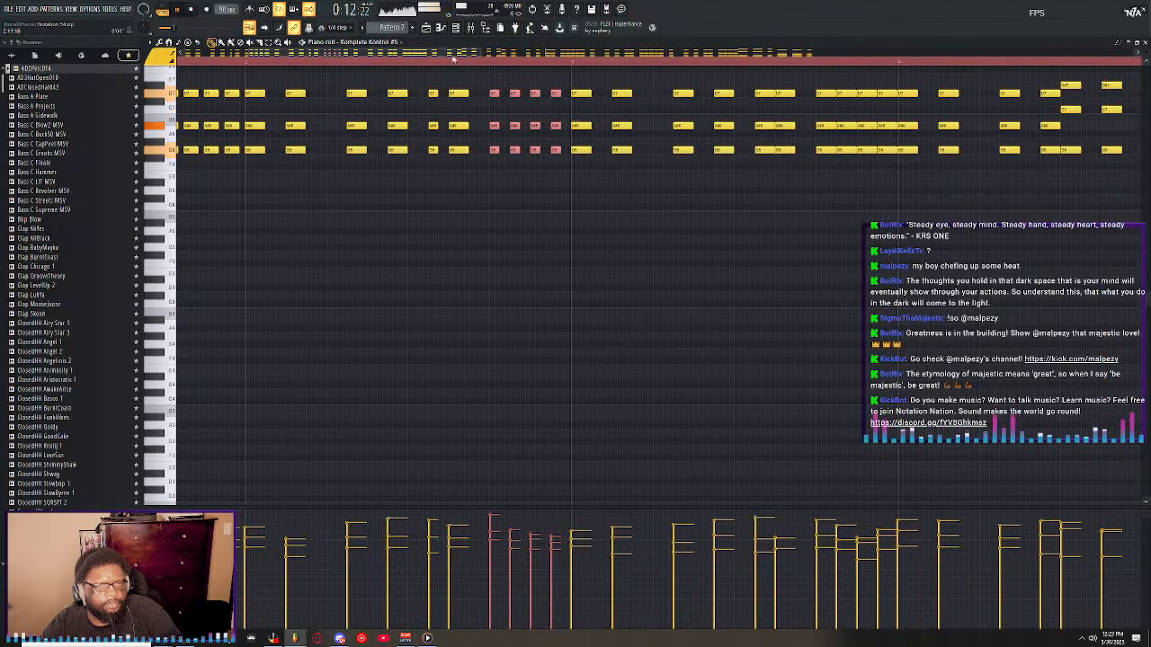
pyautogui.moveTo(553, 54); pyautogui.dragTo(493, 56)
pyautogui.press('space')
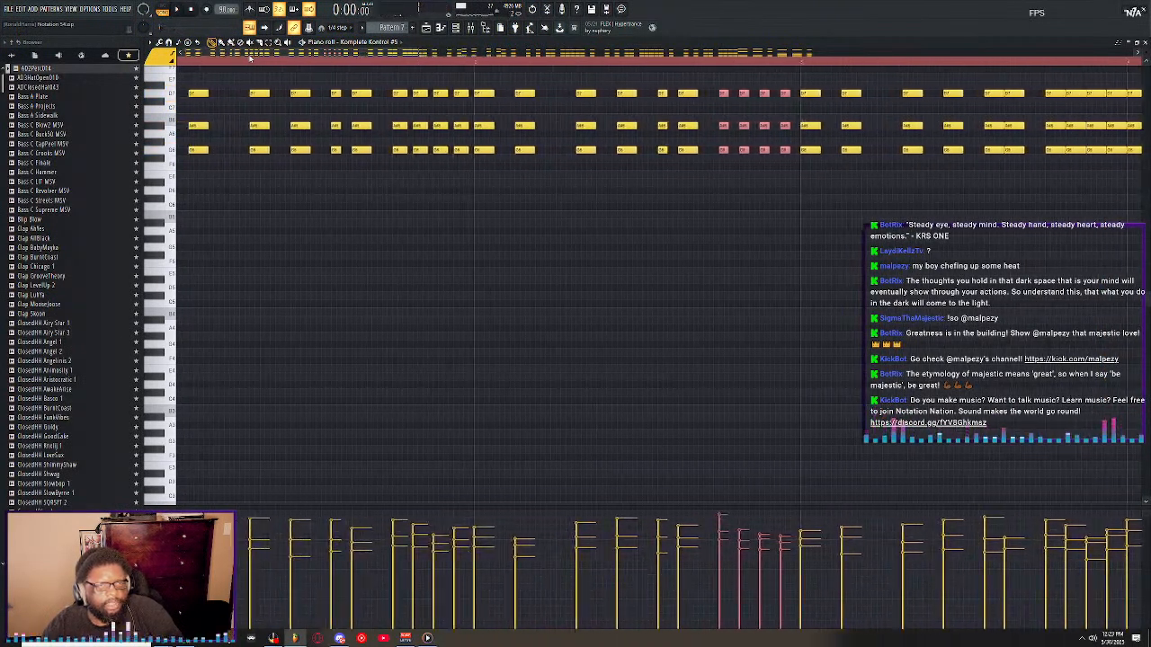
# Shorten the first bar's closing four-chord run to match the second bar's, leaving only the first-bar edit applied.
pyautogui.moveTo(494, 168); pyautogui.dragTo(430, 85)
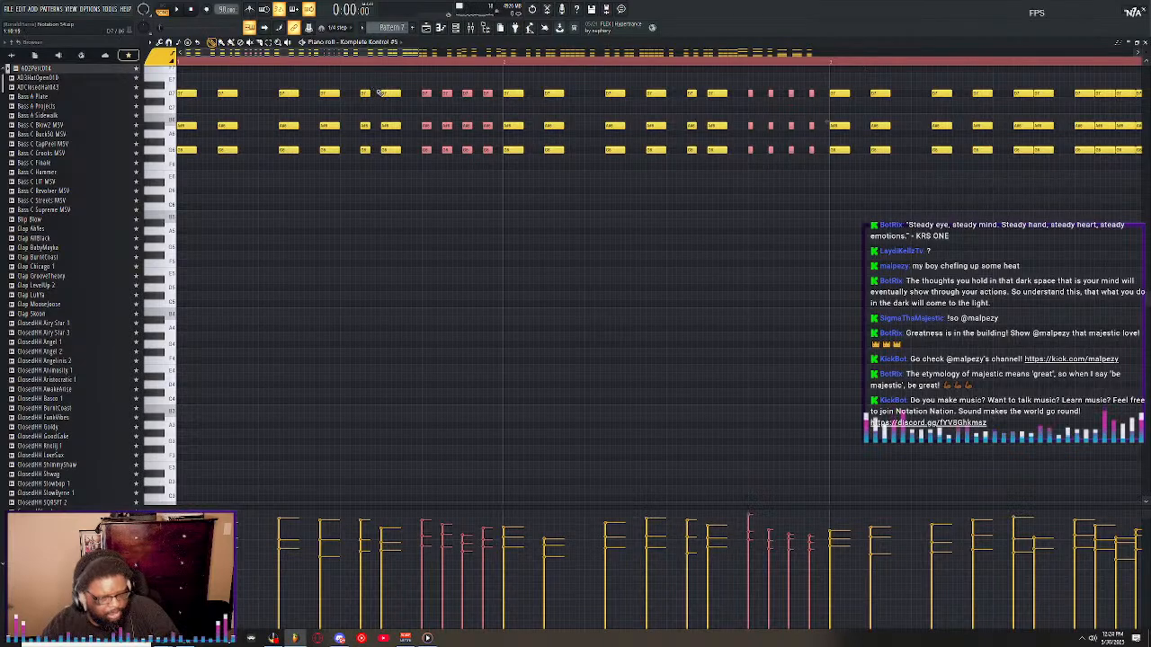
pyautogui.hotkey('ctrl', 'z')
pyautogui.moveTo(499, 169); pyautogui.dragTo(428, 88)
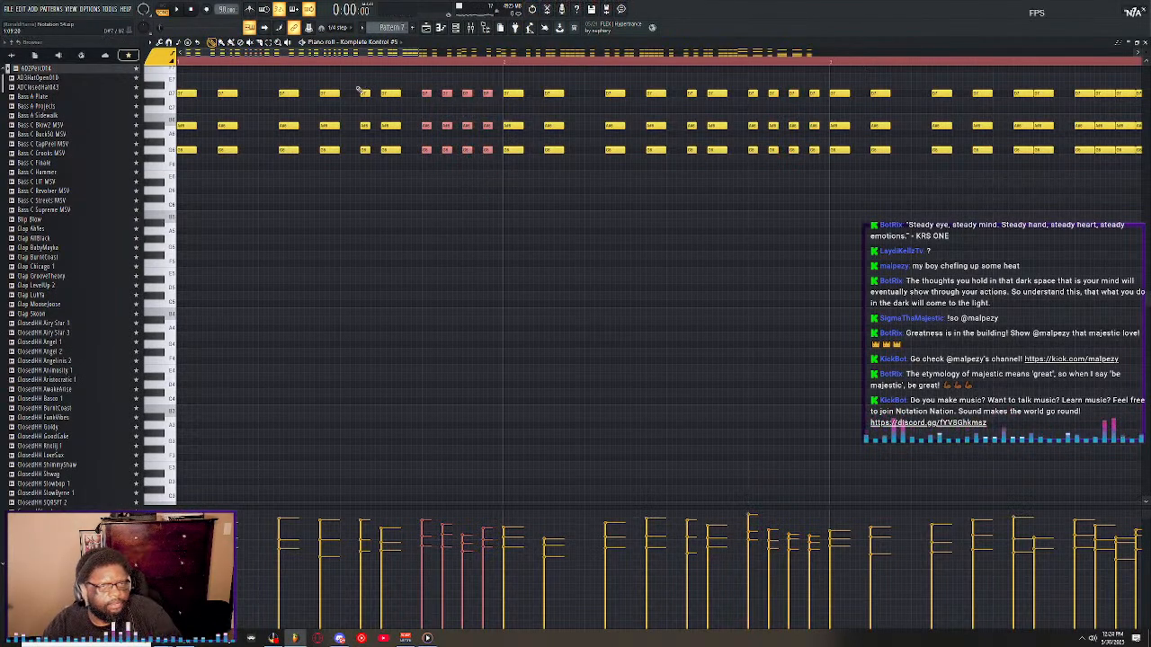
pyautogui.click(363, 194)
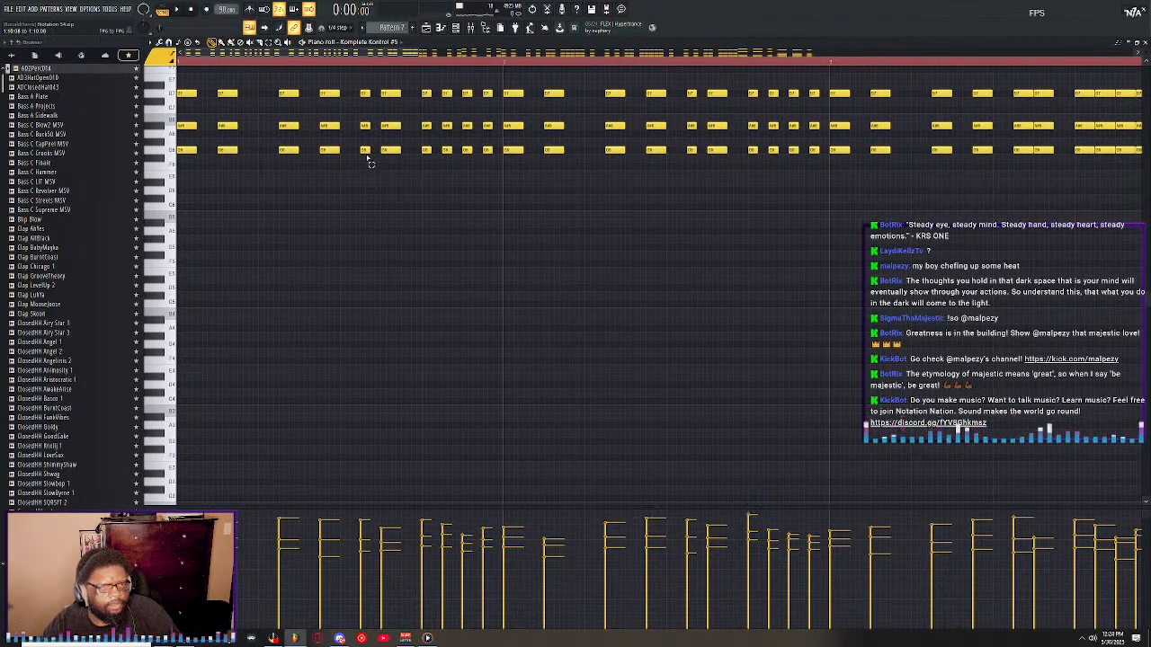
# Try a shorter length on the first bar's fifth chord, bring it back to 12 ticks, and play the part.
pyautogui.moveTo(368, 162); pyautogui.dragTo(370, 93)
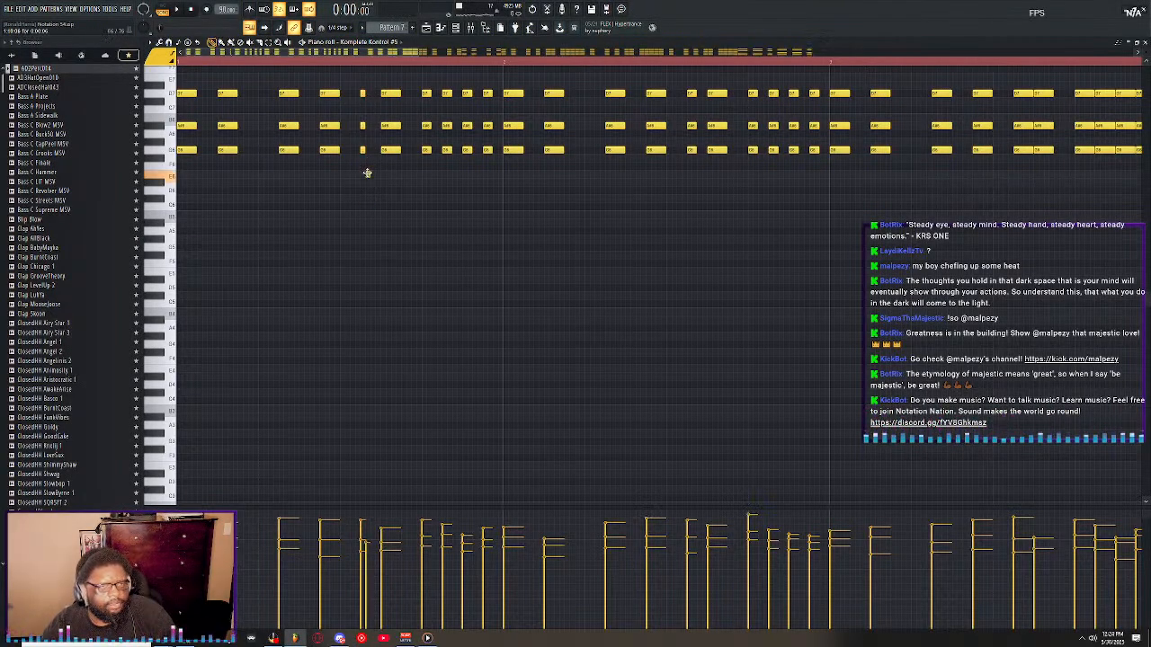
pyautogui.click(369, 177)
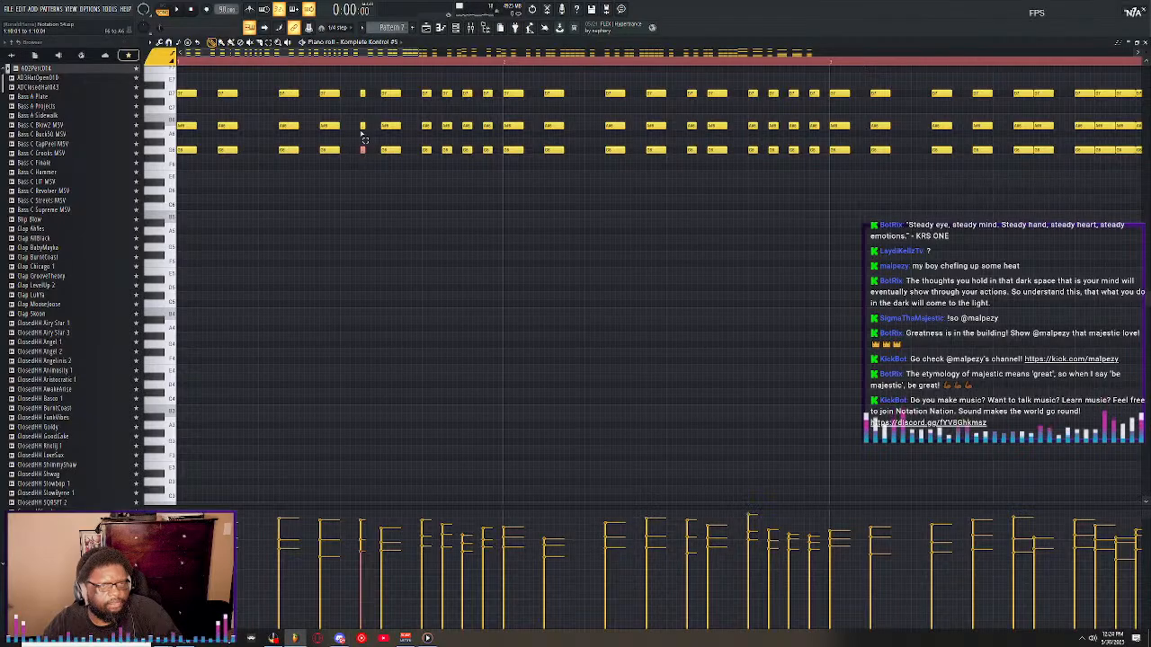
pyautogui.moveTo(364, 139); pyautogui.dragTo(369, 97)
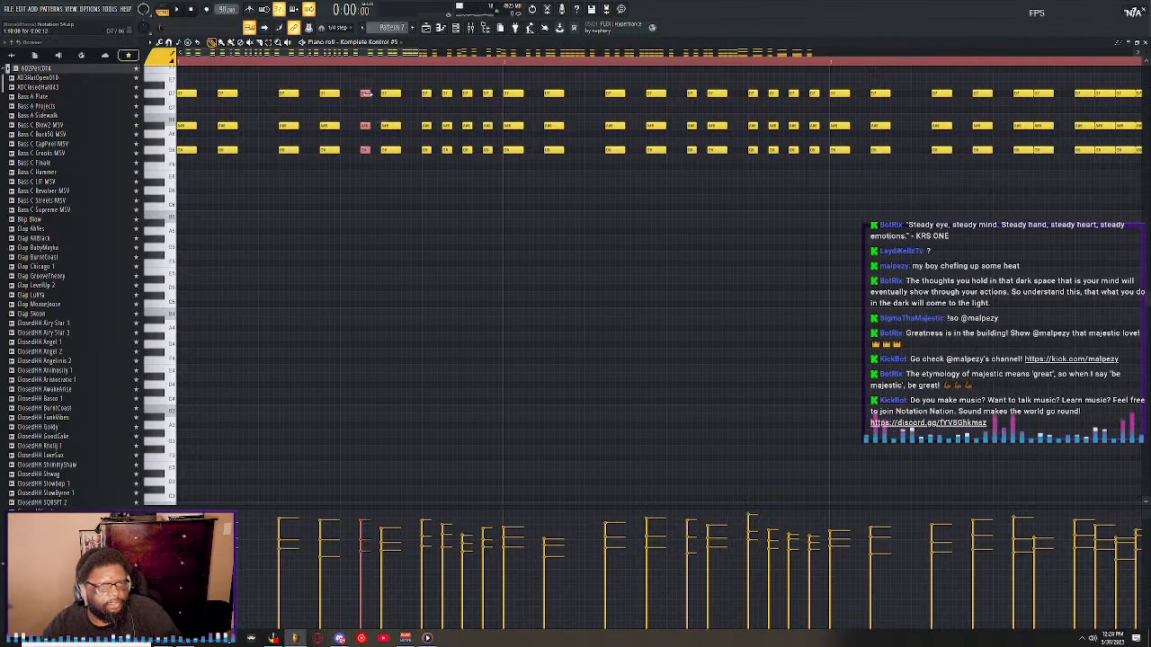
pyautogui.press('space')
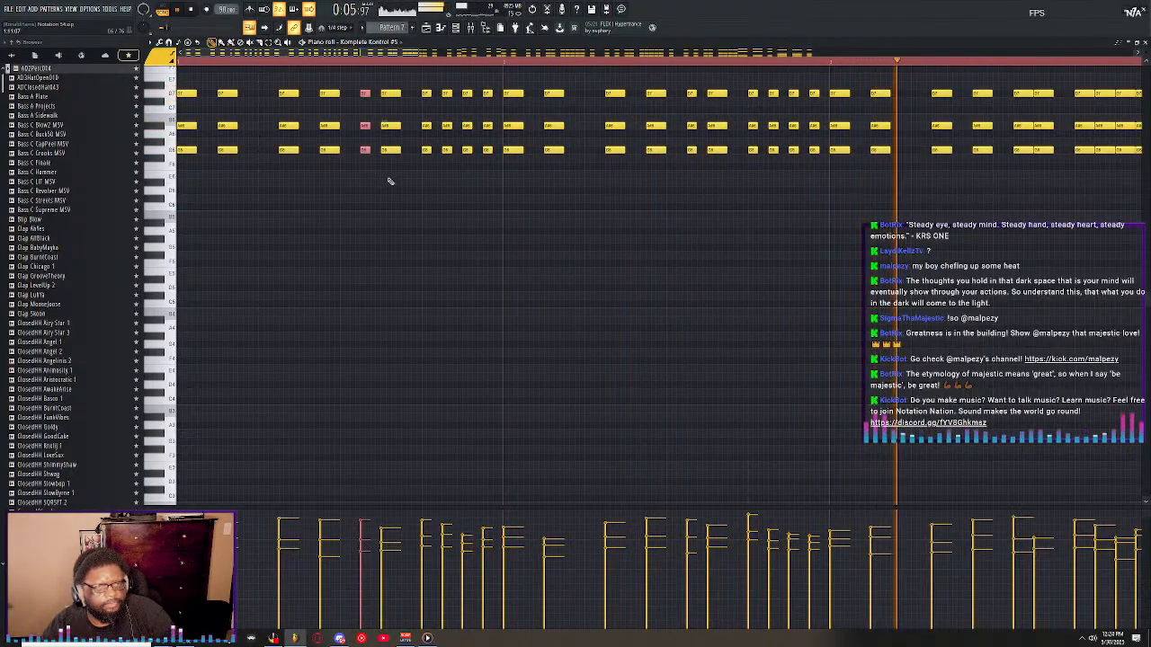
pyautogui.press('space')
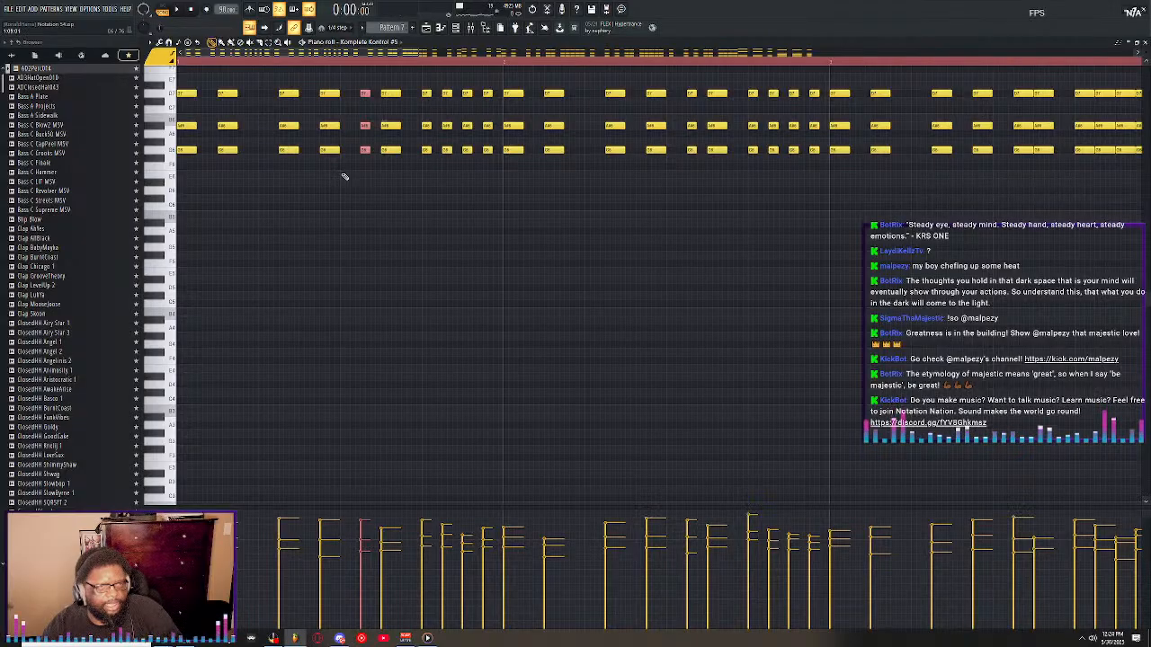
# Shorten the first four chords of the first bar, fine-tuning their common length by 1/4-step amounts while checking by playback.
pyautogui.moveTo(349, 175); pyautogui.dragTo(182, 82)
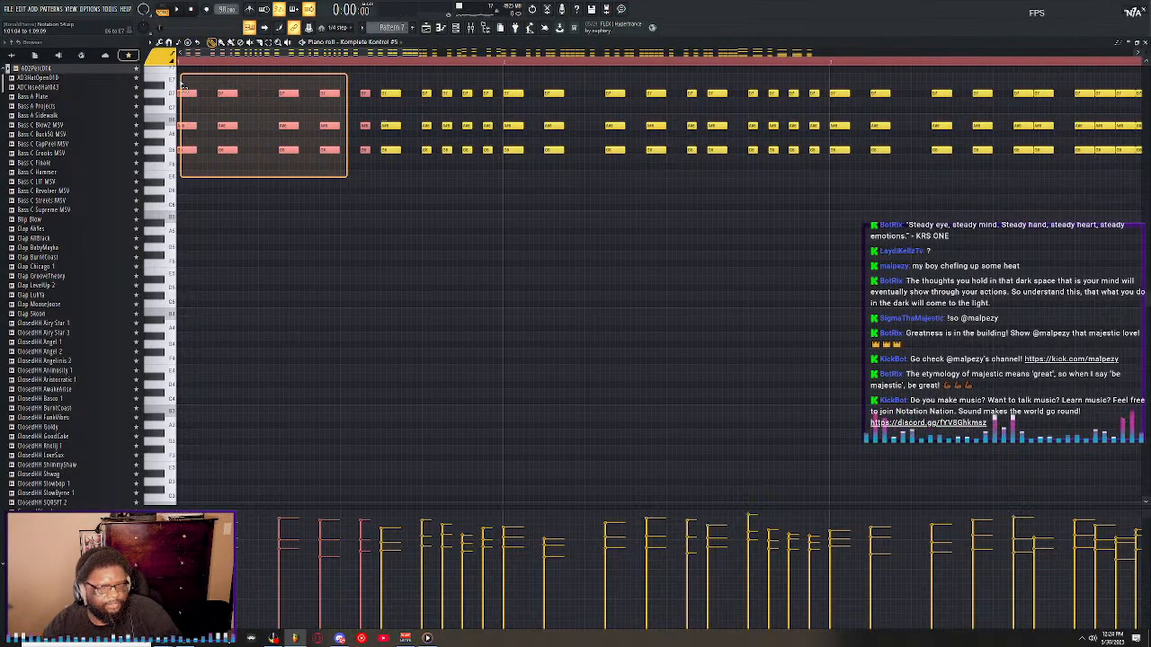
pyautogui.click(319, 191)
pyautogui.hotkey('ctrl', 'z')
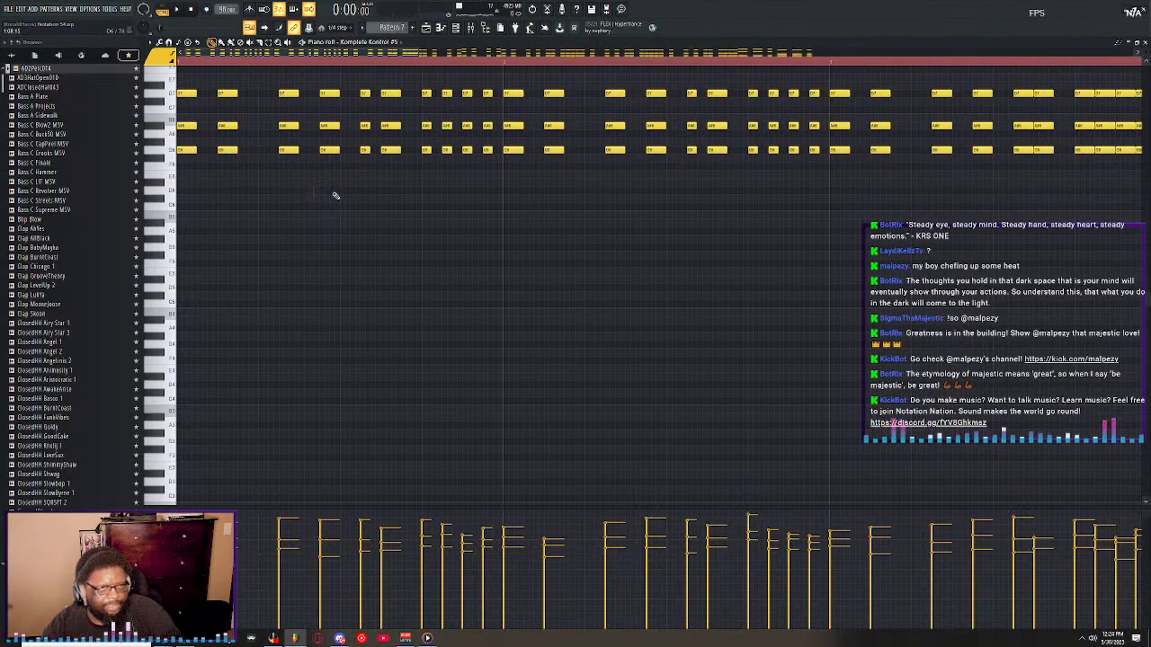
pyautogui.moveTo(345, 194); pyautogui.dragTo(188, 100)
pyautogui.press('space')
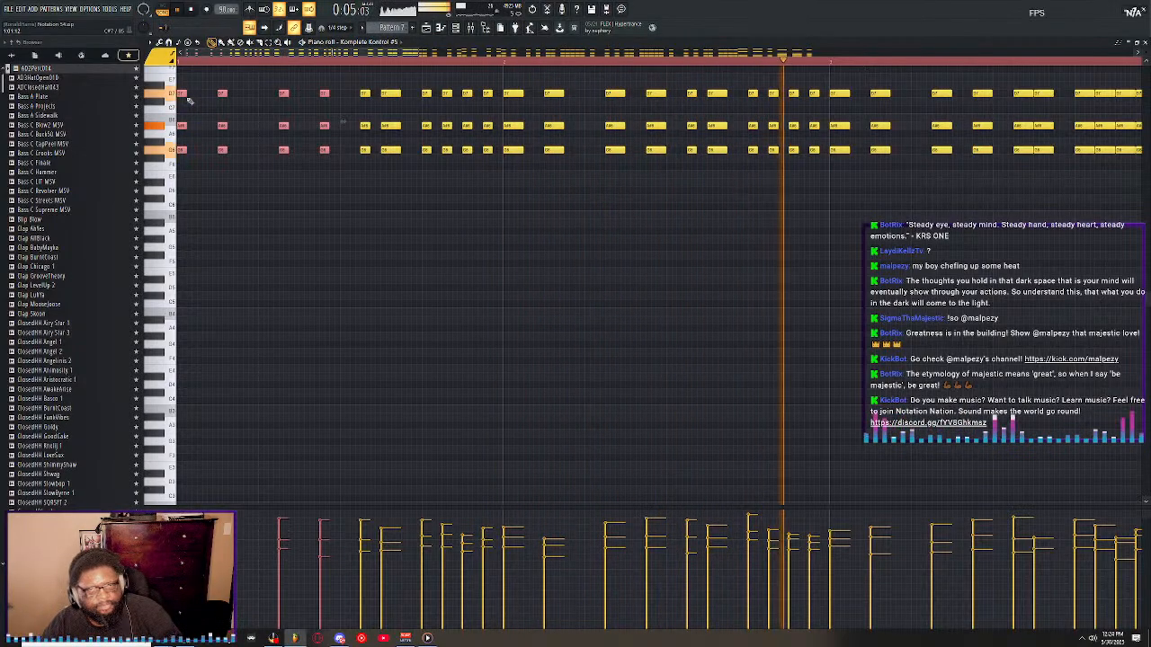
pyautogui.press('space')
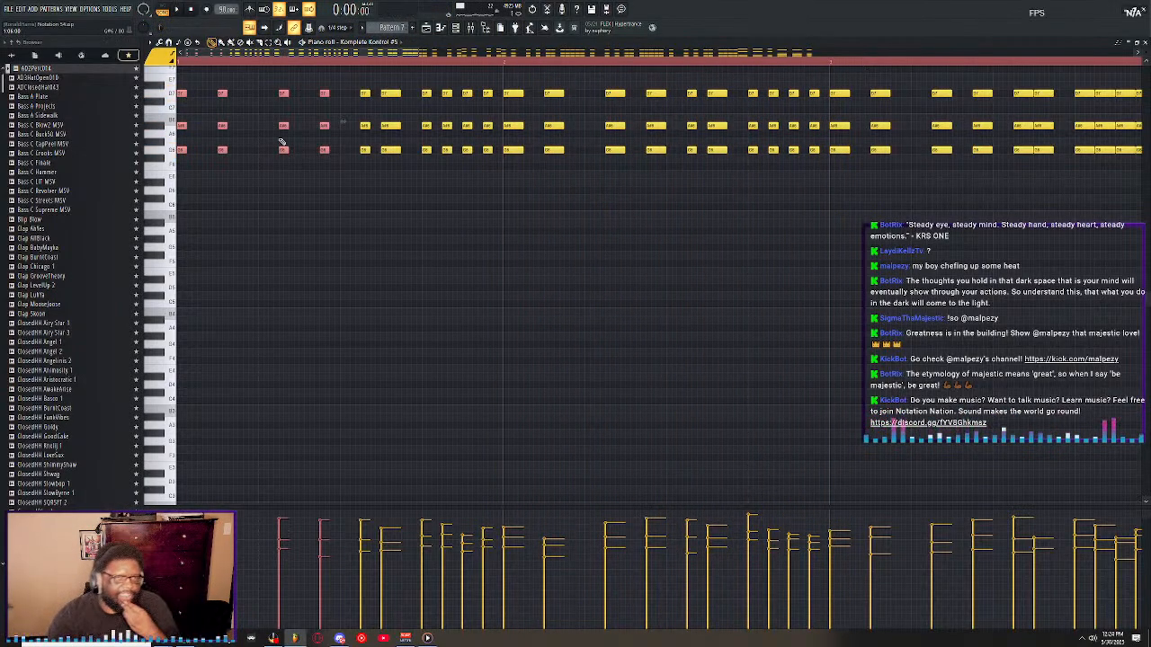
pyautogui.moveTo(184, 94); pyautogui.dragTo(187, 94)
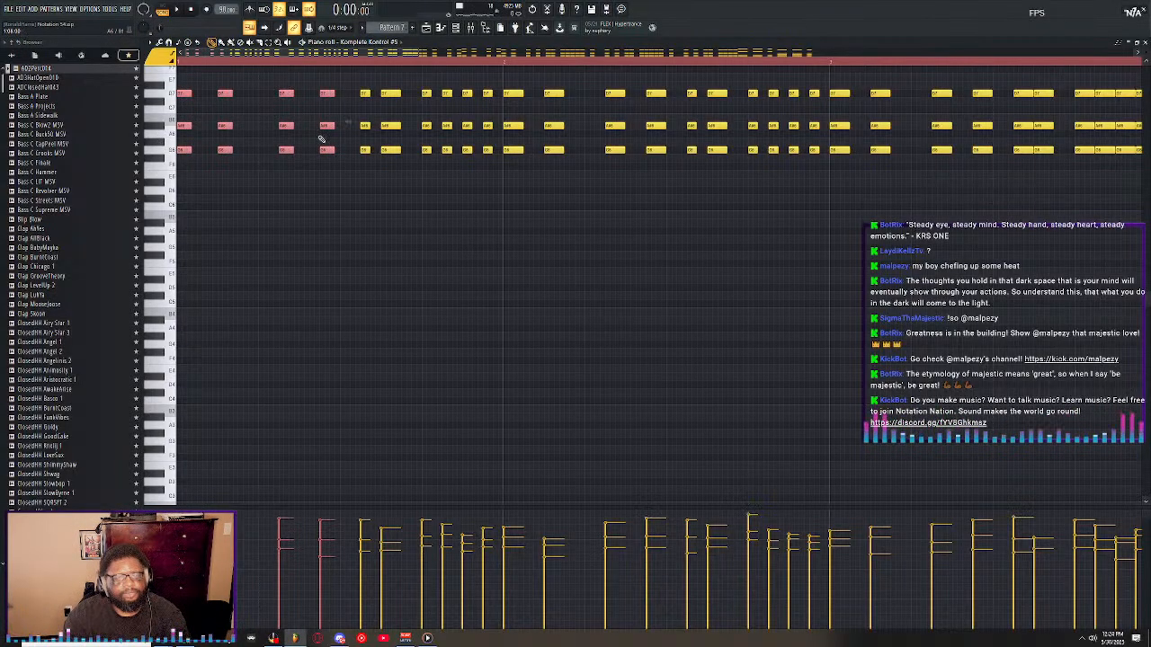
pyautogui.press('space')
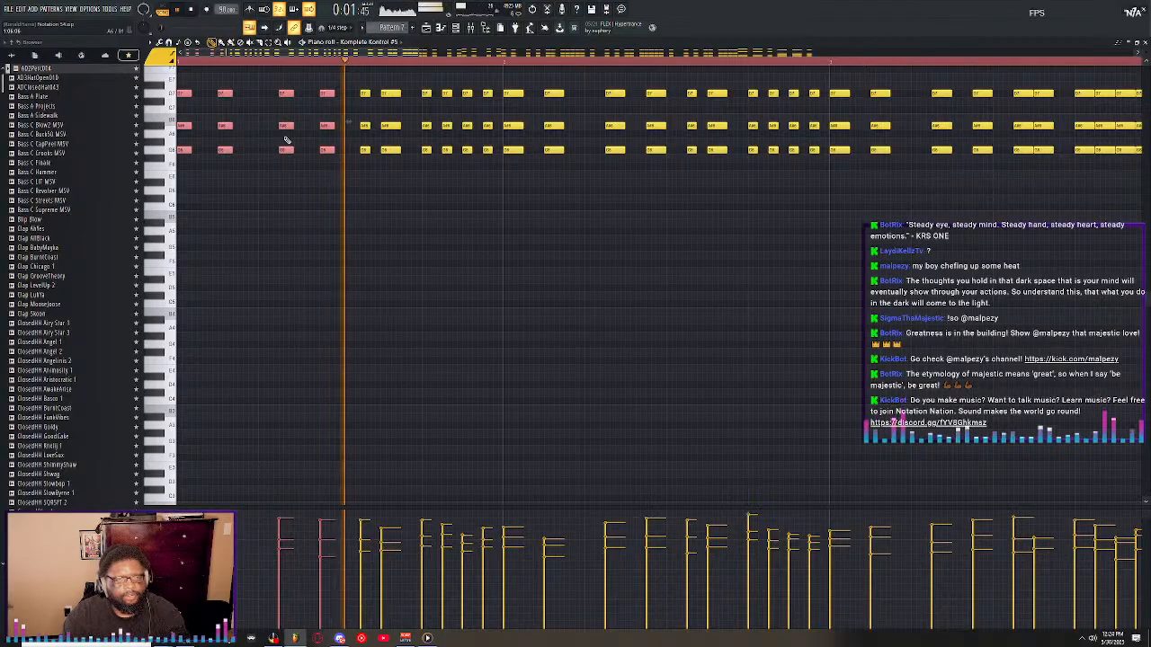
# Lengthen the first four chords of the first bar slightly to match the longer chords beside them, checking the part by playback.
pyautogui.press('space')
pyautogui.press('space')
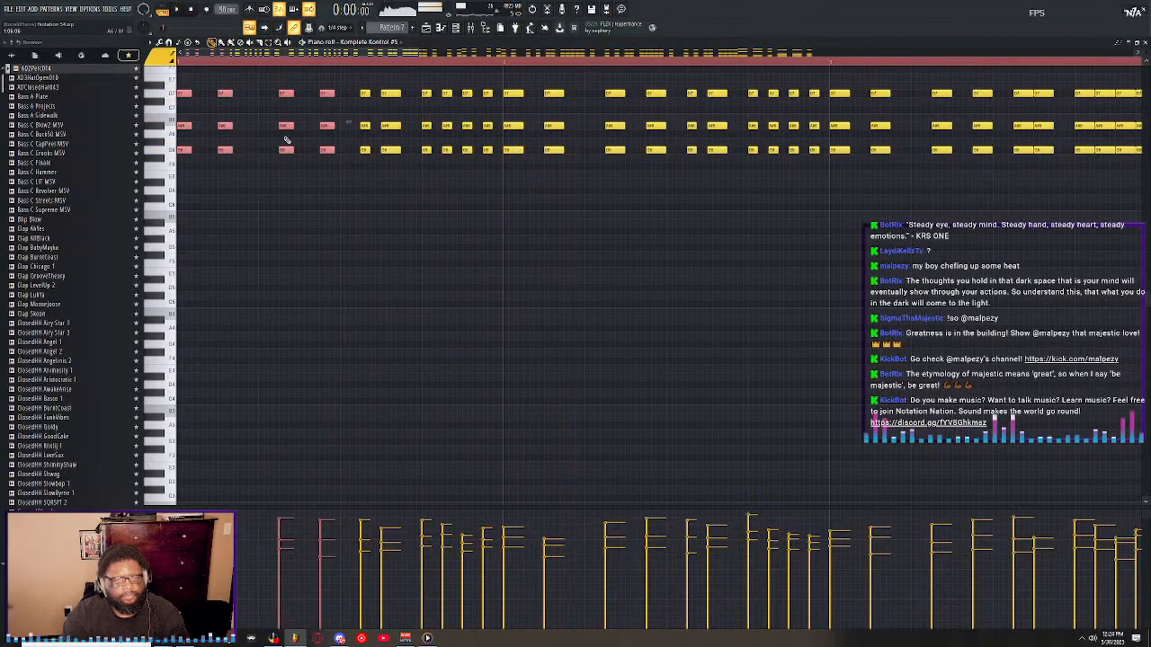
pyautogui.press('space')
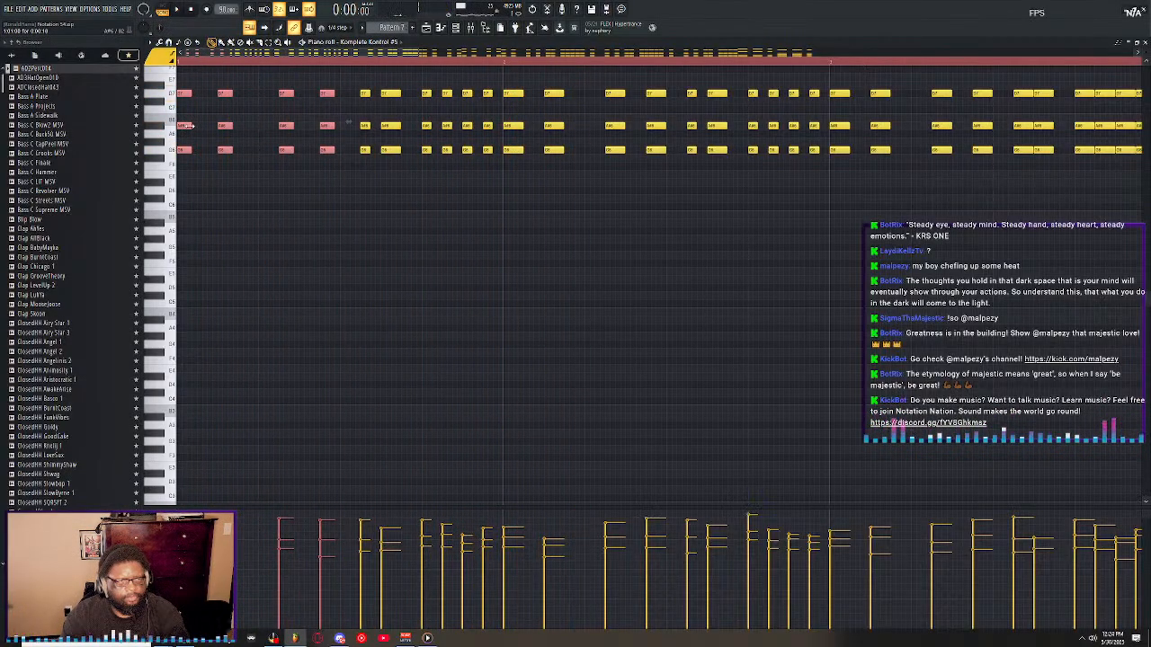
pyautogui.press('space')
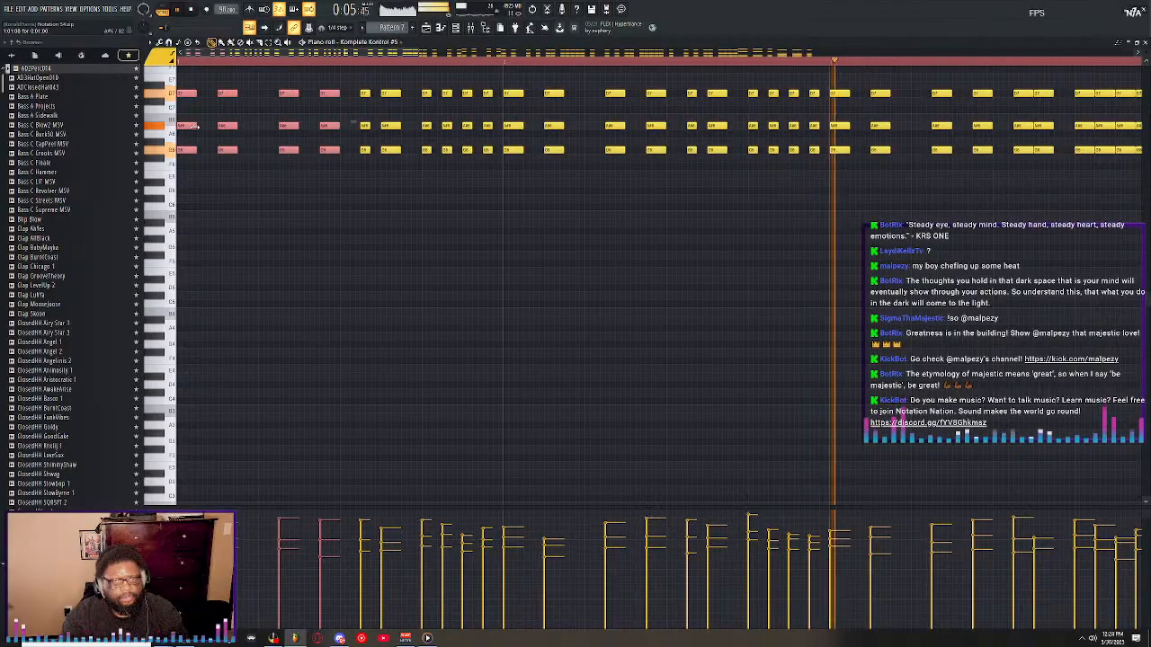
pyautogui.press('space')
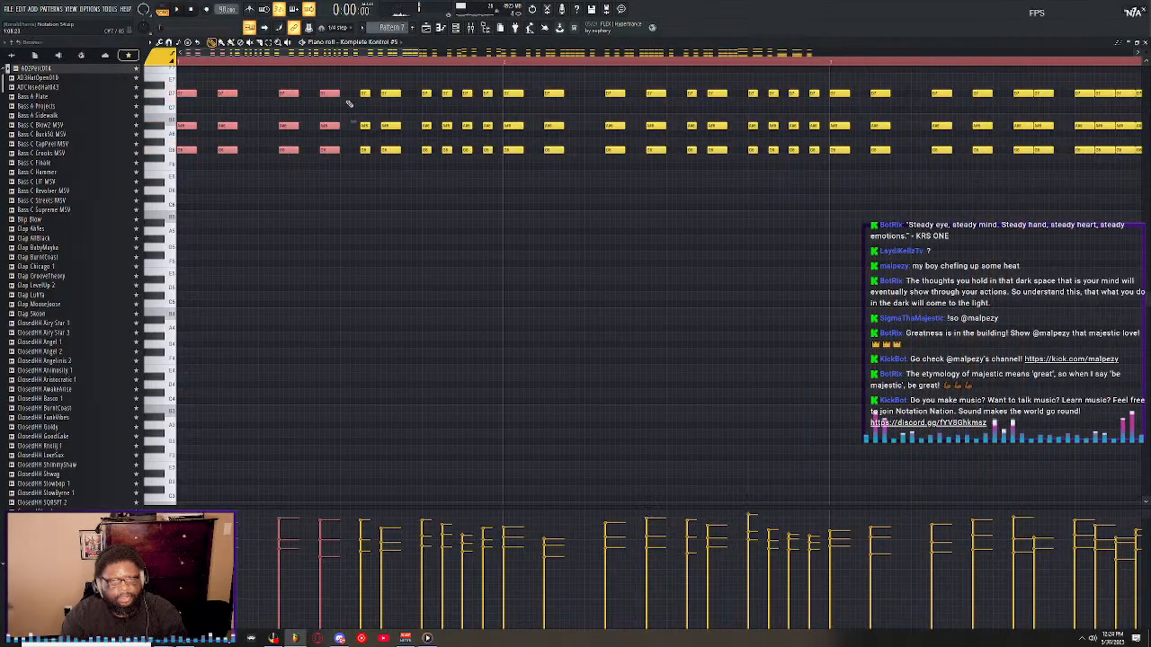
# Restore the piano roll to its smaller window, bring the channel rack to the front, and play Pattern 7.
pyautogui.scroll(-4, 404, 63)
pyautogui.doubleClick(427, 44)
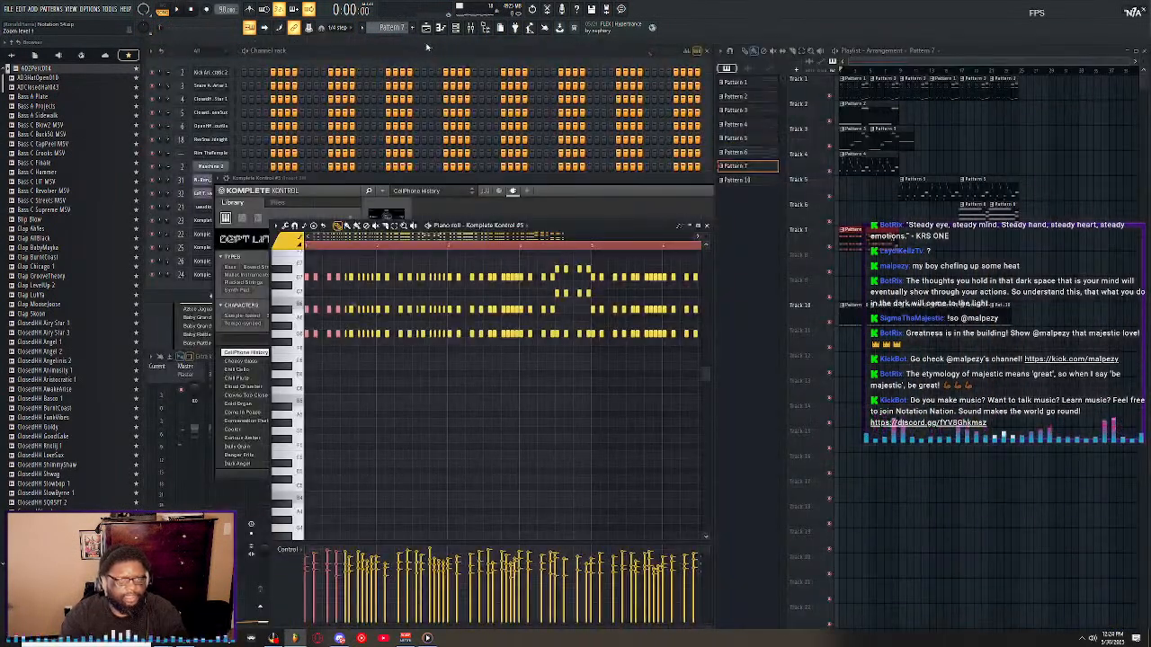
pyautogui.click(173, 286)
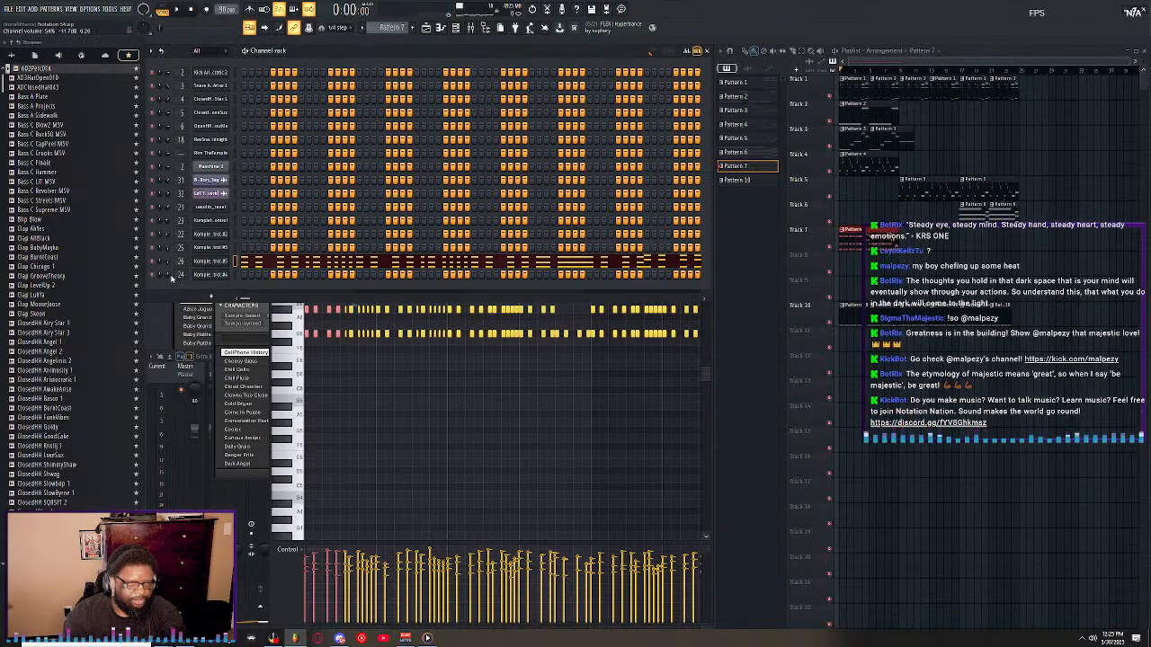
pyautogui.press('space')
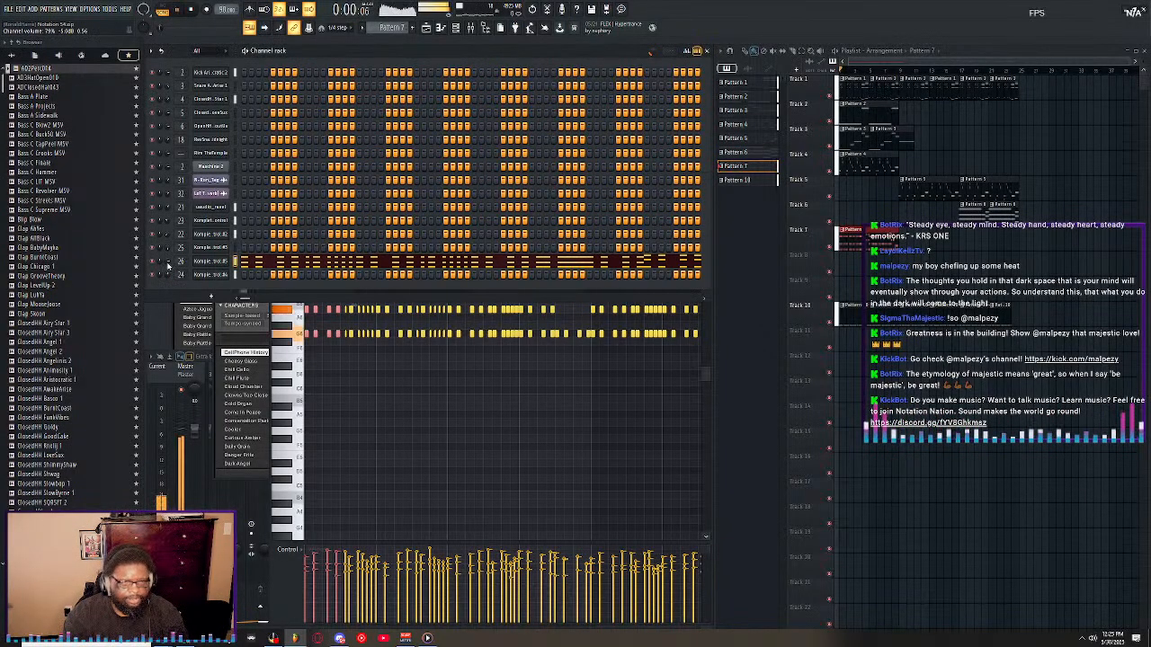
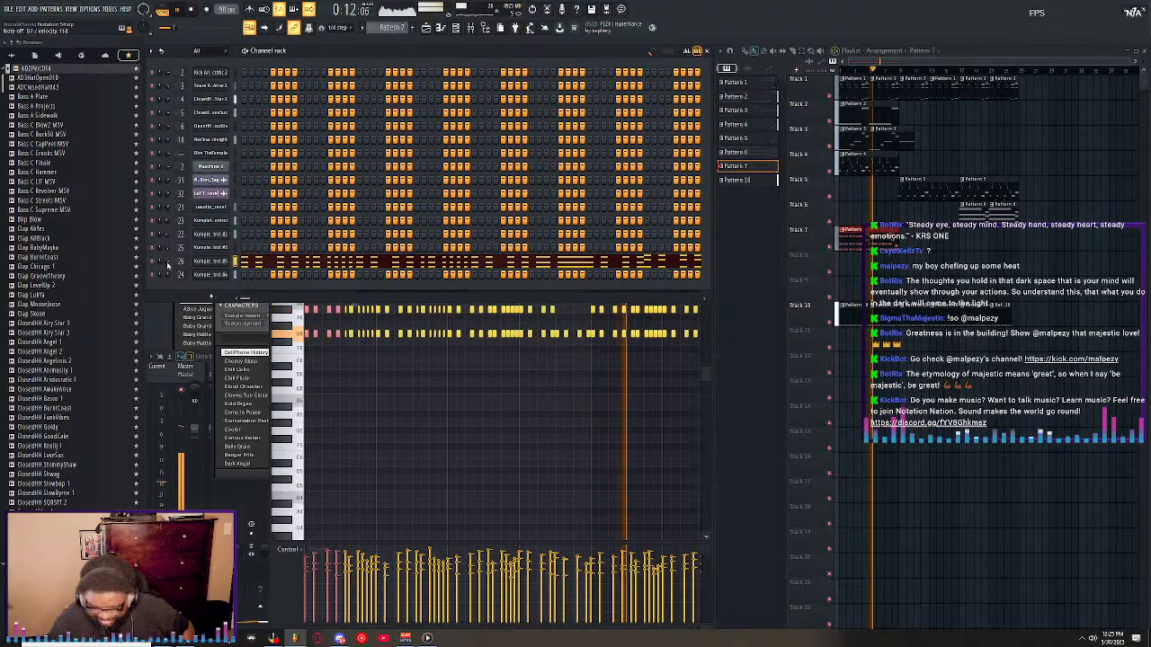
# Stop playback, maximize the piano roll, shorten the first bar's first four chords to match the short fifth chord, and play them.
pyautogui.press('space')
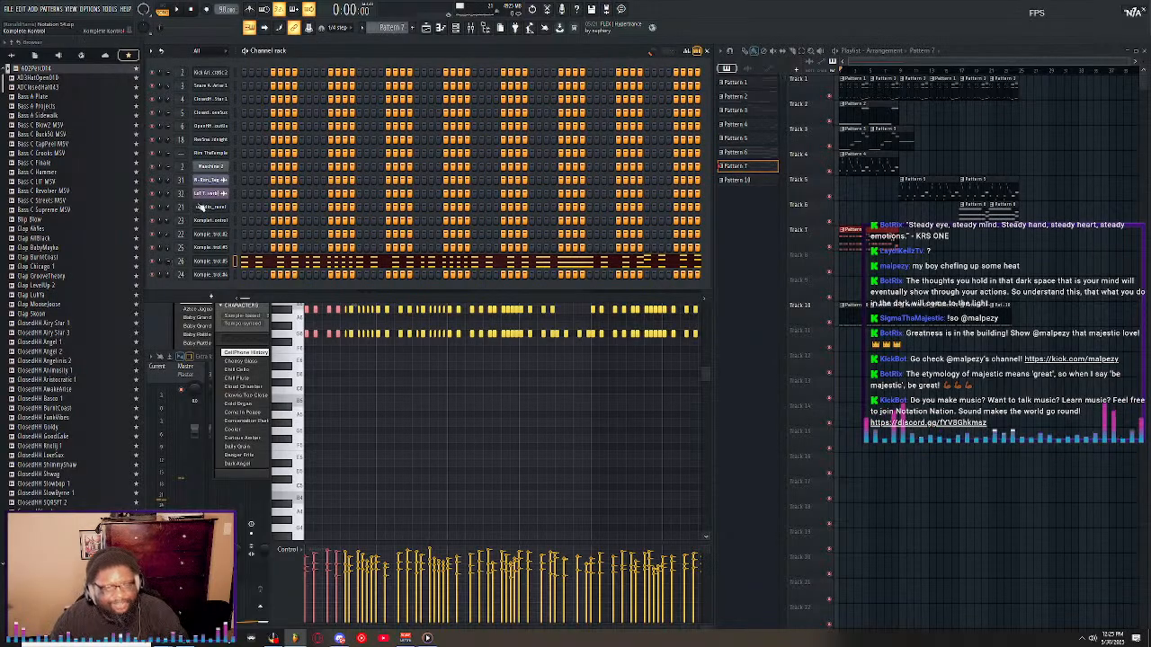
pyautogui.click(291, 364)
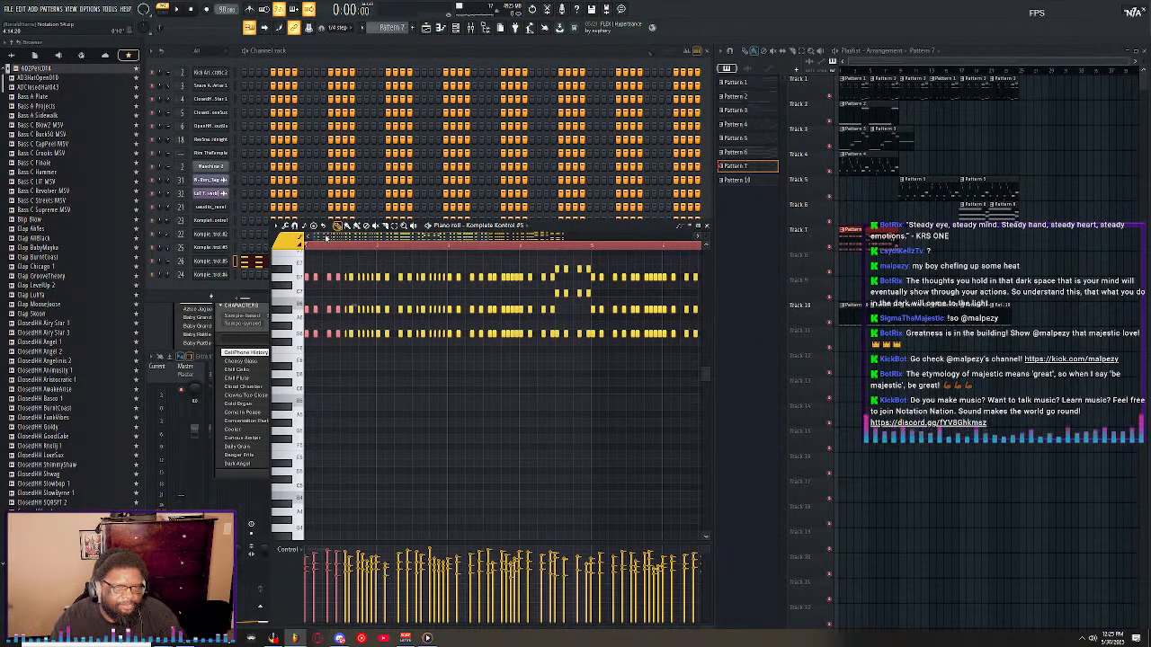
pyautogui.doubleClick(593, 227)
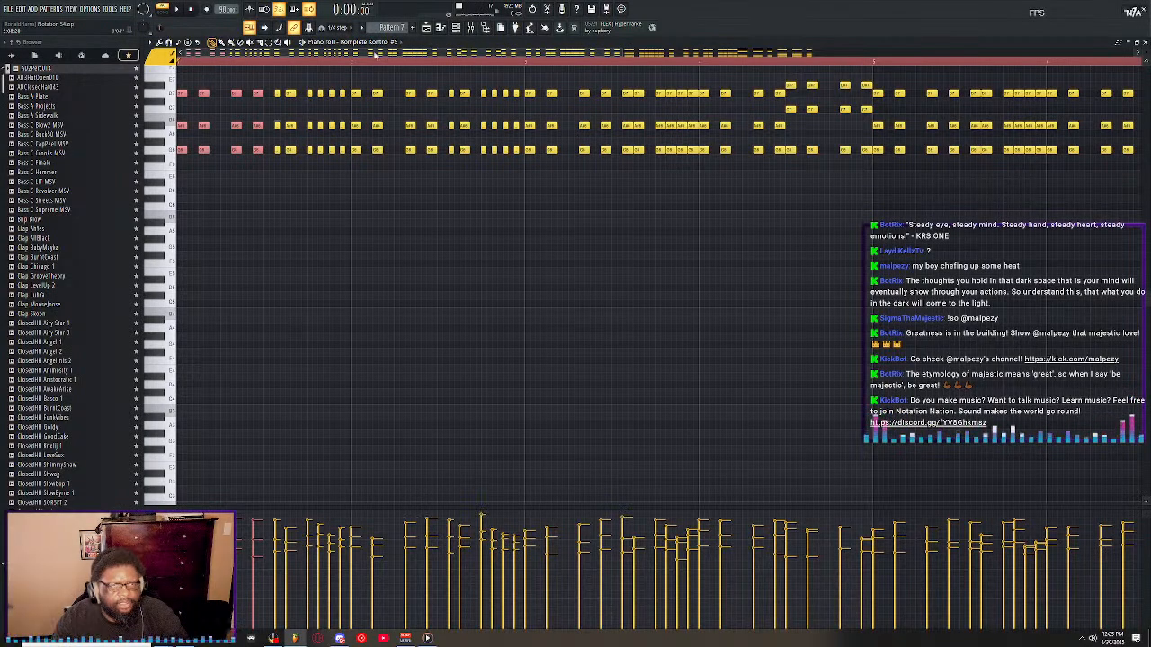
pyautogui.scroll(5, 194, 70)
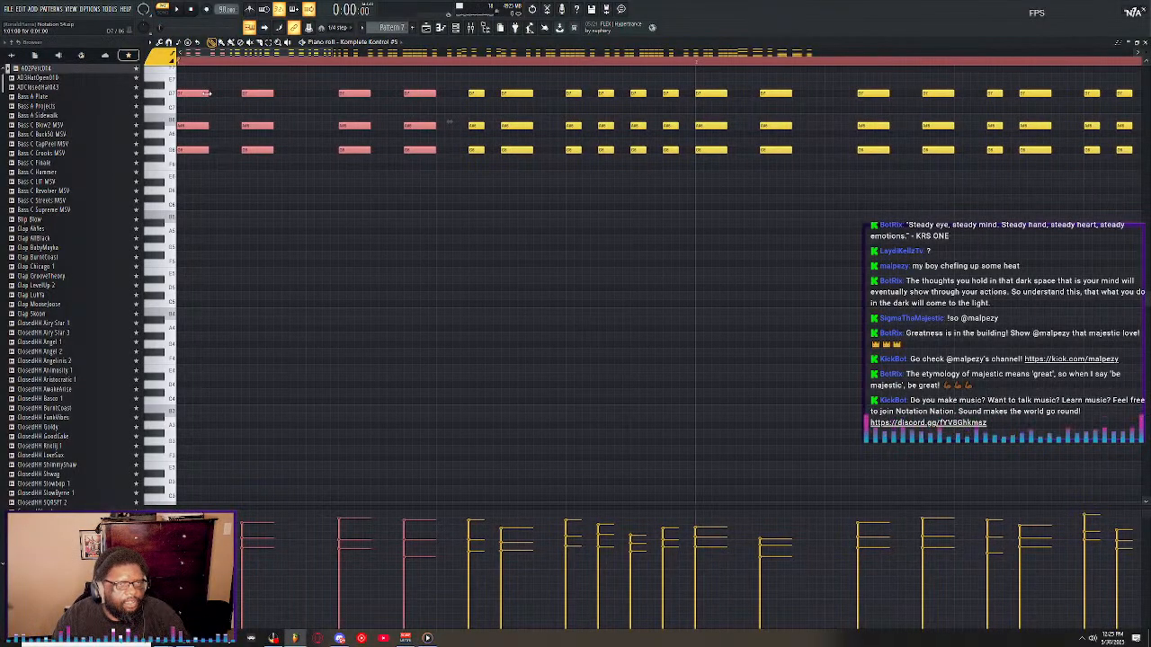
pyautogui.moveTo(208, 94); pyautogui.dragTo(193, 94)
pyautogui.press('space')
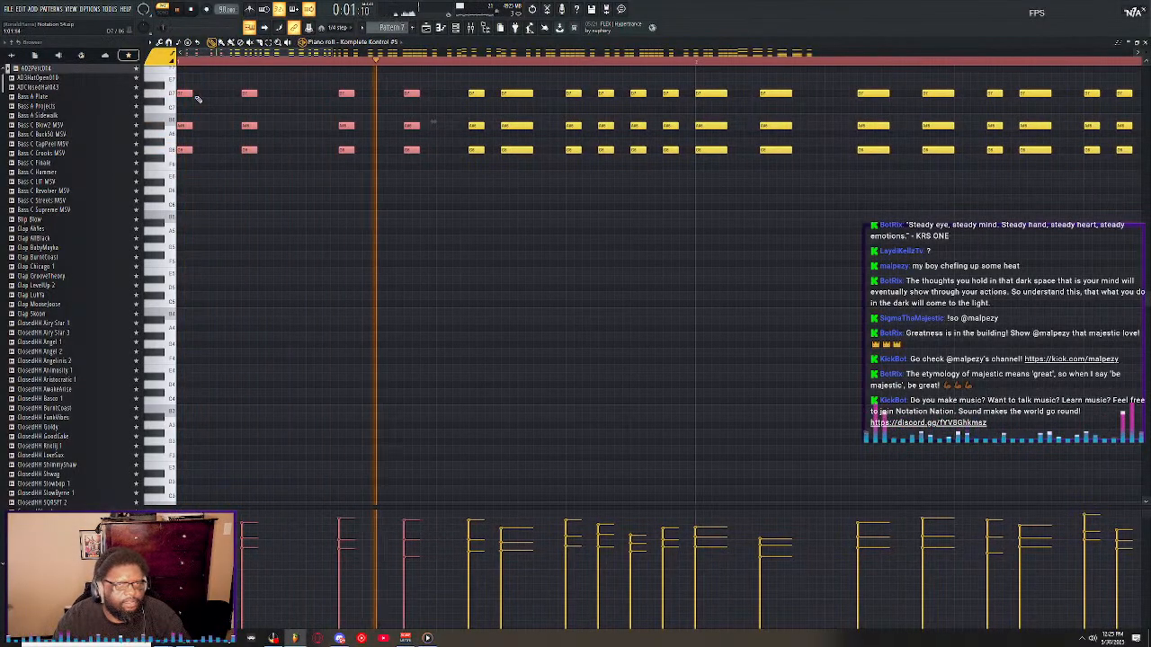
pyautogui.press('space')
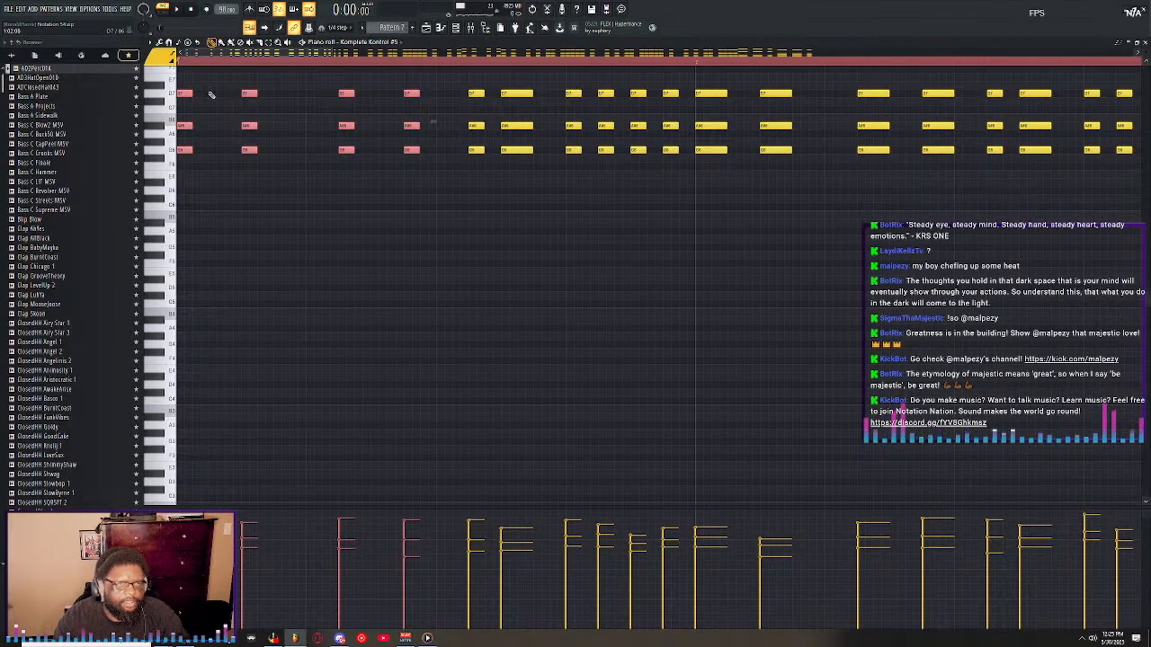
# Replay the opening bars to check the shortened chords, toggling the song/pattern playback mode along the way.
pyautogui.moveTo(193, 93); pyautogui.dragTo(193, 95)
pyautogui.press('space')
pyautogui.press('space')
pyautogui.press('space')
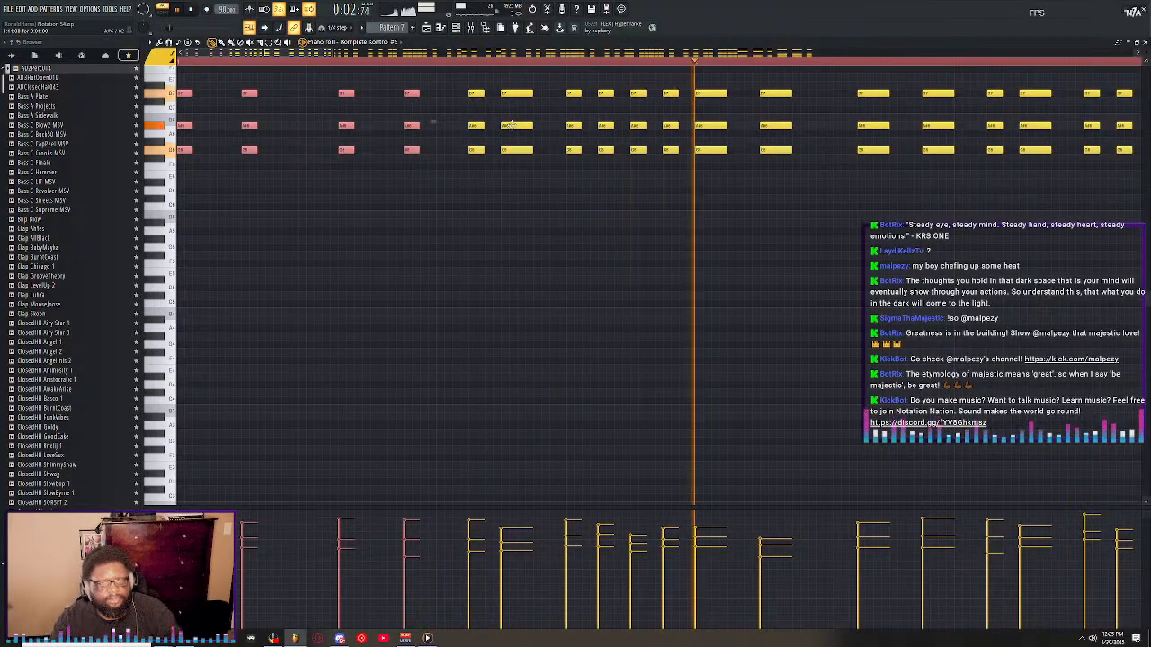
pyautogui.press('space')
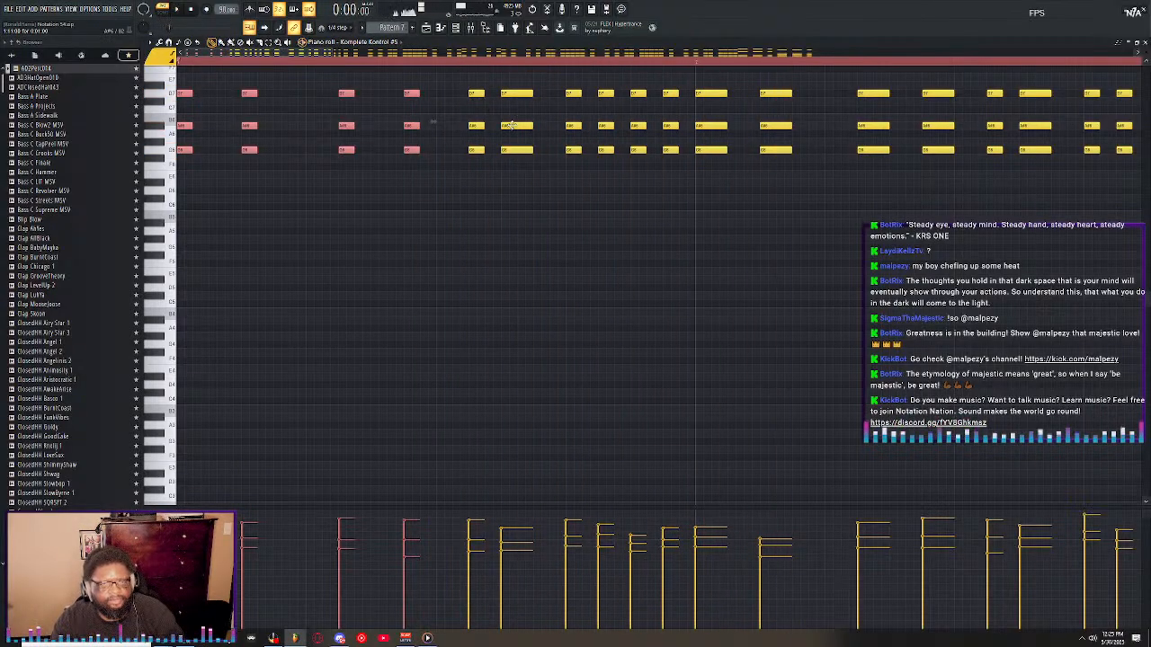
pyautogui.click(168, 12)
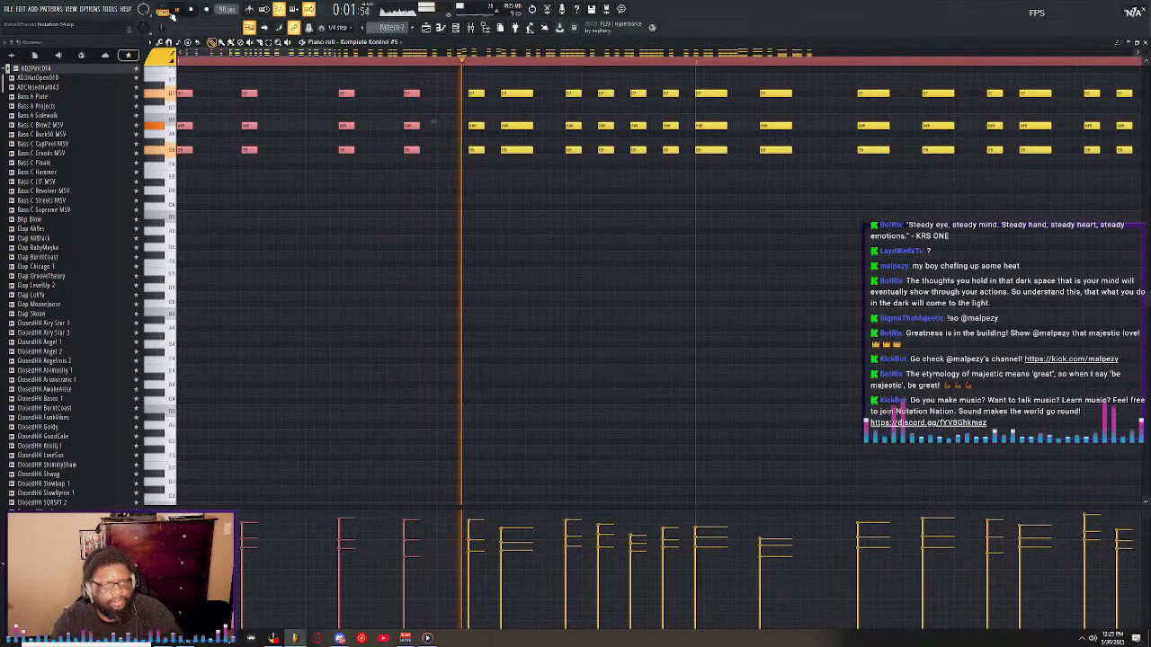
pyautogui.press('space')
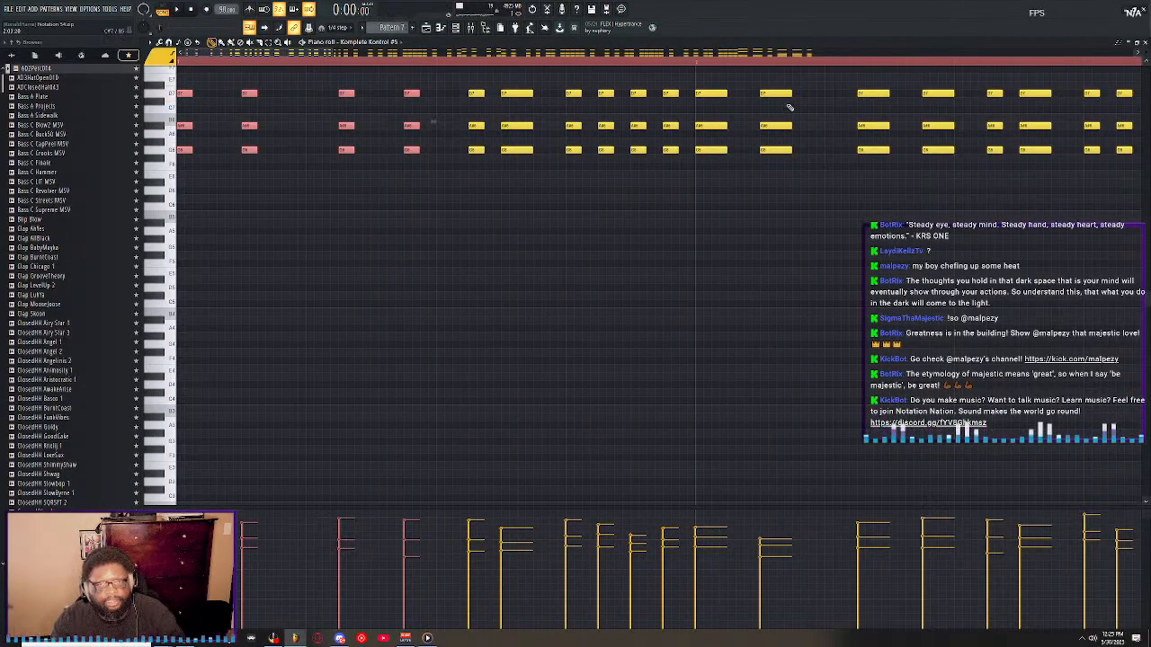
pyautogui.press('space')
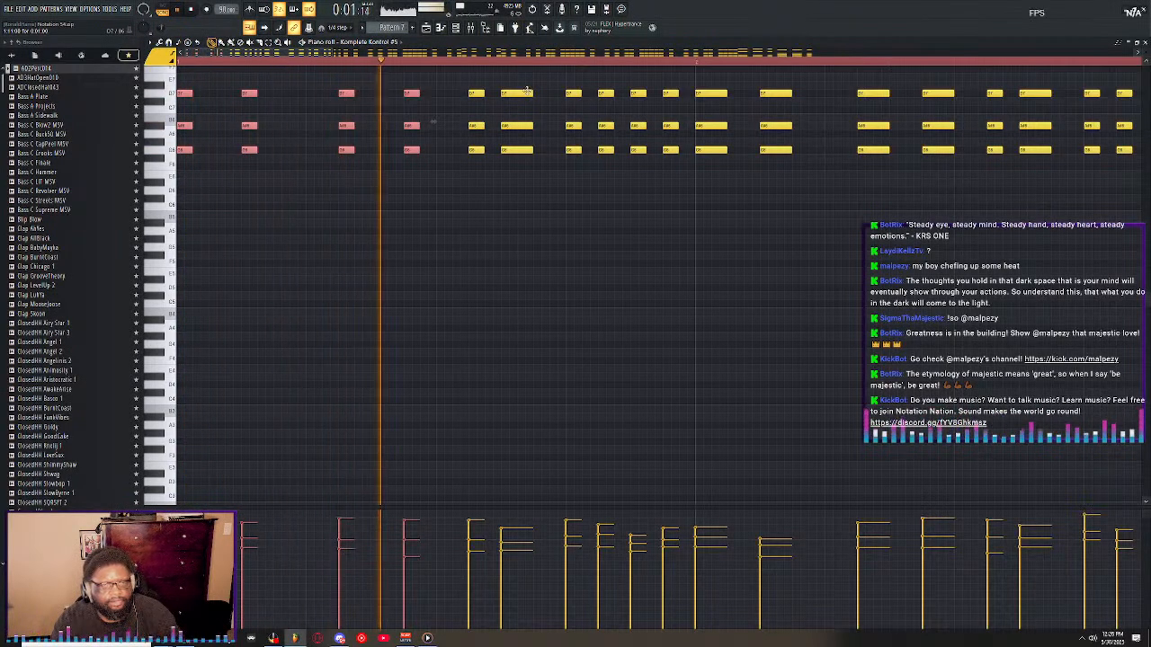
pyautogui.press('space')
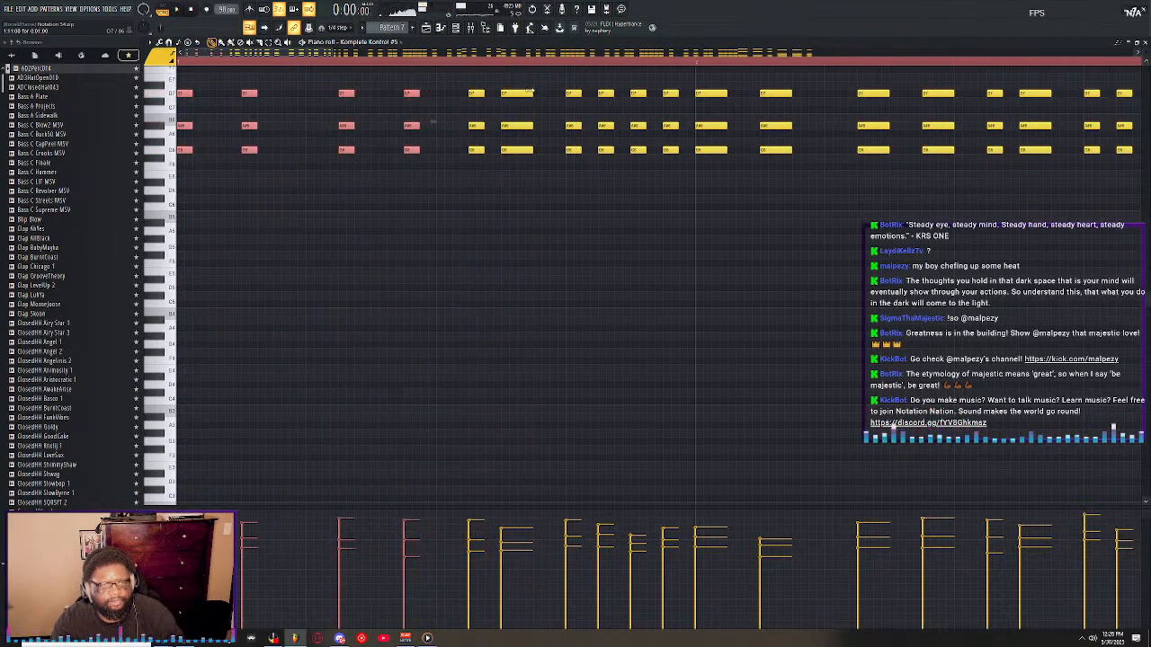
# Shorten the first bar's sixth chord and the second bar's remaining long chords to match the short chords around them.
pyautogui.click(538, 176)
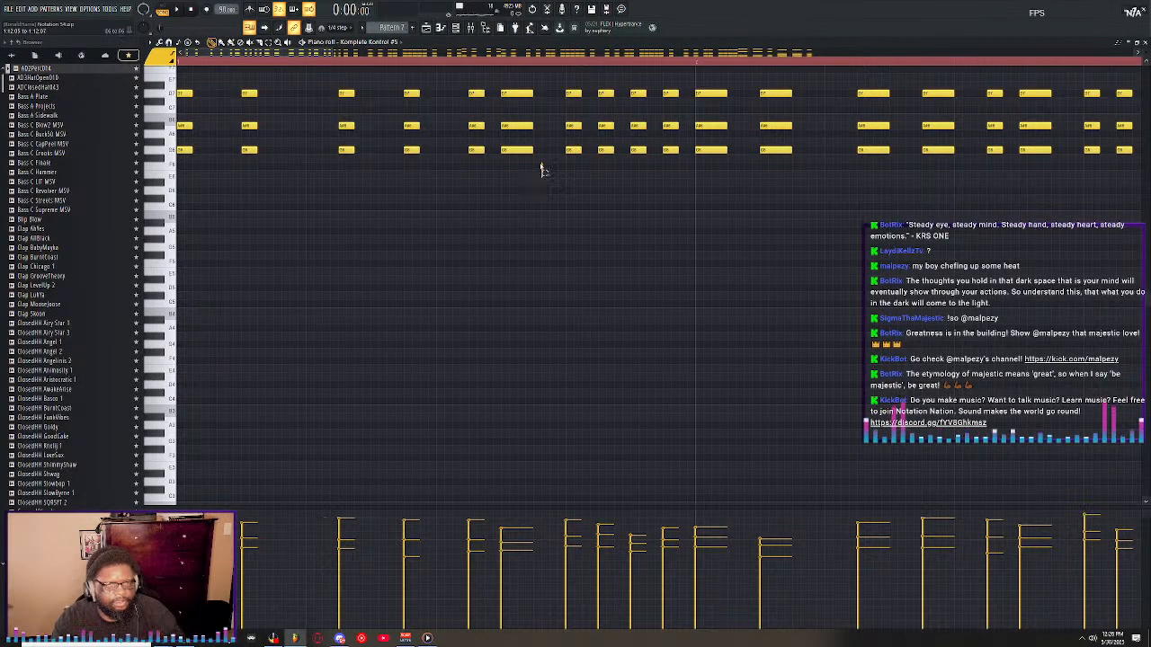
pyautogui.moveTo(543, 170); pyautogui.dragTo(515, 90)
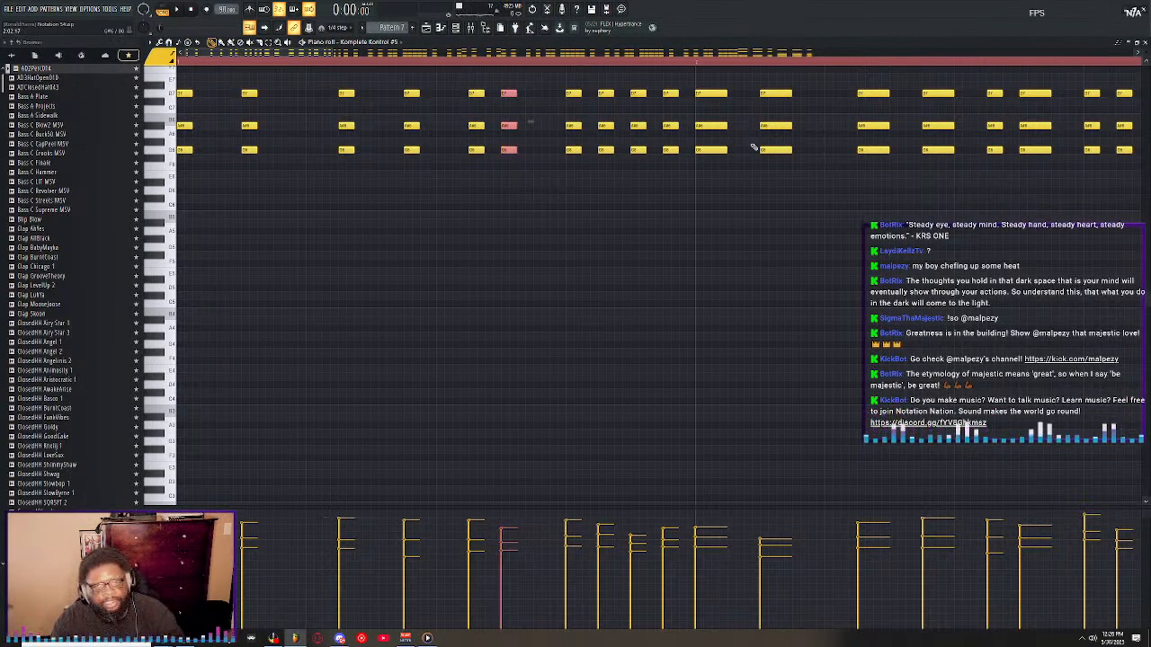
pyautogui.moveTo(970, 178); pyautogui.dragTo(731, 98)
pyautogui.click(771, 190)
pyautogui.rightClick(775, 190)
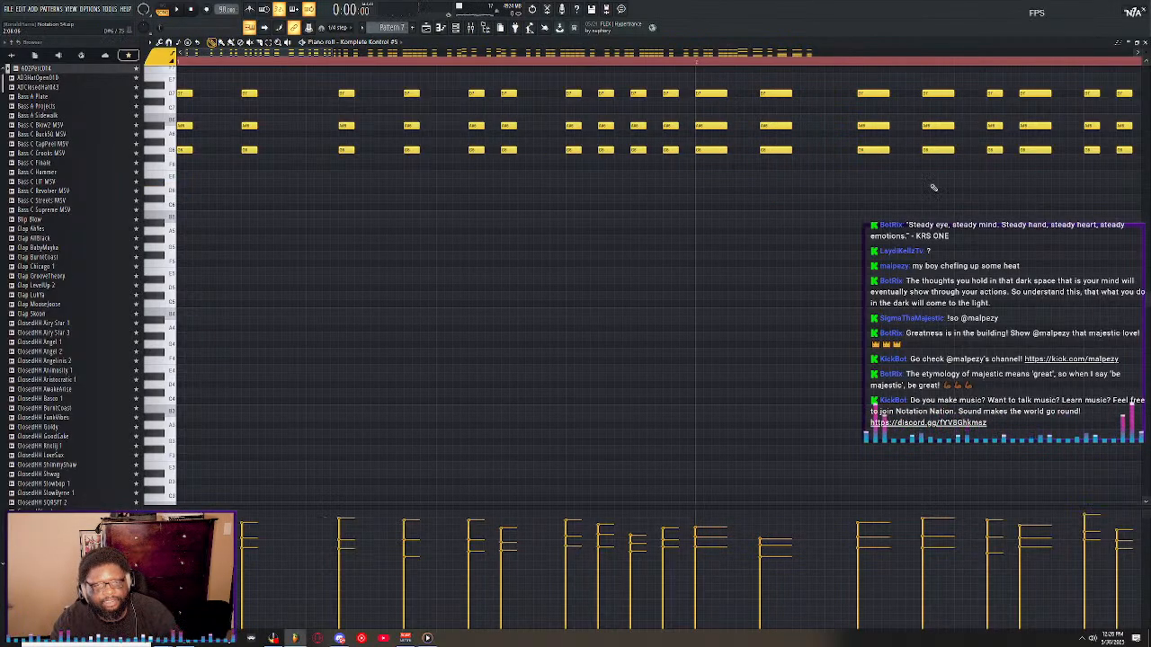
pyautogui.moveTo(963, 178); pyautogui.dragTo(717, 87)
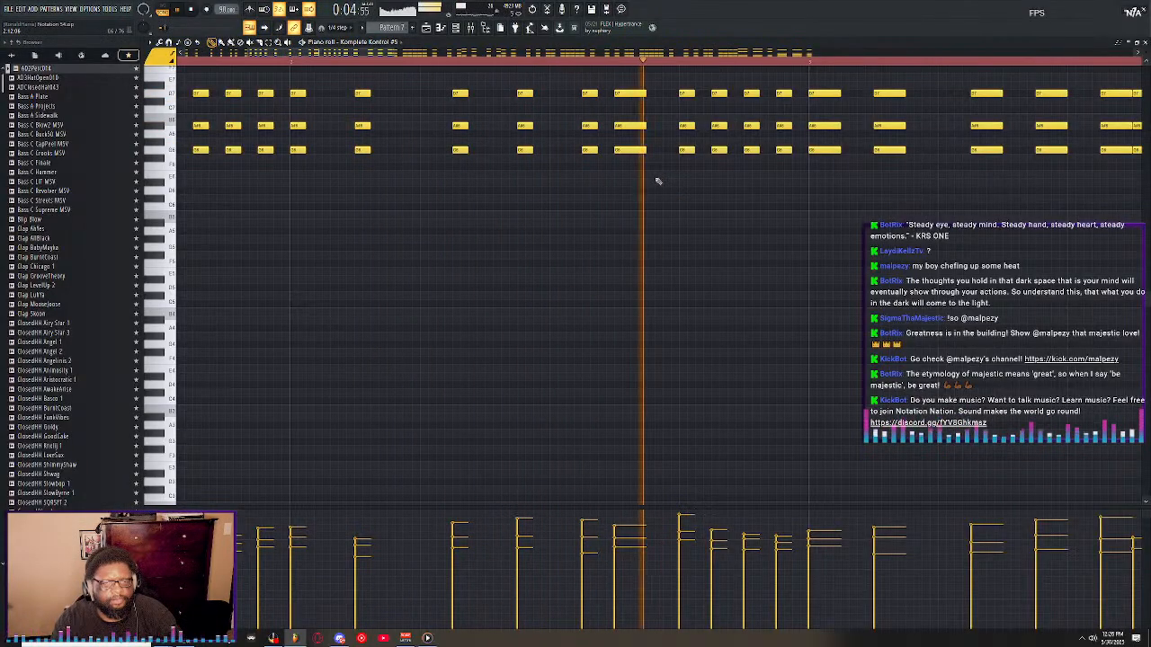
pyautogui.moveTo(655, 180); pyautogui.dragTo(630, 94)
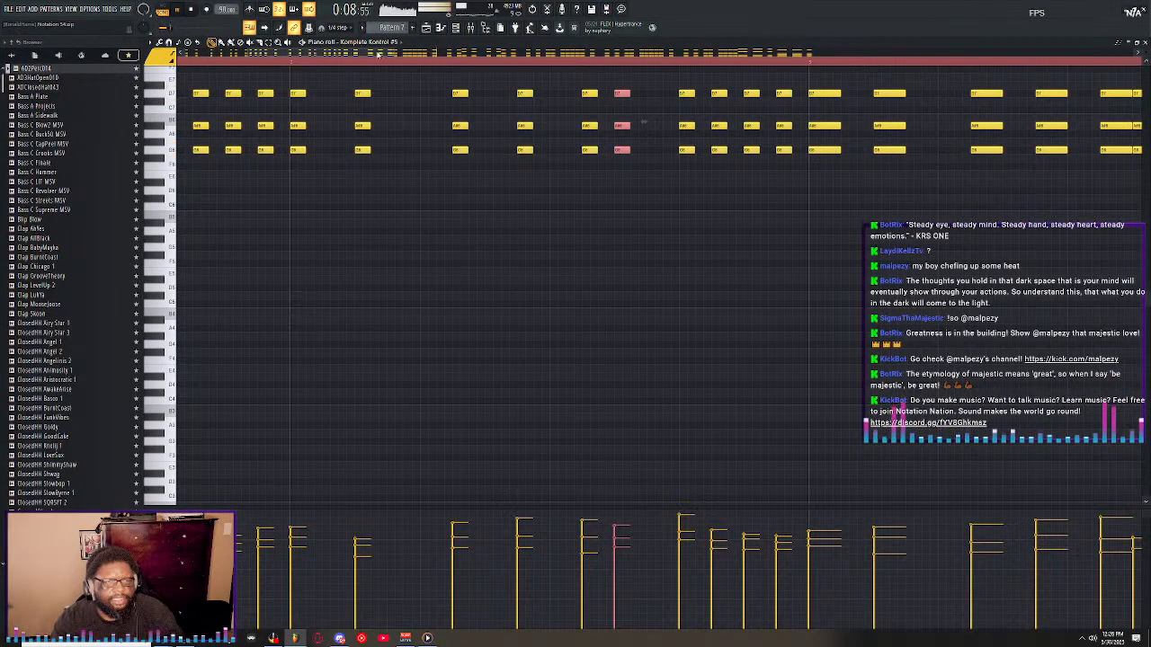
# Shorten all chords from the start of bar 3 through the third chord of bar 4 to match the earlier short chords.
pyautogui.scroll(-6, 387, 56)
pyautogui.press('space')
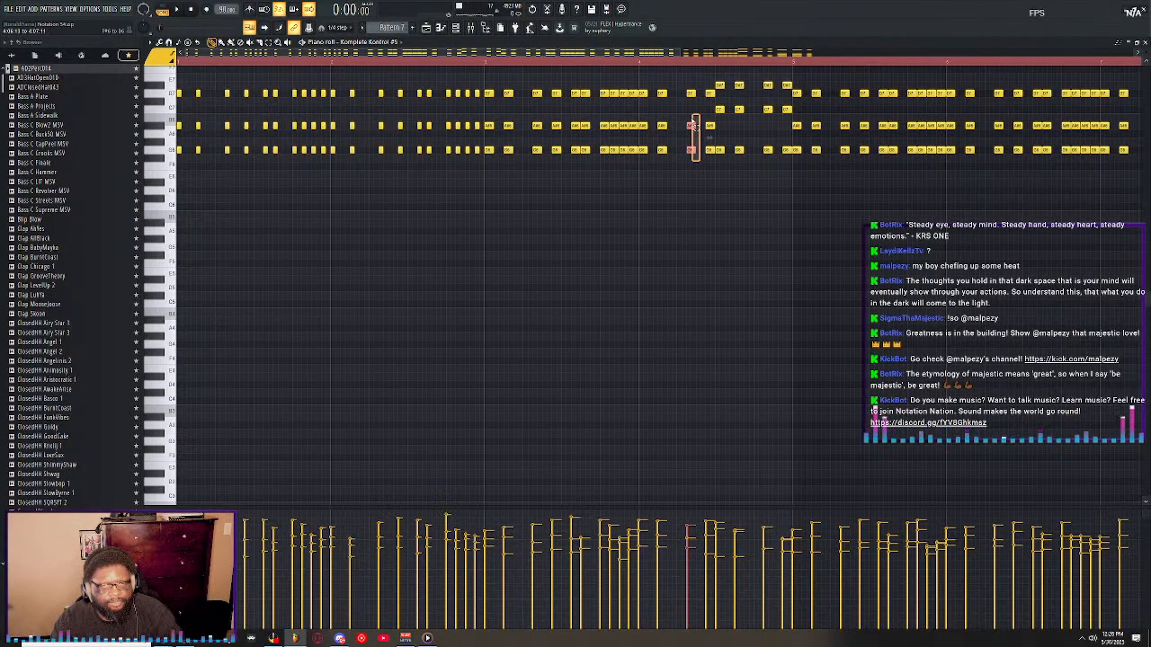
pyautogui.moveTo(674, 99); pyautogui.dragTo(490, 72)
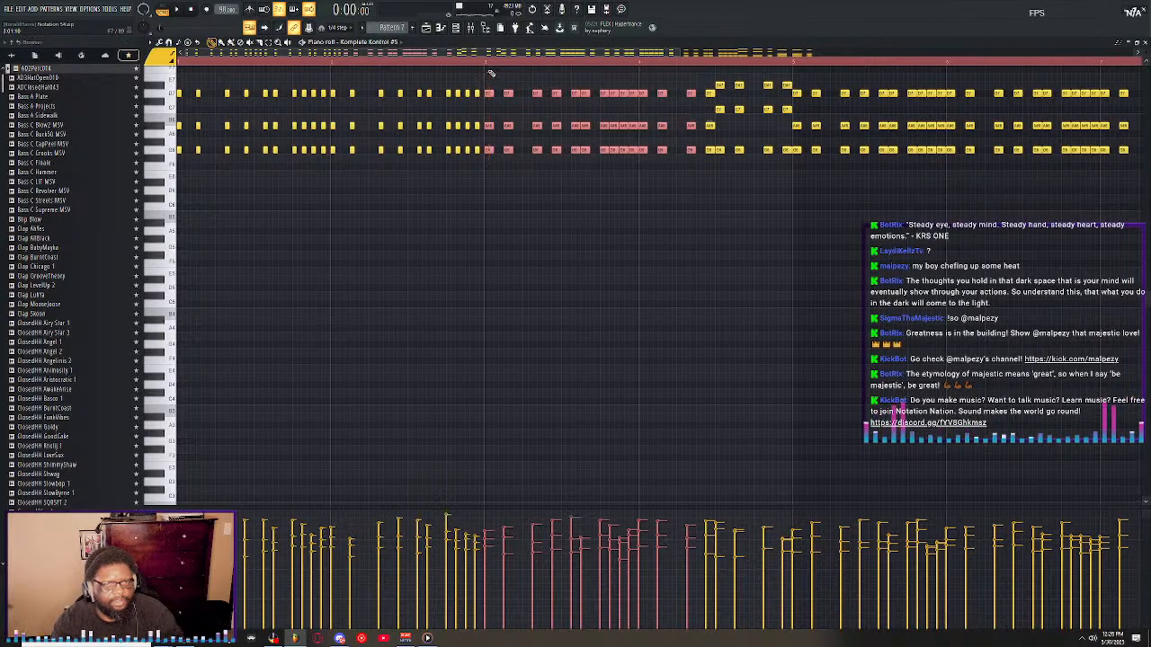
pyautogui.scroll(4, 494, 67)
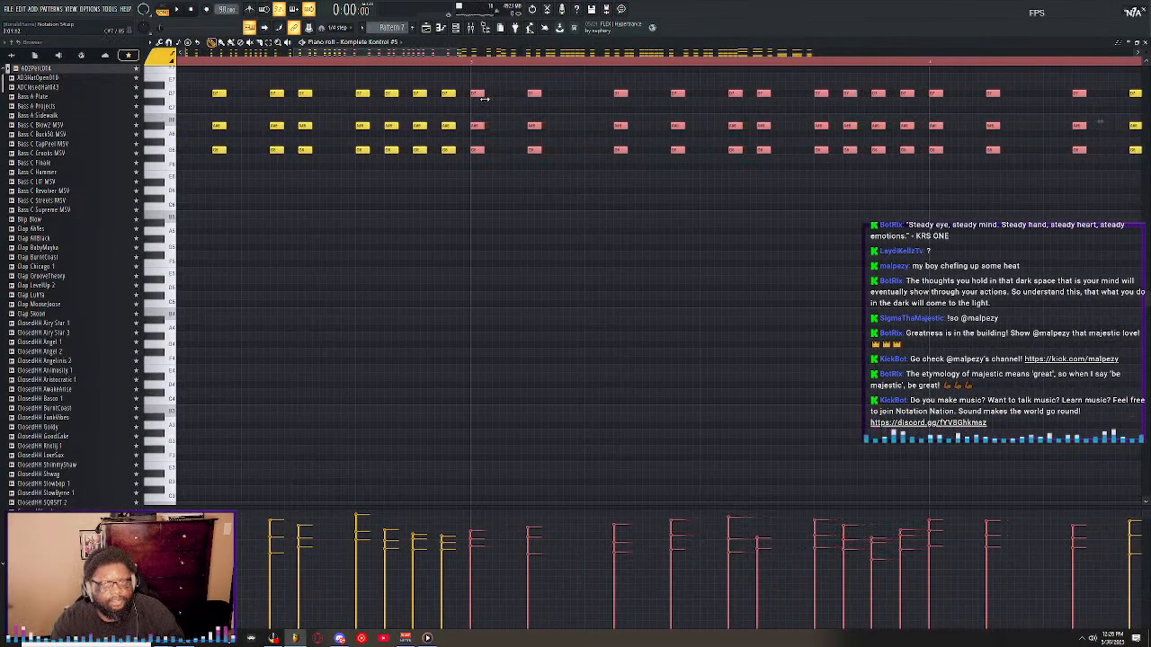
pyautogui.click(594, 181)
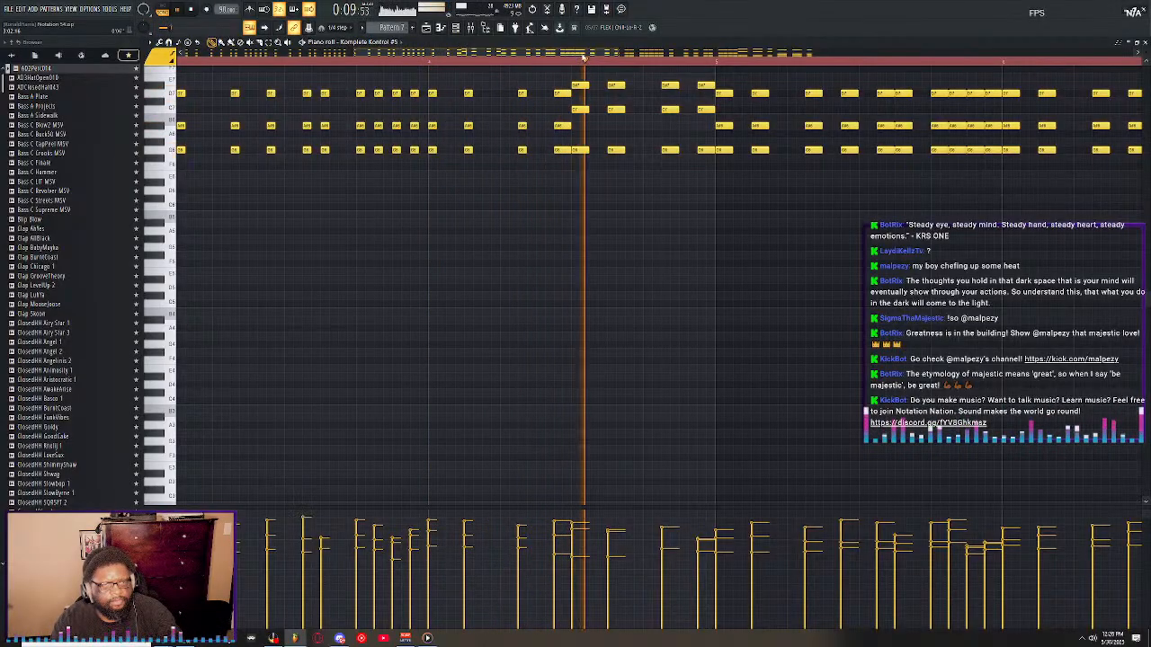
# Play the fourth bar repeatedly to check how its shortened chords lead into the longer chords at the chord change.
pyautogui.press('space')
pyautogui.press('space')
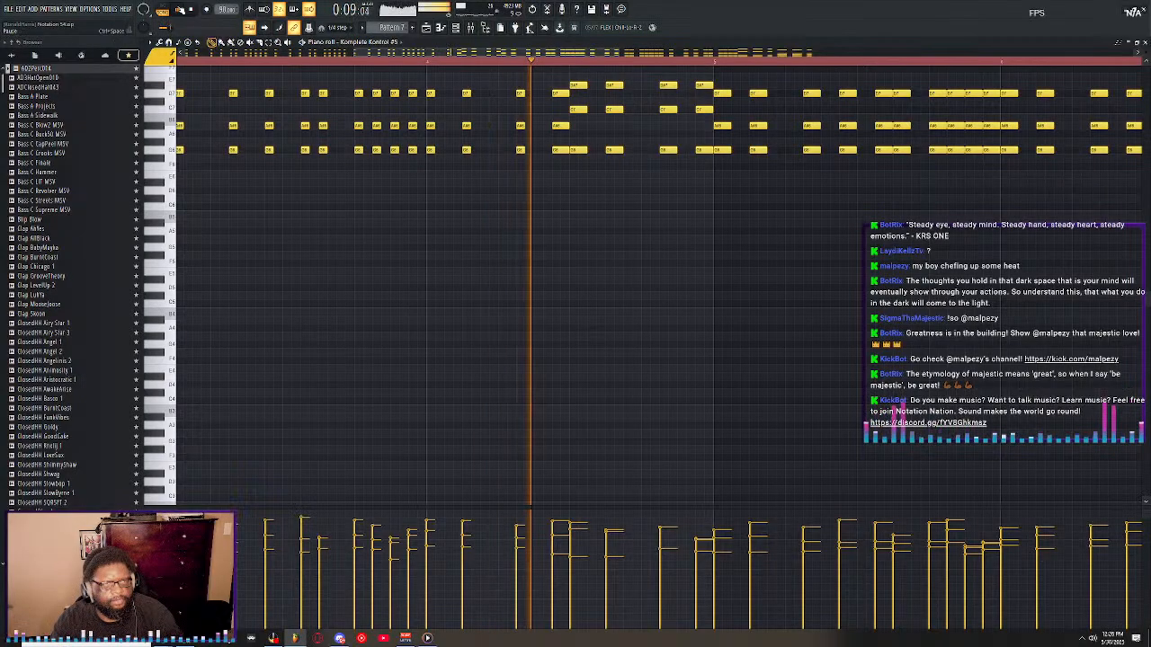
pyautogui.press('space')
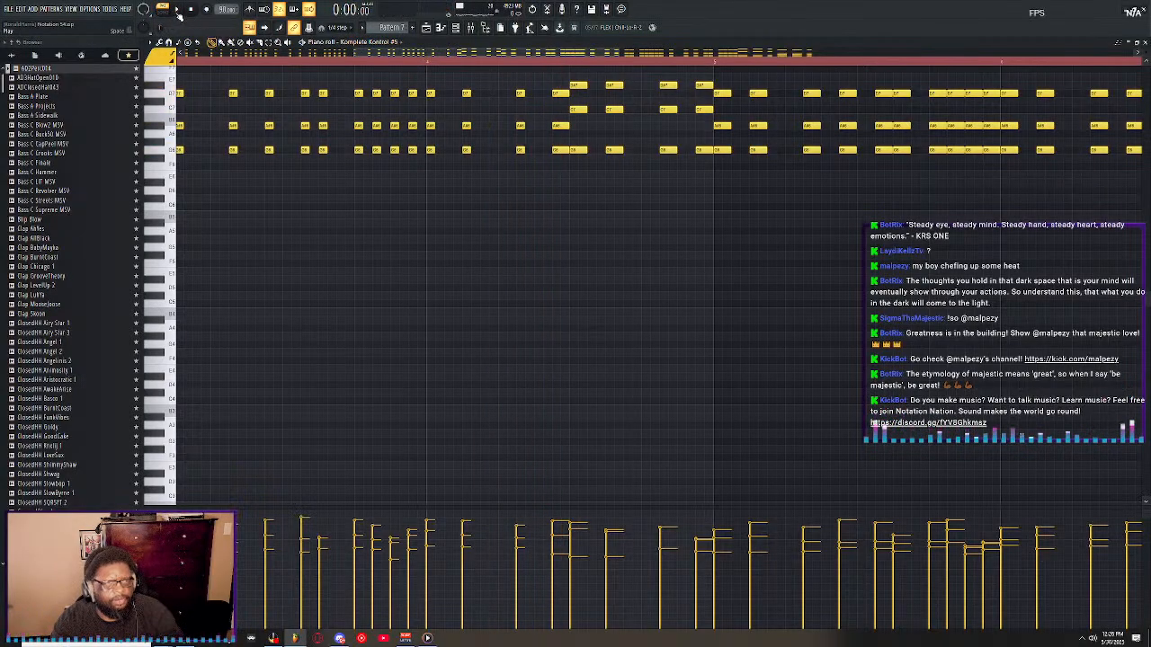
pyautogui.press('space')
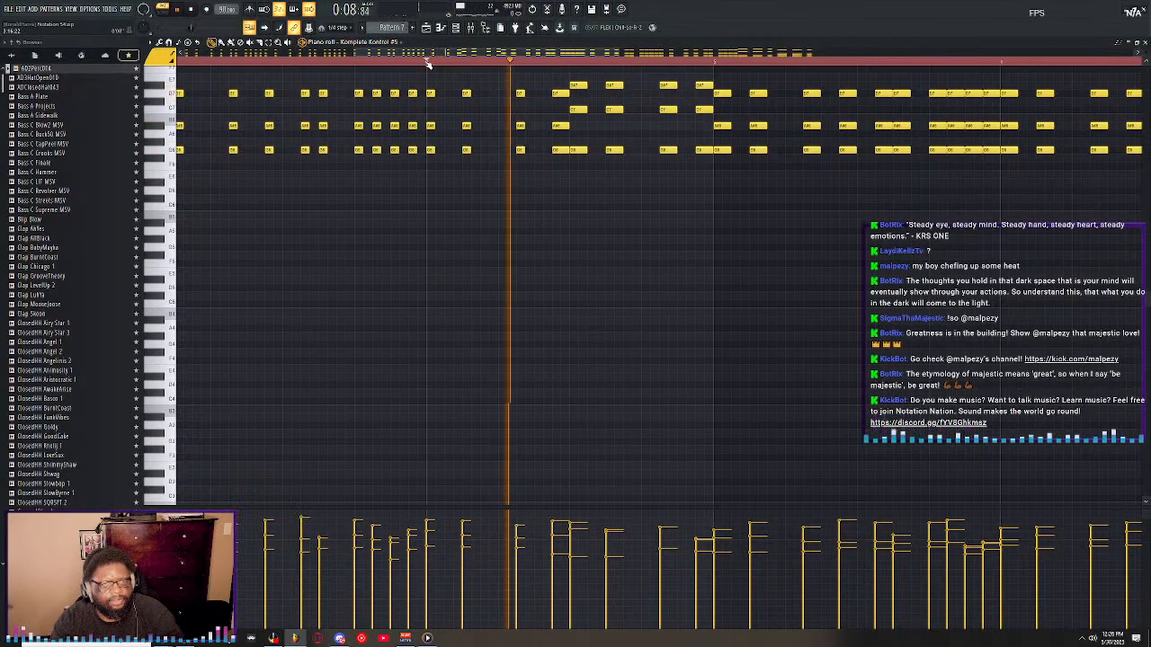
pyautogui.press('space')
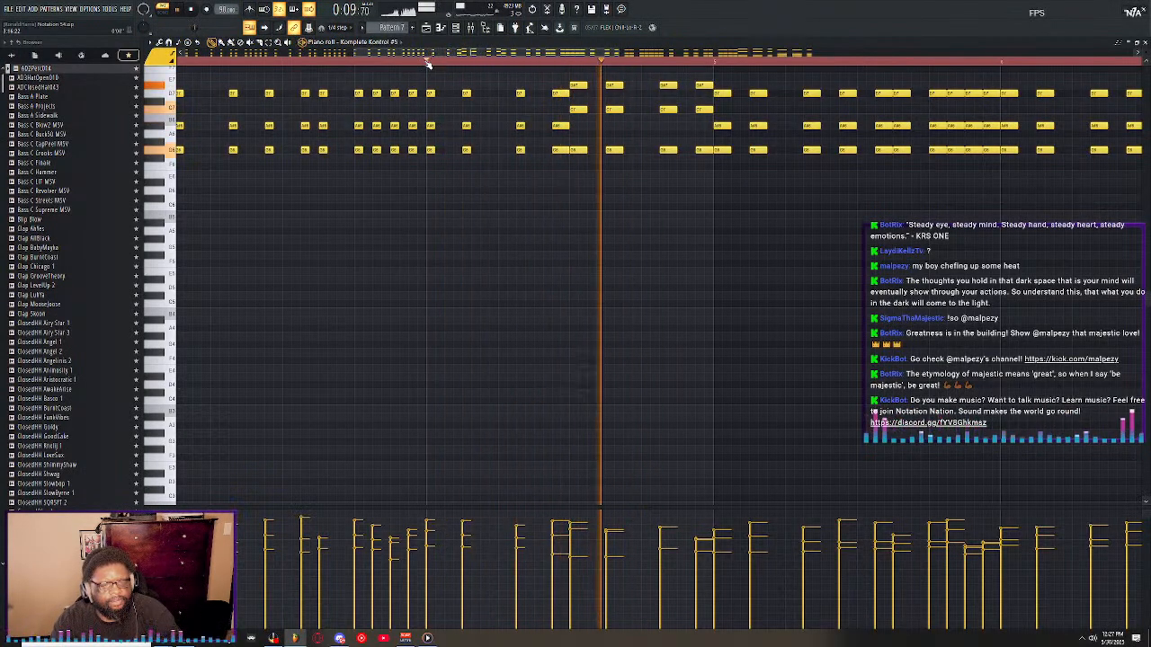
pyautogui.press('space')
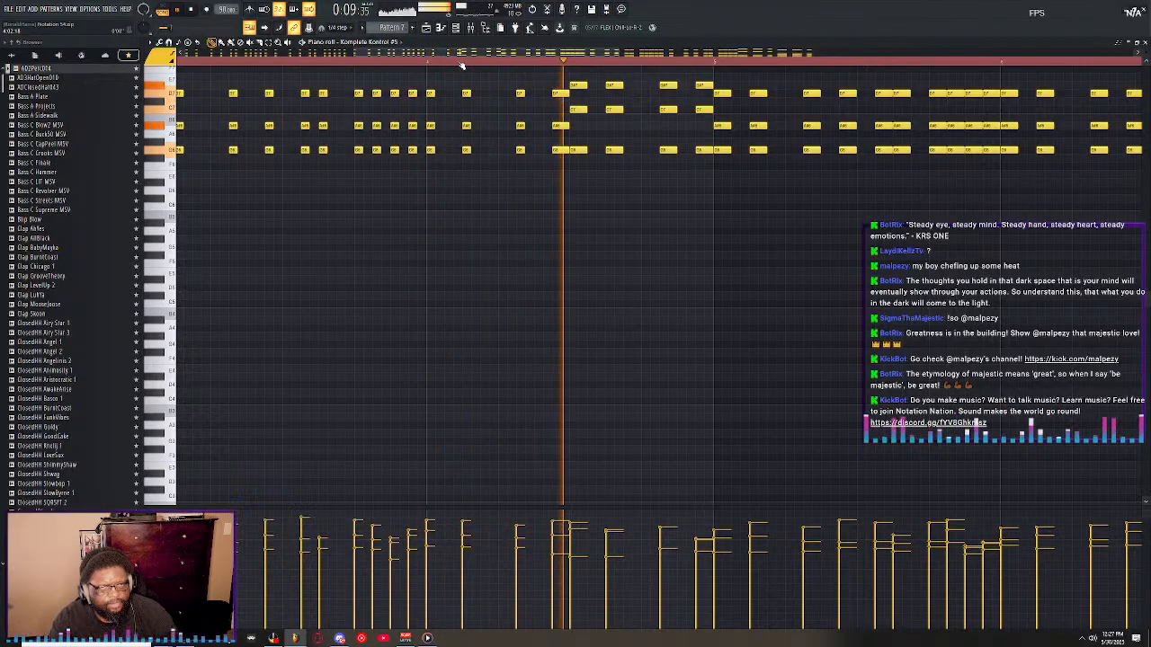
pyautogui.press('space')
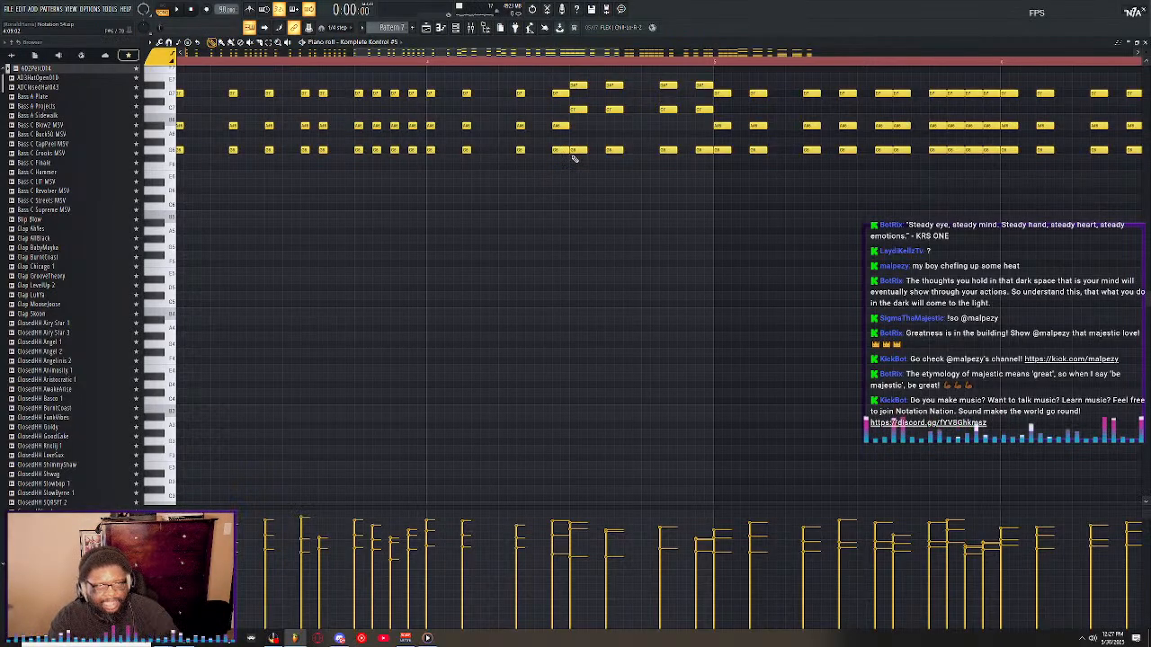
pyautogui.click(429, 61)
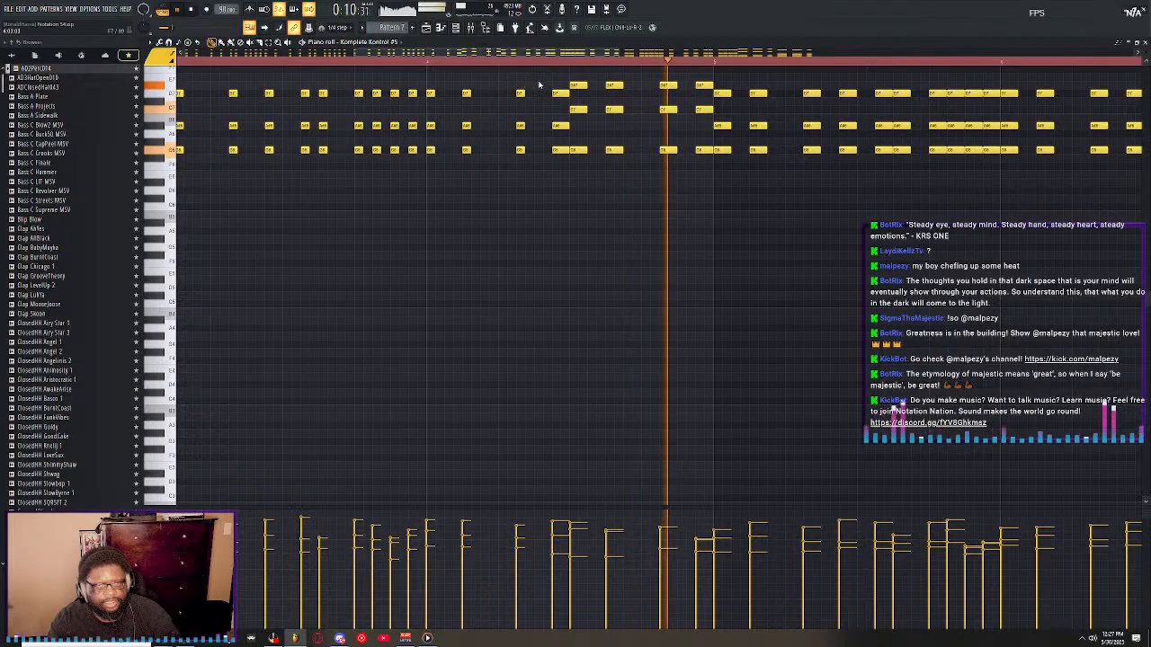
# Select all chords in bars 5 to 7 and shorten them to match the short chords of the earlier bars.
pyautogui.scroll(-2, 732, 62)
pyautogui.scroll(-2, 732, 62)
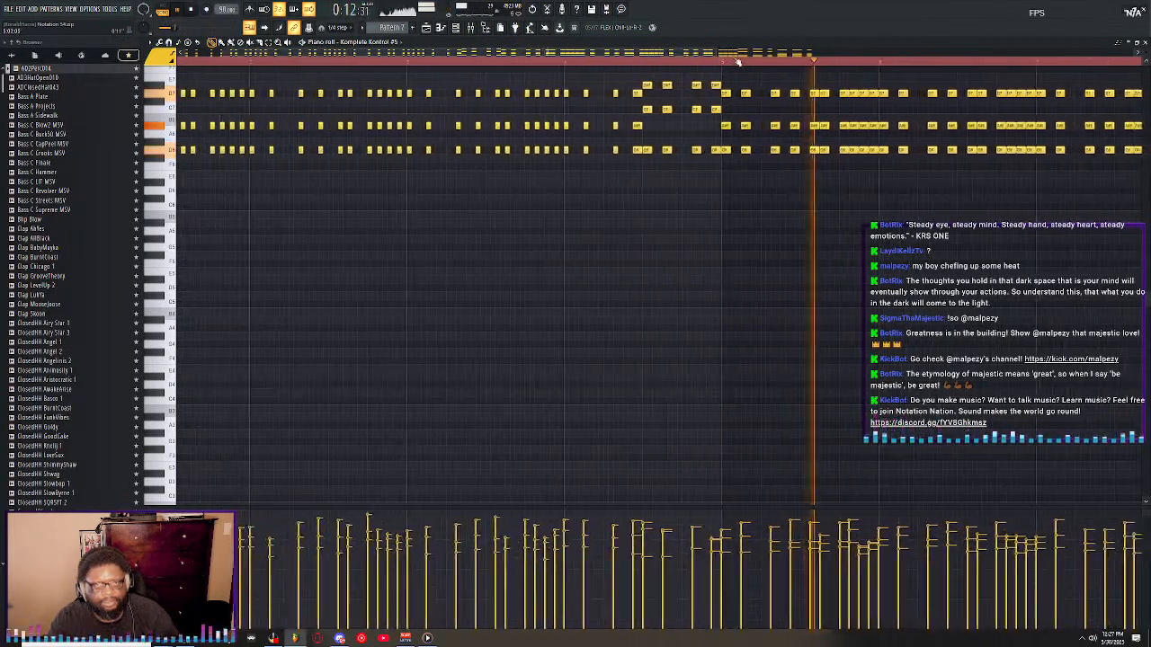
pyautogui.moveTo(727, 77); pyautogui.dragTo(768, 156)
pyautogui.scroll(1, 744, 59)
pyautogui.scroll(1, 745, 59)
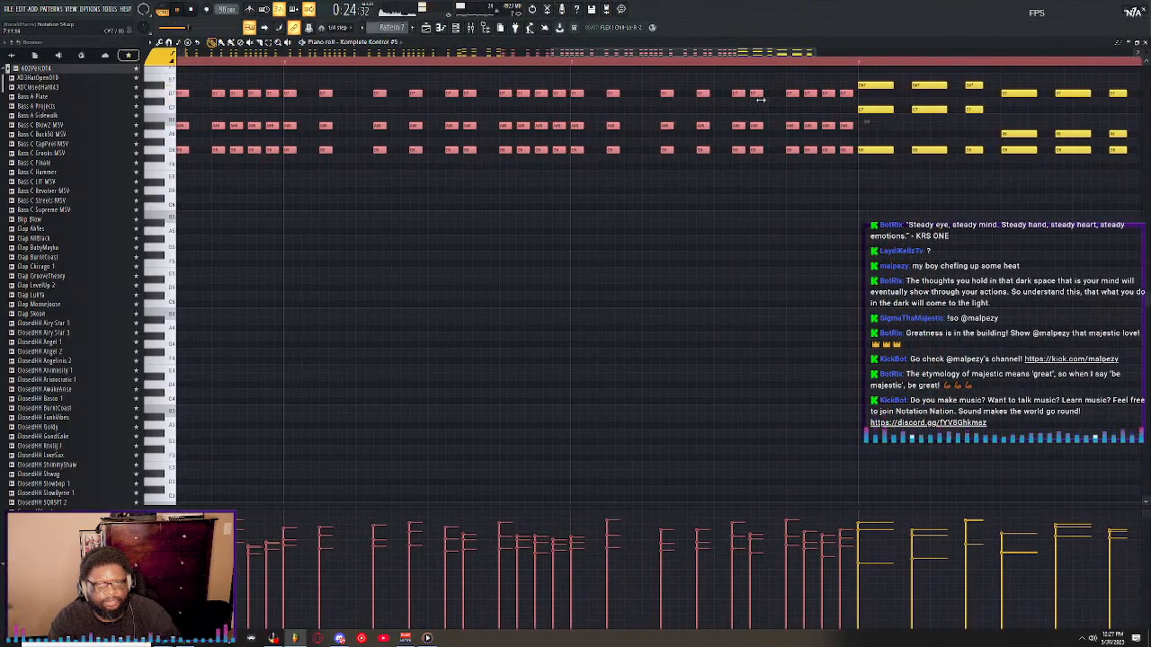
pyautogui.scroll(-2, 768, 66)
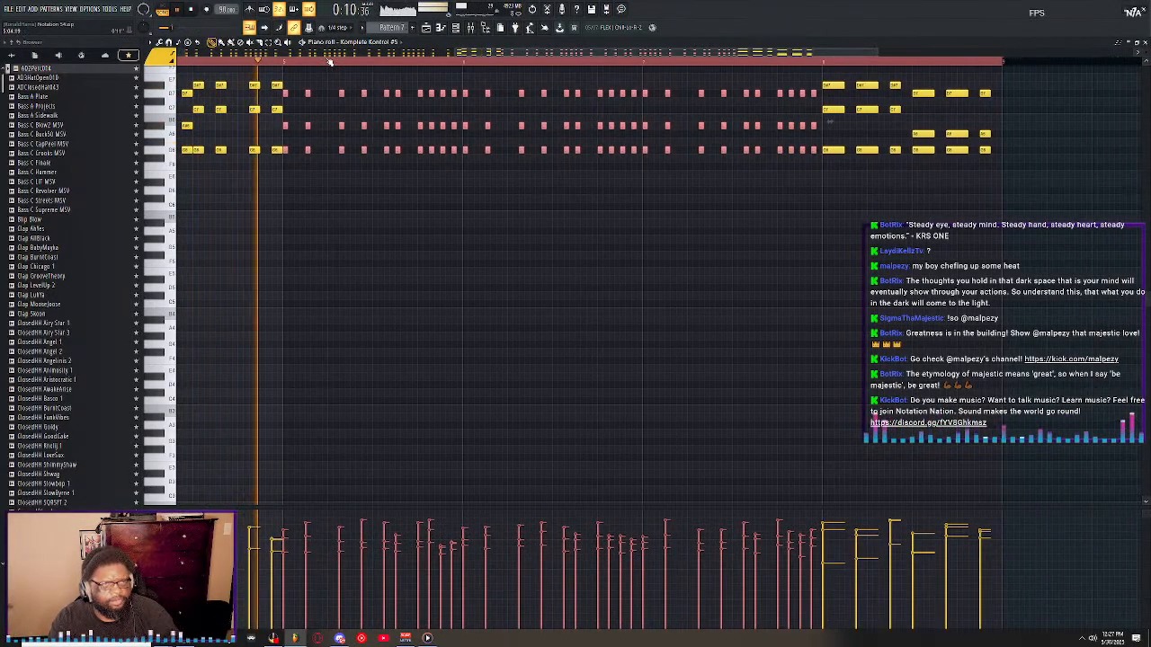
# Lengthen the first three chords of bar 4 to match the longer chords that follow, and play from that bar.
pyautogui.moveTo(521, 53)
pyautogui.mouseDown()
pyautogui.moveTo(673, 55)
pyautogui.moveTo(513, 69)
pyautogui.mouseUp()
pyautogui.click(493, 65)
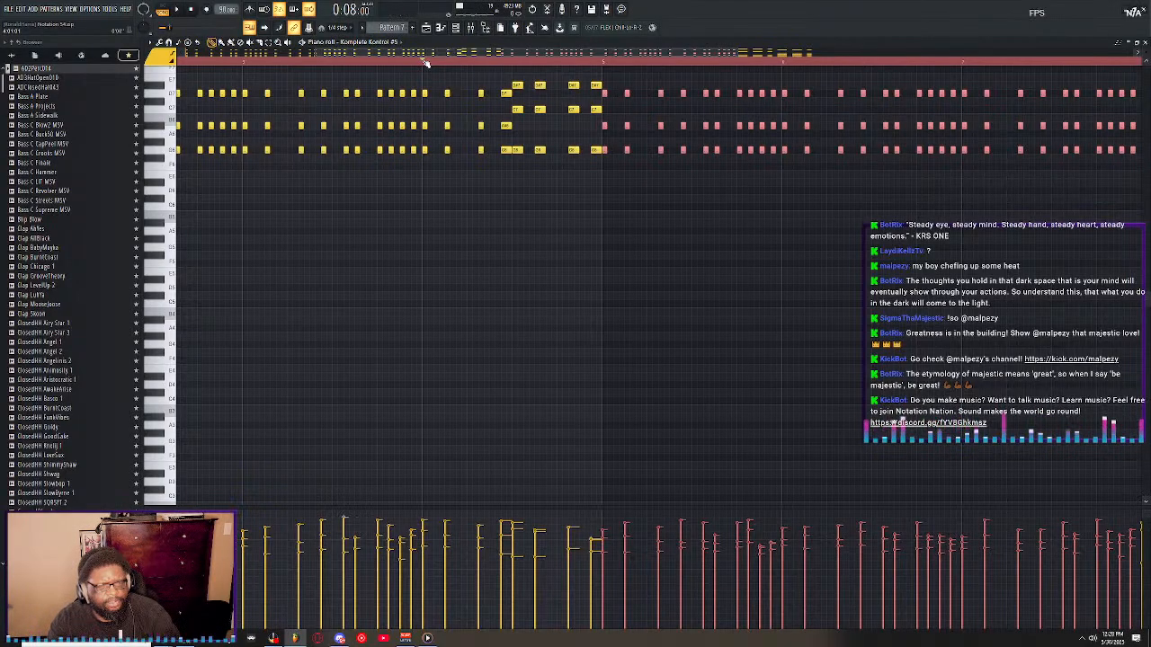
pyautogui.moveTo(425, 75); pyautogui.dragTo(434, 114)
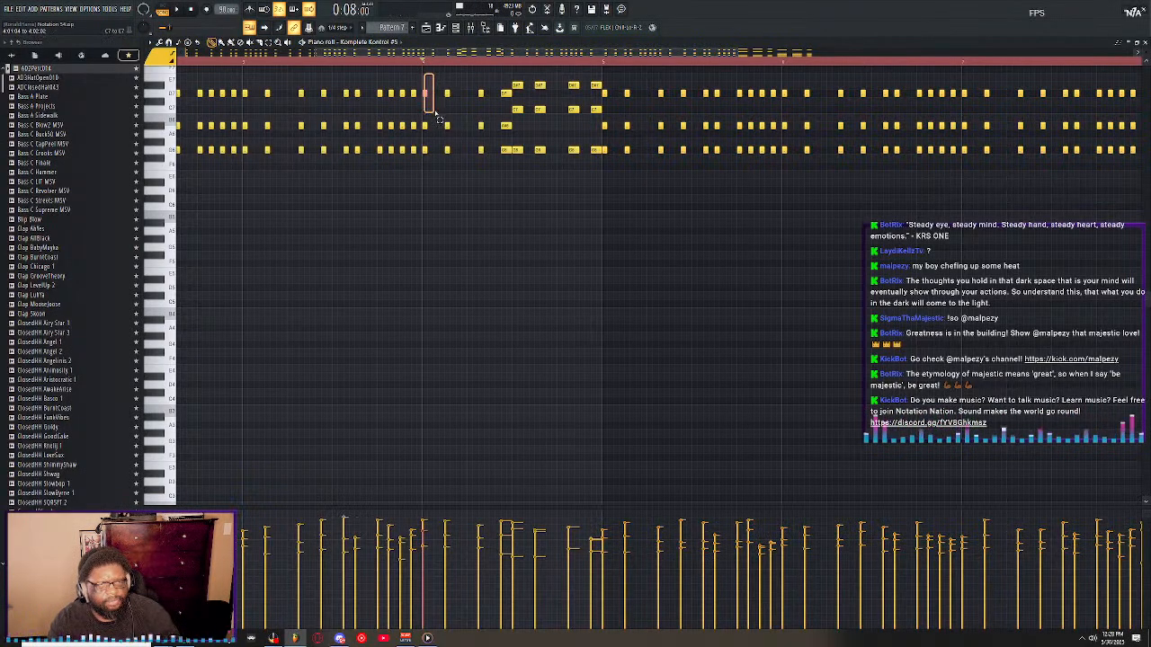
pyautogui.moveTo(489, 167); pyautogui.dragTo(489, 166)
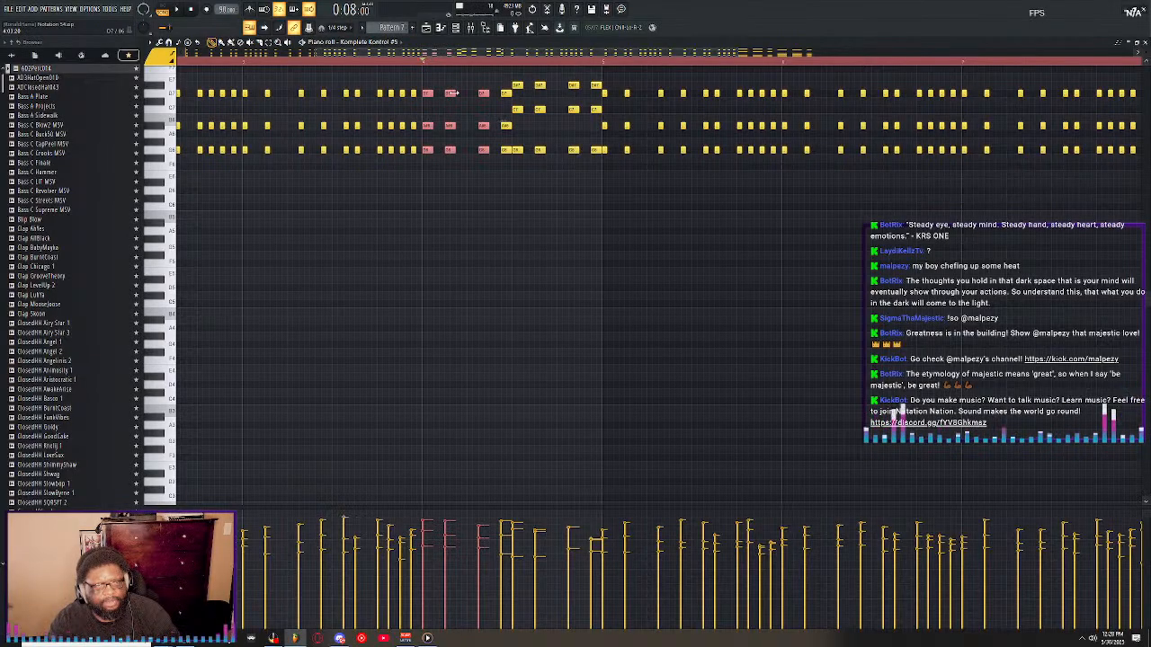
pyautogui.press('space')
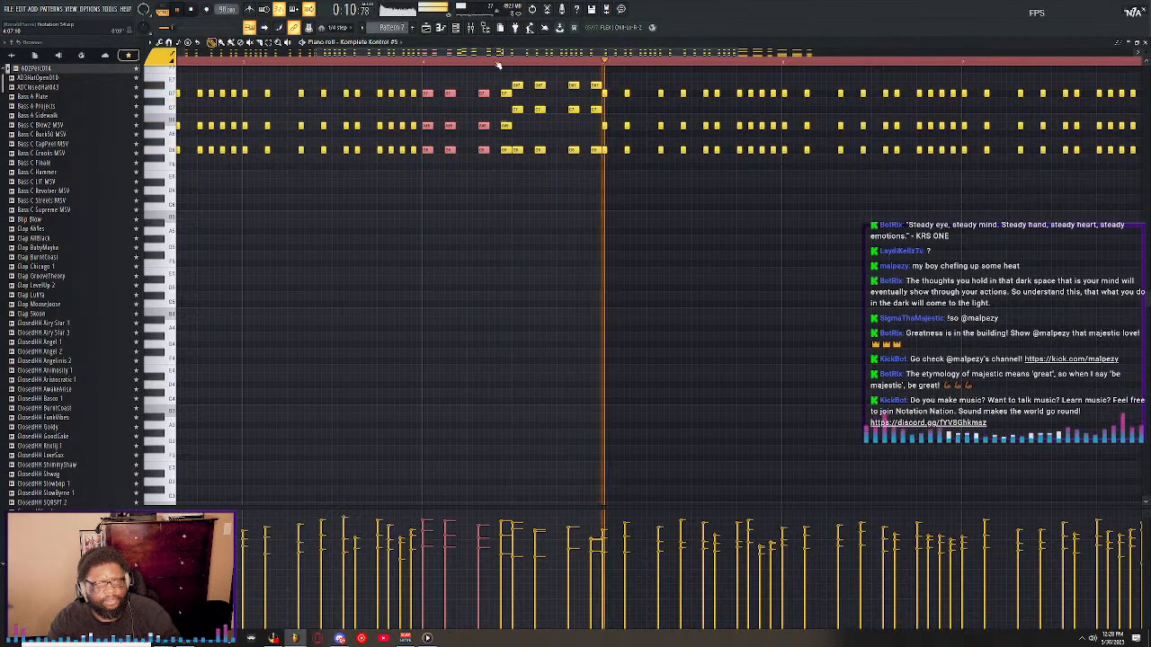
# Restore the piano roll to its smaller window size and set the snap to Line.
pyautogui.scroll(-4, 499, 65)
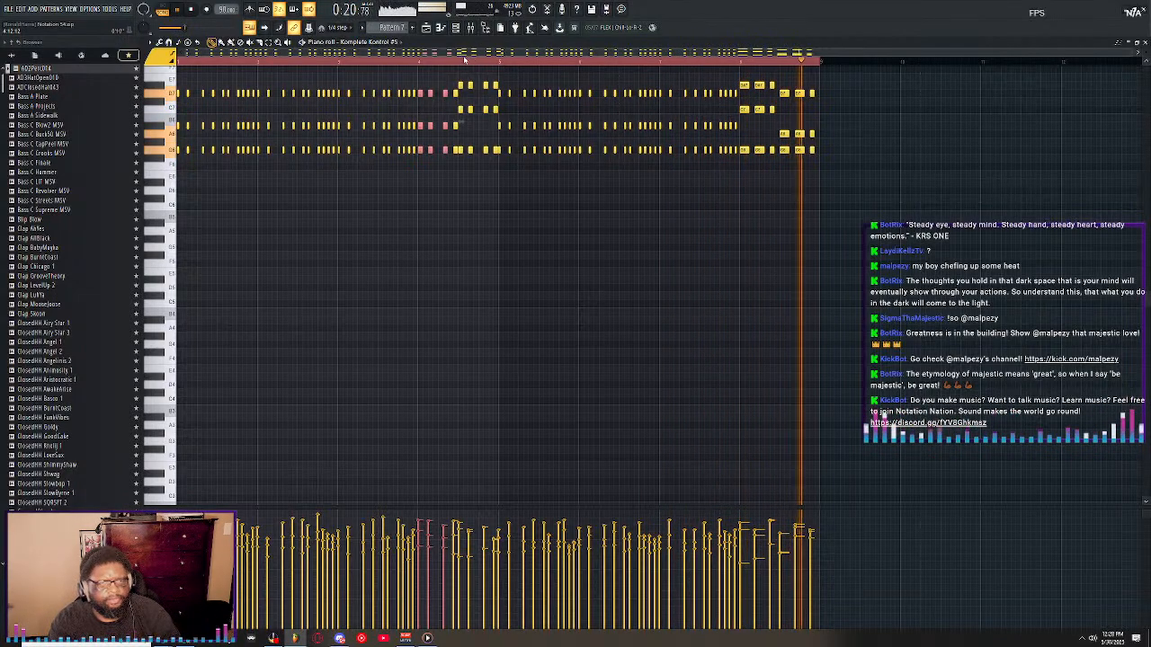
pyautogui.doubleClick(461, 45)
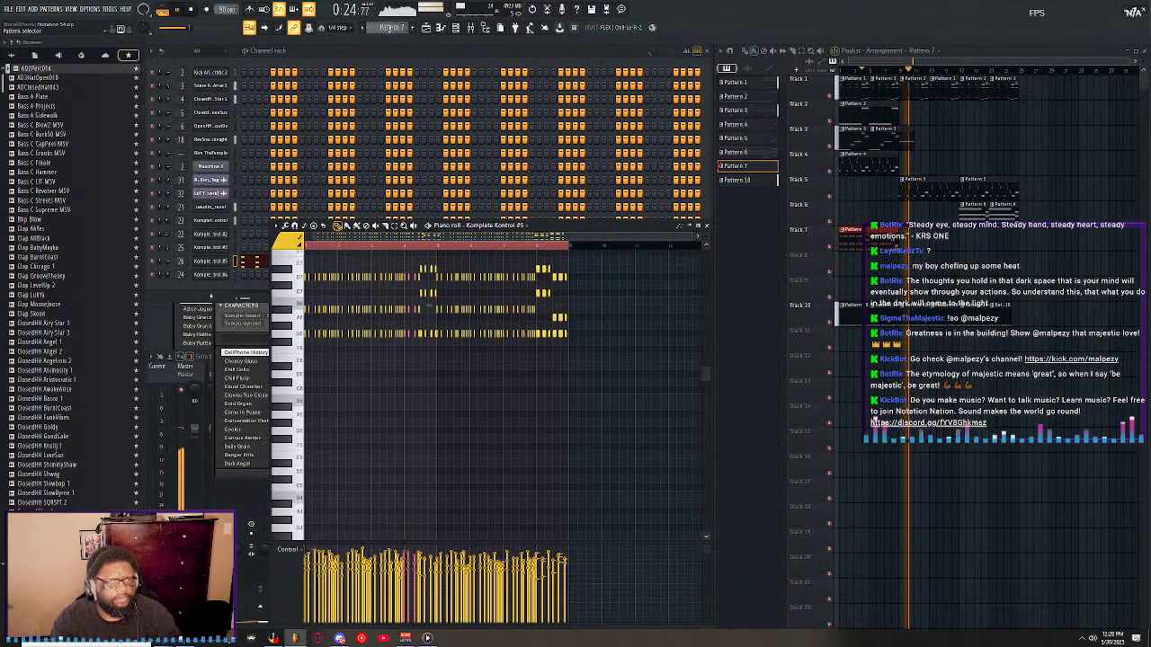
pyautogui.click(344, 29)
pyautogui.click(339, 38)
# Play the arrangement from the start and follow the Pattern 7 chords against the other tracks.
pyautogui.press('space')
pyautogui.press('space')
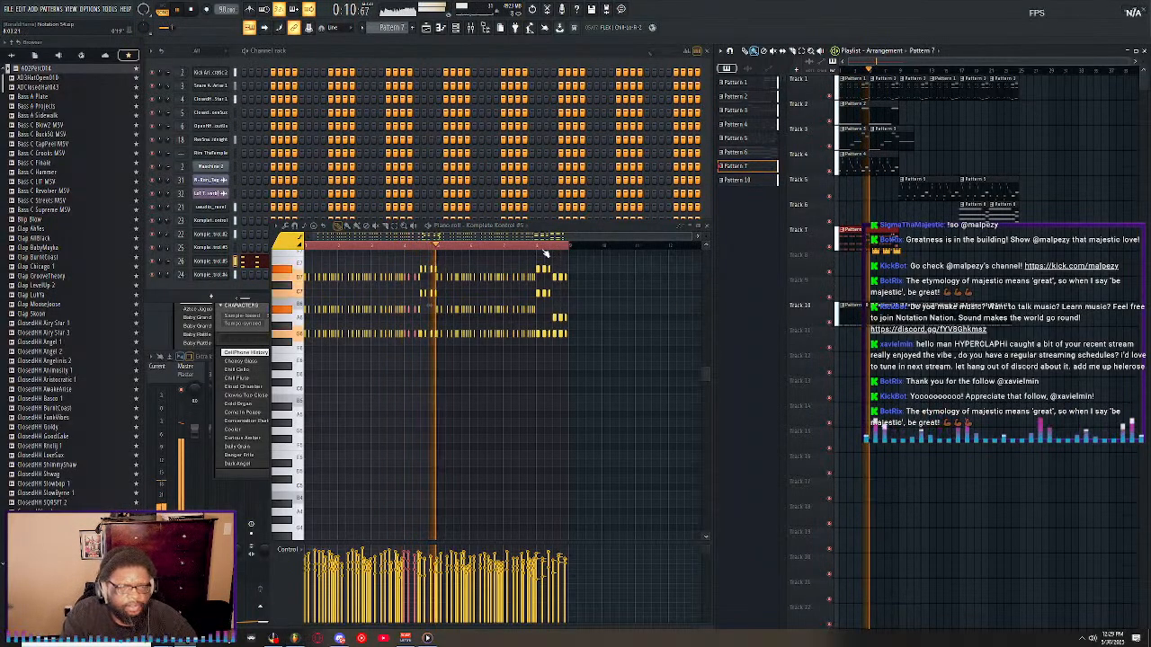
pyautogui.scroll(8, 447, 246)
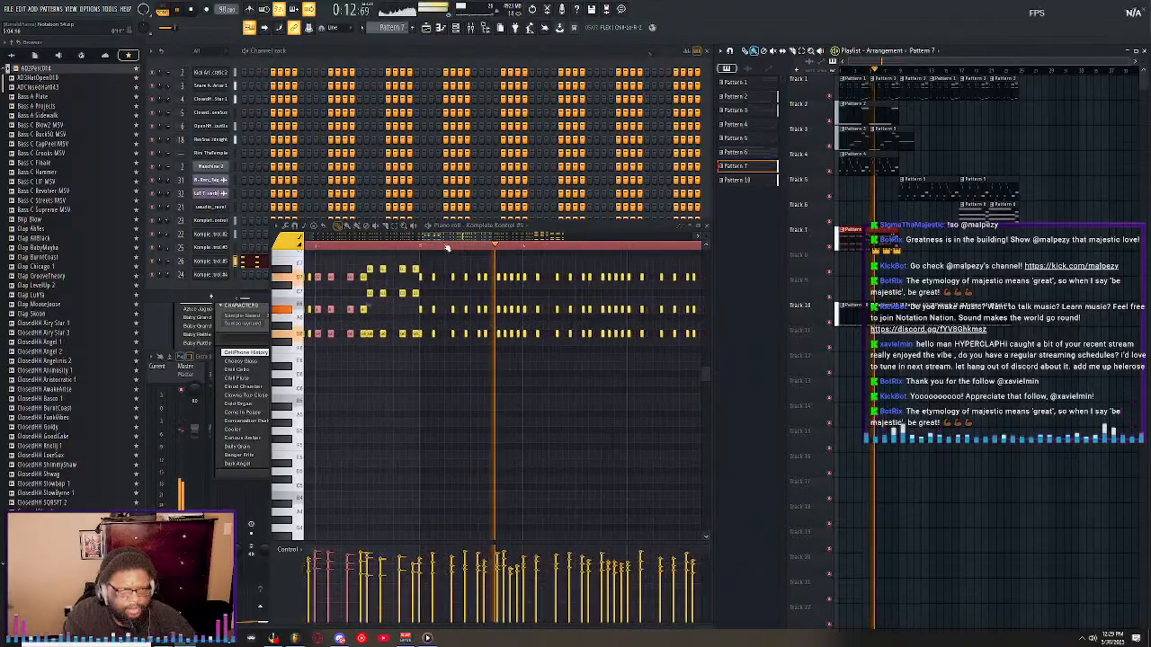
pyautogui.scroll(-6, 447, 247)
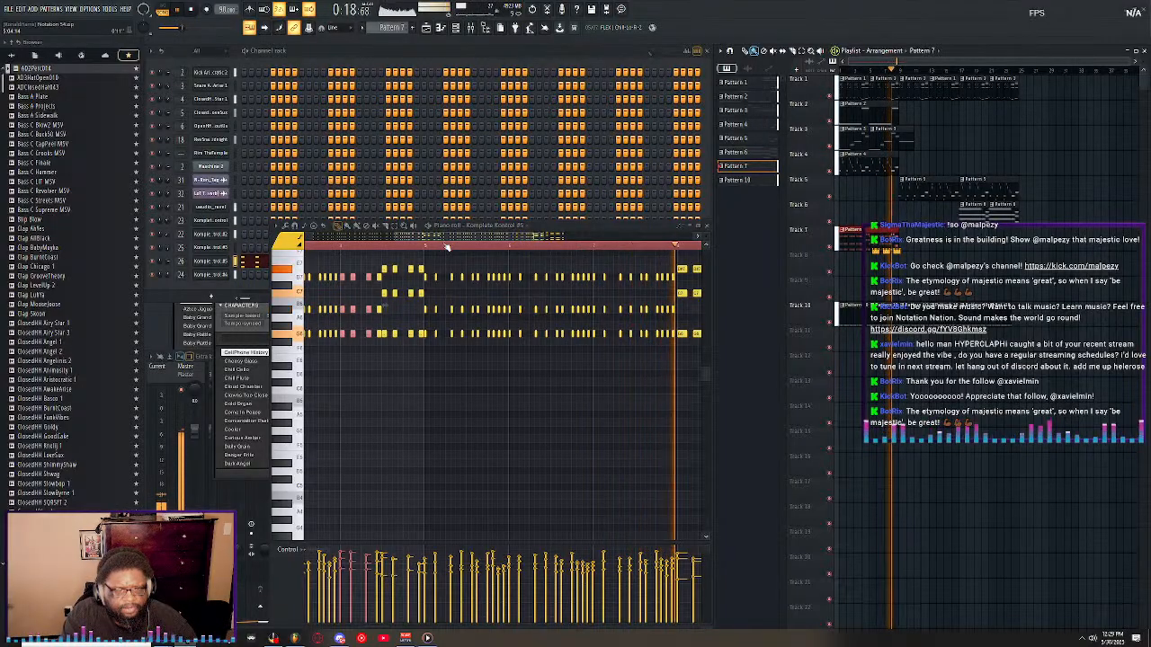
pyautogui.scroll(-4, 447, 246)
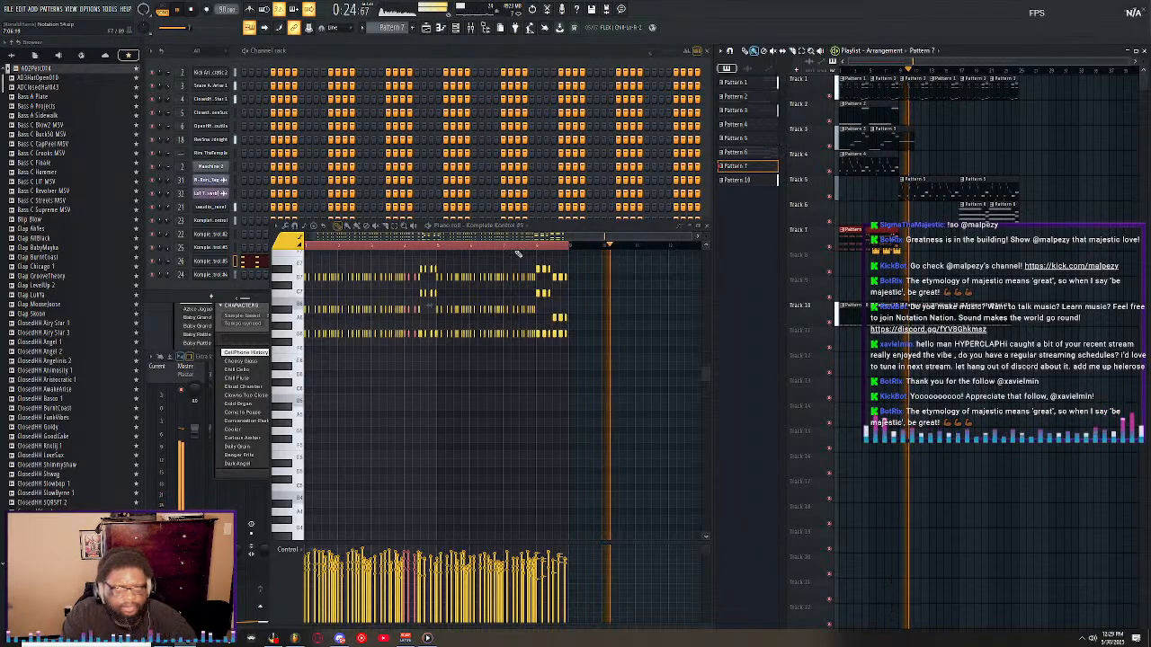
# Move the Pattern 7 clip on Track 7 to bar 17 and play the arrangement from that bar.
pyautogui.press('space')
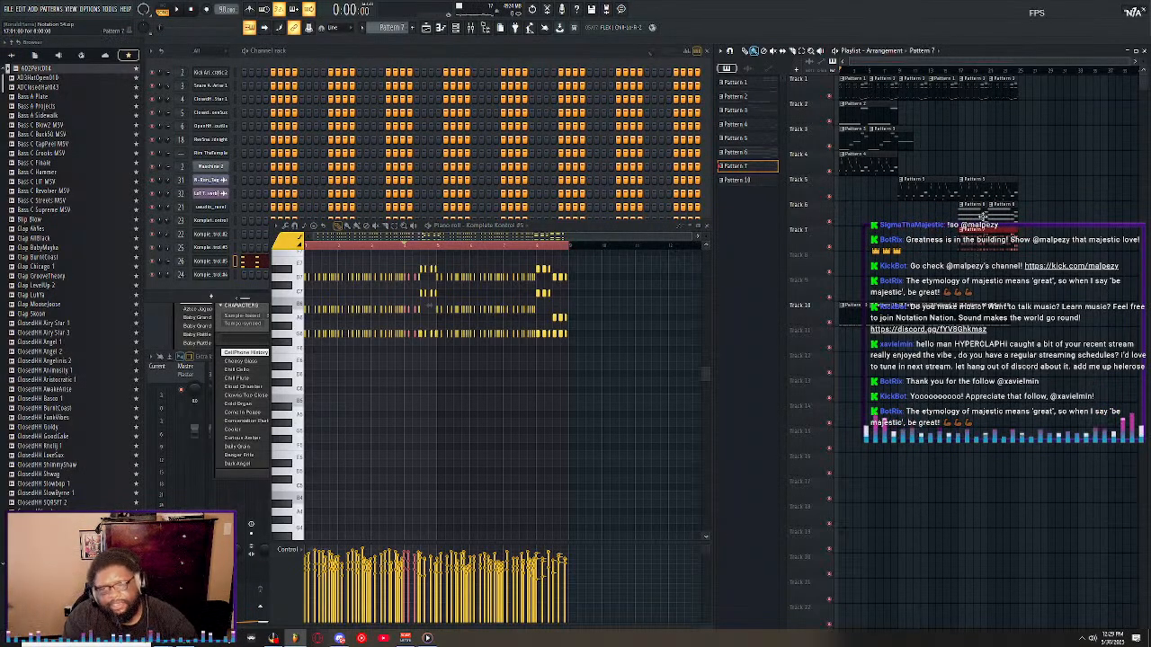
pyautogui.click(961, 72)
pyautogui.press('space')
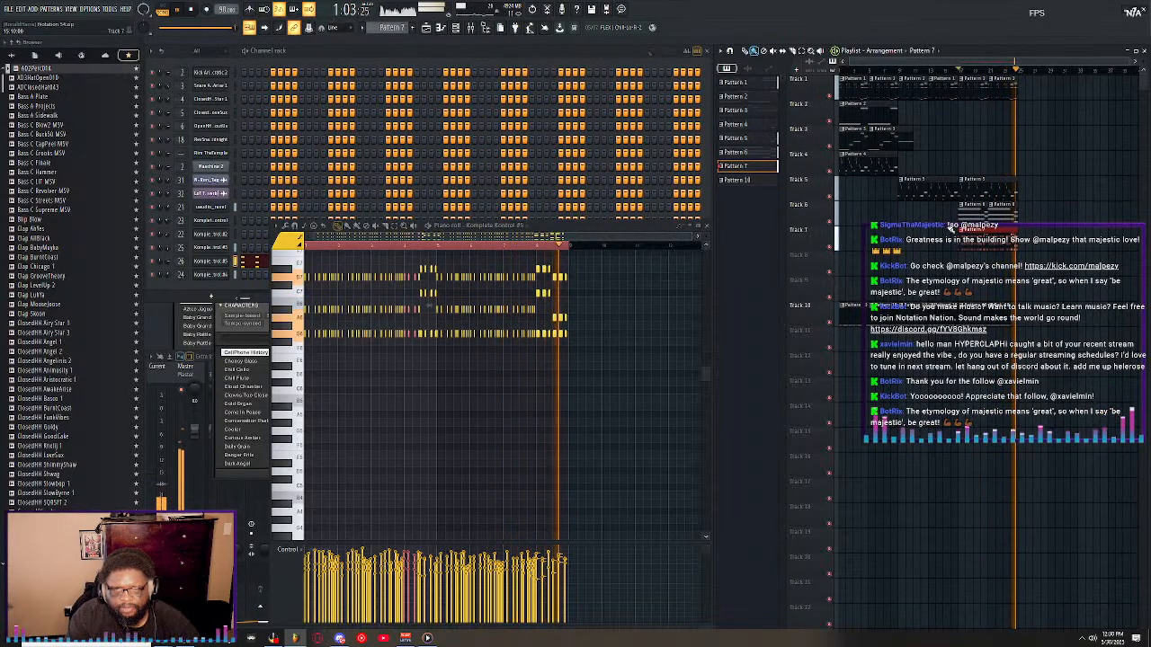
pyautogui.press('space')
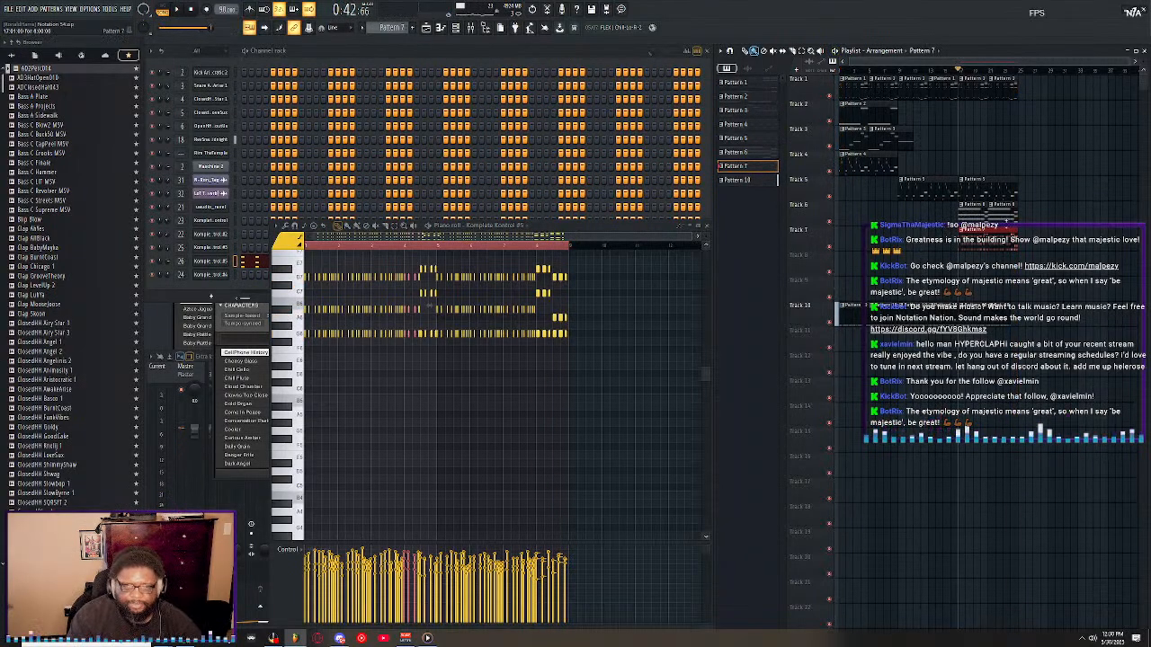
# Isolate Tracks 1, 6 and 7 and play them from the start and from bar 17.
pyautogui.rightClick(830, 224)
pyautogui.press('space')
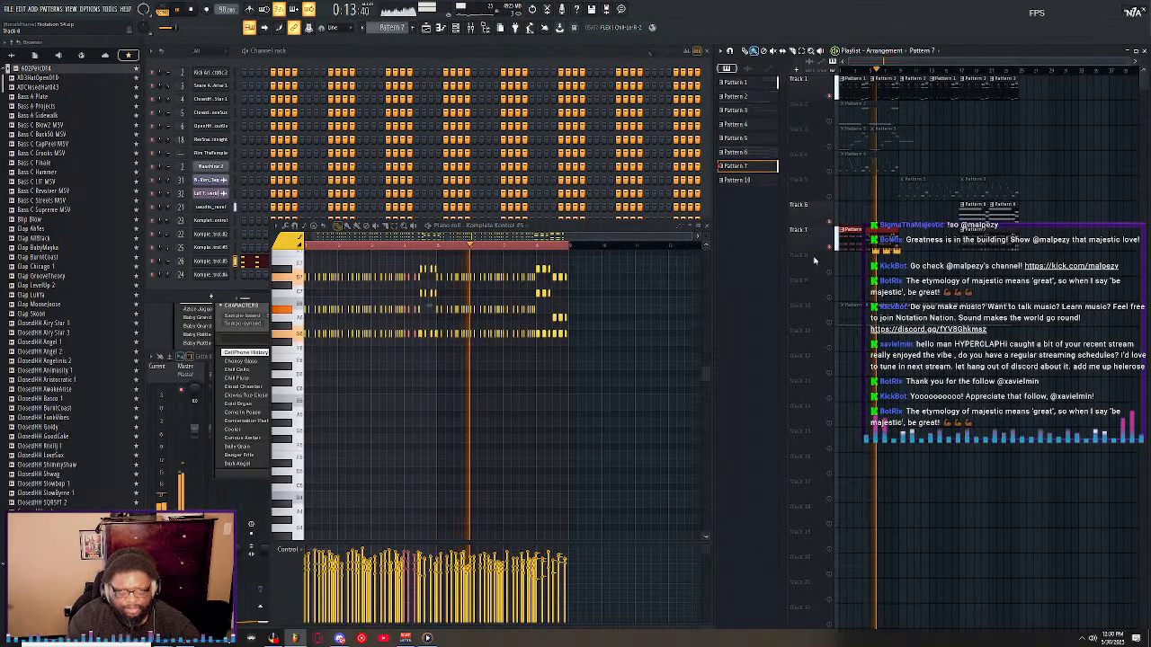
pyautogui.press('space')
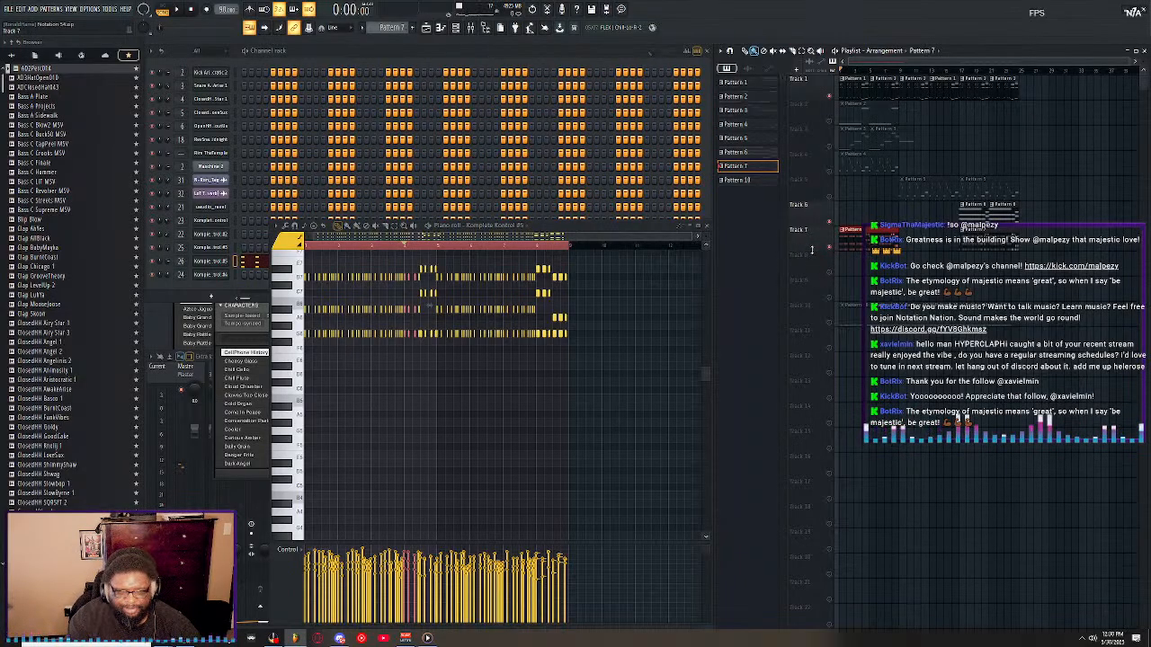
pyautogui.press('space')
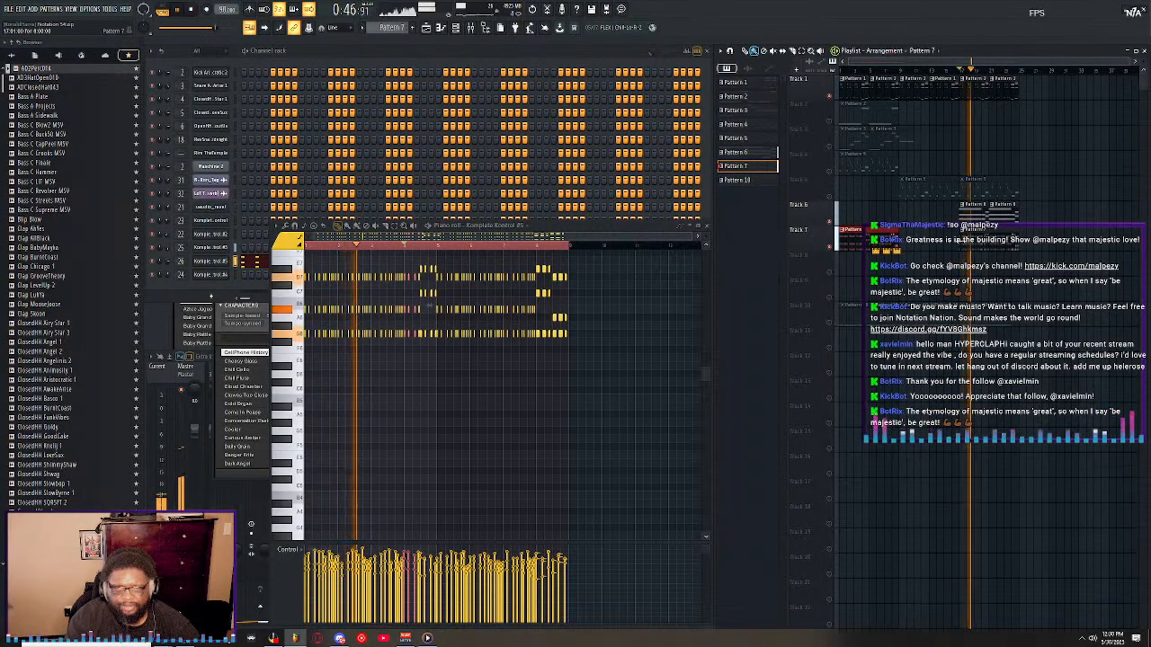
# Mute Track 1 and set the Komplete Kontrol #5 channel's volume to 67% during playback.
pyautogui.click(833, 99)
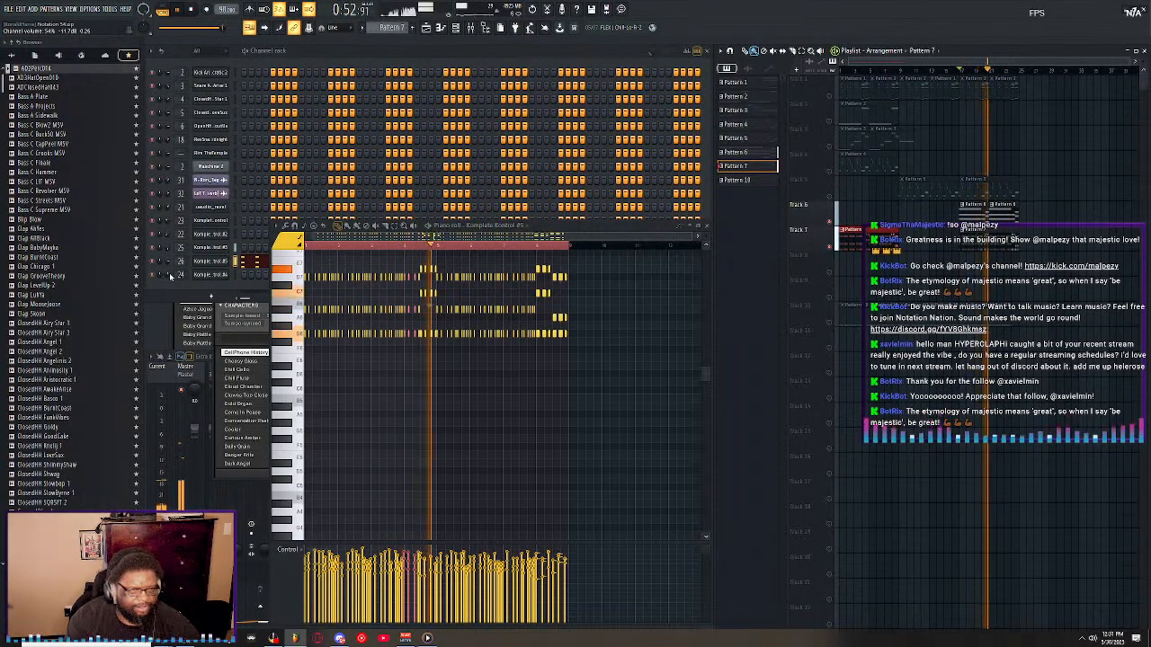
pyautogui.moveTo(168, 273); pyautogui.dragTo(168, 262)
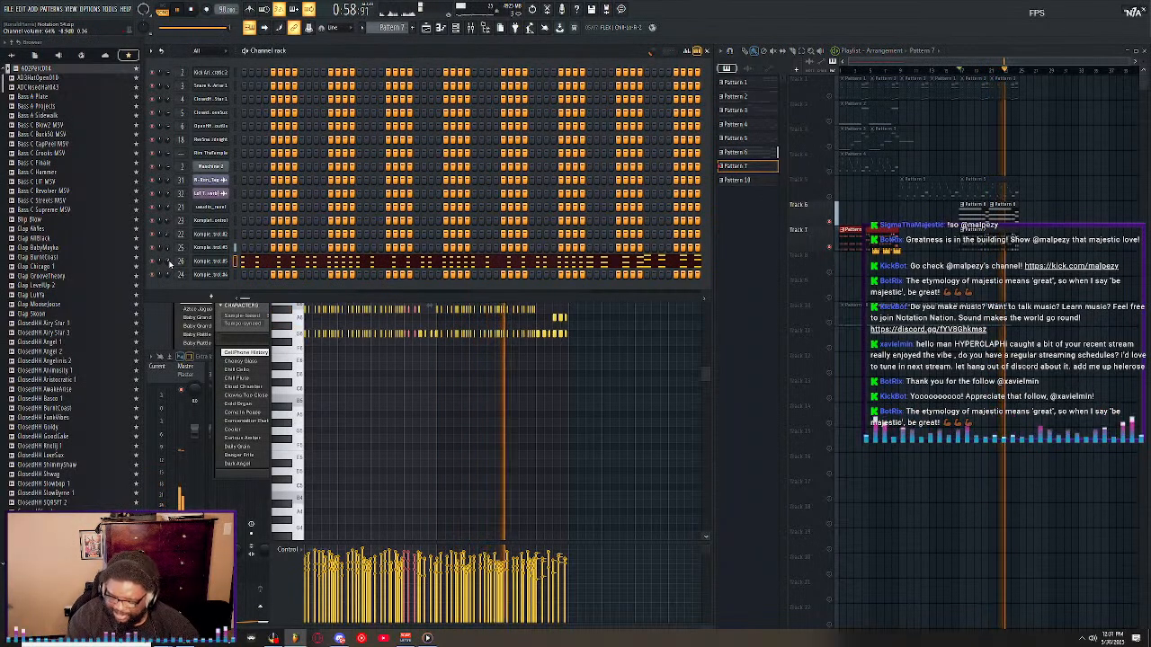
pyautogui.moveTo(171, 261); pyautogui.dragTo(170, 258)
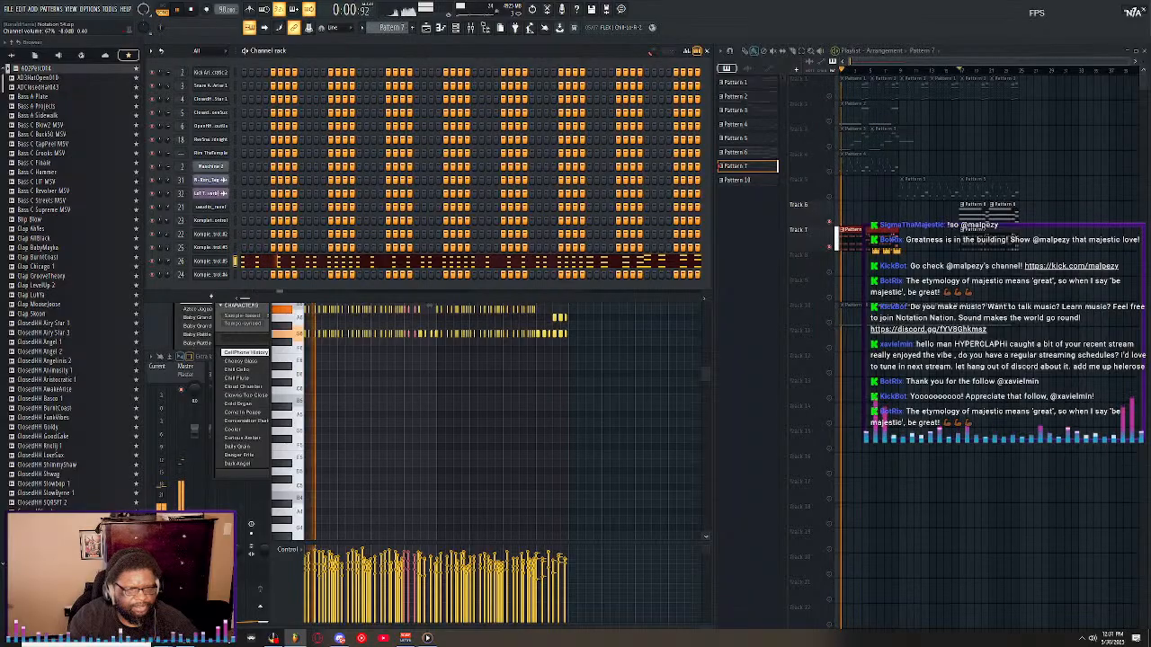
# Unmute Tracks 1 to 4 one after another during playback and bring all remaining tracks back in.
pyautogui.click(829, 95)
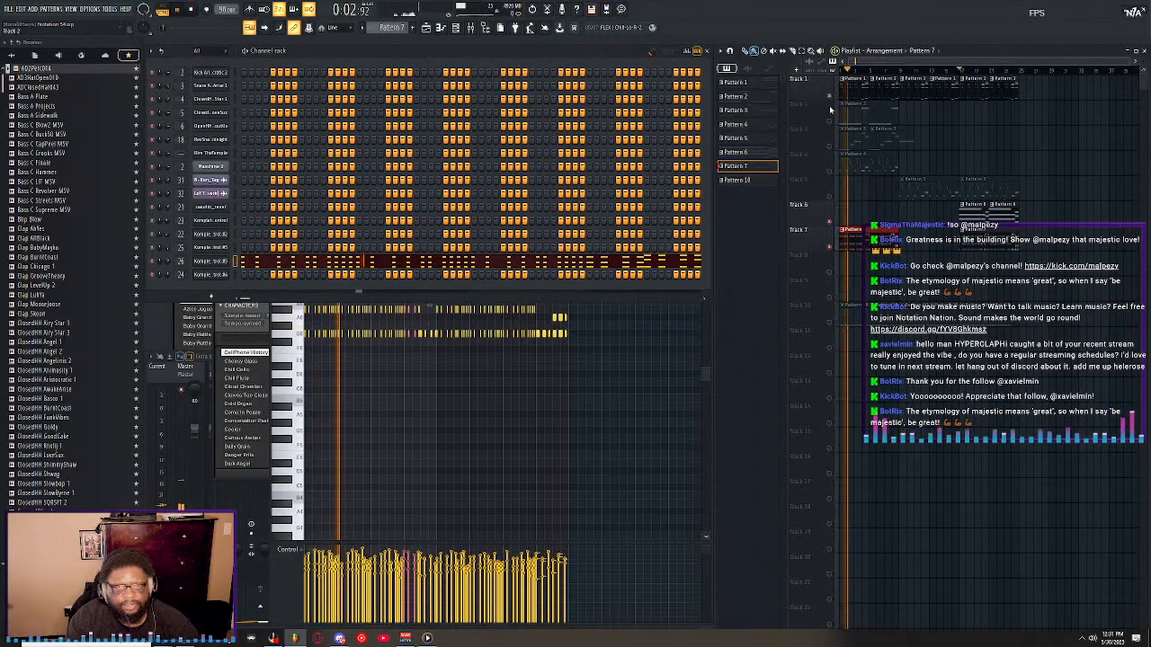
pyautogui.click(829, 121)
pyautogui.click(829, 145)
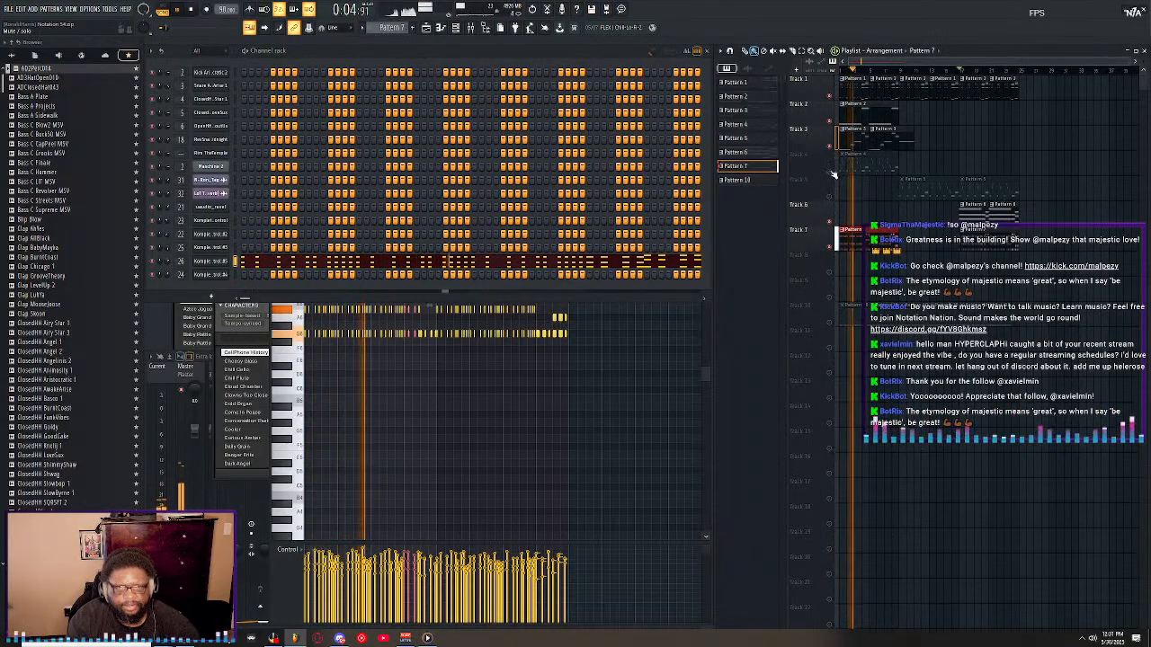
pyautogui.click(829, 153)
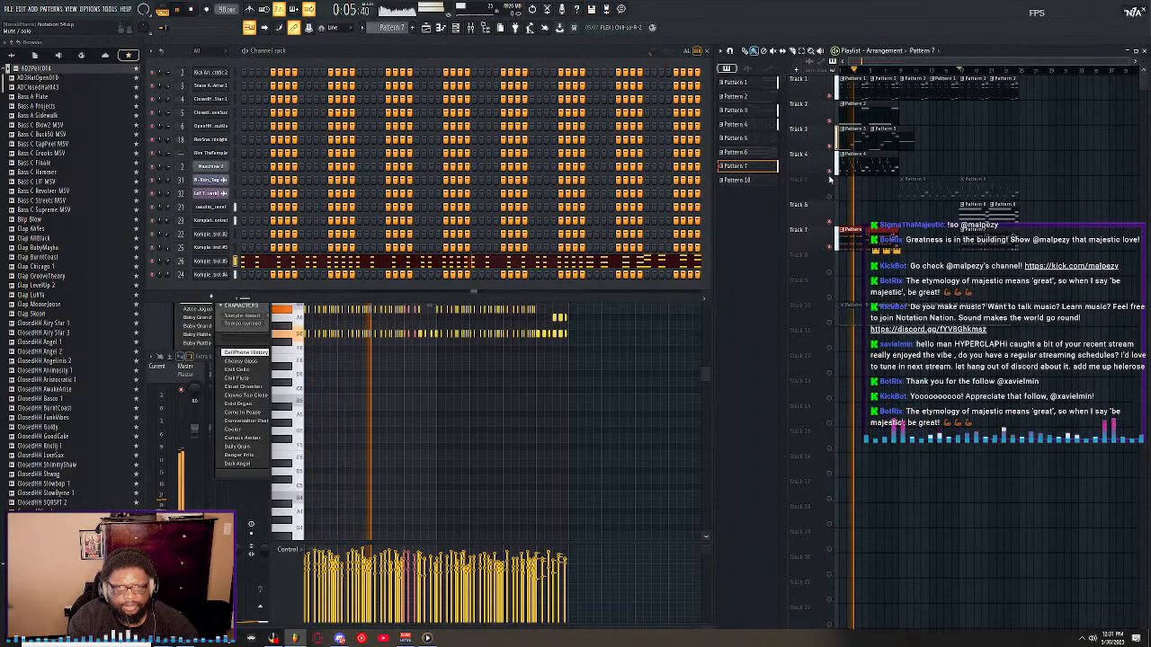
pyautogui.rightClick(829, 248)
pyautogui.rightClick(829, 248)
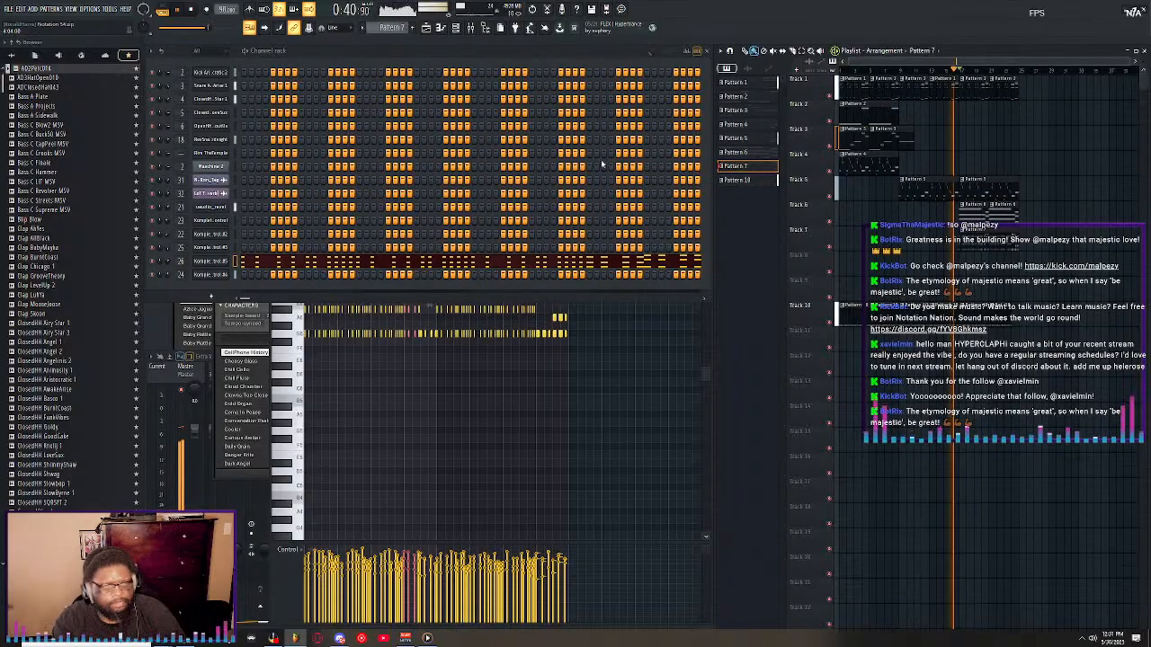
# Open the Notation 49 project from the Notation project folder.
pyautogui.click(8, 12)
pyautogui.click(20, 51)
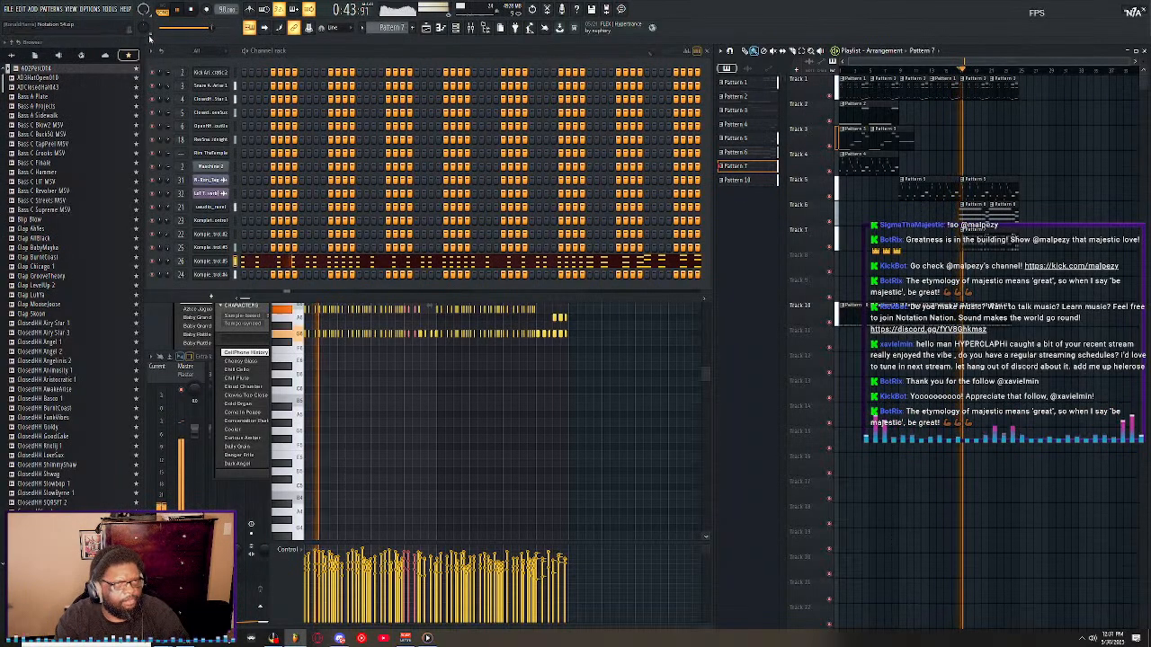
pyautogui.click(8, 9)
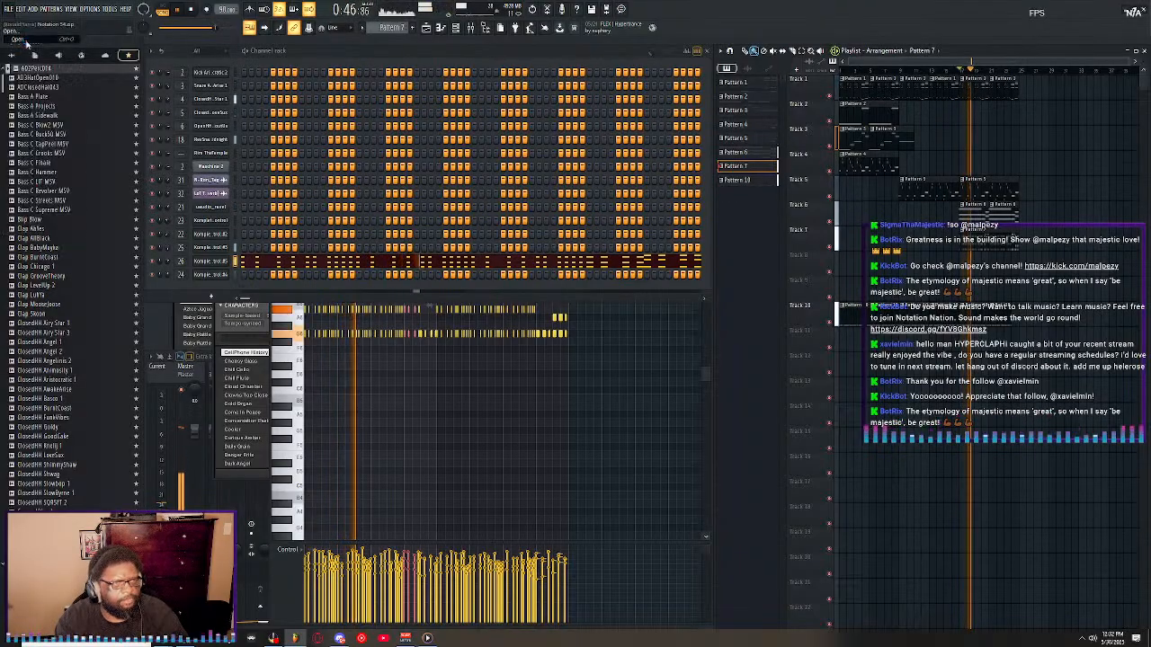
pyautogui.click(18, 39)
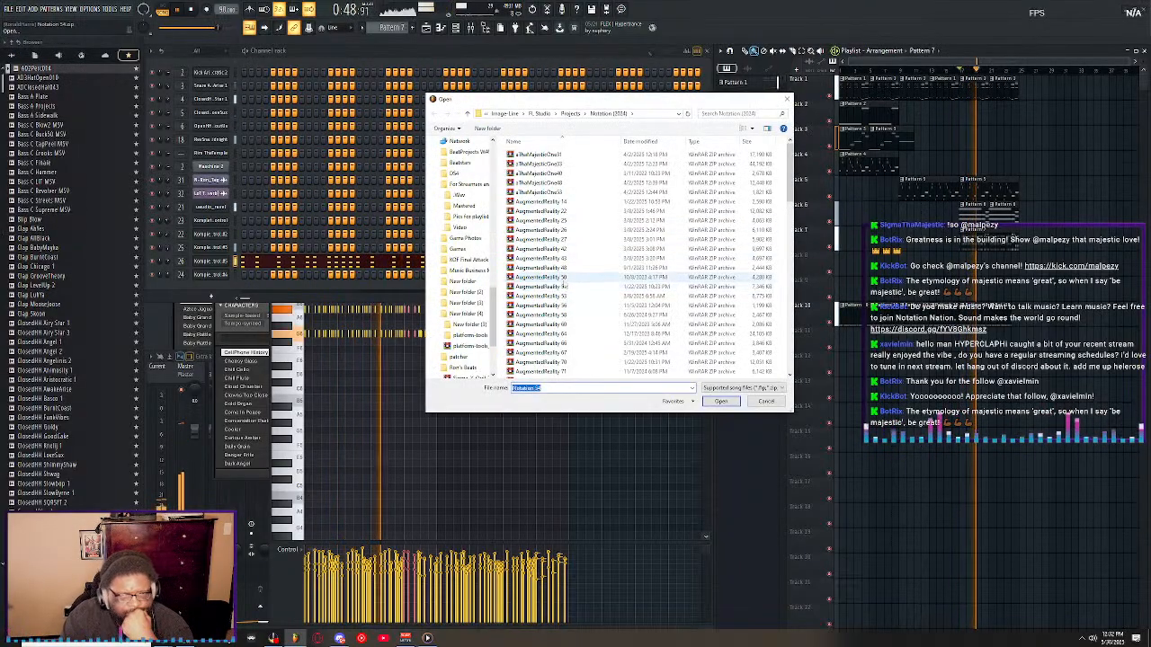
pyautogui.scroll(-8, 568, 273)
pyautogui.scroll(-5, 568, 273)
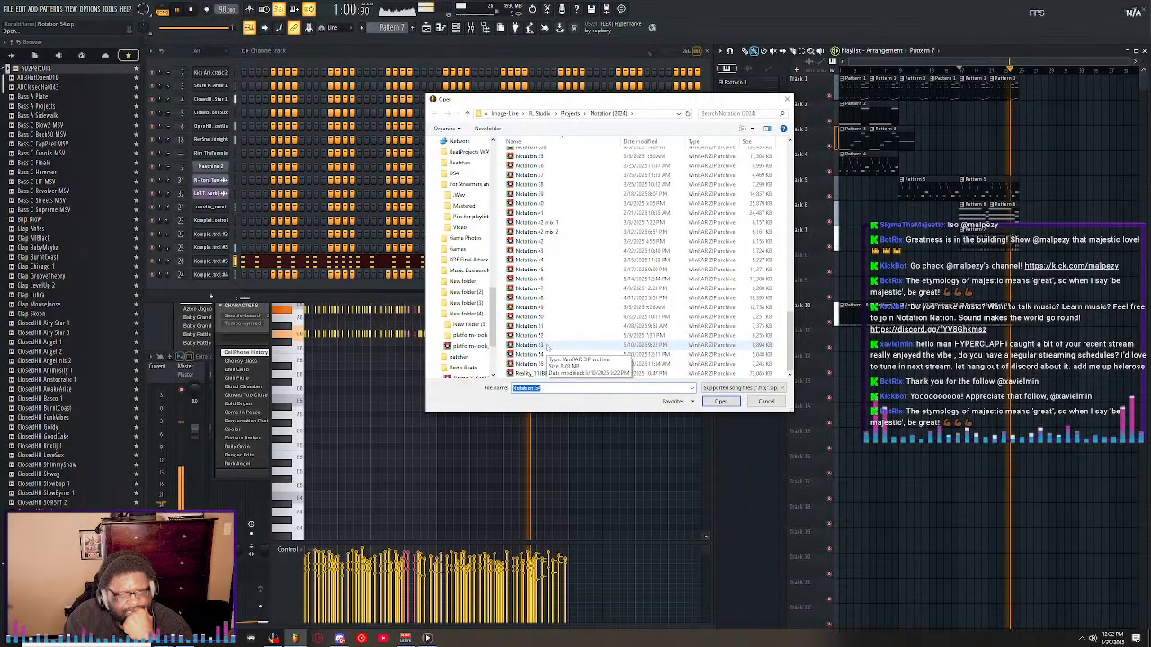
pyautogui.click(546, 307)
pyautogui.doubleClick(545, 308)
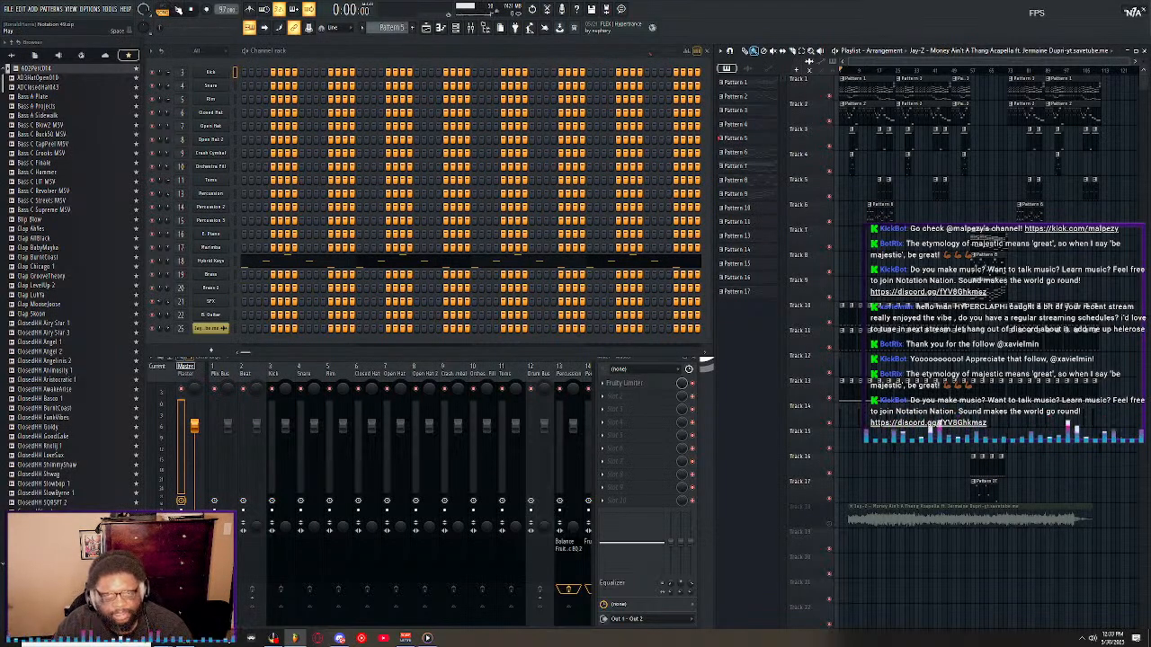
# Play the Notation 49 arrangement and look through Pattern 1's E. Piano notes in the piano roll.
pyautogui.press('space')
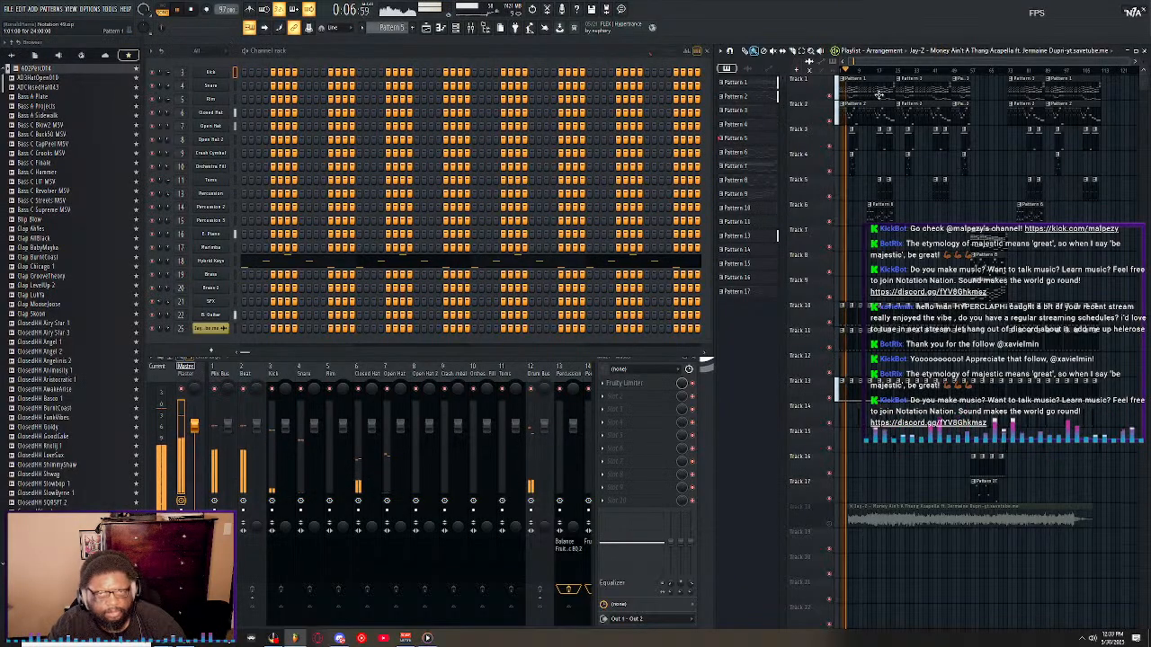
pyautogui.doubleClick(846, 87)
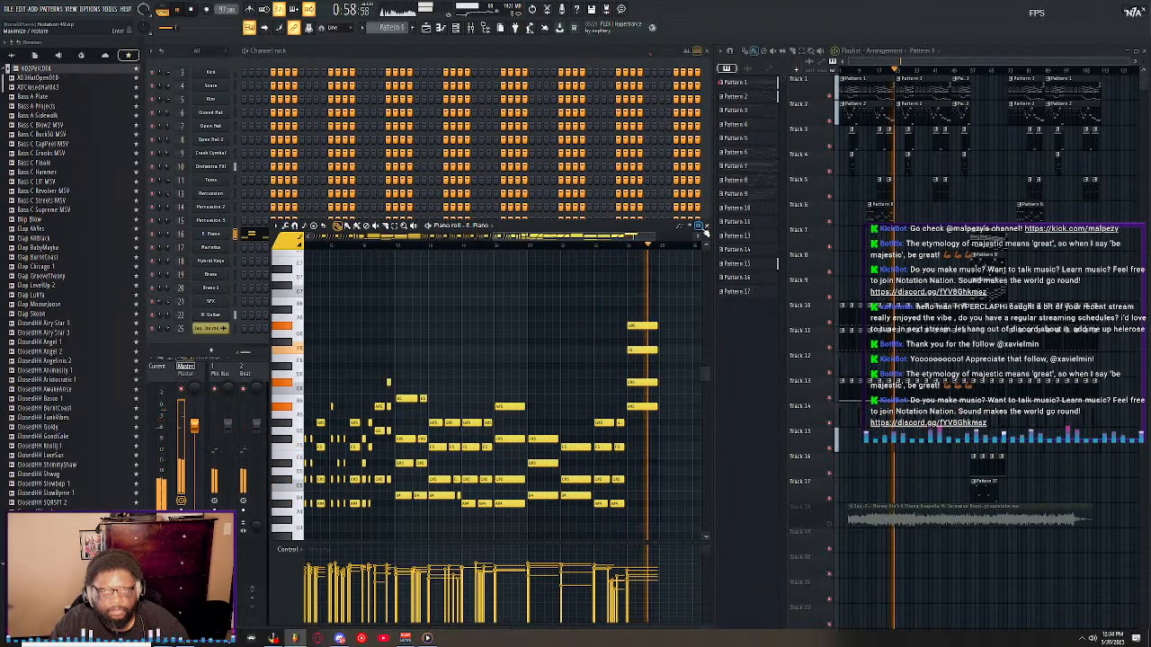
pyautogui.click(707, 228)
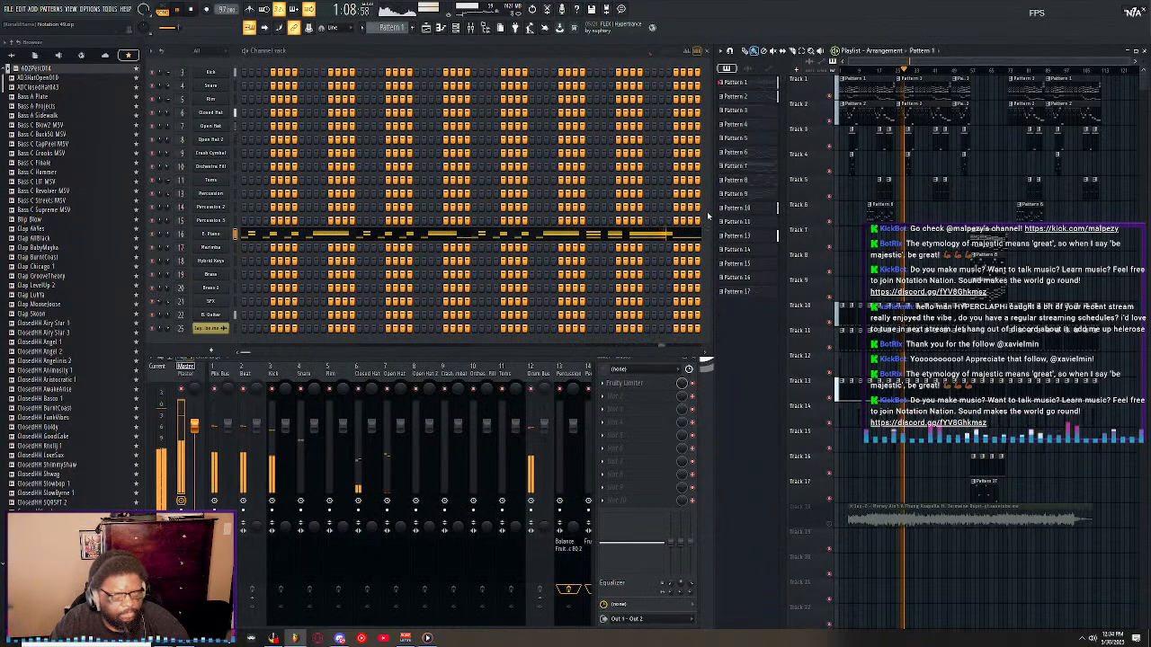
# Open Pattern 2's B. Guitar notes in the piano roll and follow them during playback.
pyautogui.click(858, 114)
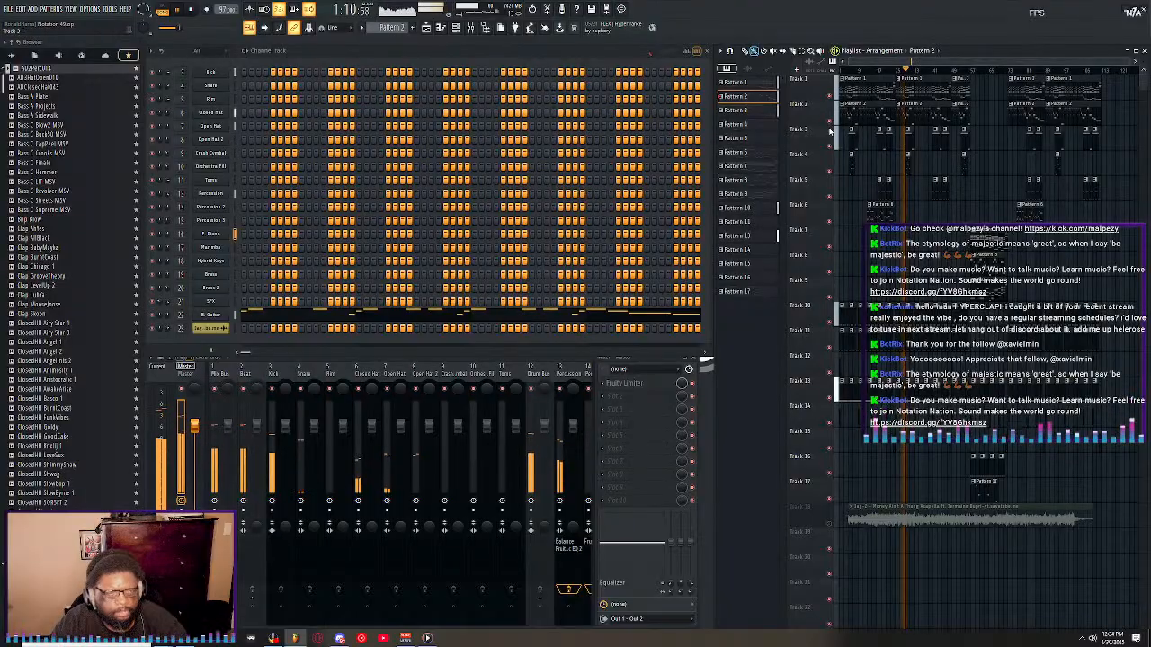
pyautogui.click(596, 314)
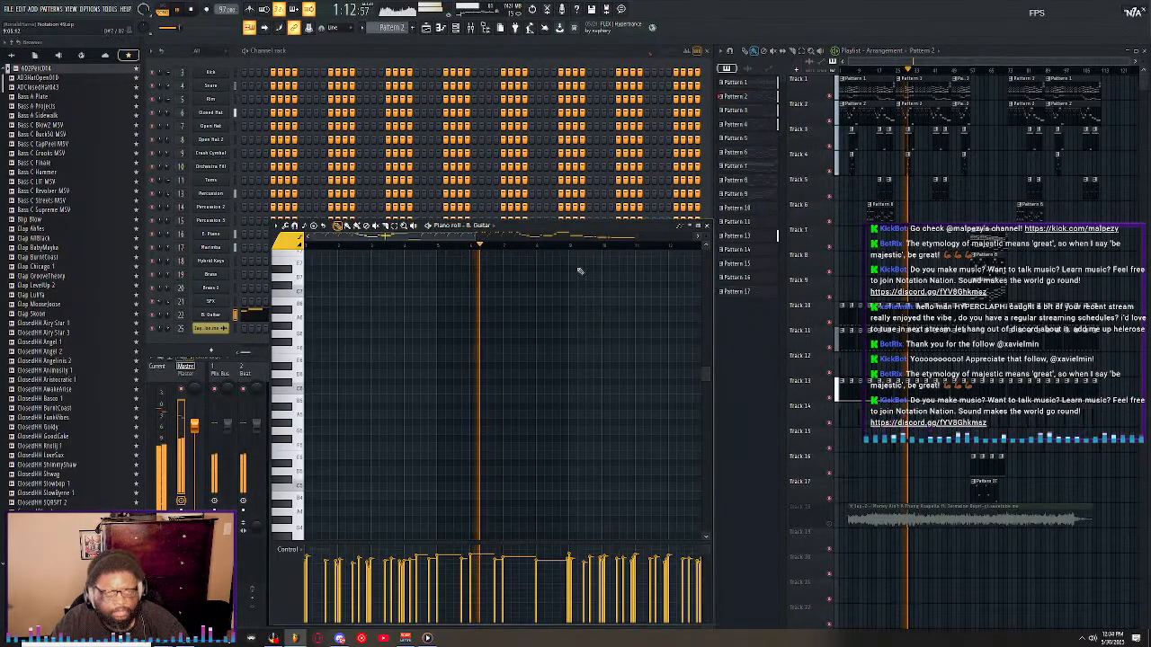
pyautogui.scroll(-10, 555, 358)
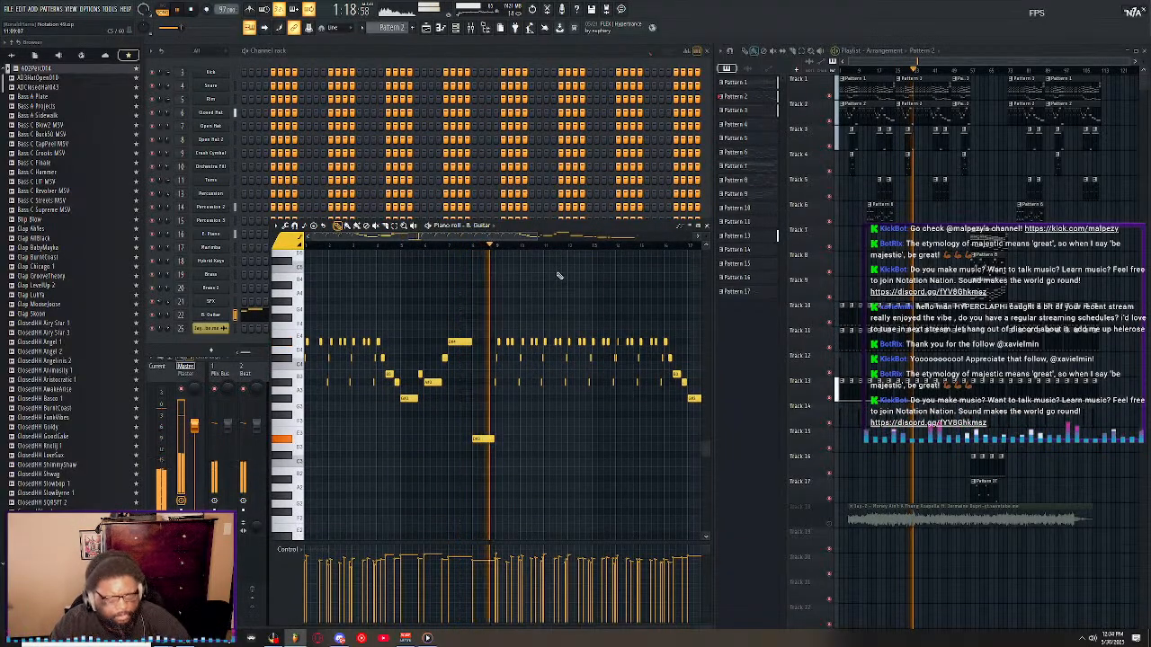
pyautogui.scroll(2, 544, 245)
pyautogui.scroll(3, 545, 245)
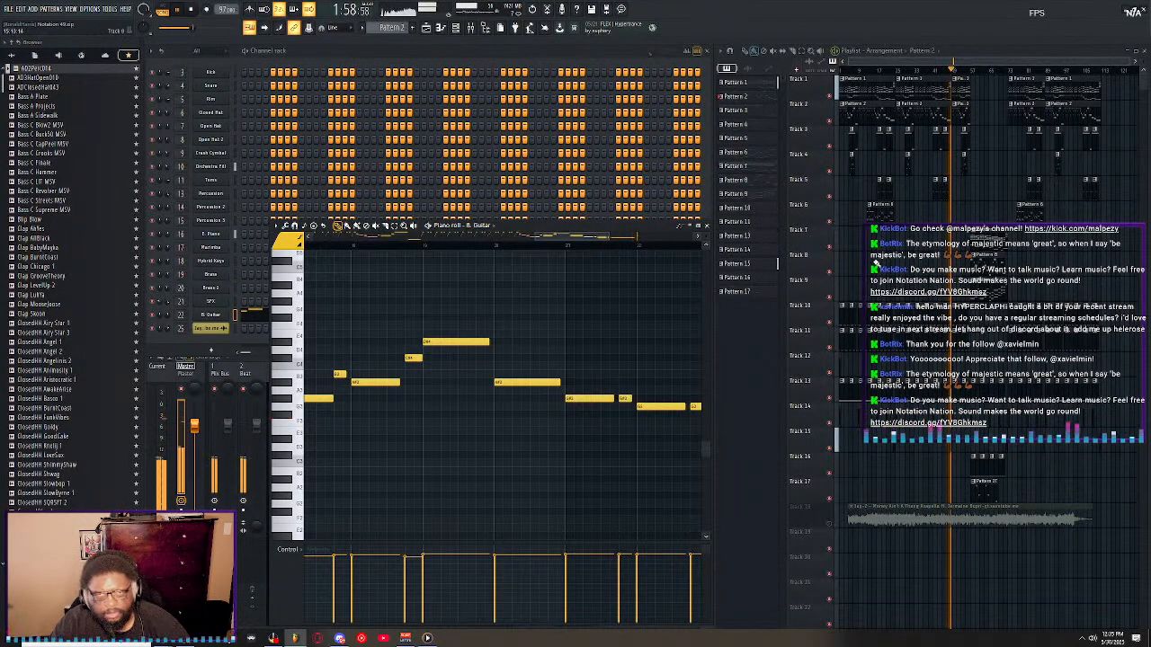
# Open Pattern 4 from the Track 4 clip and examine its Marimba notes in the piano roll.
pyautogui.doubleClick(964, 165)
pyautogui.scroll(5, 411, 336)
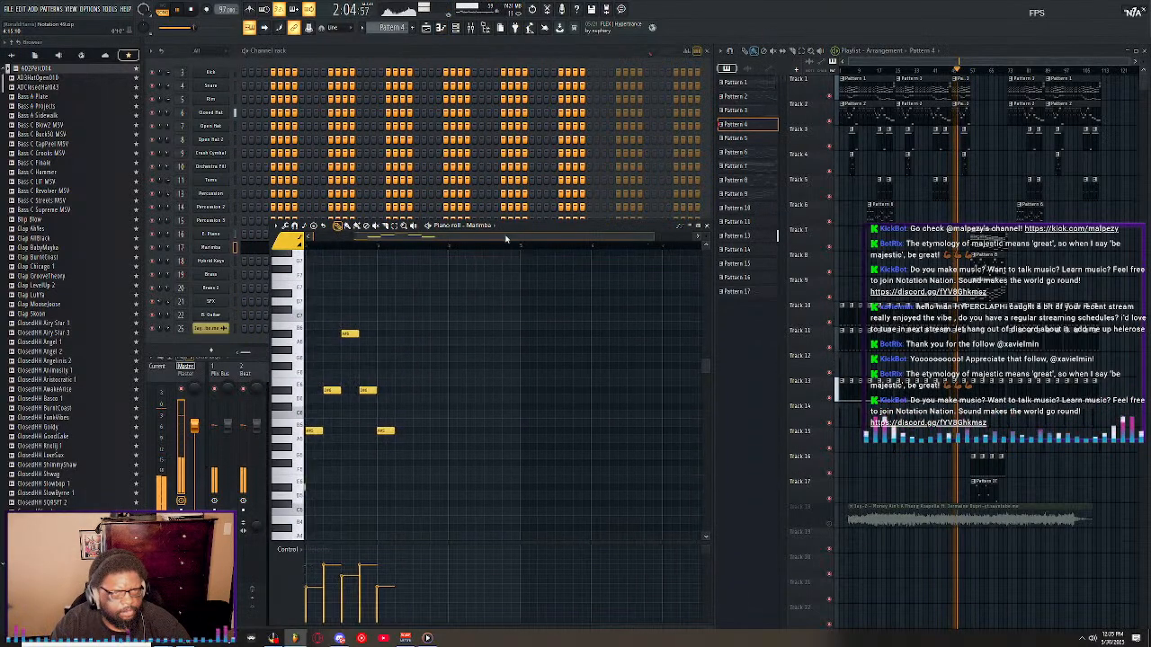
pyautogui.hscroll(-2, 334, 317)
pyautogui.scroll(-2, 402, 343)
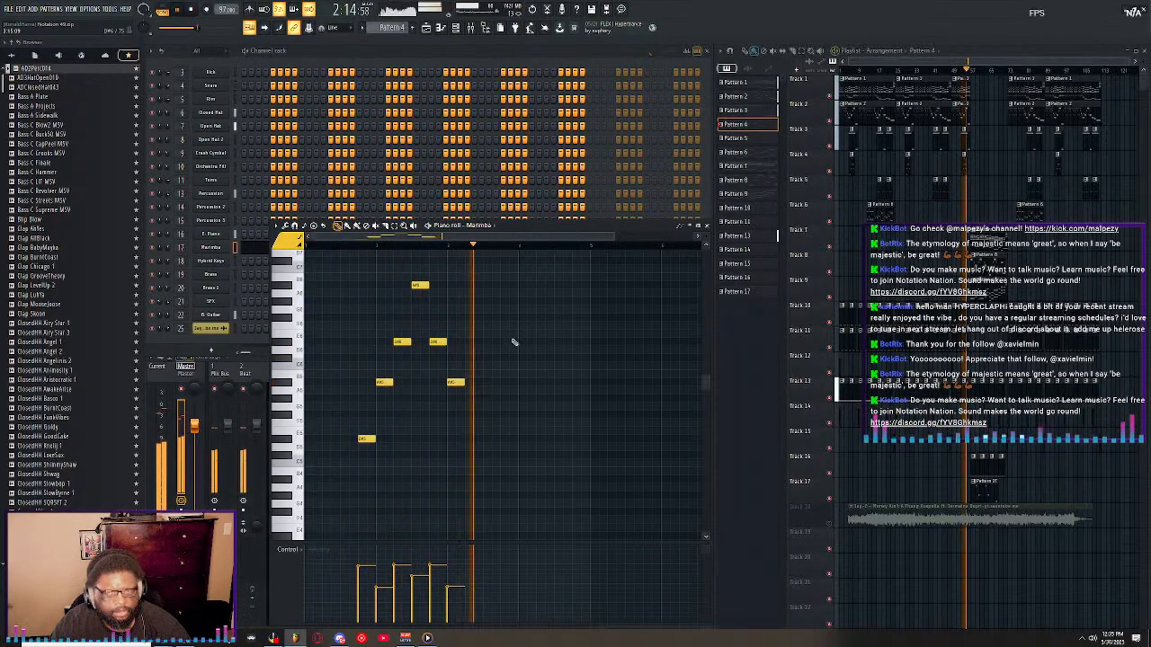
# Open the Pattern 7 clip on Track 7 and examine its E. Piano chords in the piano roll.
pyautogui.click(989, 241)
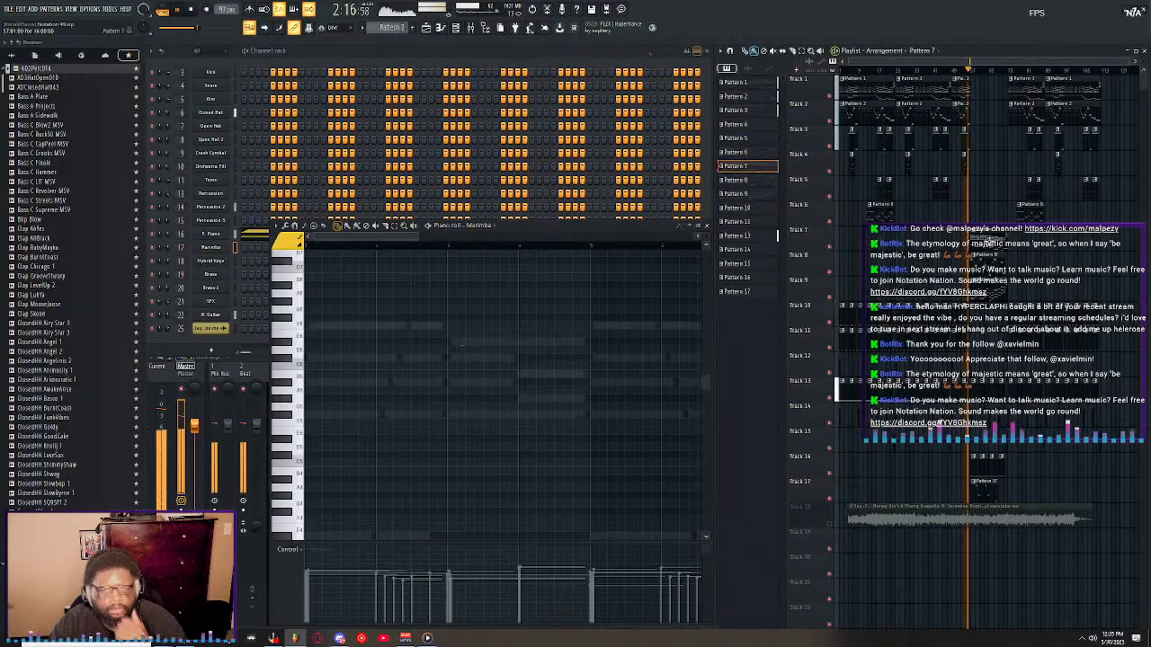
pyautogui.doubleClick(989, 240)
pyautogui.scroll(-5, 464, 250)
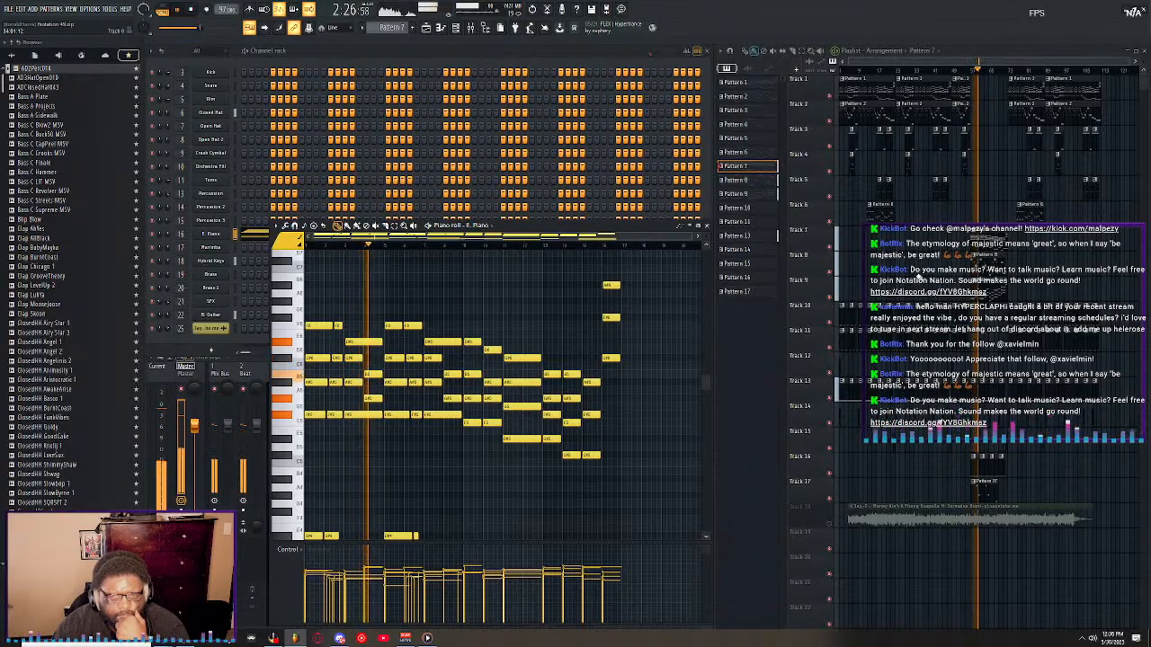
# Mute Track 17, and open the Pattern 8 clip to examine its B. Guitar notes in the piano roll.
pyautogui.click(829, 498)
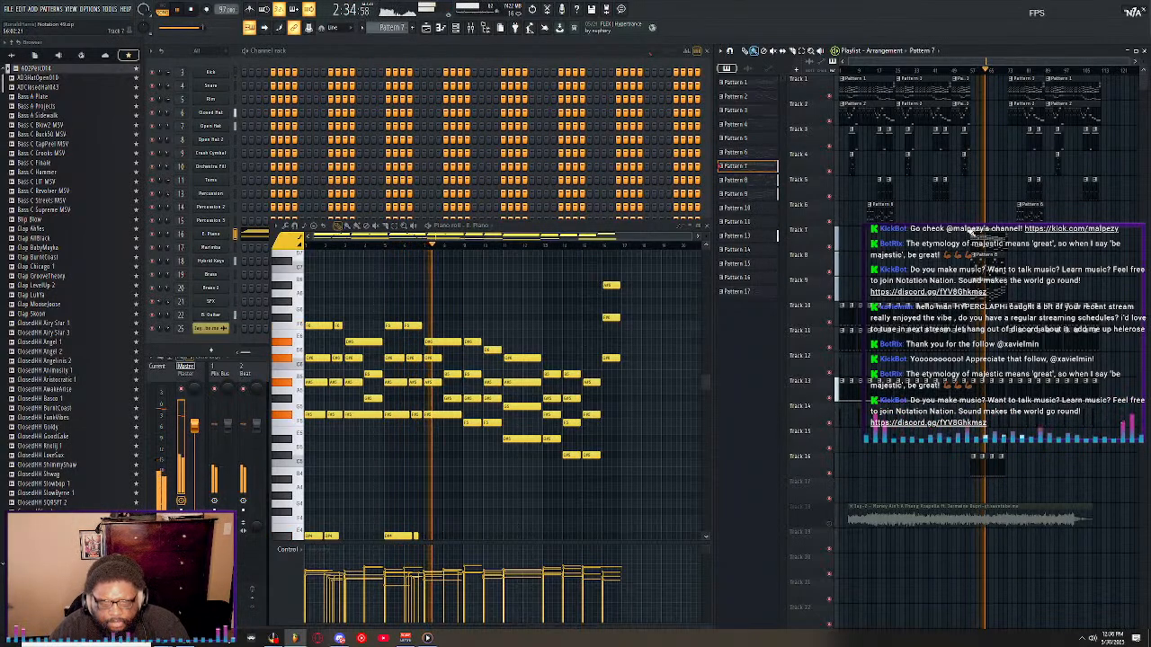
pyautogui.click(971, 265)
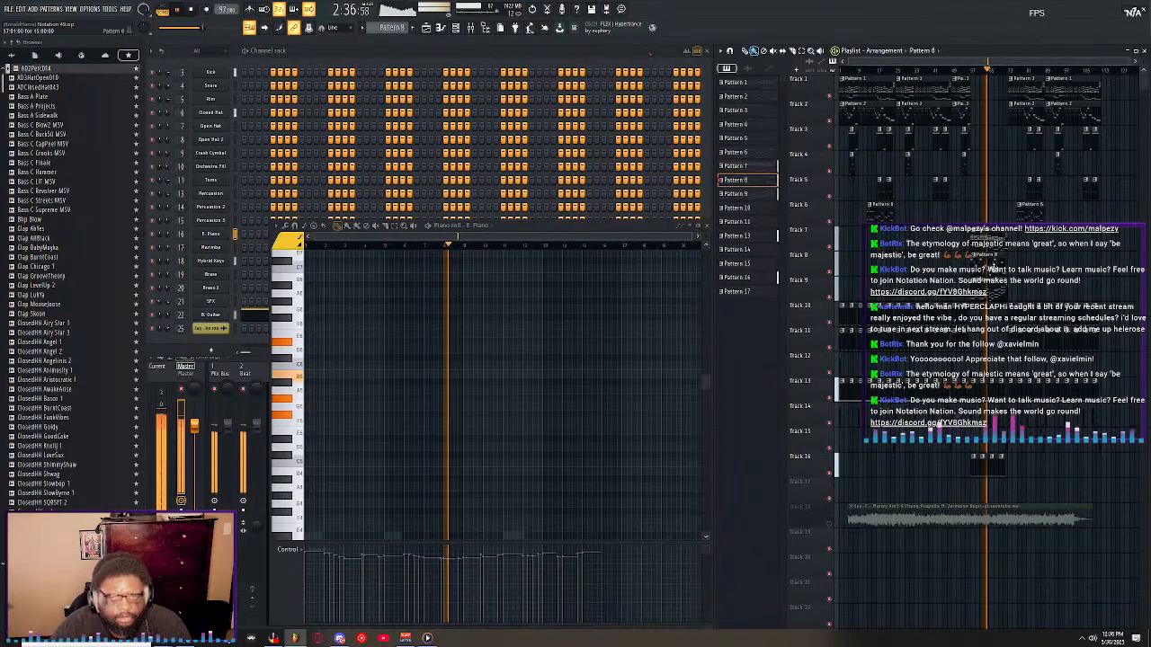
pyautogui.doubleClick(988, 270)
pyautogui.scroll(-8, 630, 292)
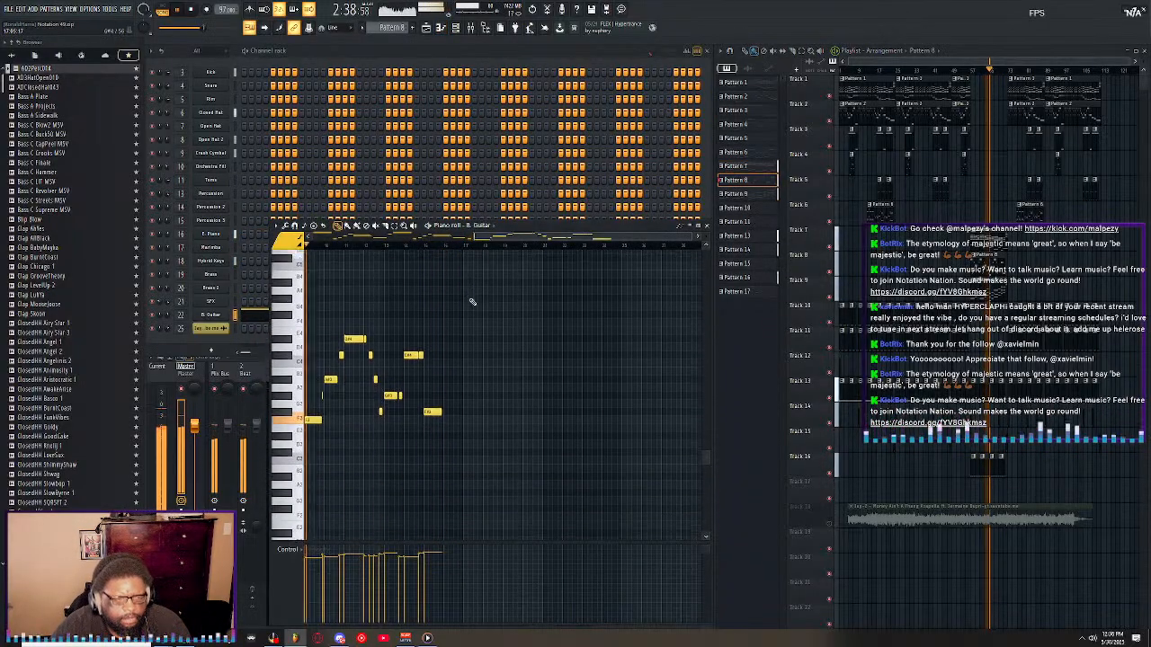
pyautogui.moveTo(497, 237); pyautogui.dragTo(394, 249)
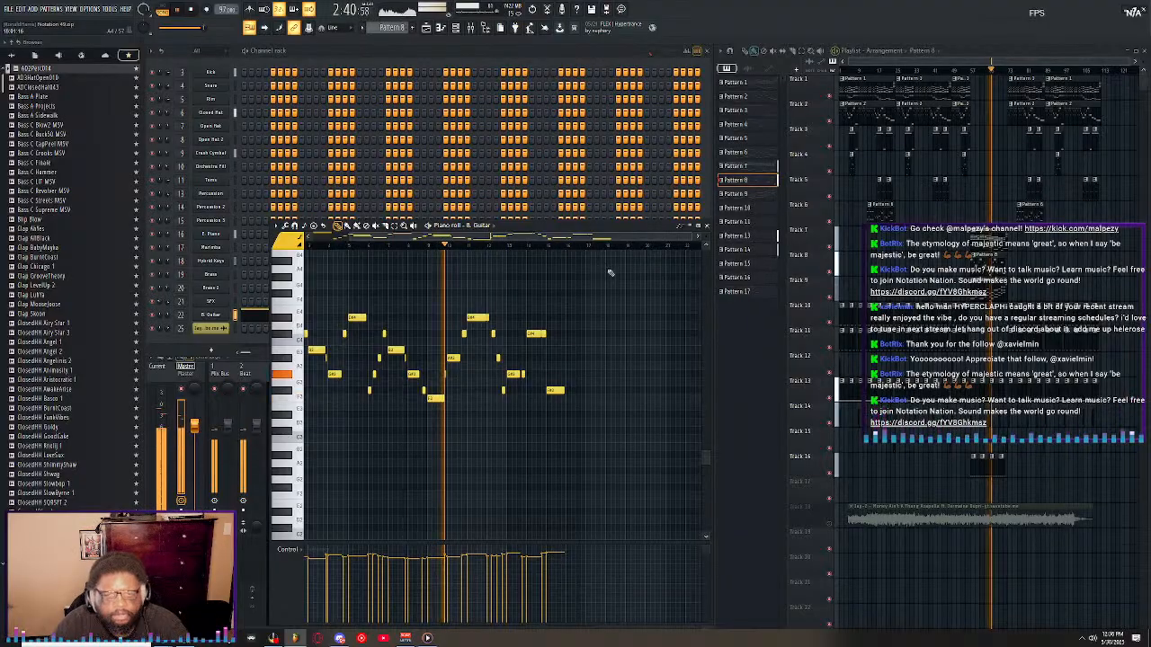
# Examine Pattern 9's Marimba and Hybrid Keys notes in the piano roll, and close it when done.
pyautogui.doubleClick(979, 289)
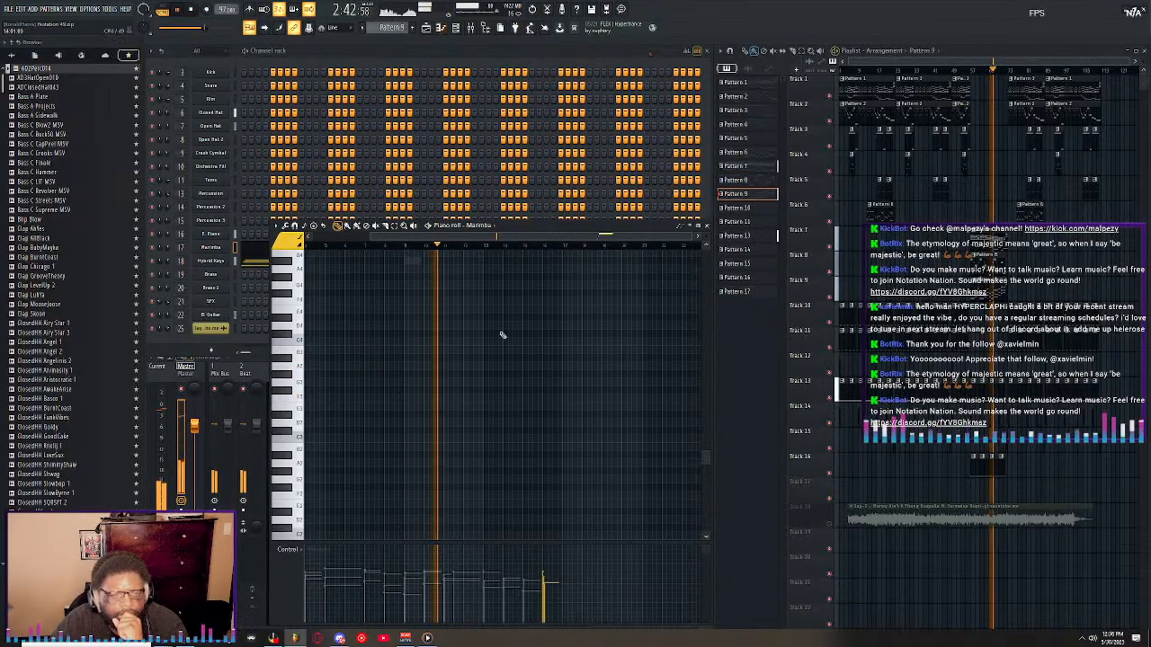
pyautogui.scroll(2, 507, 332)
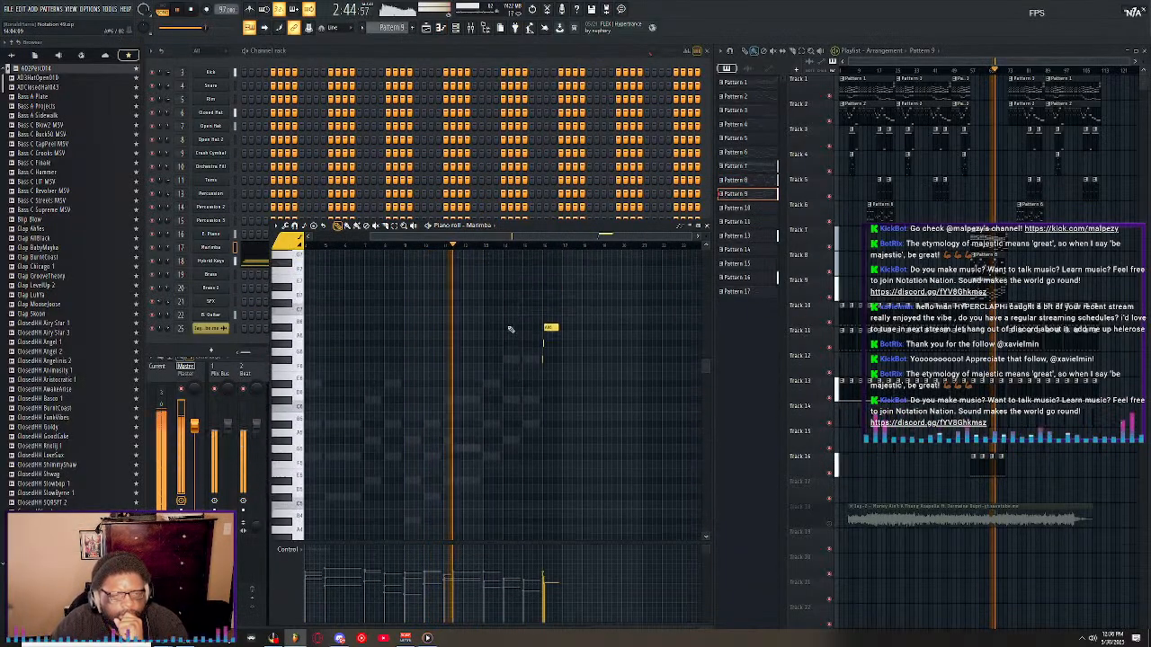
pyautogui.click(254, 262)
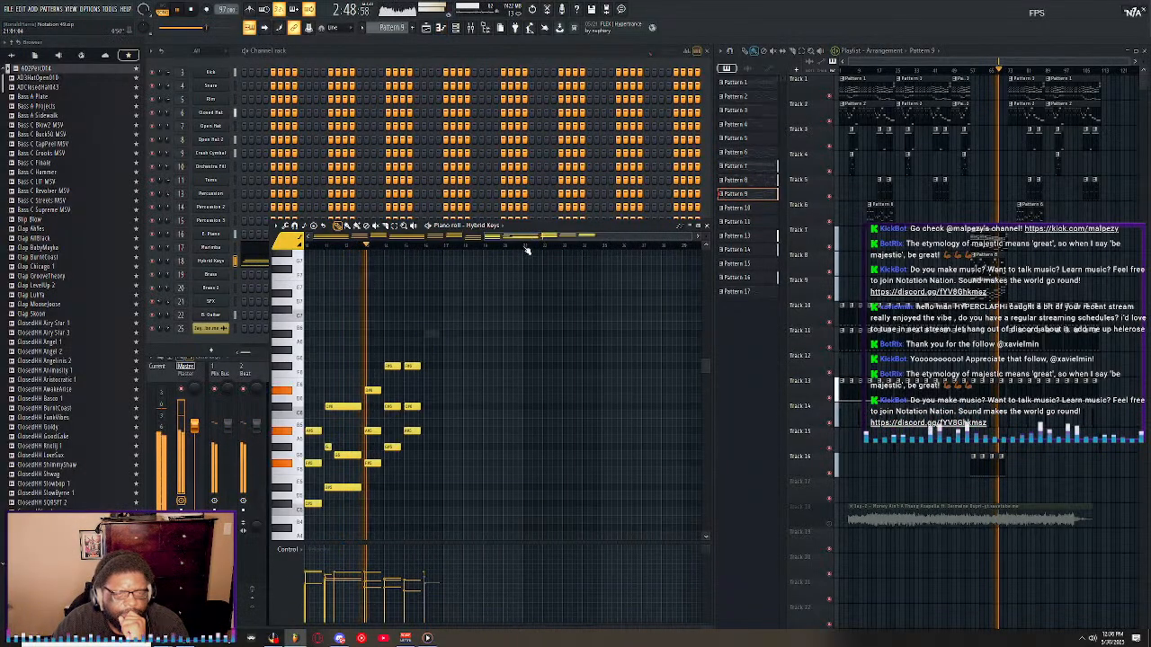
pyautogui.moveTo(669, 237); pyautogui.dragTo(495, 237)
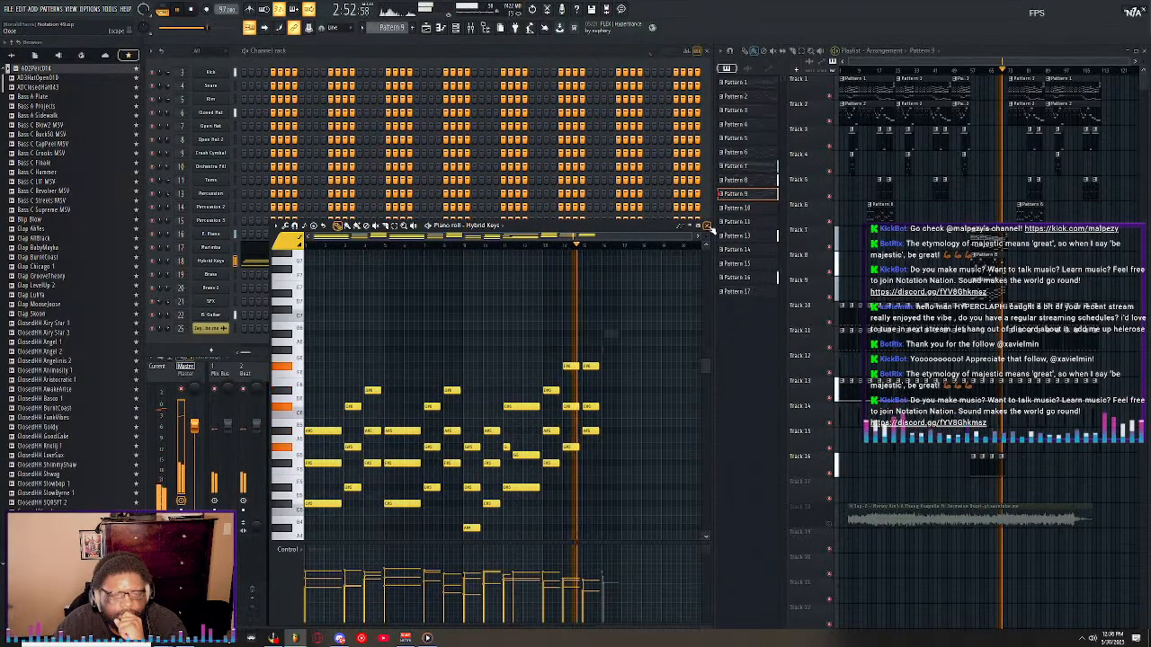
pyautogui.click(707, 226)
pyautogui.click(366, 249)
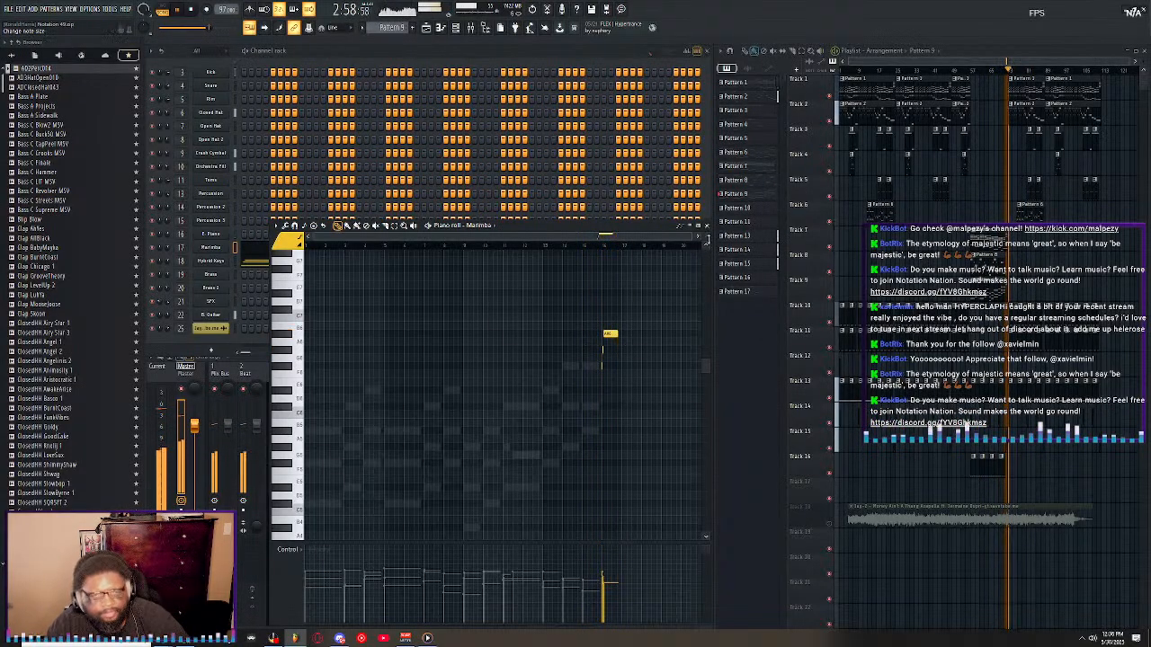
pyautogui.click(706, 226)
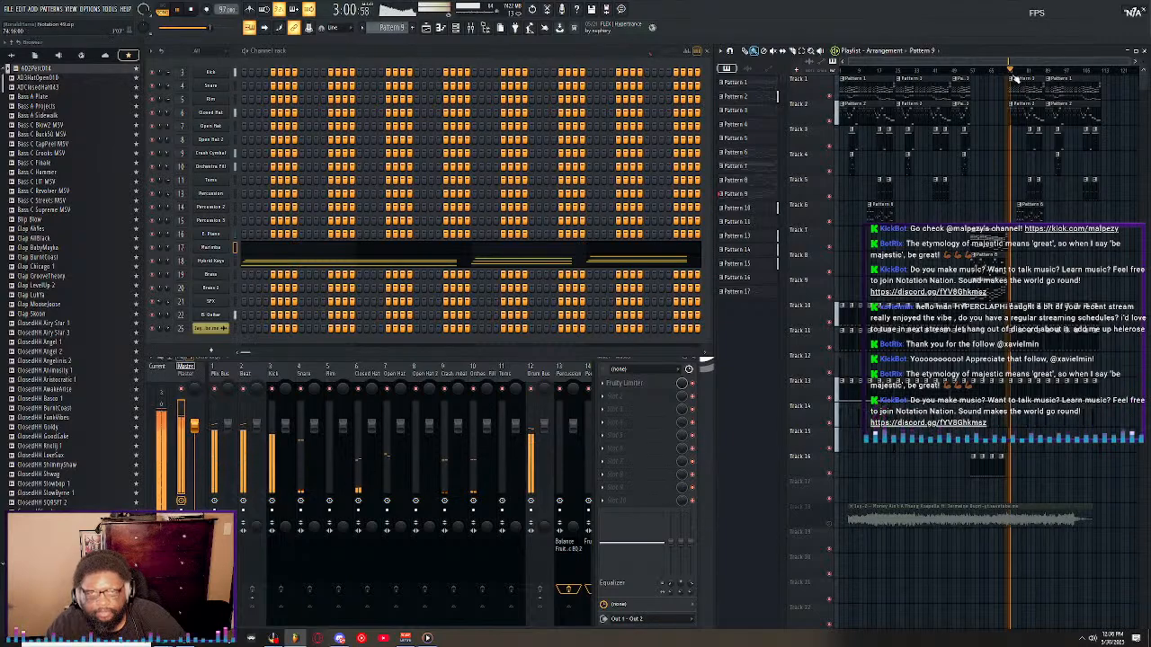
# Open Pattern 6's Brass 2 notes in the piano roll, follow them during playback and close the piano roll.
pyautogui.scroll(-2, 1008, 65)
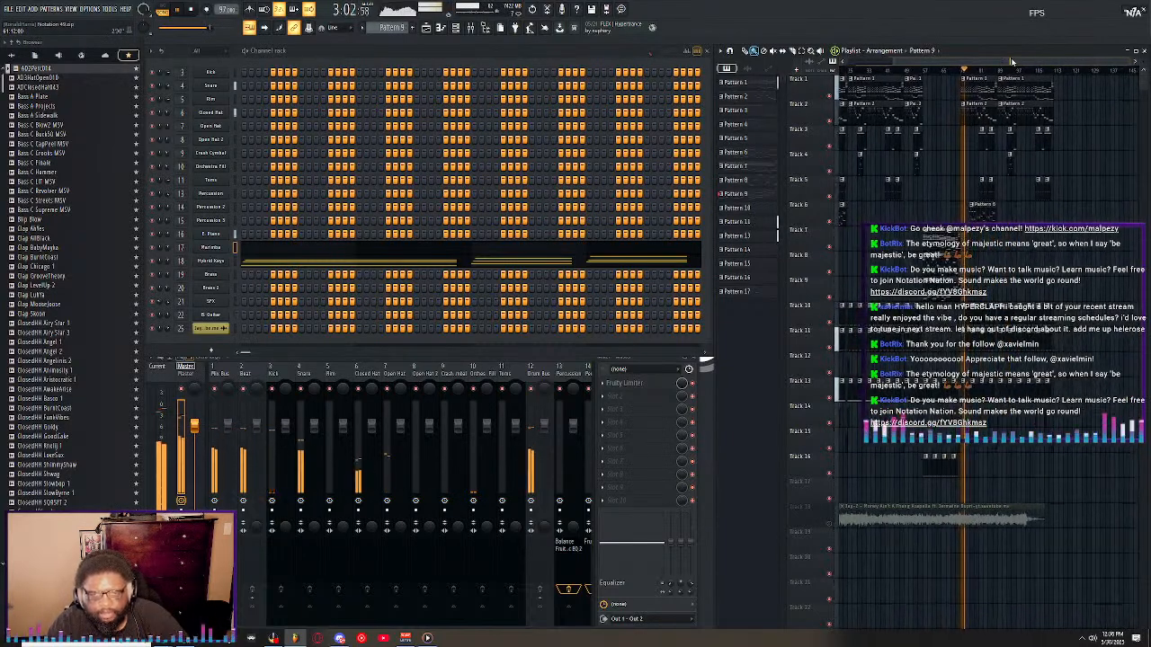
pyautogui.click(986, 209)
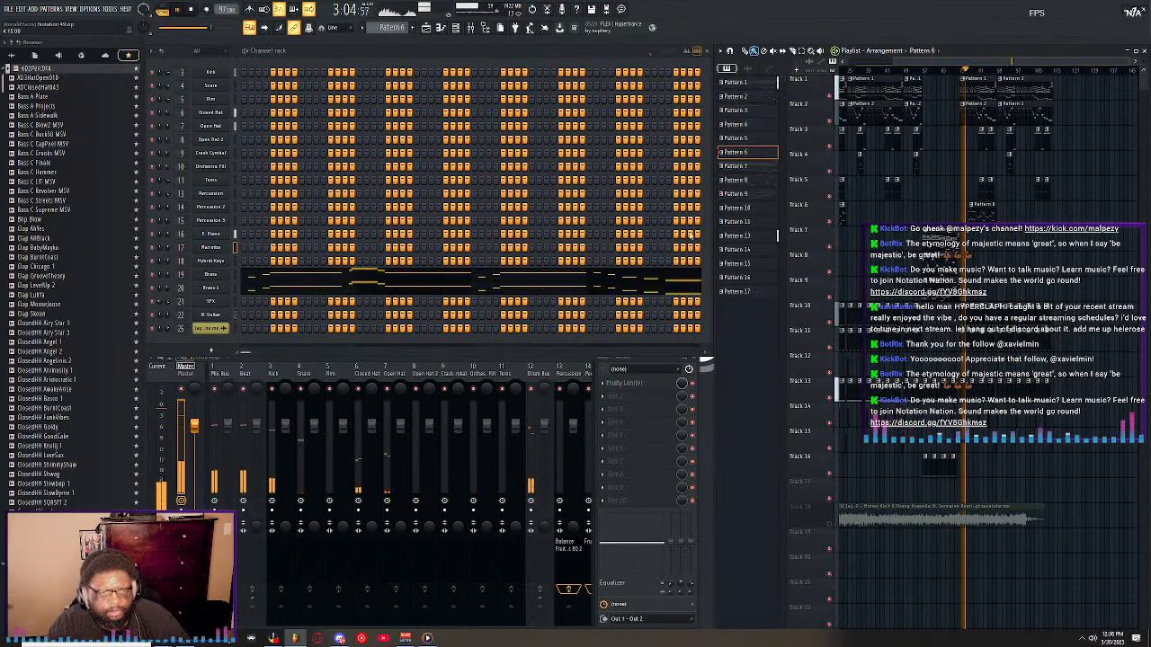
pyautogui.click(347, 288)
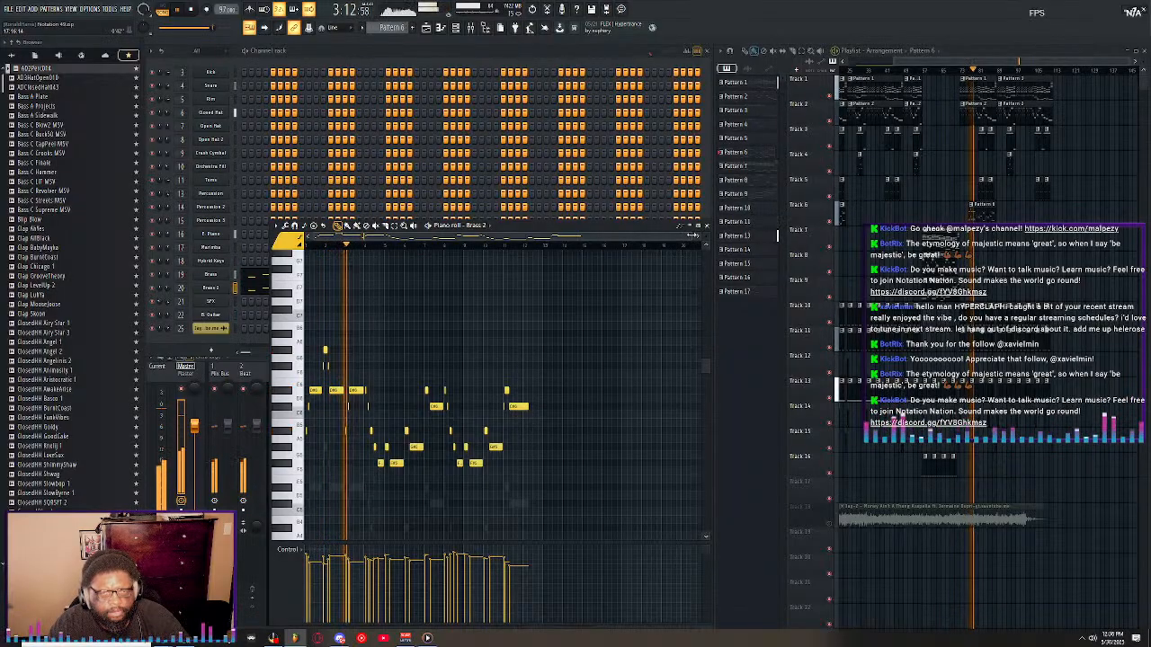
pyautogui.moveTo(691, 236); pyautogui.dragTo(531, 245)
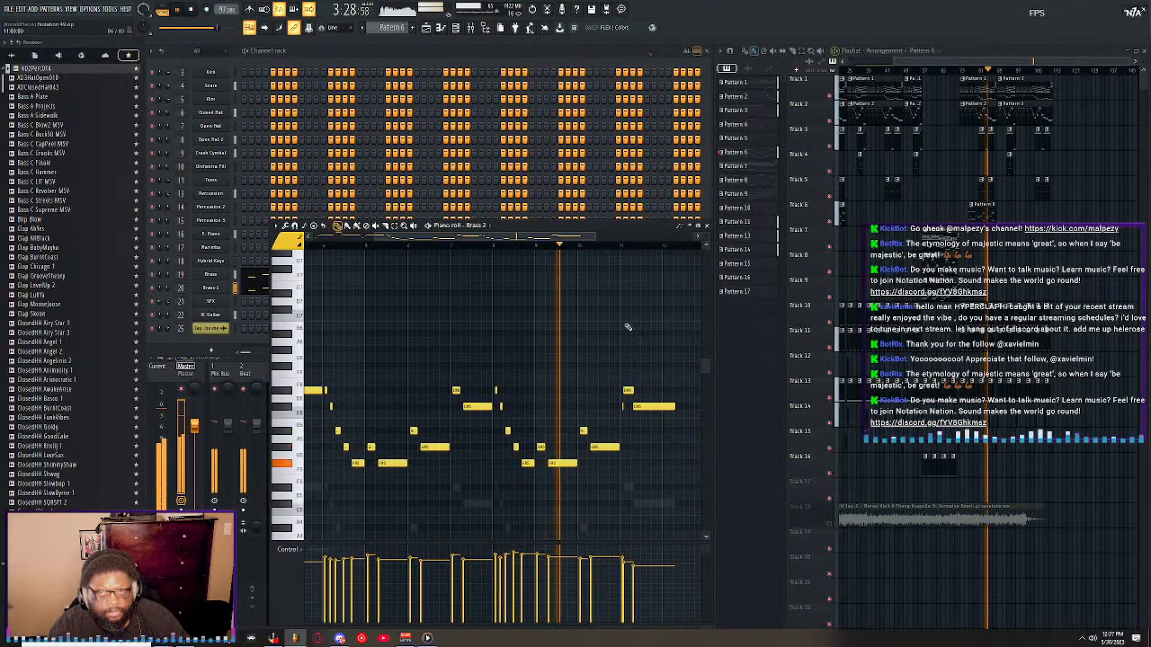
pyautogui.click(707, 228)
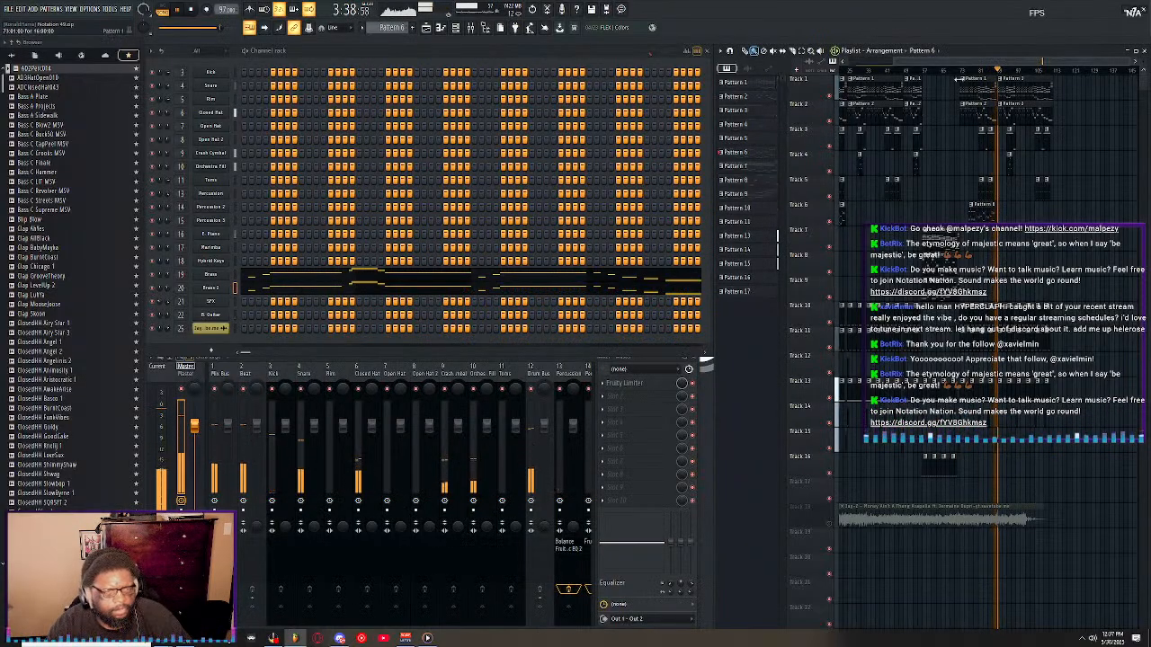
# Unmute the Jay-Z acapella on Track 18 and restart the arrangement near its beginning with the vocal included.
pyautogui.moveTo(908, 62); pyautogui.dragTo(953, 75)
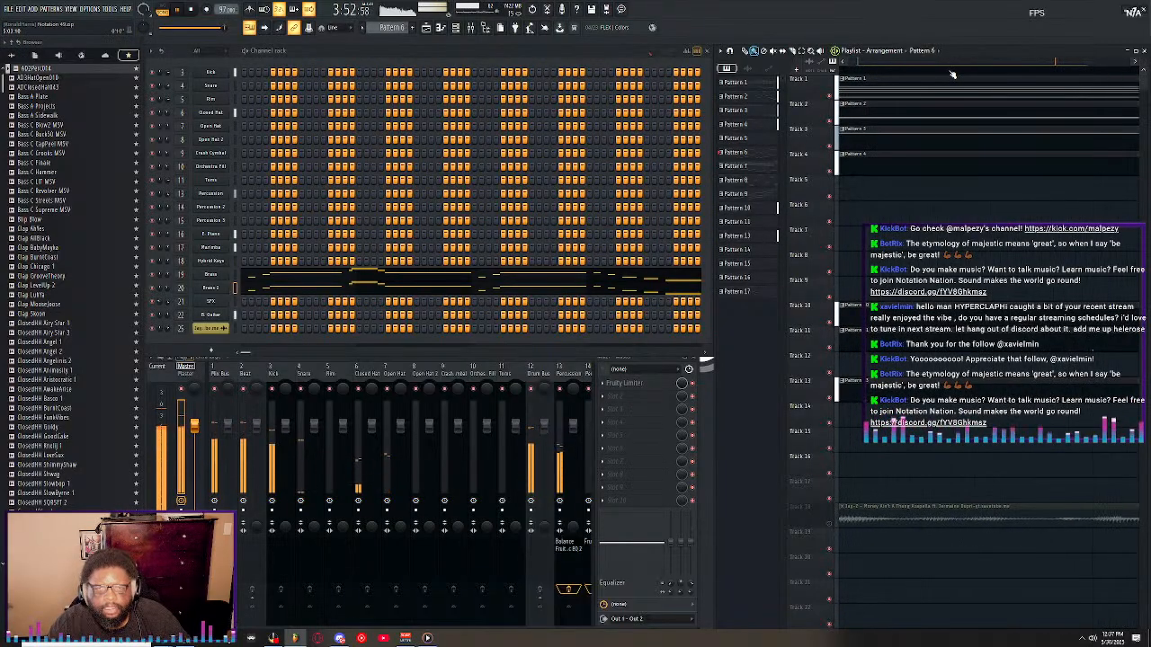
pyautogui.click(896, 511)
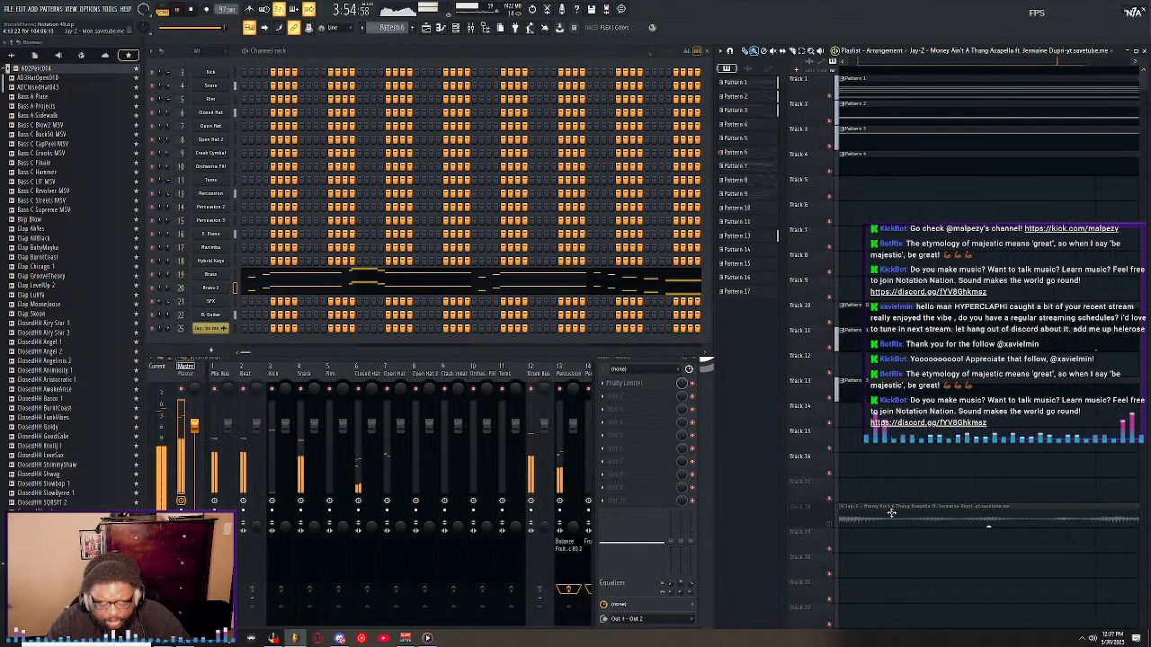
pyautogui.scroll(-5, 917, 270)
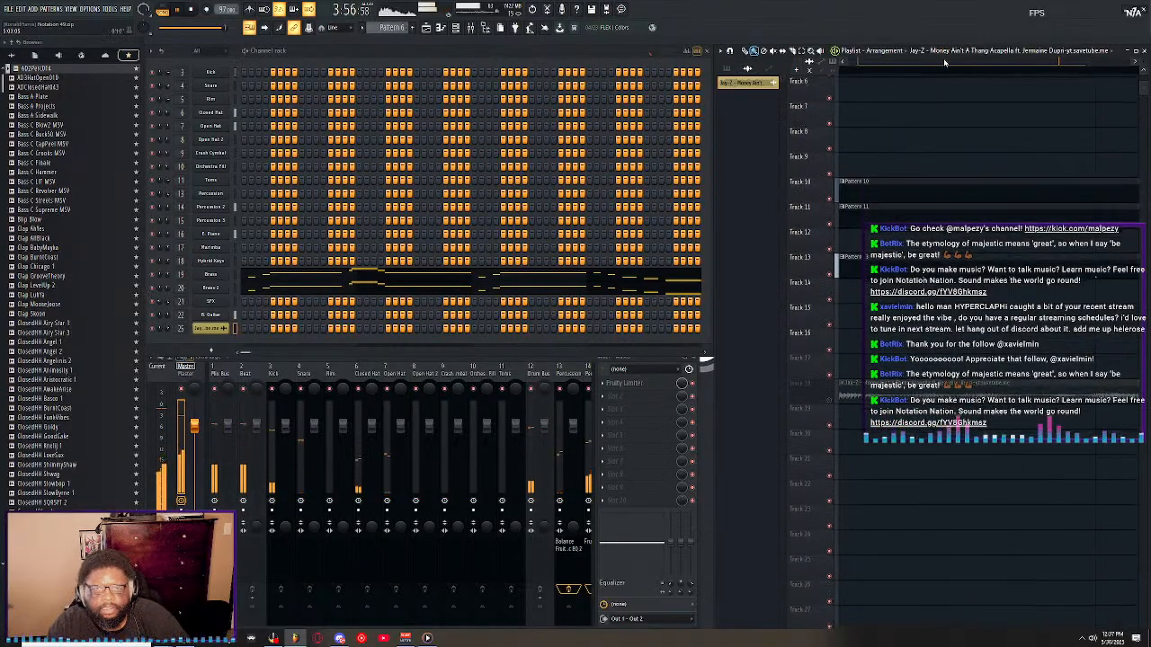
pyautogui.scroll(-4, 938, 72)
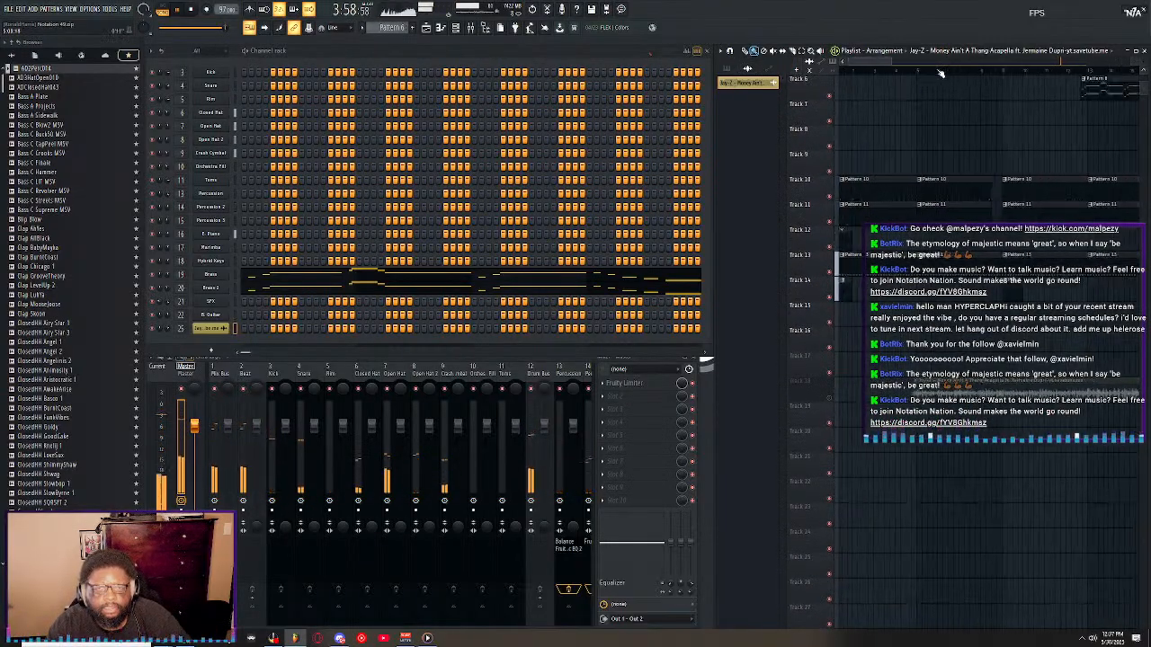
pyautogui.scroll(3, 938, 73)
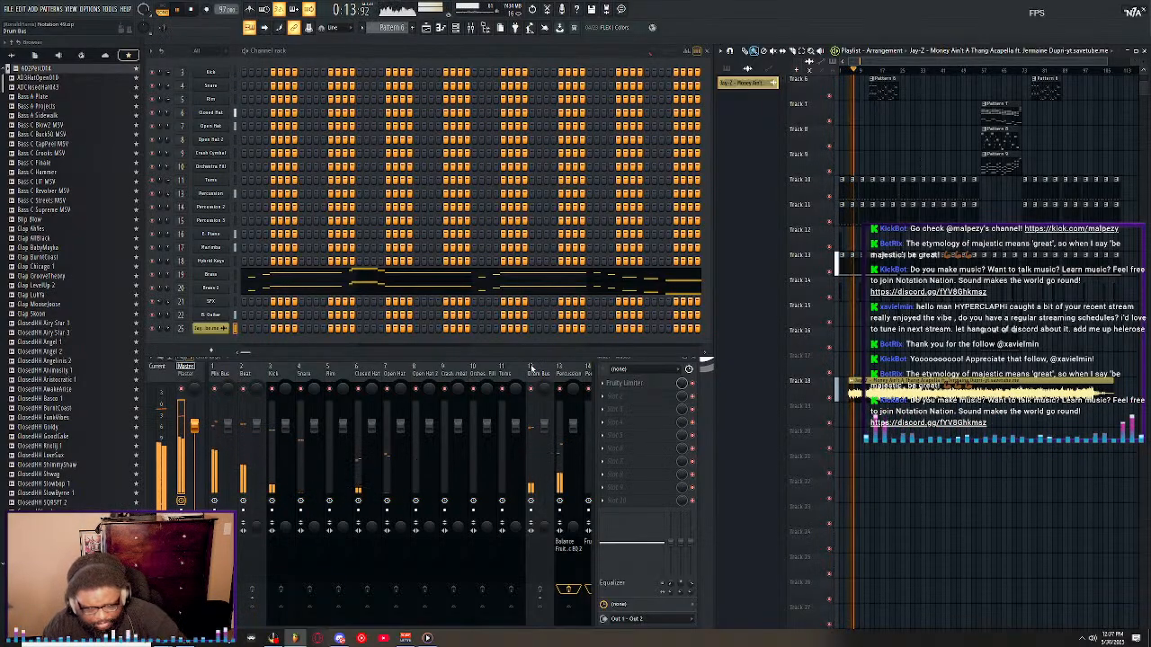
pyautogui.scroll(4, 853, 72)
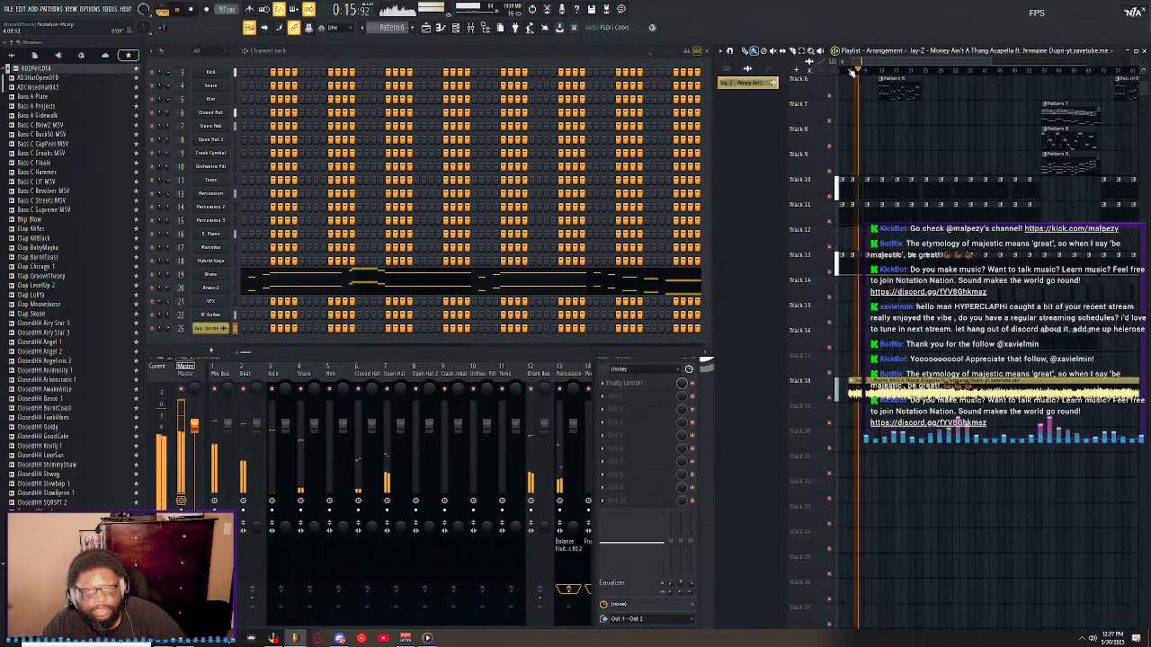
pyautogui.scroll(3, 854, 73)
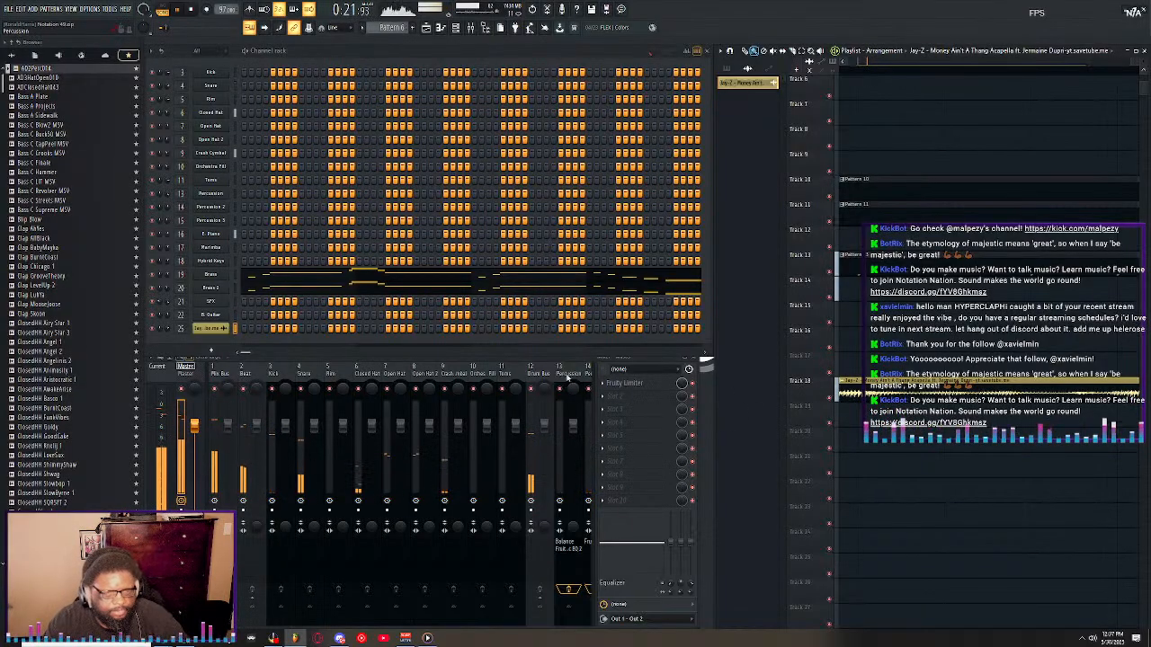
# Lower the Vocals mixer track's volume and nudge the acapella clip slightly on Track 18.
pyautogui.scroll(-6, 567, 379)
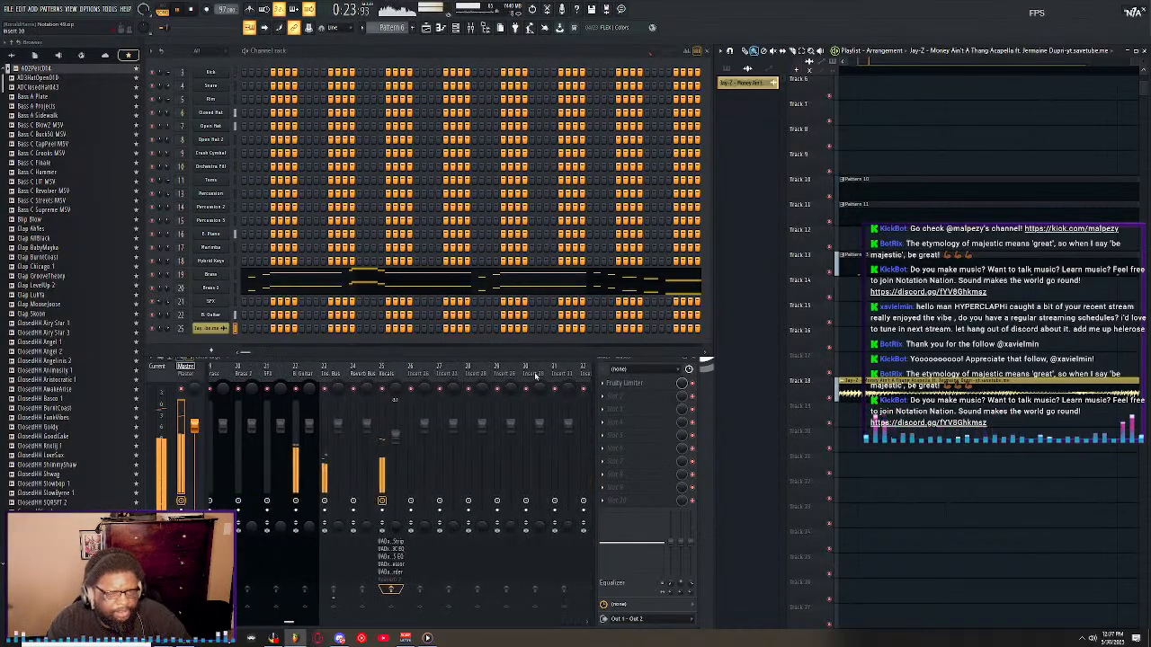
pyautogui.click(400, 436)
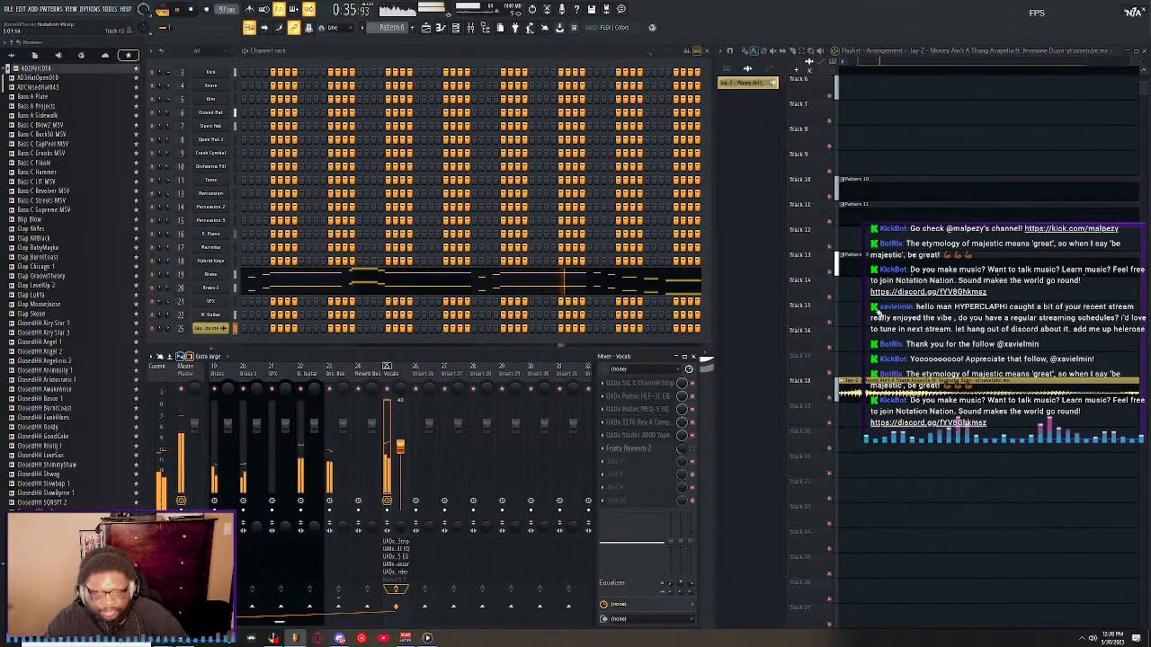
pyautogui.moveTo(896, 386); pyautogui.dragTo(900, 386)
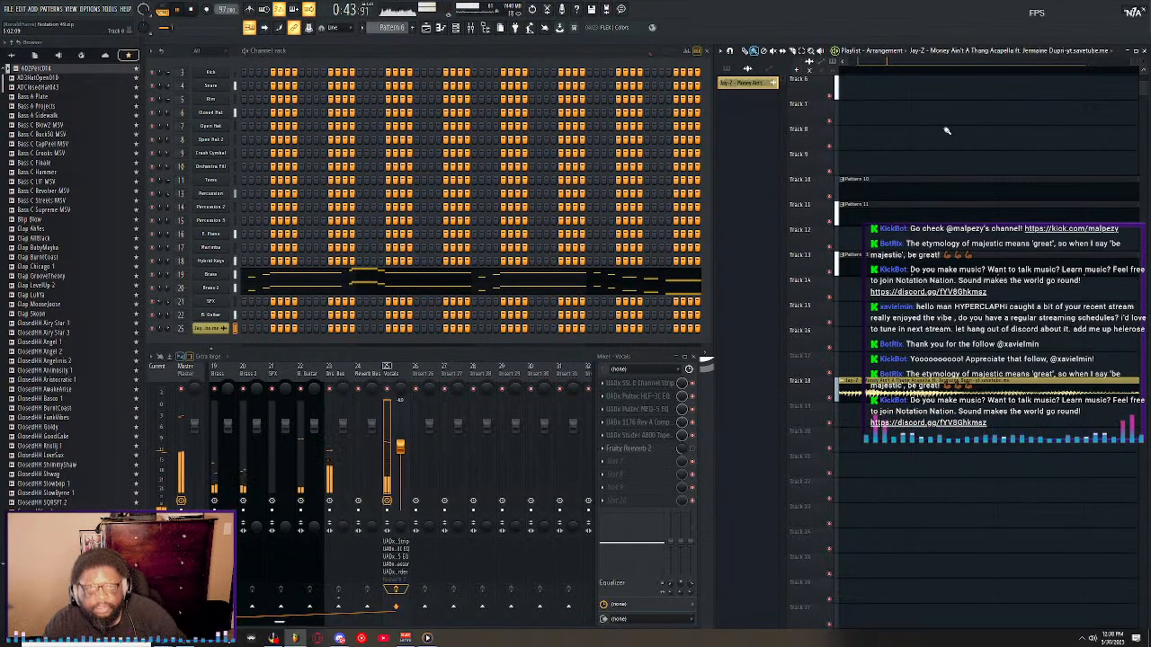
# Play the arrangement with the acapella while checking the drum, instrument and Vocals levels in the mixer, and stop playback.
pyautogui.scroll(-5, 917, 76)
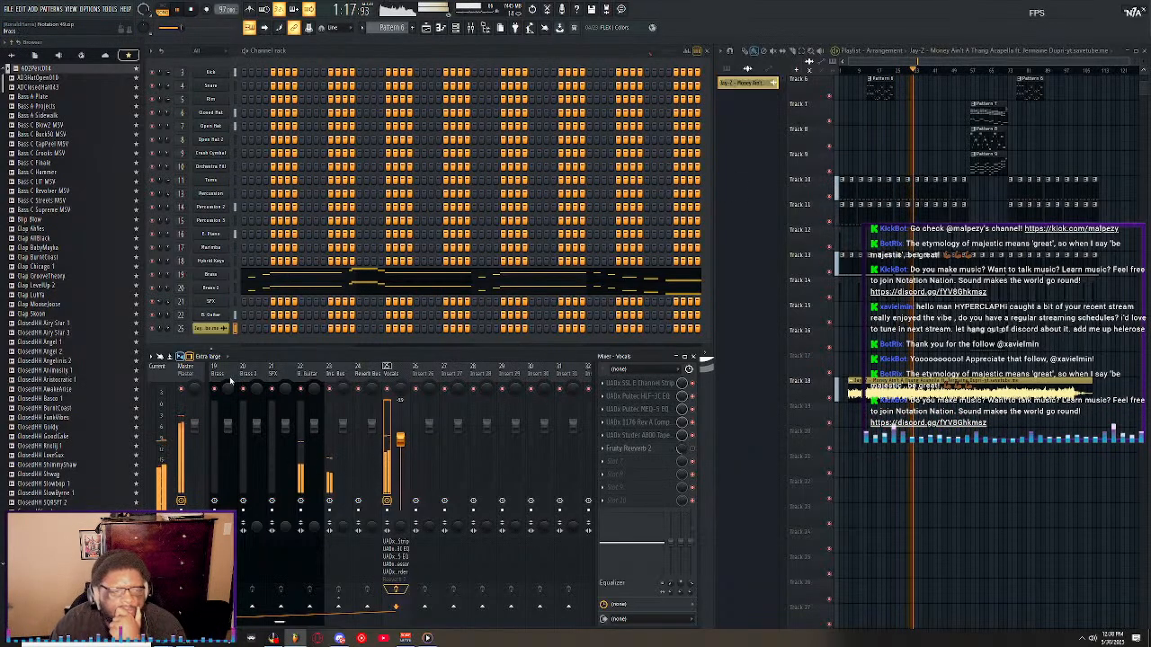
pyautogui.scroll(10, 230, 382)
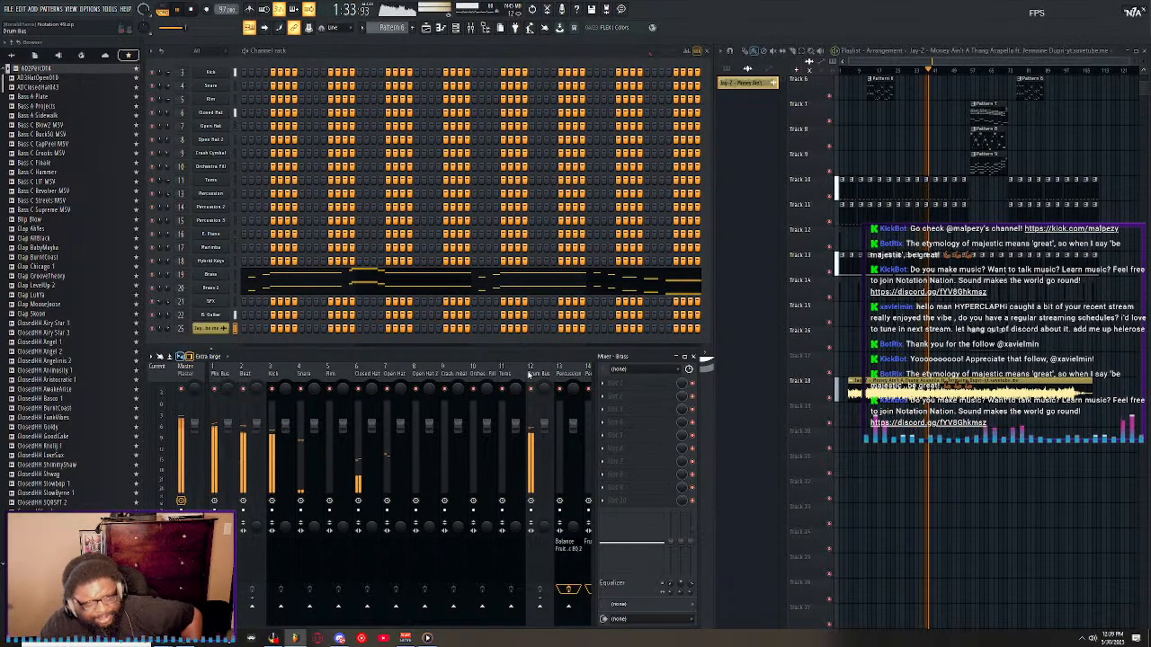
pyautogui.scroll(-6, 539, 391)
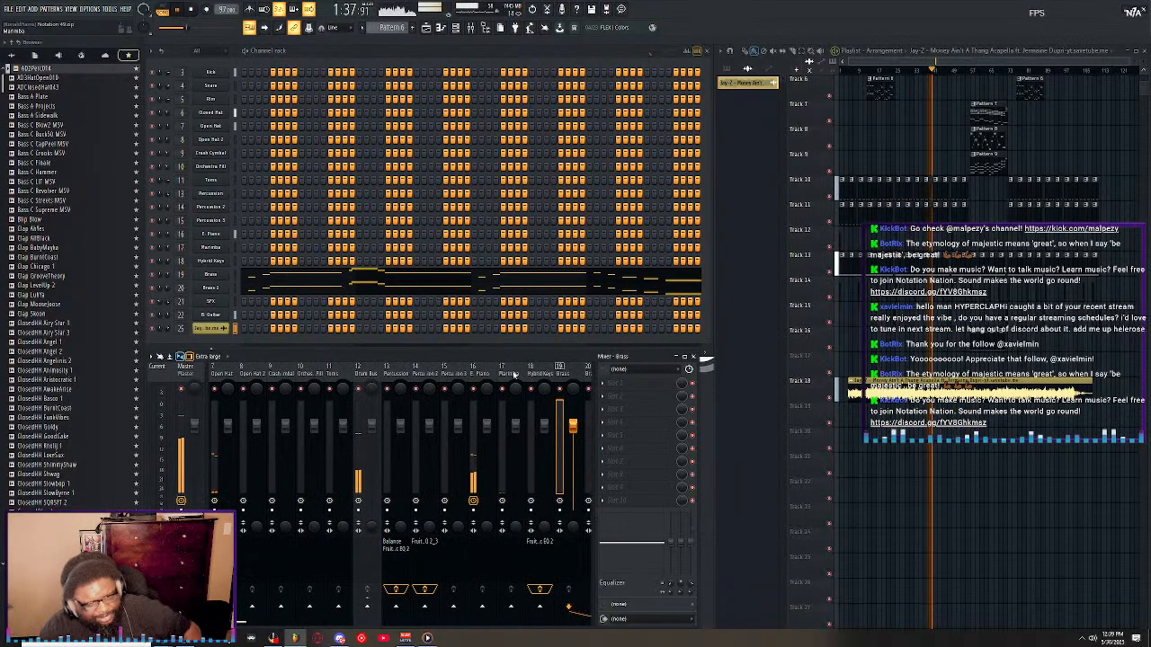
pyautogui.scroll(-6, 513, 372)
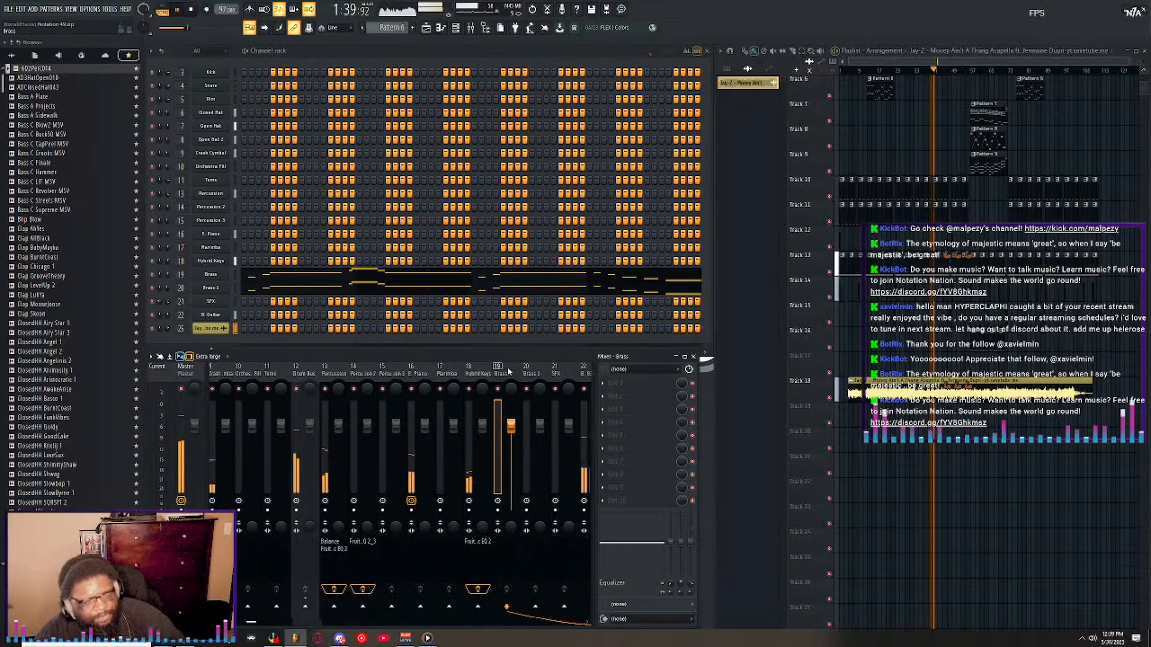
pyautogui.scroll(-3, 509, 371)
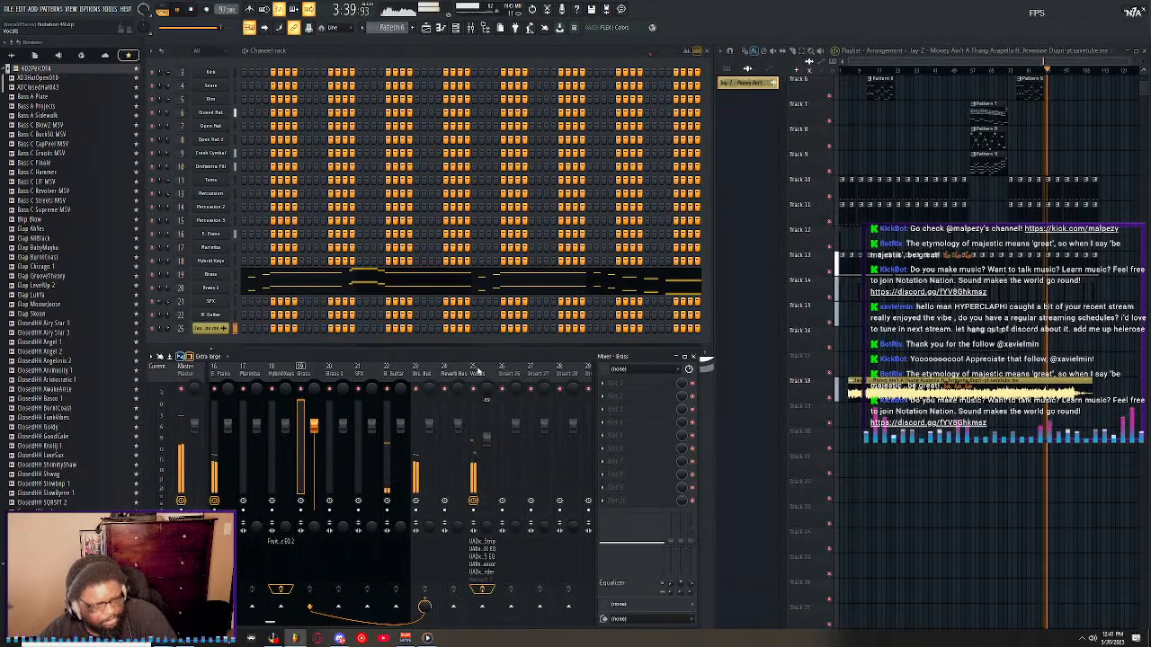
pyautogui.press('space')
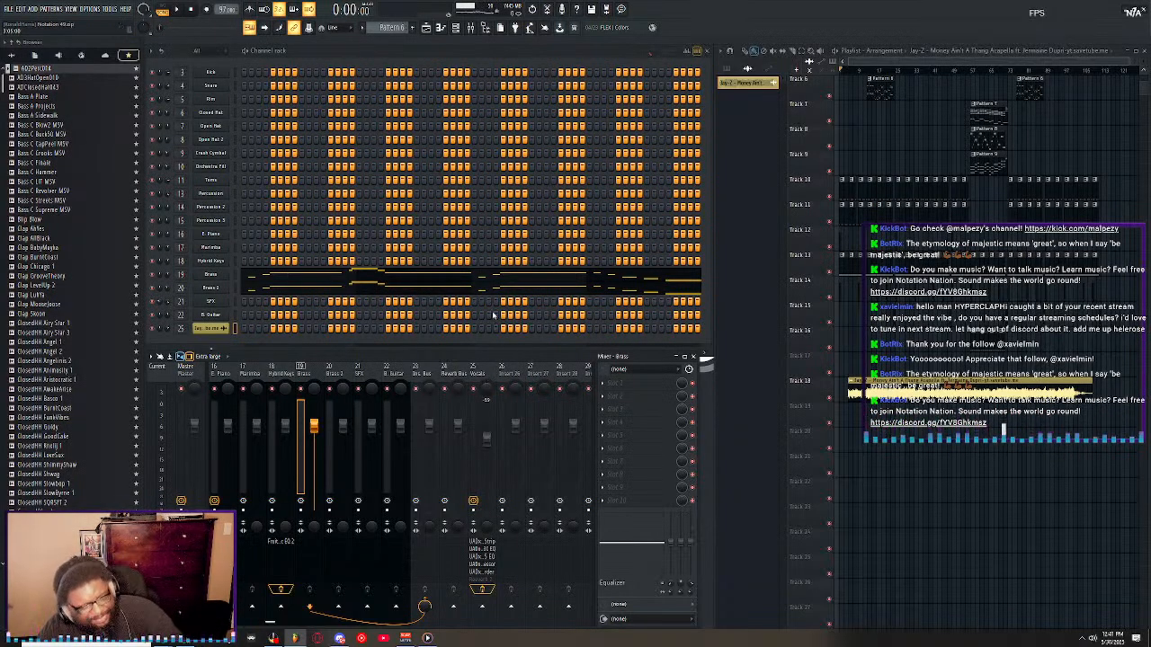
# Restart the song from the beginning and mute the acapella on Track 18.
pyautogui.press('space')
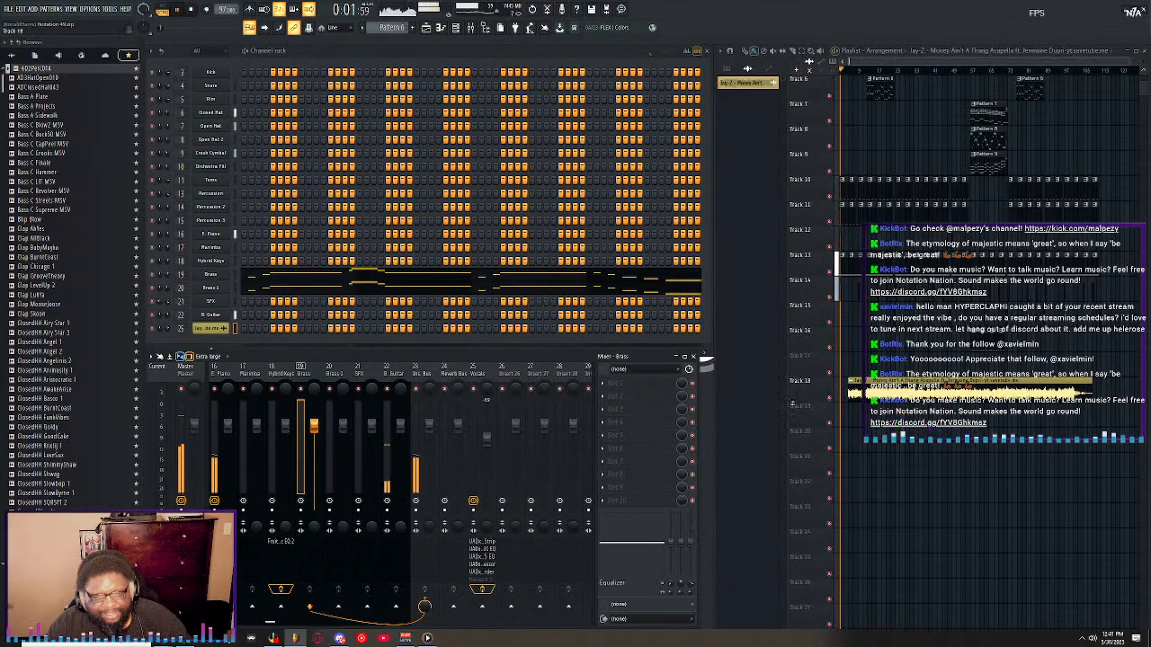
pyautogui.click(830, 399)
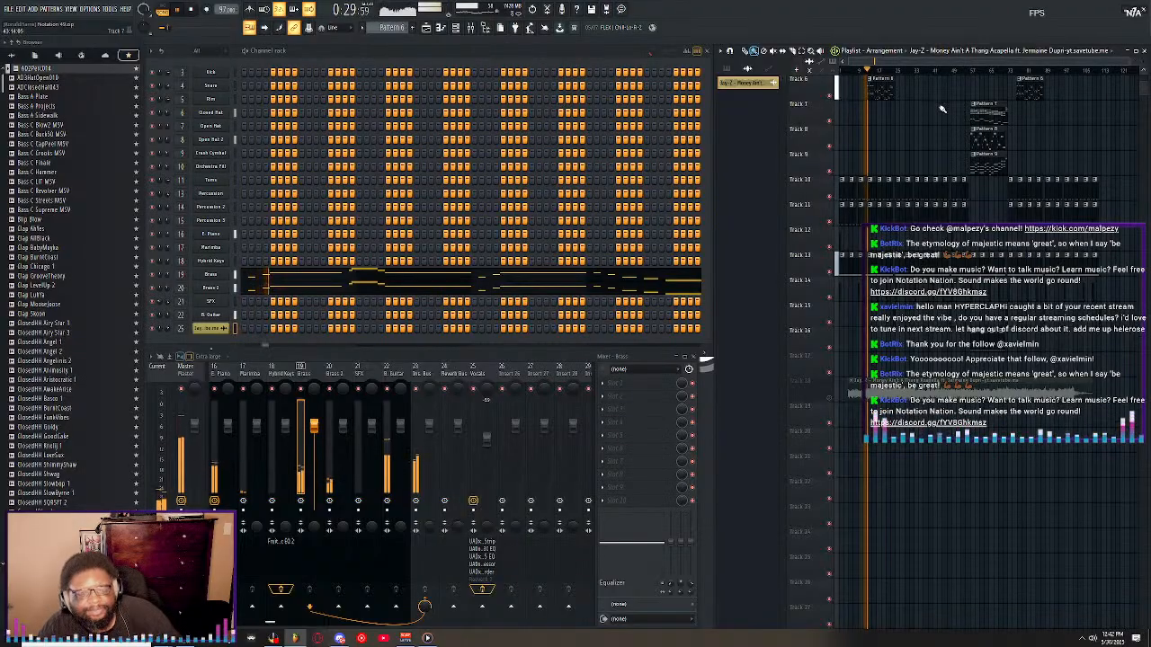
pyautogui.scroll(5, 899, 76)
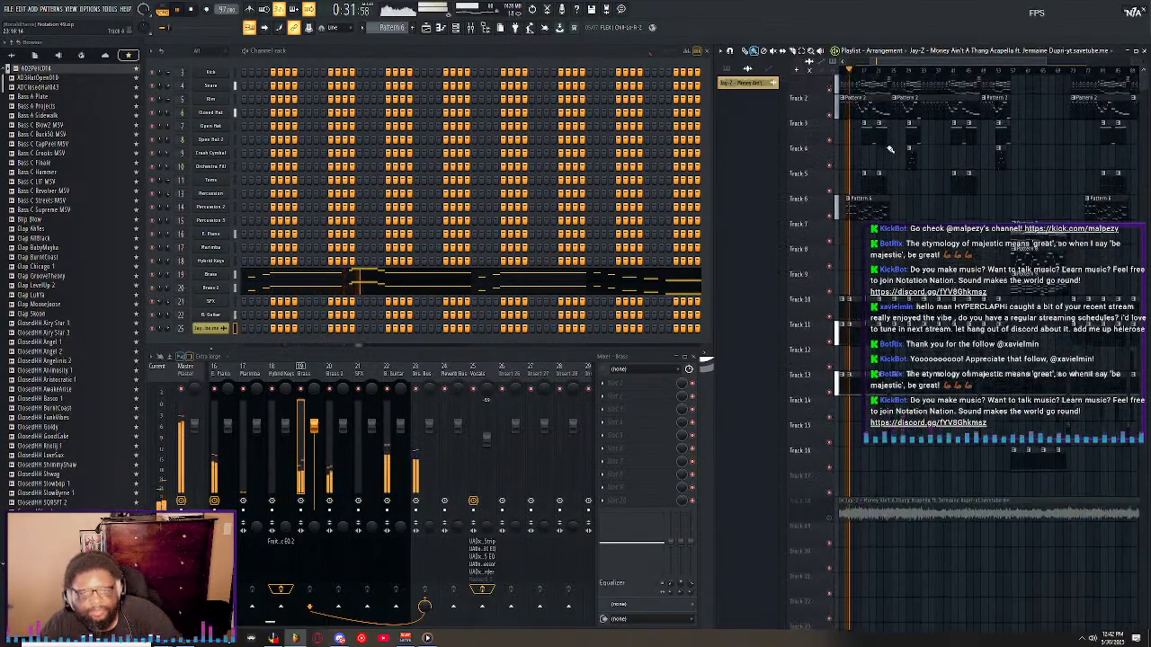
pyautogui.hscroll(-3, 885, 71)
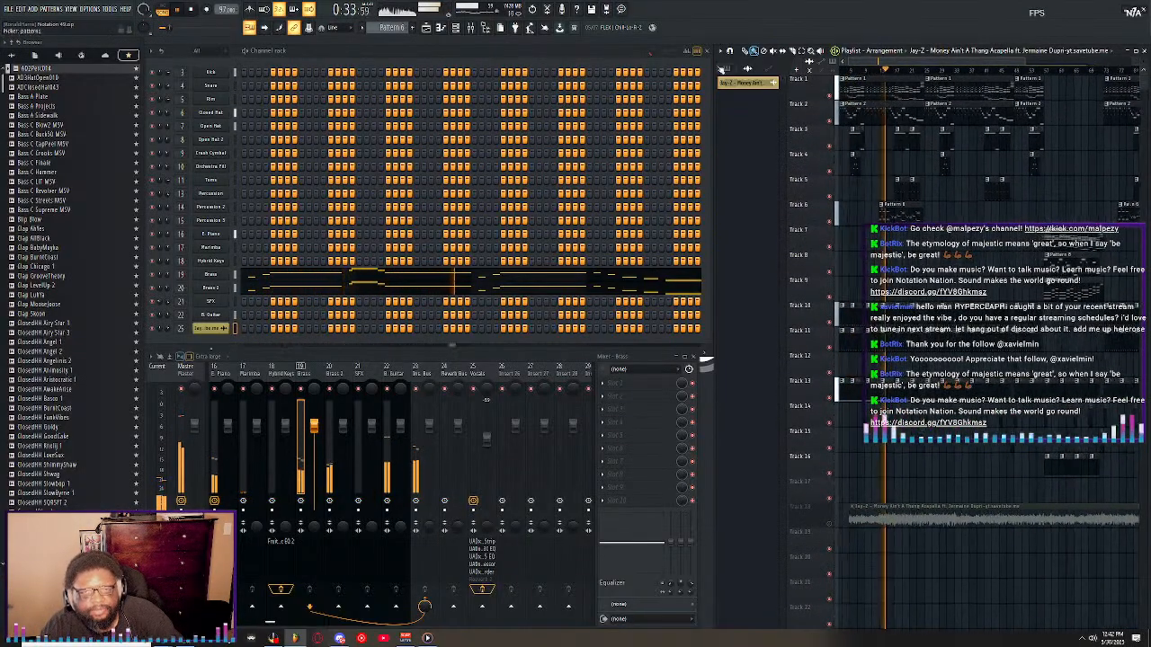
# Open the AugmentedReality 91 project from the Notation (2024) folder in place of Notation 49.
pyautogui.scroll(4, 903, 76)
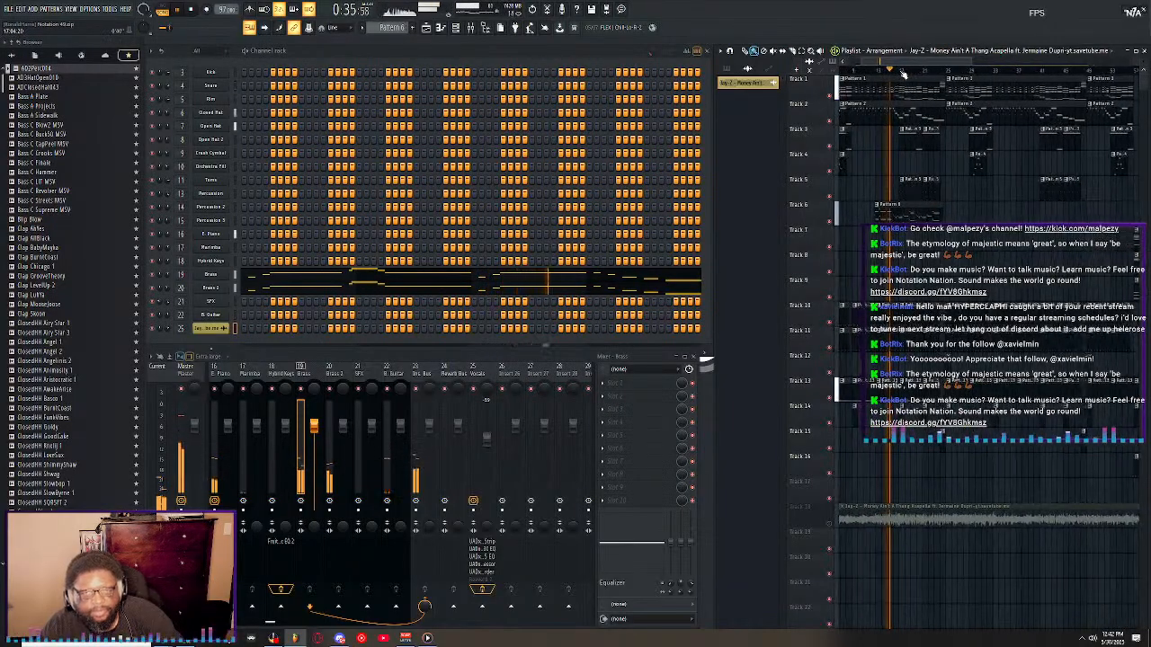
pyautogui.click(15, 8)
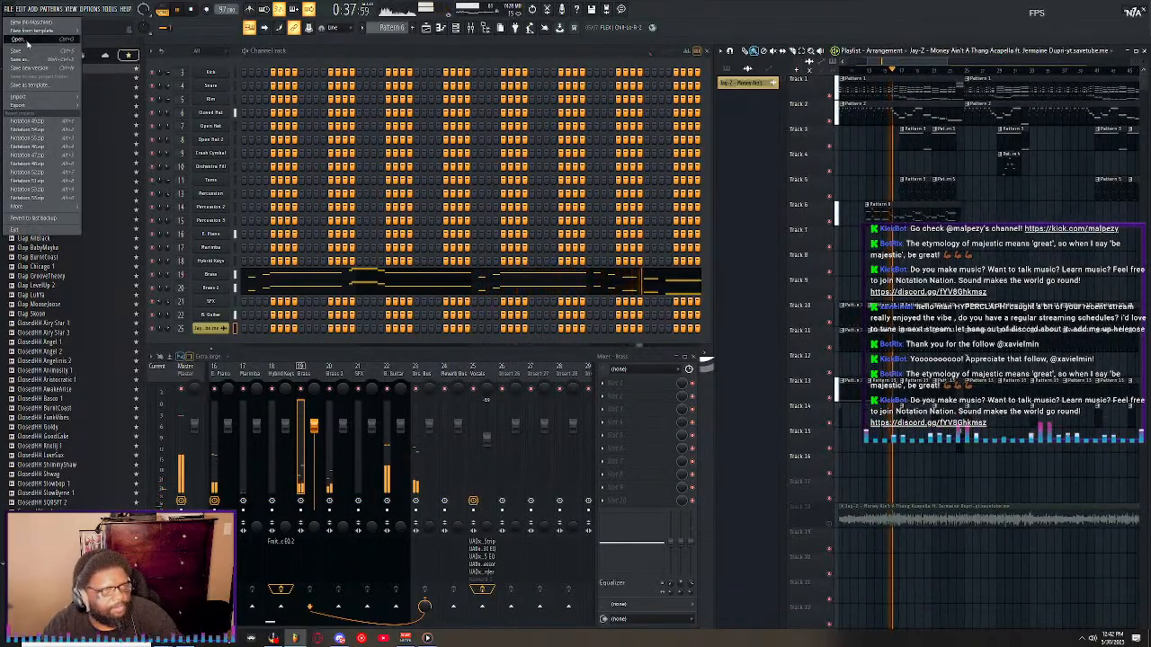
pyautogui.click(27, 40)
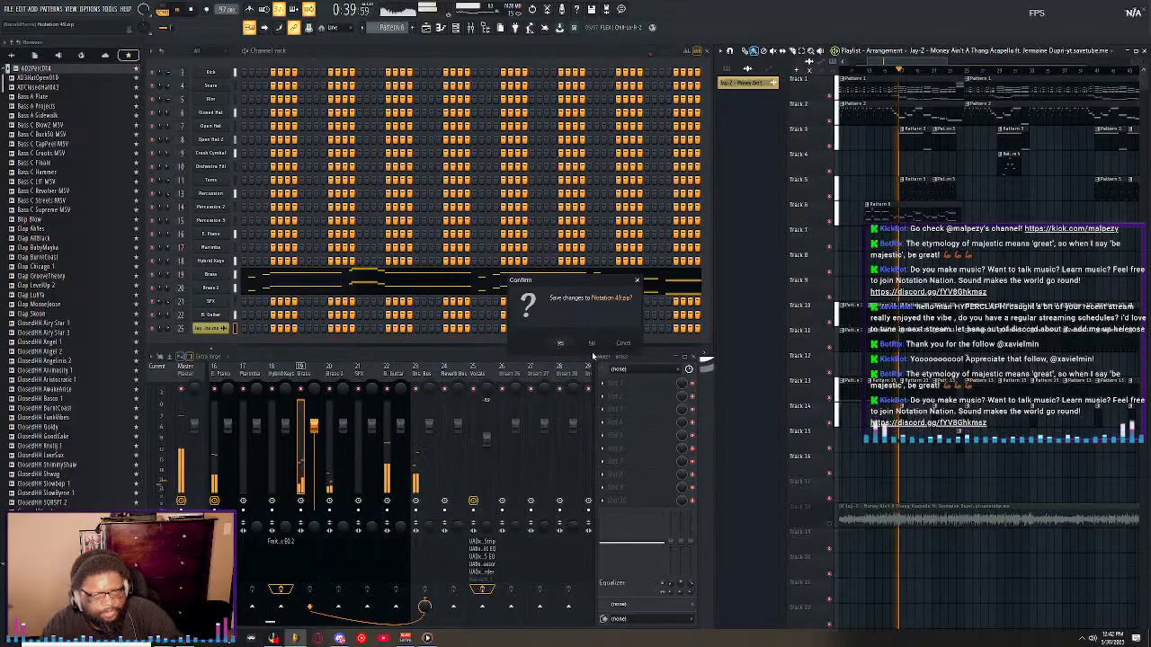
pyautogui.click(626, 344)
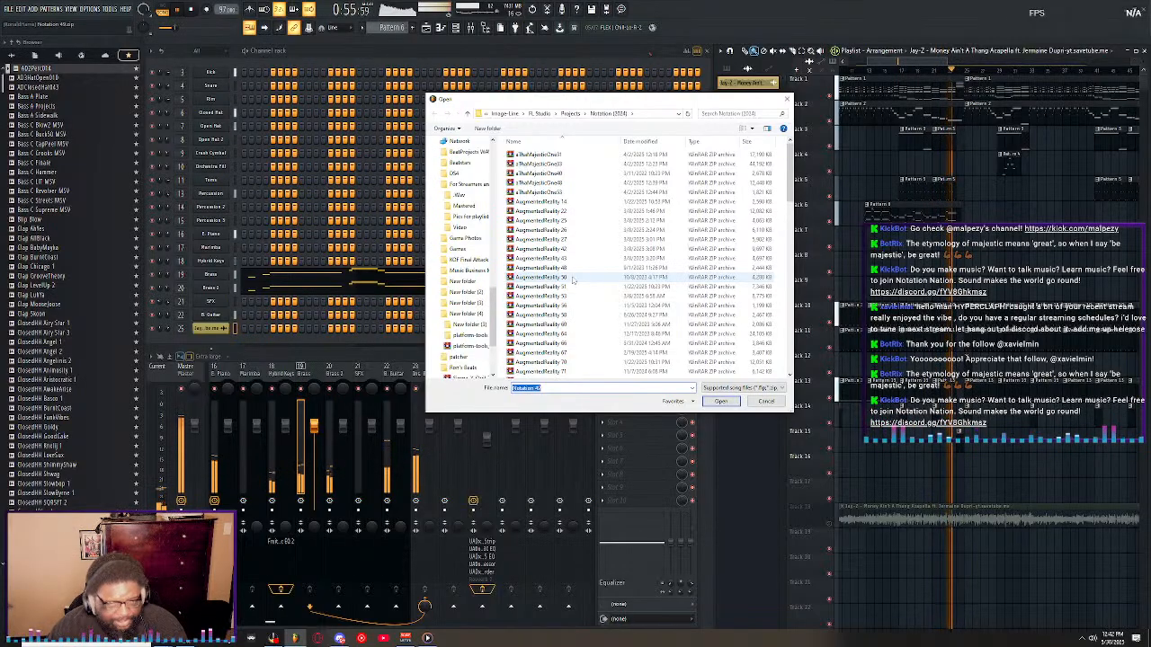
pyautogui.scroll(-3, 572, 280)
pyautogui.scroll(-4, 572, 280)
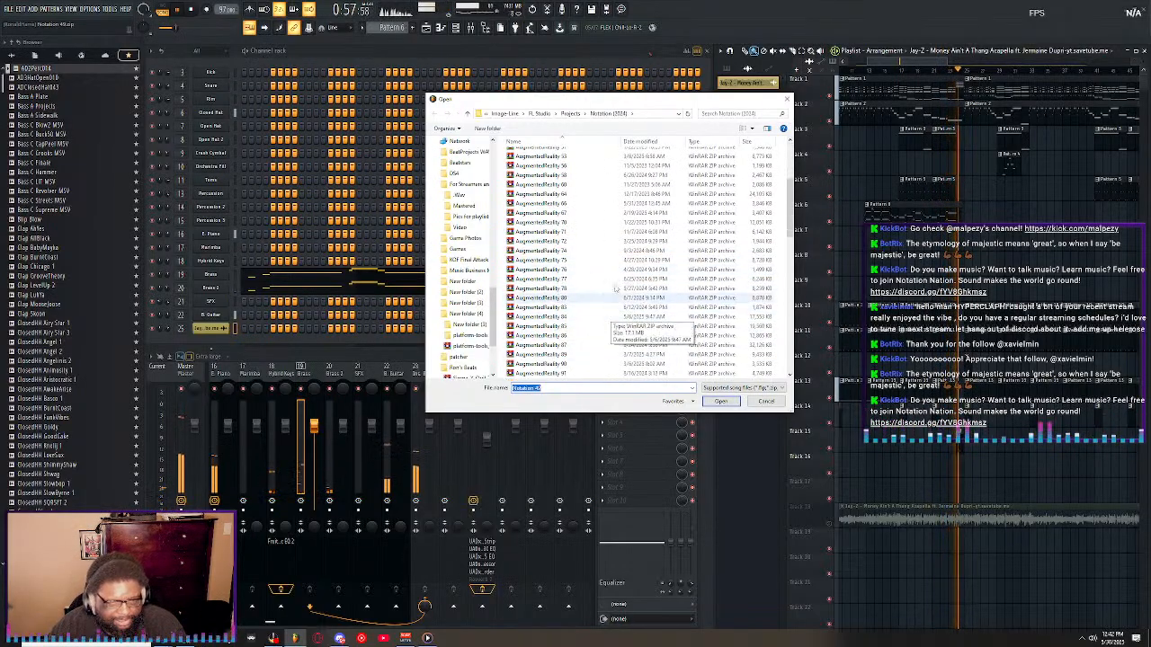
pyautogui.scroll(6, 575, 315)
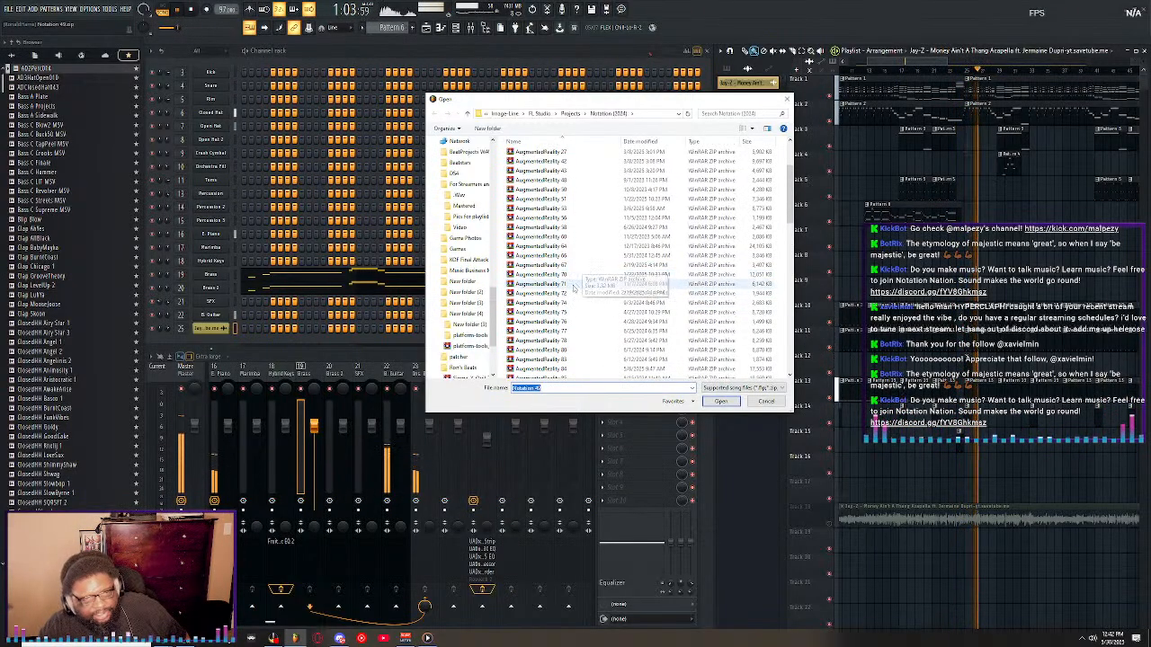
pyautogui.scroll(-3, 580, 310)
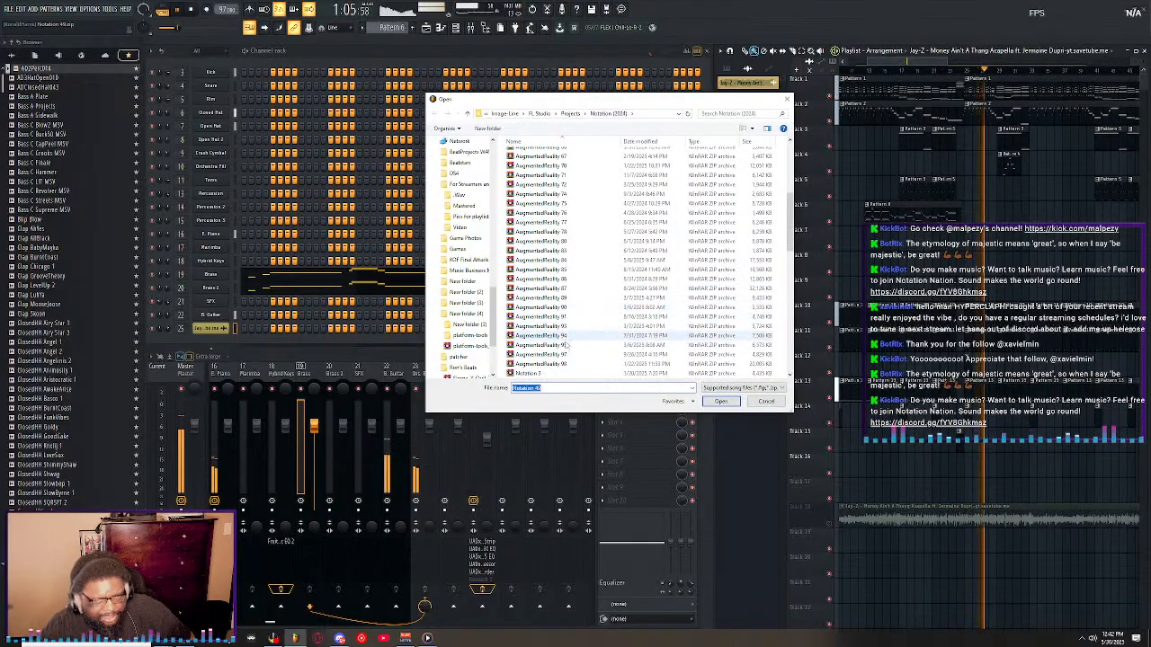
pyautogui.scroll(-1, 573, 342)
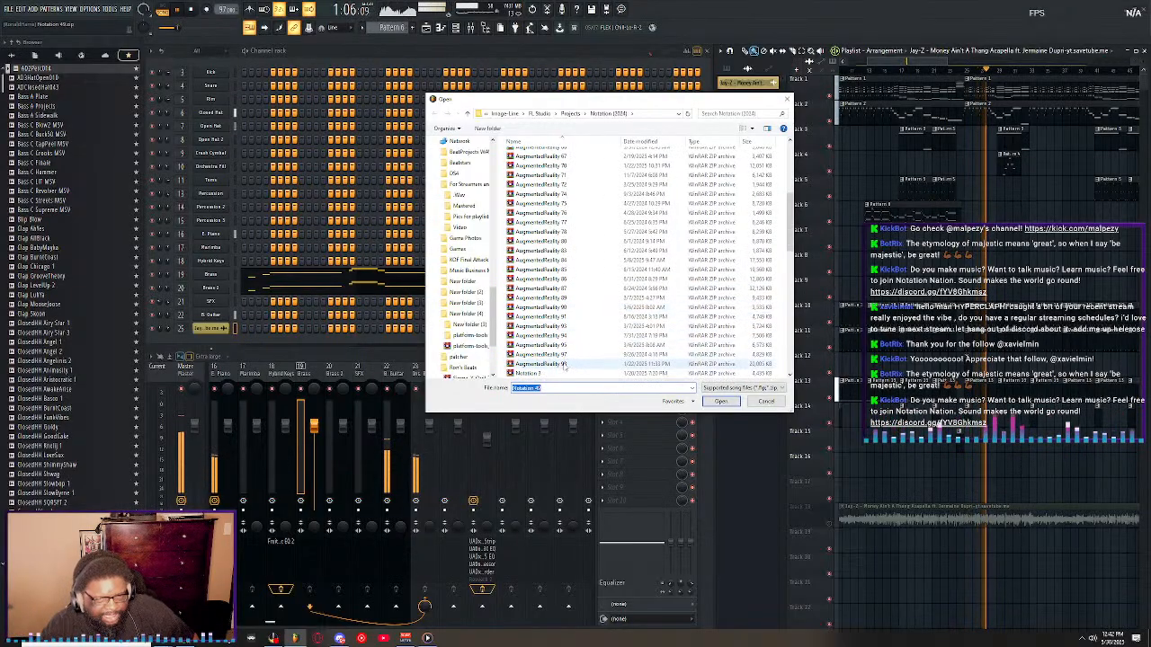
pyautogui.doubleClick(571, 318)
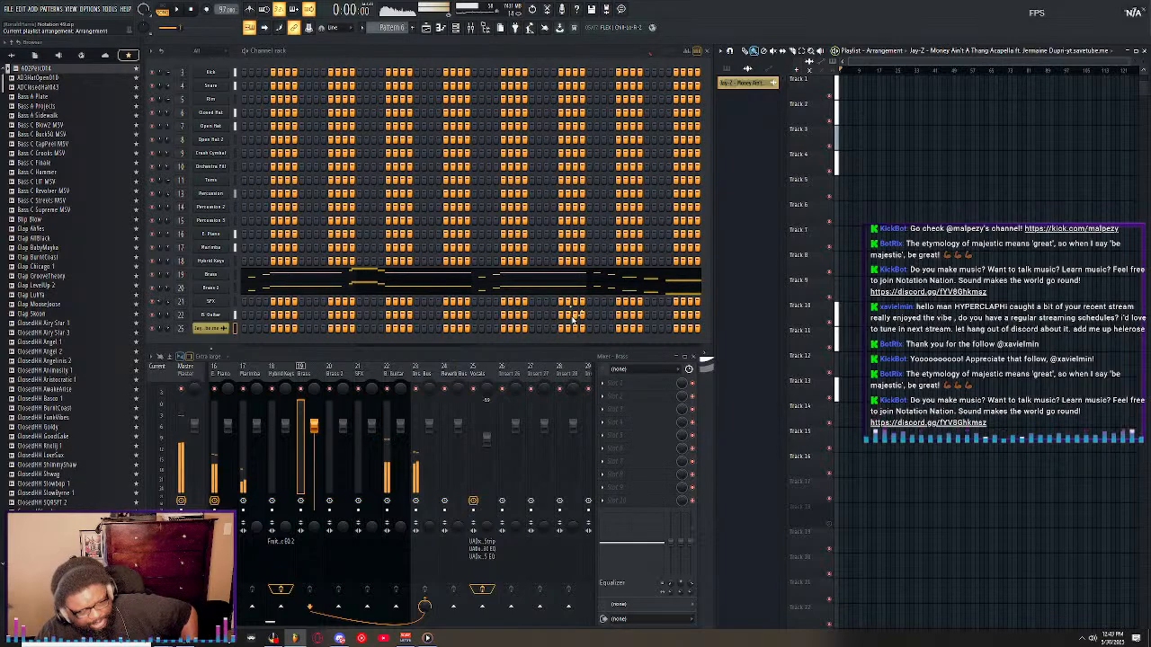
pyautogui.hotkey('ctrl', 'n')
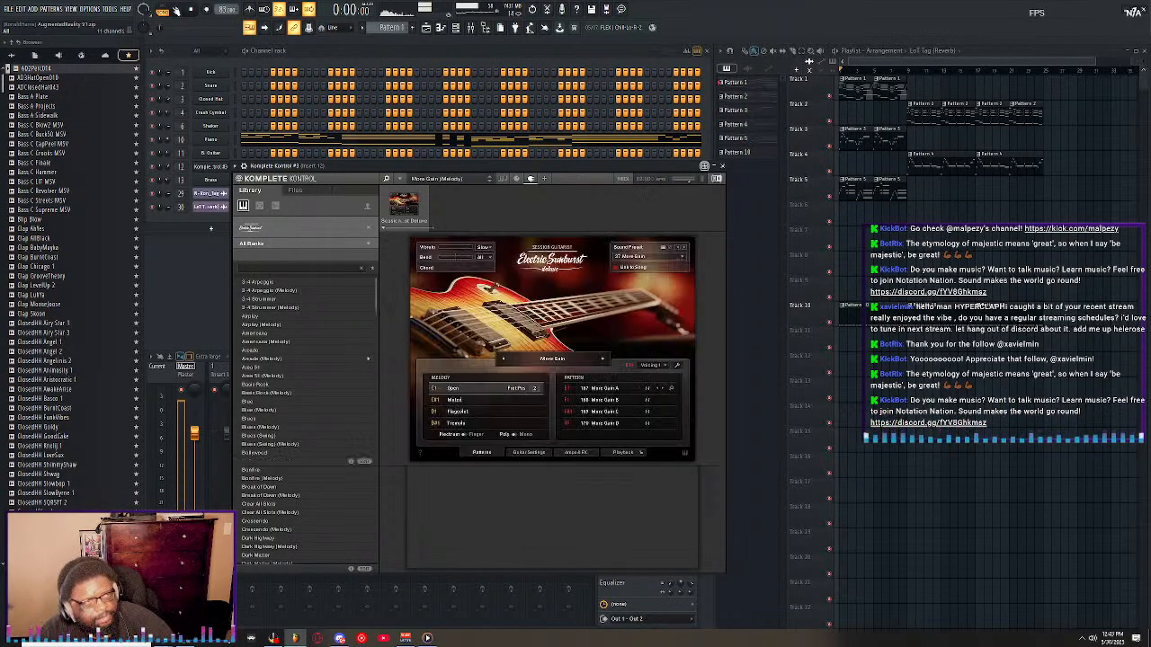
# Play the AugmentedReality 91 arrangement from the start and raise the project tempo while it plays.
pyautogui.click(177, 10)
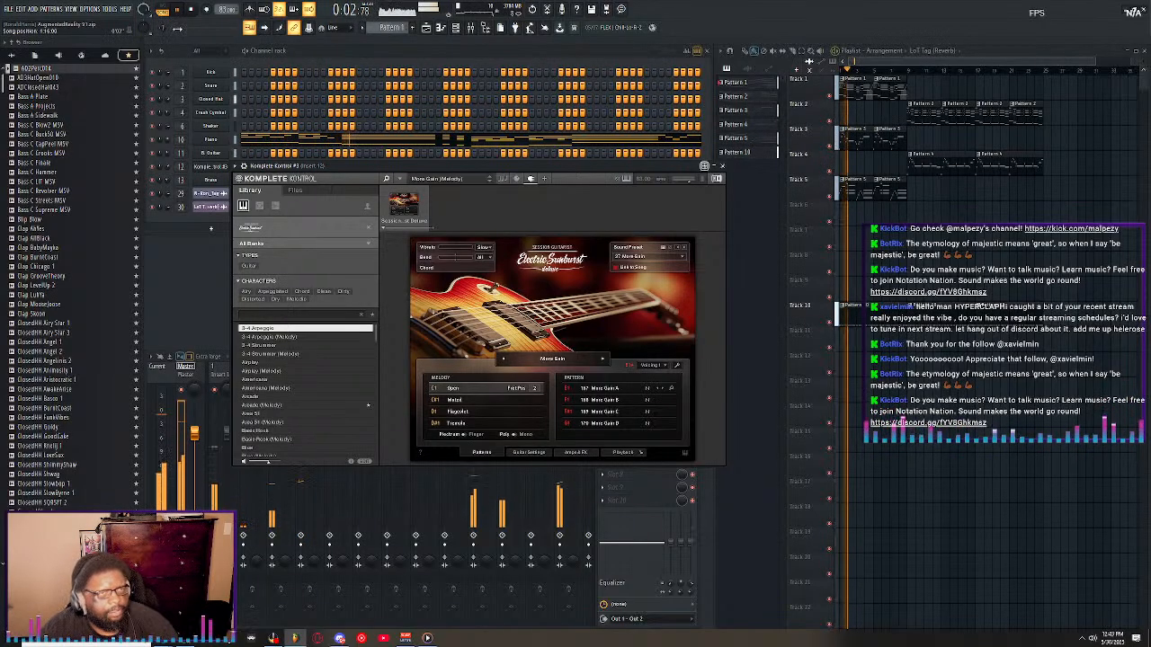
pyautogui.scroll(1, 226, 10)
pyautogui.scroll(1, 227, 10)
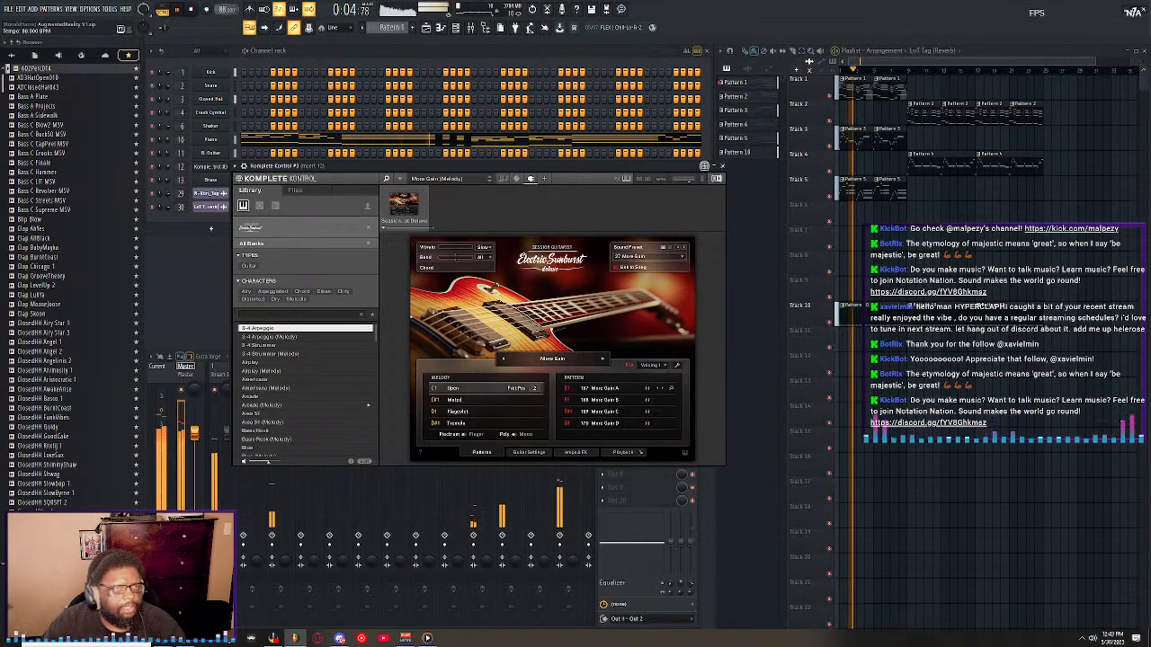
pyautogui.scroll(1, 226, 9)
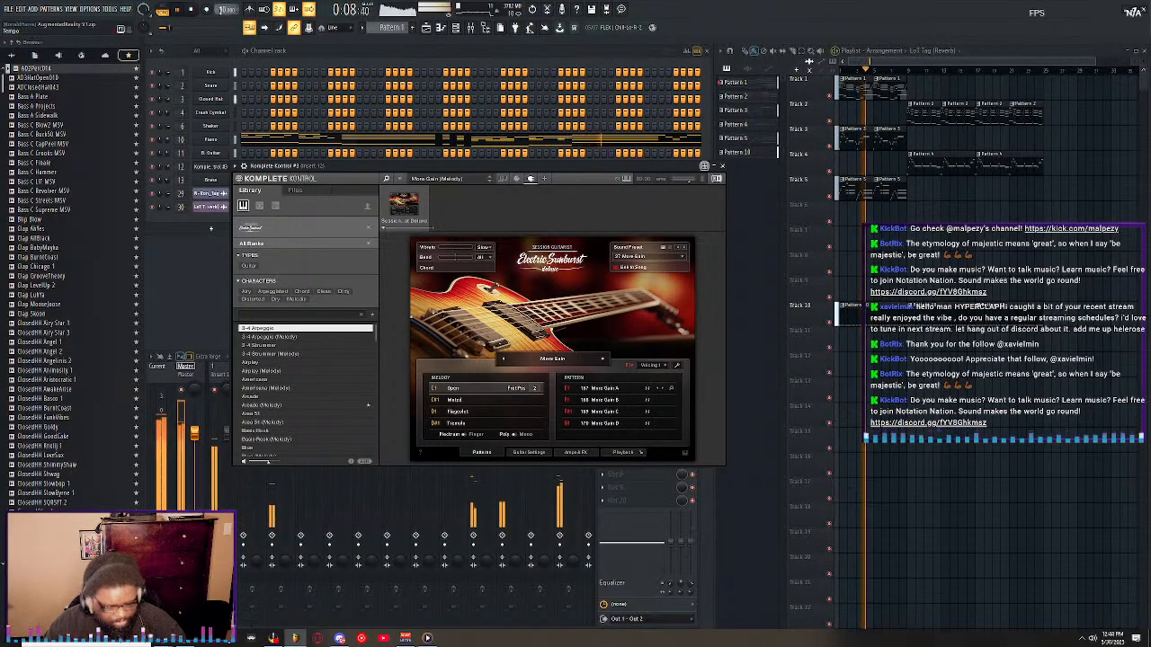
# Open the AugmentedReality 51 project from the Notation (2024) folder and dismiss the plugin loading report.
pyautogui.click(9, 8)
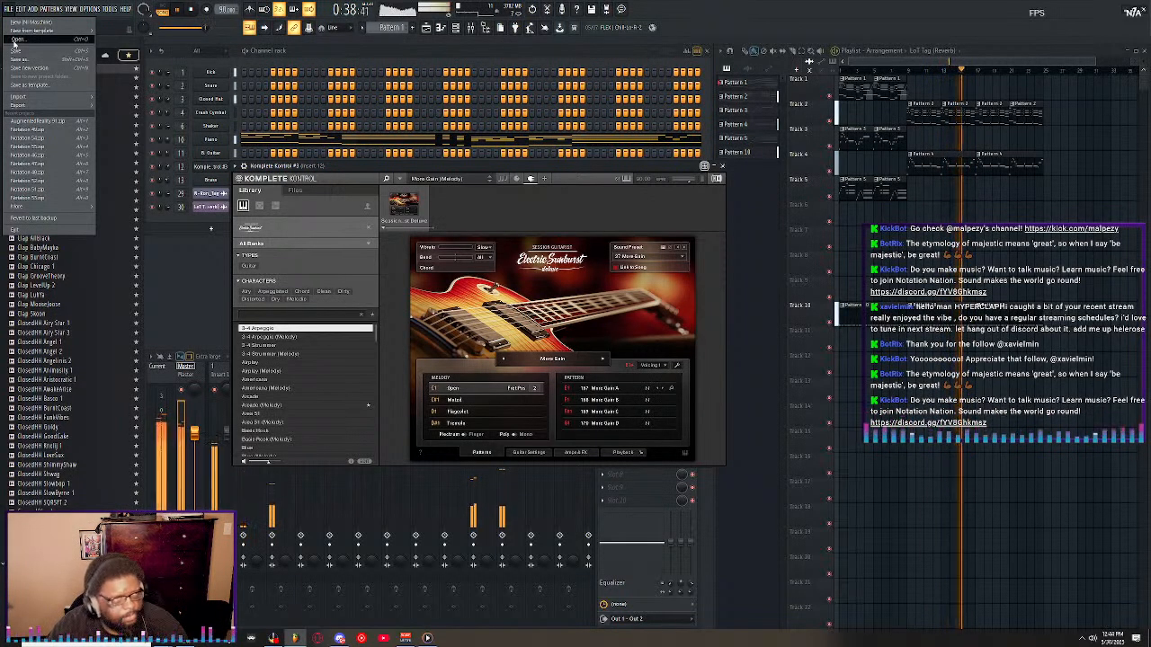
pyautogui.click(14, 42)
pyautogui.click(570, 345)
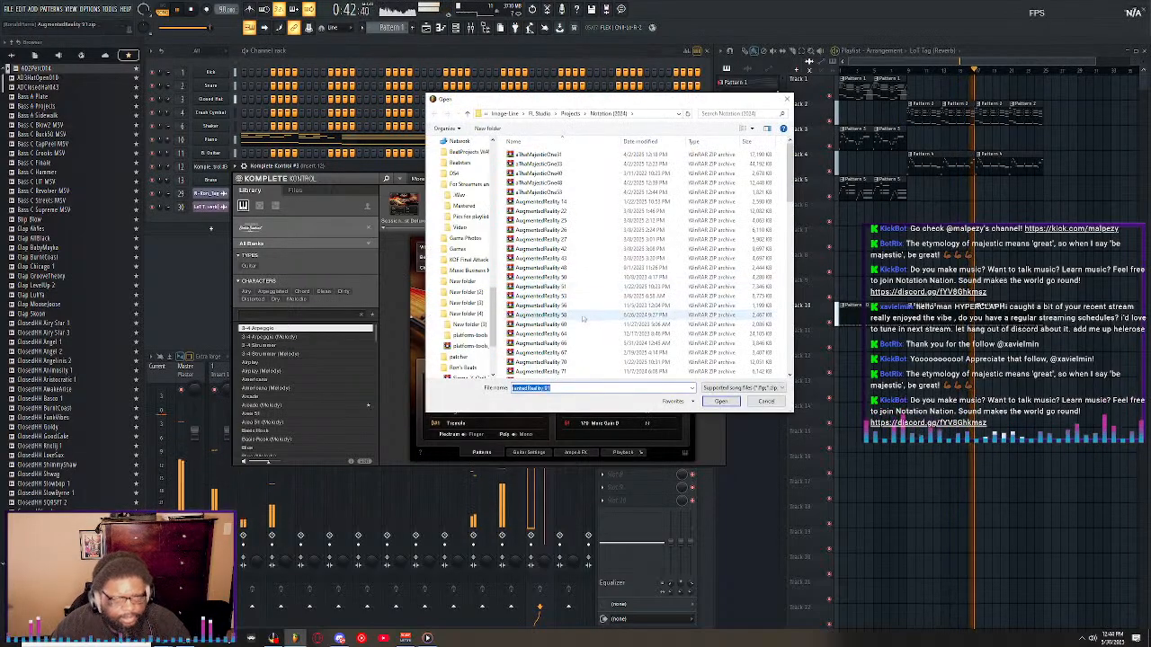
pyautogui.doubleClick(543, 288)
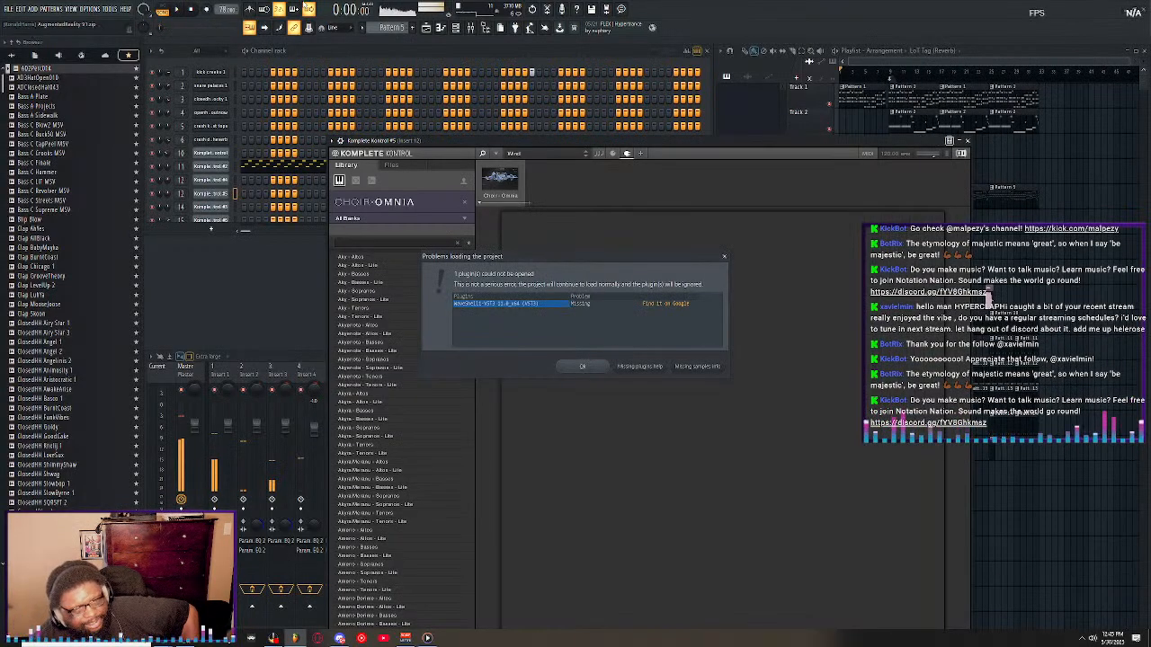
pyautogui.click(584, 367)
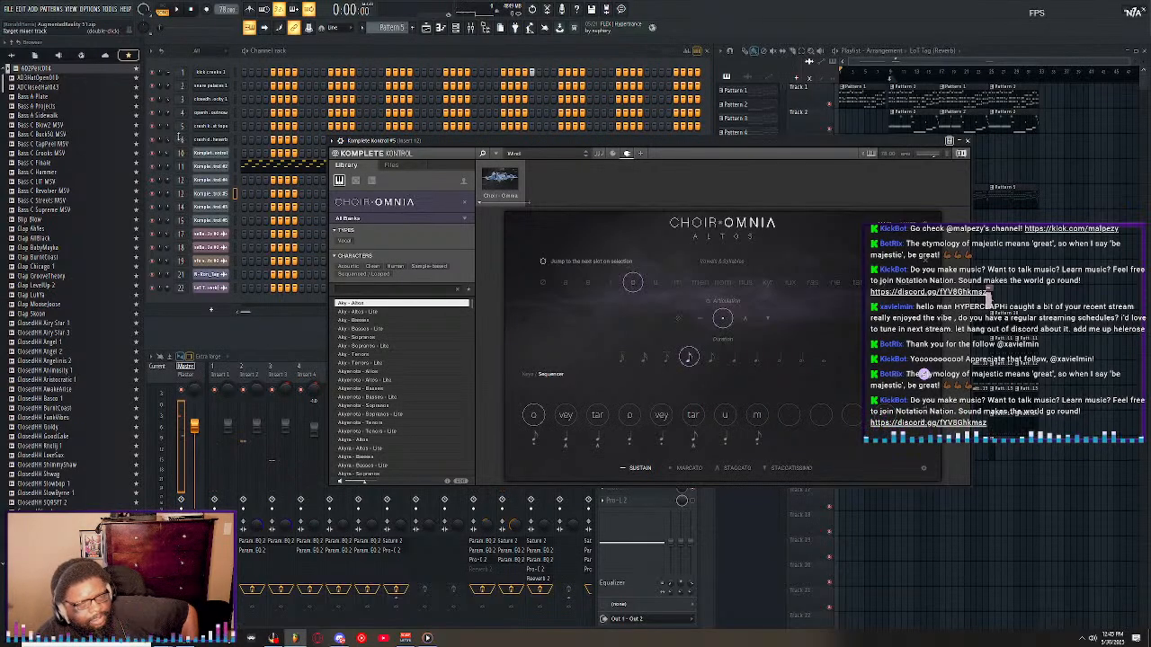
# Play the arrangement, check the Pro-L 2 limiter on the Master mixer track, and close the plugin window.
pyautogui.press('space')
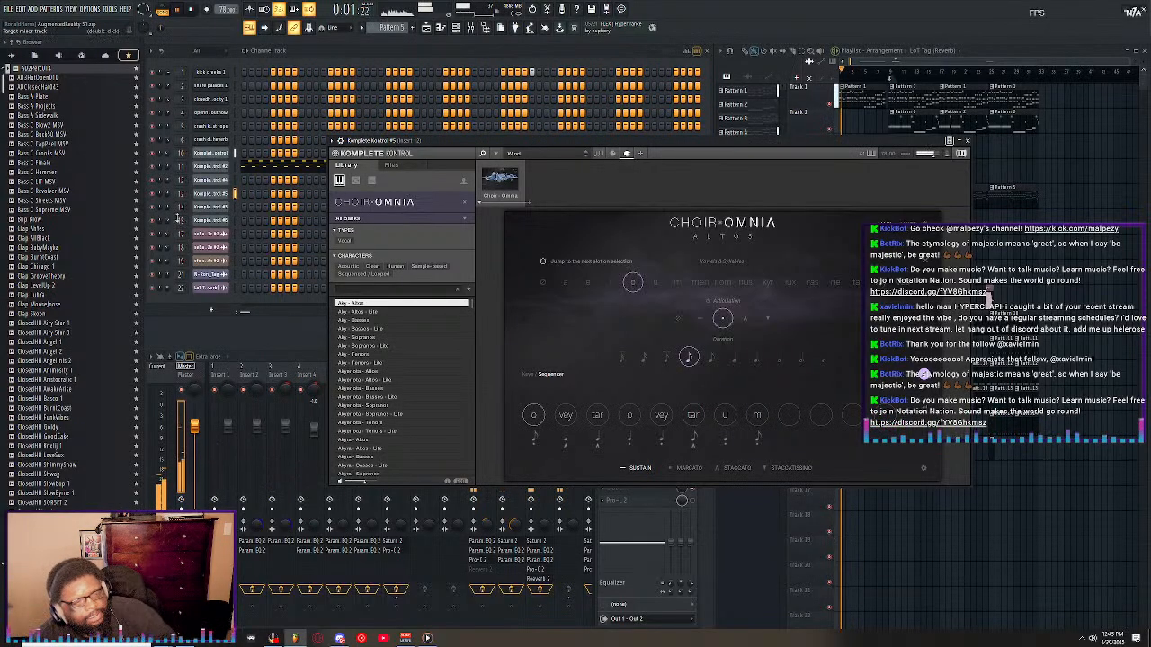
pyautogui.click(188, 376)
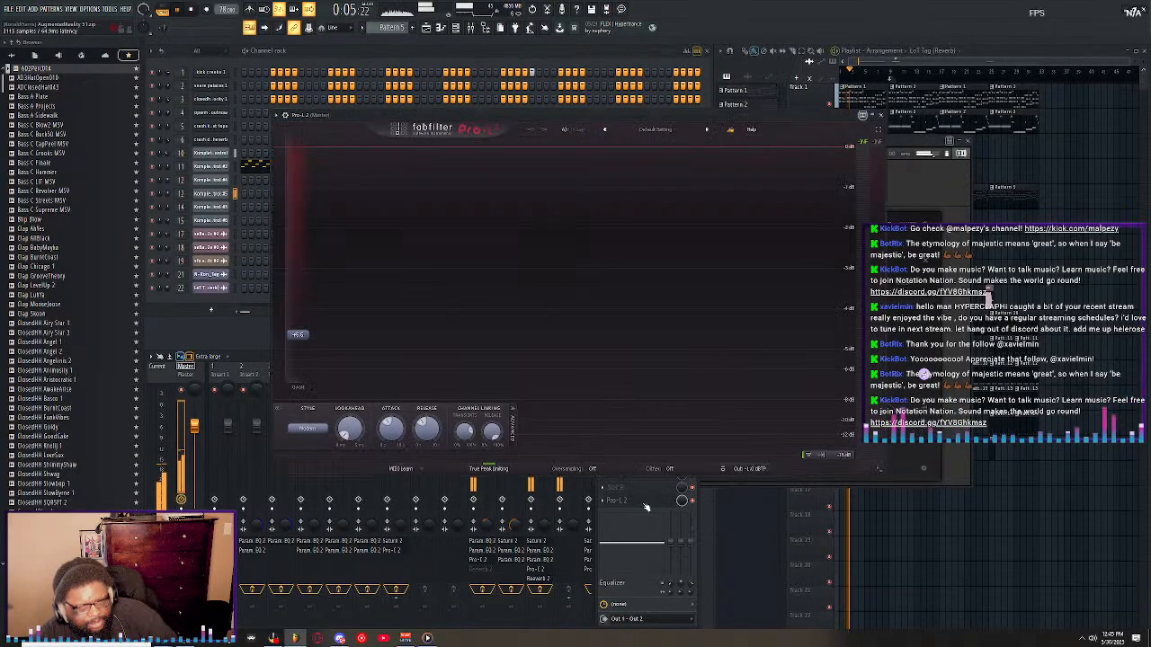
pyautogui.click(644, 501)
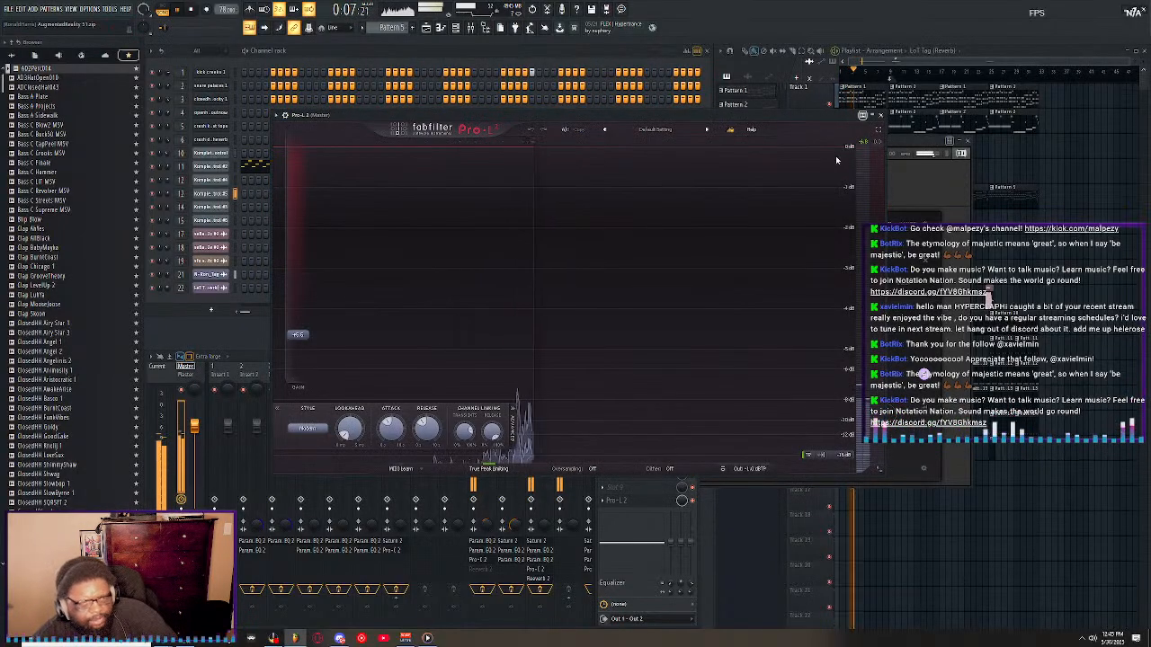
pyautogui.click(880, 115)
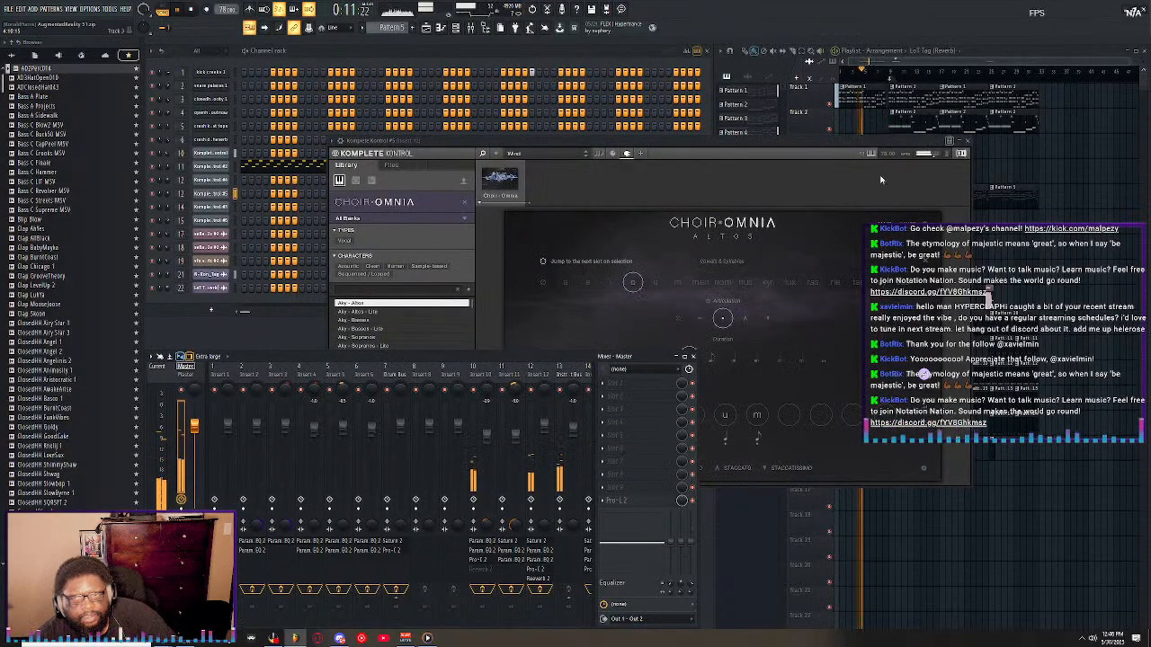
# View the Choir: Omnia instrument in Komplete Kontrol #5 during playback, reposition its window and close it.
pyautogui.click(821, 143)
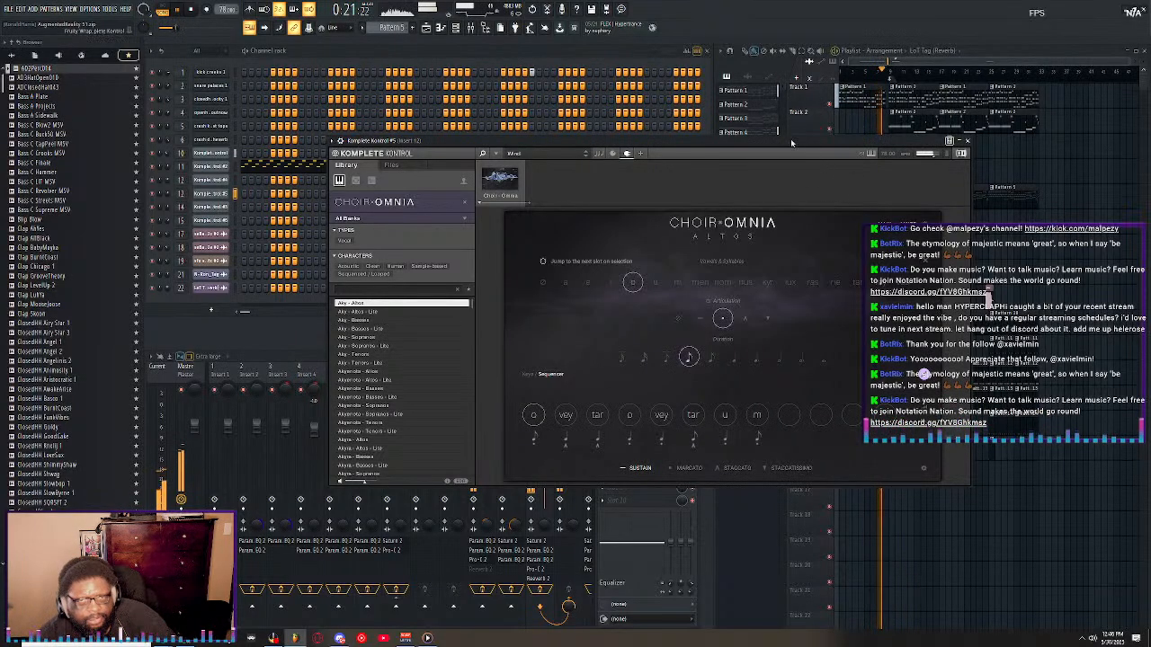
pyautogui.moveTo(790, 140); pyautogui.dragTo(756, 124)
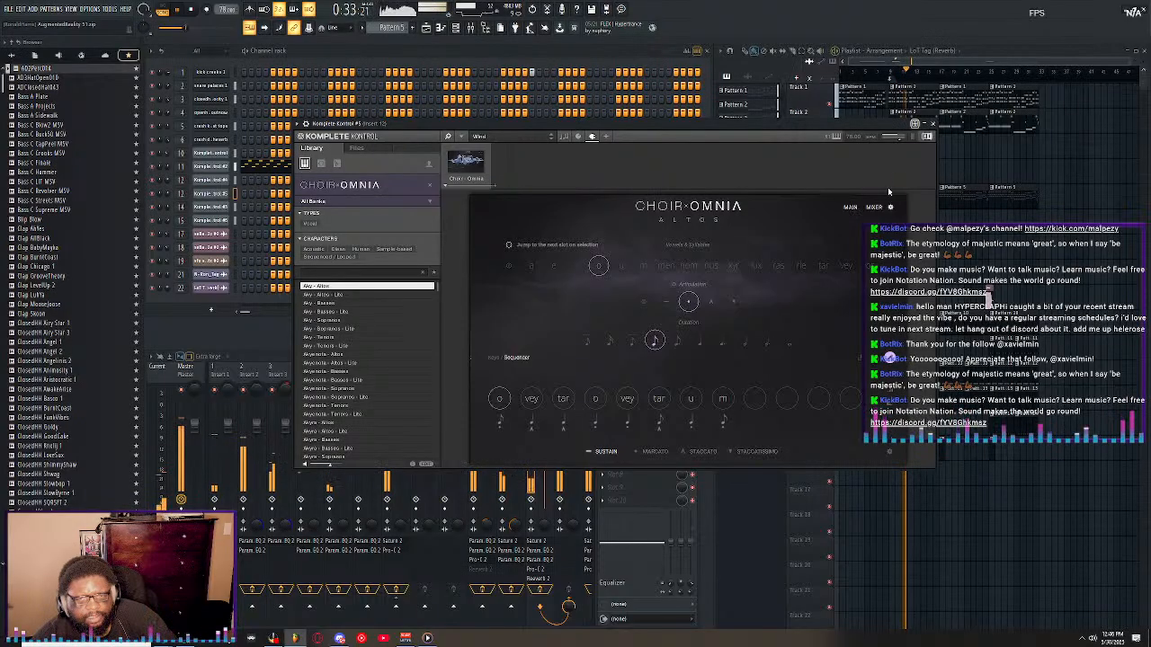
pyautogui.click(932, 124)
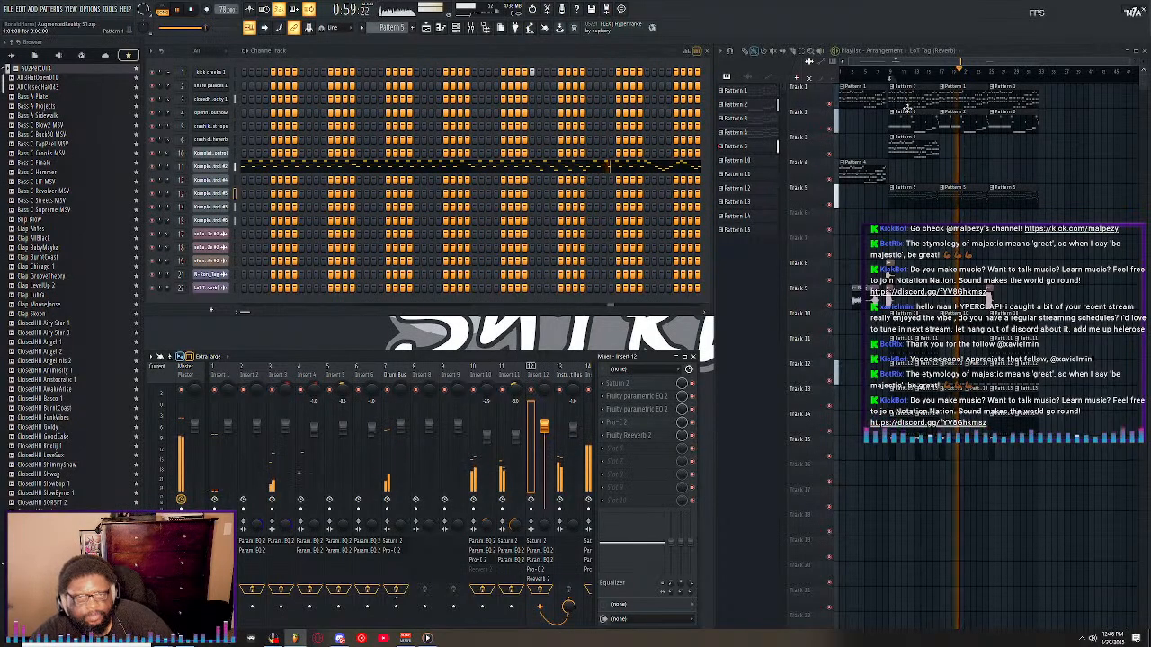
# Examine Pattern 5's Komplete Kontrol #2 notes up close in the piano roll and close it.
pyautogui.doubleClick(899, 191)
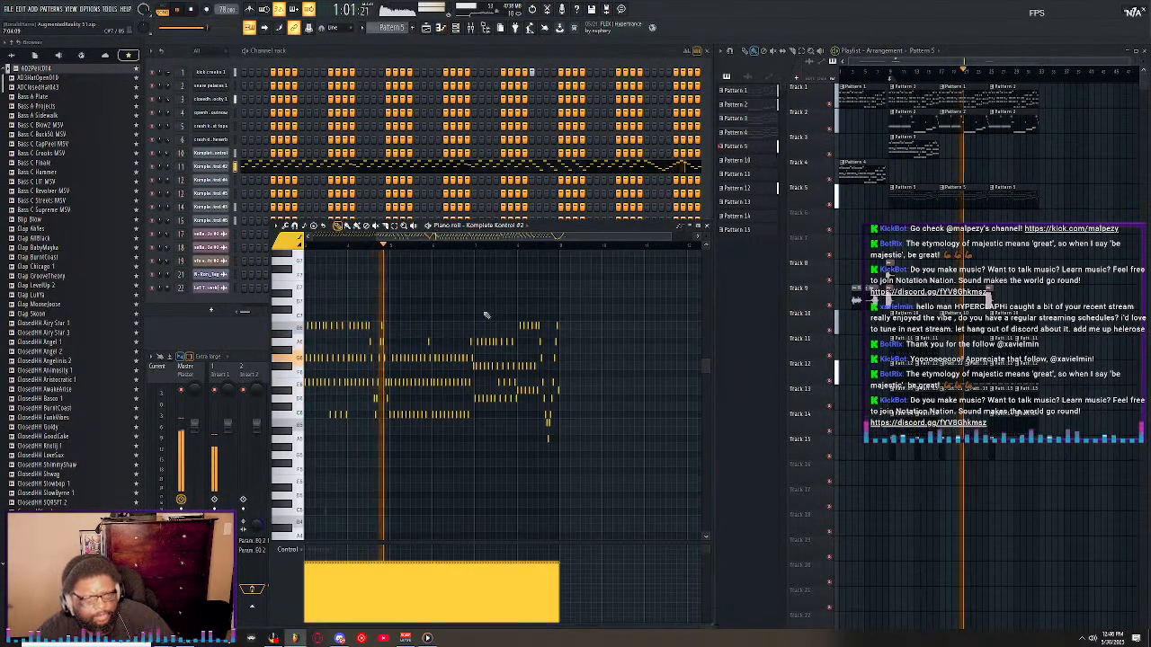
pyautogui.moveTo(670, 237); pyautogui.dragTo(556, 258)
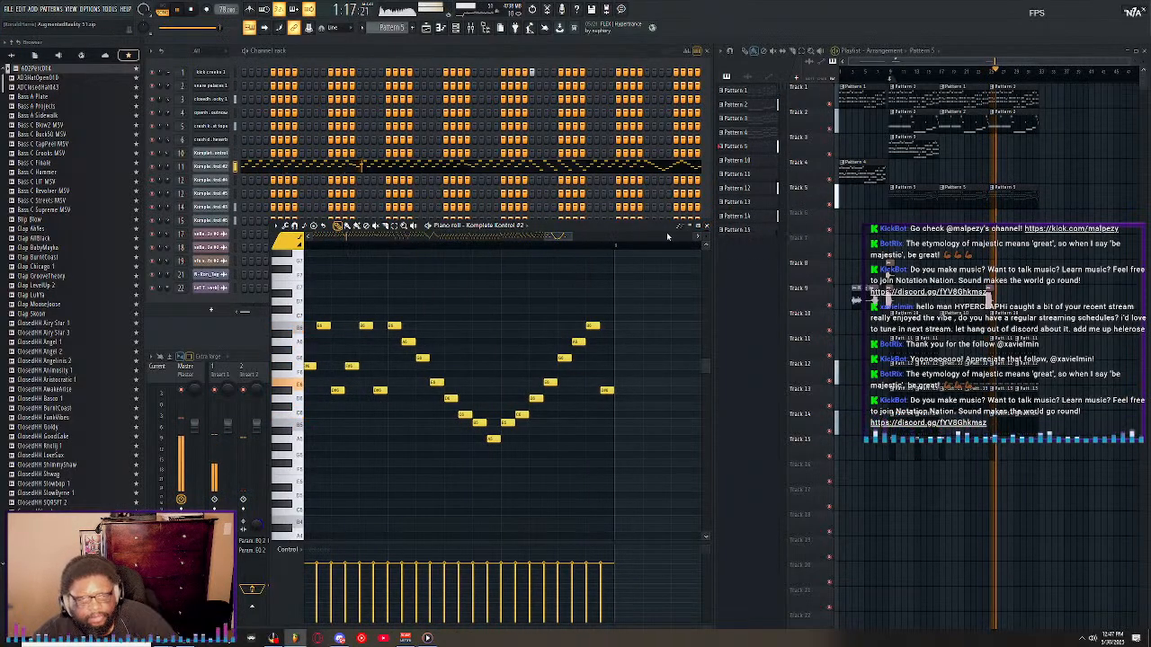
pyautogui.click(707, 228)
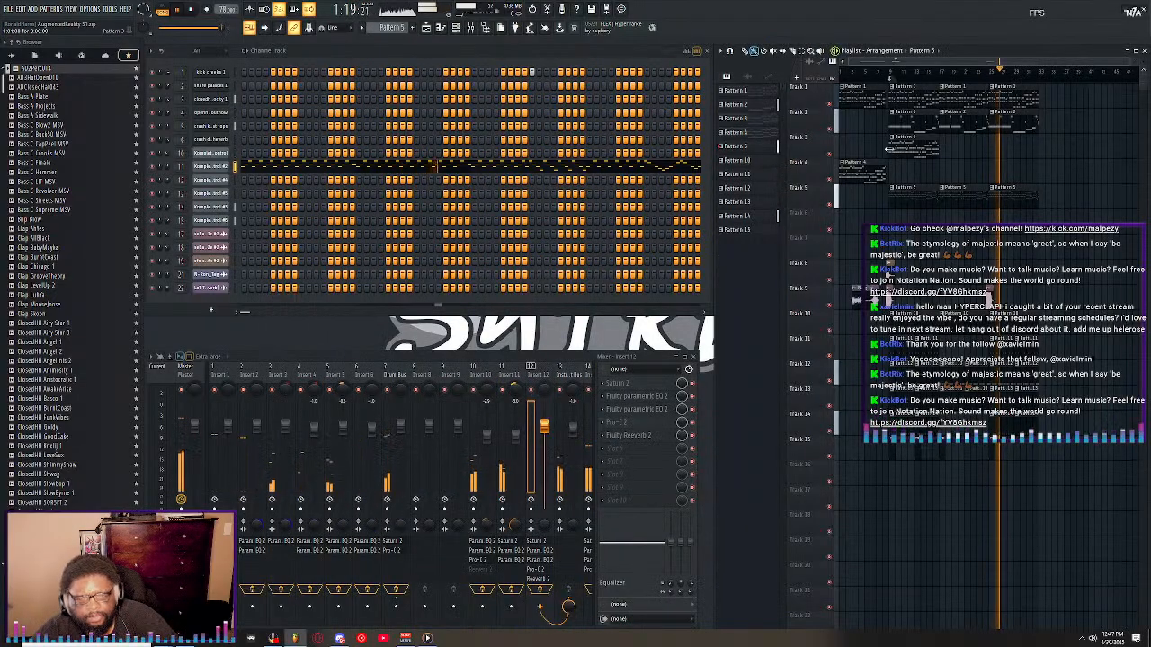
# Examine Pattern 1's Komplete Kontrol chord notes in the piano roll while the song plays.
pyautogui.click(454, 167)
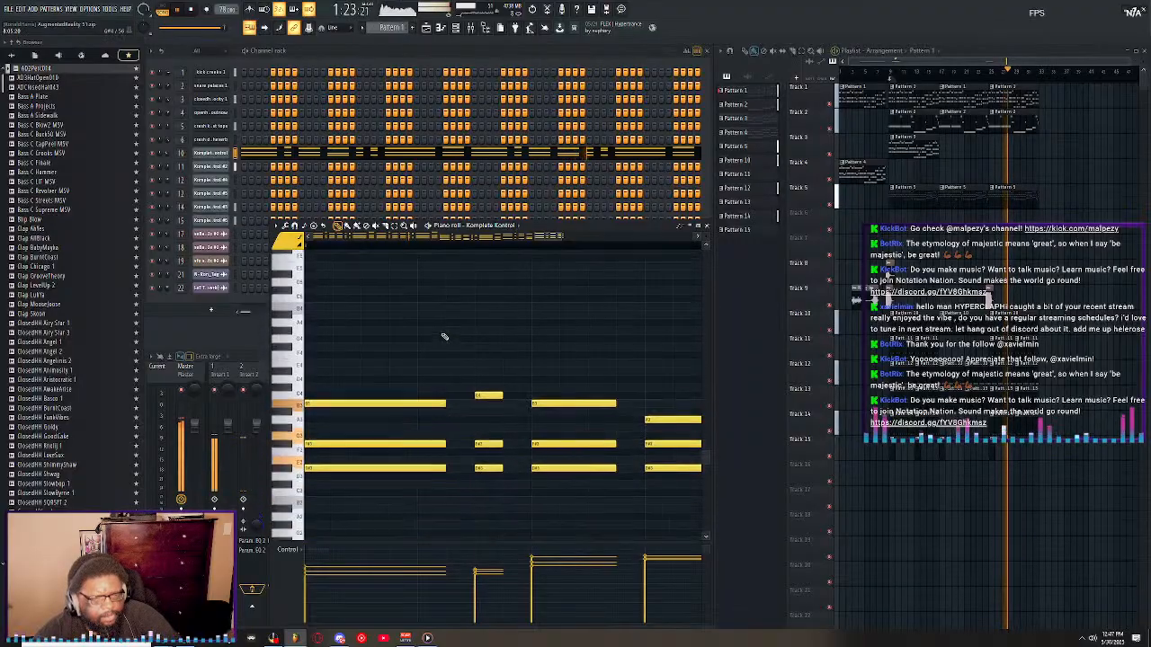
pyautogui.scroll(-10, 455, 246)
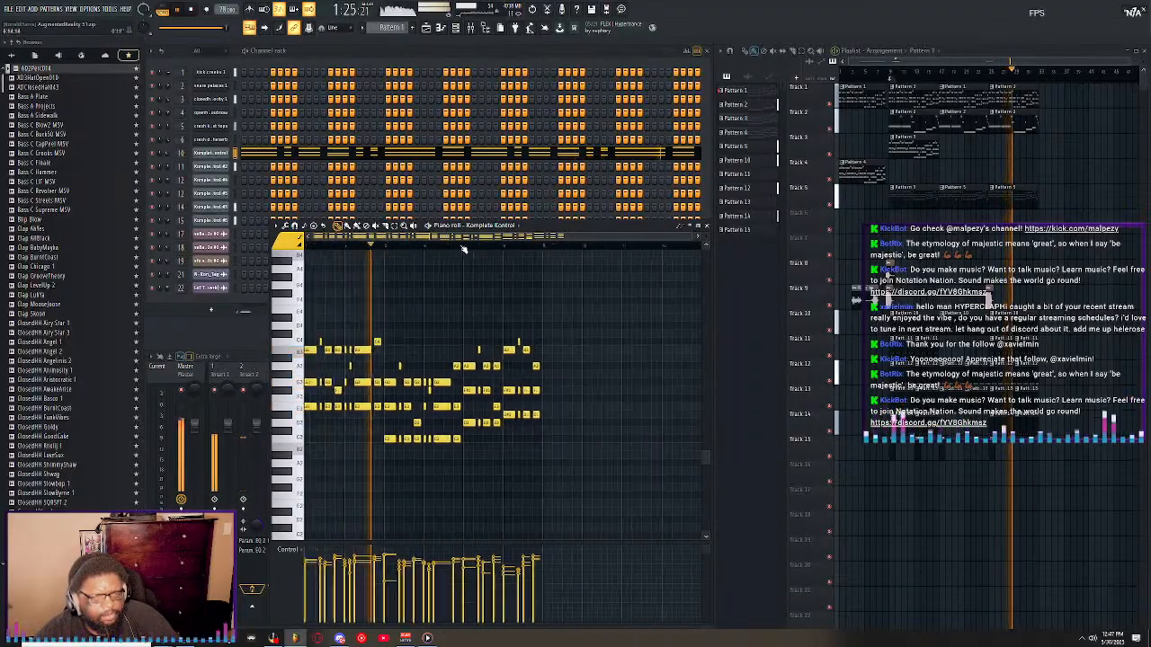
pyautogui.scroll(4, 676, 252)
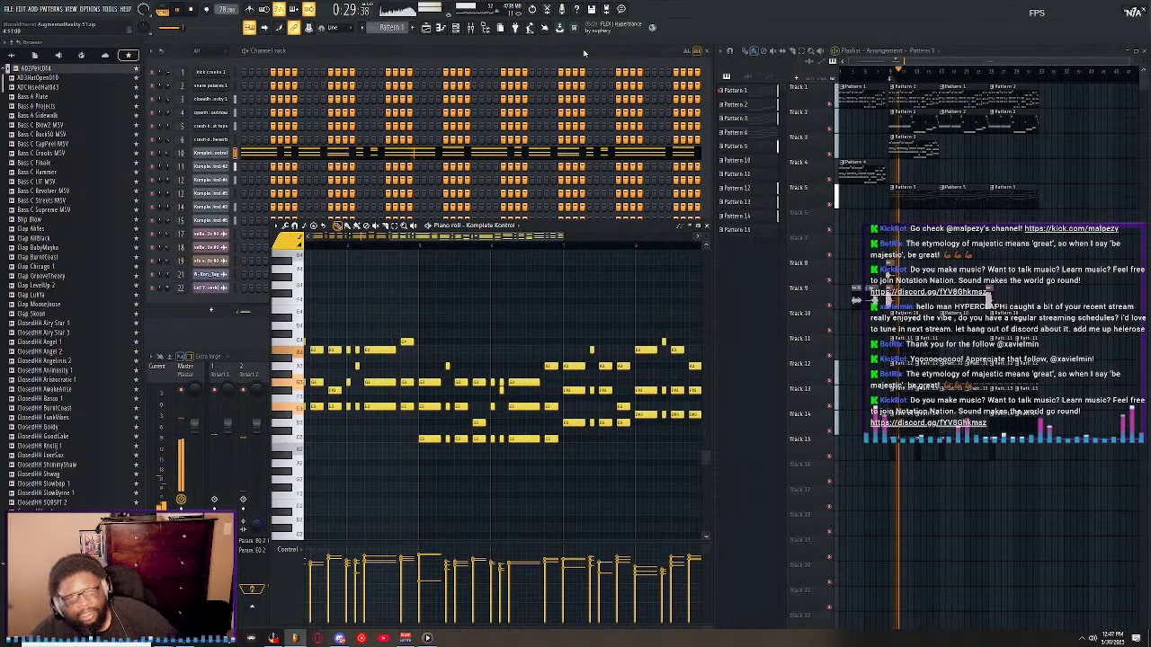
pyautogui.click(9, 9)
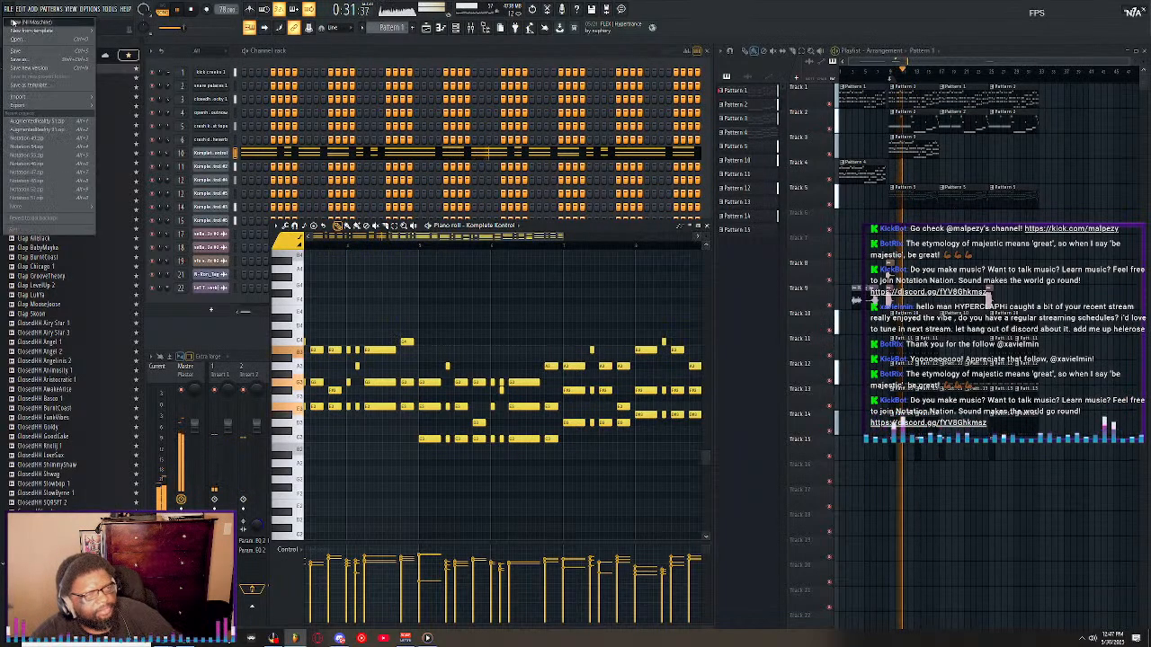
pyautogui.click(23, 40)
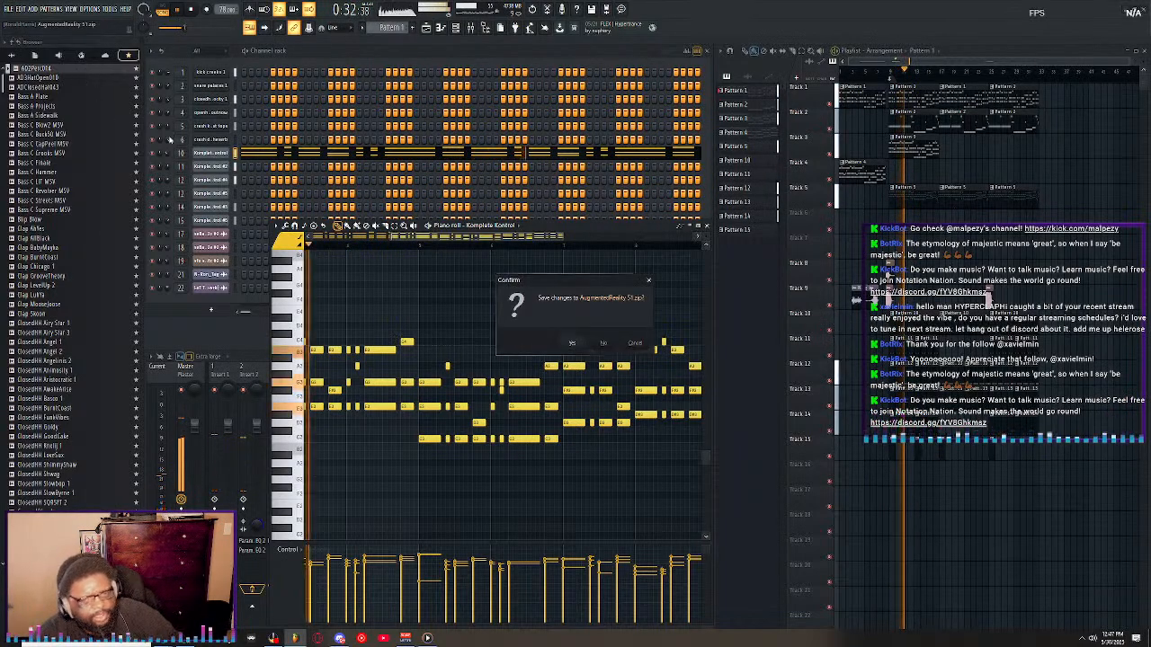
pyautogui.click(607, 349)
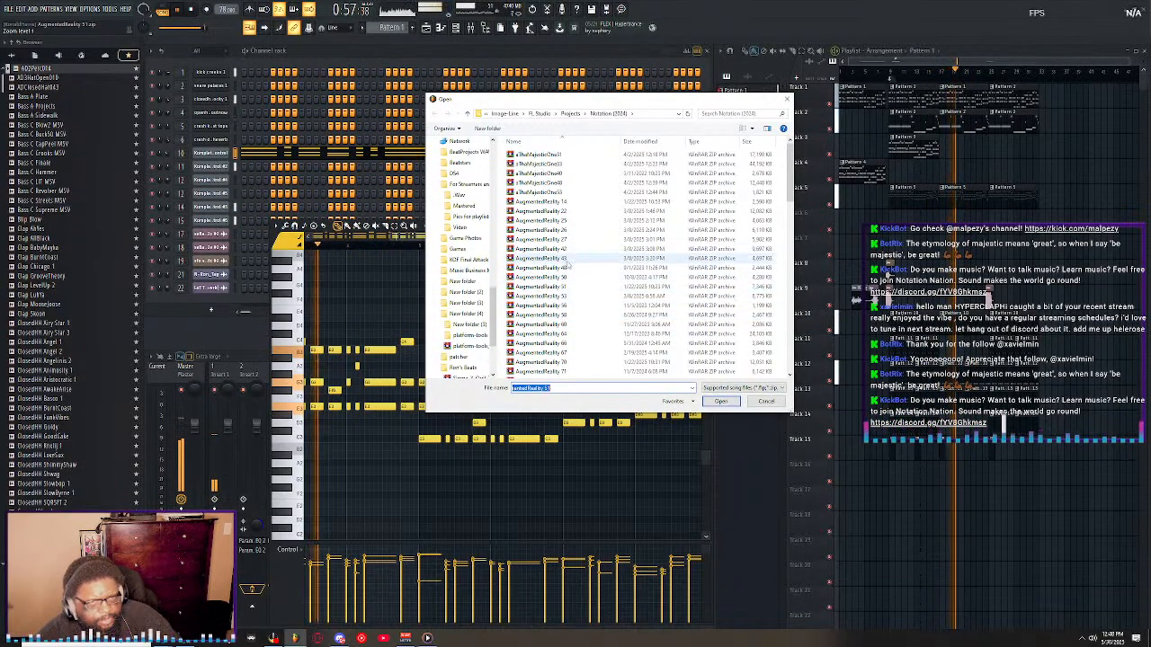
pyautogui.scroll(-10, 591, 241)
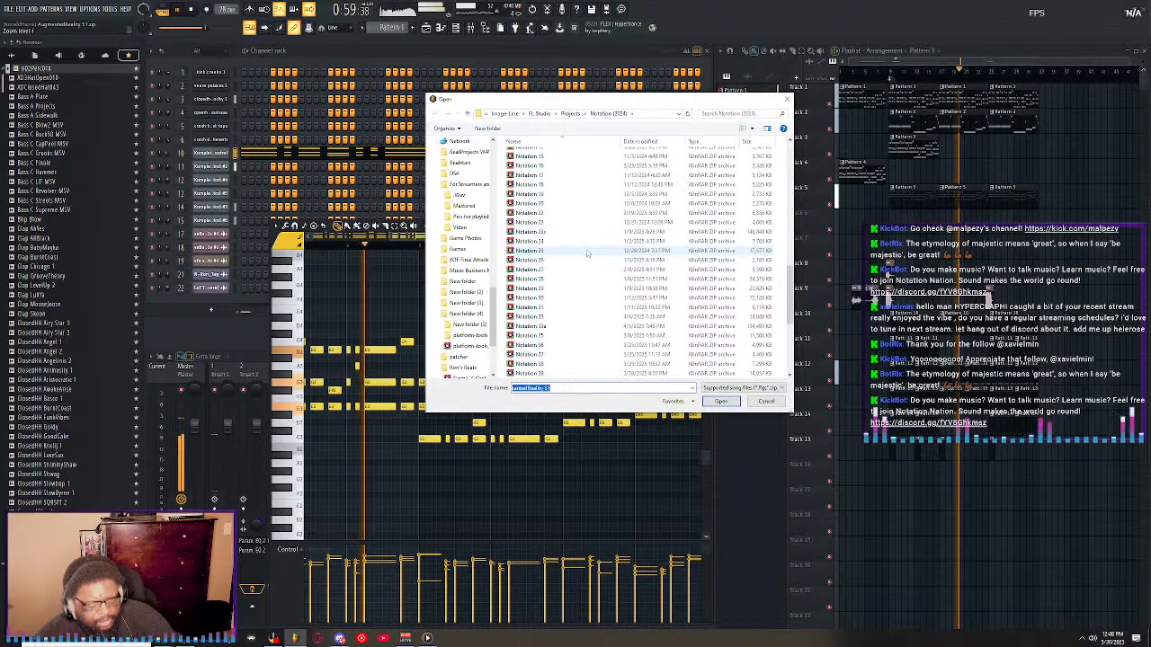
pyautogui.scroll(-3, 582, 270)
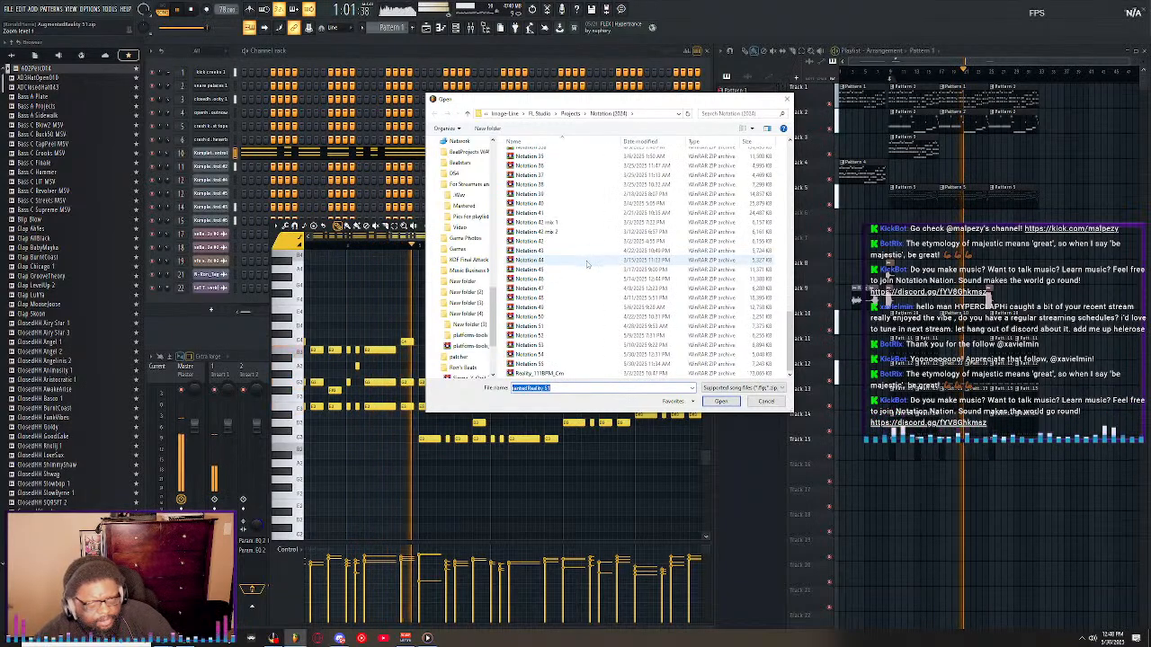
pyautogui.click(787, 99)
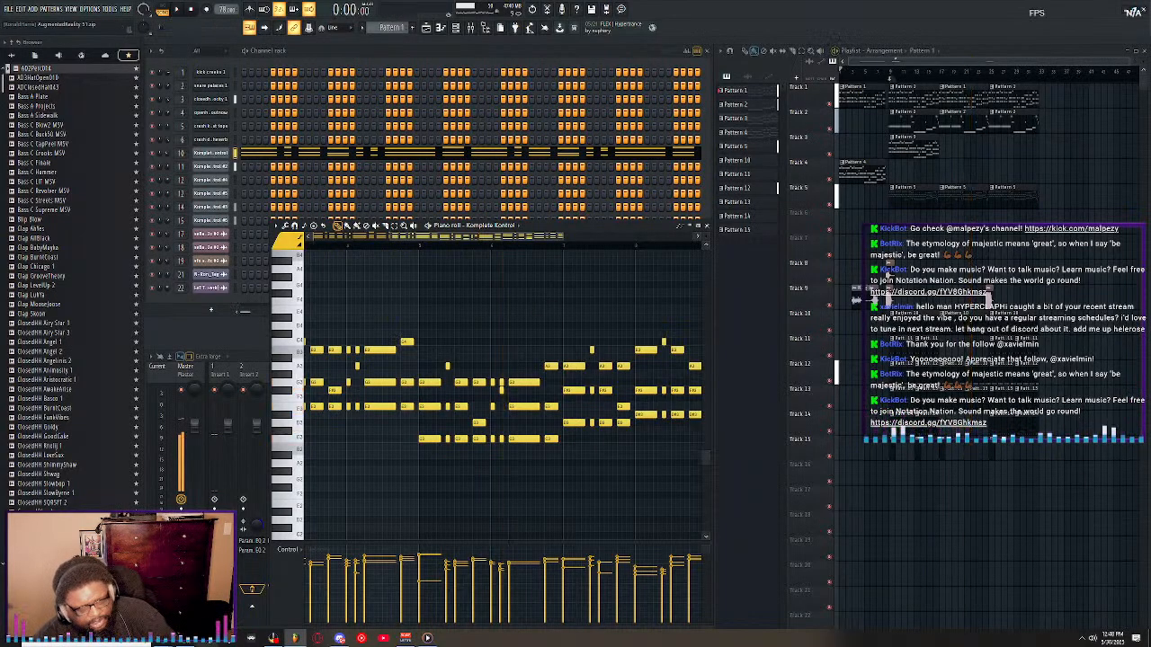
# Minimize the FL Studio window to the desktop, view the recent files in File Explorer and close it.
pyautogui.click(295, 638)
pyautogui.press('super+e')
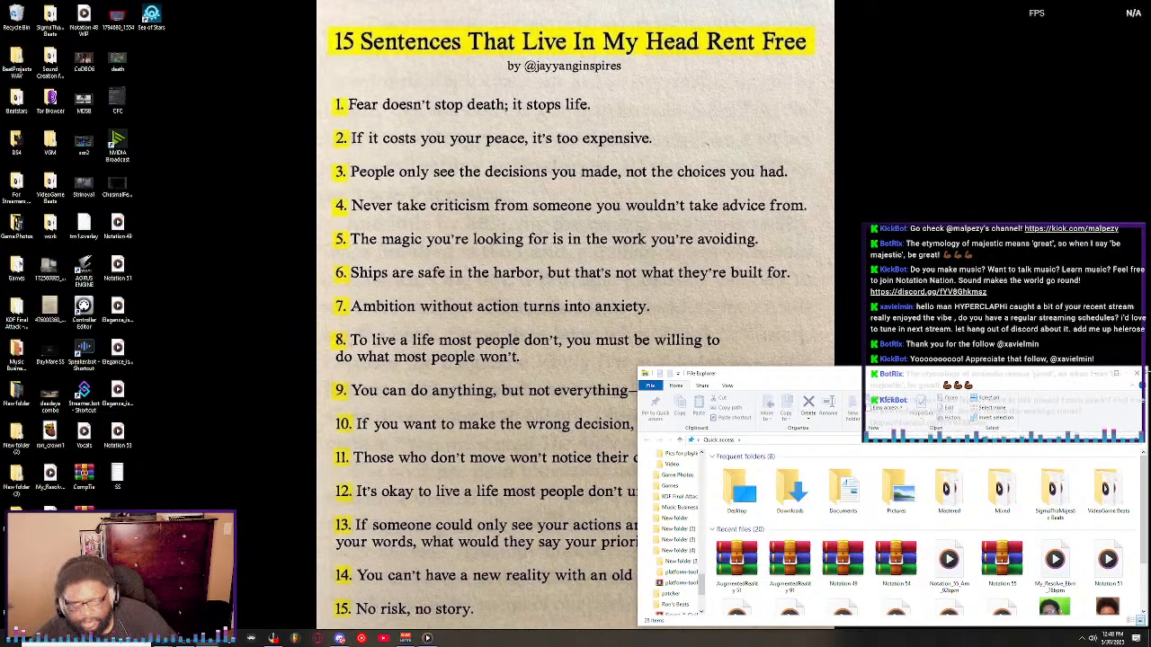
pyautogui.click(1136, 373)
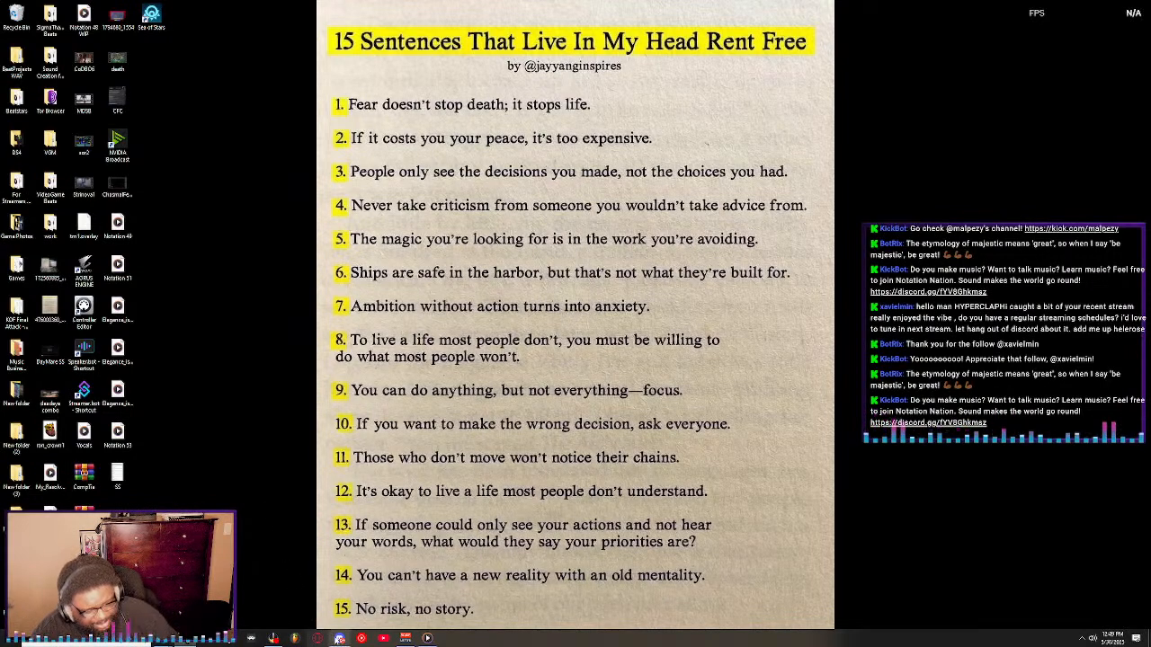
# Open the VideoGame Beats folder in File Explorer, select the AZ Boss track and close the folder window.
pyautogui.moveTo(340, 638)
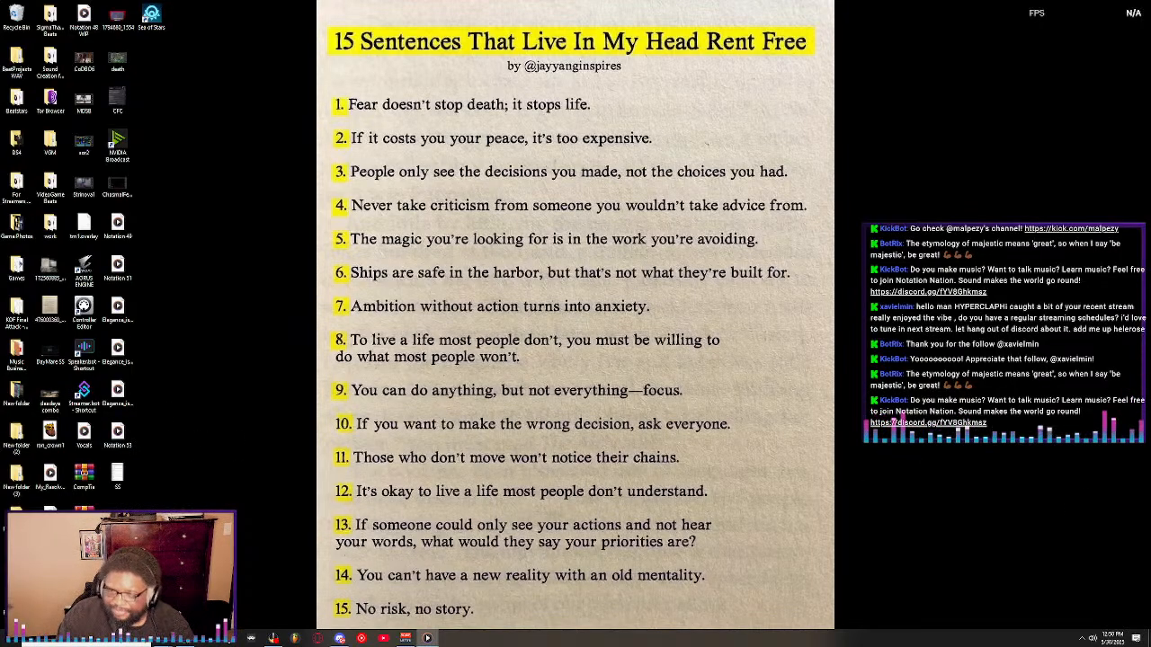
pyautogui.press('super+e')
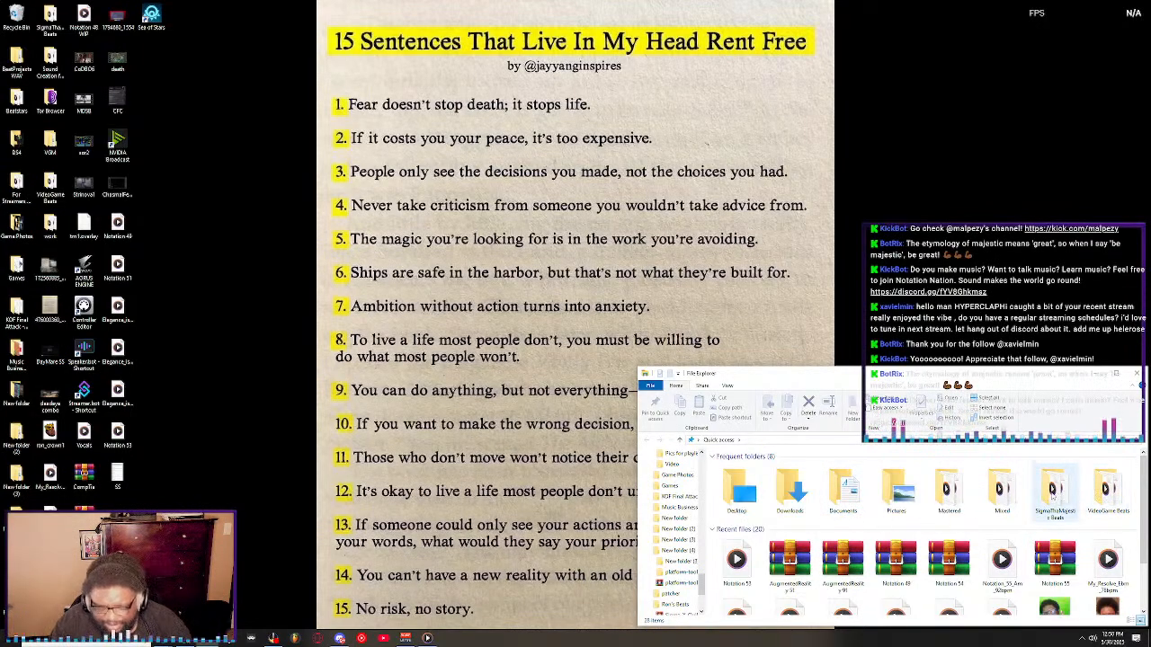
pyautogui.click(1108, 489)
pyautogui.press('Return')
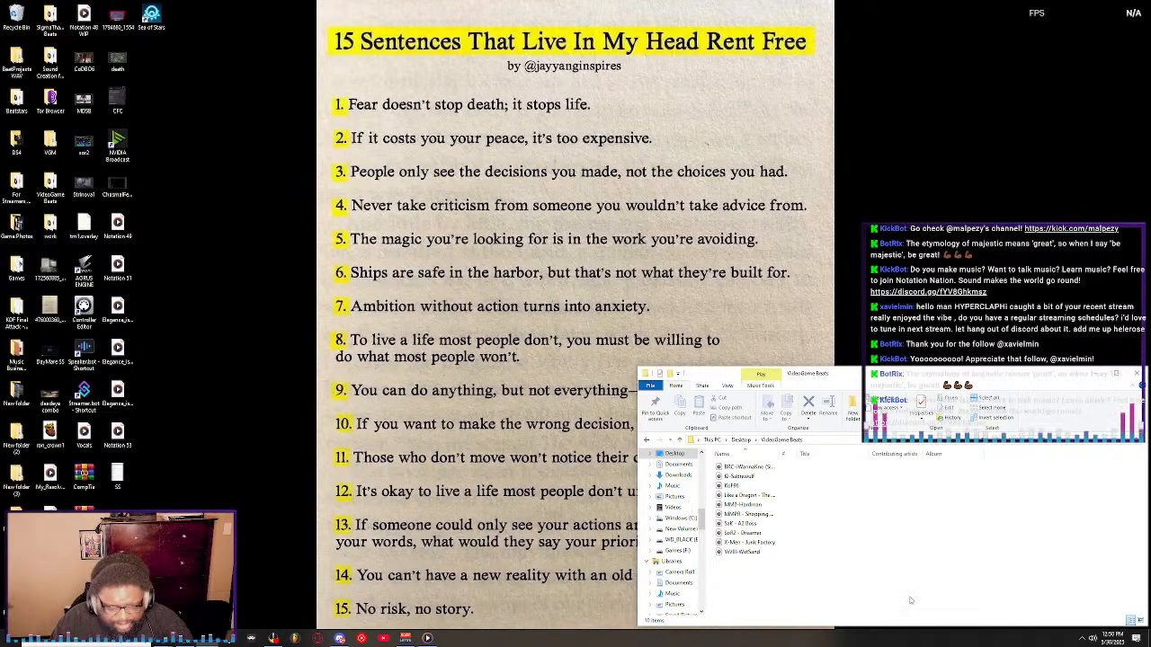
pyautogui.click(758, 524)
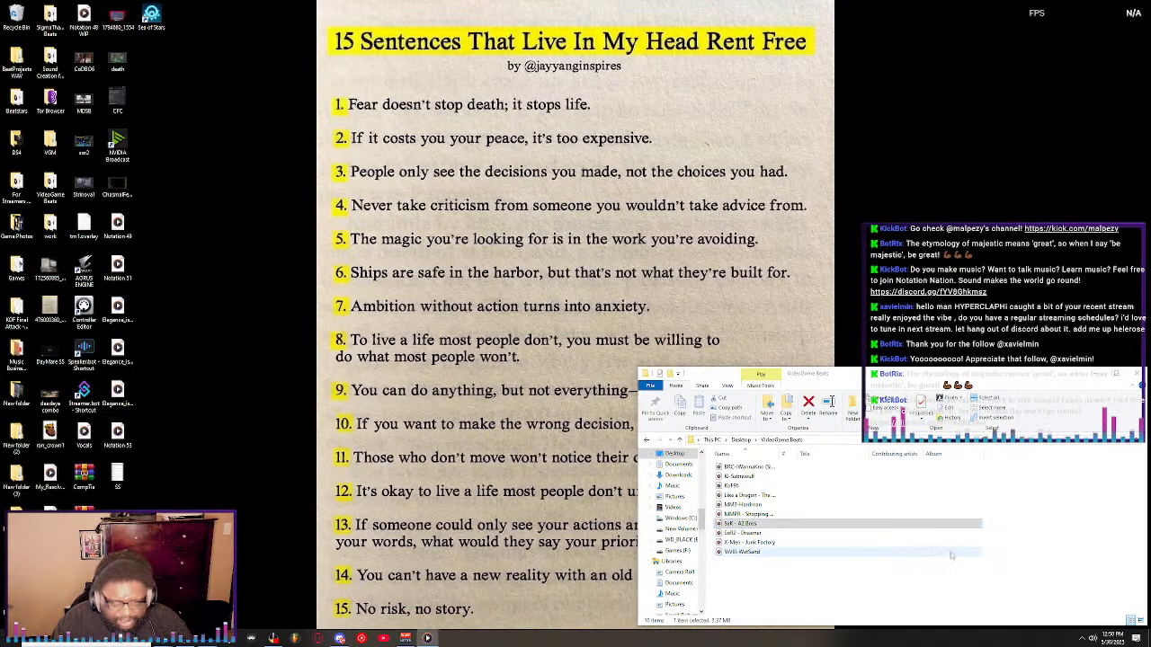
pyautogui.click(1134, 374)
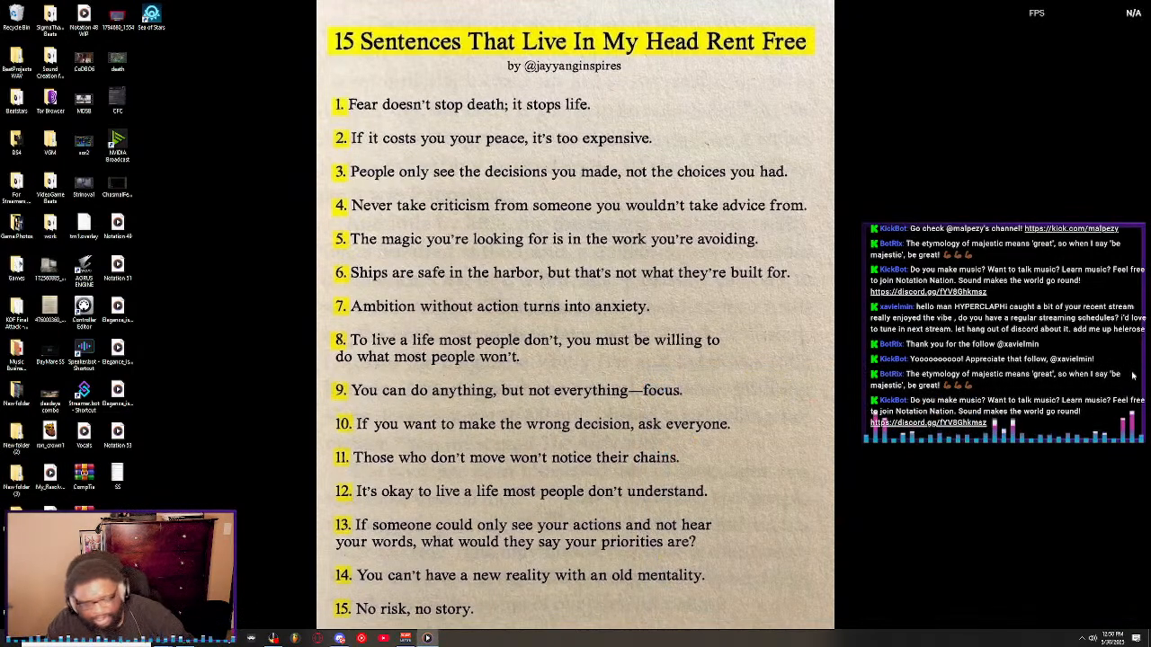